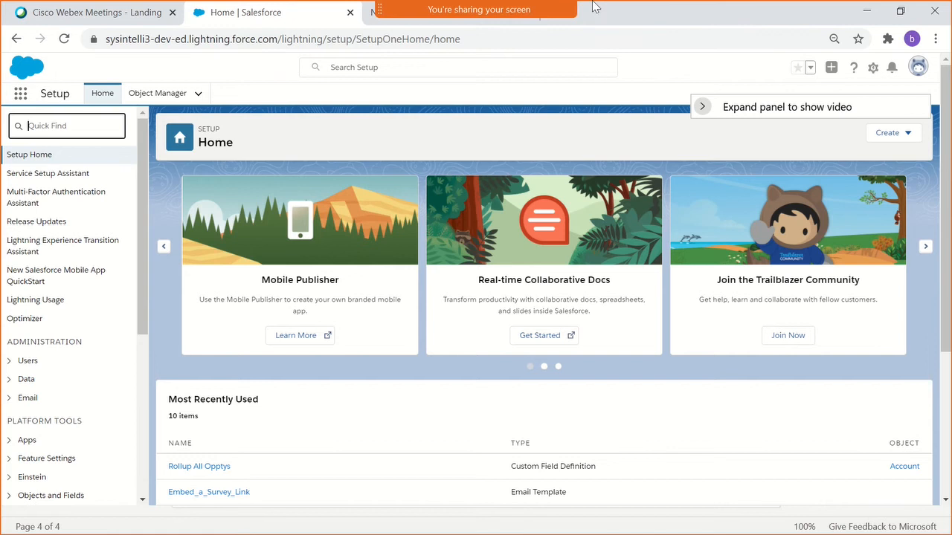
- Switch to the PDF-XChange window showing the Salesforce ADM + DEV course outline
mouse_move(585, 22)
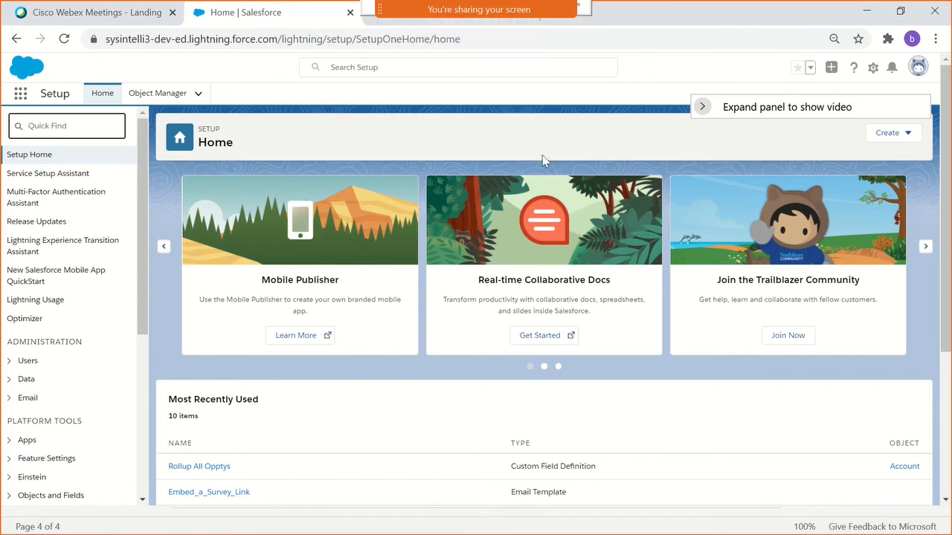
left_click(530, 131)
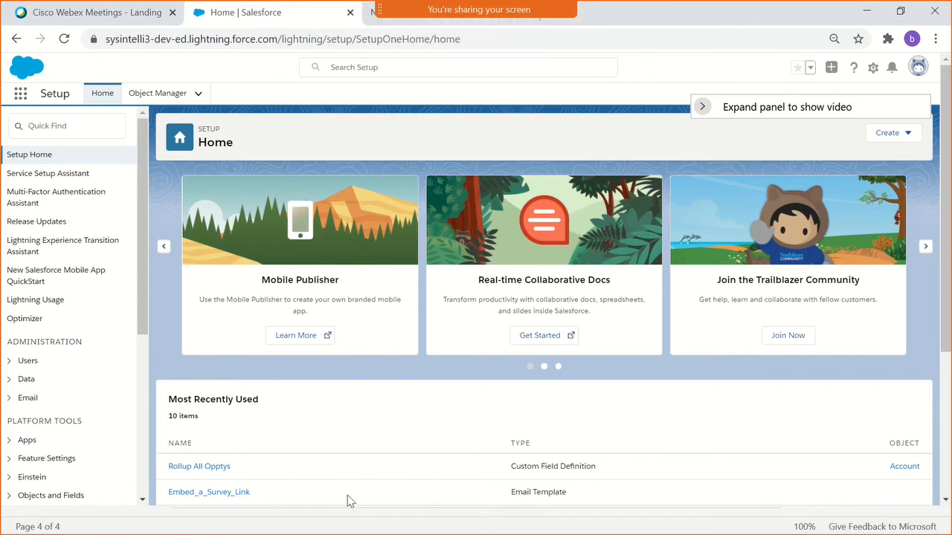
left_click(361, 534)
key("alt+Tab")
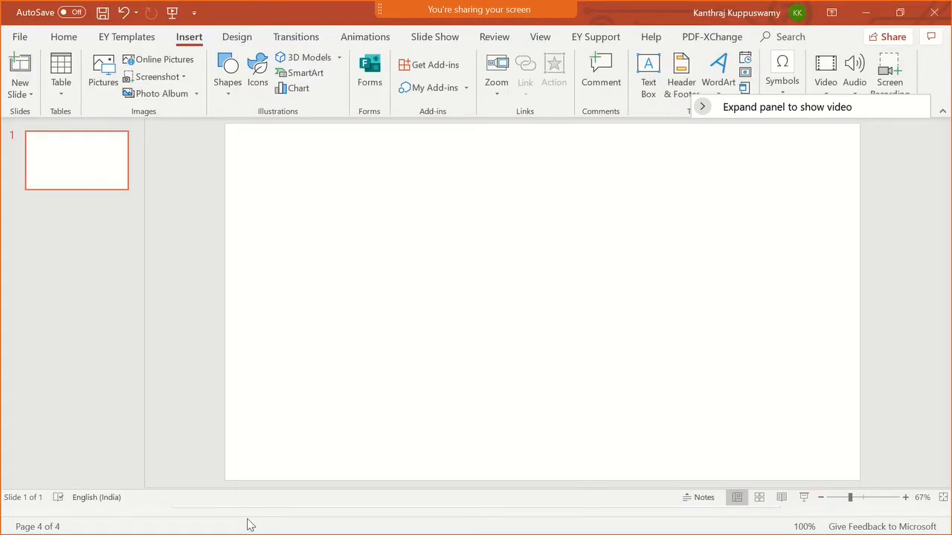
key("super")
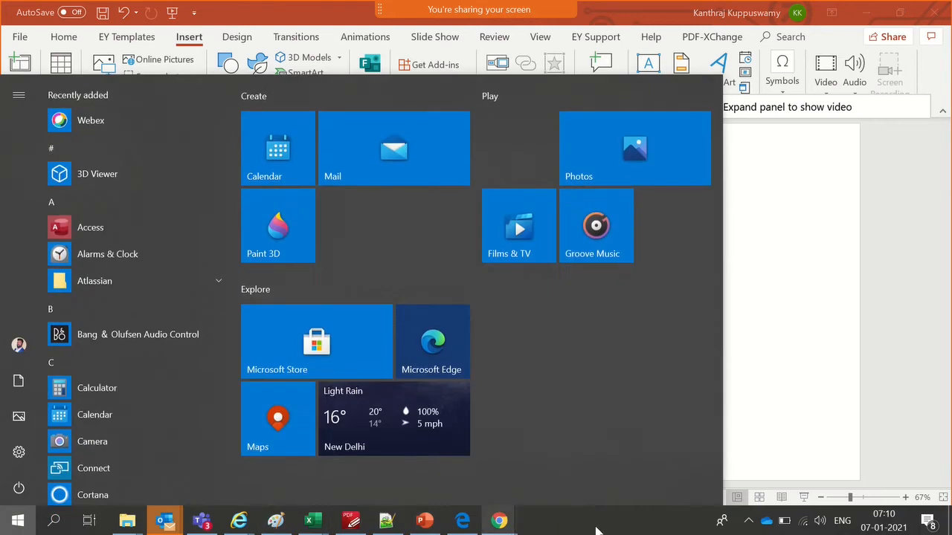
left_click(351, 521)
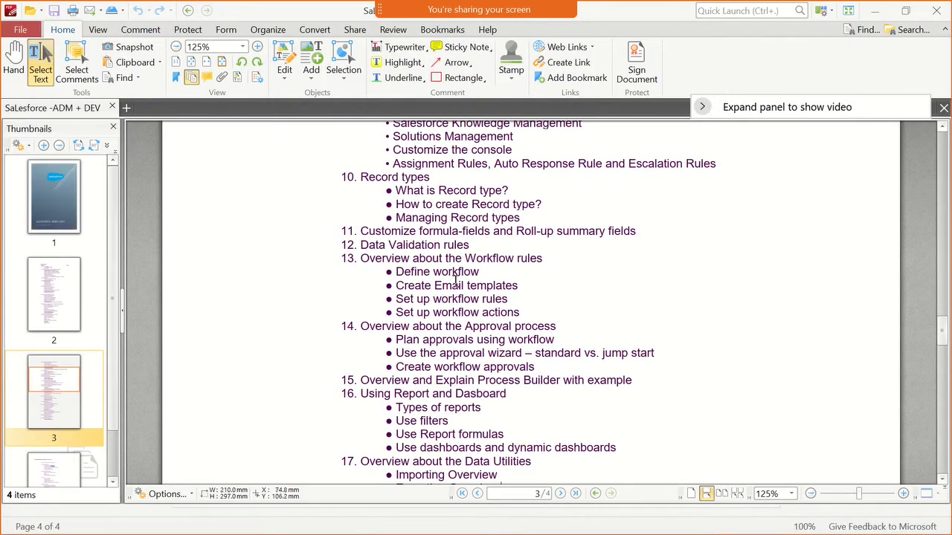
- Review outline sections 9 to 11, marking the Auto Response Rule and Escalation Rules text and the formula-fields and Roll-up summary fields text
scroll(465, 273, "up", 1)
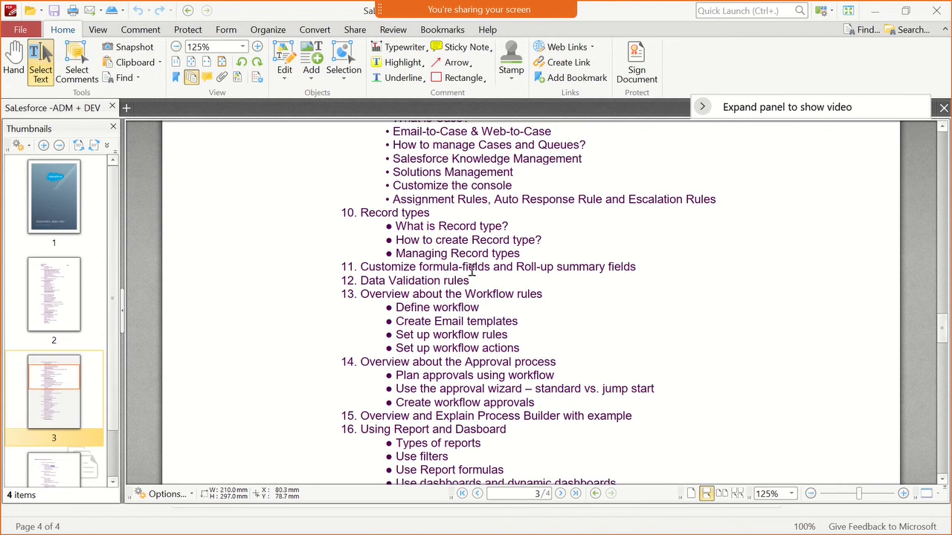
scroll(522, 264, "up", 1)
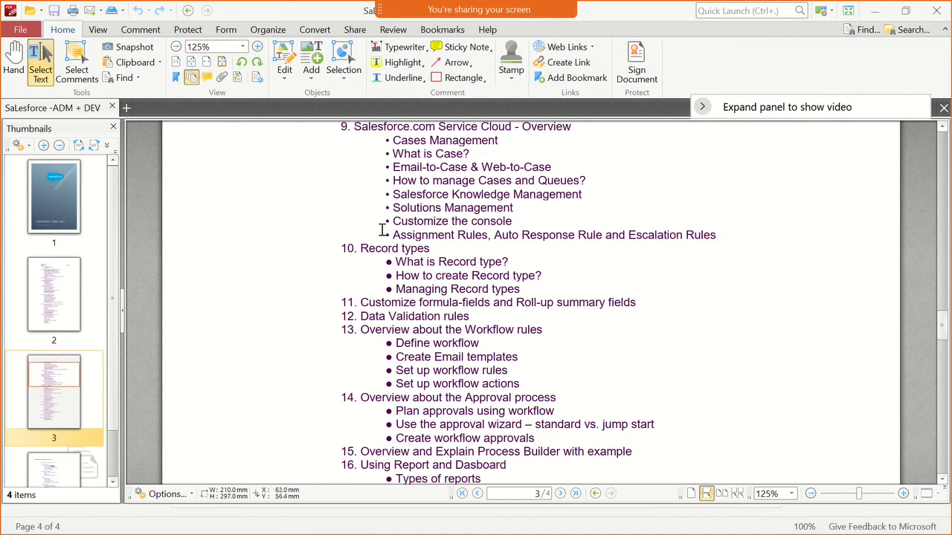
left_click_drag(496, 234, 719, 241)
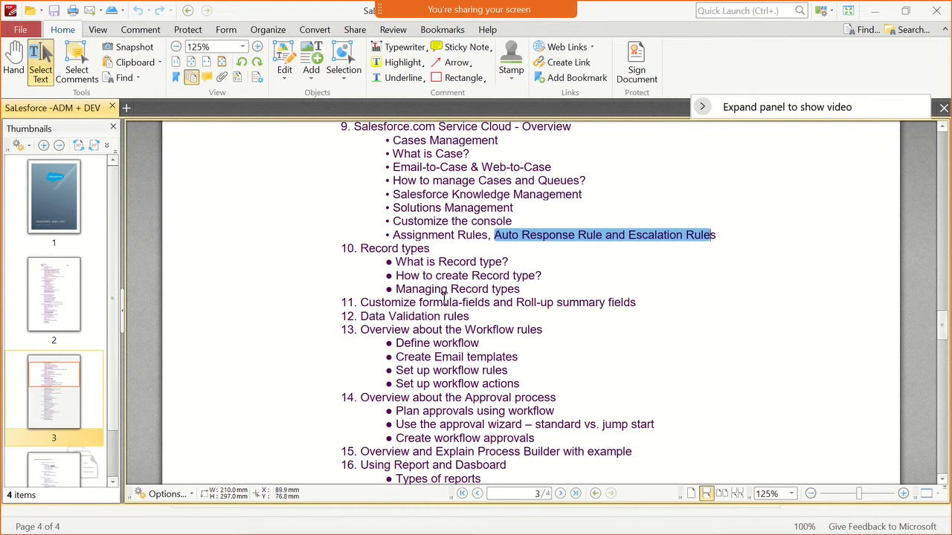
left_click_drag(412, 299, 657, 308)
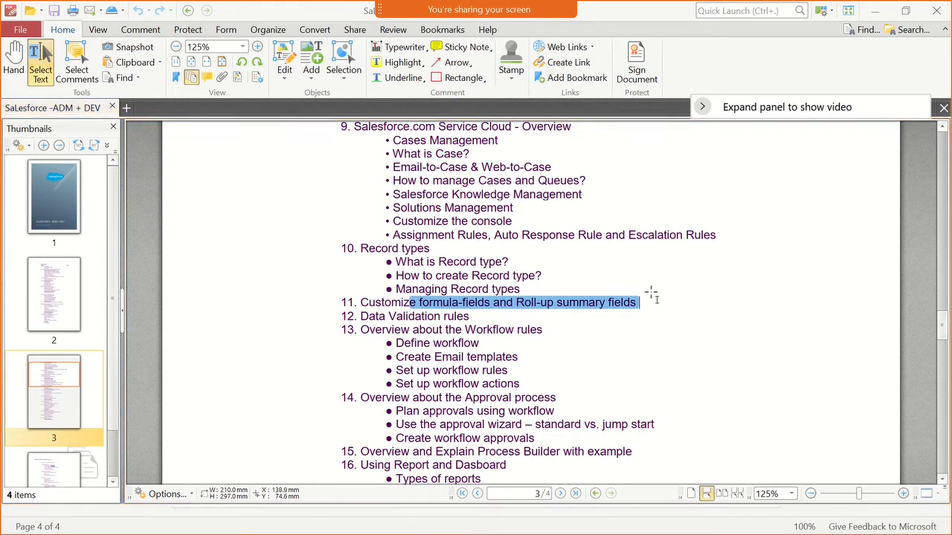
- Minimize the blank PowerPoint presentation and bring the maximized PDF course outline back into view
key("alt+Tab")
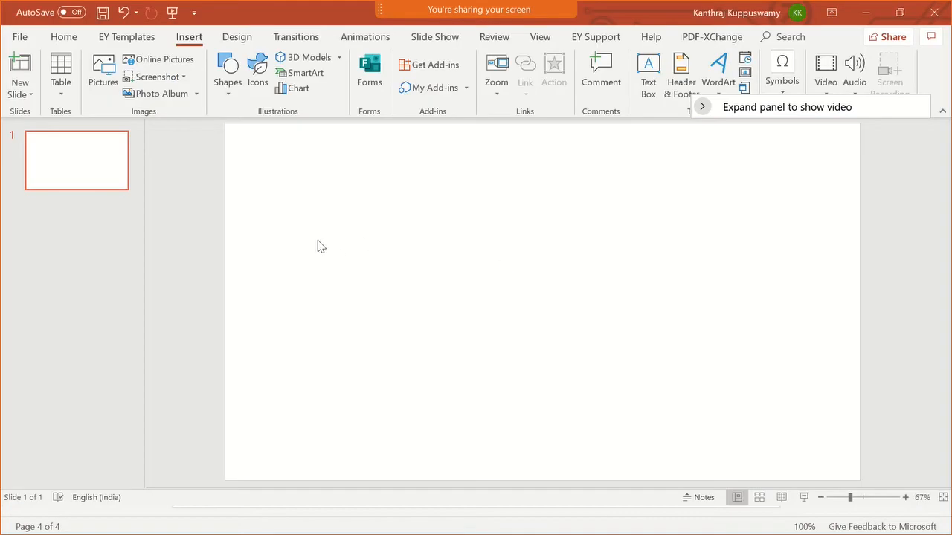
key("alt")
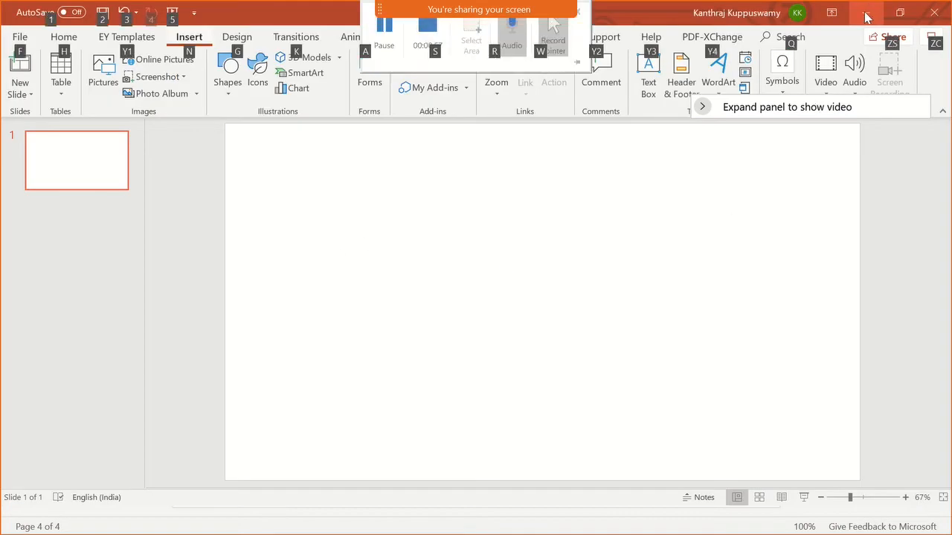
left_click(866, 15)
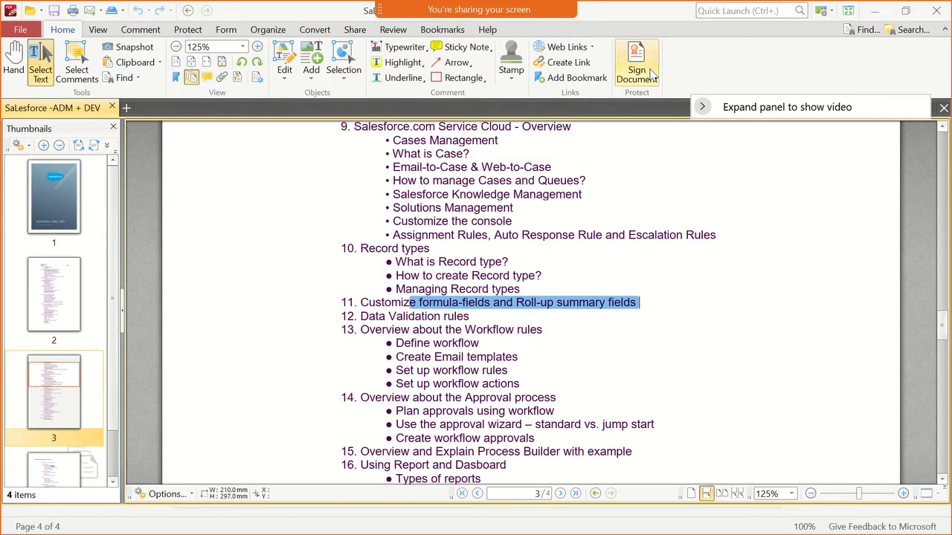
left_click_drag(654, 11, 551, 19)
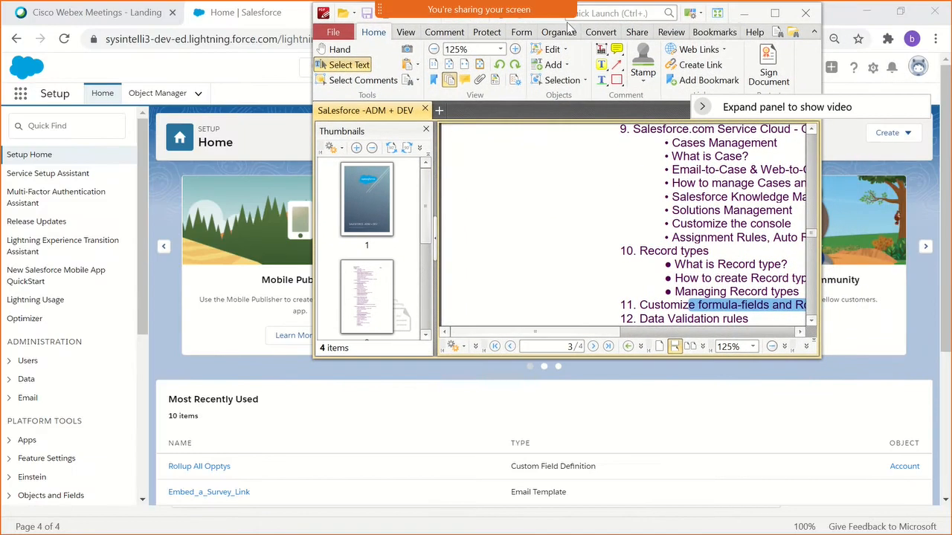
left_click(774, 15)
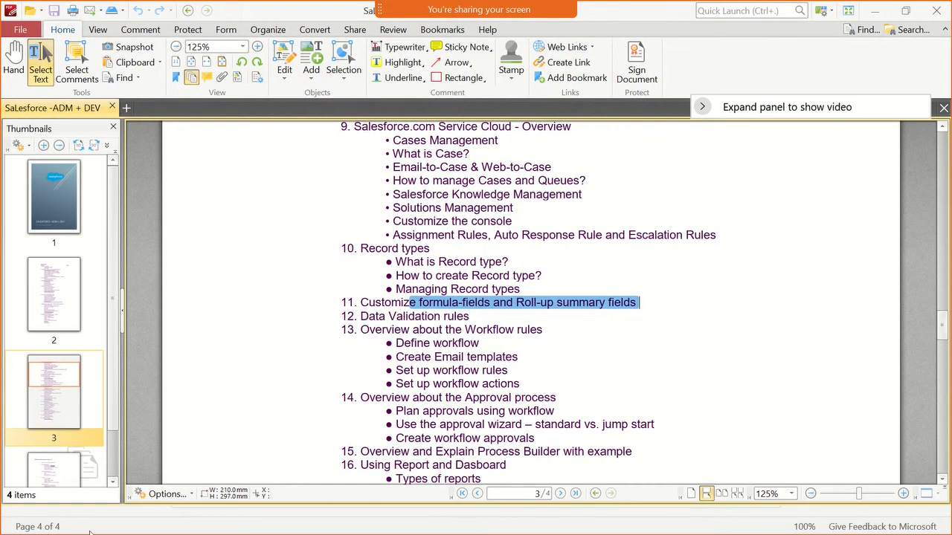
- Switch to the Chrome window with Salesforce Setup and close the Cisco Webex Meetings tab
key("super")
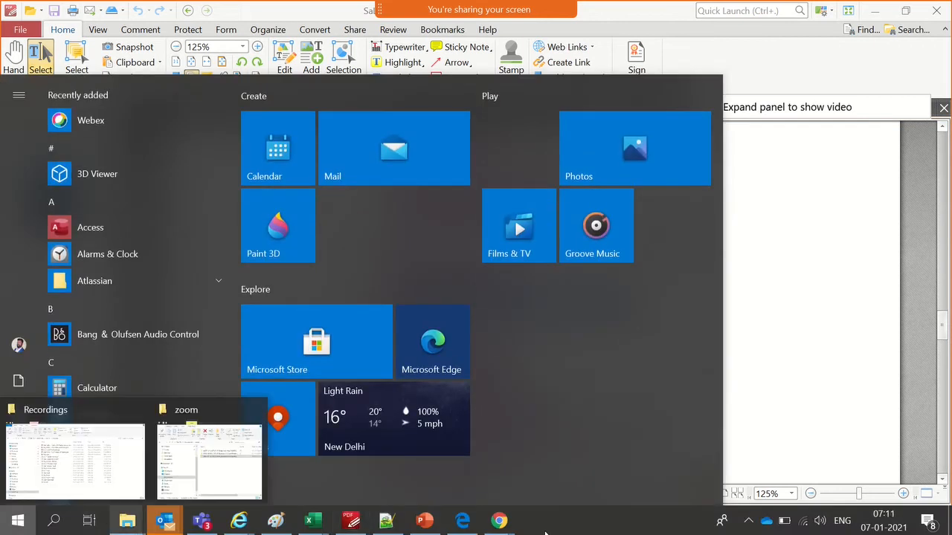
mouse_move(500, 525)
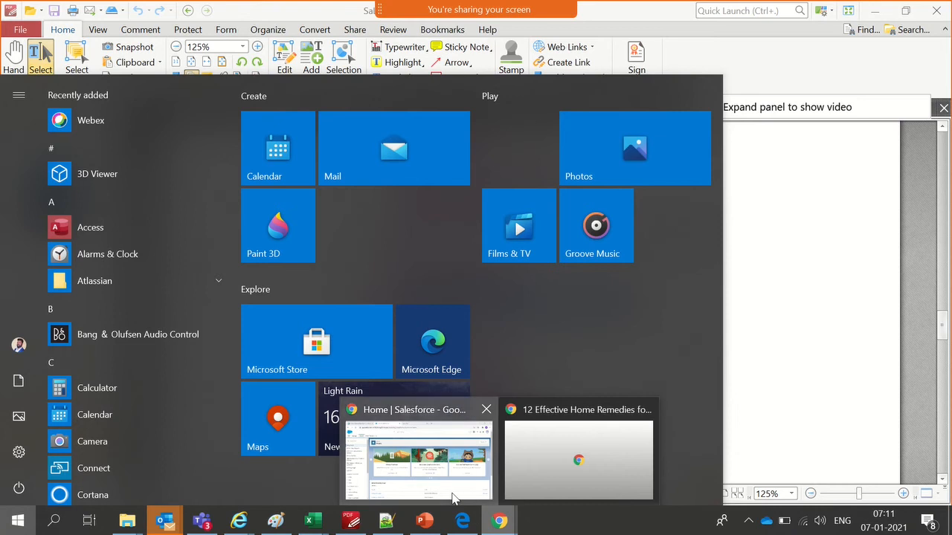
left_click(417, 469)
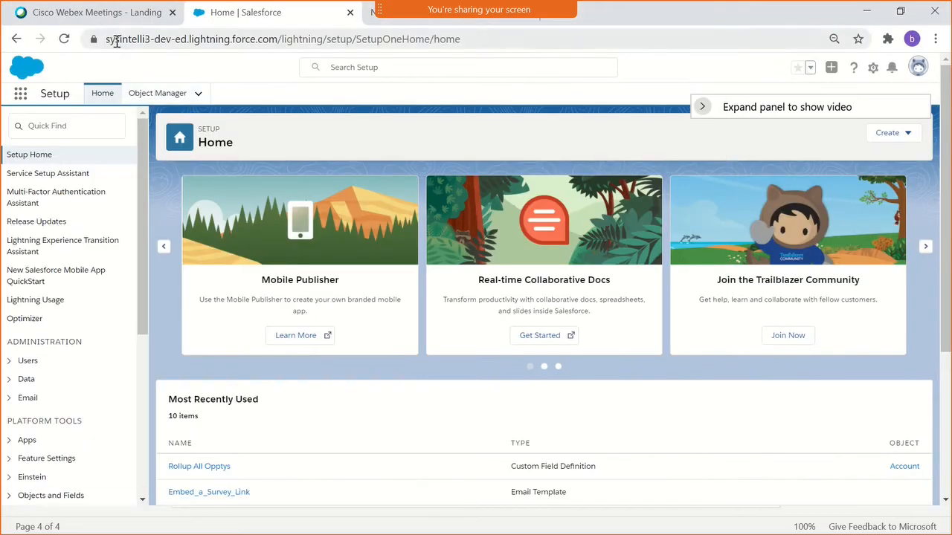
left_click(171, 12)
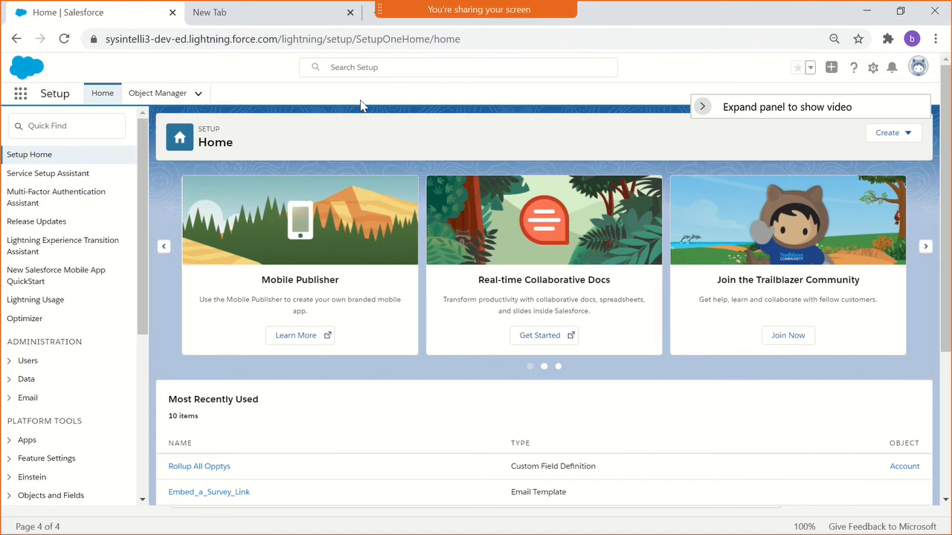
key("F11")
key("F12")
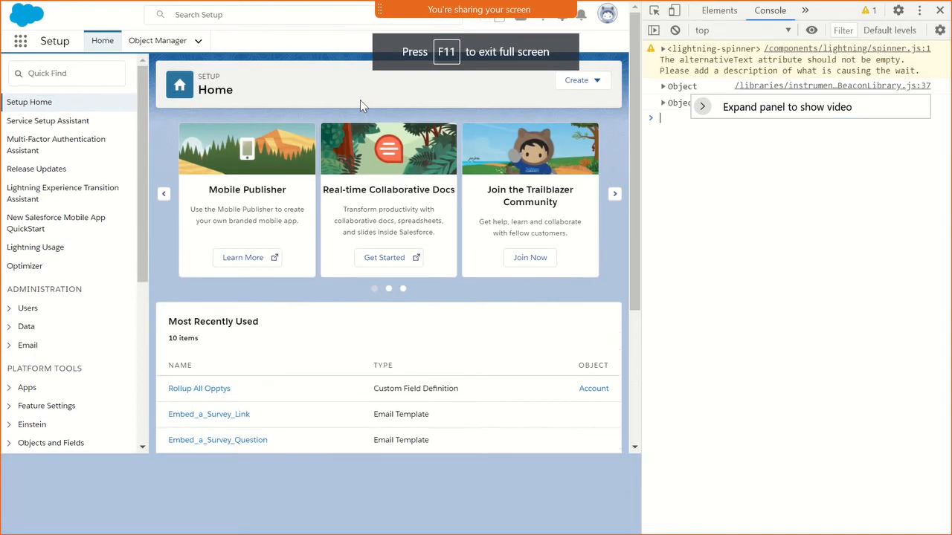
left_click(940, 12)
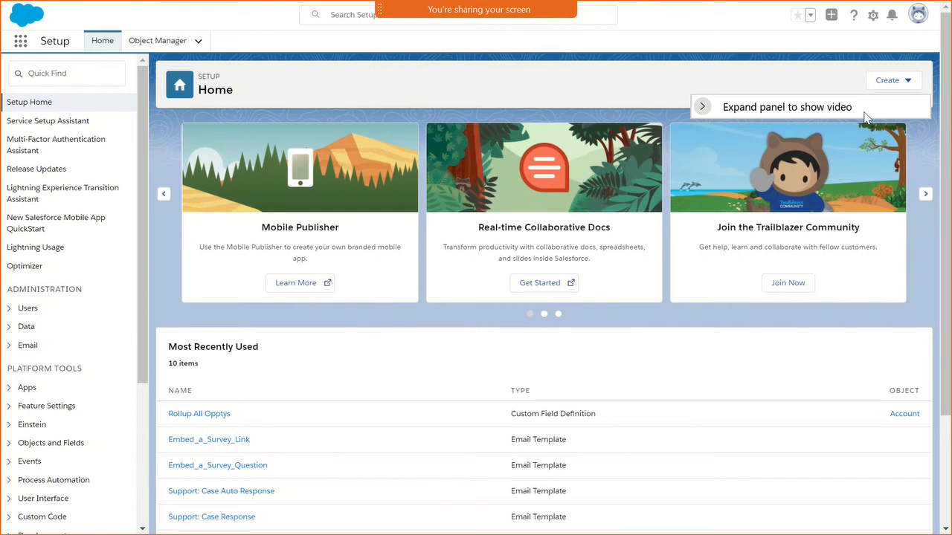
key("F11")
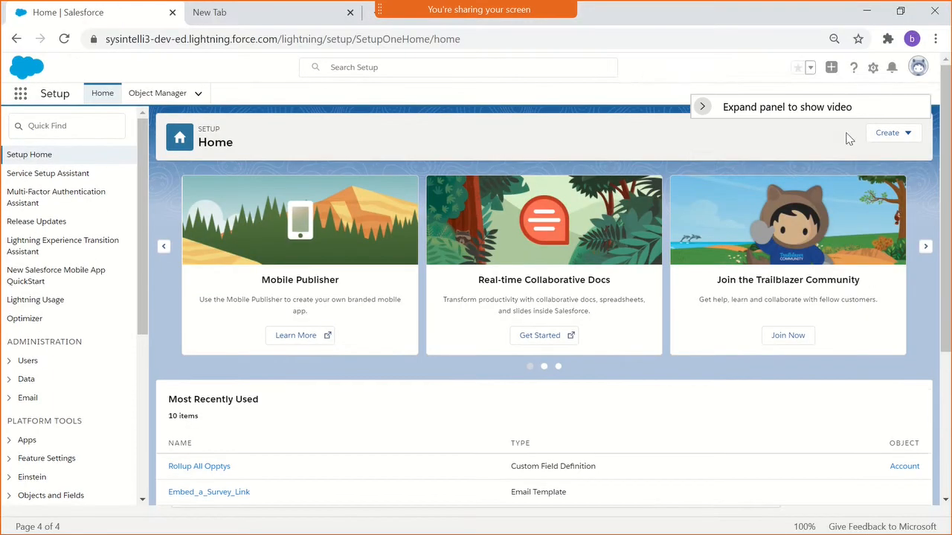
key("F12")
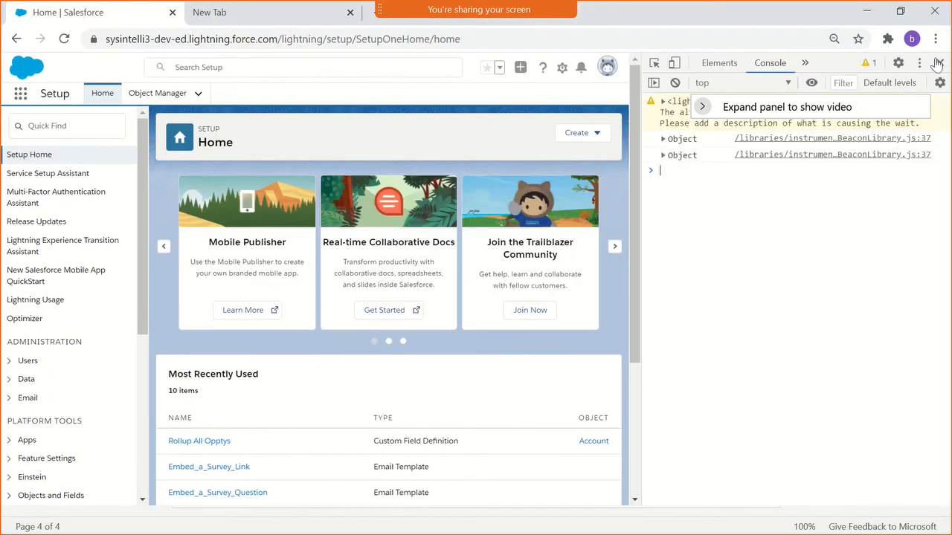
left_click(940, 63)
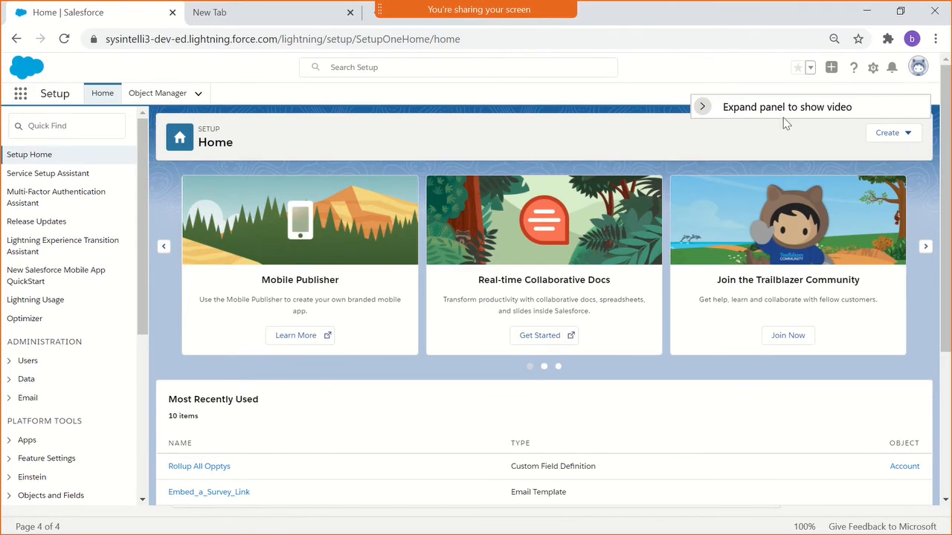
scroll(495, 175, "down", 2)
scroll(490, 245, "up", 2)
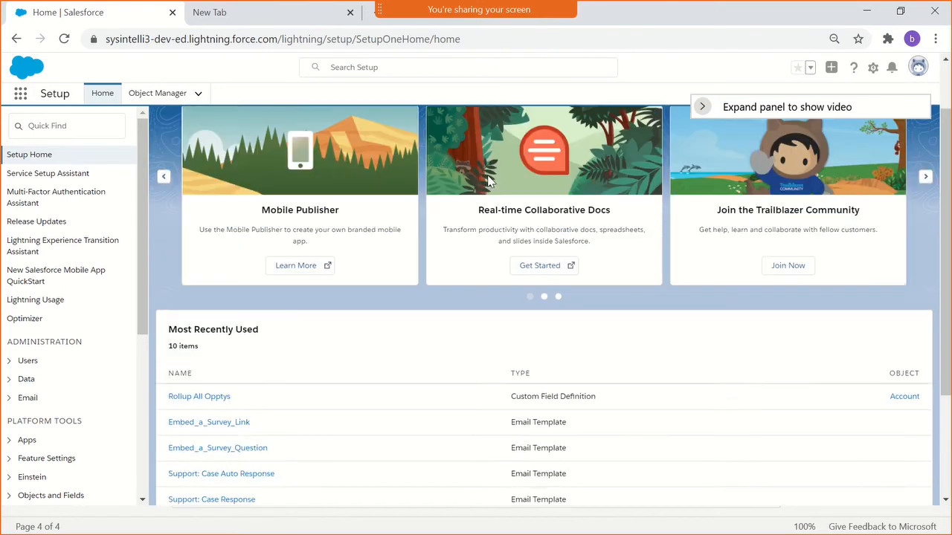
scroll(278, 426, "down", 1)
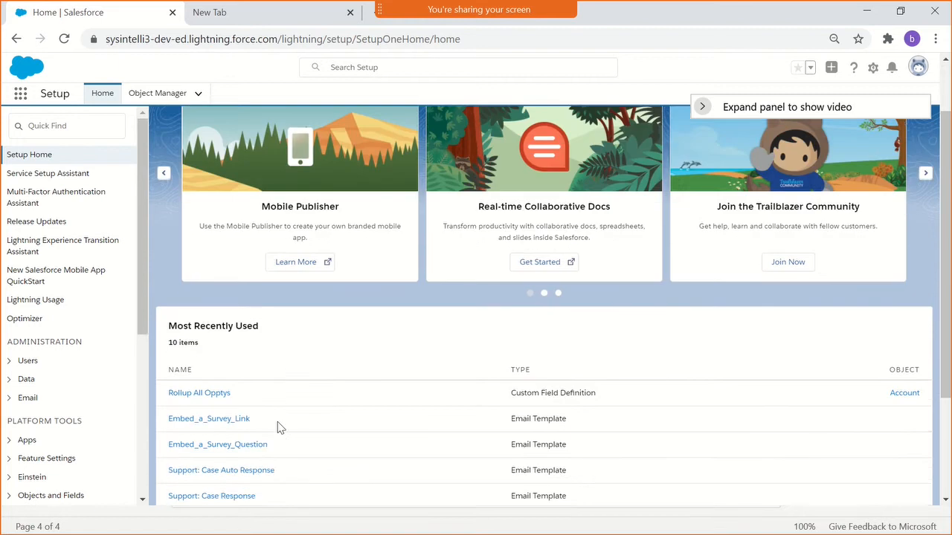
scroll(281, 429, "up", 1)
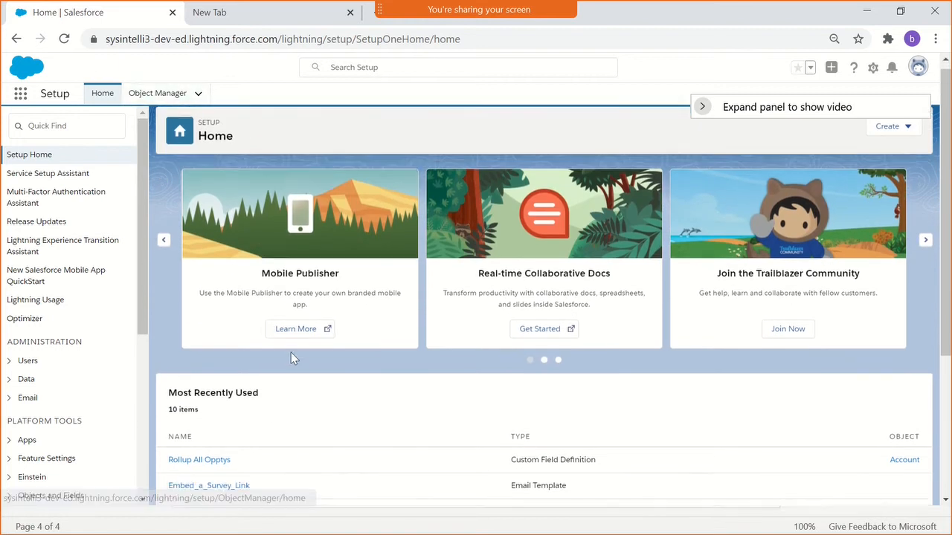
scroll(293, 357, "down", 2)
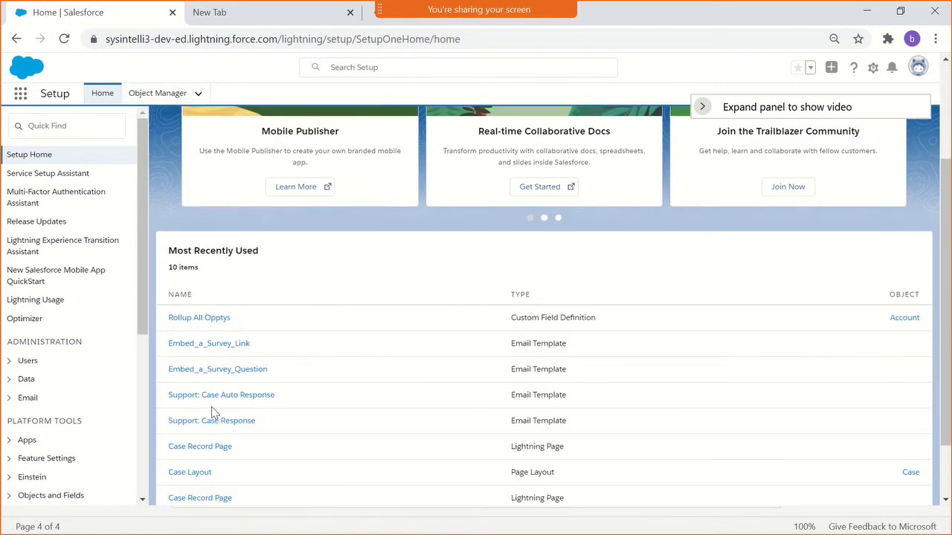
scroll(186, 386, "up", 1)
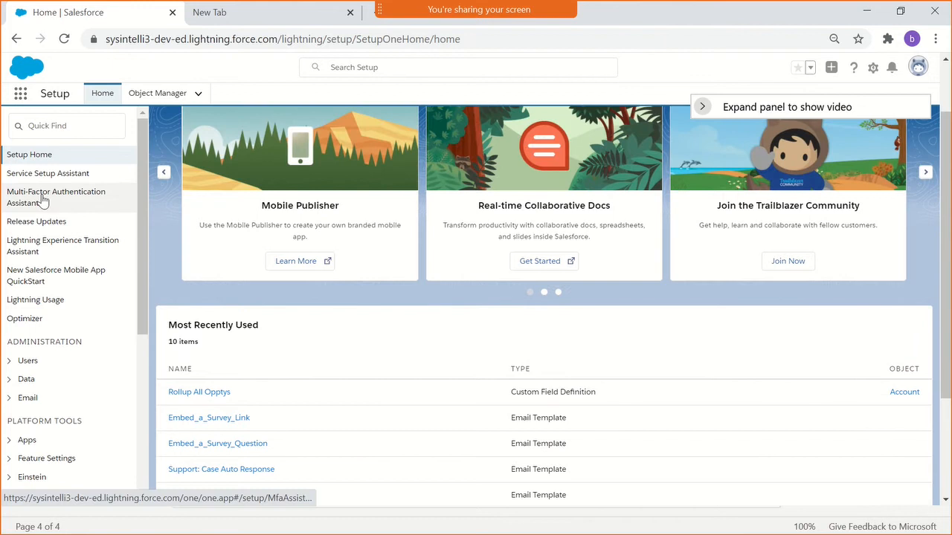
- Check the Assignment Rules, Auto Response Rule and Escalation Rules line in the PDF outline, and return to Salesforce Setup in Chrome
key("alt+Tab")
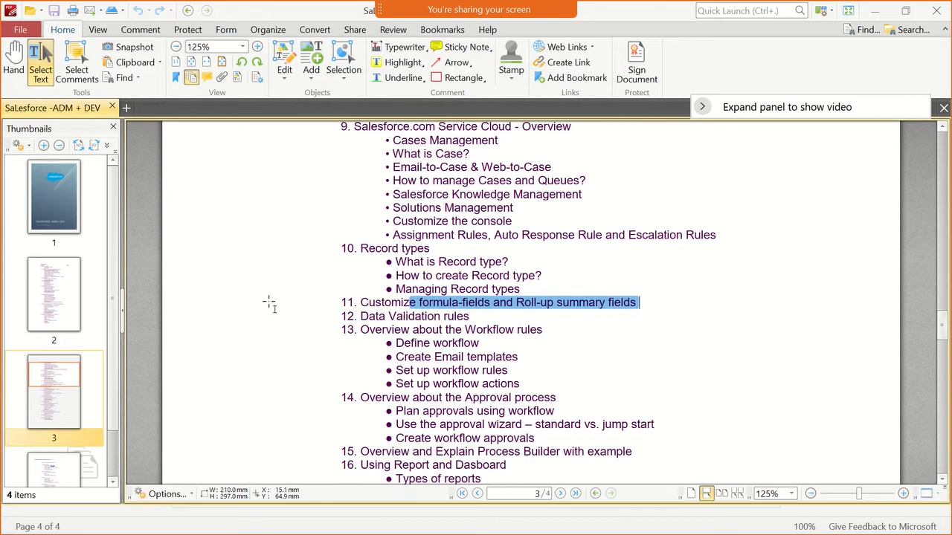
triple_click(588, 235)
key("alt+Tab")
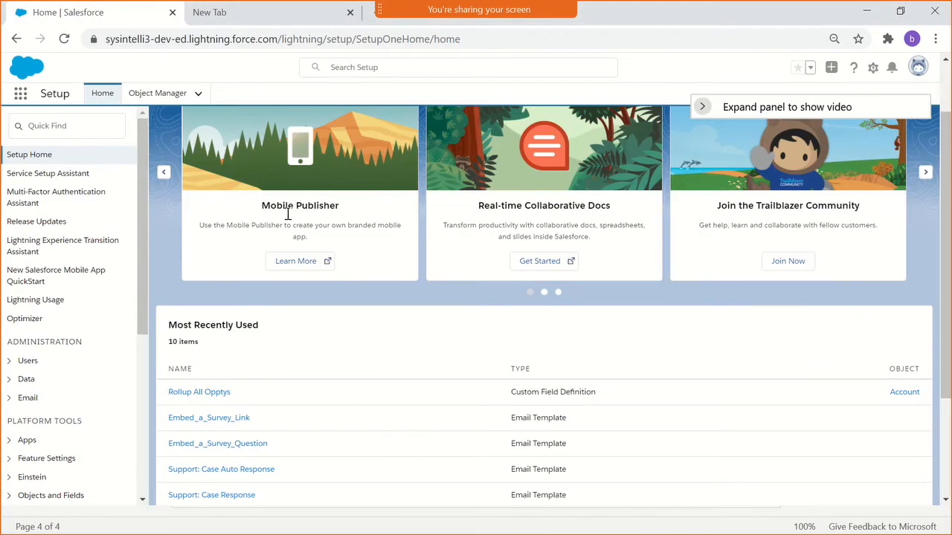
- Set the browser zoom for the Salesforce Setup page to 100%
left_click(936, 38)
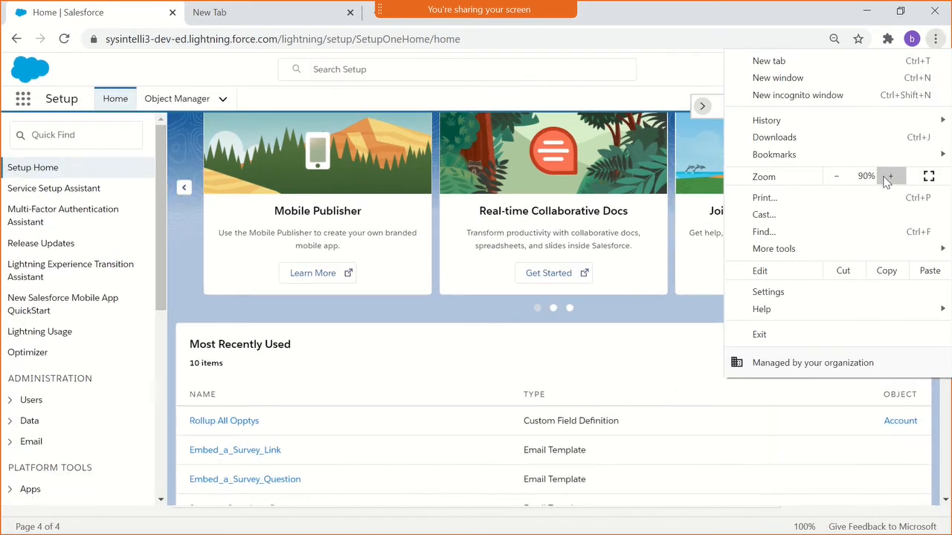
left_click(890, 176)
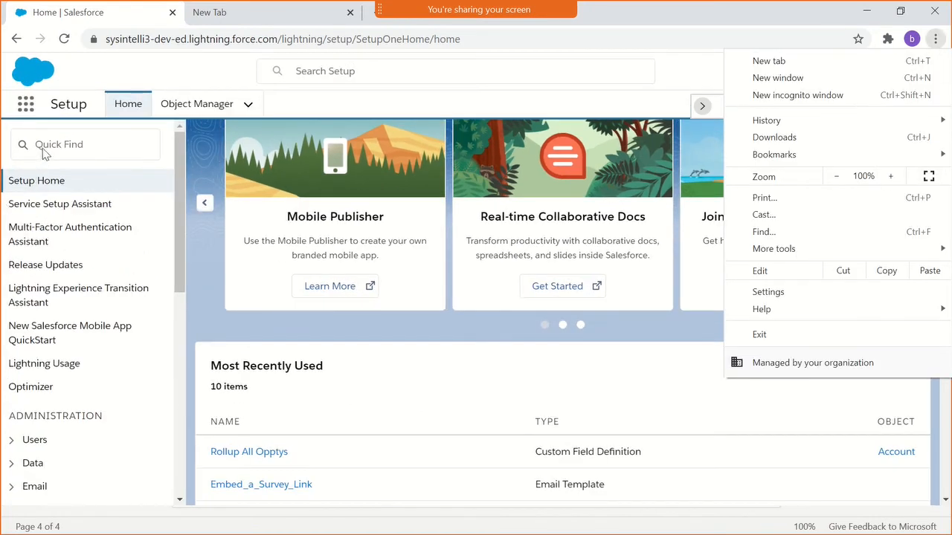
left_click(43, 152)
- Search the Setup navigation for "esca" and open the Escalation Rules page
left_click(44, 149)
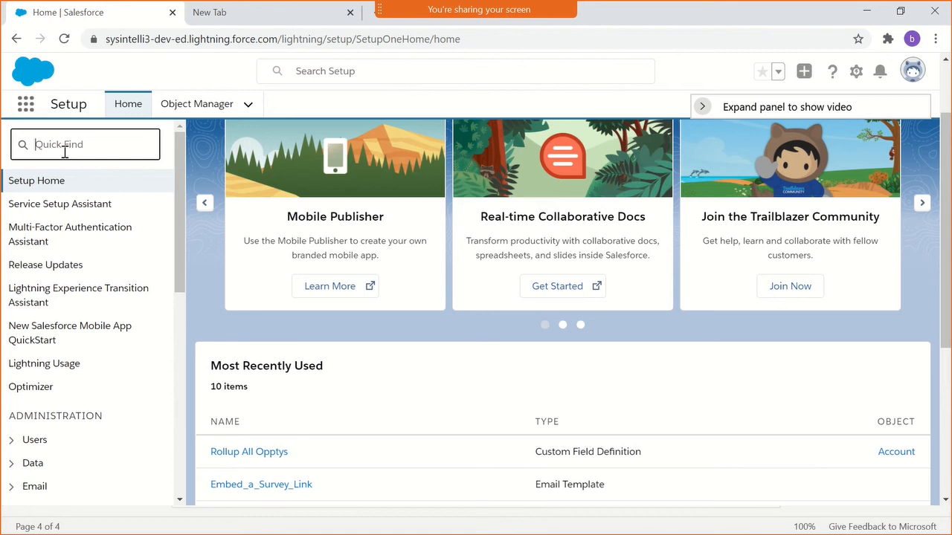
type("es")
type("ca")
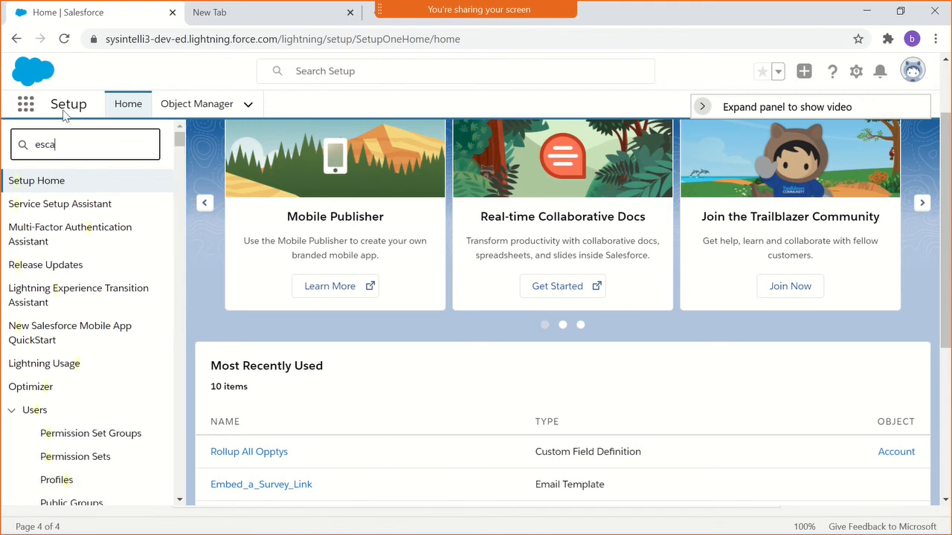
left_click(77, 234)
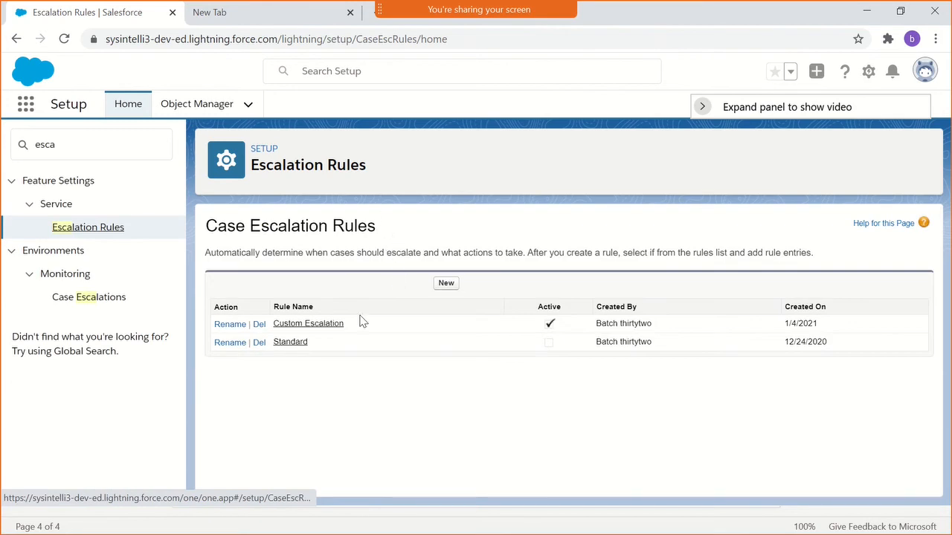
- Open the Custom Escalation rule, its rule entry for cases not closed, and that entry's 30-minute escalation action
left_click(307, 326)
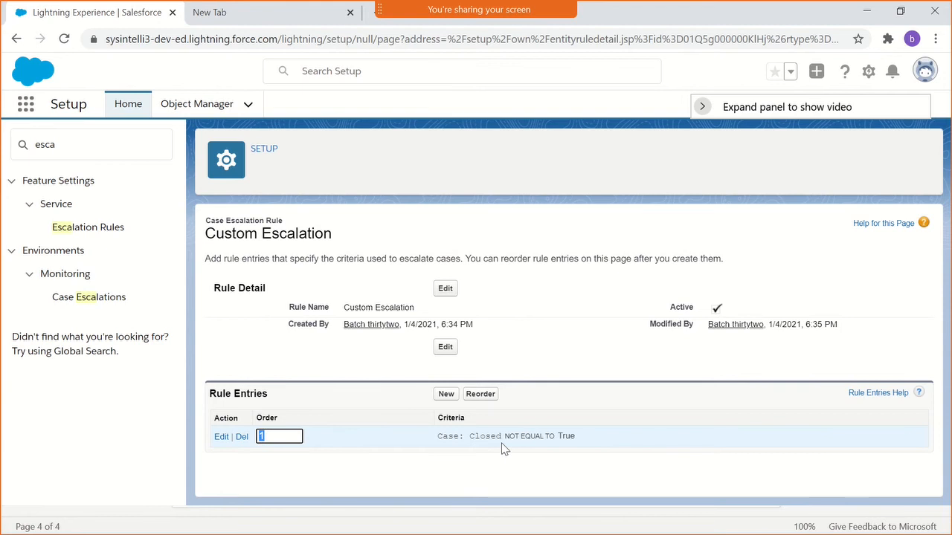
left_click(452, 437)
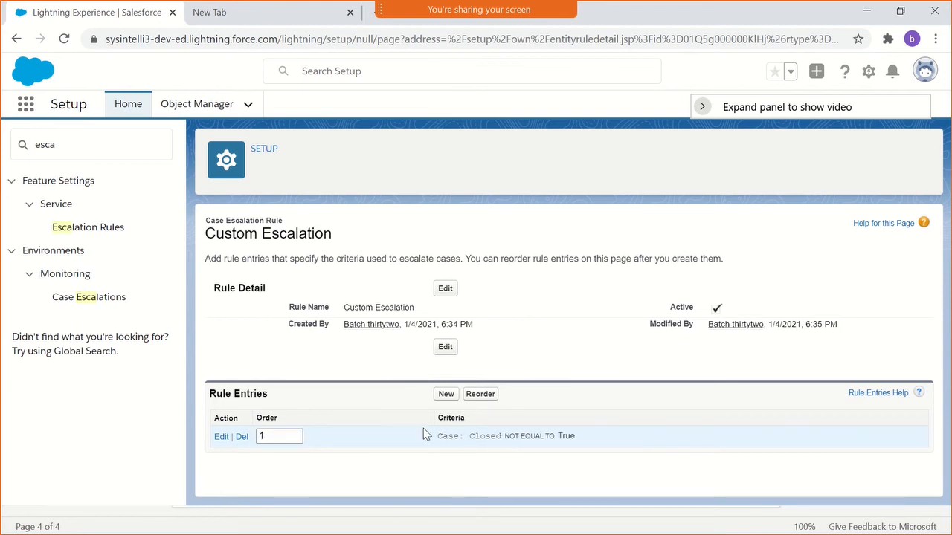
left_click(222, 437)
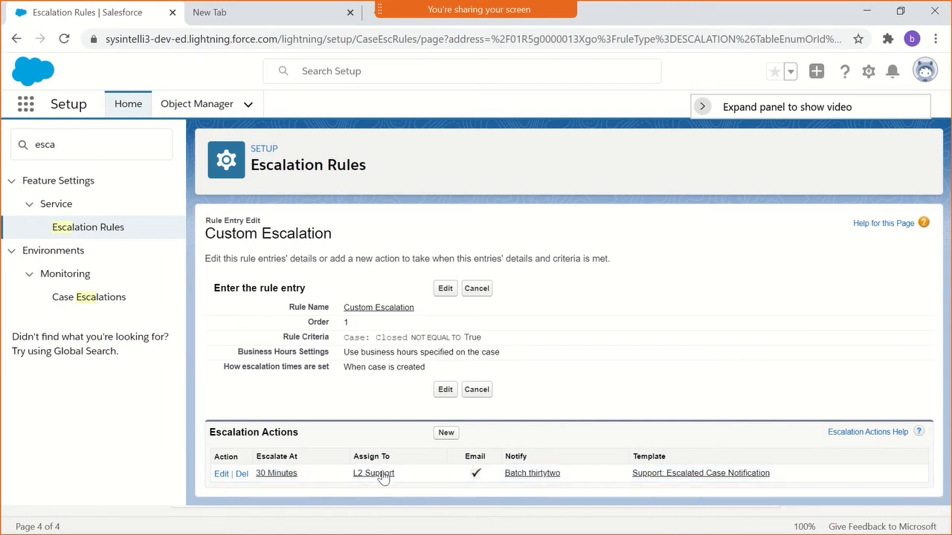
left_click(290, 474)
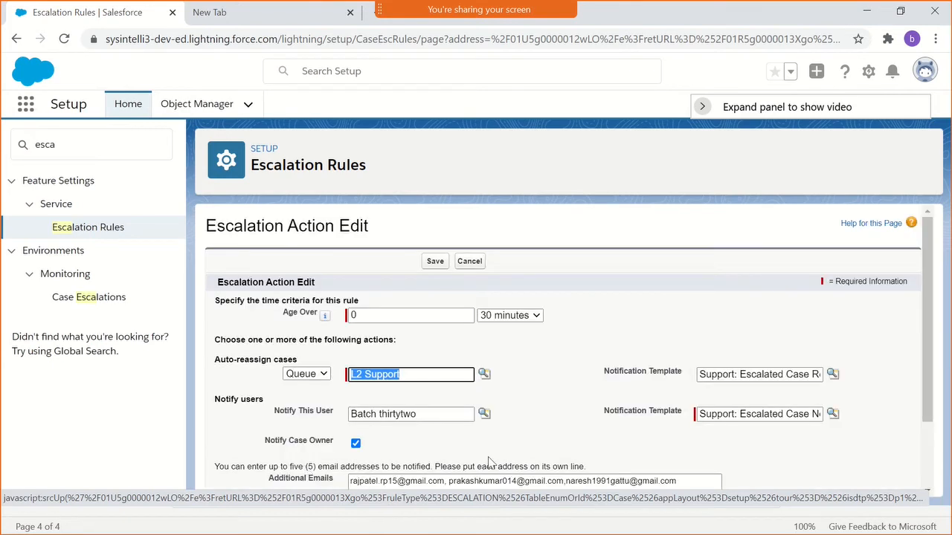
- Review the escalation action's additional emails, the auto-reassign options for user or queue, and the reassignment notification template
left_click(563, 401)
scroll(563, 400, "down", 1)
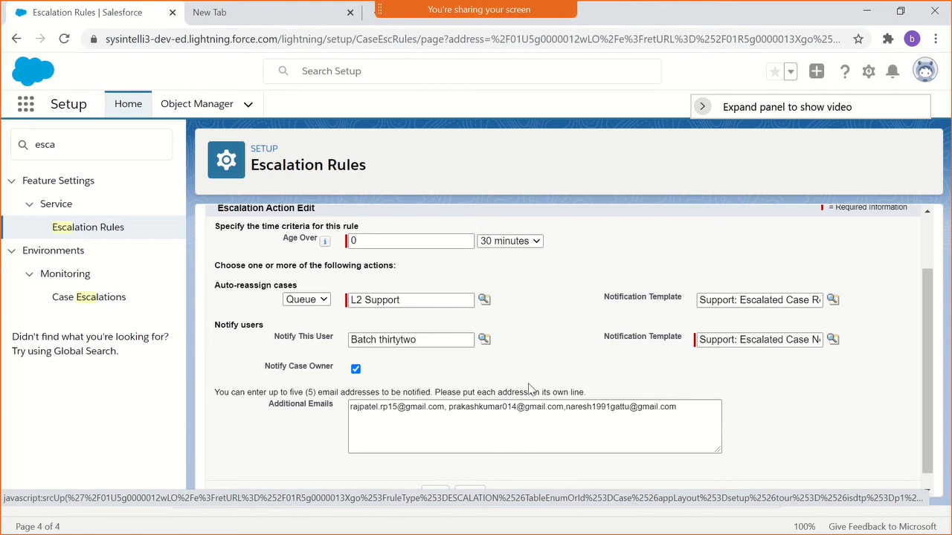
double_click(393, 413)
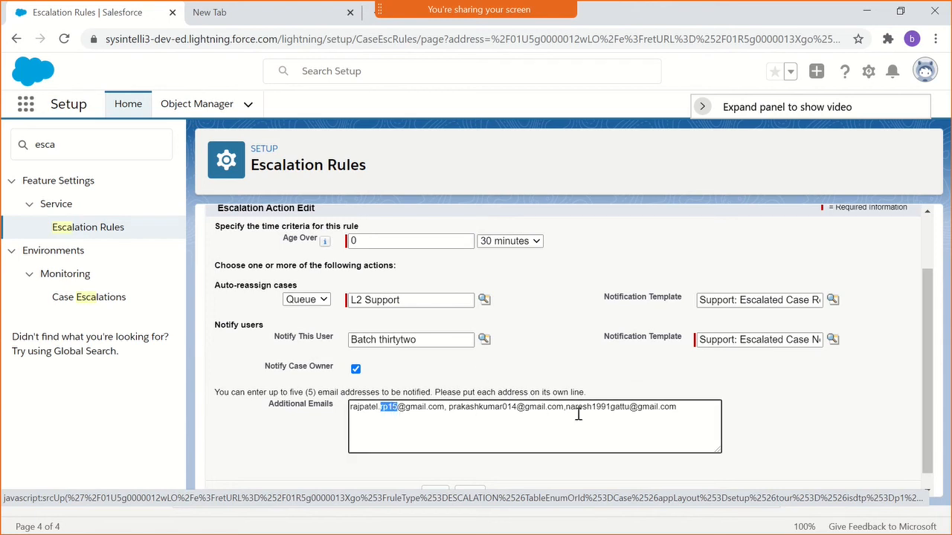
left_click(622, 374)
scroll(548, 360, "up", 1)
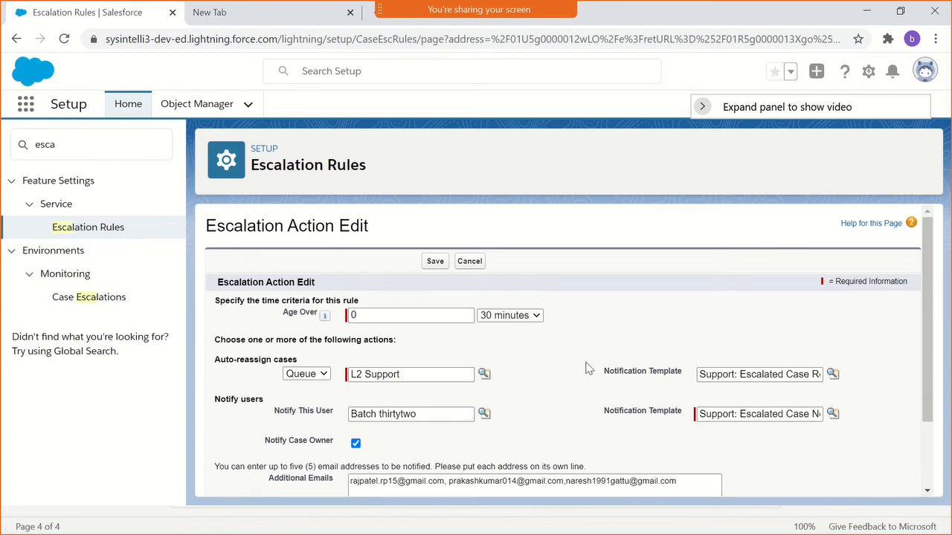
left_click(321, 376)
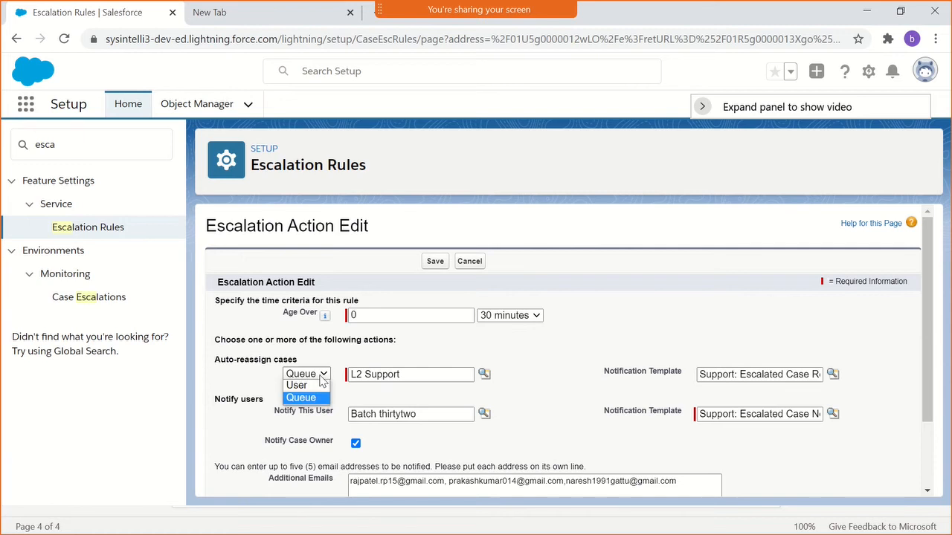
left_click(415, 349)
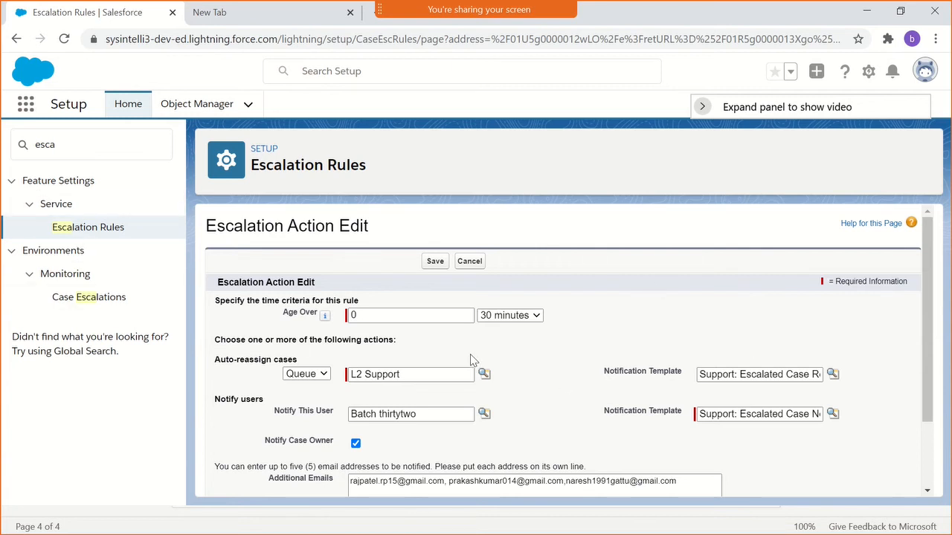
scroll(470, 354, "down", 2)
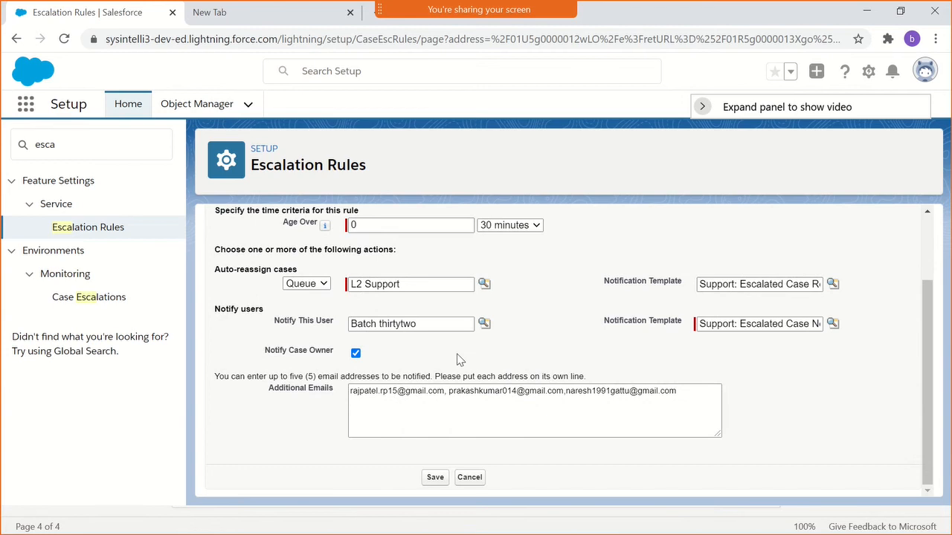
left_click(748, 287)
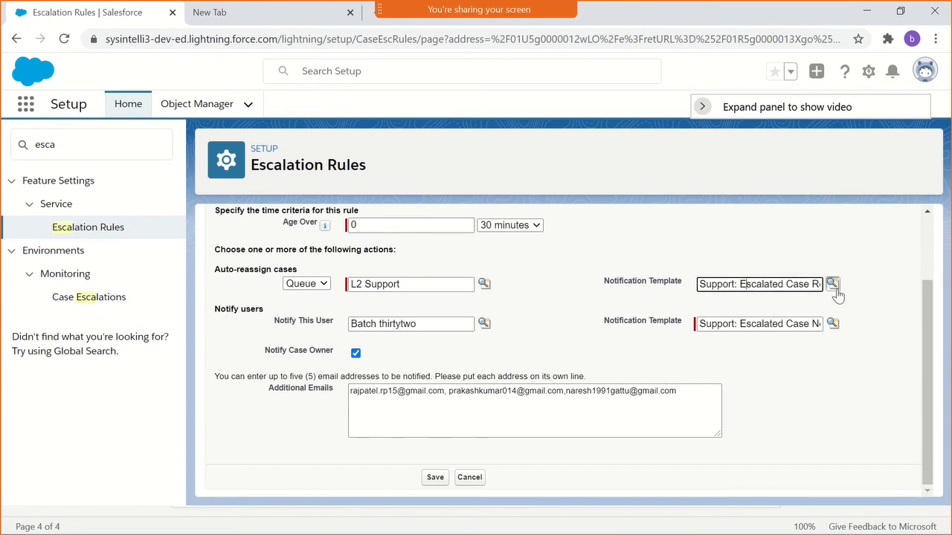
- Search the Setup navigation for "clas" and open the Classic Email Templates page
left_click(75, 153)
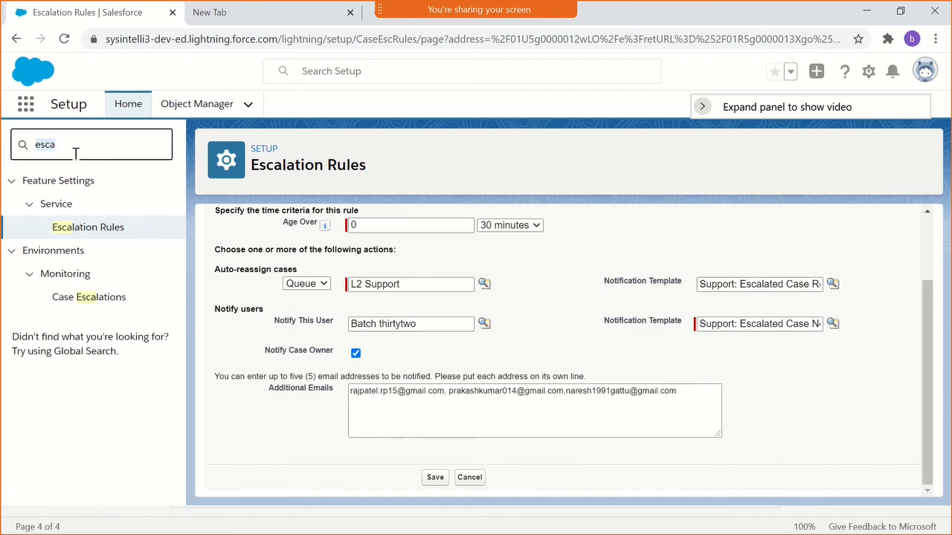
type("clas")
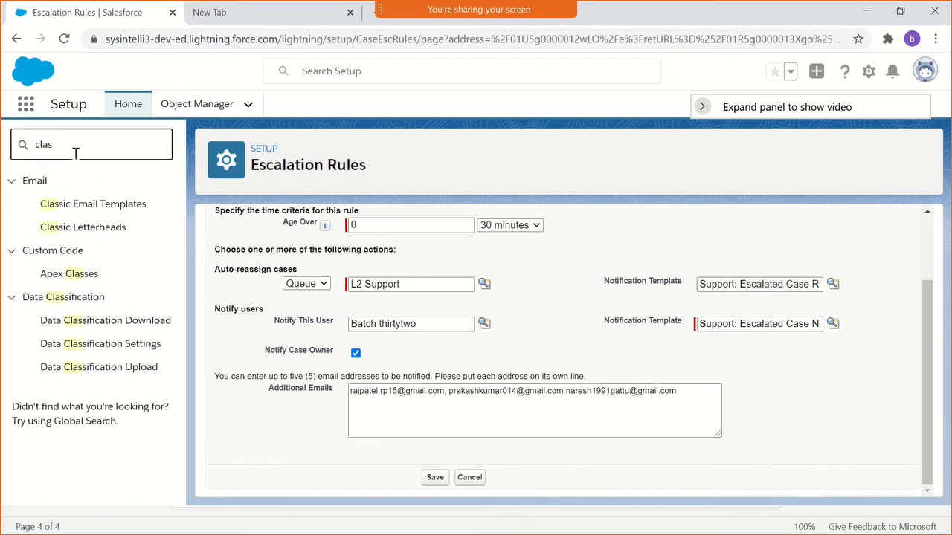
left_click(99, 206)
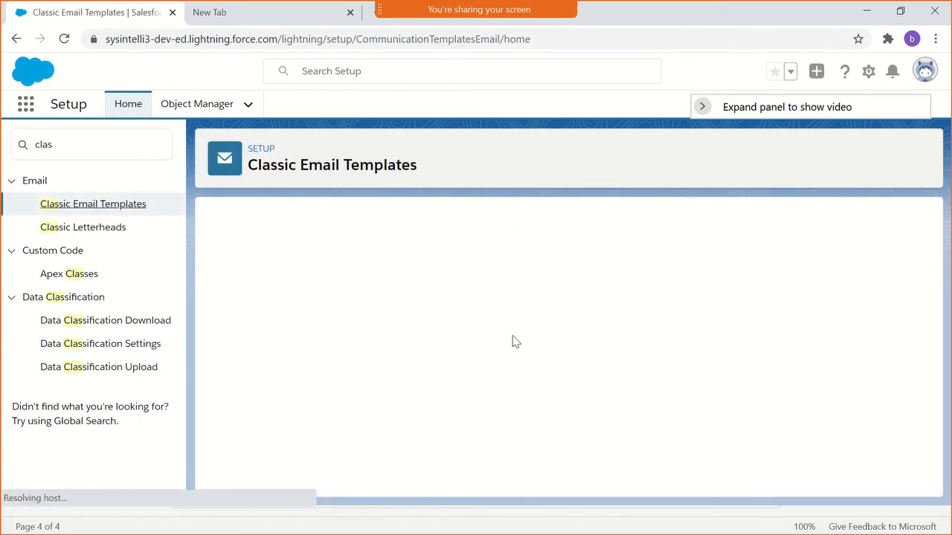
- Open the Support: Escalated Case Notification template and examine its availability, details, plain text preview and attachments
scroll(344, 349, "down", 2)
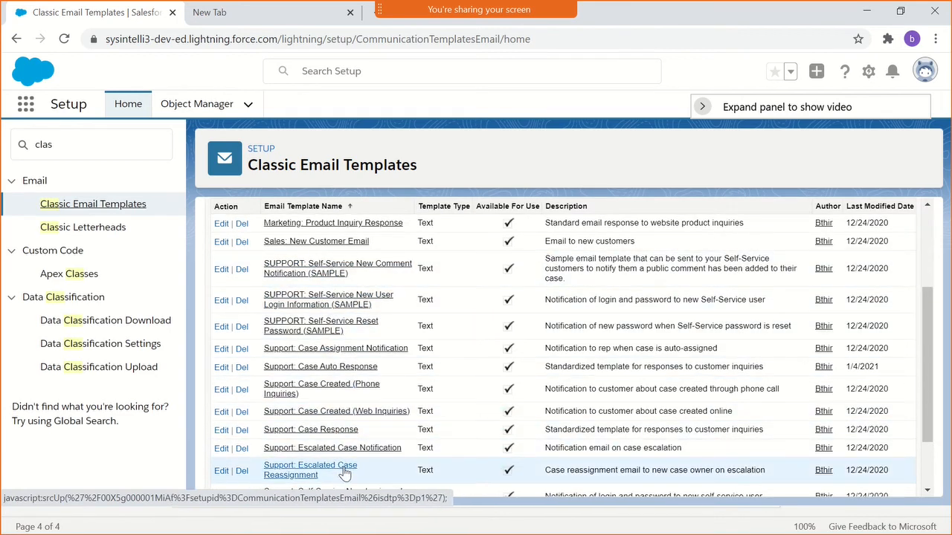
scroll(346, 469, "down", 2)
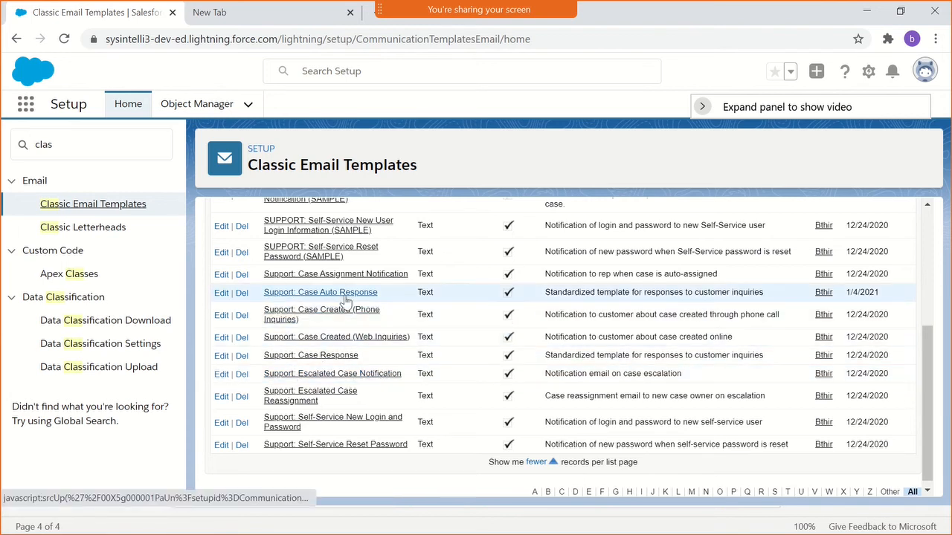
left_click(361, 379)
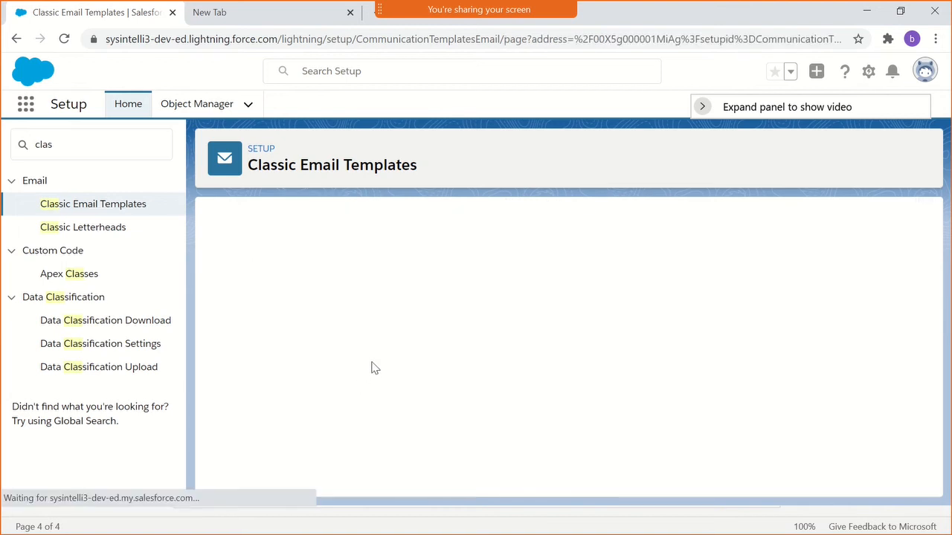
scroll(519, 371, "down", 2)
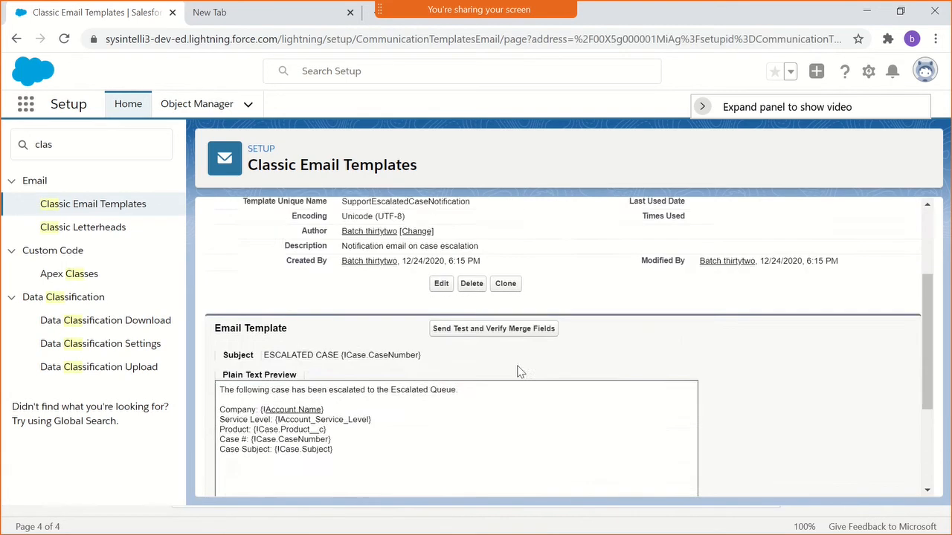
scroll(532, 371, "up", 2)
left_click_drag(618, 326, 737, 334)
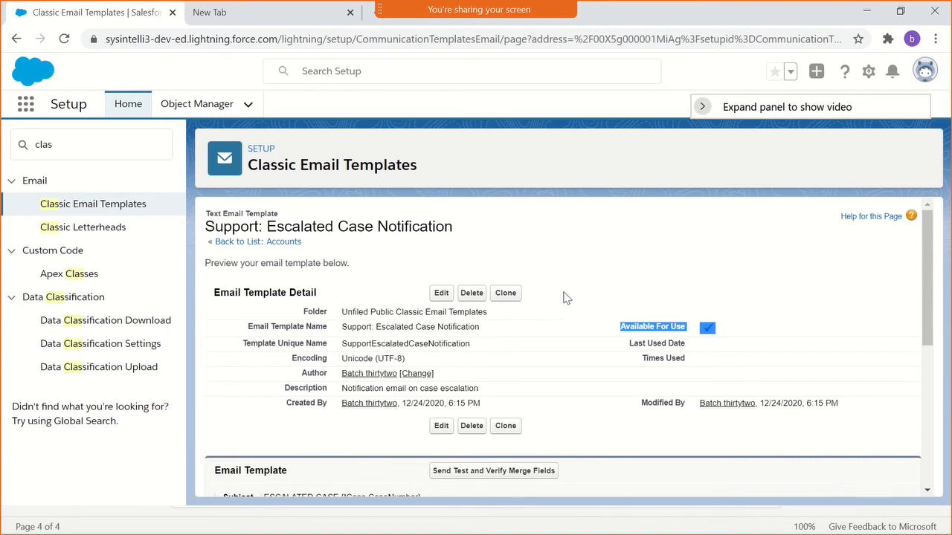
scroll(561, 339, "down", 3)
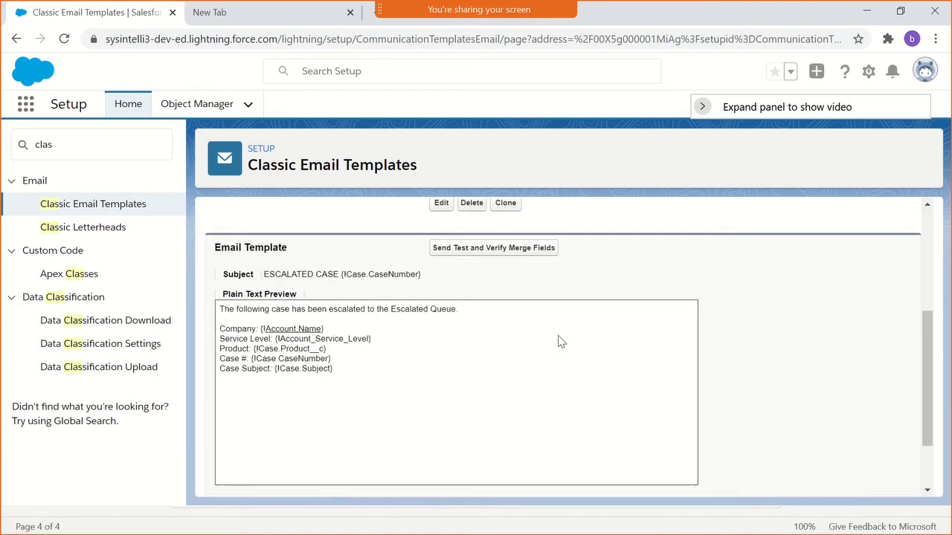
scroll(454, 379, "down", 2)
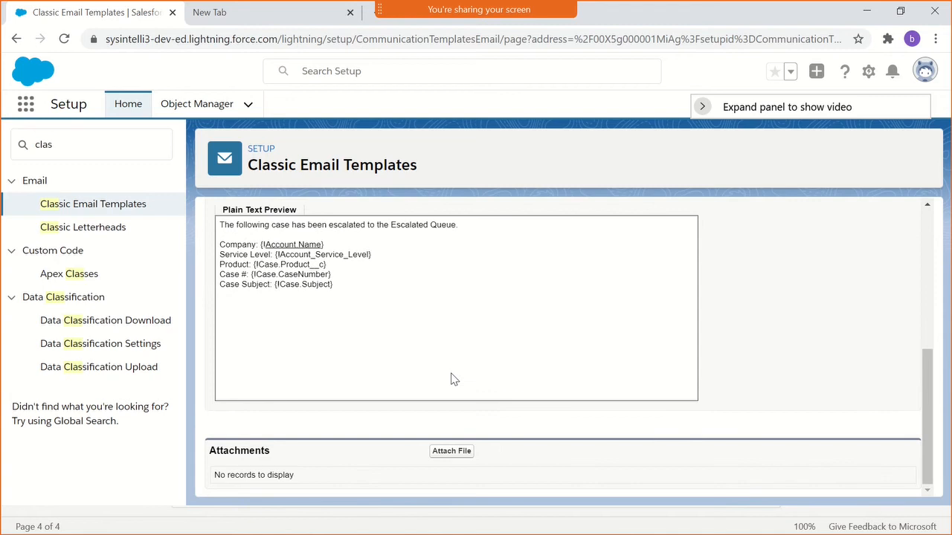
scroll(454, 380, "up", 2)
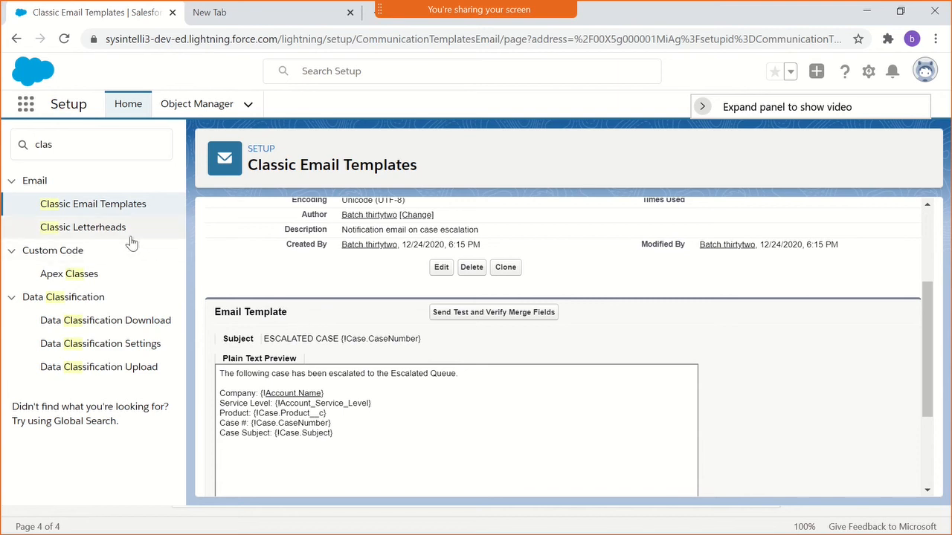
scroll(244, 279, "up", 1)
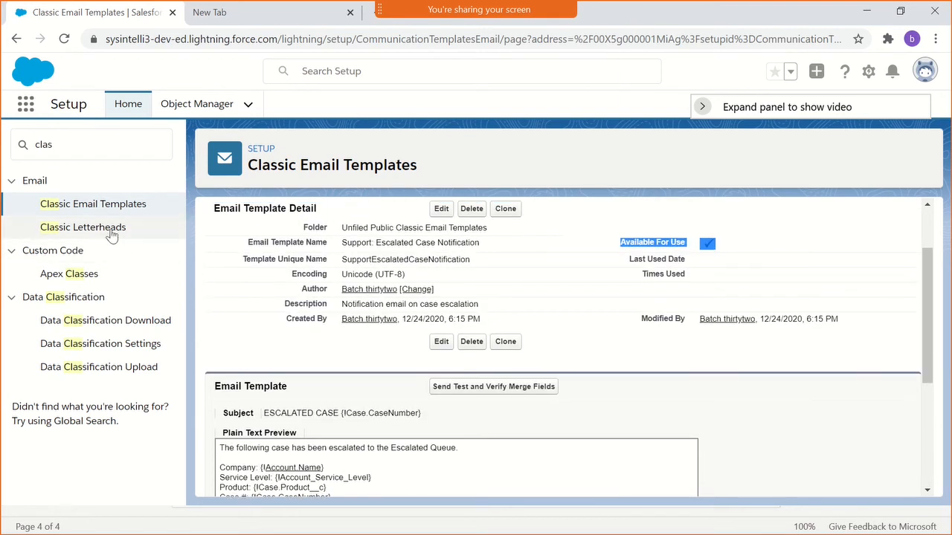
- Return to the Classic Email Templates list and start a new template of type HTML (using Classic Letterhead)
left_click(104, 206)
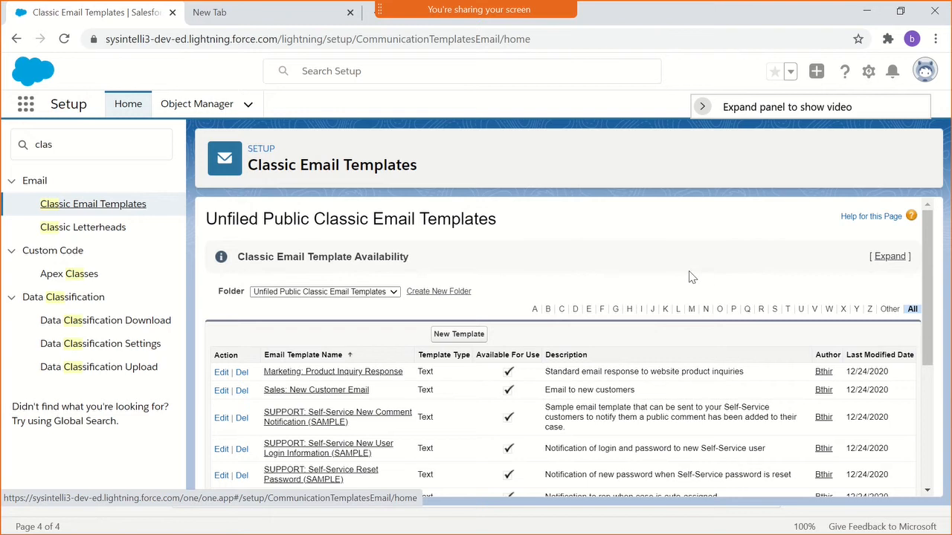
left_click(459, 334)
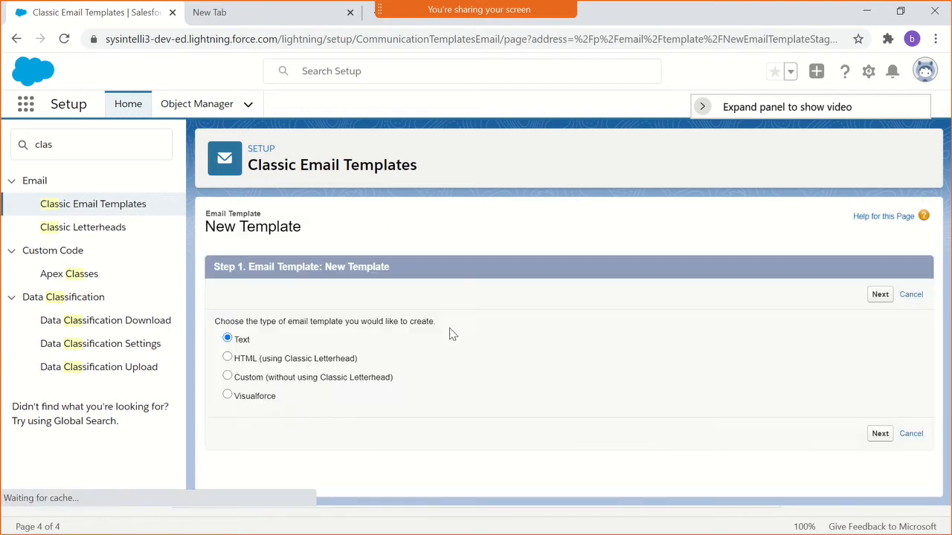
left_click(239, 361)
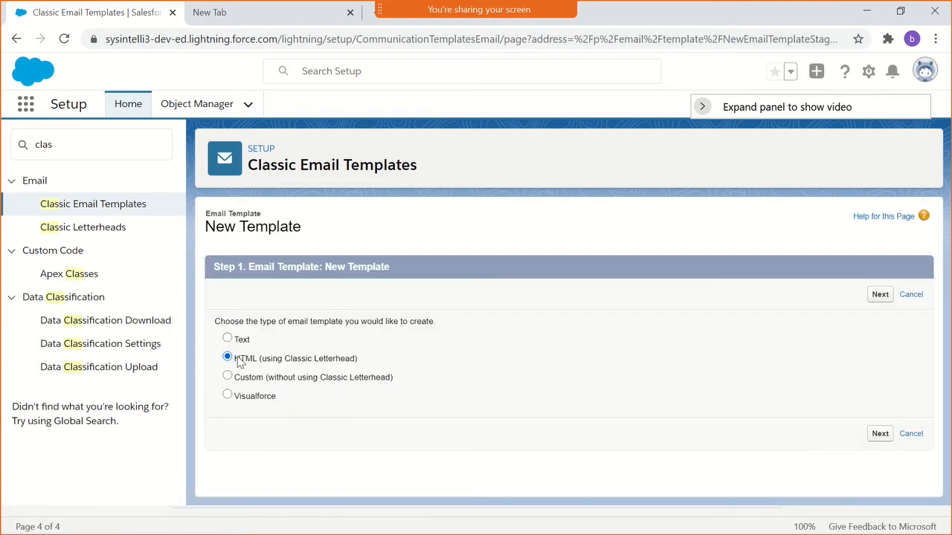
left_click(880, 295)
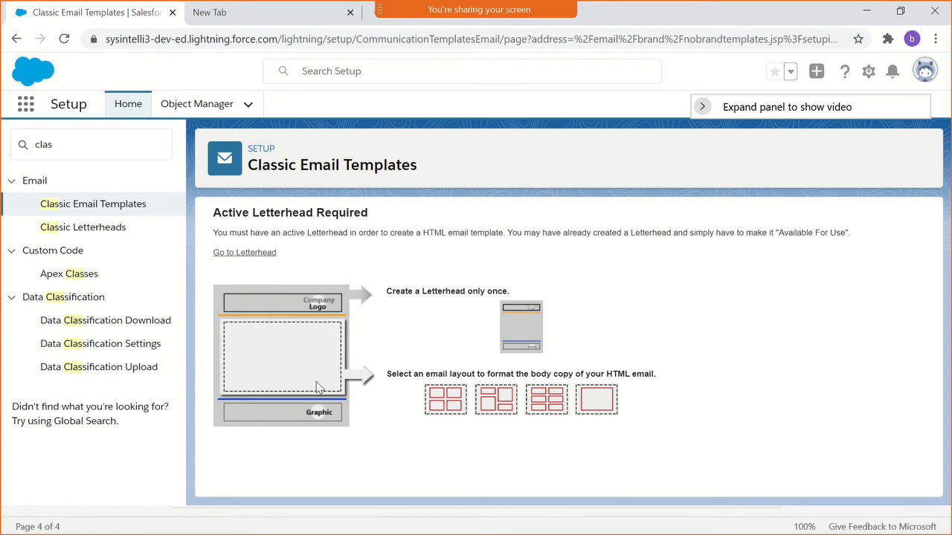
- Go to Classic Letterheads, pass the Understanding Letterheads introduction, and start a new letterhead
left_click(246, 253)
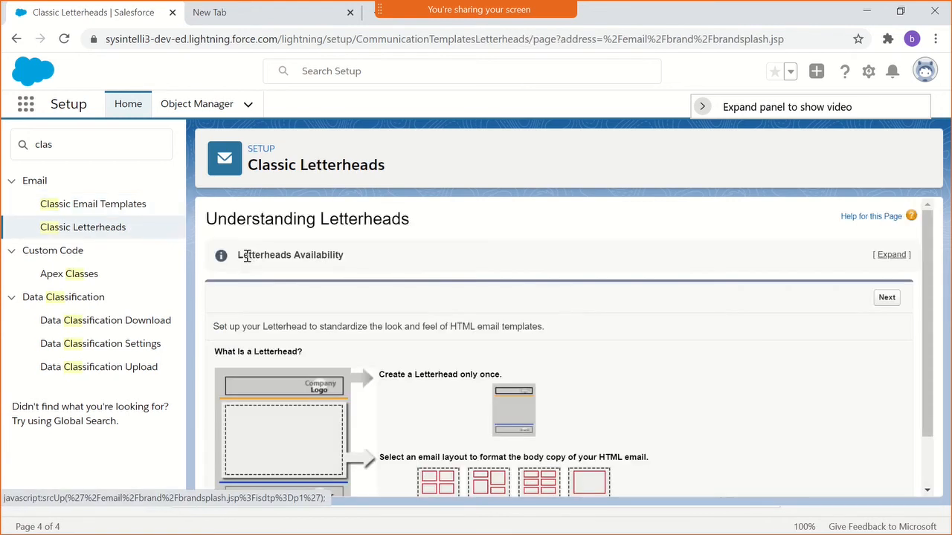
scroll(416, 320, "down", 2)
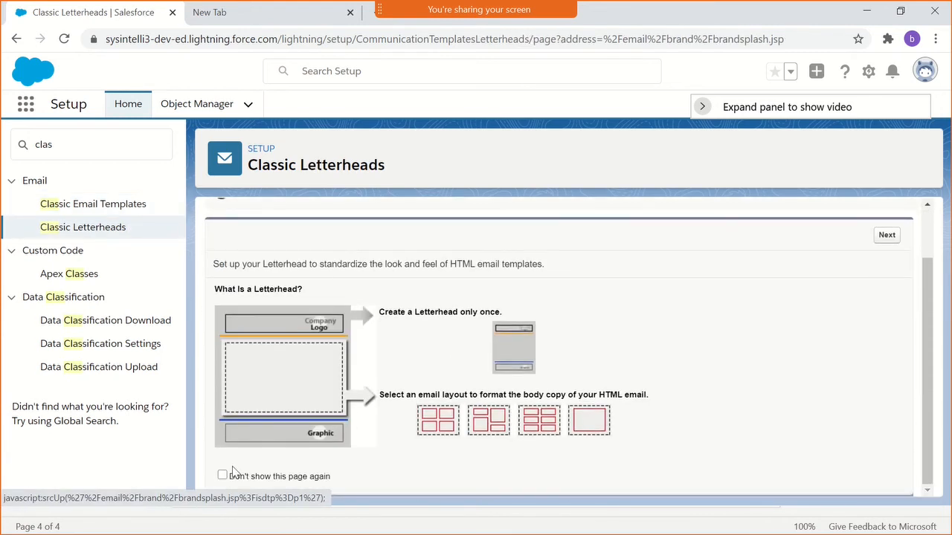
left_click(896, 236)
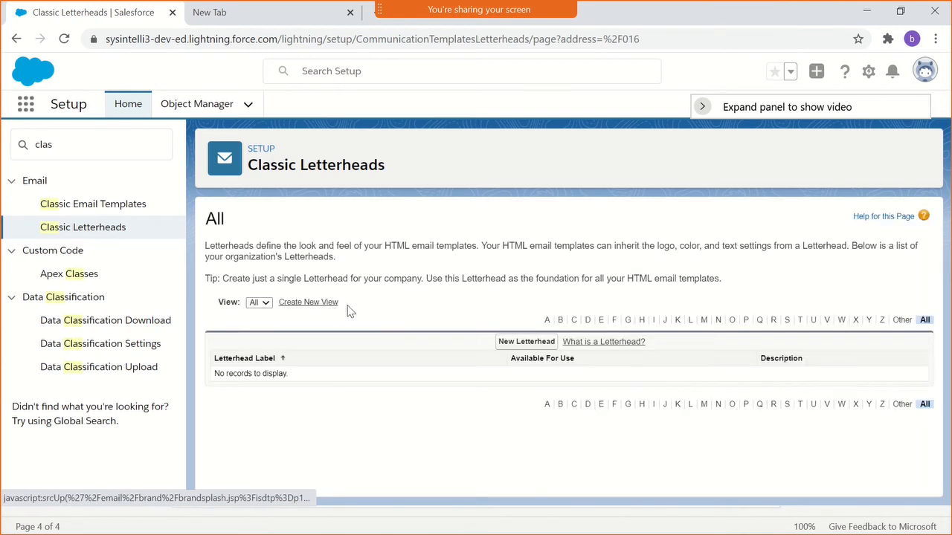
left_click(542, 344)
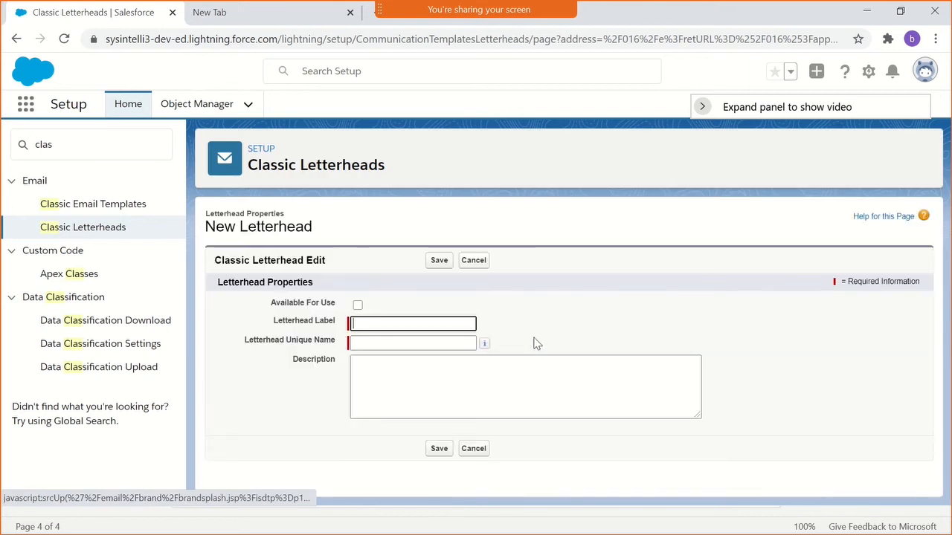
- Make the new letterhead available for use, set its label and unique name to GenericHeader, and save it
left_click(358, 306)
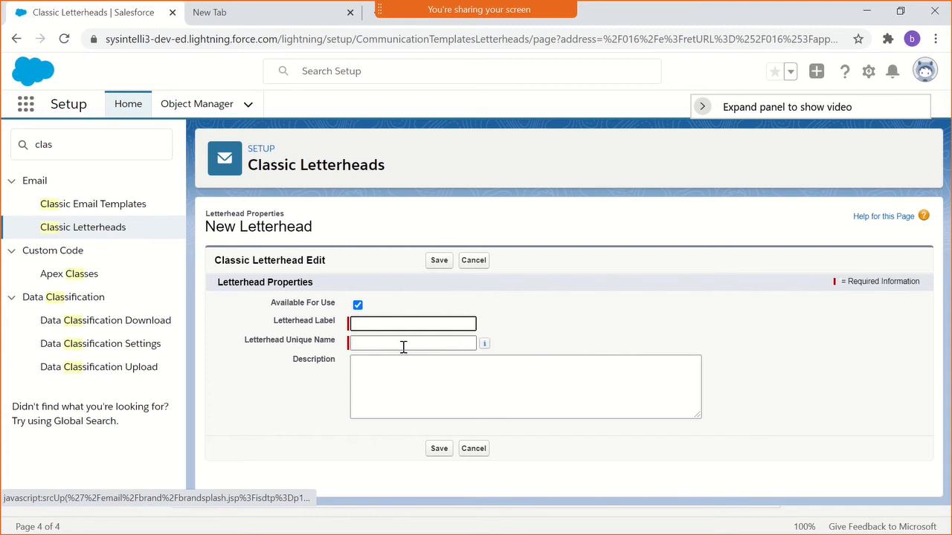
type("GenericHeader")
left_click(601, 443)
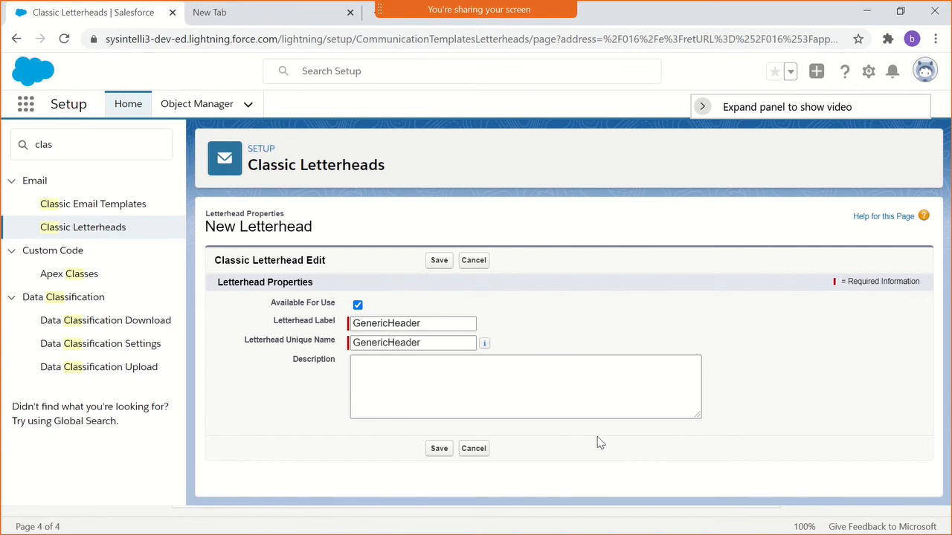
left_click(439, 261)
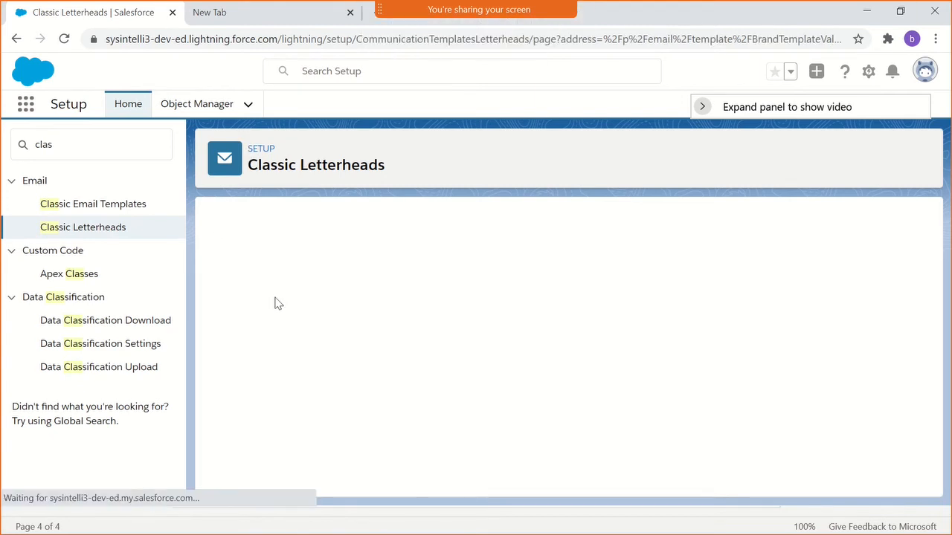
scroll(542, 334, "down", 5)
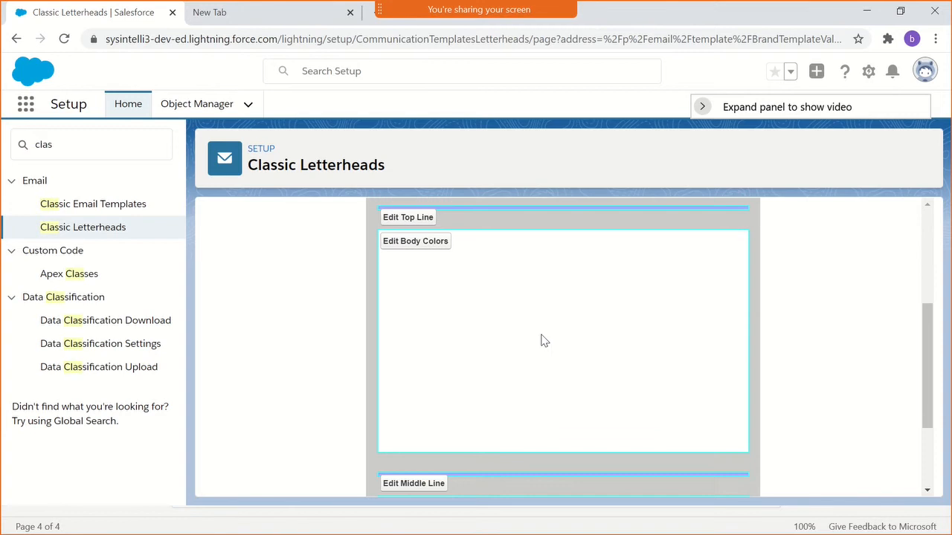
- Set the letterhead's header height to 50 pixels
scroll(529, 356, "up", 5)
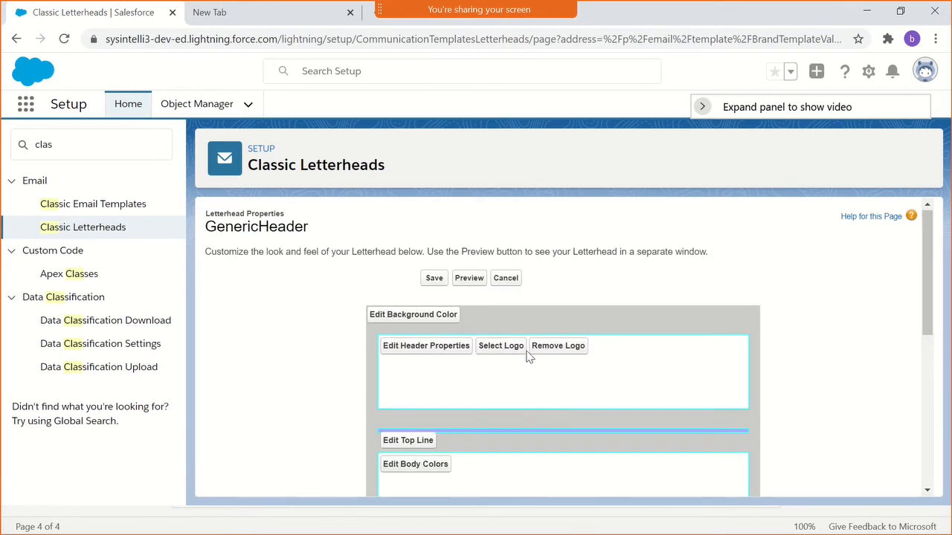
left_click(464, 348)
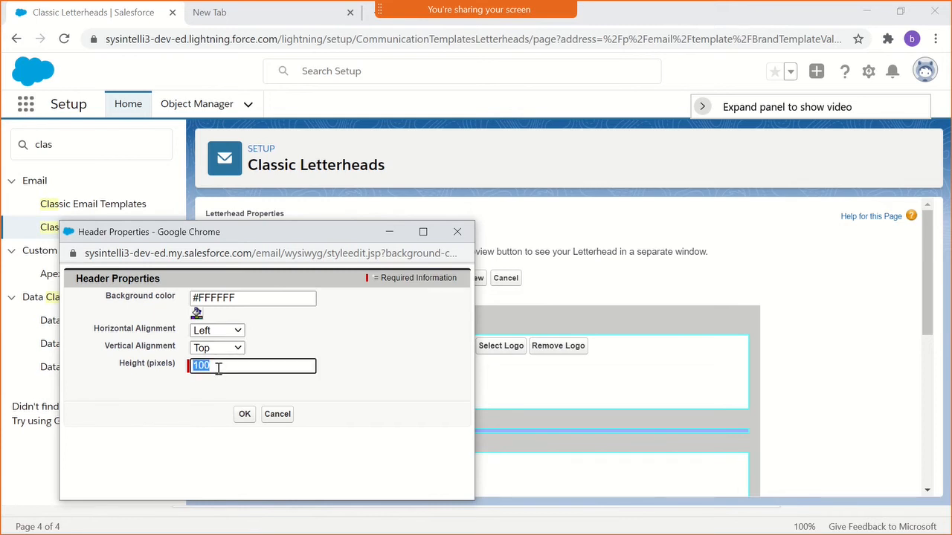
type("50")
left_click(243, 414)
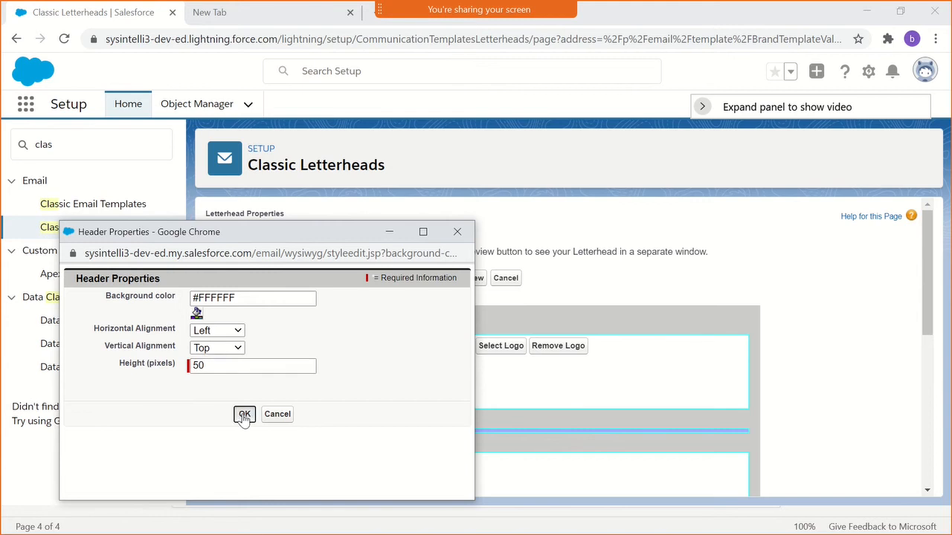
- Set the letterhead's footer height to 50 pixels
scroll(547, 365, "down", 1)
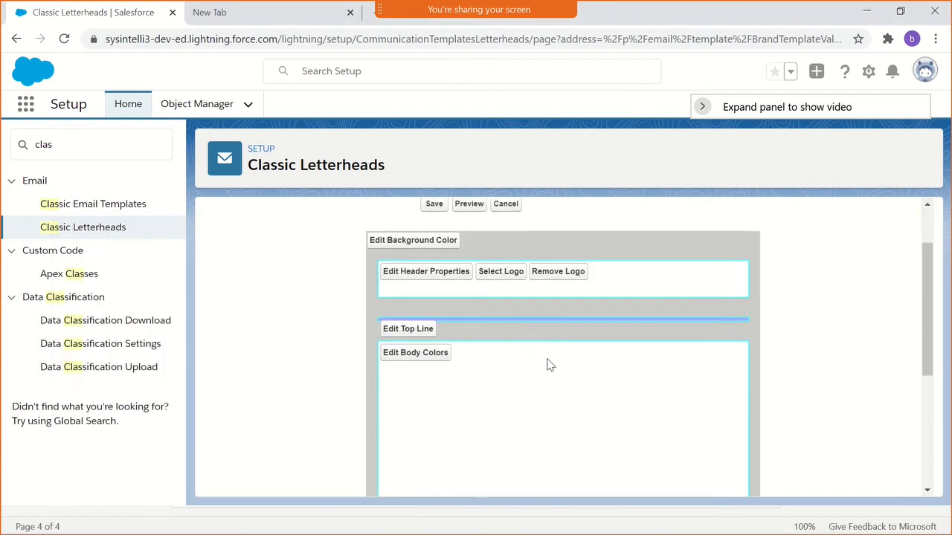
scroll(548, 352, "up", 1)
scroll(548, 350, "down", 3)
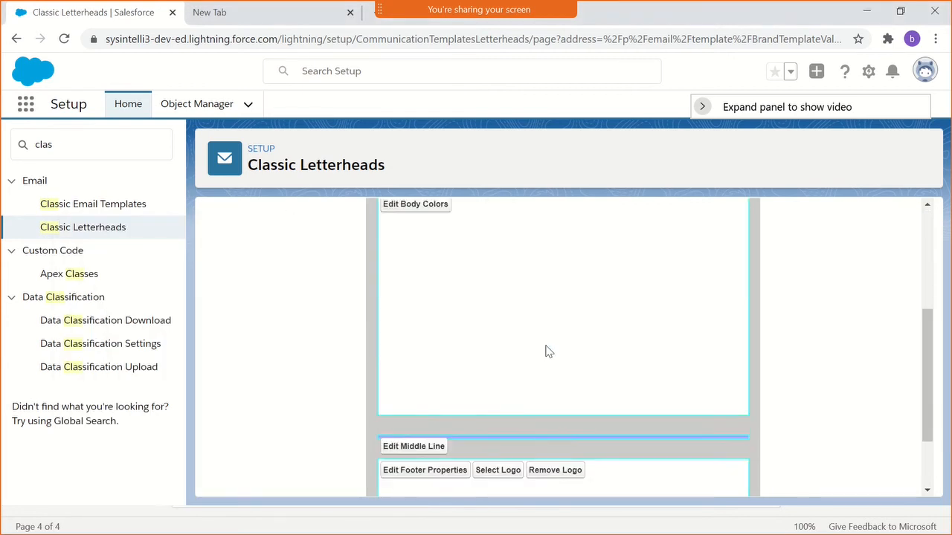
scroll(532, 382, "down", 1)
left_click(443, 377)
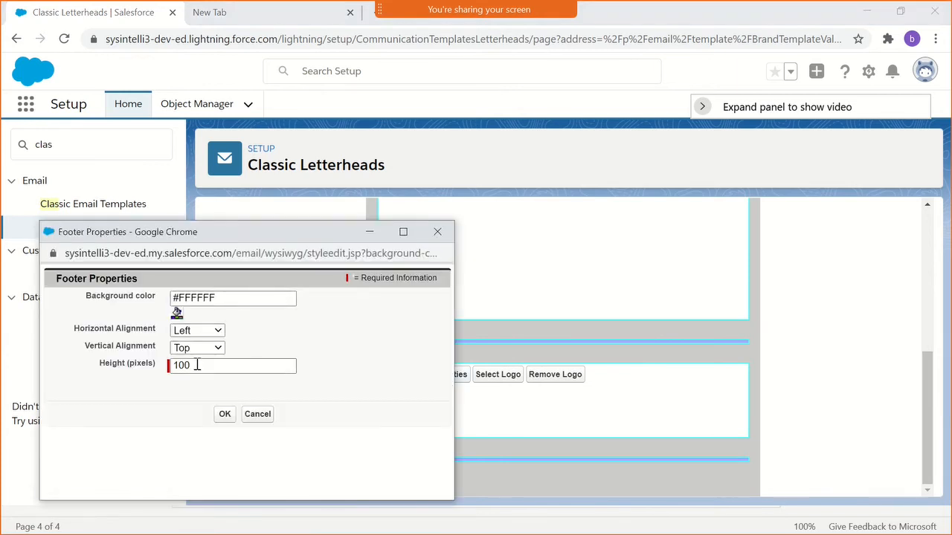
double_click(197, 365)
type("50")
left_click(224, 414)
- Set the height of the letterhead's top line to 2 pixels
scroll(377, 383, "up", 3)
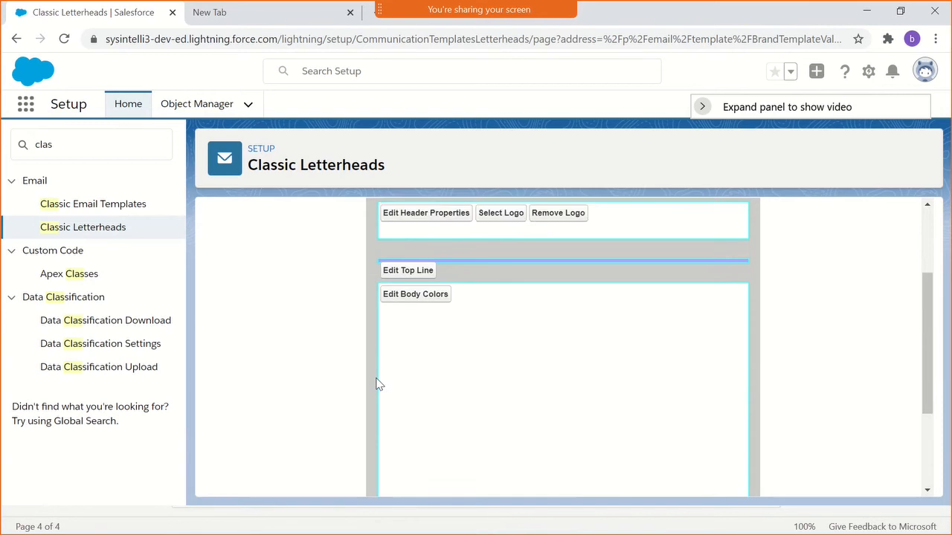
scroll(446, 357, "up", 2)
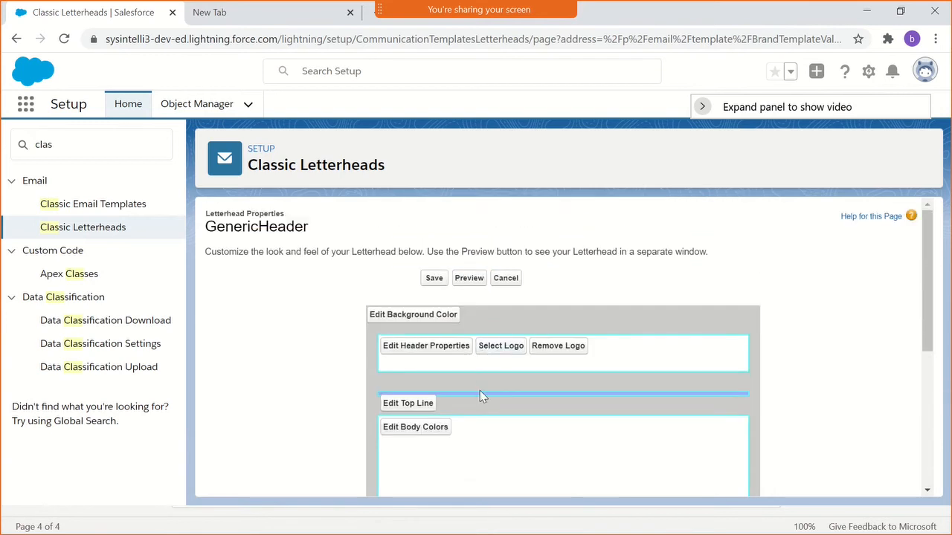
left_click(409, 405)
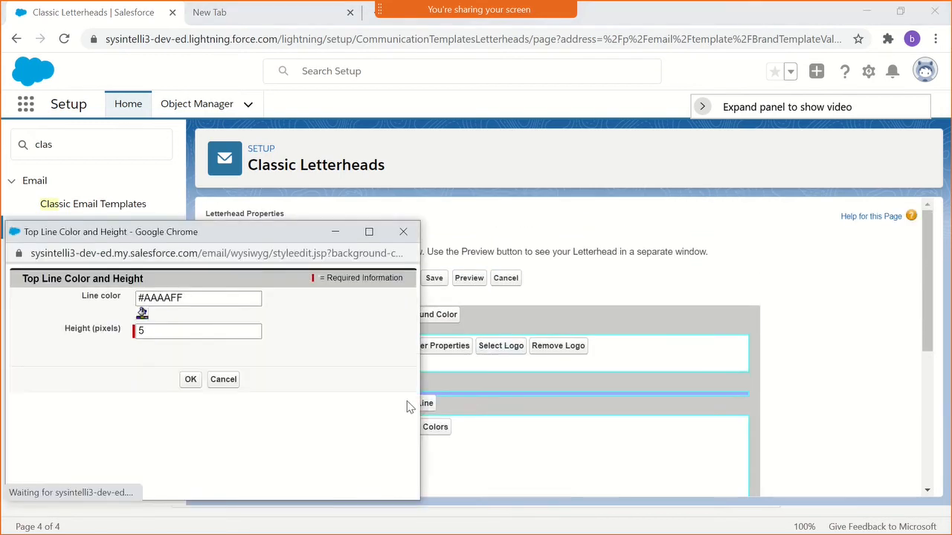
left_click(176, 325)
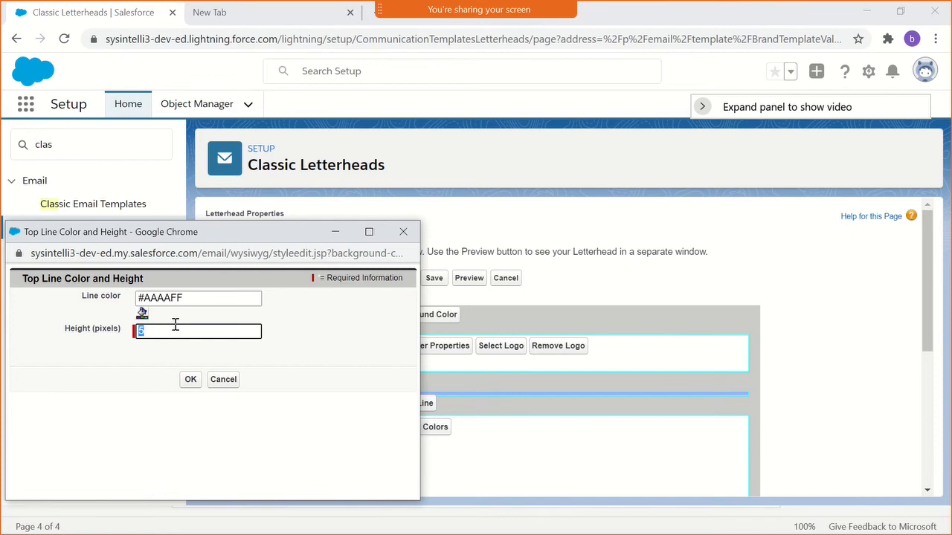
type("2")
left_click(191, 379)
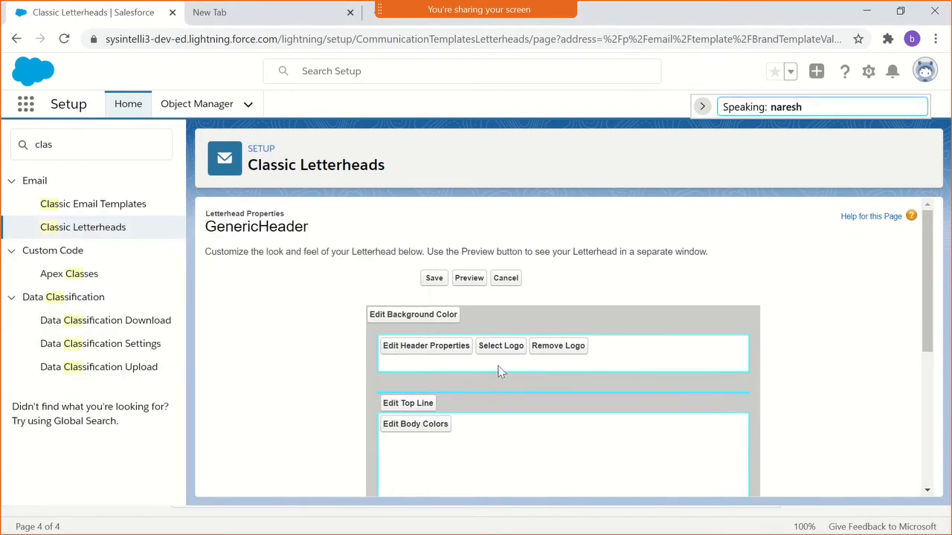
scroll(687, 352, "down", 4)
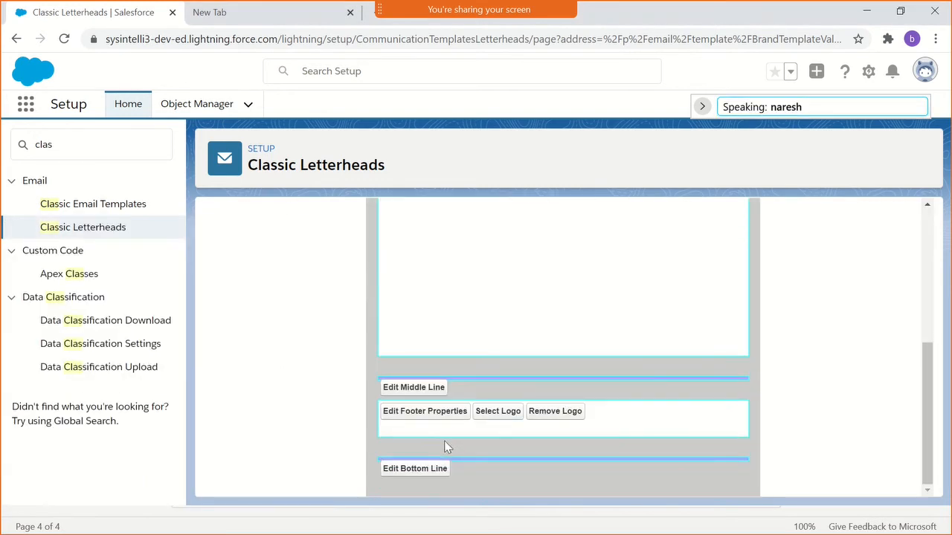
scroll(444, 435, "up", 1)
scroll(442, 425, "up", 3)
scroll(443, 420, "down", 2)
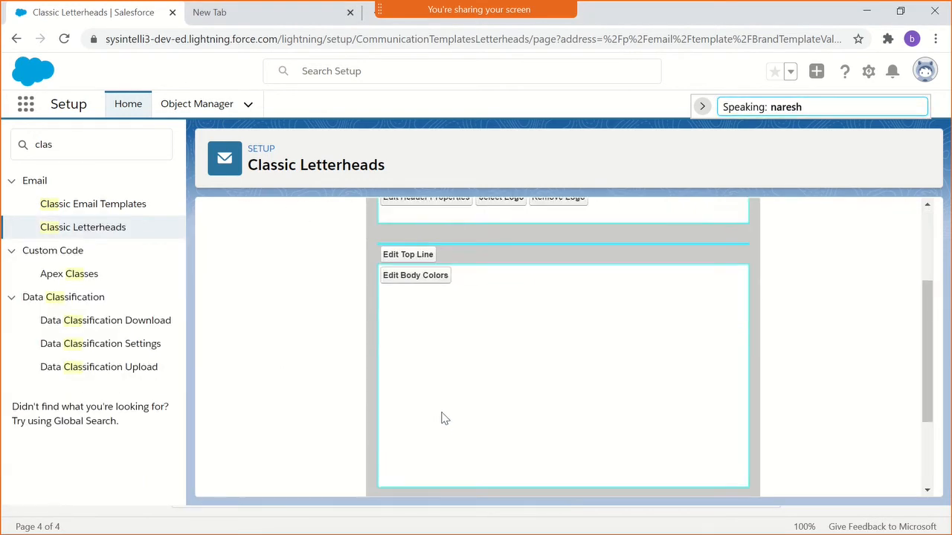
scroll(442, 411, "up", 1)
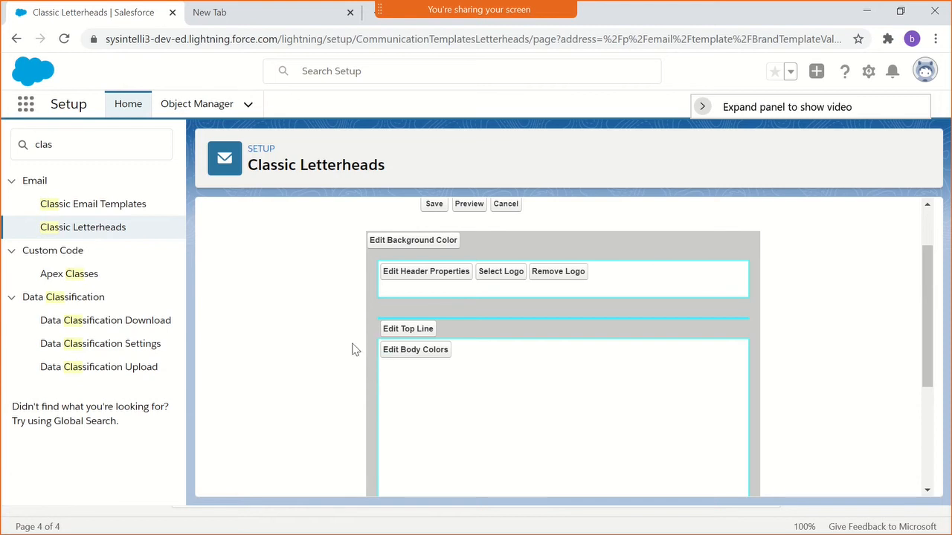
scroll(348, 350, "up", 1)
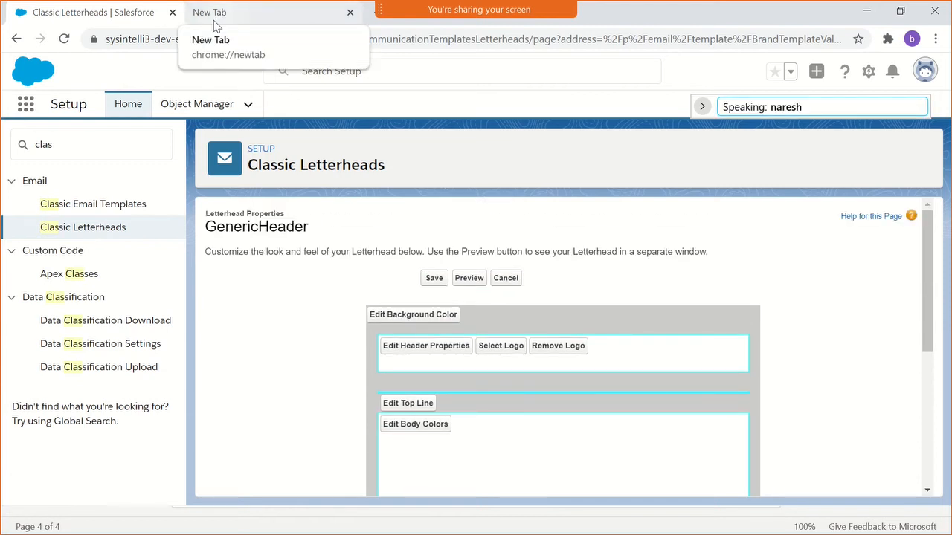
- Switch to the empty browser tab and load the Gmail inbox at gmail.com
left_click(248, 20)
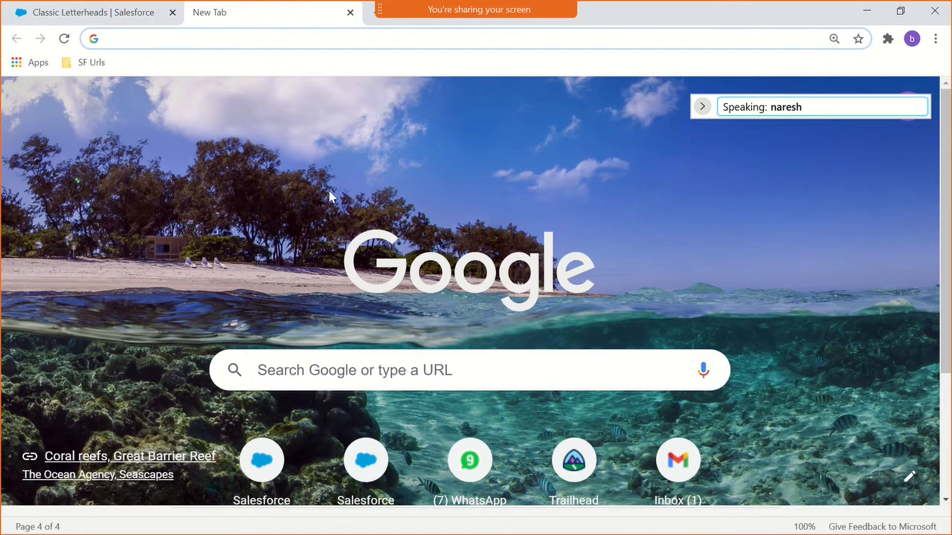
type("gm")
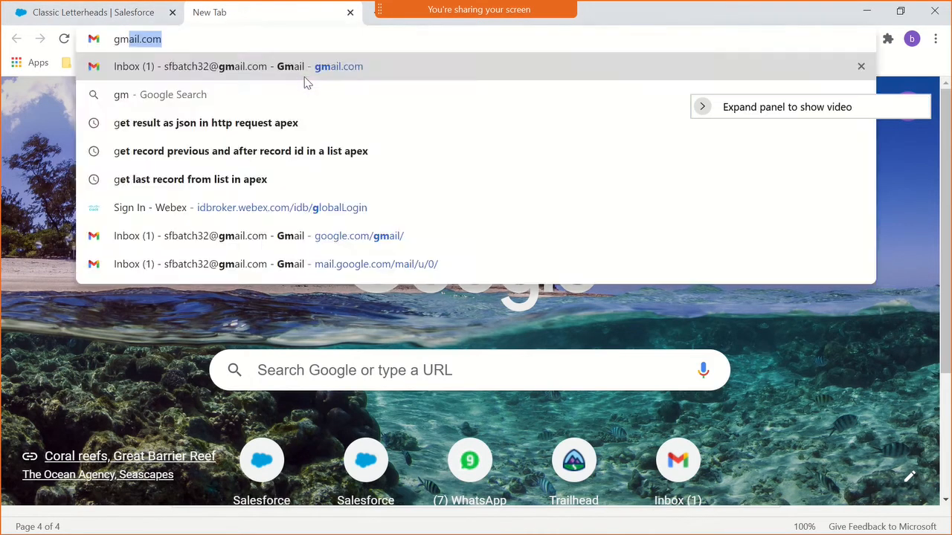
key("Return")
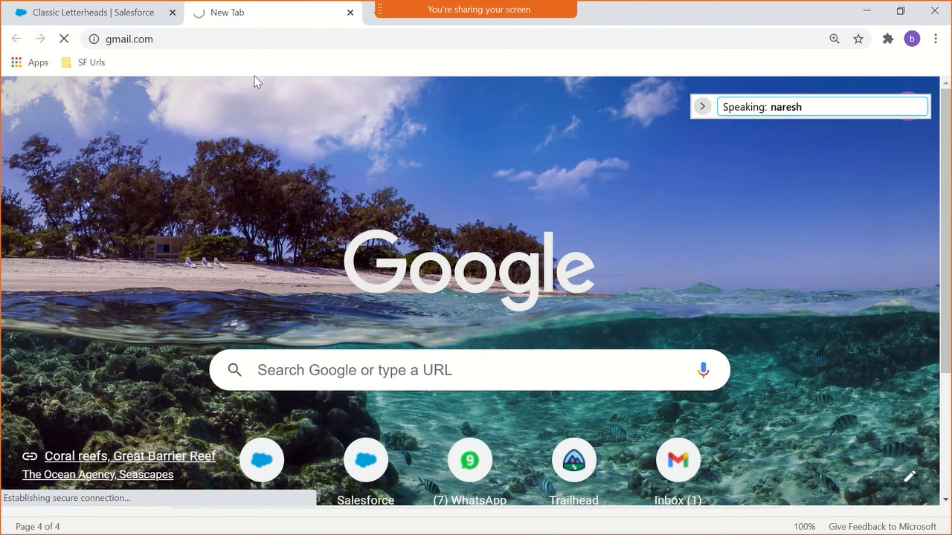
left_click(38, 12)
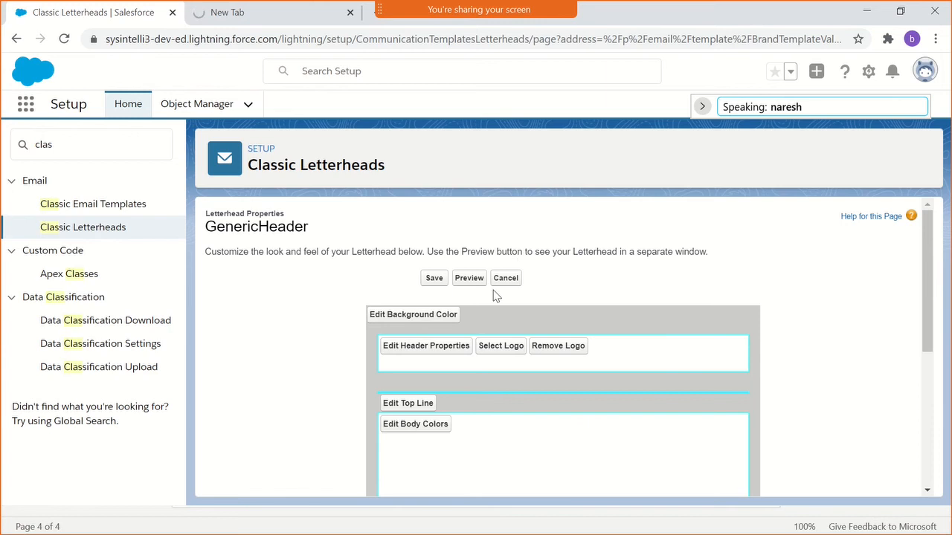
left_click(256, 20)
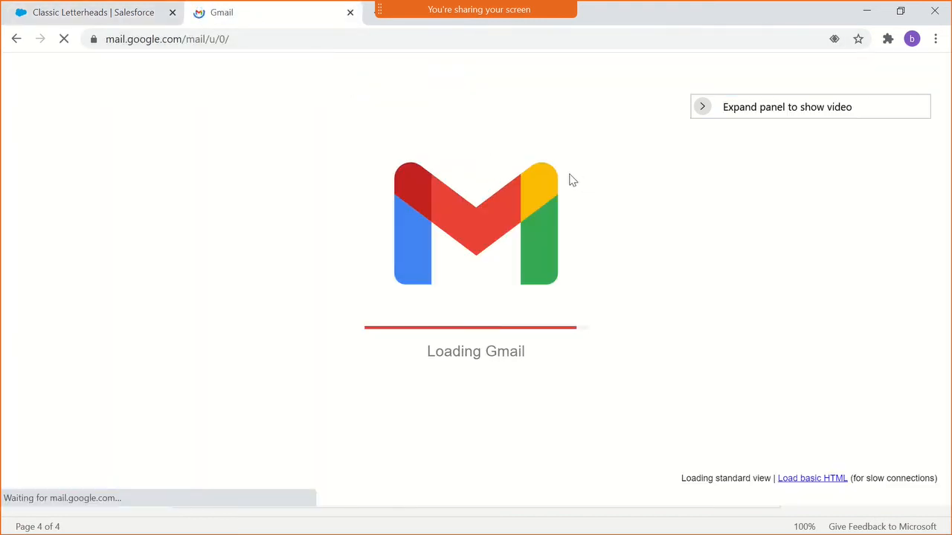
left_click_drag(806, 111, 951, 534)
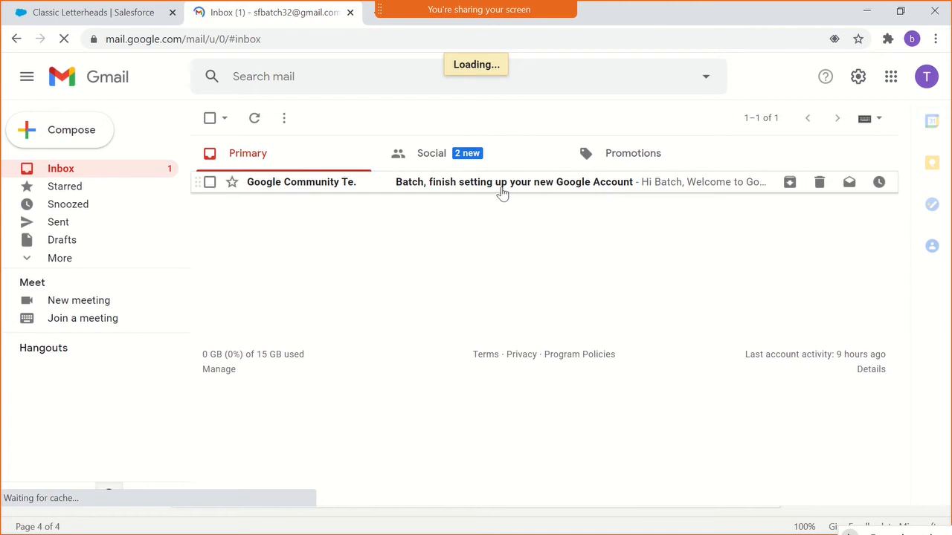
- Open the Google Community Team welcome email and examine its header logo, body sections and footer as a letterhead example
left_click(289, 193)
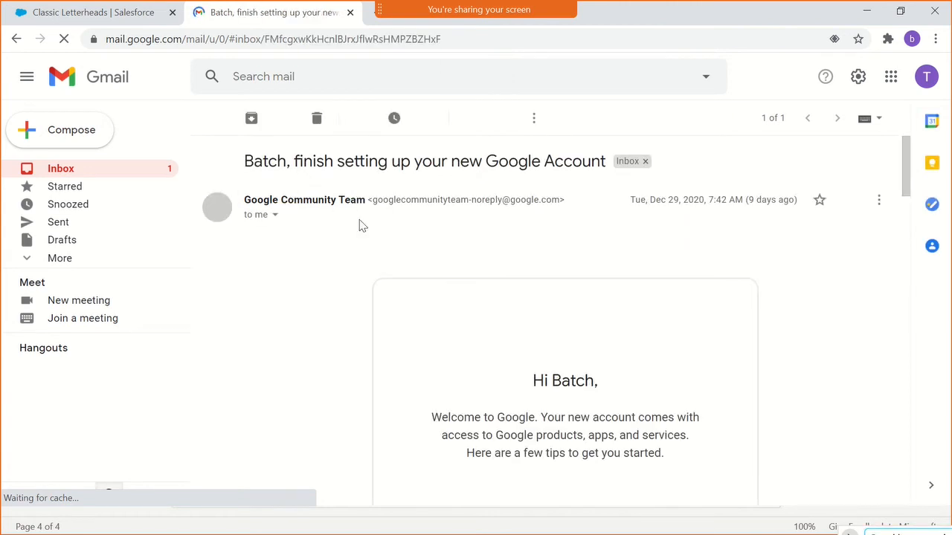
scroll(550, 402, "down", 8)
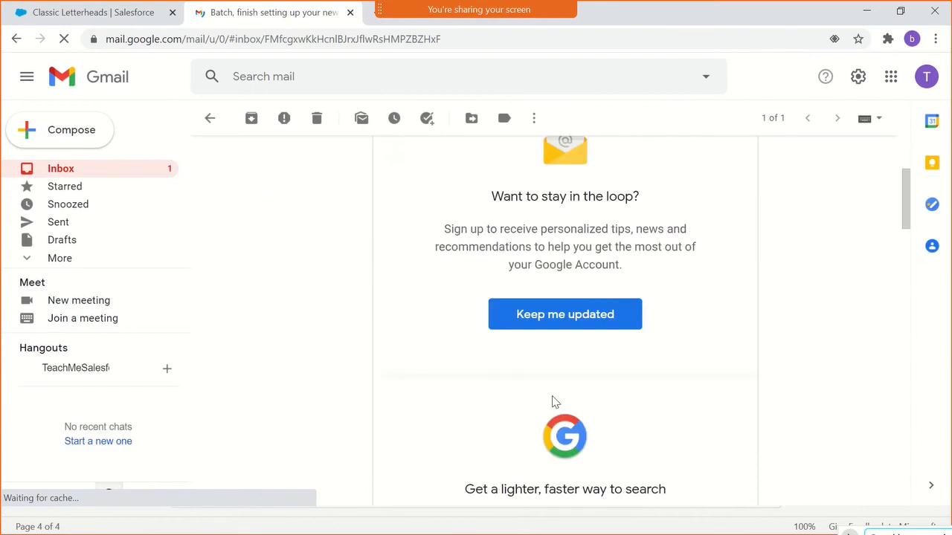
scroll(553, 402, "down", 4)
scroll(556, 391, "up", 12)
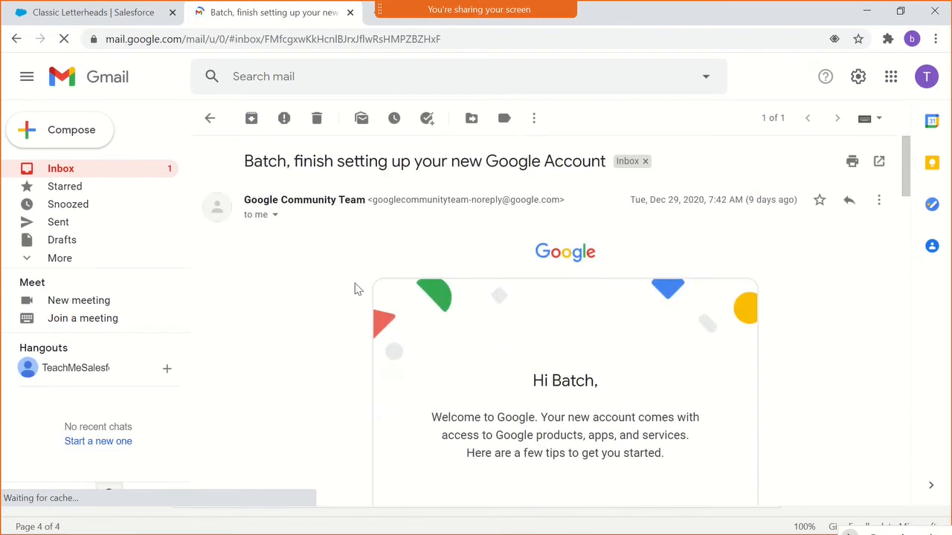
scroll(691, 398, "down", 5)
scroll(661, 395, "up", 4)
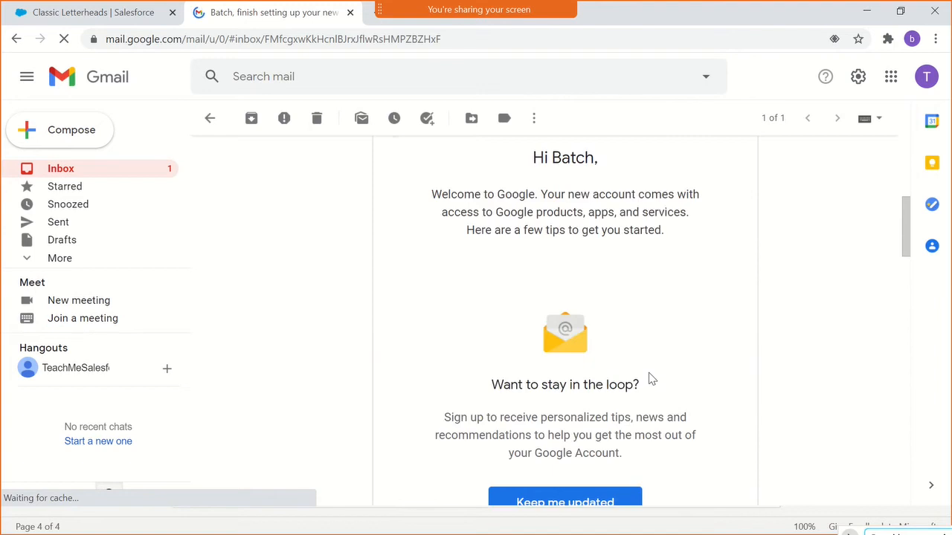
scroll(580, 350, "down", 9)
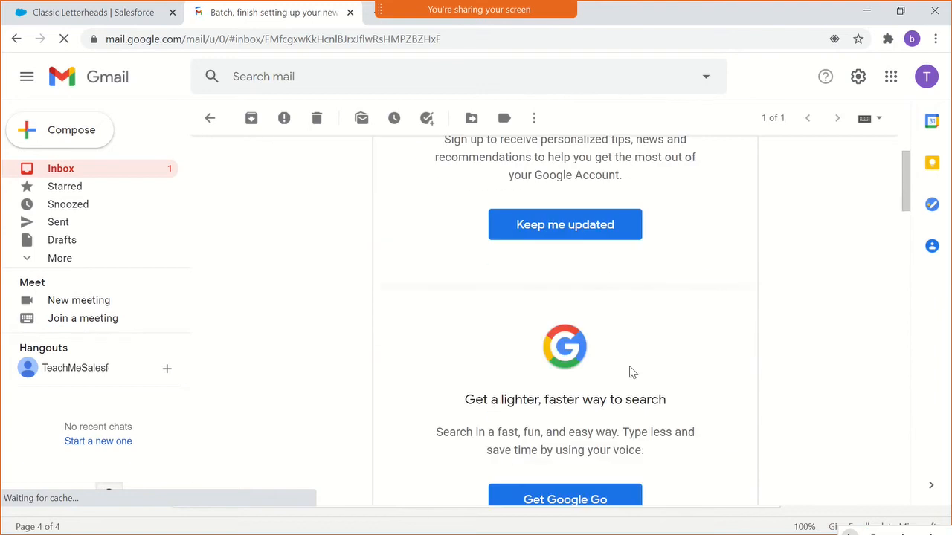
scroll(629, 366, "down", 11)
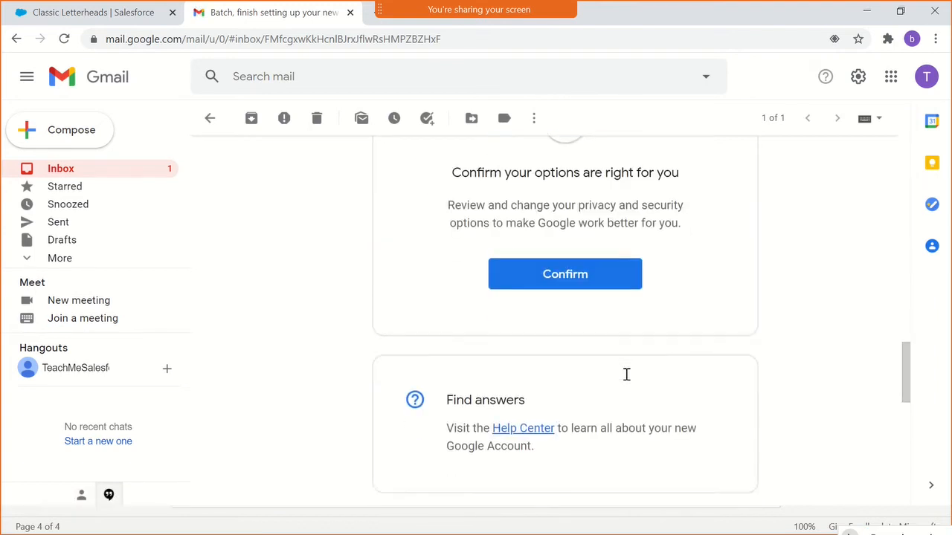
scroll(627, 380, "down", 1)
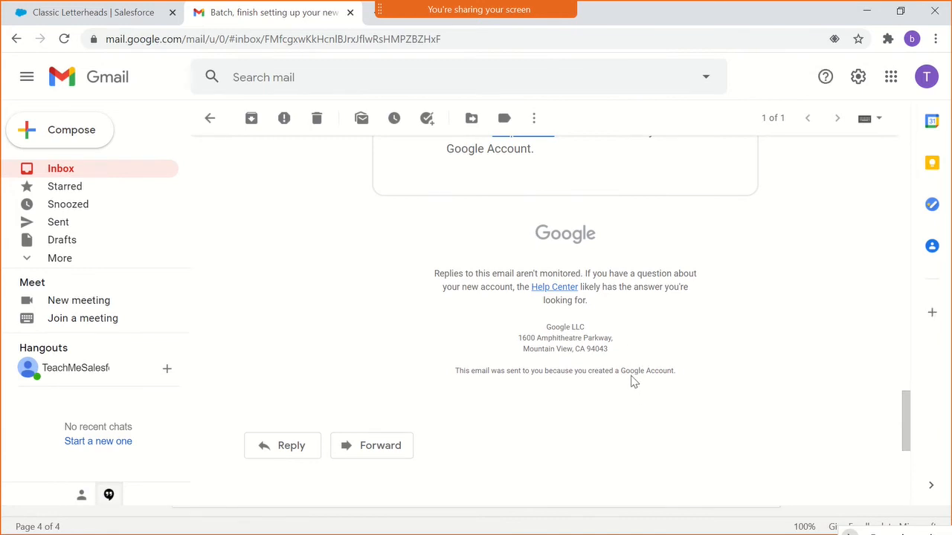
scroll(631, 376, "up", 12)
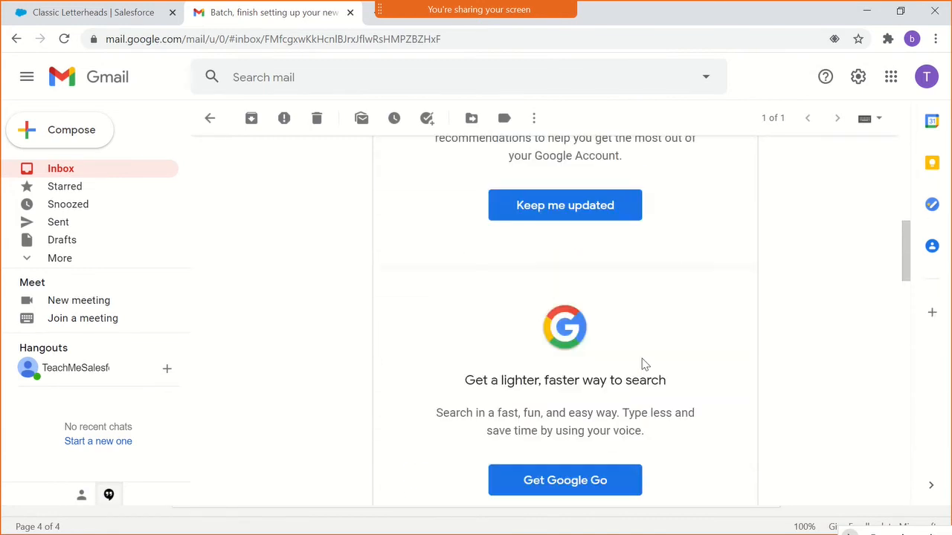
scroll(644, 365, "up", 8)
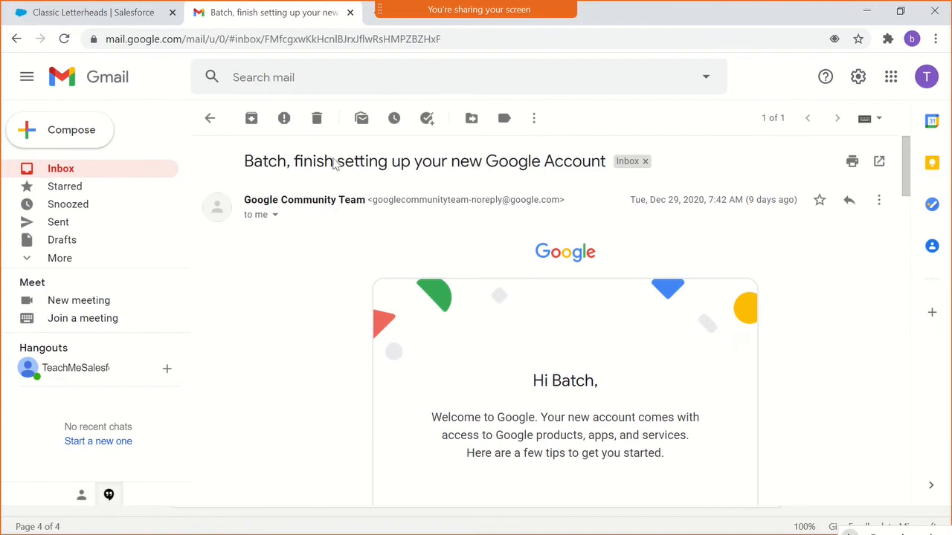
- Return to the GenericHeader letterhead in Salesforce and set its background color to white, #FFFFFF
left_click(95, 12)
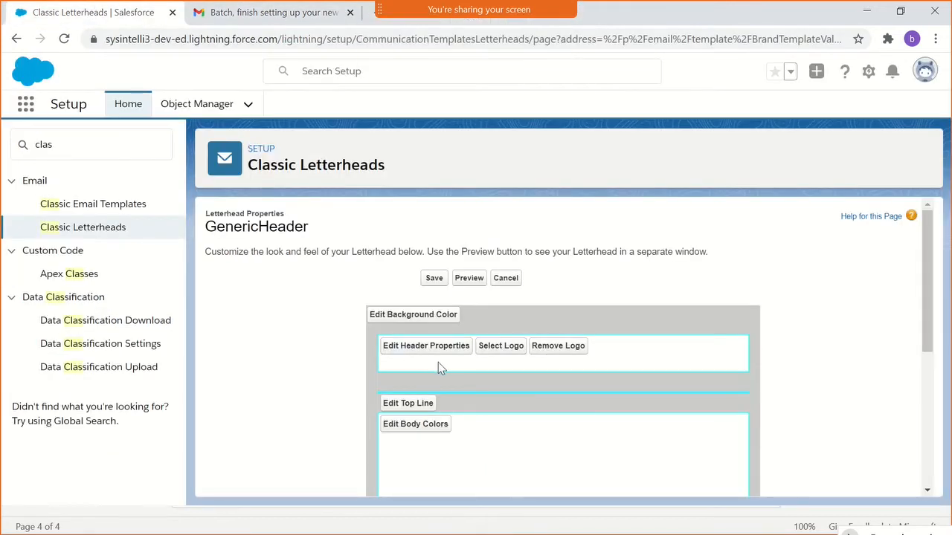
scroll(438, 366, "down", 2)
scroll(439, 365, "up", 2)
left_click(430, 327)
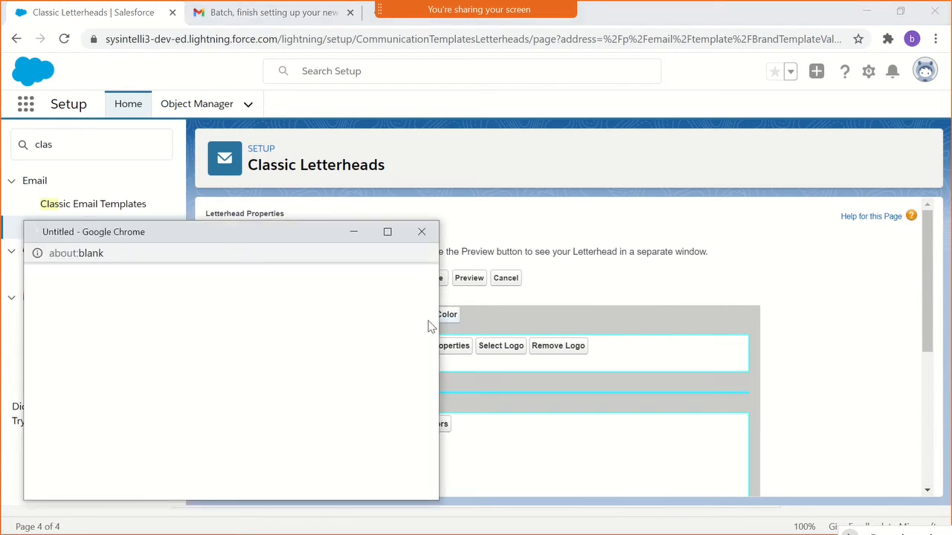
double_click(228, 299)
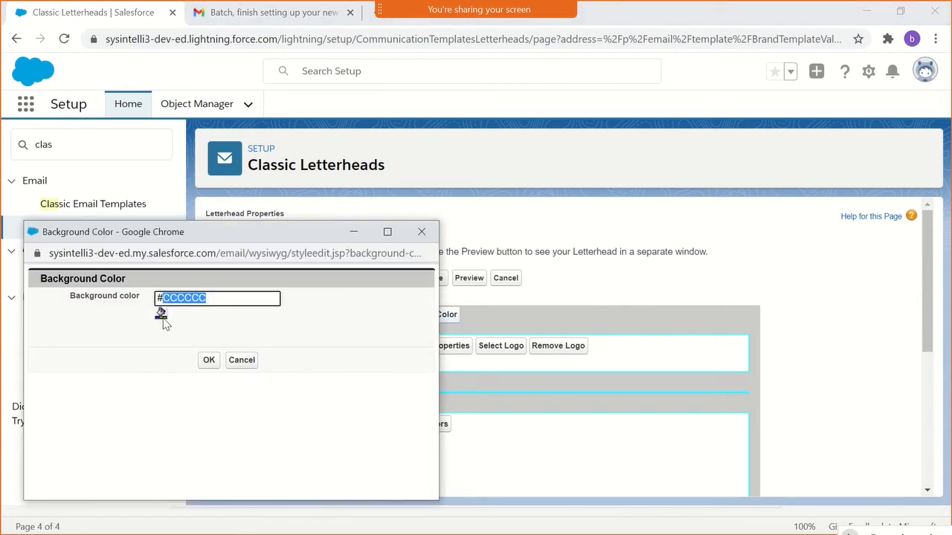
left_click(161, 313)
left_click(166, 324)
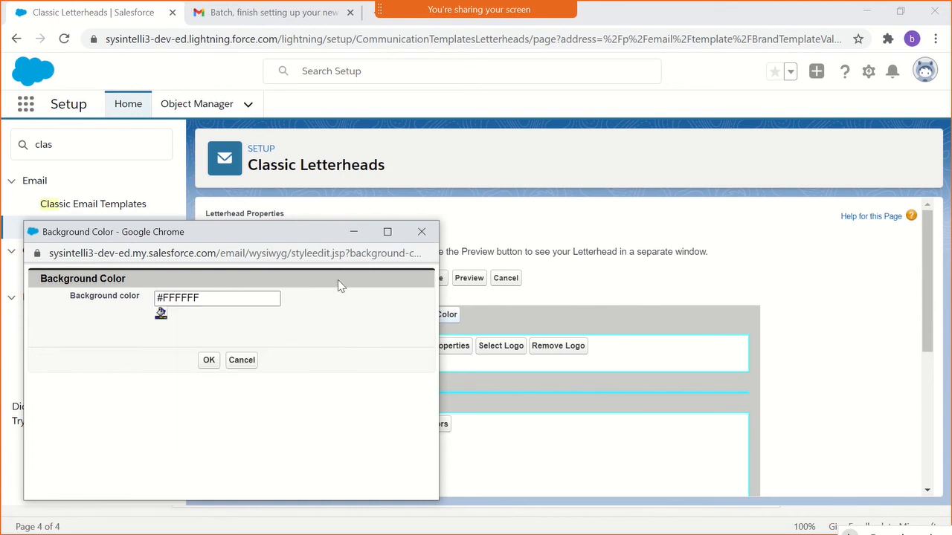
left_click(209, 361)
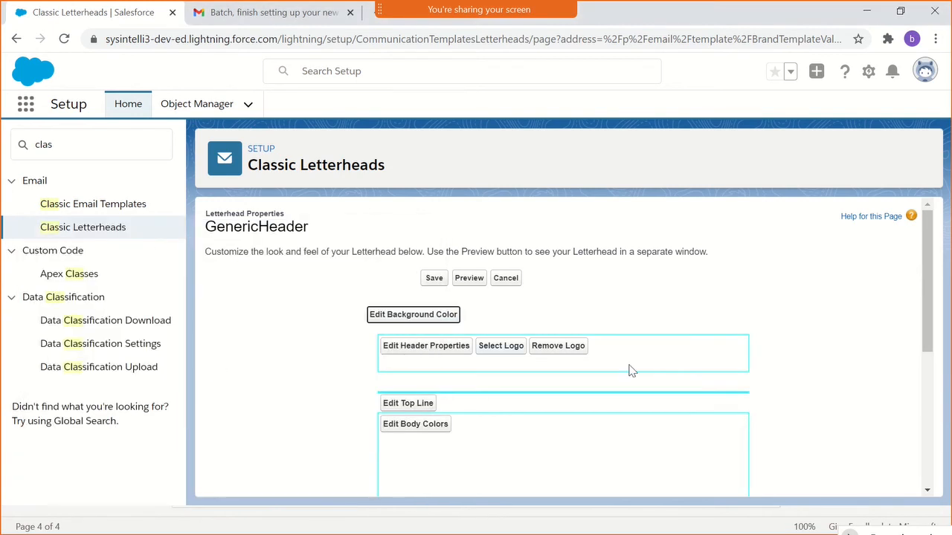
- Look over the GenericHeader letterhead's header, body, line and footer sections and compare them with the Google welcome email in Gmail
scroll(629, 371, "down", 2)
scroll(629, 372, "up", 2)
scroll(811, 342, "down", 4)
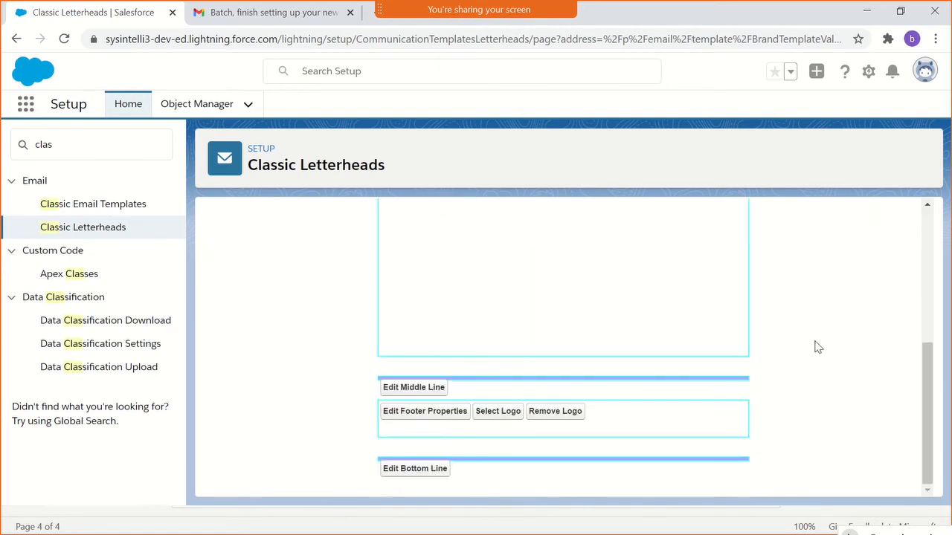
scroll(767, 364, "up", 4)
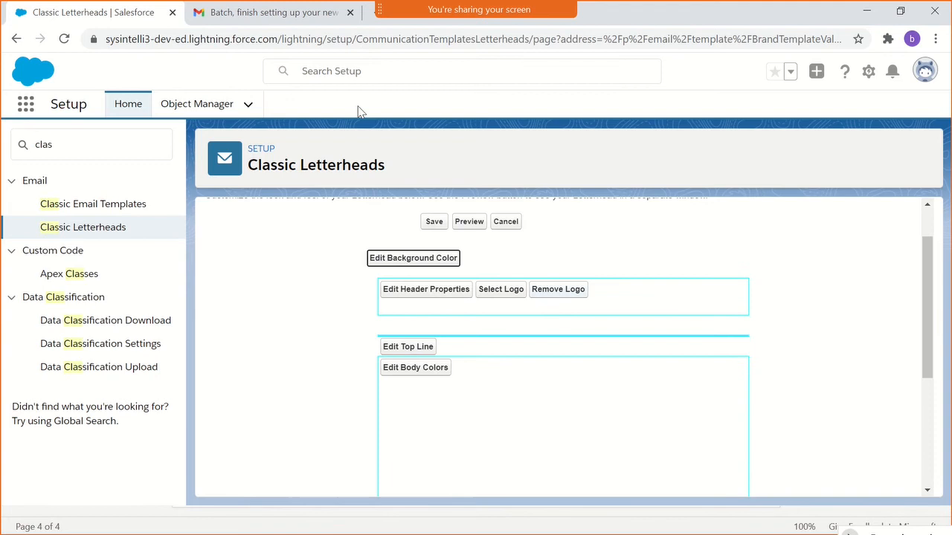
left_click(291, 22)
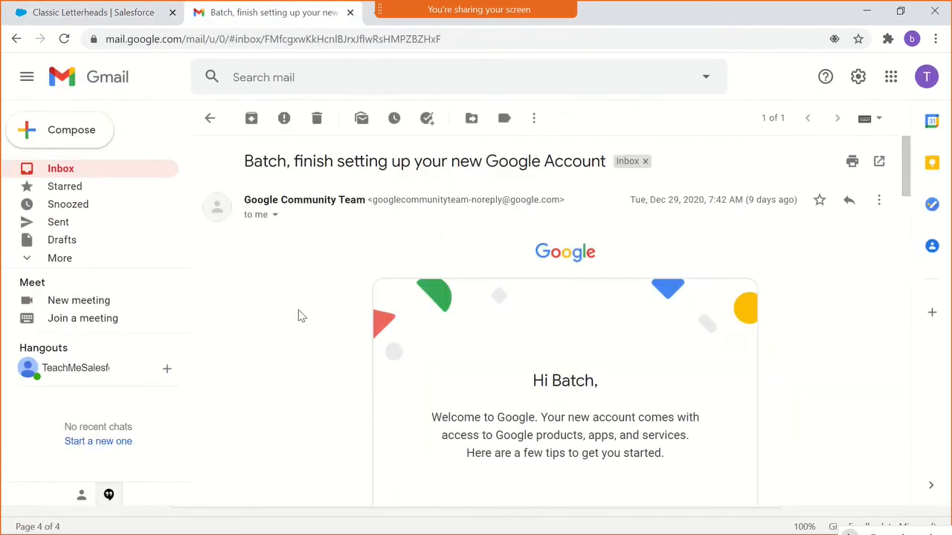
left_click(106, 22)
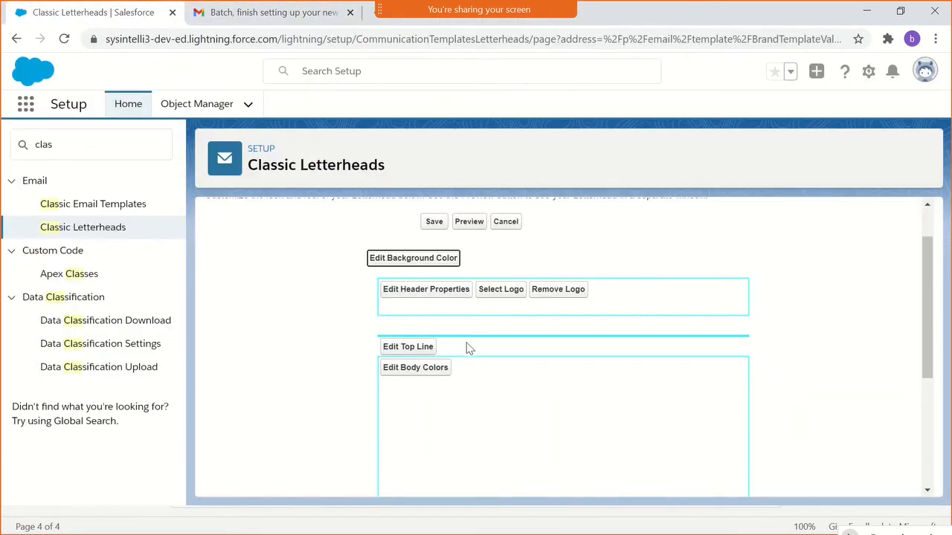
left_click(652, 318)
left_click(429, 348)
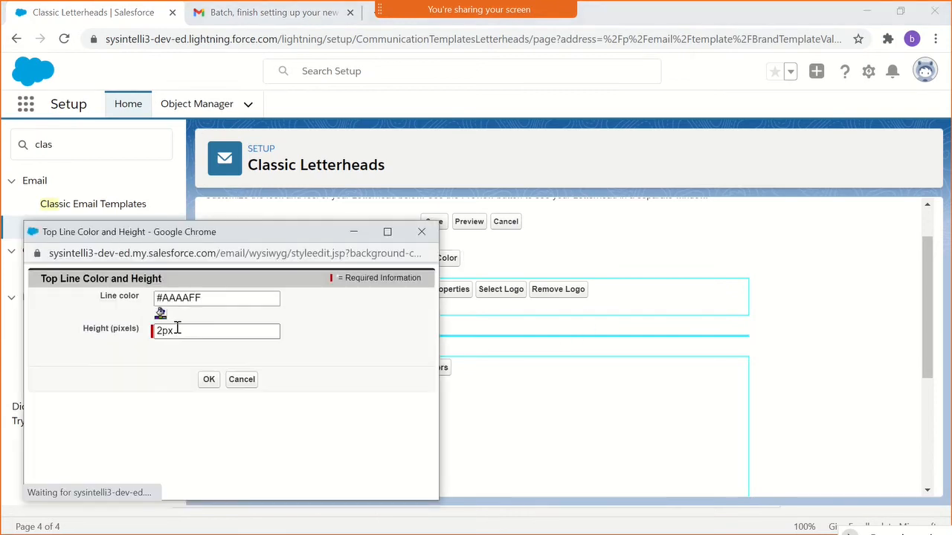
double_click(178, 329)
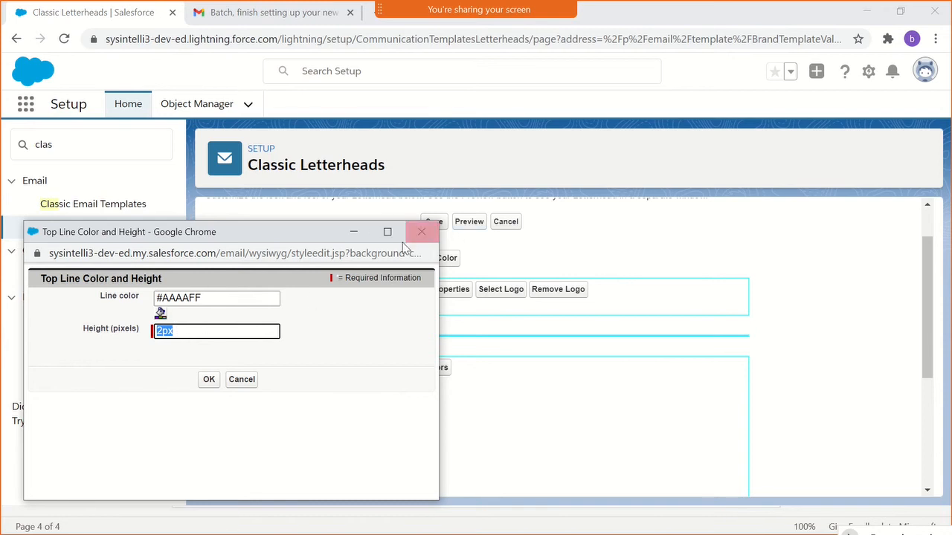
left_click(421, 231)
- Preview the unsaved letterhead in a separate tab and check the file locations offered for the header logo
left_click(467, 223)
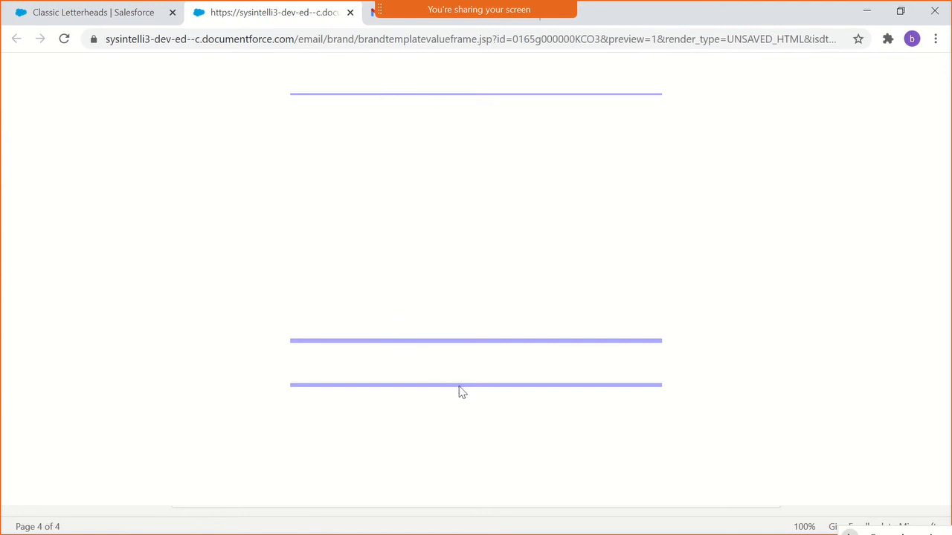
left_click(114, 21)
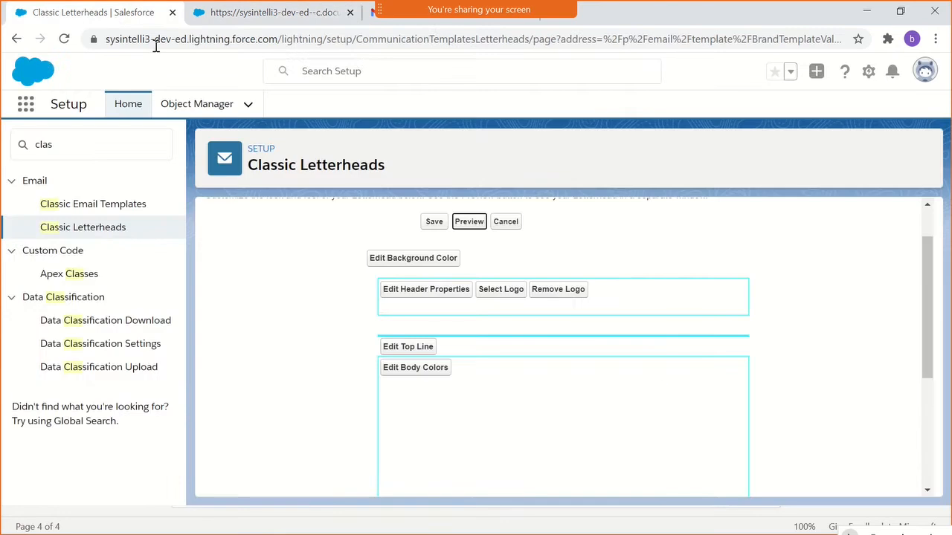
left_click(501, 290)
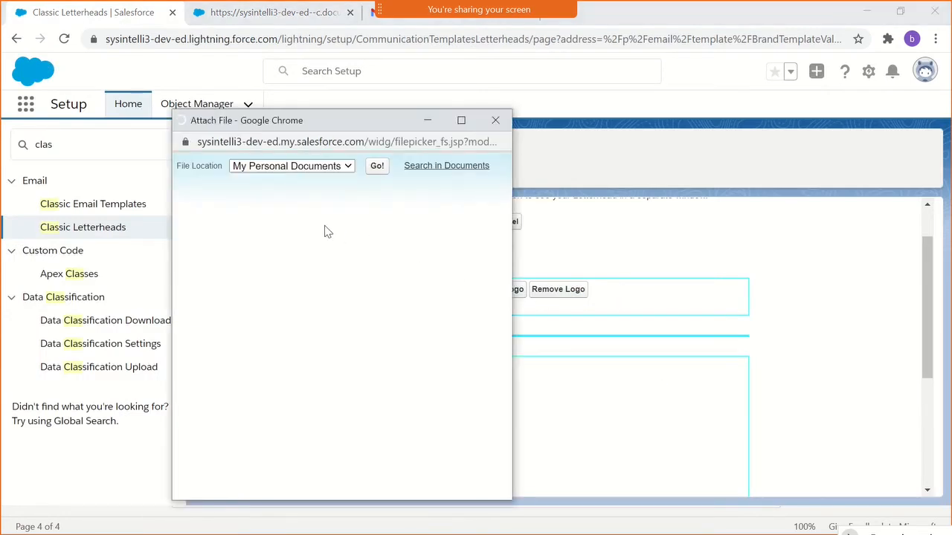
left_click(251, 170)
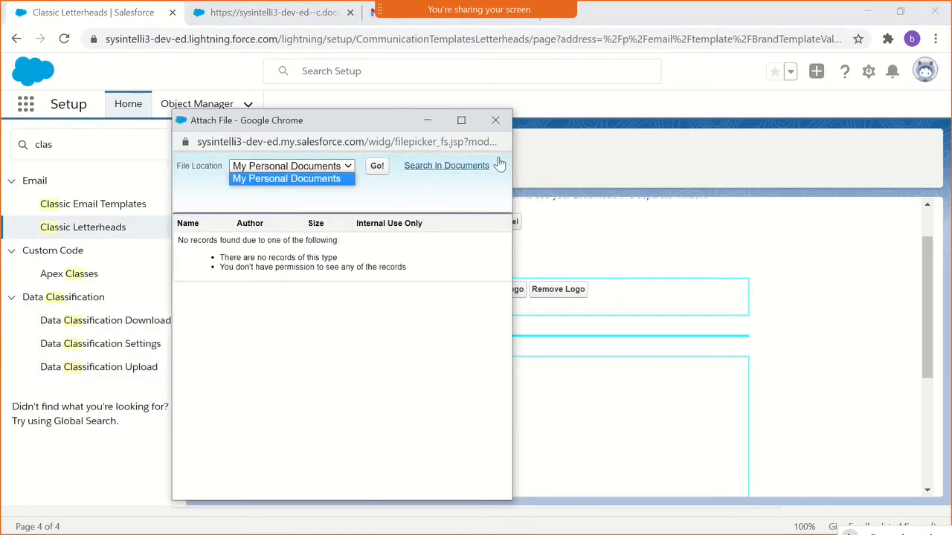
left_click(495, 120)
left_click(496, 119)
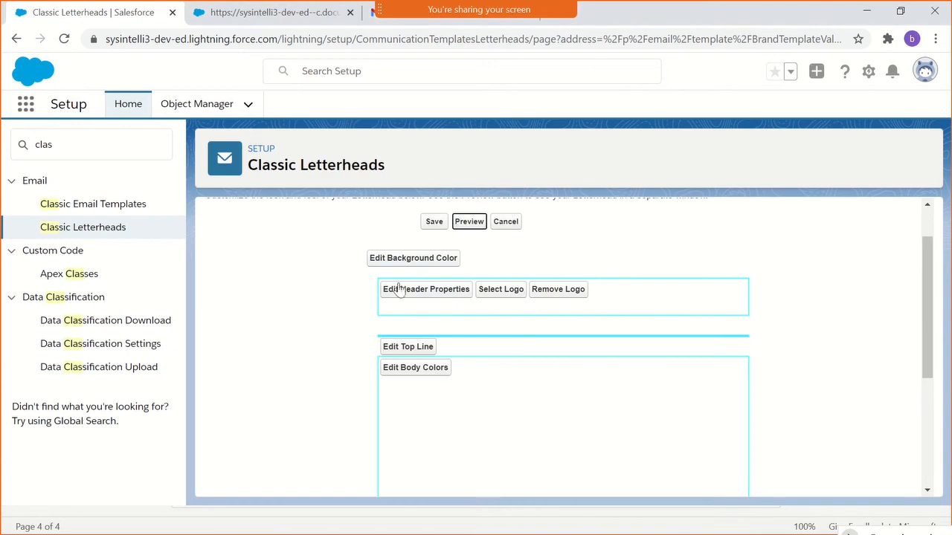
- Set the height of the letterhead's middle line to 1 pixel
scroll(448, 348, "down", 3)
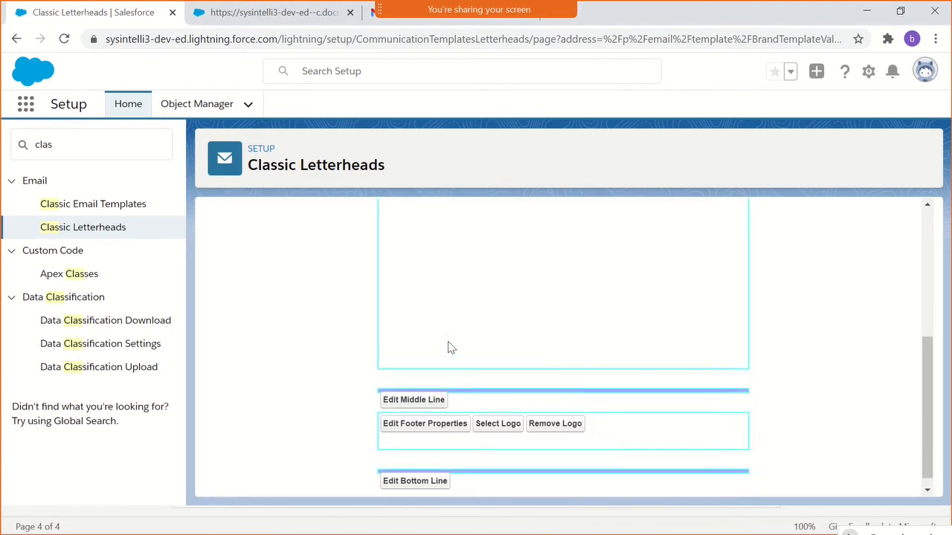
scroll(450, 347, "up", 2)
scroll(450, 347, "up", 1)
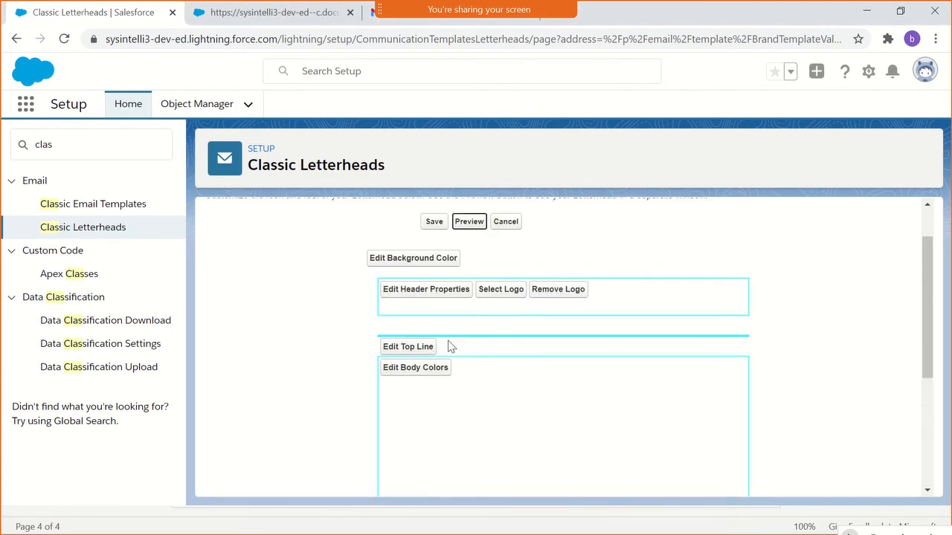
scroll(448, 347, "down", 3)
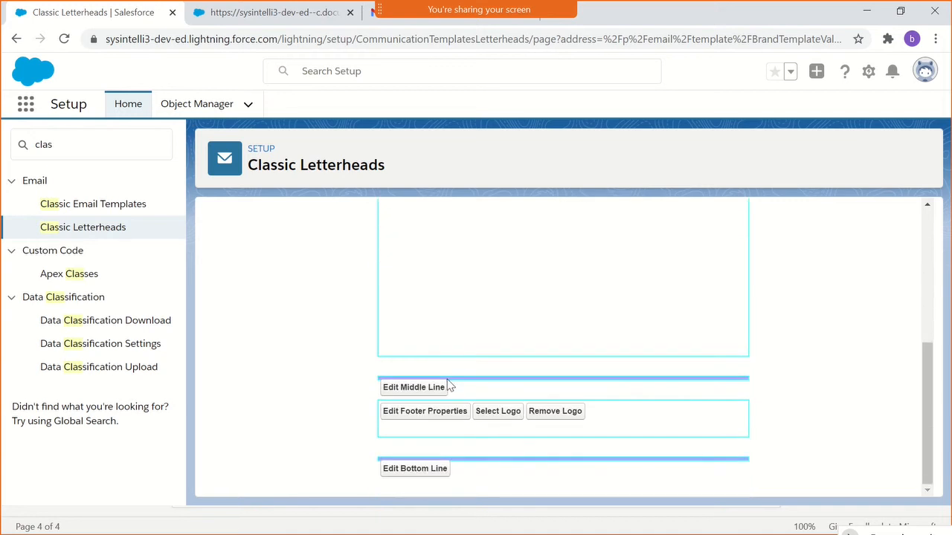
left_click(438, 390)
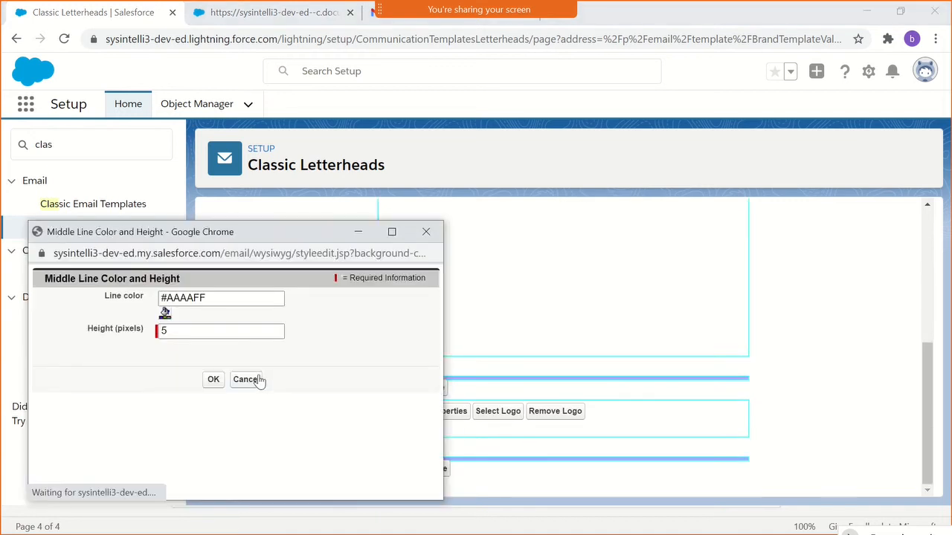
left_click(187, 330)
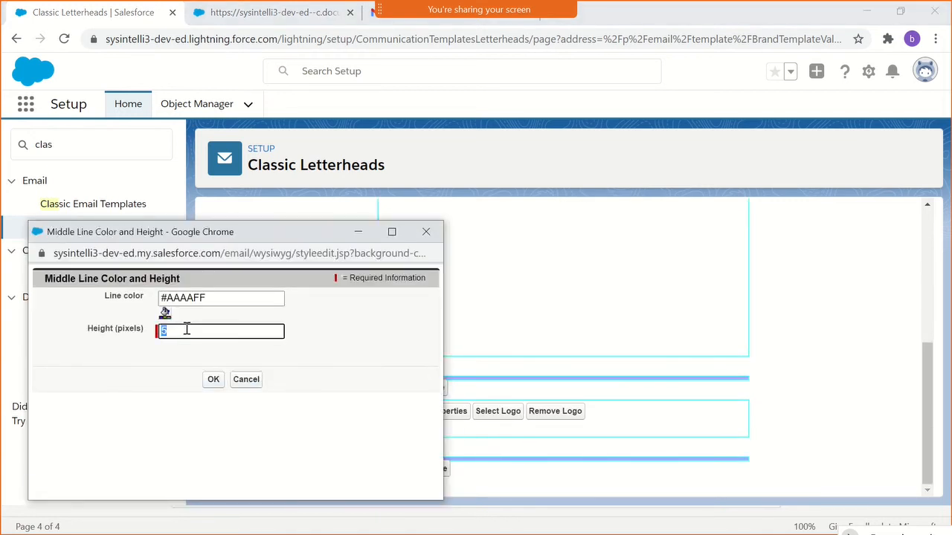
type("1")
left_click(213, 379)
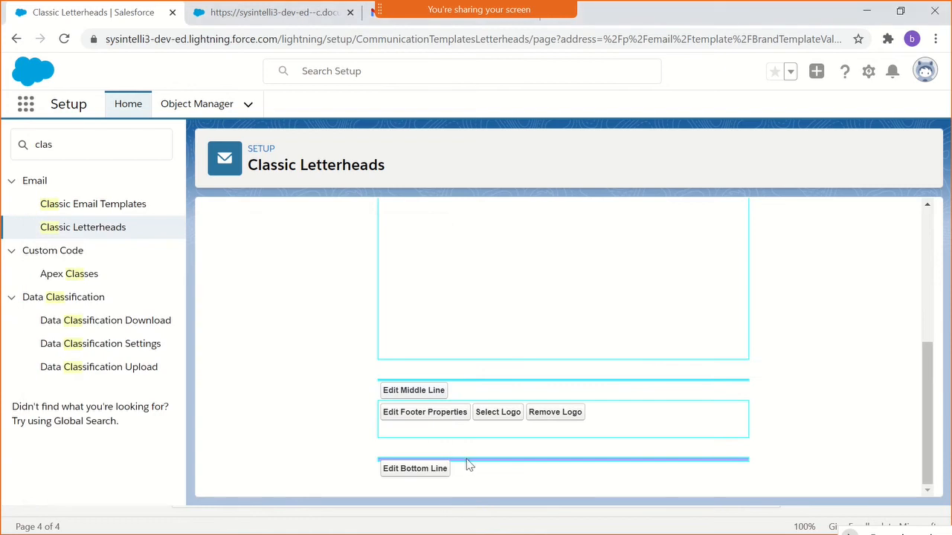
- Set the height of the letterhead's bottom line to 1 pixel
left_click(435, 470)
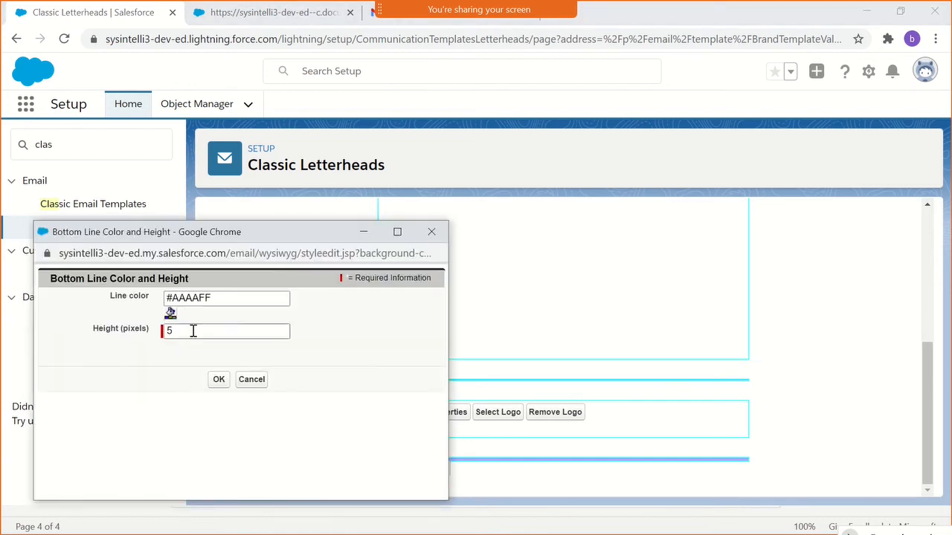
left_click(193, 332)
type("1")
left_click(218, 379)
- Save the GenericHeader letterhead and review its detail page down to the footer lines
scroll(339, 360, "up", 1)
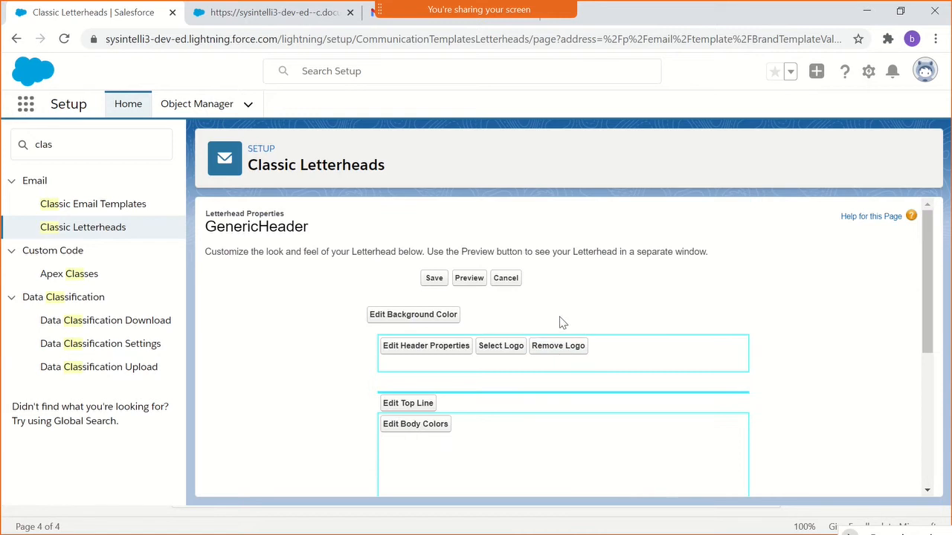
left_click(431, 283)
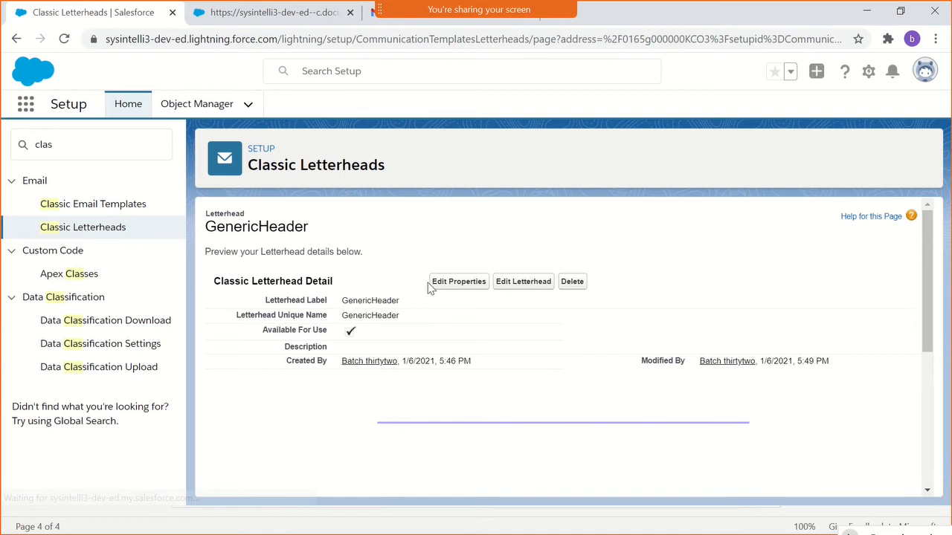
scroll(623, 283, "down", 4)
scroll(624, 284, "up", 3)
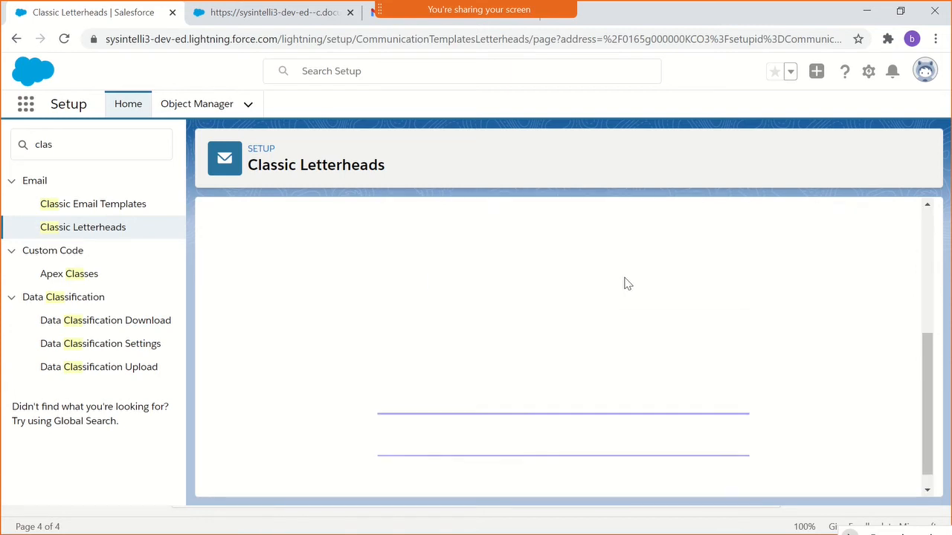
scroll(623, 283, "down", 3)
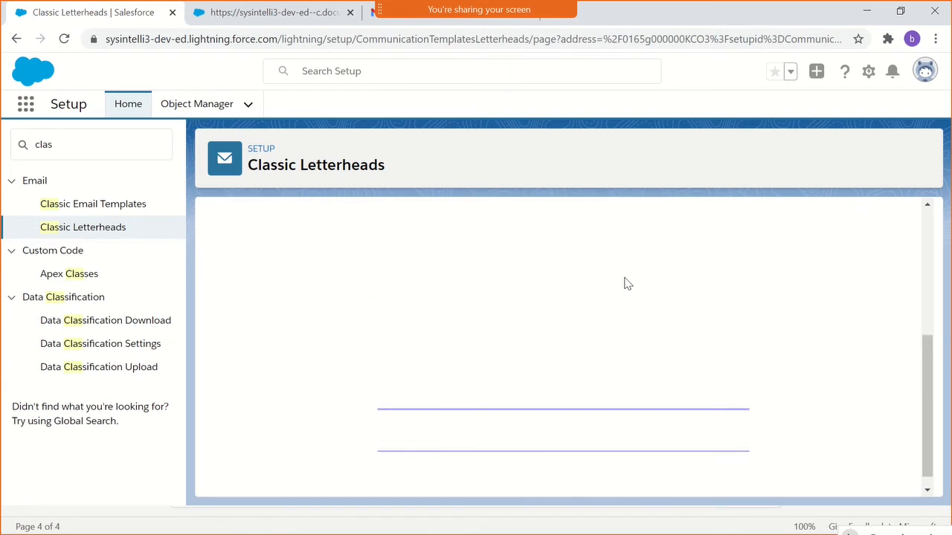
scroll(545, 275, "up", 5)
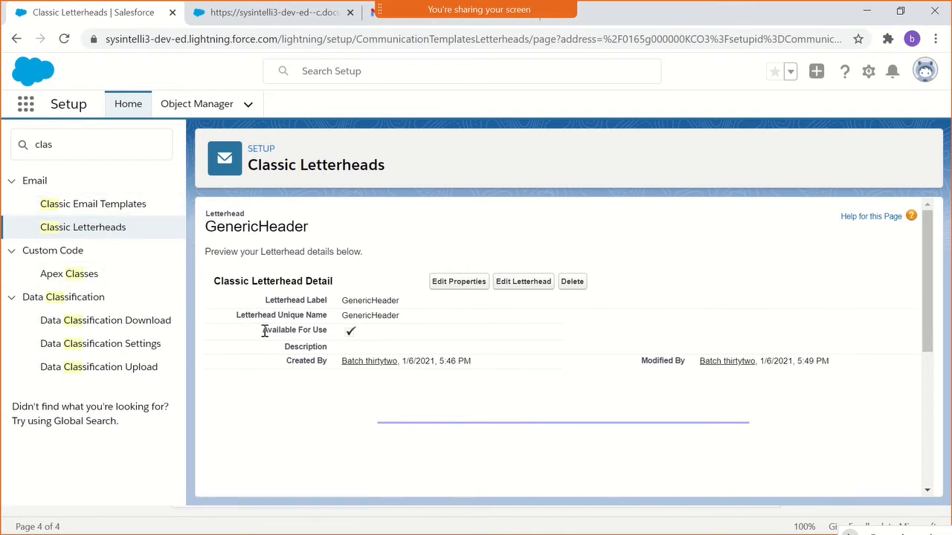
- Start a new classic email template of the type HTML (using Classic Letterhead)
left_click(119, 206)
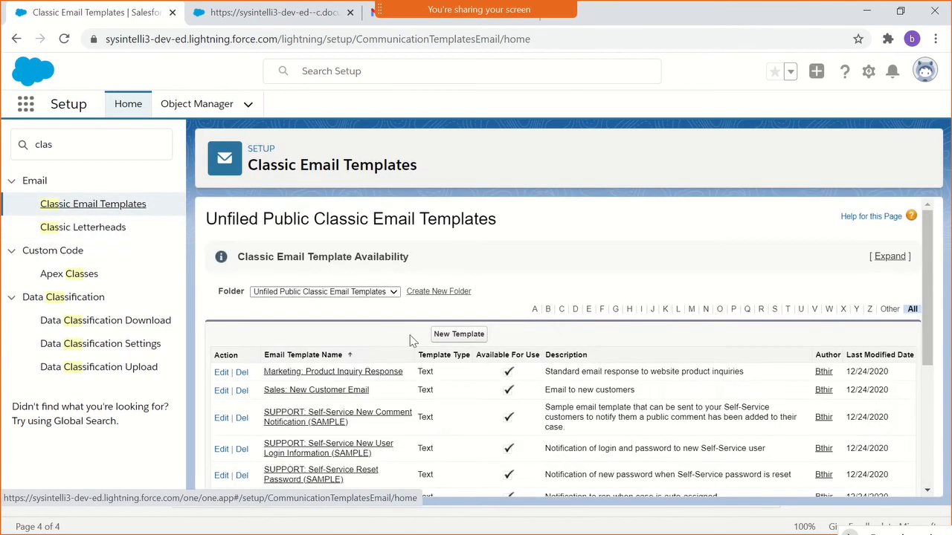
scroll(401, 413, "down", 2)
scroll(447, 300, "up", 2)
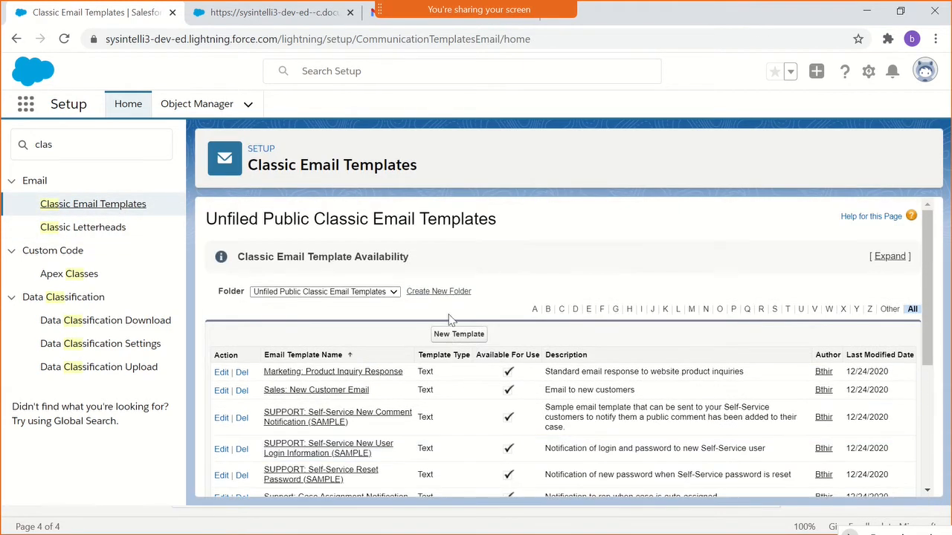
left_click(455, 336)
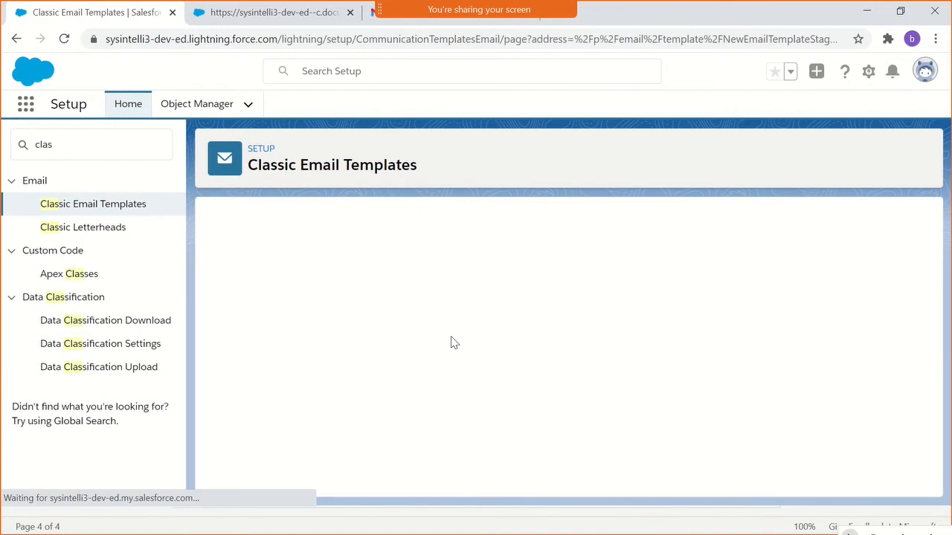
left_click(297, 361)
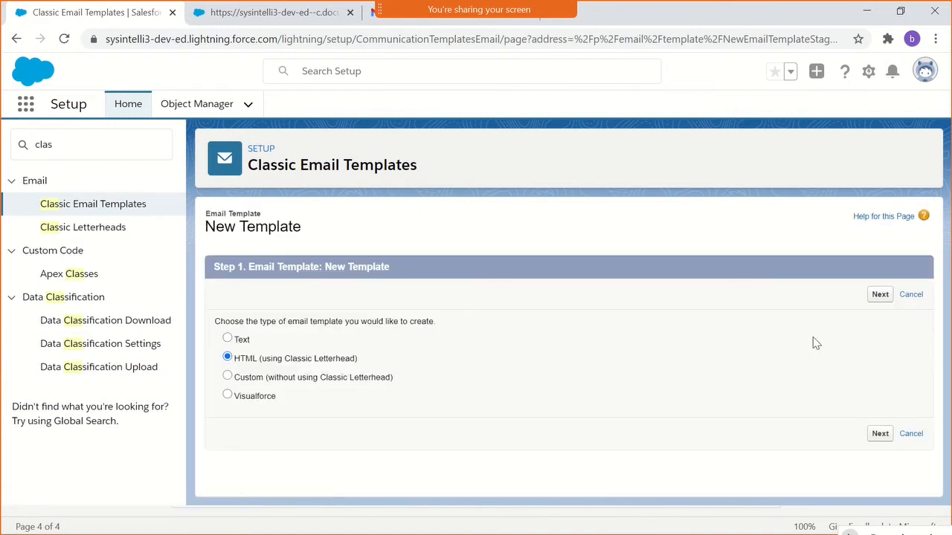
left_click(880, 295)
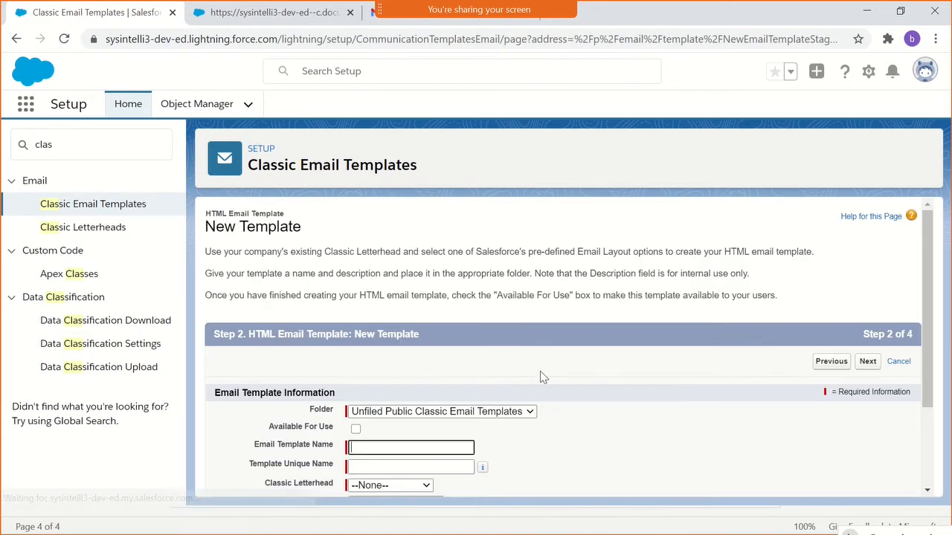
- Make the new template available for use and name it Escalate Html Template
scroll(539, 371, "down", 2)
left_click(355, 313)
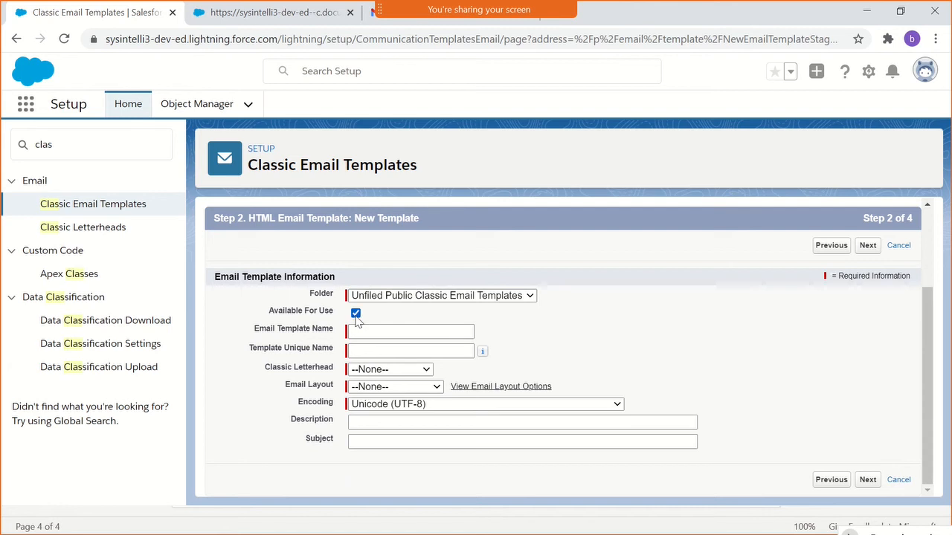
left_click(359, 329)
key("BackSpace")
key("BackSpace")
type("late Html")
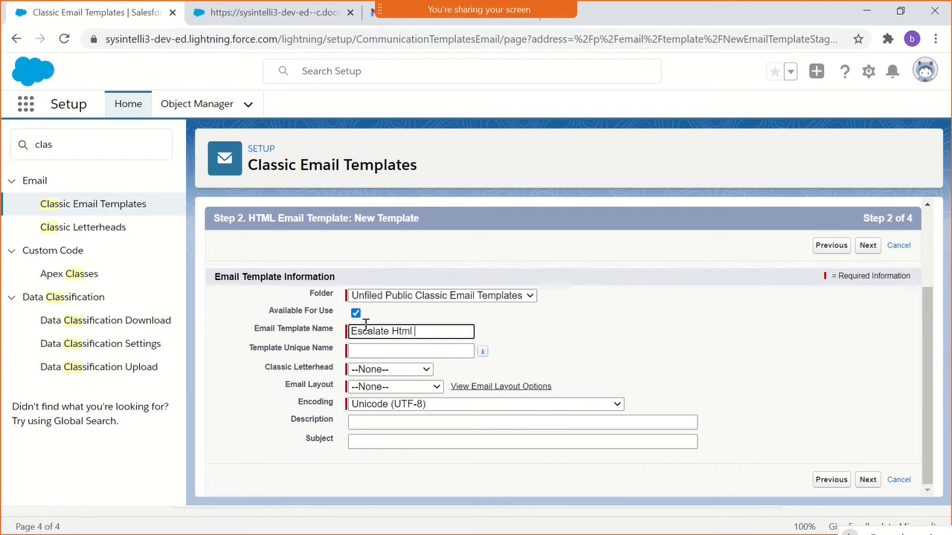
type(" Template")
left_click(550, 356)
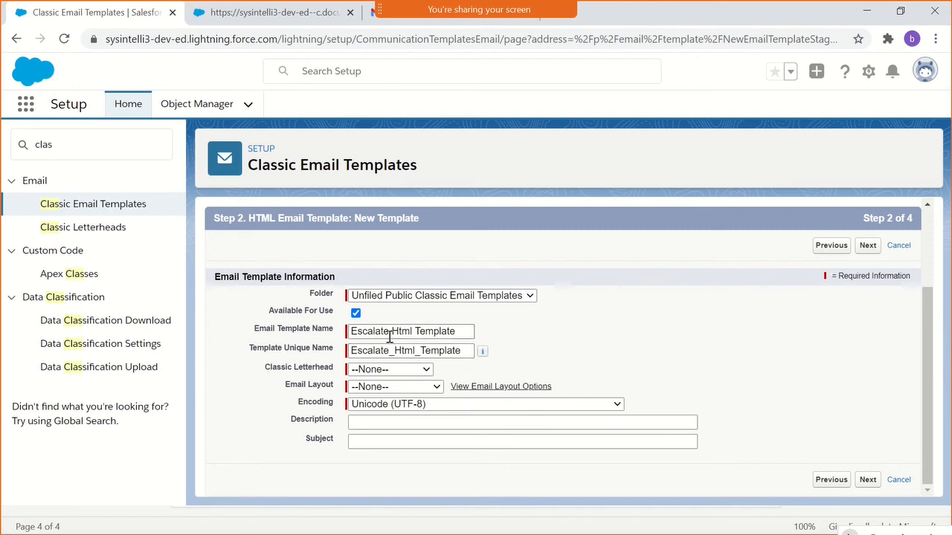
- Assign the GenericHeader letterhead and the Formal Letter email layout to the template
left_click(383, 372)
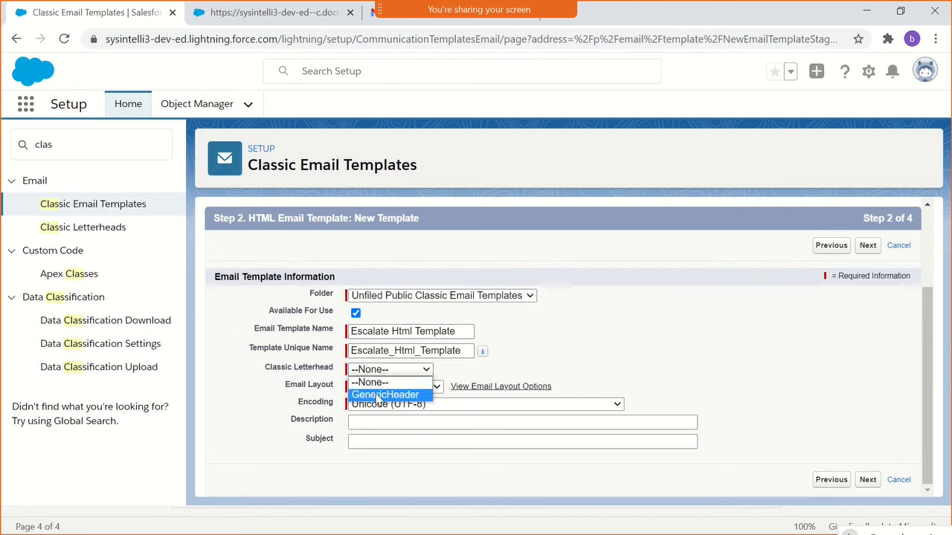
left_click(380, 395)
left_click(380, 387)
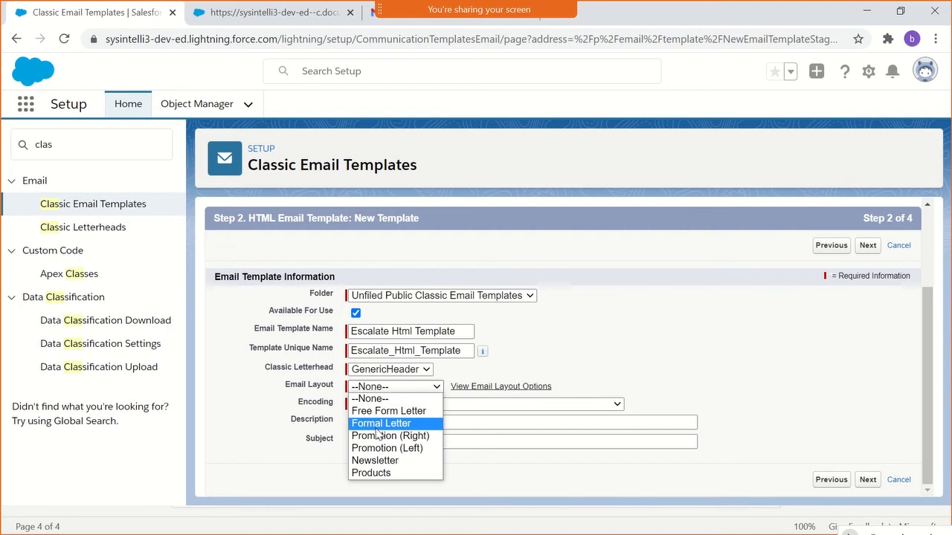
left_click(378, 424)
- Apply the Formal Letter email layout and describe the template as "Escalate case using Html Template"
left_click(380, 422)
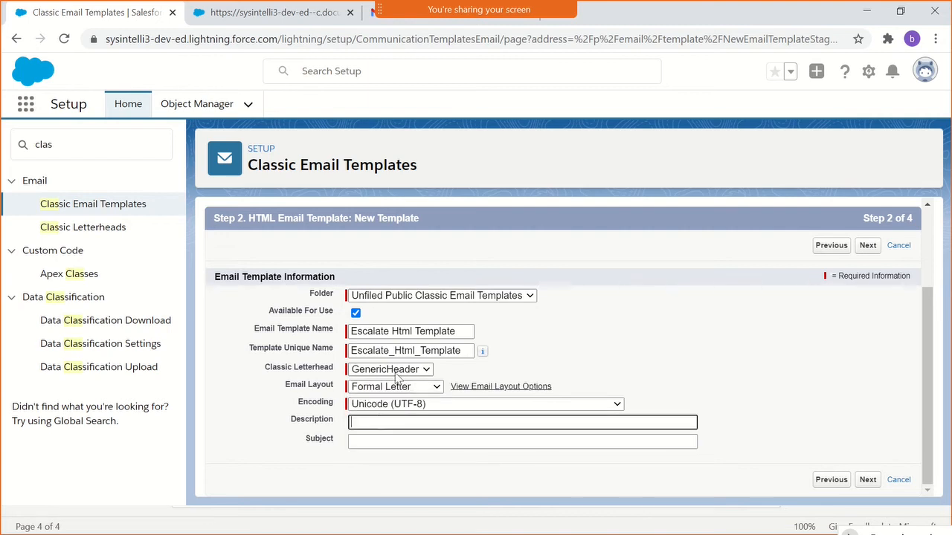
triple_click(375, 328)
key("ctrl+c")
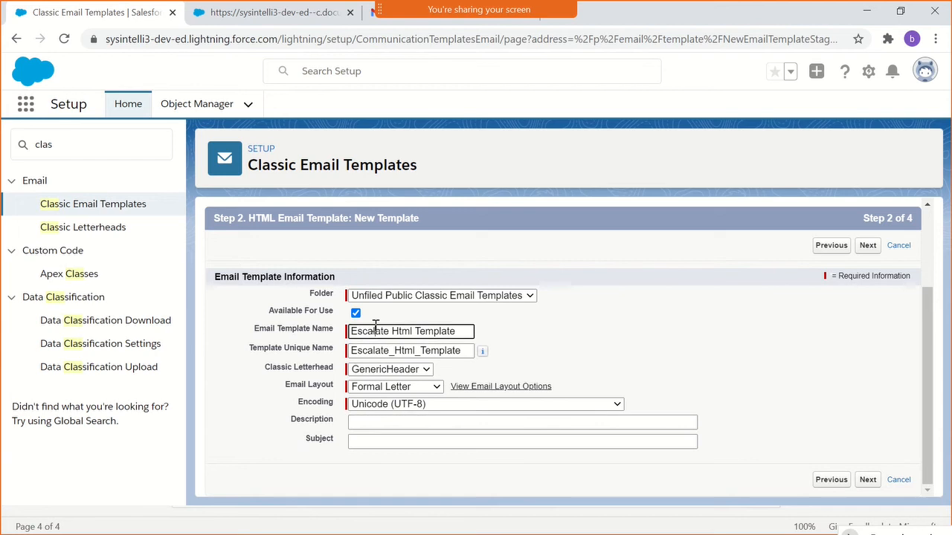
left_click(394, 422)
key("ctrl+v")
left_click(392, 421)
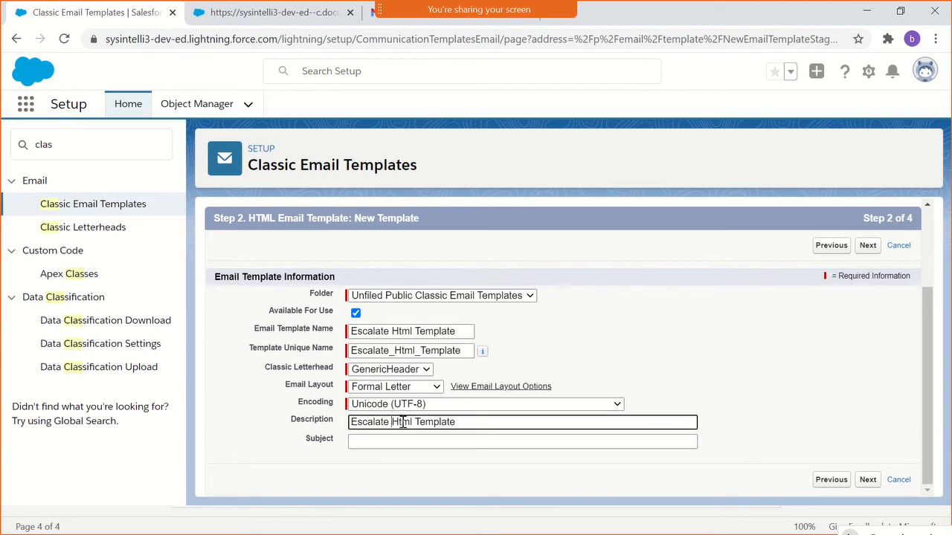
type("case using")
left_click(705, 388)
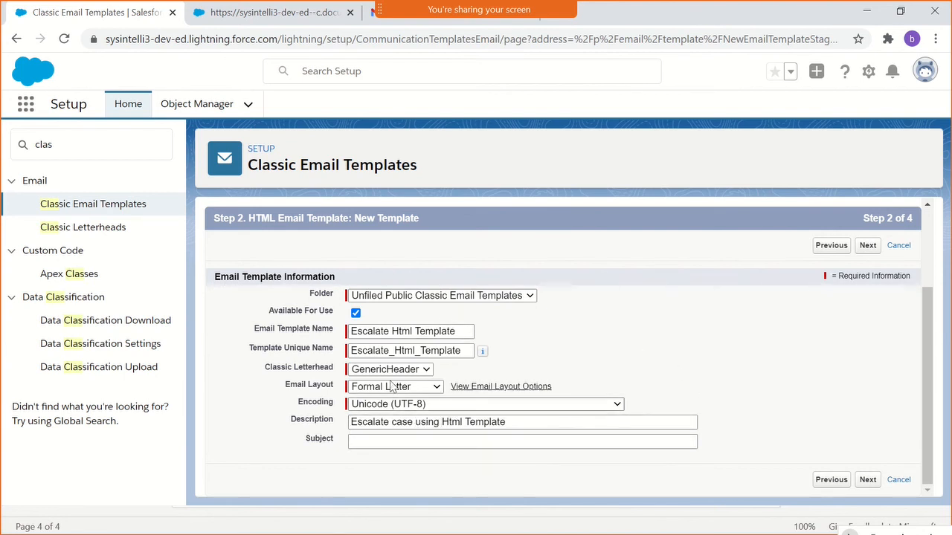
- Continue to the HTML content step and look over the subject field and content sections
left_click(872, 250)
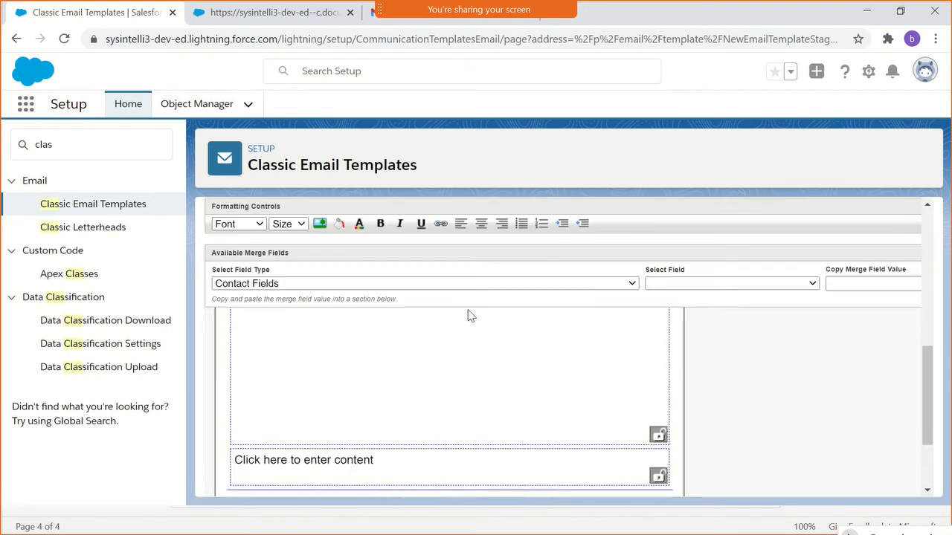
scroll(482, 346, "down", 2)
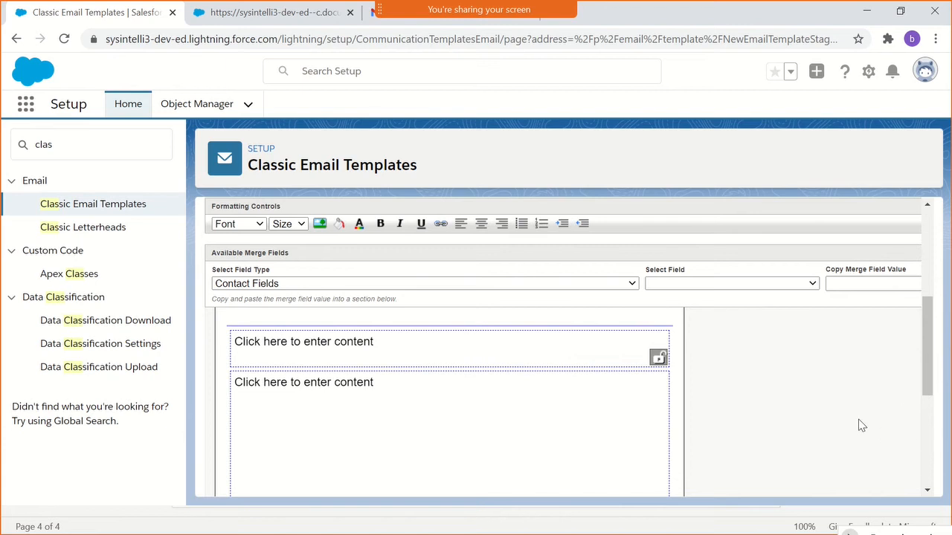
scroll(861, 422, "up", 2)
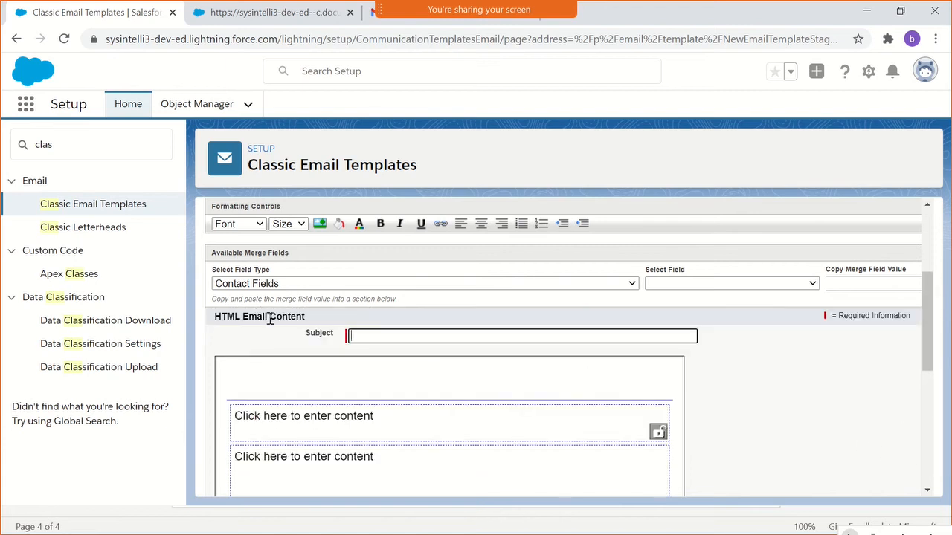
scroll(270, 318, "up", 2)
scroll(270, 320, "down", 4)
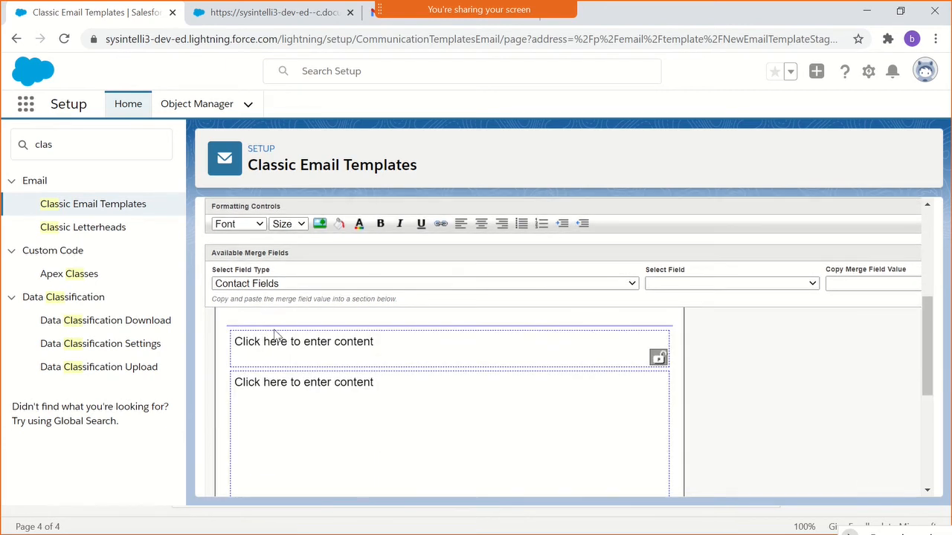
- Try the heading "<h1> Hello </h1>" in the first content section, and remove it
left_click(281, 363)
scroll(280, 346, "up", 2)
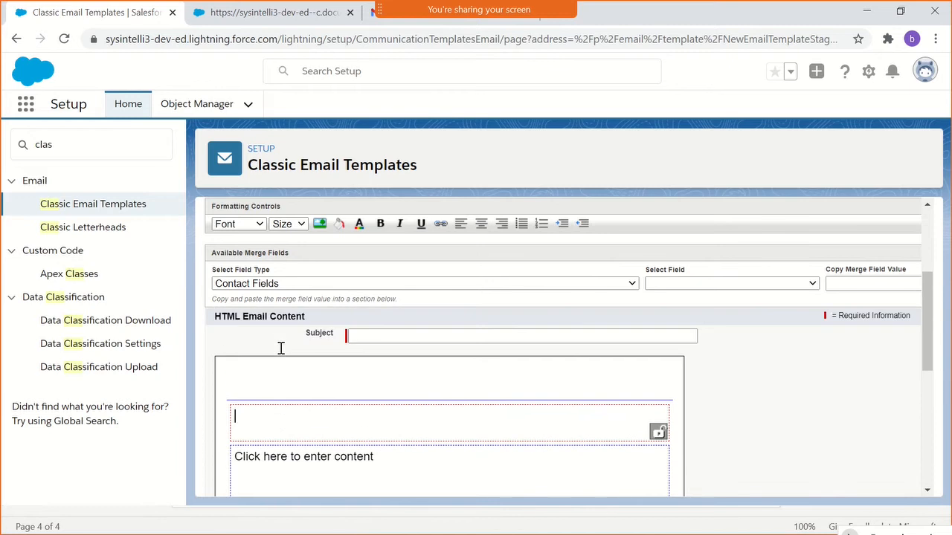
left_click(308, 421)
type("Hello </h1>")
triple_click(281, 414)
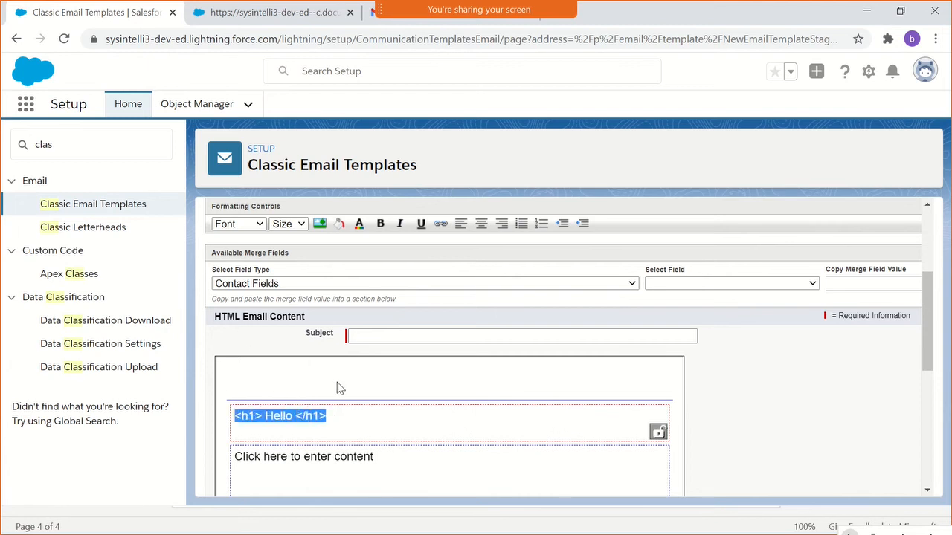
key("Delete")
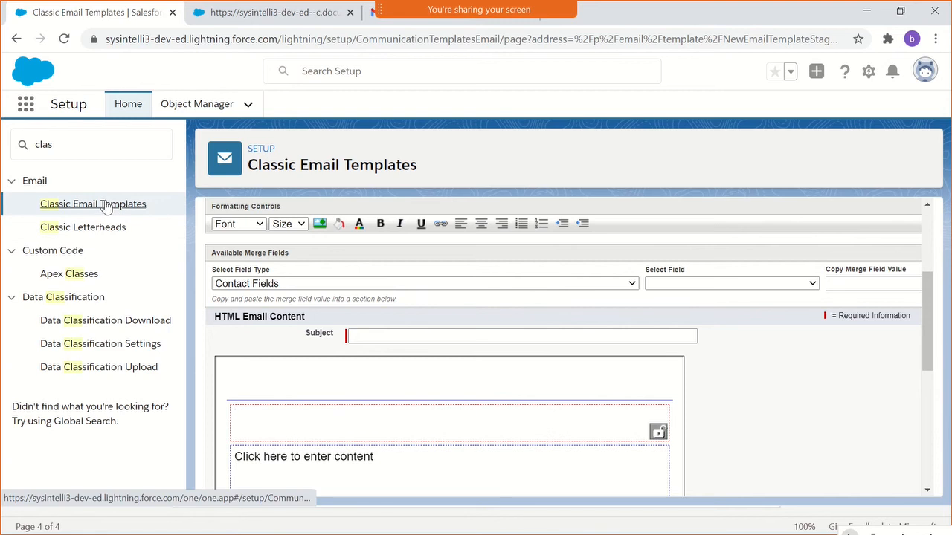
- Open the Classic Email Templates list in a separate browser tab and close the old letterhead preview
left_click(375, 18)
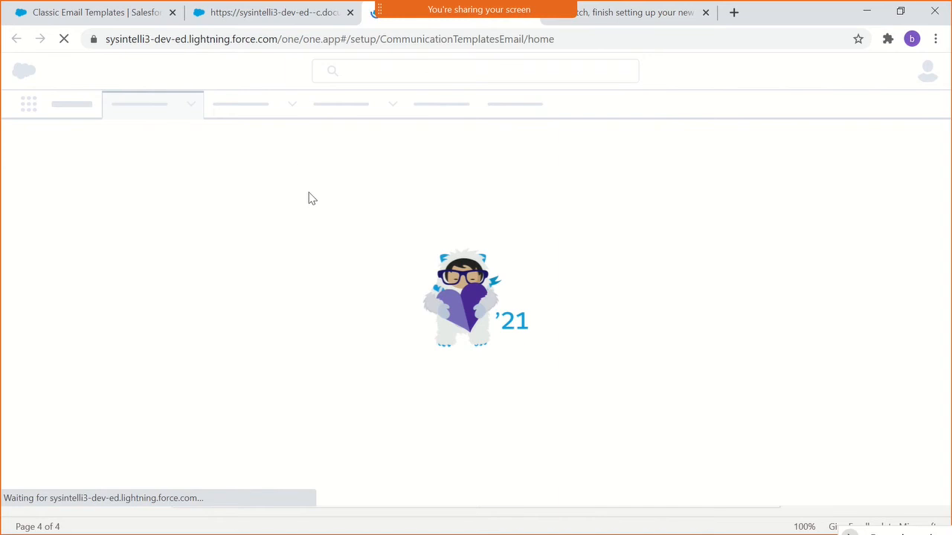
left_click(277, 24)
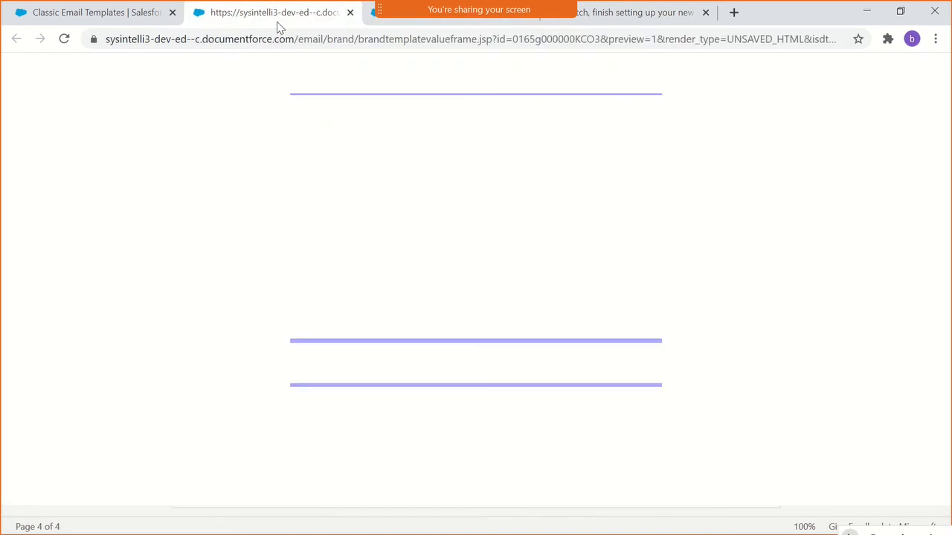
left_click(350, 13)
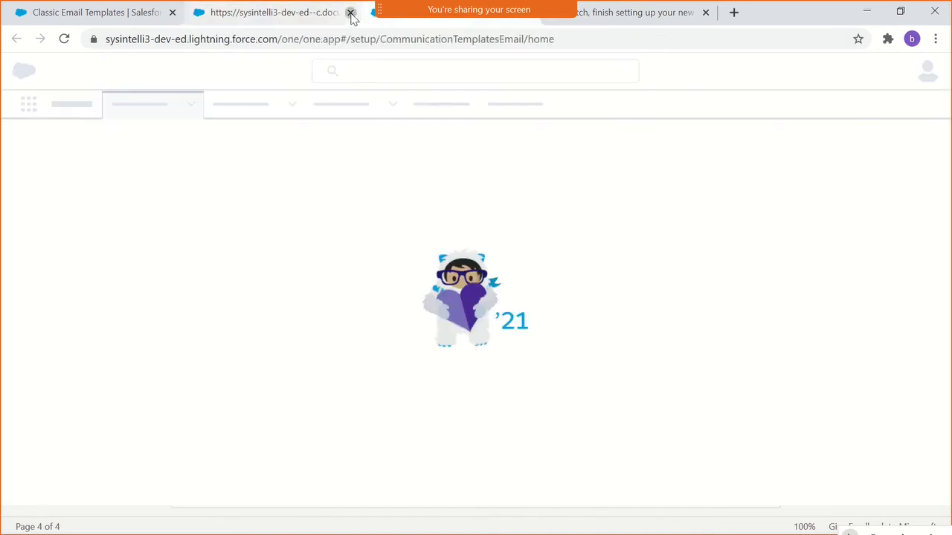
left_click(143, 16)
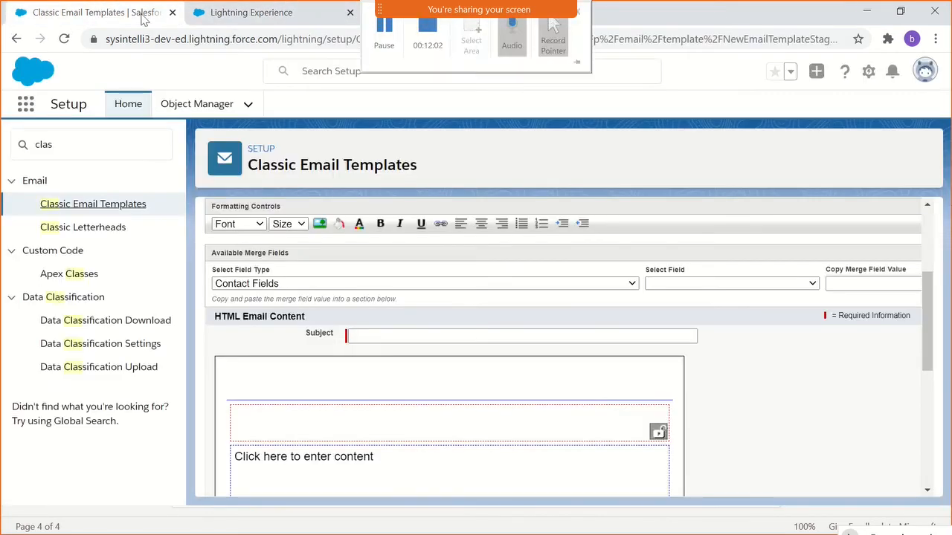
left_click(212, 10)
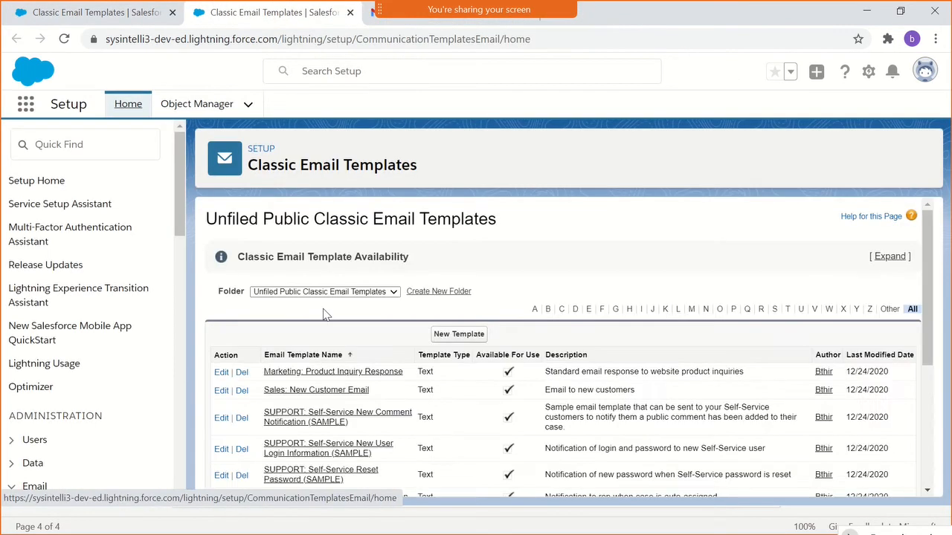
- Open the Support: Escalated Case Notification template and copy its subject line
scroll(395, 337, "down", 2)
scroll(397, 333, "down", 2)
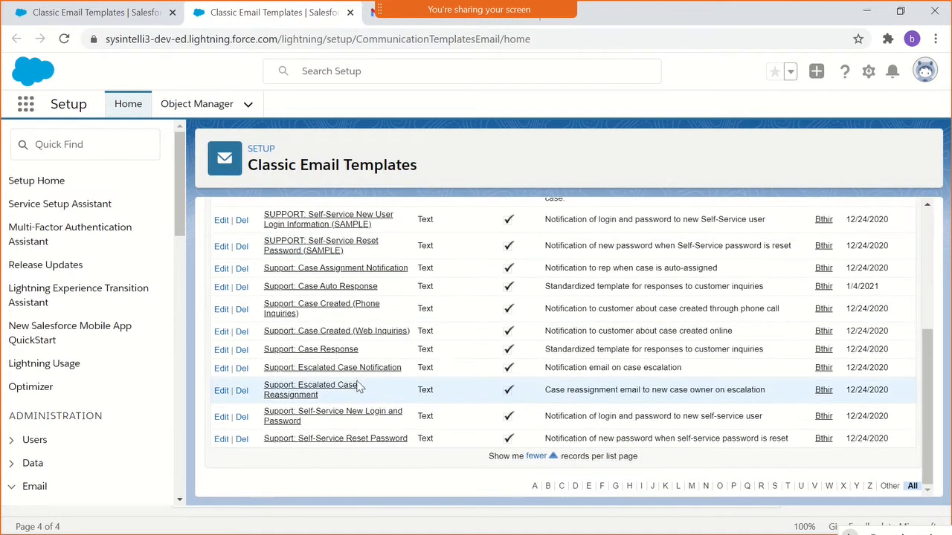
left_click(335, 367)
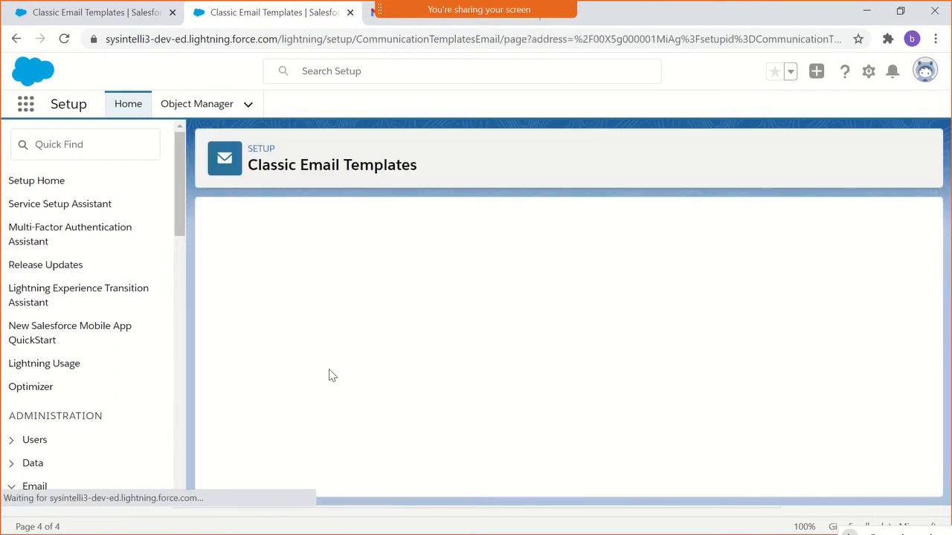
scroll(344, 306, "down", 1)
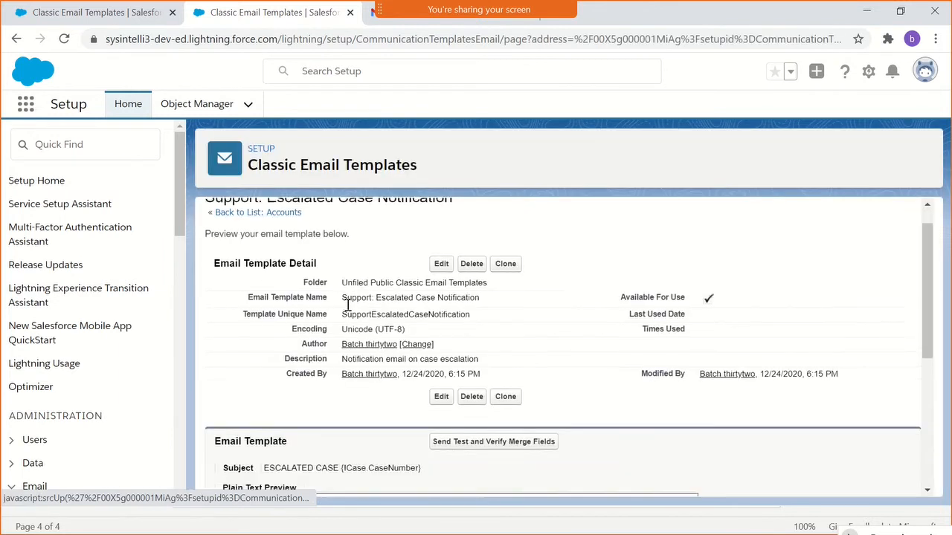
scroll(353, 299, "down", 1)
scroll(354, 298, "down", 1)
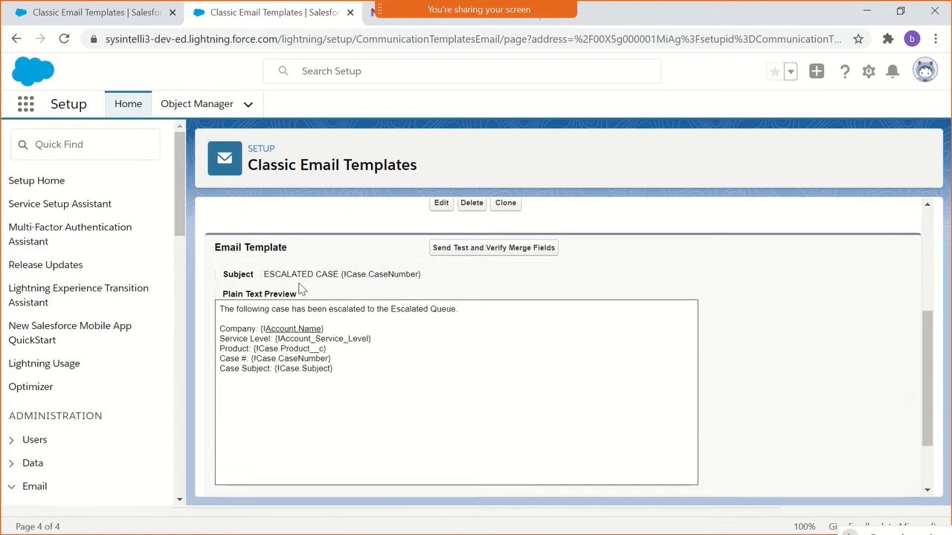
left_click_drag(262, 274, 421, 273)
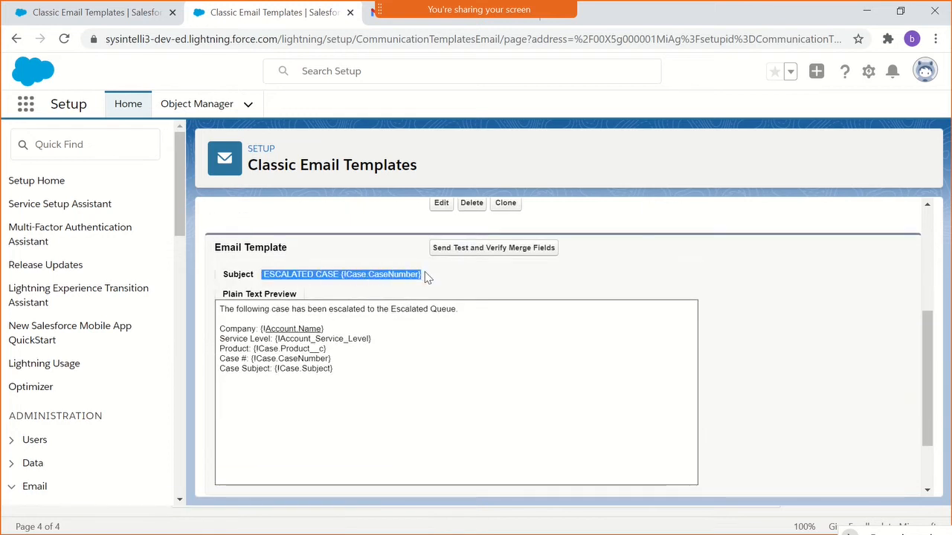
- Enter the greeting "Dear Customer" in the first content section of the new template
left_click(140, 19)
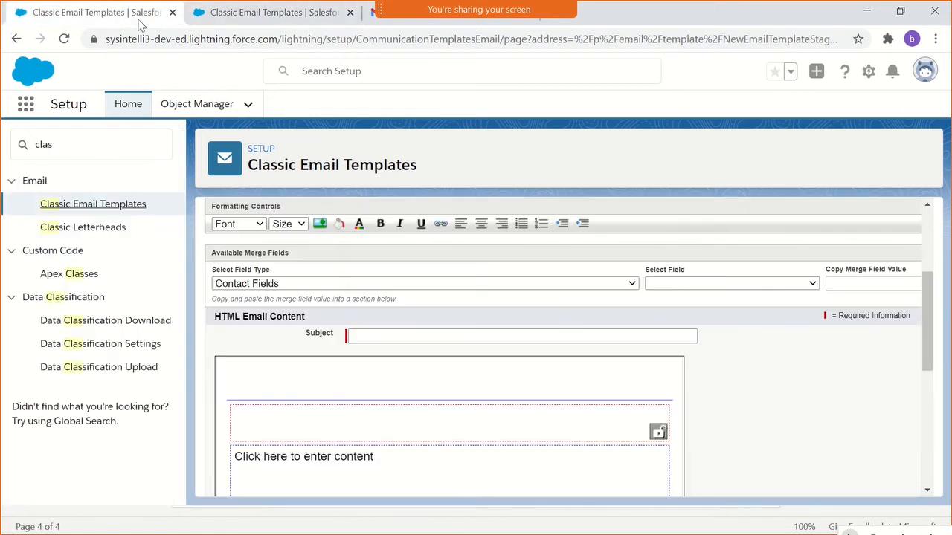
left_click(296, 421)
type("Dear")
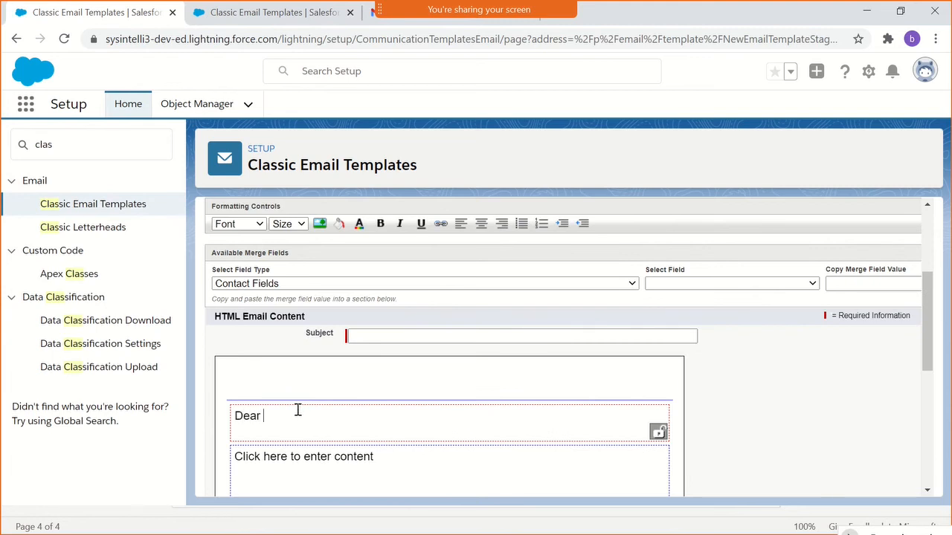
type(" Customer")
- Fill the template's subject with the copied line "ESCALATED CASE {!Case.CaseNumber}"
scroll(344, 451, "down", 1)
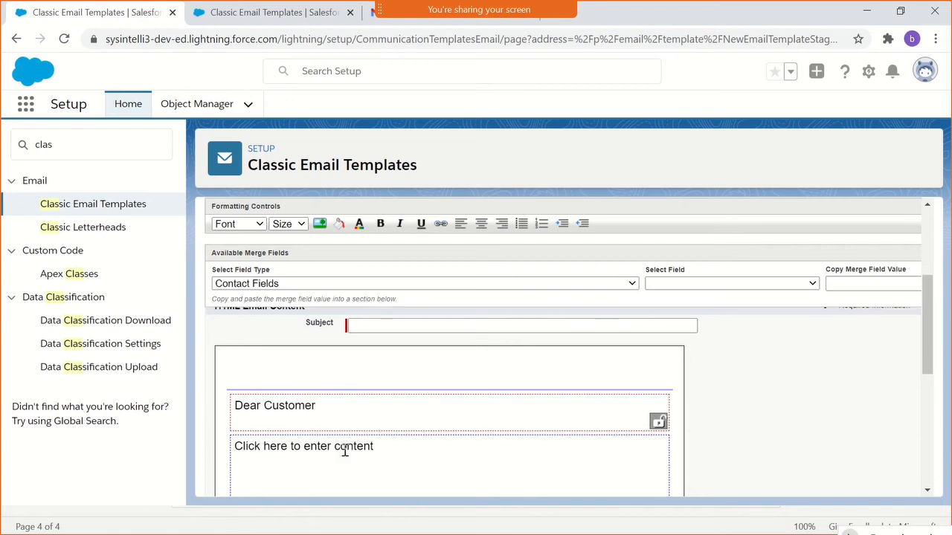
left_click(333, 417)
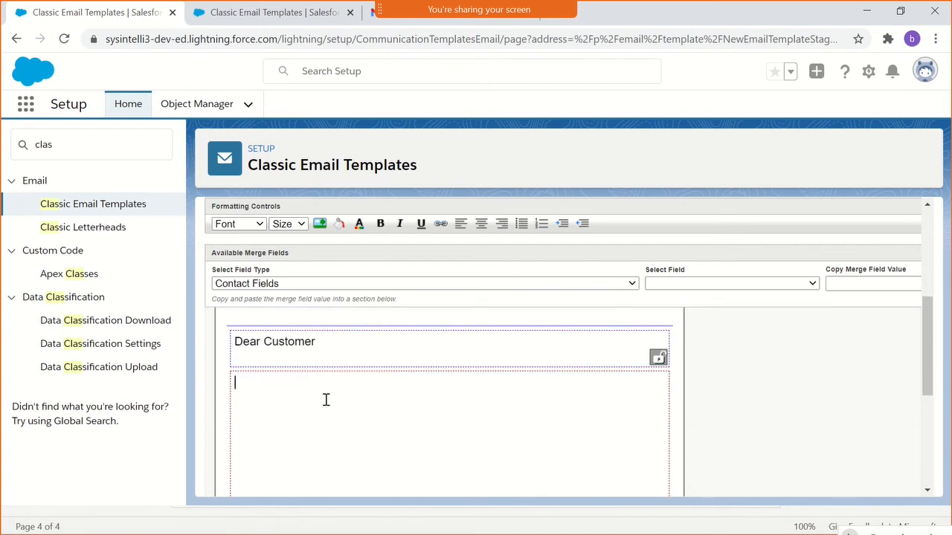
type("ESCALATED CASE {!Case.CaseNumber}")
key("ctrl+z")
scroll(327, 397, "up", 1)
left_click(366, 335)
type("ESCALATED CASE {!Case.CaseNumber}")
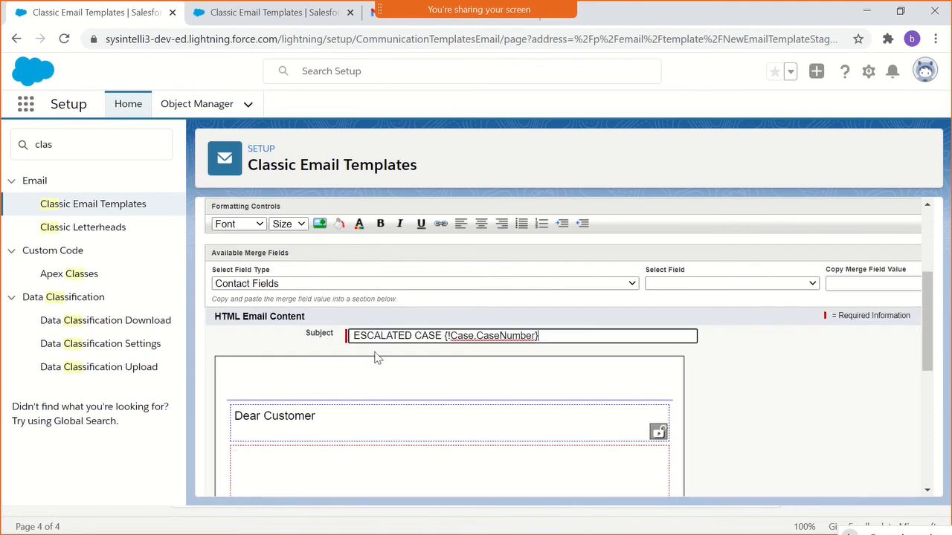
- Copy the full body text of Support: Escalated Case Notification into the new template's second content section
left_click(305, 467)
scroll(305, 464, "down", 1)
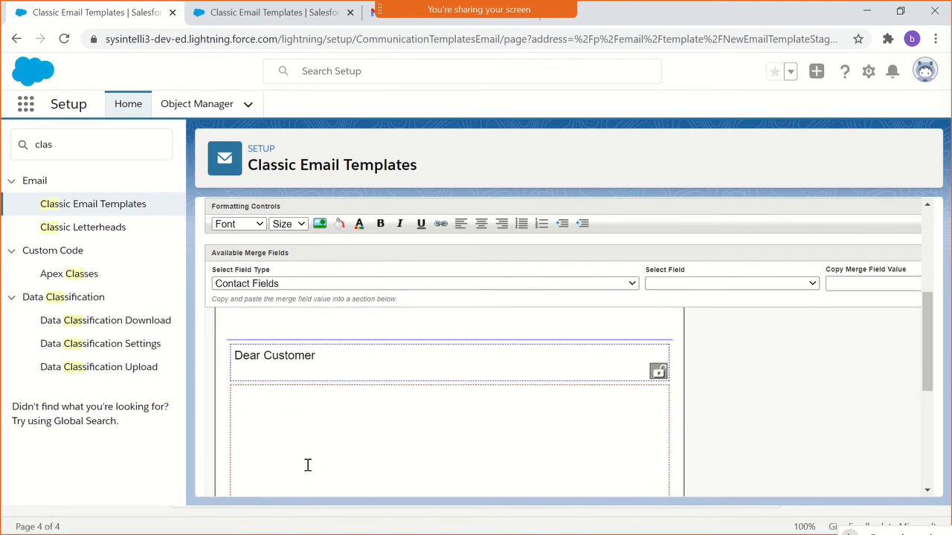
scroll(408, 349, "up", 1)
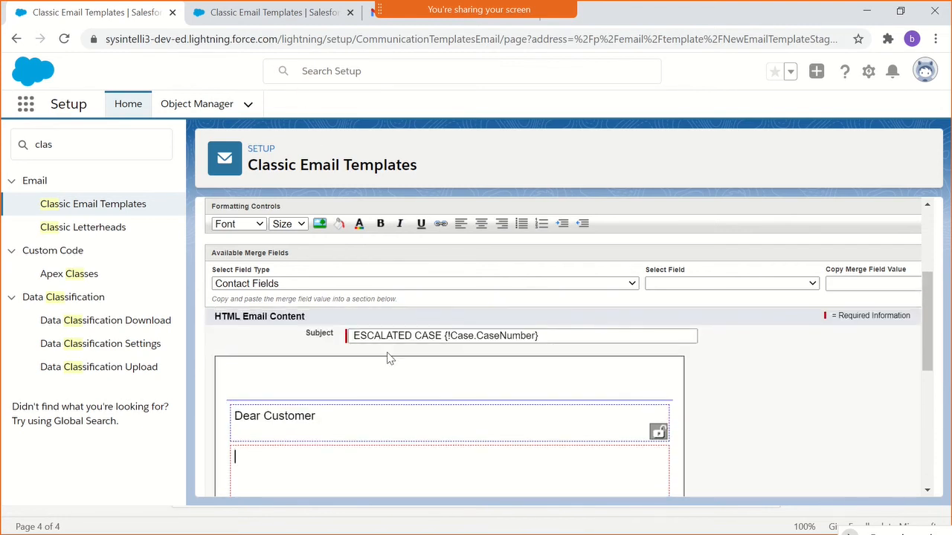
left_click(264, 13)
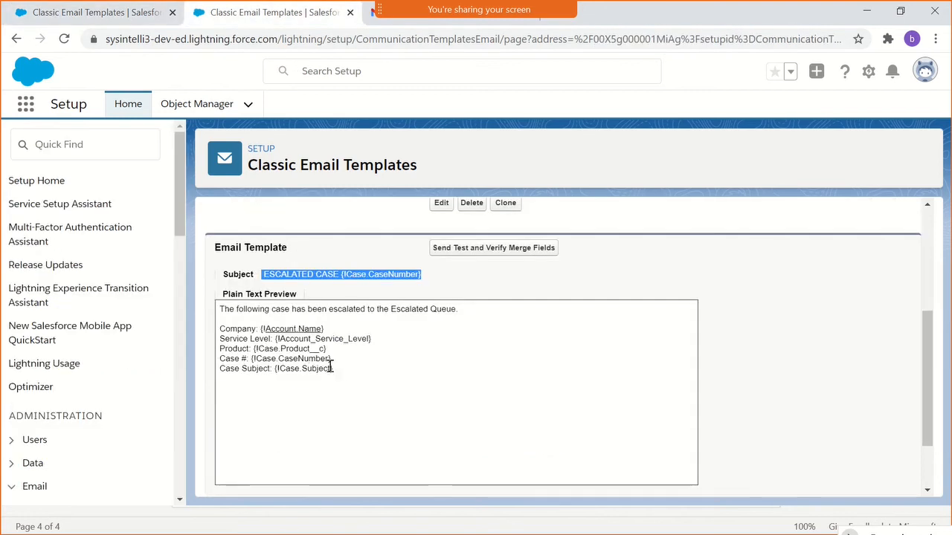
left_click_drag(335, 372, 183, 298)
left_click_drag(220, 328, 221, 318)
key("ctrl+c")
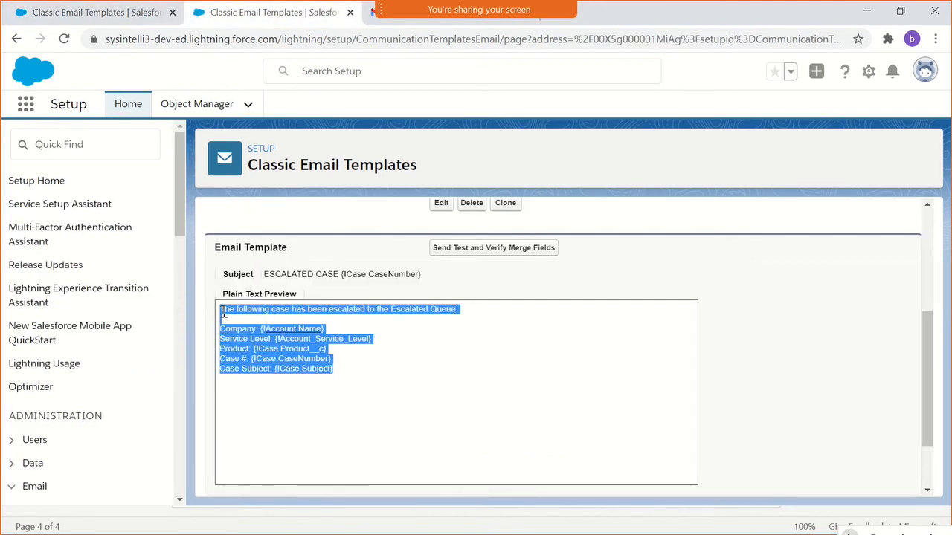
left_click(119, 11)
left_click(348, 450)
key("ctrl+v")
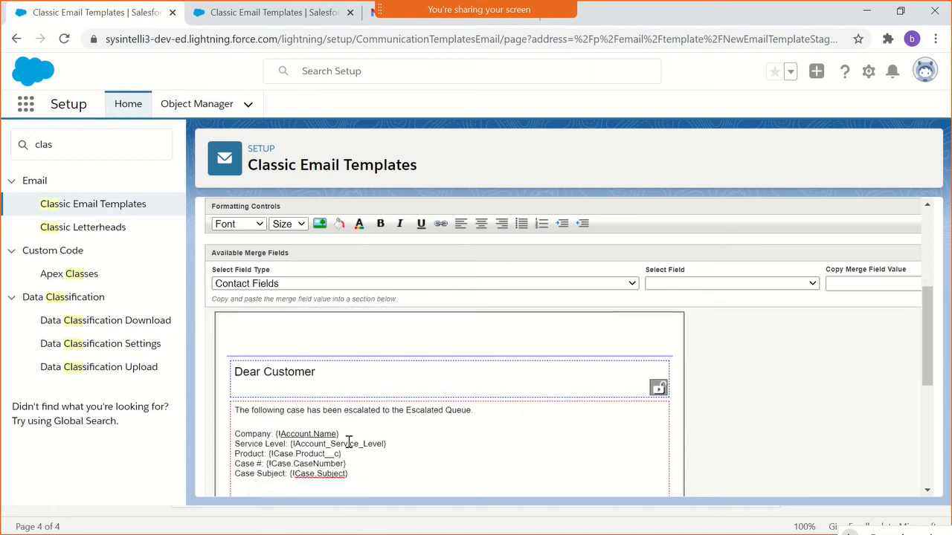
- Set the font size of all the pasted body text to 10px
scroll(351, 440, "down", 1)
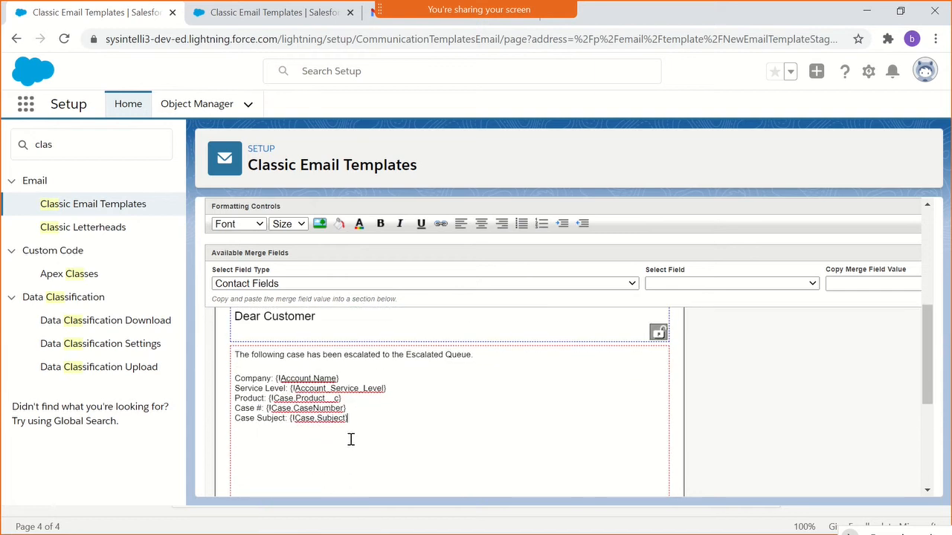
left_click_drag(355, 421, 206, 346)
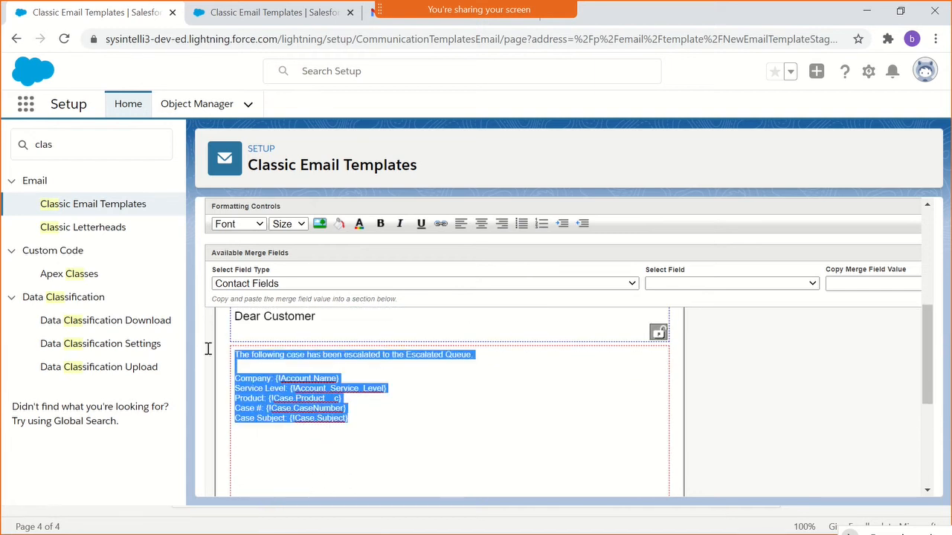
left_click(302, 226)
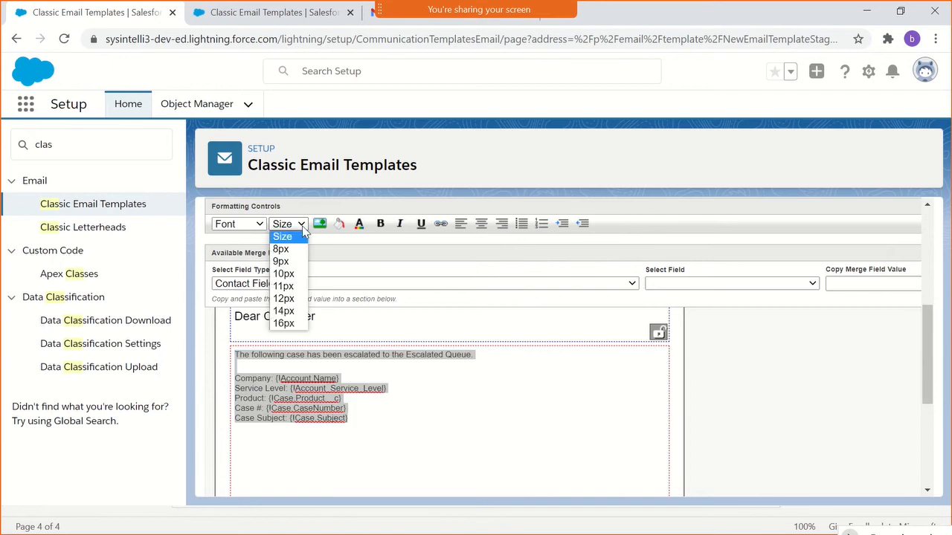
left_click(290, 275)
left_click(400, 408)
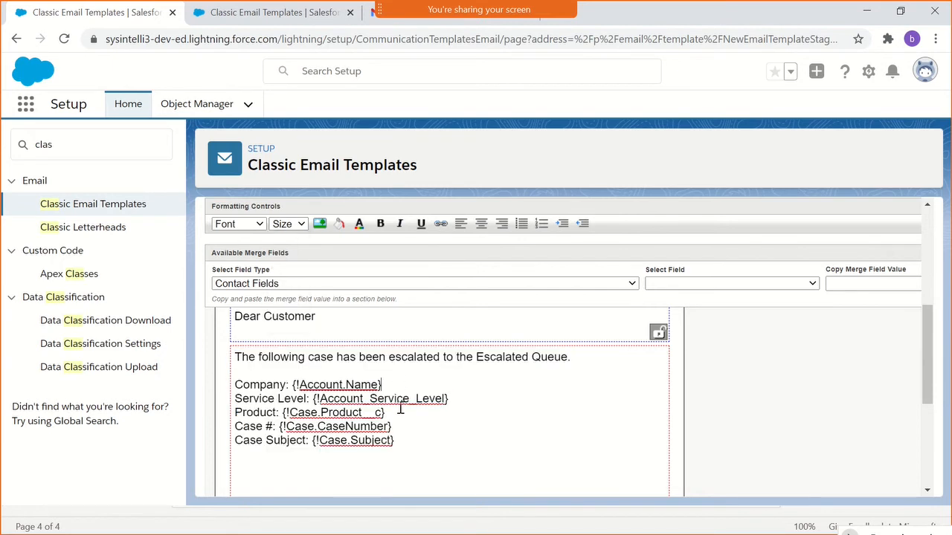
- Add the sign-off "Thanks," followed by "IPB Support Team" below the case details in the second content section
scroll(399, 415, "down", 3)
scroll(399, 418, "up", 3)
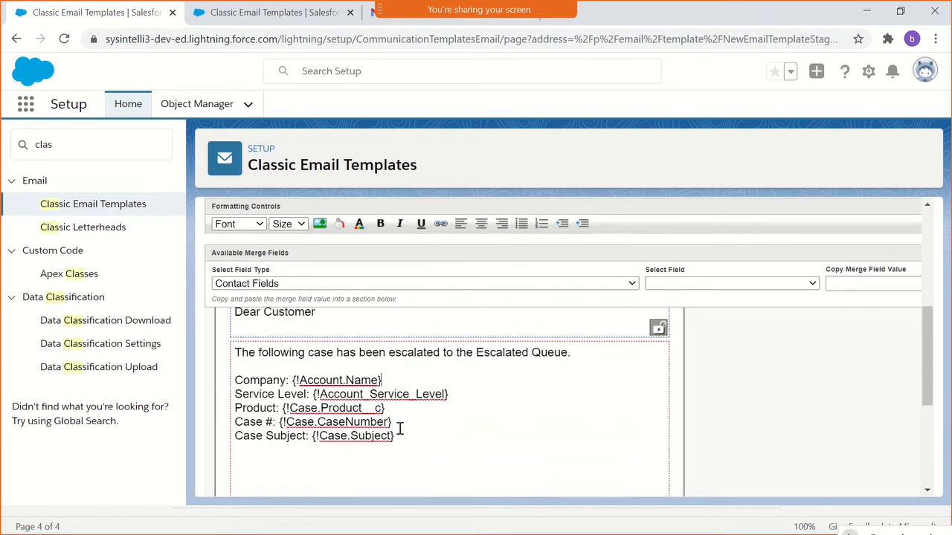
scroll(397, 430, "down", 3)
scroll(389, 359, "up", 3)
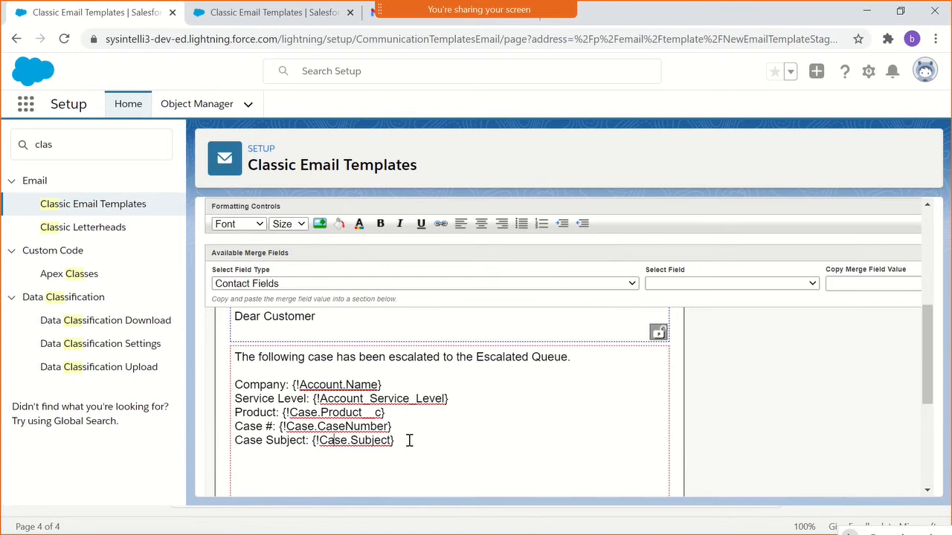
left_click(409, 441)
type("Thanks,")
key("Return")
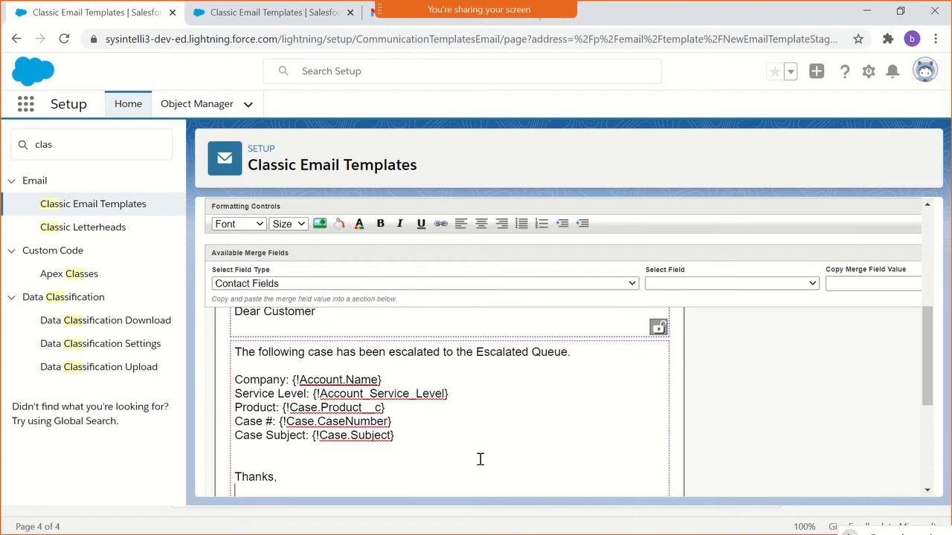
type("Support Team")
key("Home")
type("IPB")
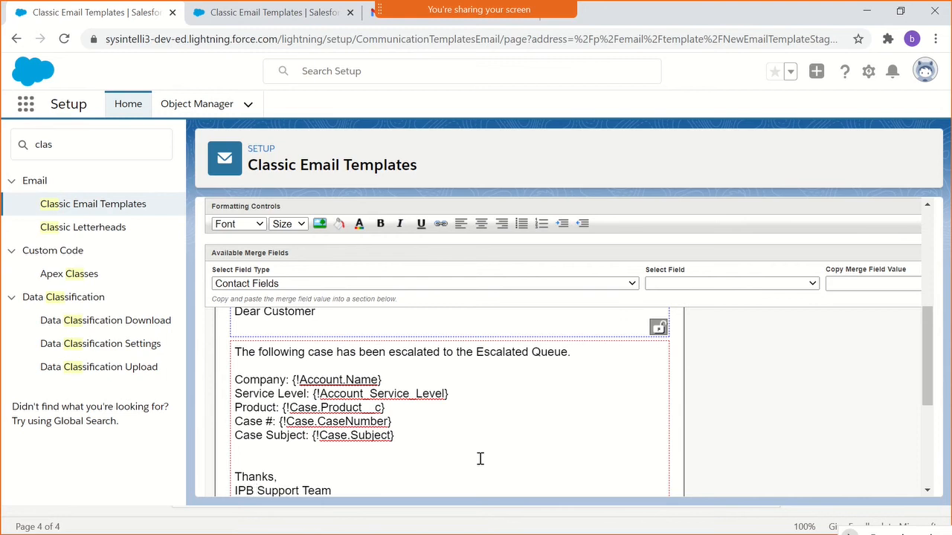
- Copy the company address and account notice from the Google email's footer in Gmail into the template's third content section
scroll(481, 459, "down", 5)
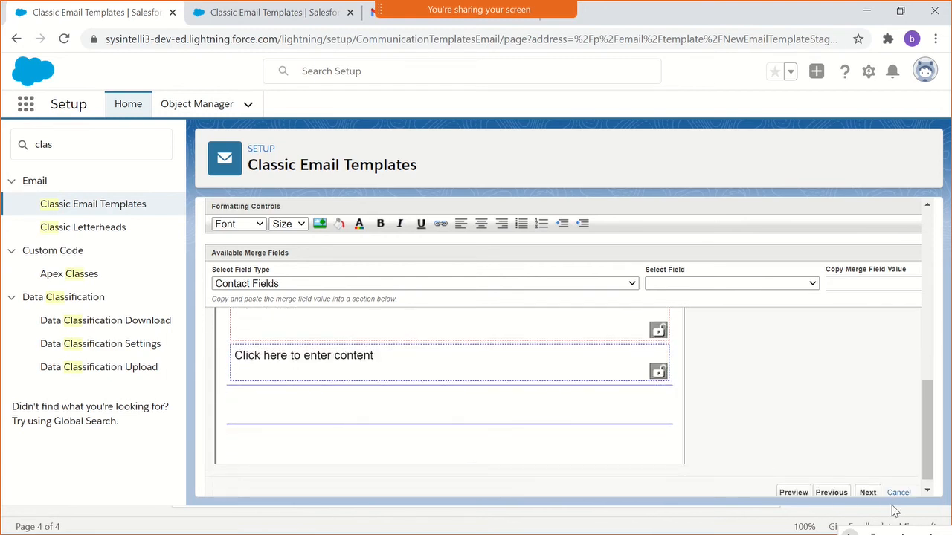
left_click(376, 353)
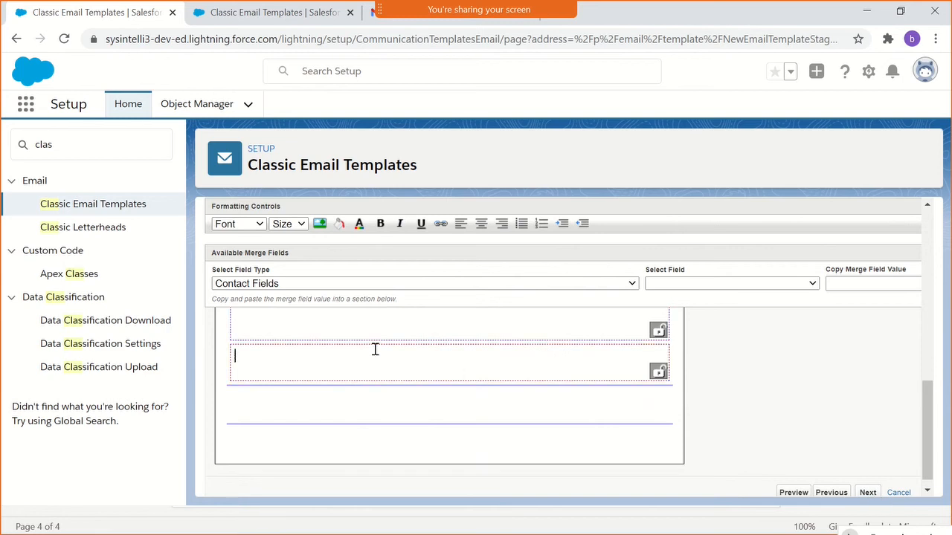
left_click(373, 14)
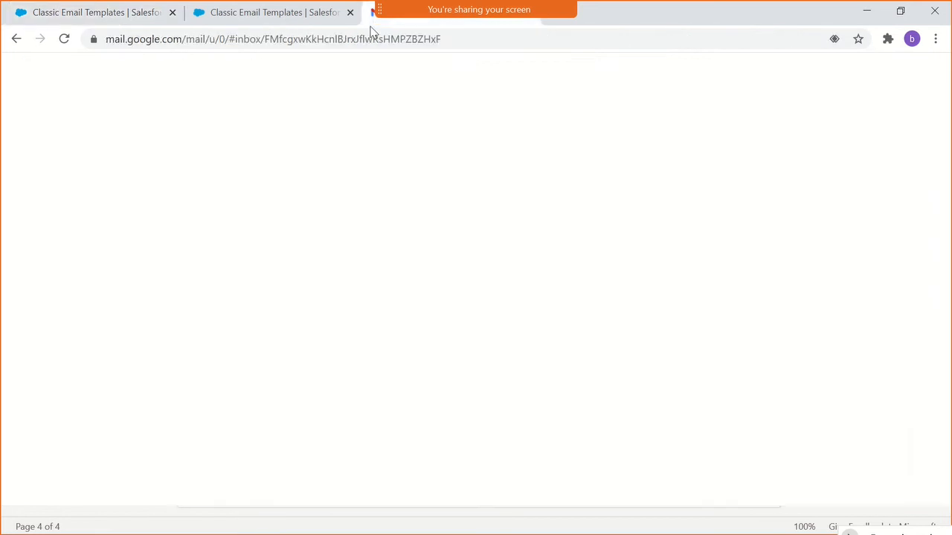
scroll(539, 409, "down", 3)
scroll(539, 409, "down", 15)
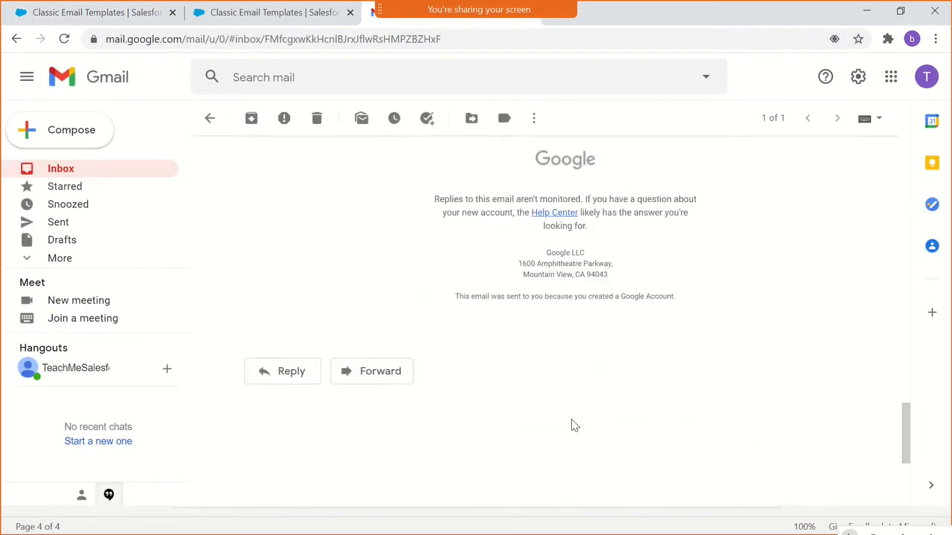
scroll(571, 425, "up", 3)
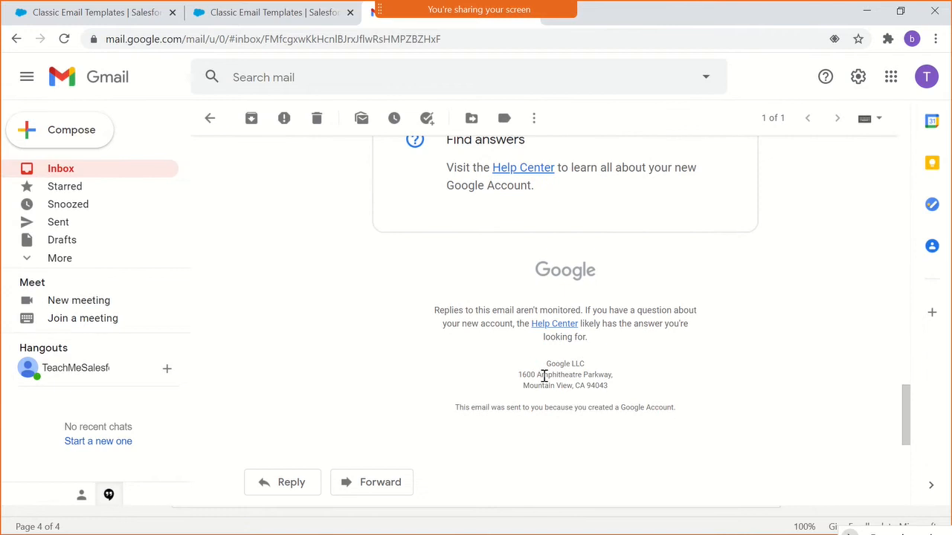
left_click_drag(545, 364, 677, 414)
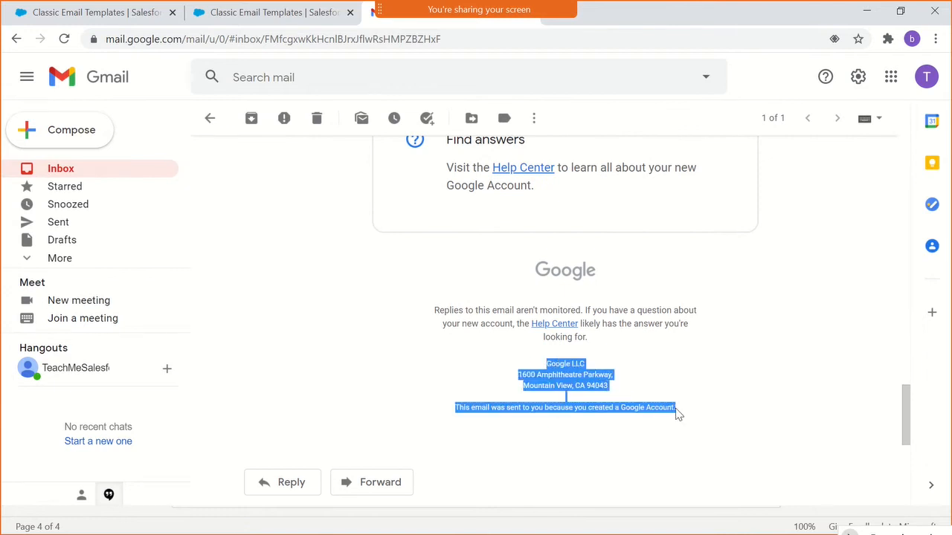
left_click(293, 19)
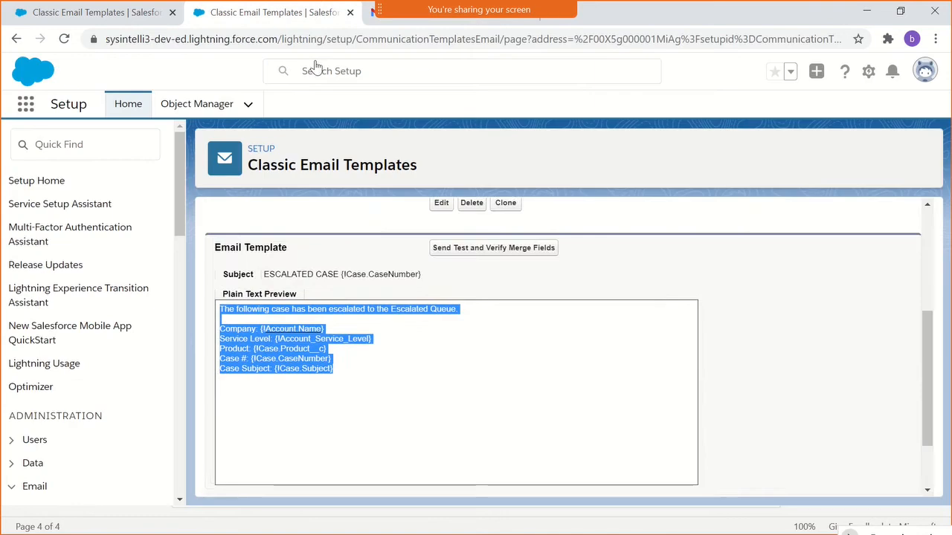
scroll(425, 361, "down", 3)
left_click(93, 9)
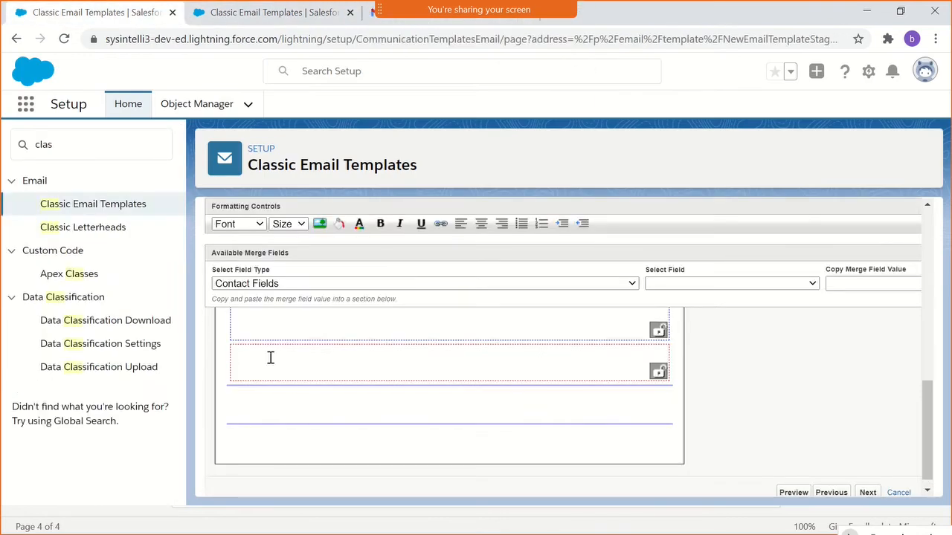
type("This email was sent to you because you created a Google Account.")
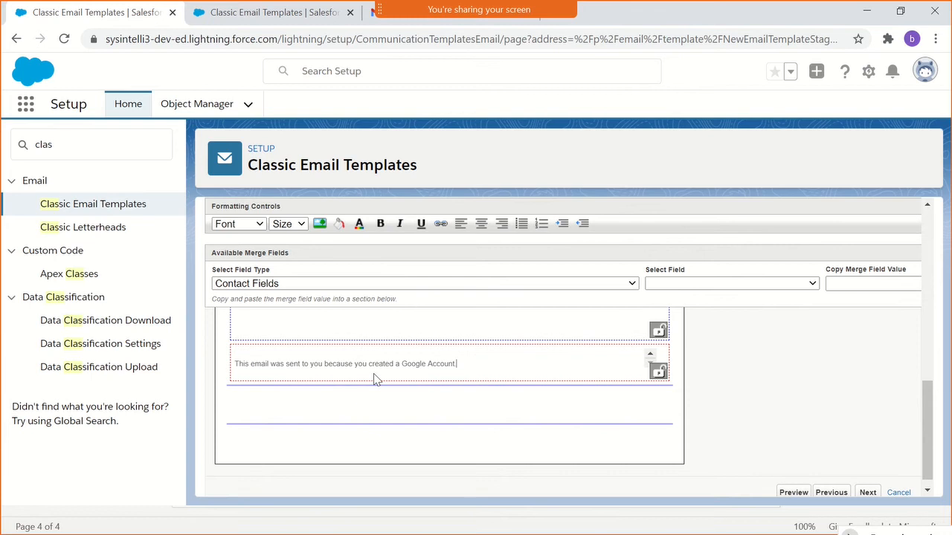
- Replace "Google" with "IPB" in the footer's account notice sentence
scroll(373, 373, "up", 1)
left_click(379, 431)
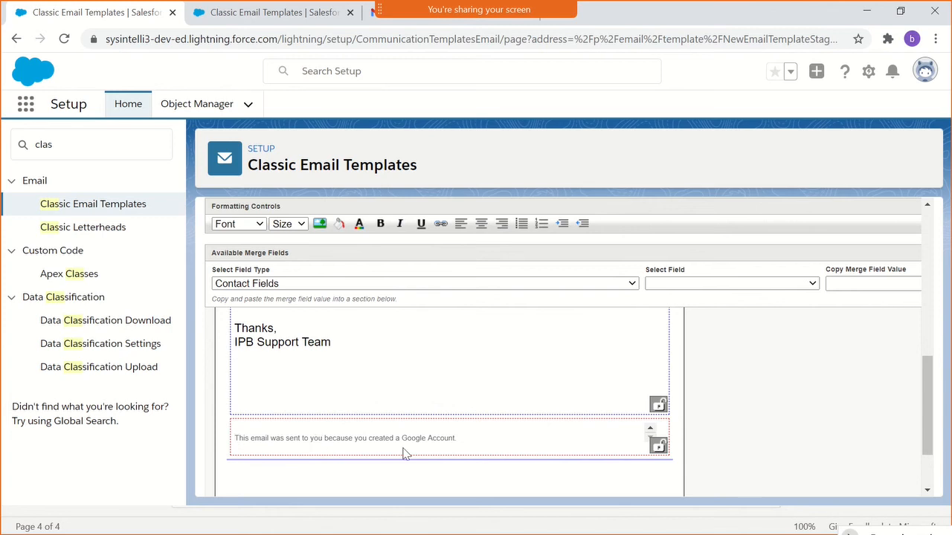
left_click_drag(405, 438, 457, 438)
double_click(419, 437)
key("BackSpace")
type("IPB")
left_click(326, 438)
scroll(331, 446, "down", 1)
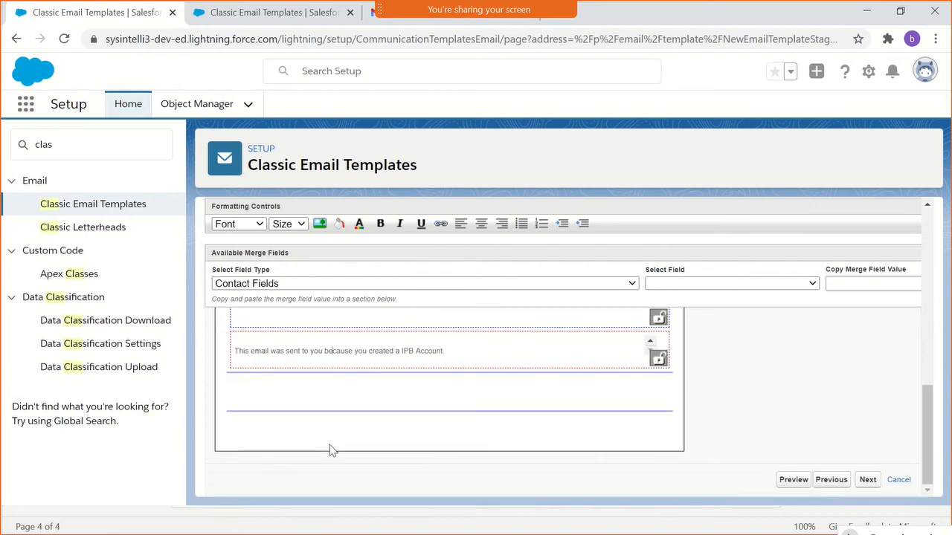
left_click(868, 480)
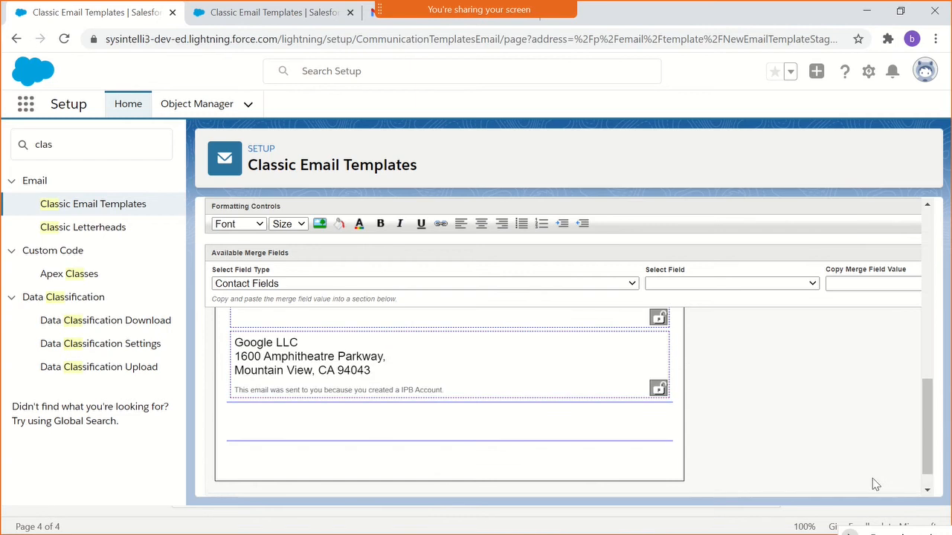
- Change the company name in the footer's first line to "IPB LLC"
left_click(372, 373)
left_click_drag(373, 370, 178, 340)
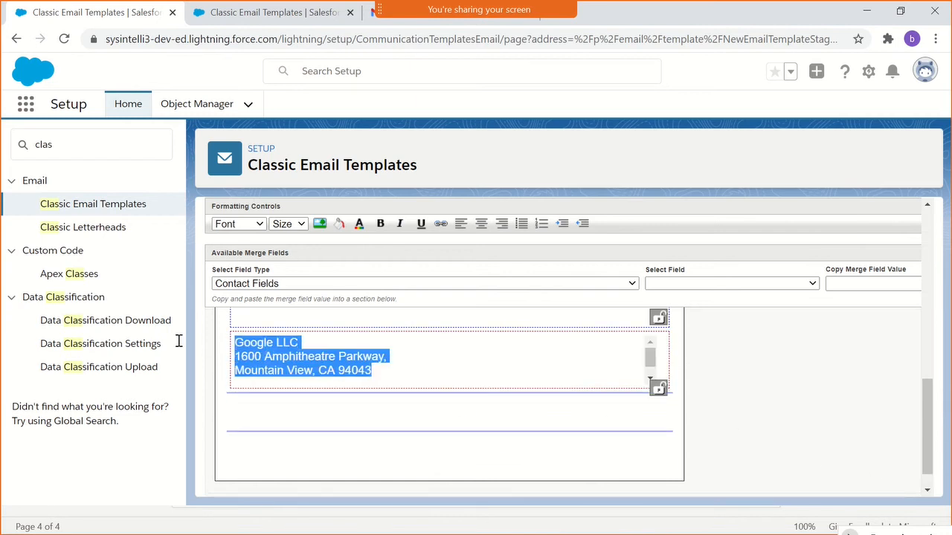
left_click(287, 374)
double_click(246, 345)
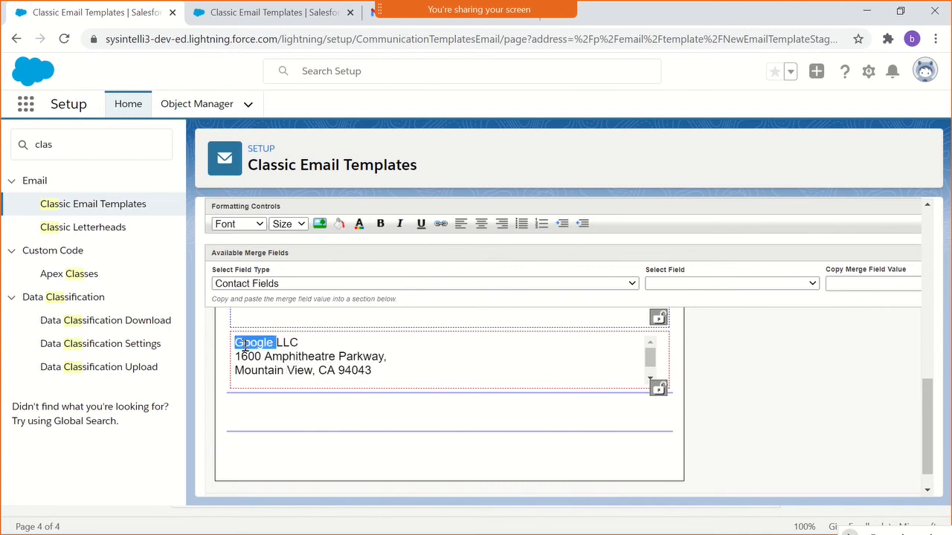
key("BackSpace")
type("IPB")
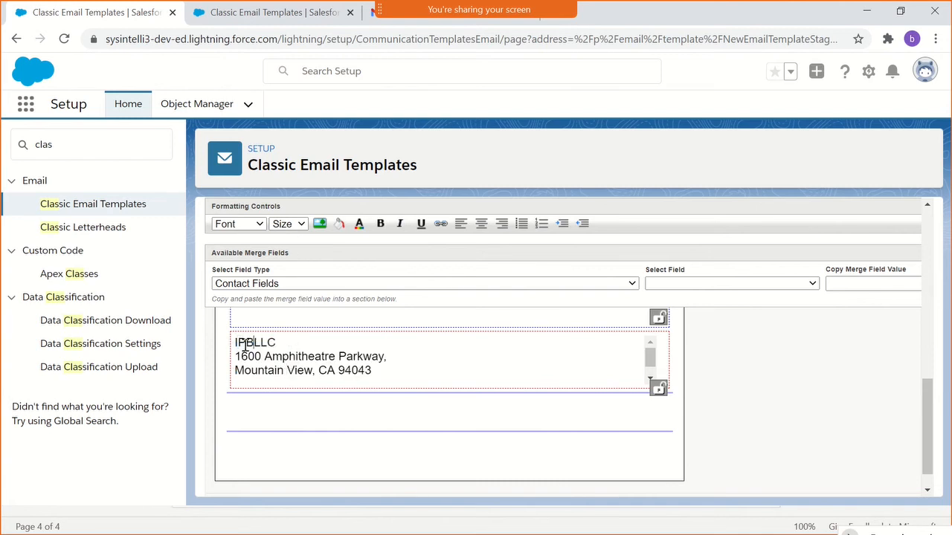
- Try right and center alignment on the footer's company name and address lines, and undo the centering
scroll(355, 368, "down", 1)
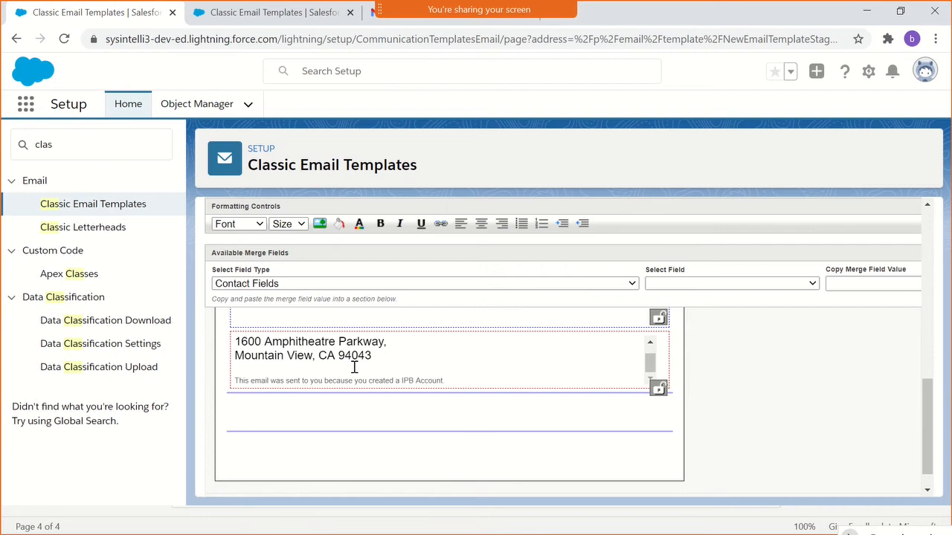
left_click_drag(382, 361, 232, 335)
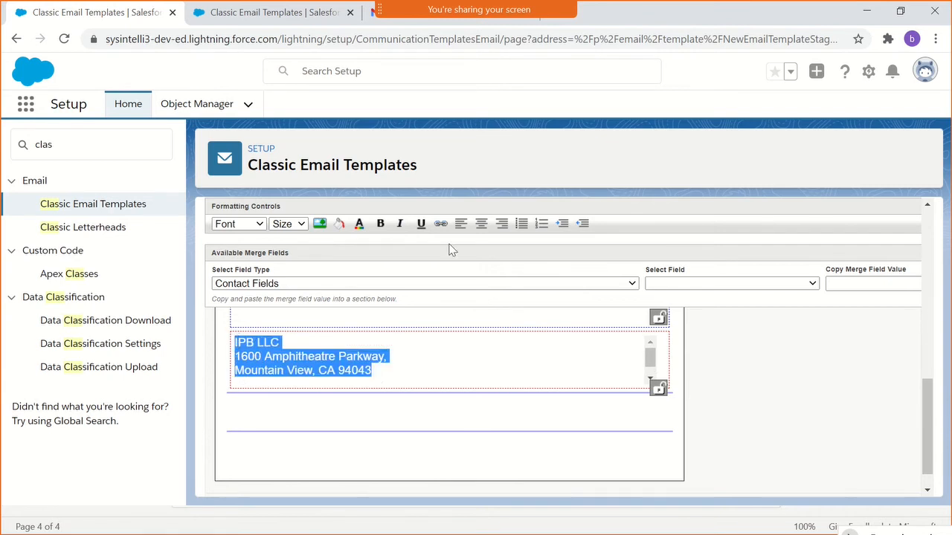
left_click(484, 228)
left_click(485, 232)
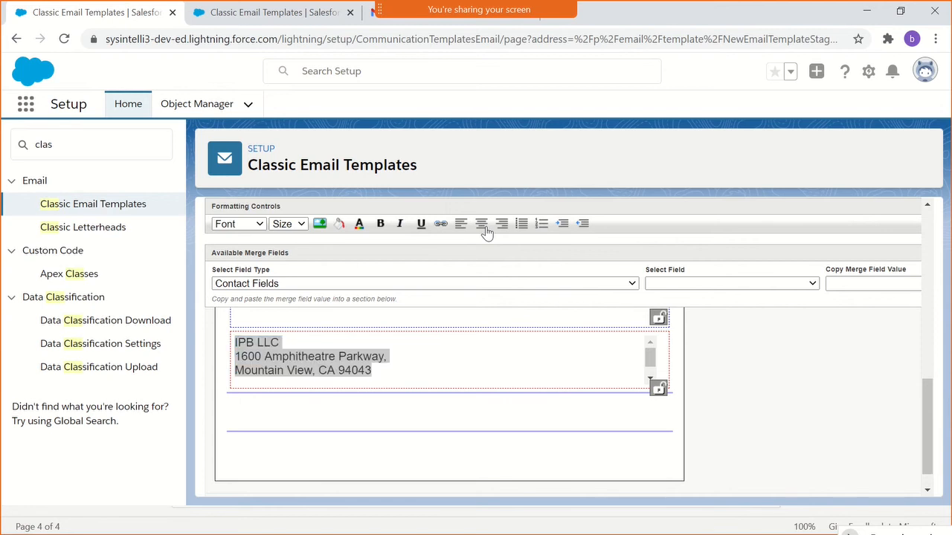
left_click(503, 231)
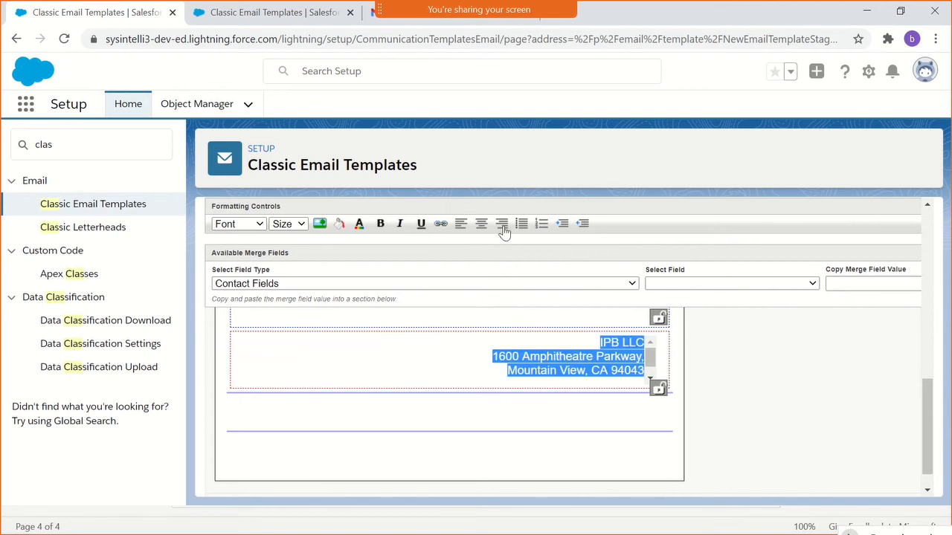
left_click(481, 232)
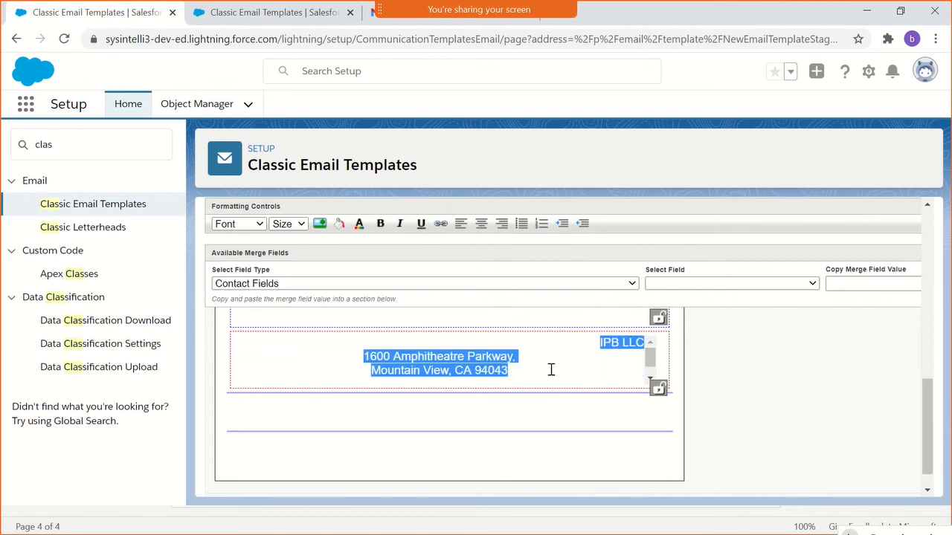
left_click(585, 360)
left_click(601, 342)
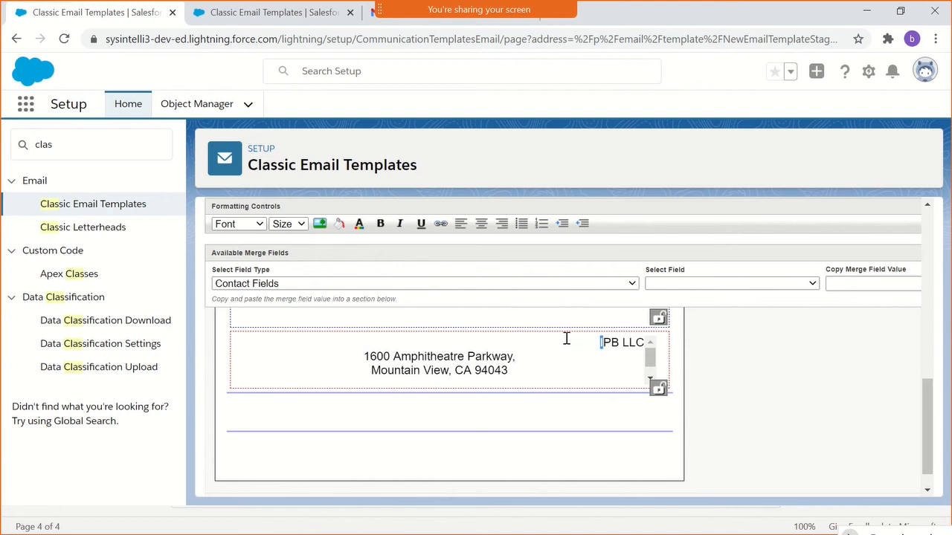
left_click(479, 357)
key("ctrl+z")
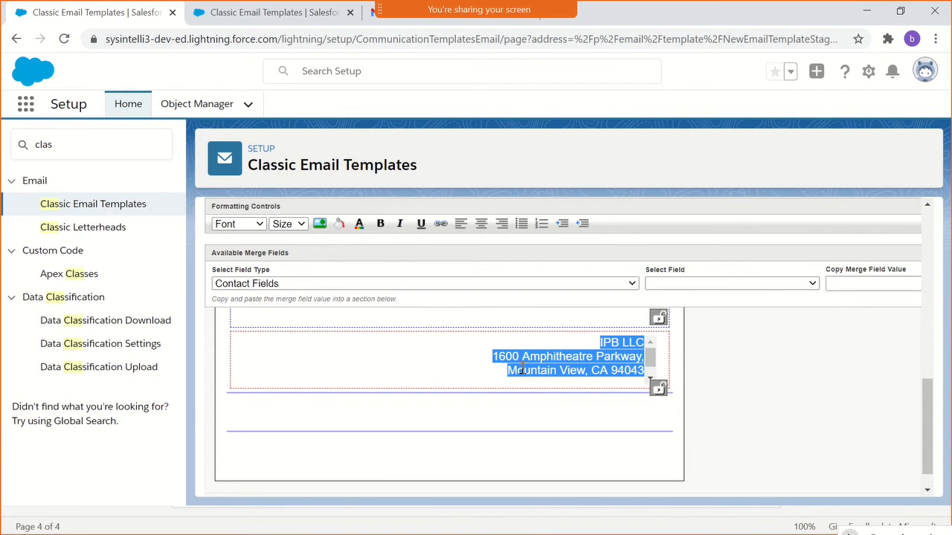
- Set the font size of the footer's company name and address lines to 8px and apply center alignment
left_click(301, 225)
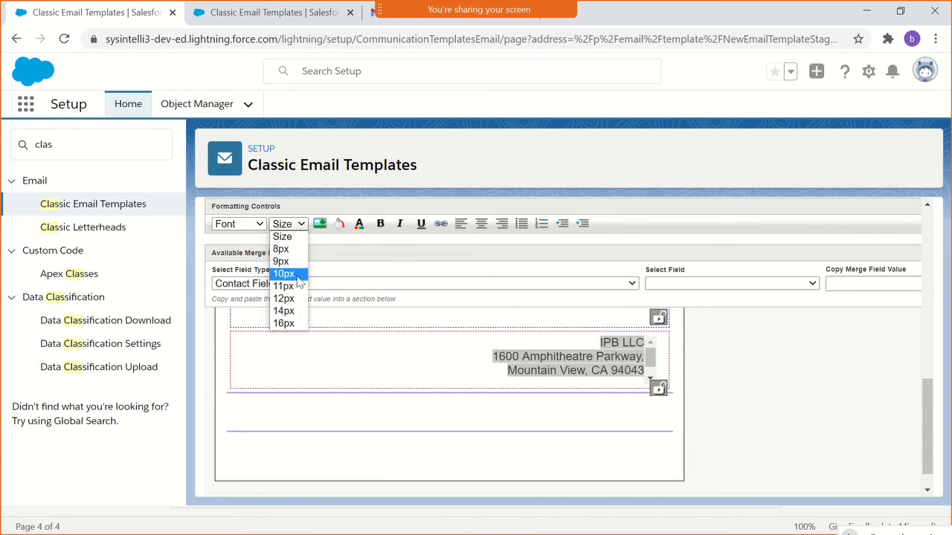
left_click(295, 251)
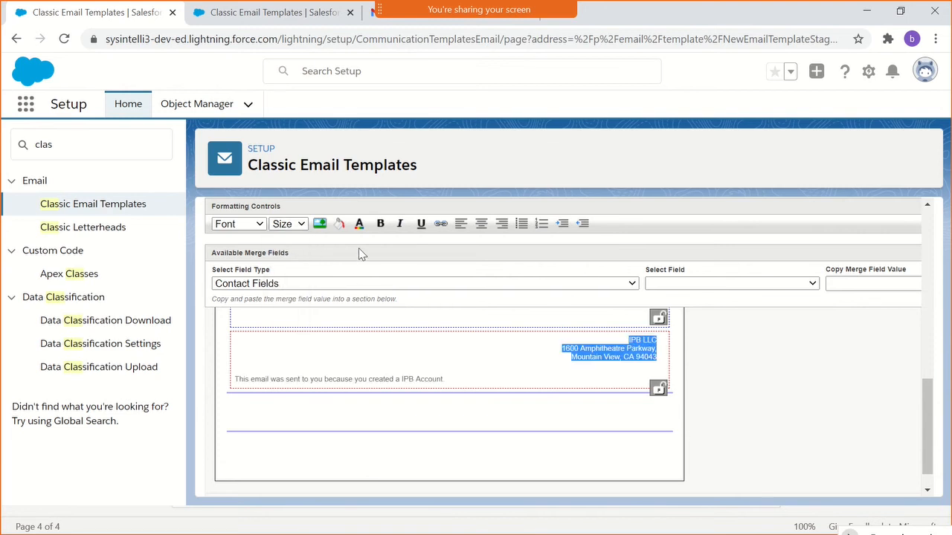
left_click(481, 225)
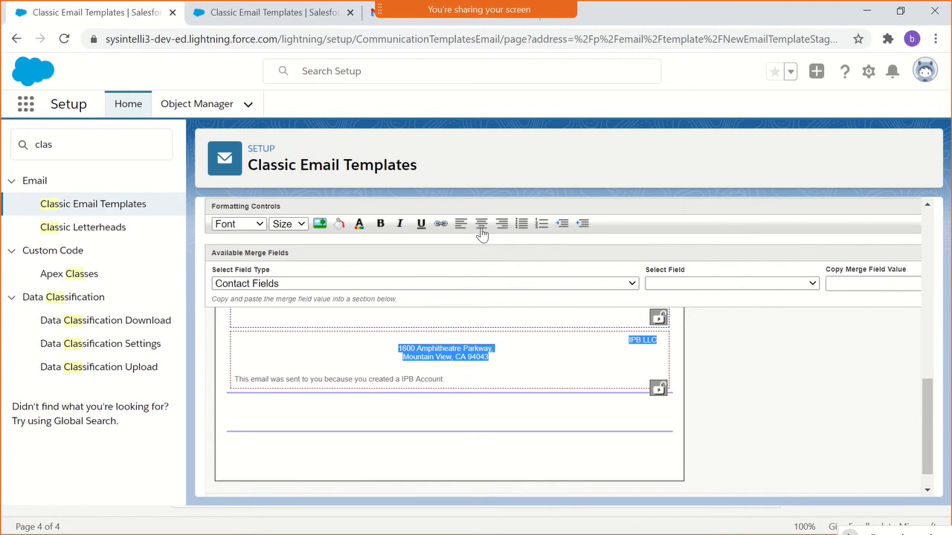
- Left-align all the text in the footer section and continue to the text-only version of the template
left_click(586, 358)
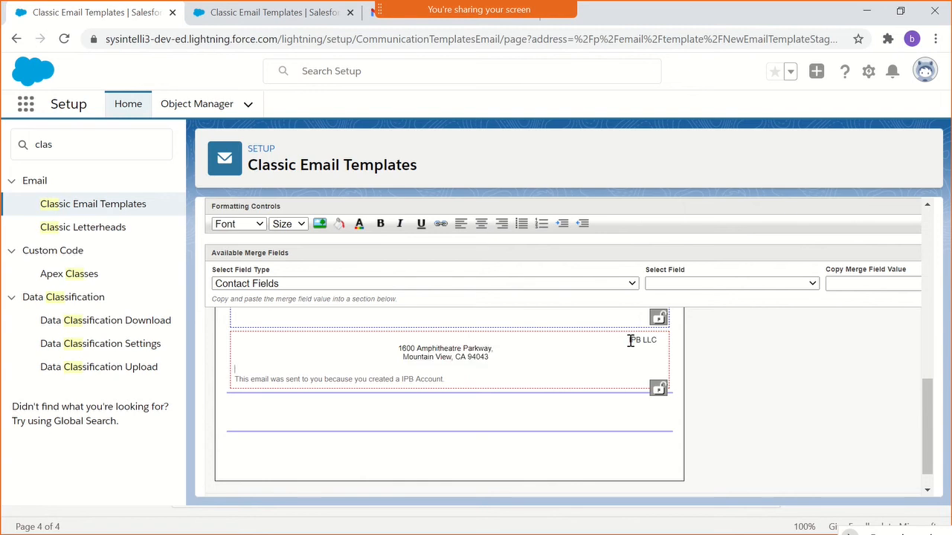
triple_click(471, 347)
left_click(502, 369)
left_click_drag(495, 377, 263, 318)
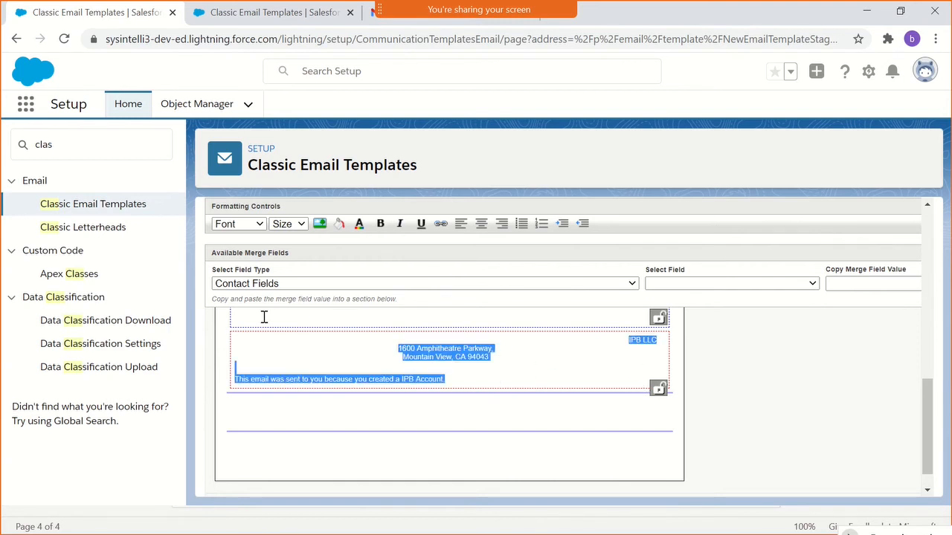
left_click(461, 229)
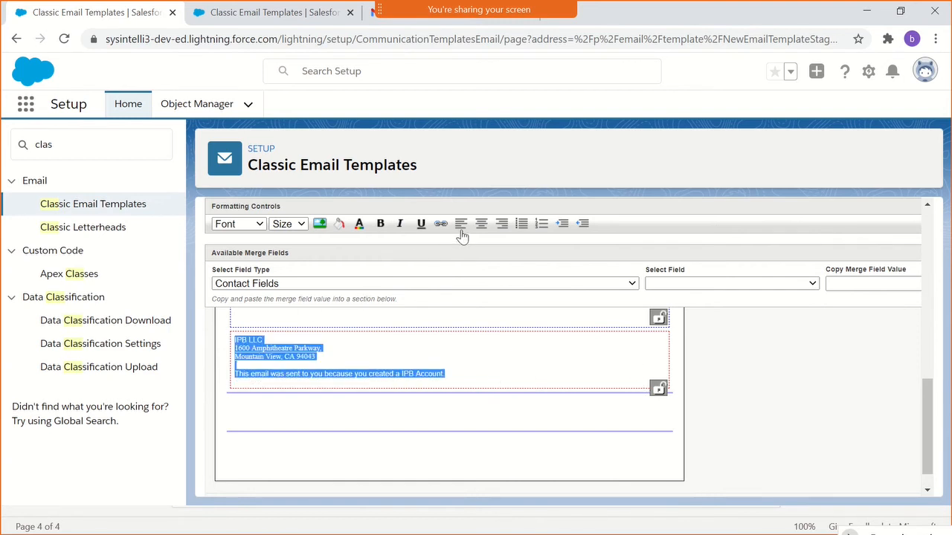
left_click(425, 354)
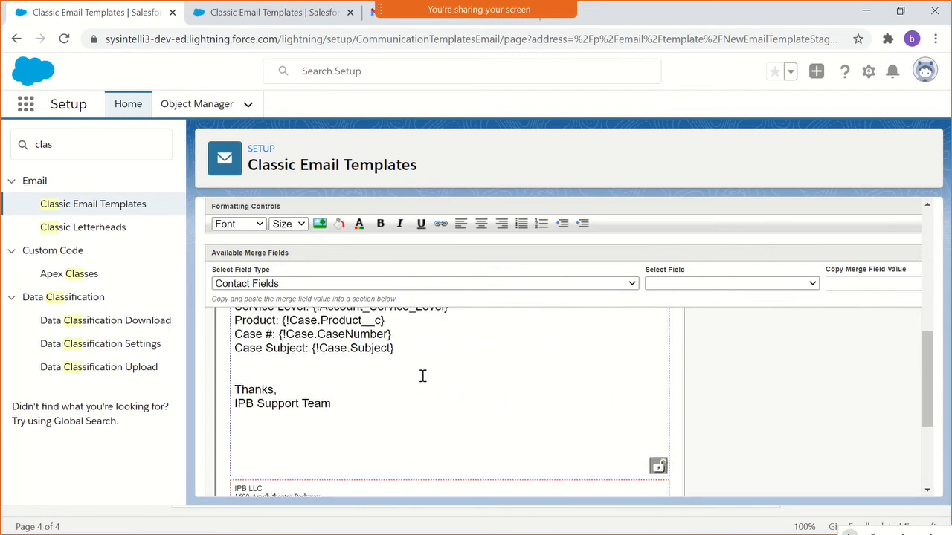
scroll(425, 377, "down", 1)
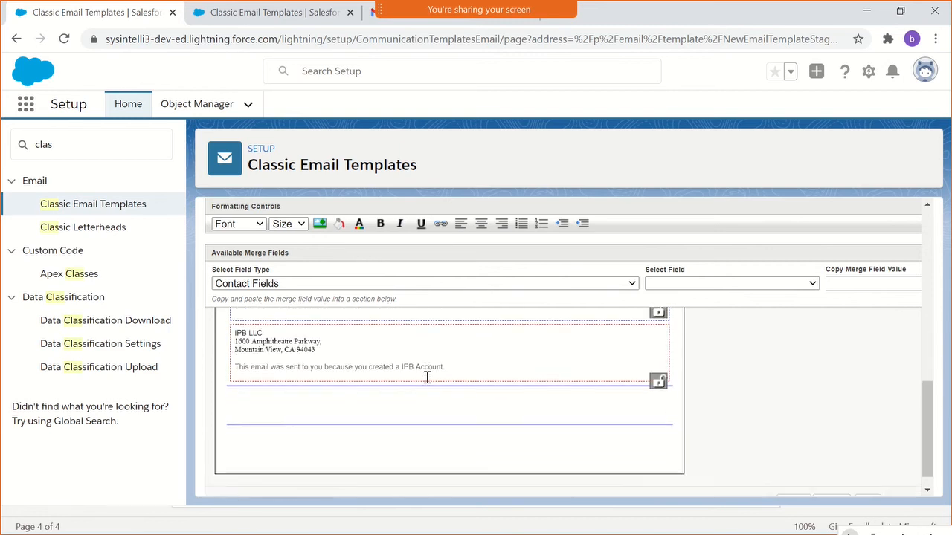
left_click(867, 483)
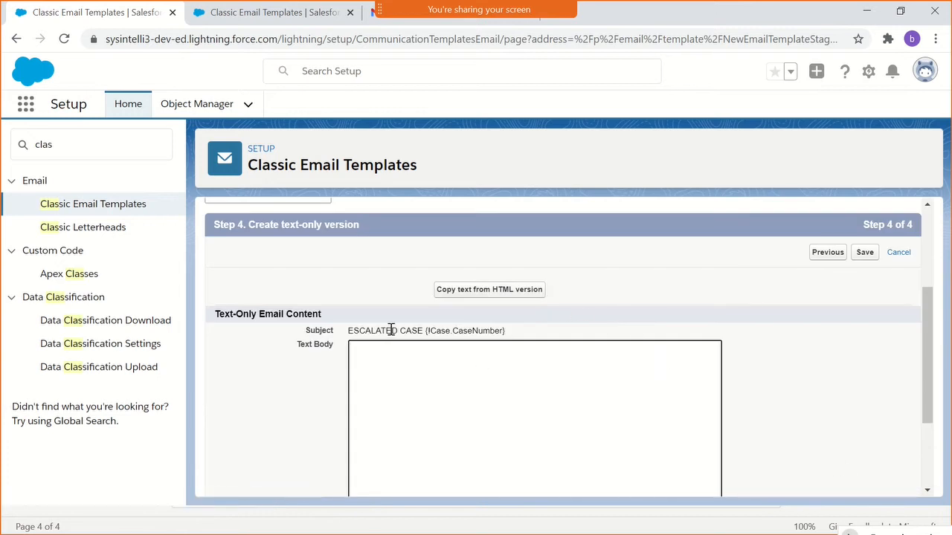
- Fill the text-only email body by copying the text from the HTML version, accepting the overwrite of existing text-version content
scroll(383, 327, "down", 2)
scroll(329, 328, "up", 2)
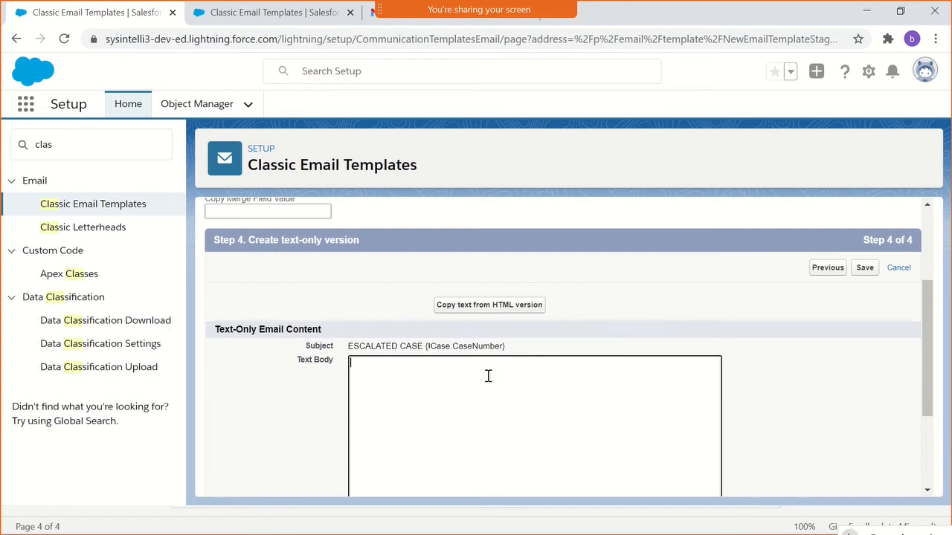
left_click(513, 307)
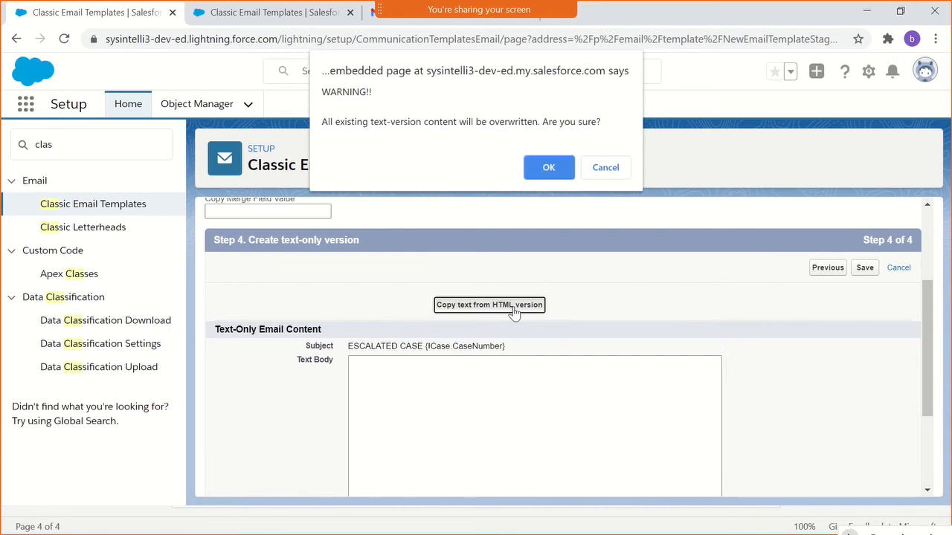
left_click(559, 166)
scroll(520, 301, "down", 3)
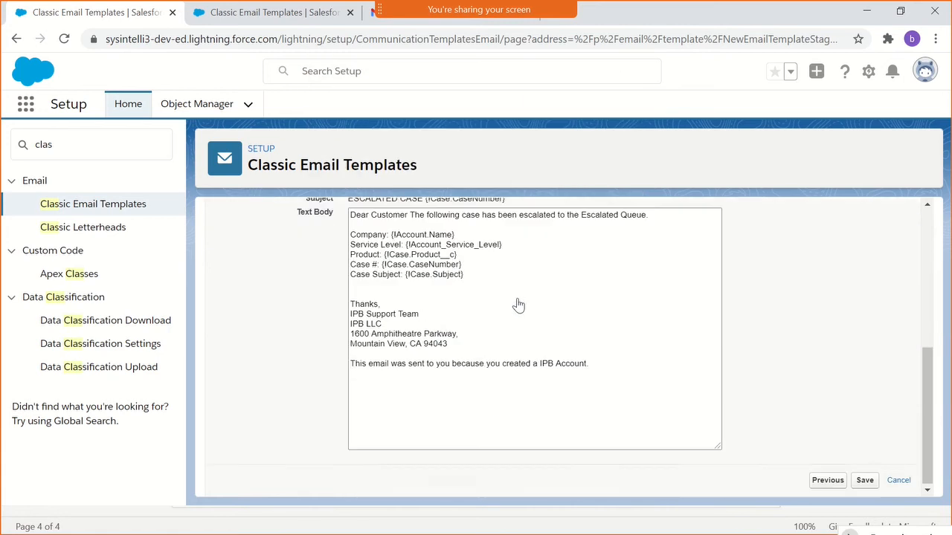
- Insert two blank lines between "IPB Support Team" and "IPB LLC" in the text body
scroll(477, 313, "up", 1)
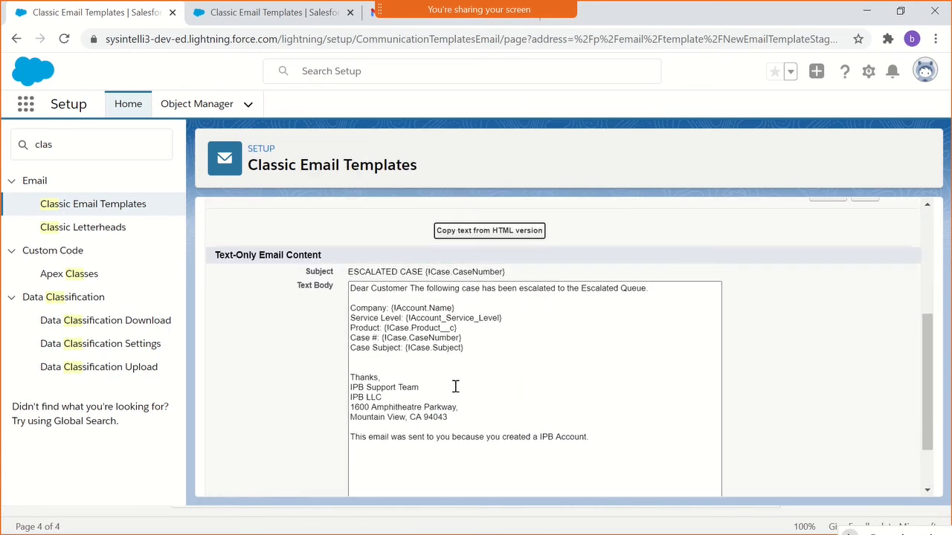
left_click(423, 388)
key("Return")
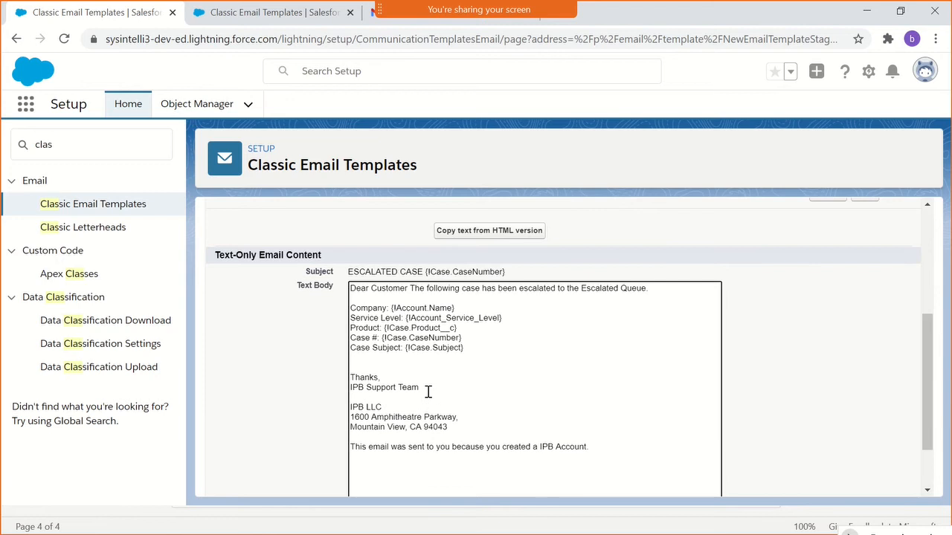
key("Return")
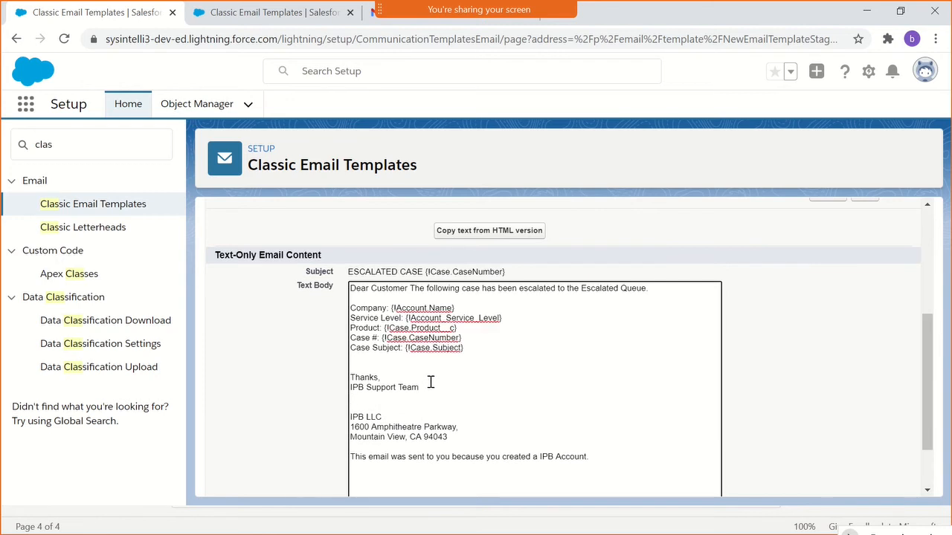
- Put the greeting "Dear Customer," on its own line with a blank line before the escalation sentence, and save the template
left_click(409, 288)
type(",")
key("Return")
key("Return")
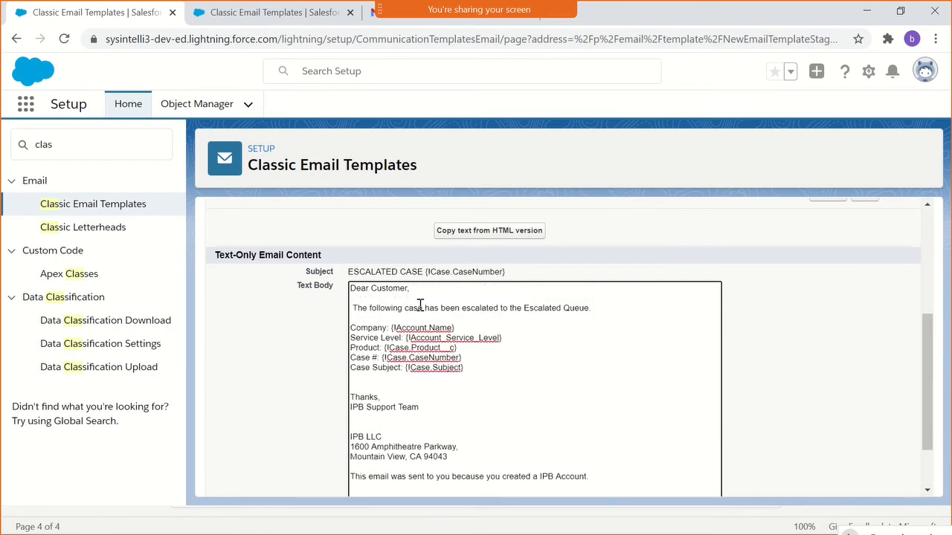
scroll(471, 365, "down", 1)
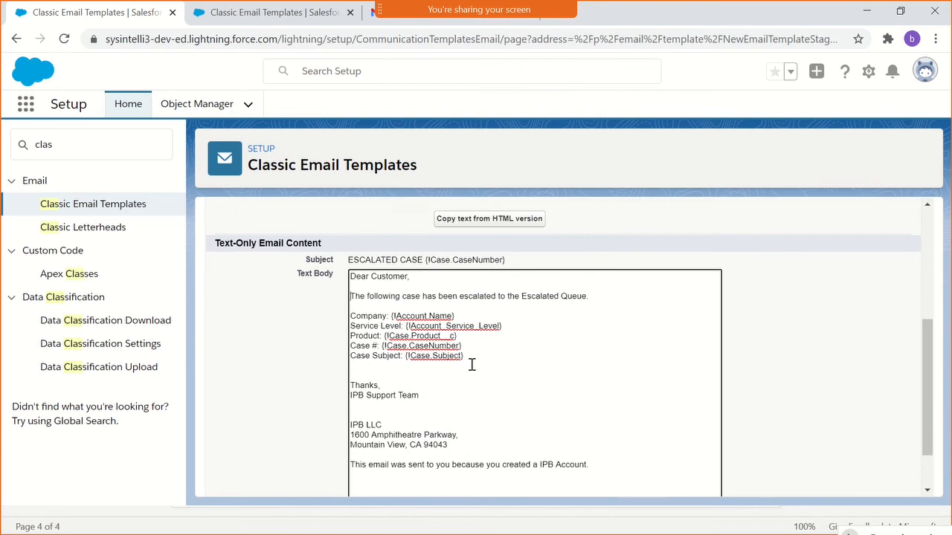
left_click(862, 481)
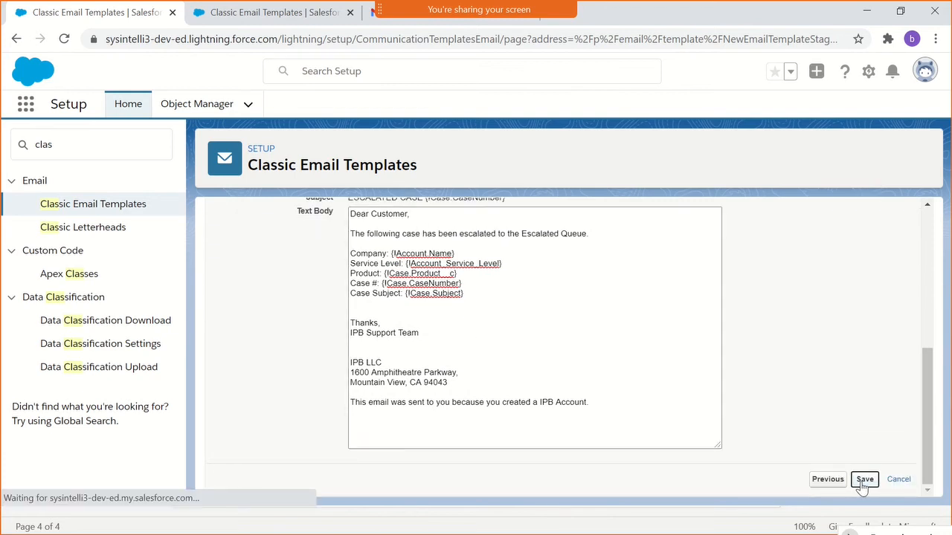
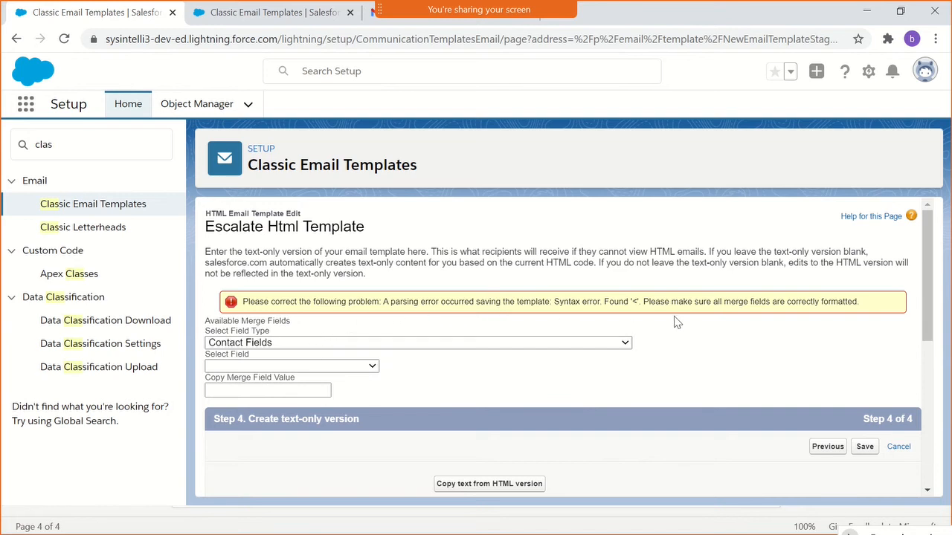
- Go back to the HTML version of the template and check its content sections from the subject to the footer
scroll(677, 321, "down", 10)
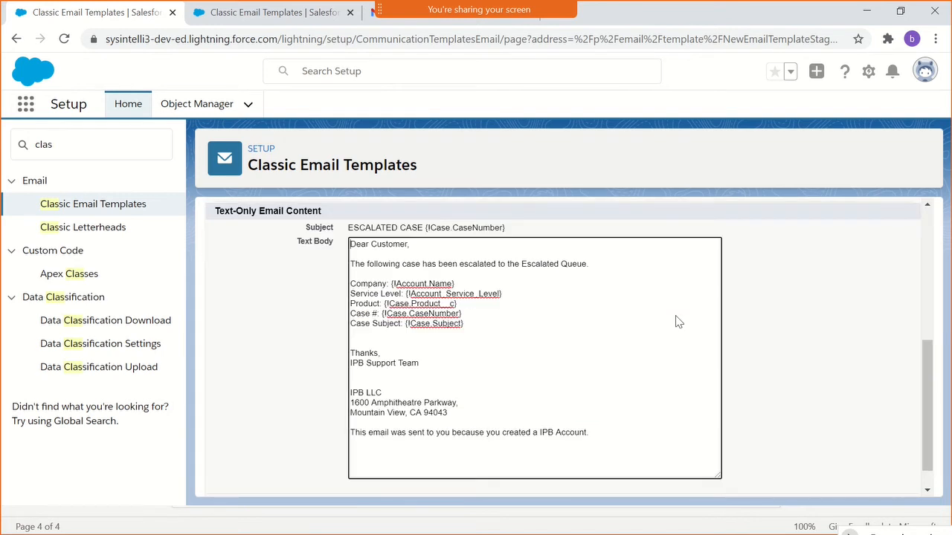
scroll(675, 315, "down", 1)
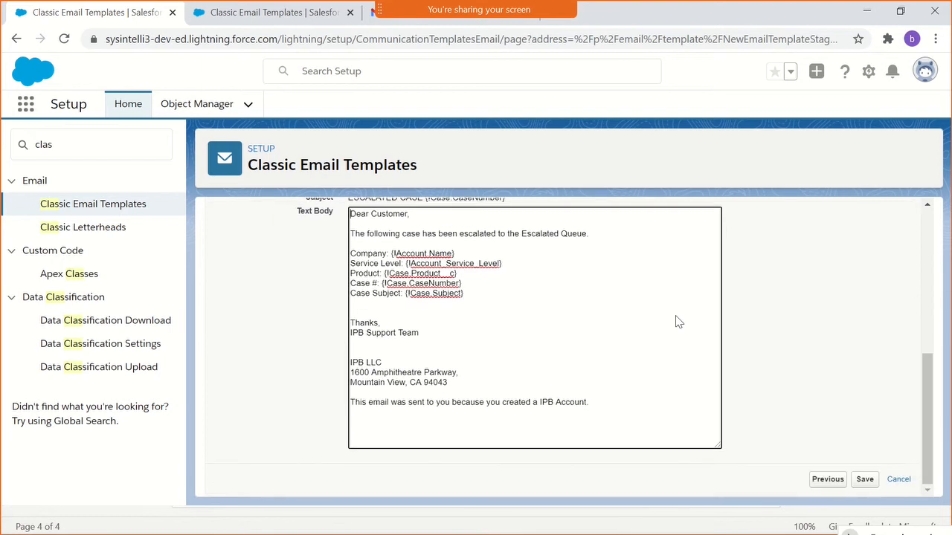
left_click(813, 480)
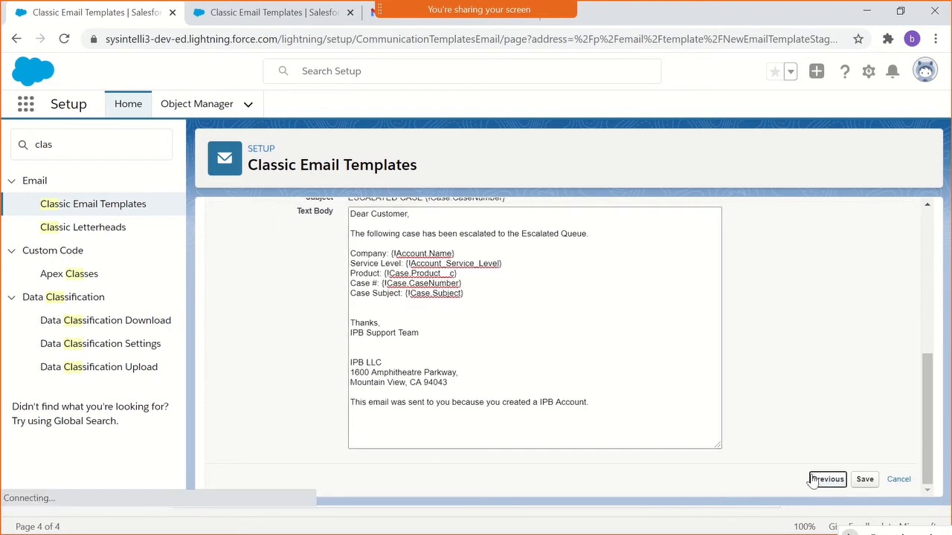
scroll(357, 246, "down", 5)
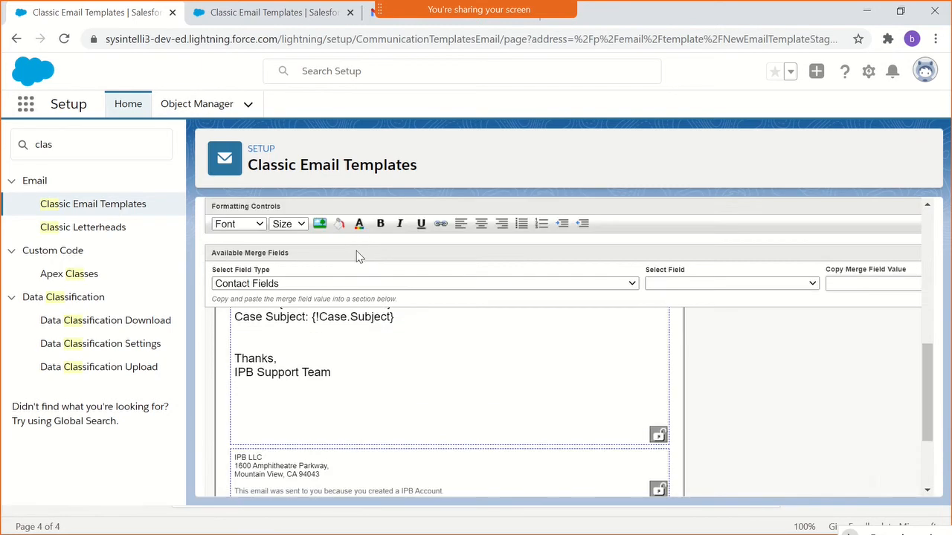
scroll(392, 361, "down", 3)
scroll(375, 396, "up", 5)
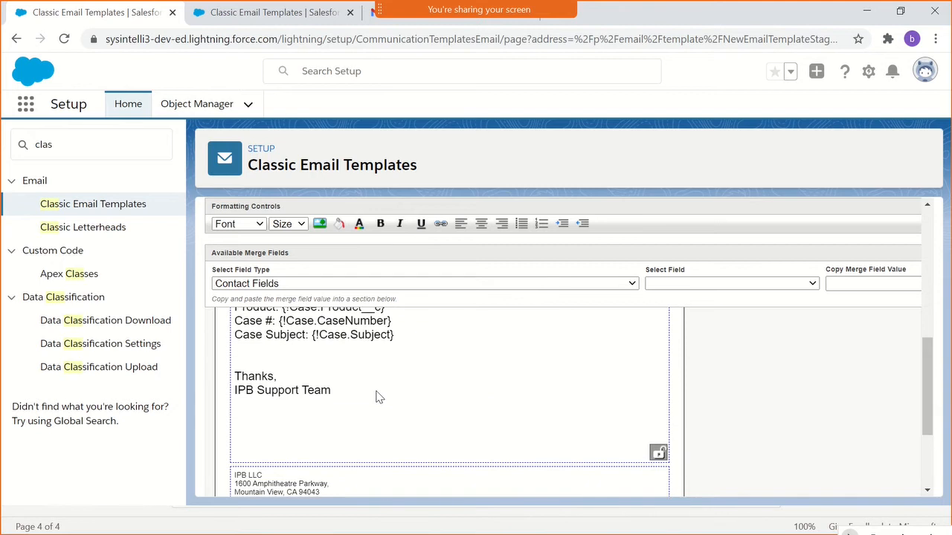
scroll(379, 397, "up", 1)
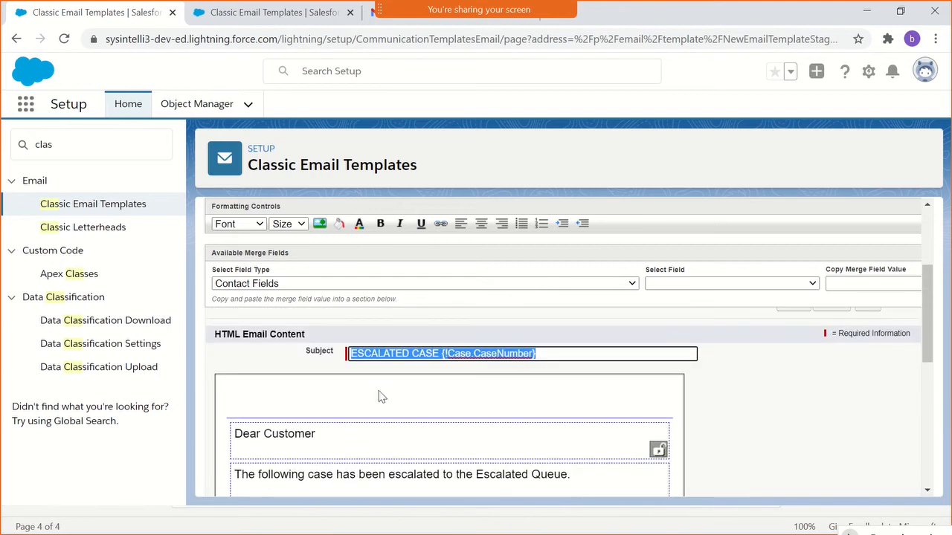
scroll(378, 394, "down", 5)
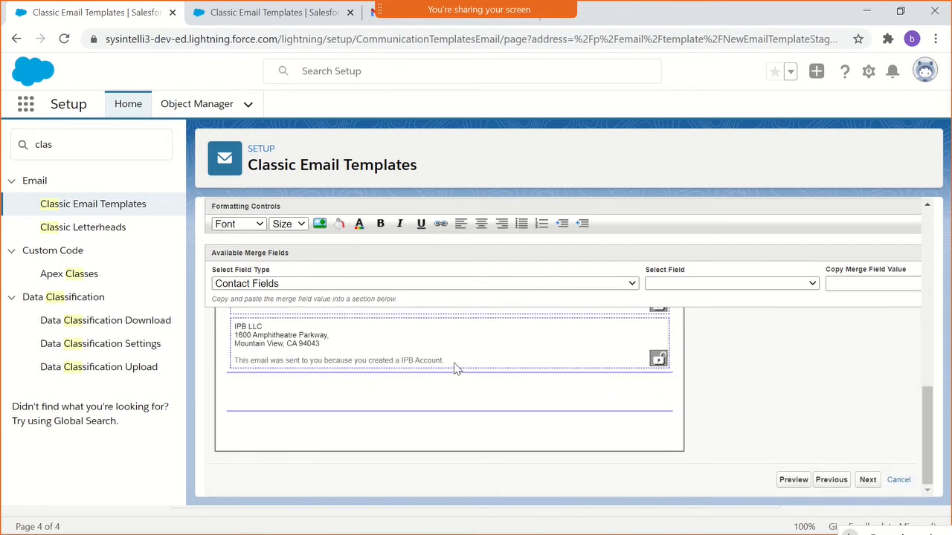
- Cut all the IPB LLC address and account notice text from the footer section of the HTML version
left_click_drag(457, 365, 238, 326)
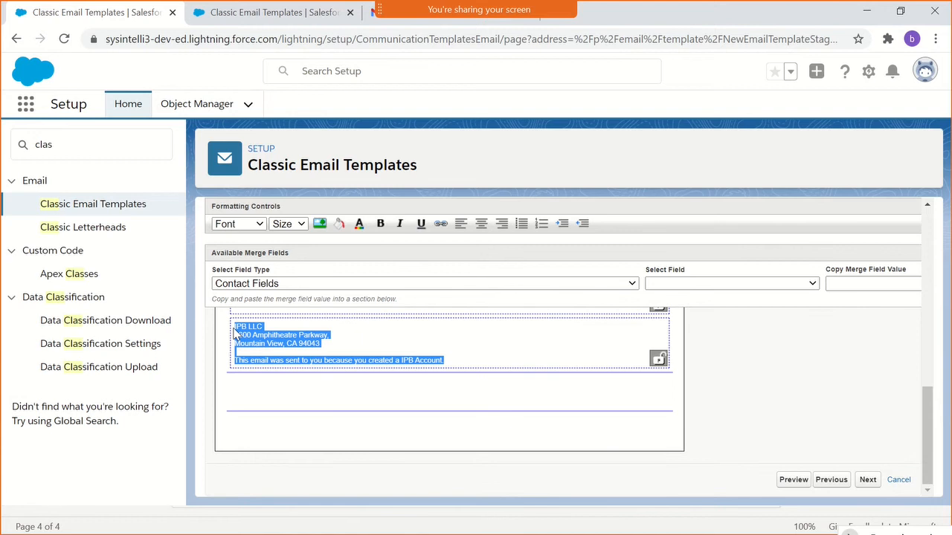
left_click(235, 332)
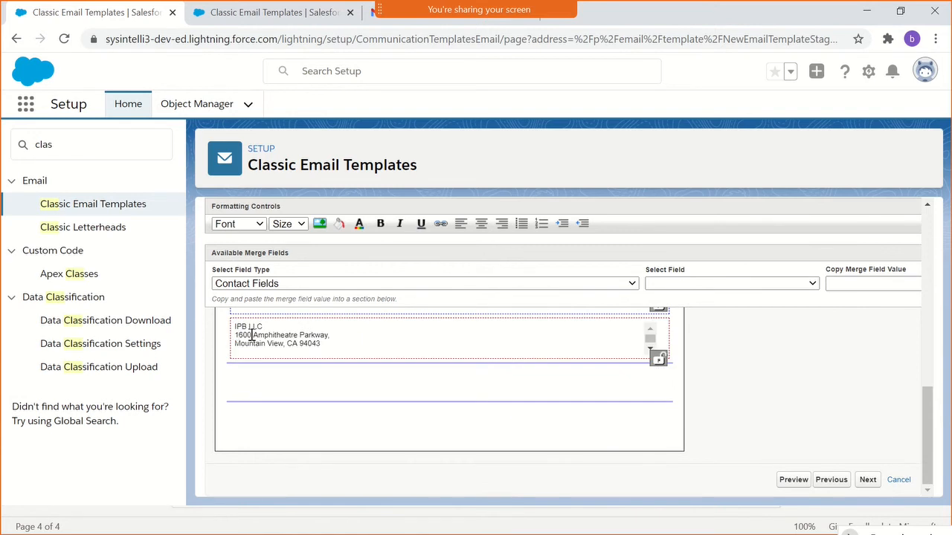
left_click(311, 345)
key("ctrl+a")
key("BackSpace")
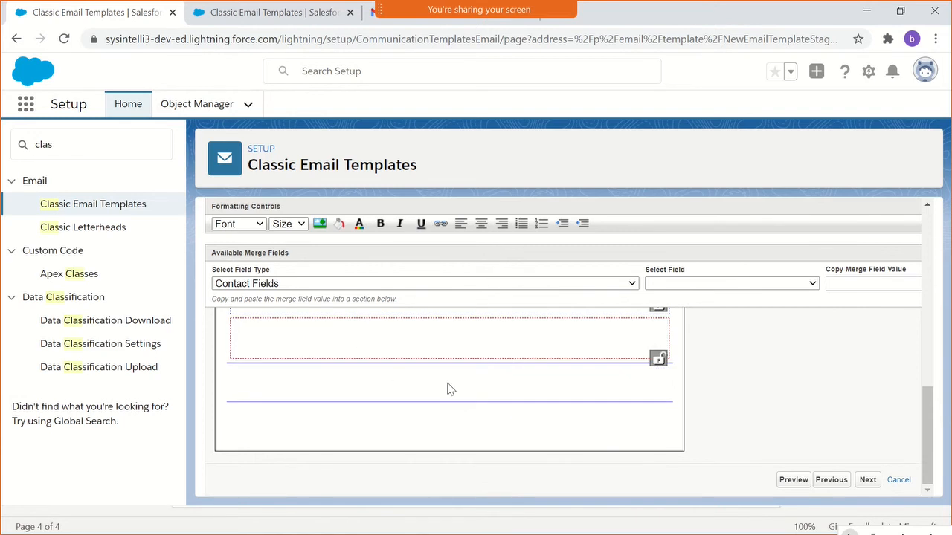
- Continue to the text-only version and try to save the template with its existing text body
left_click(867, 480)
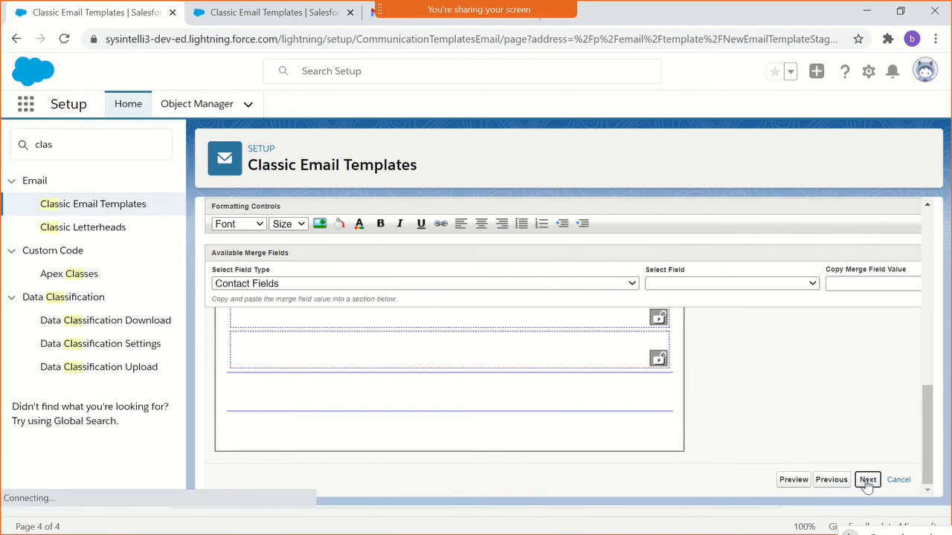
scroll(538, 402, "down", 3)
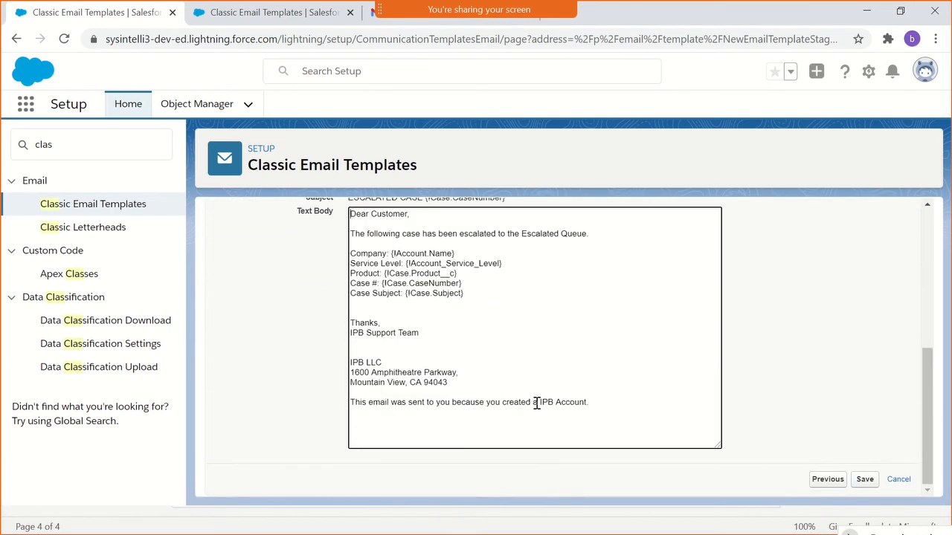
left_click(863, 481)
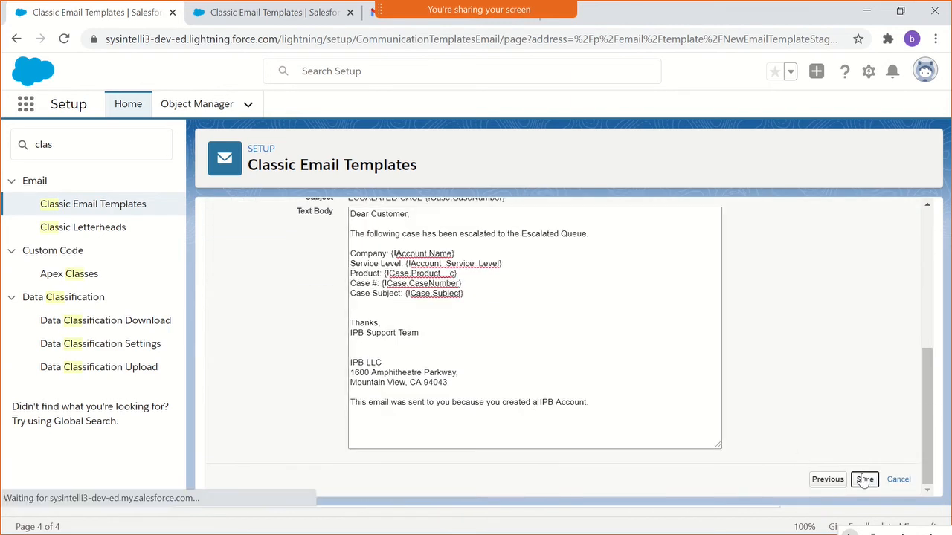
scroll(860, 476, "down", 3)
scroll(622, 395, "down", 3)
left_click(624, 396)
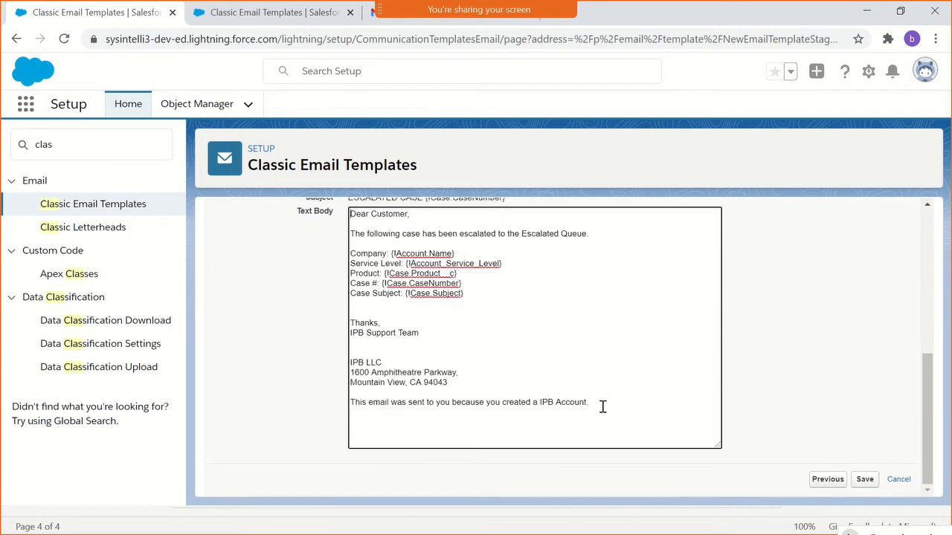
- Refill the text body by copying the text from the HTML version, accept the overwrite, and try to save the template
scroll(550, 387, "up", 3)
left_click(502, 379)
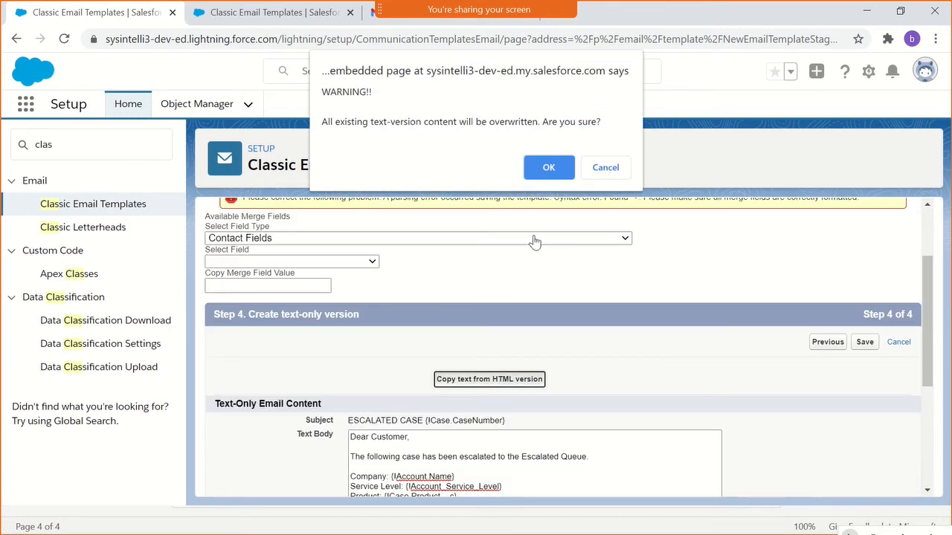
left_click(547, 171)
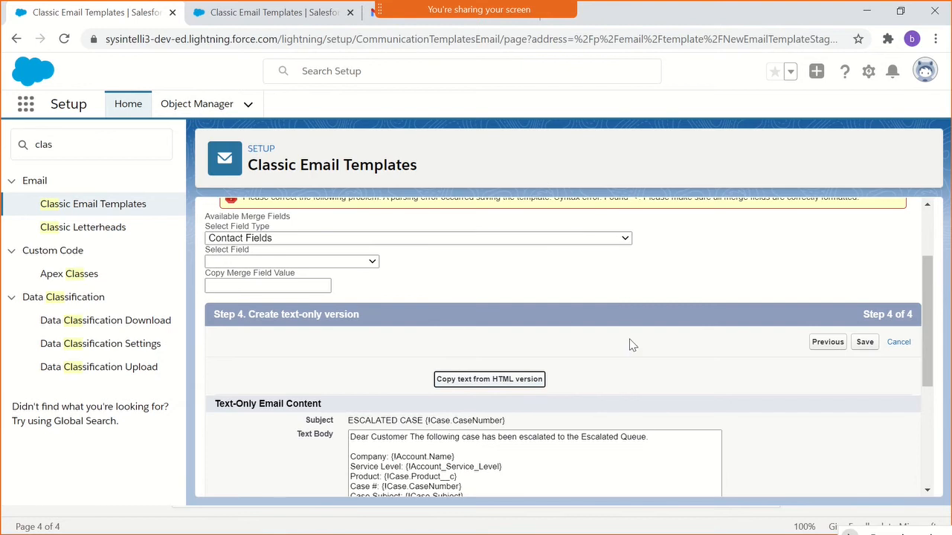
scroll(697, 382, "down", 3)
left_click(865, 480)
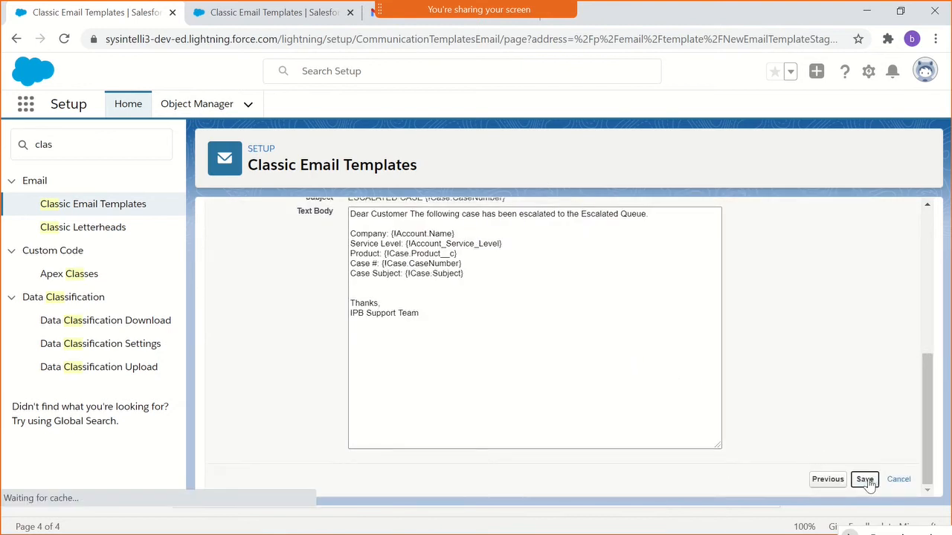
- Return to the HTML version and look over the subject, greeting, case details and emptied footer section
scroll(765, 425, "down", 3)
left_click(826, 253)
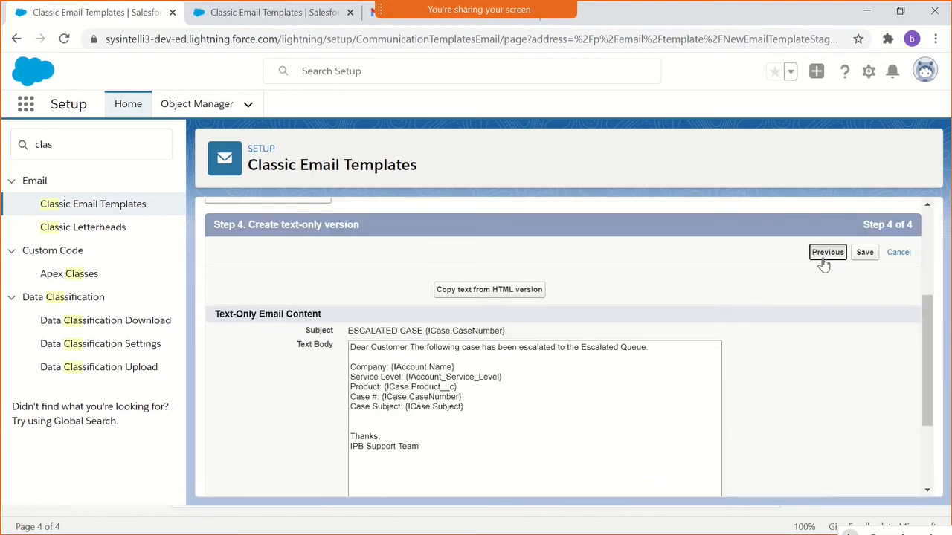
scroll(824, 265, "down", 10)
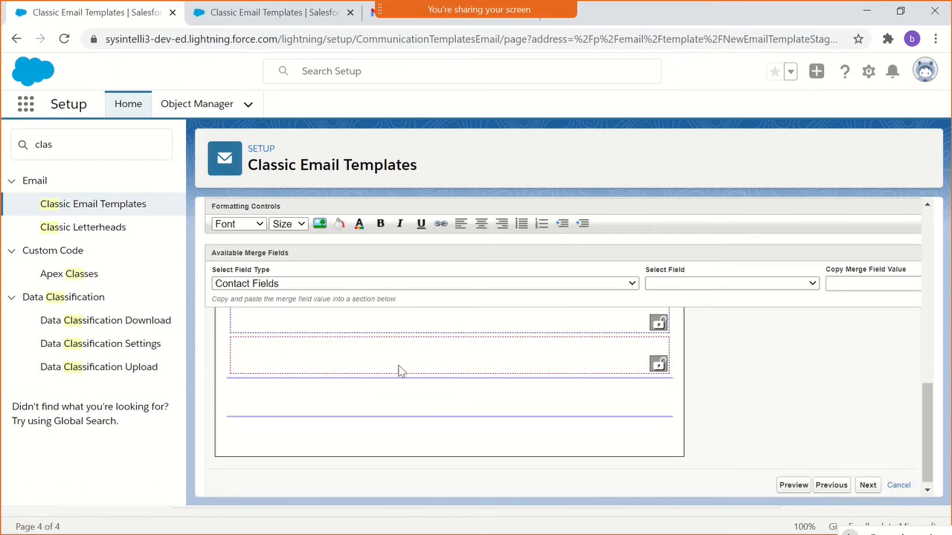
scroll(399, 370, "up", 5)
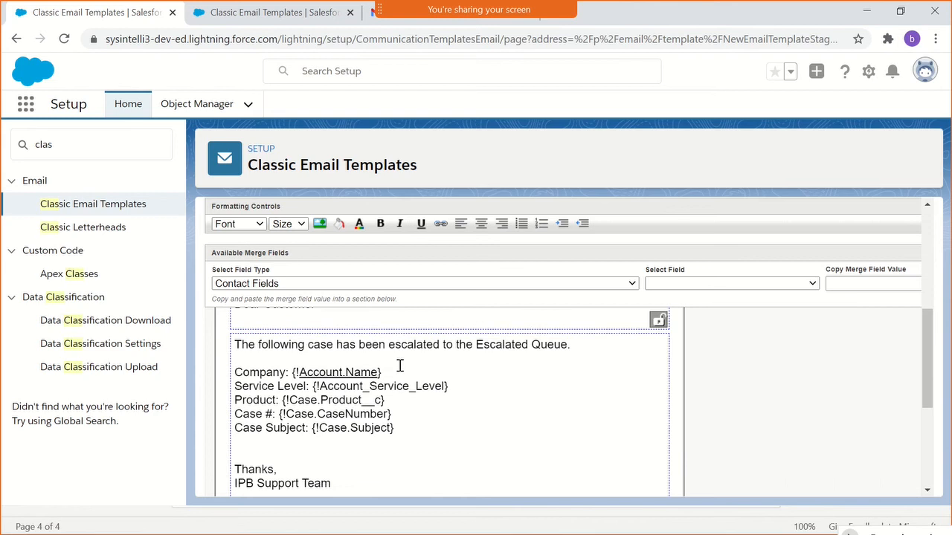
scroll(399, 366, "up", 3)
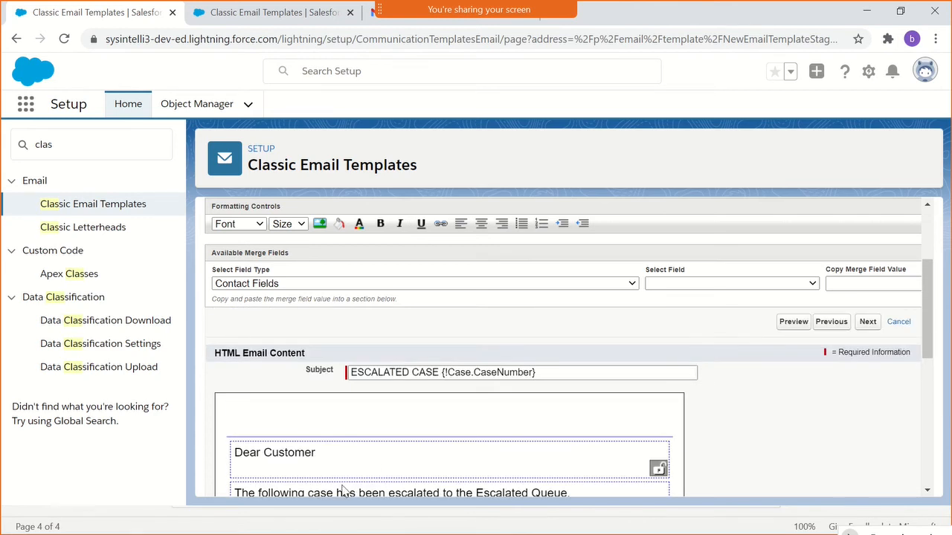
scroll(335, 491, "down", 2)
- Switch to Notepad++ and paste the cut footer text into a new document
key("alt+Tab")
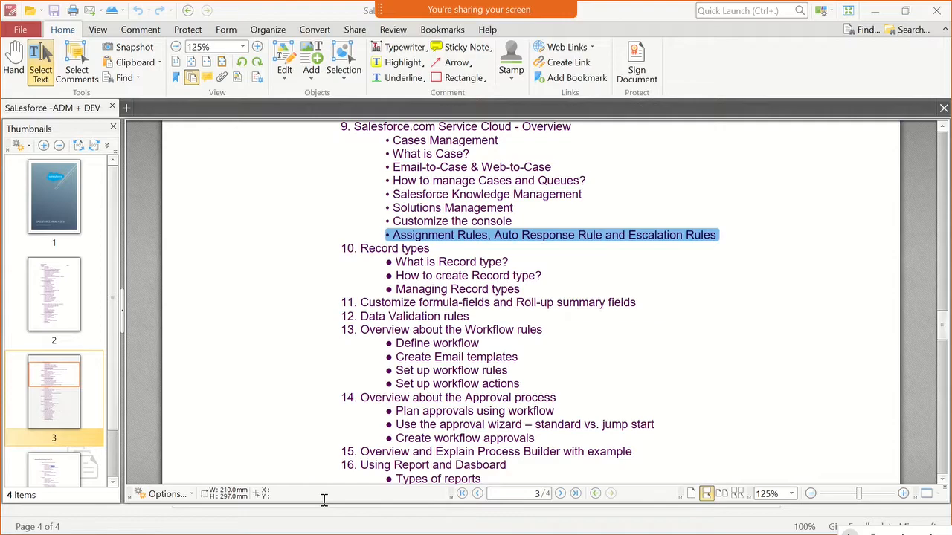
key("super")
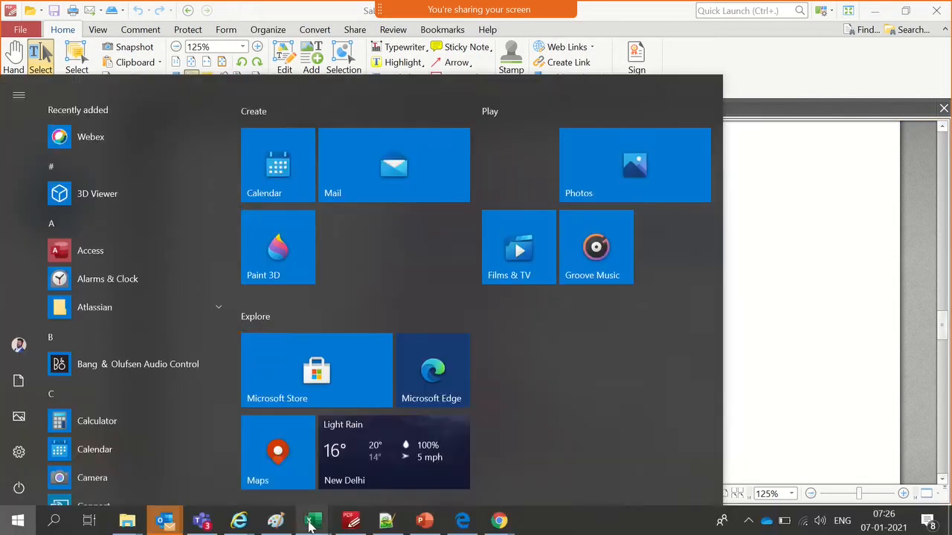
left_click(276, 521)
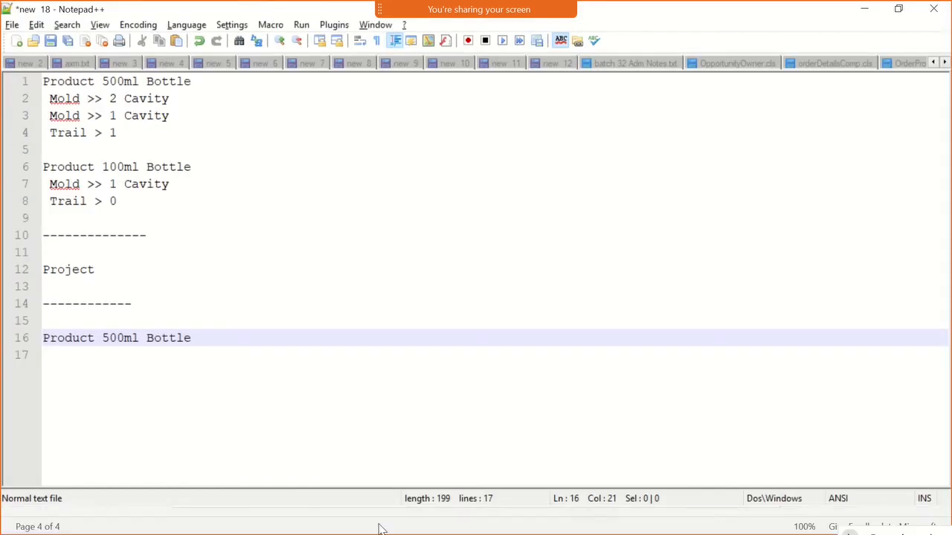
left_click(365, 402)
key("Tab")
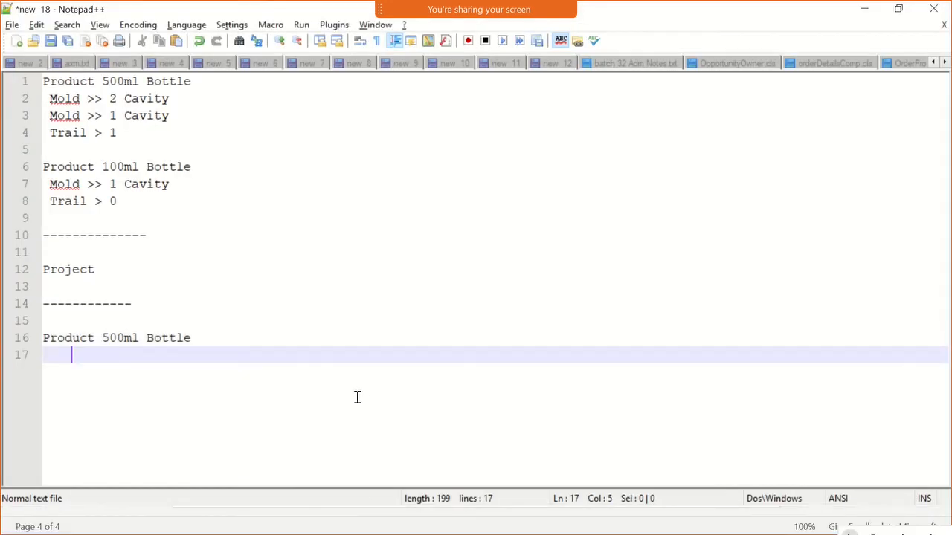
key("ctrl+n")
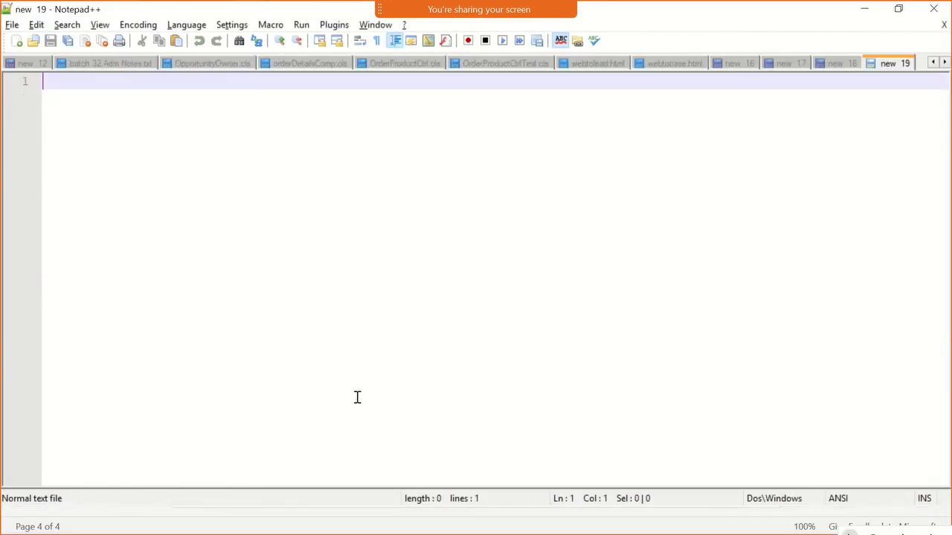
key("ctrl+v")
- Switch back to the Salesforce template in Chrome and cut the whole body section text, from the escalation sentence to the IPB Support Team sign-off
key("alt+Tab")
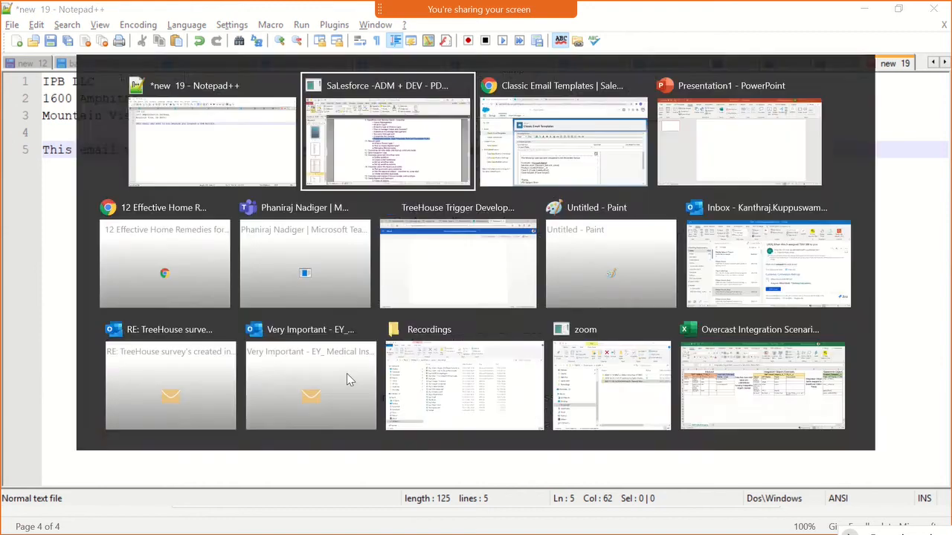
key("alt+Tab")
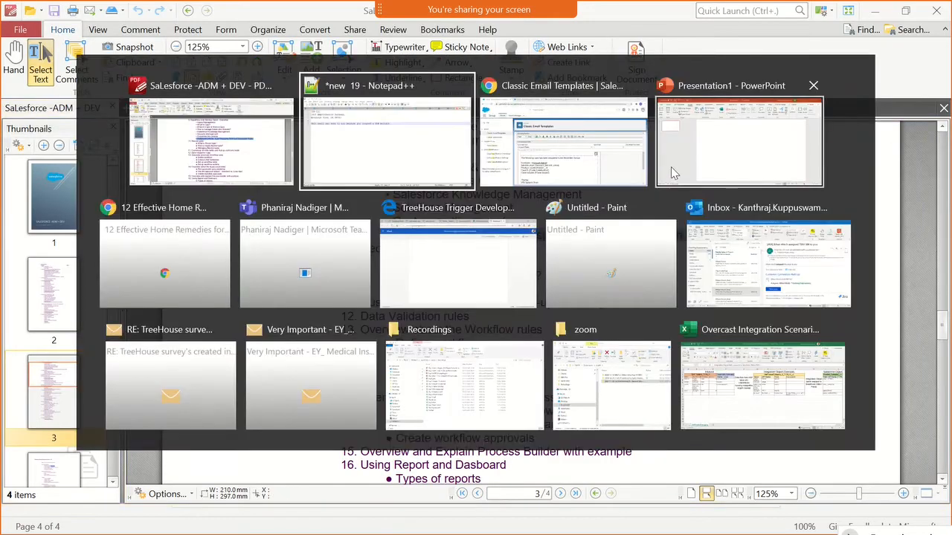
left_click(528, 175)
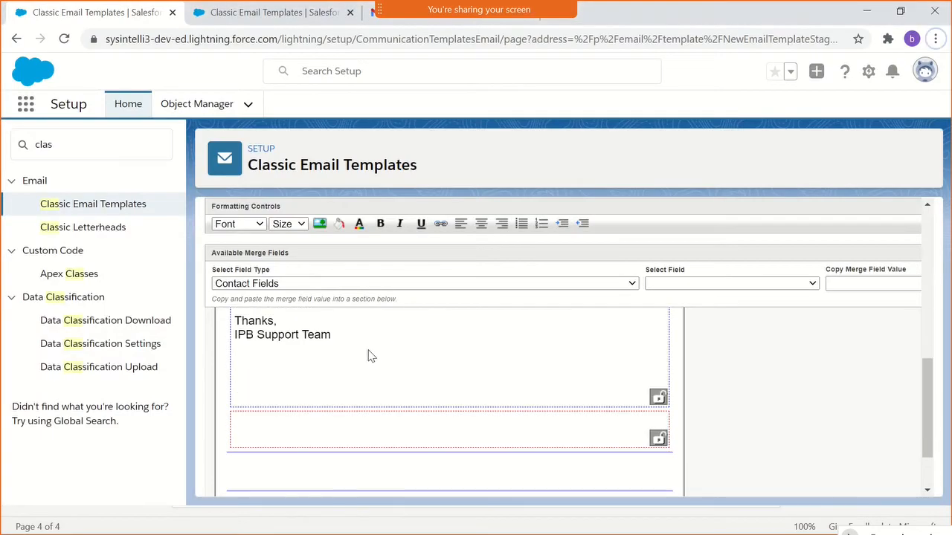
scroll(357, 365, "up", 2)
scroll(348, 444, "down", 1)
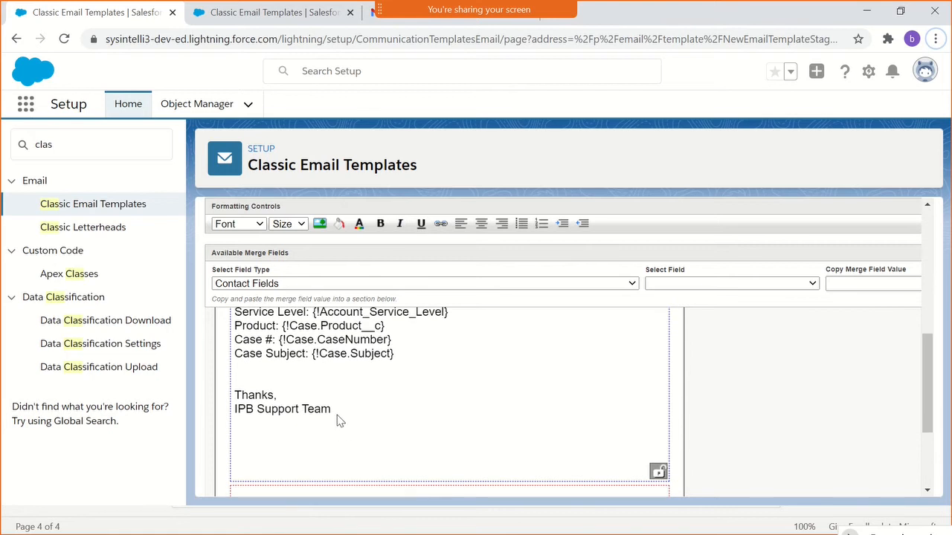
left_click_drag(337, 421, 236, 349)
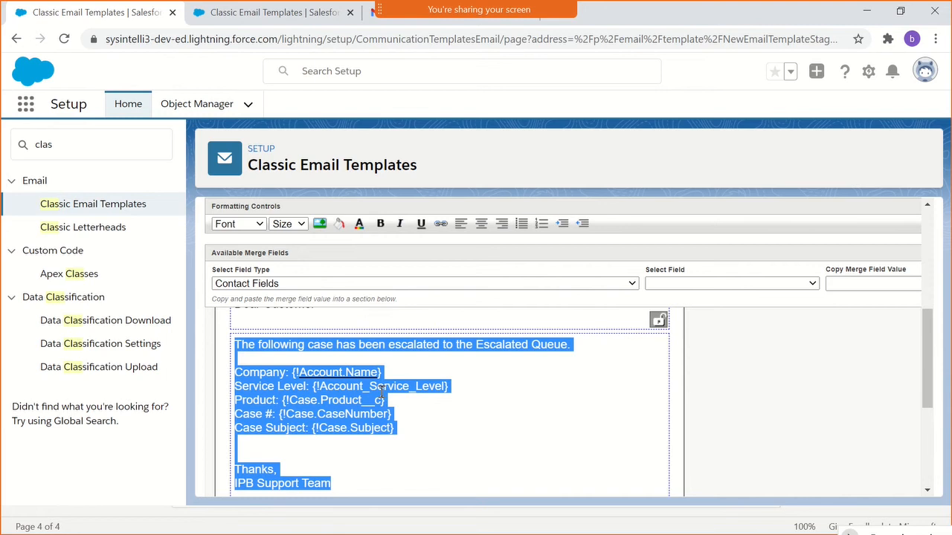
scroll(382, 392, "down", 3)
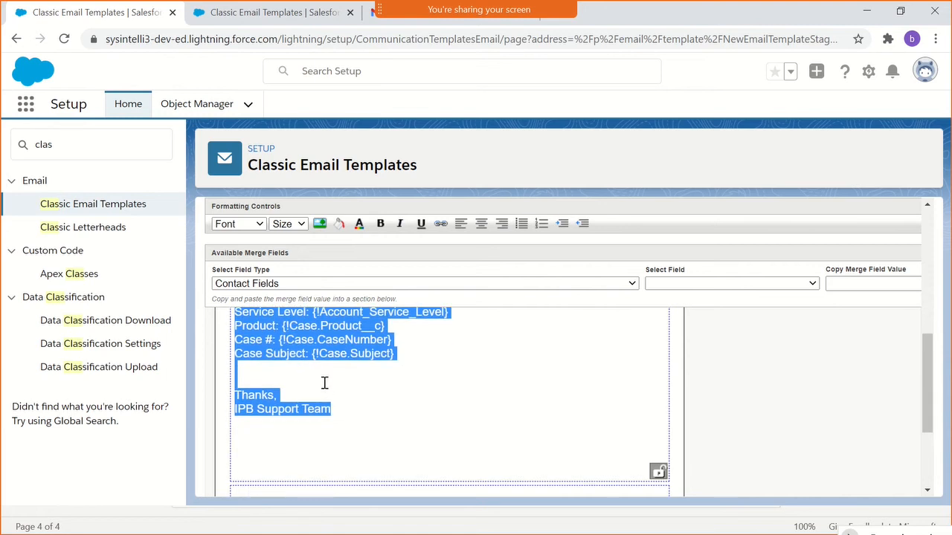
left_click(331, 361)
left_click_drag(359, 423, 232, 402)
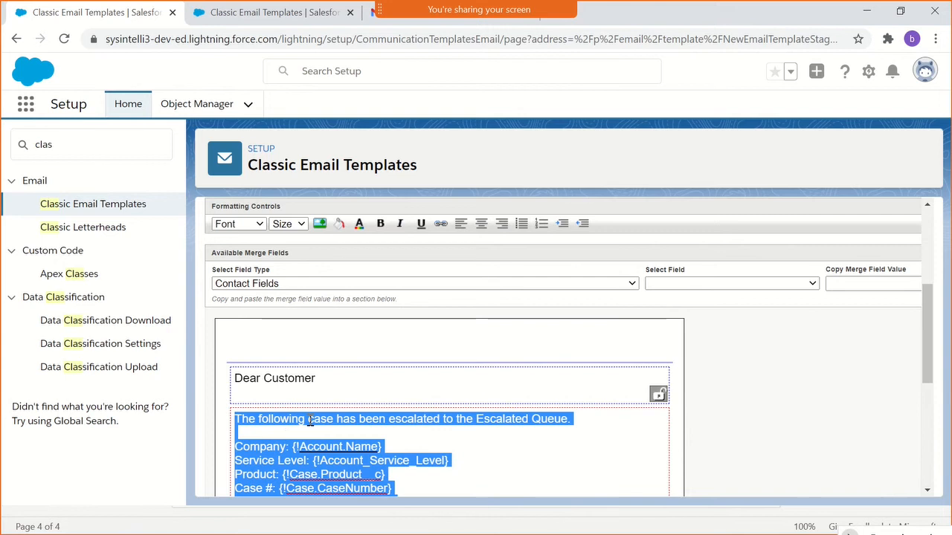
right_click(308, 422)
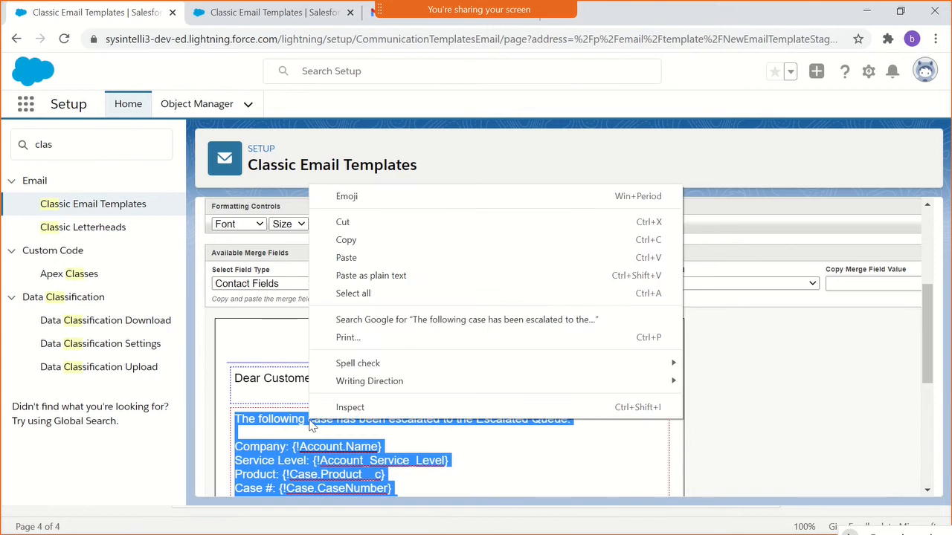
left_click(343, 223)
- Delete the "Dear Customer" greeting from the section above the emptied body of the HTML version
left_click_drag(325, 384, 231, 389)
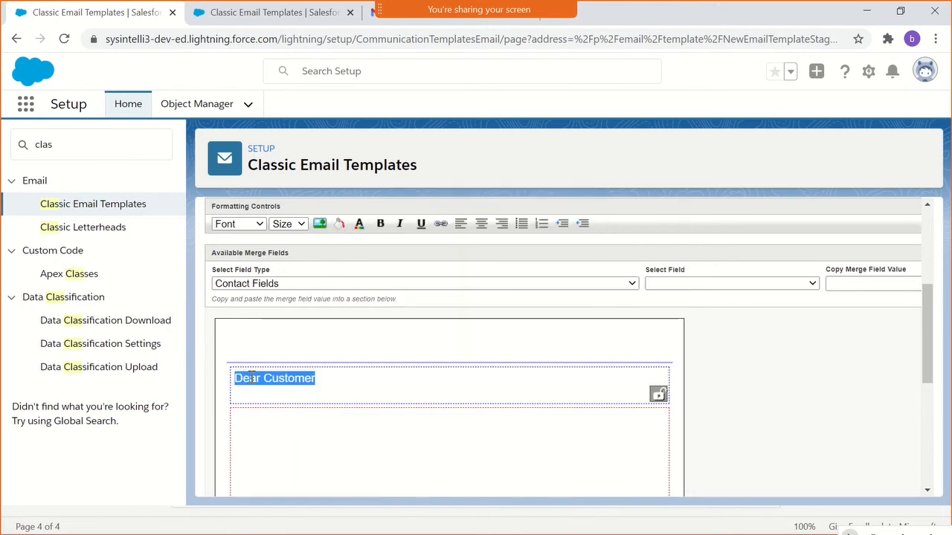
left_click(324, 384)
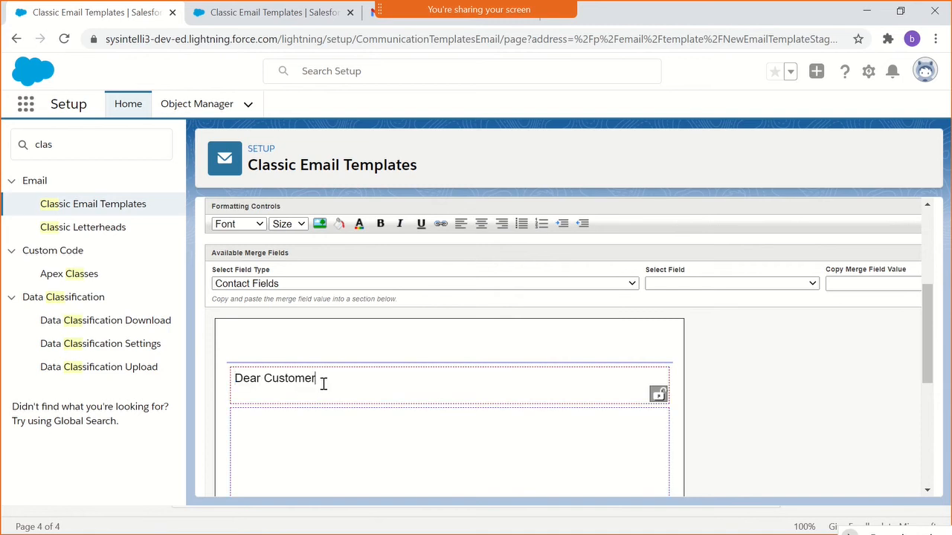
key("BackSpace")
key("BackSpace")
key("BackSpace")
key("BackSpace")
key("BackSpace")
key("BackSpace")
key("BackSpace")
key("BackSpace")
key("BackSpace")
key("BackSpace")
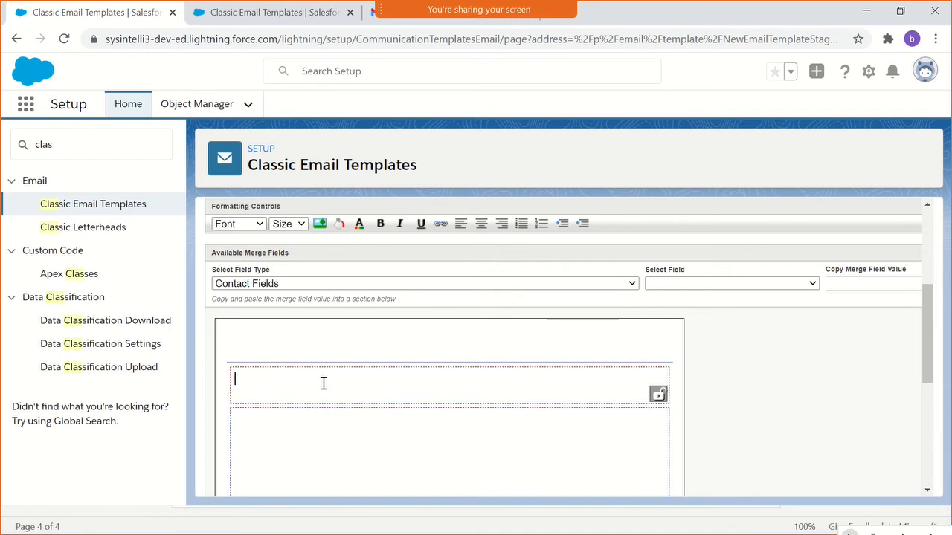
- Continue to the text-only version, overwrite its text body with the text from the HTML version, and save the template
scroll(327, 384, "down", 5)
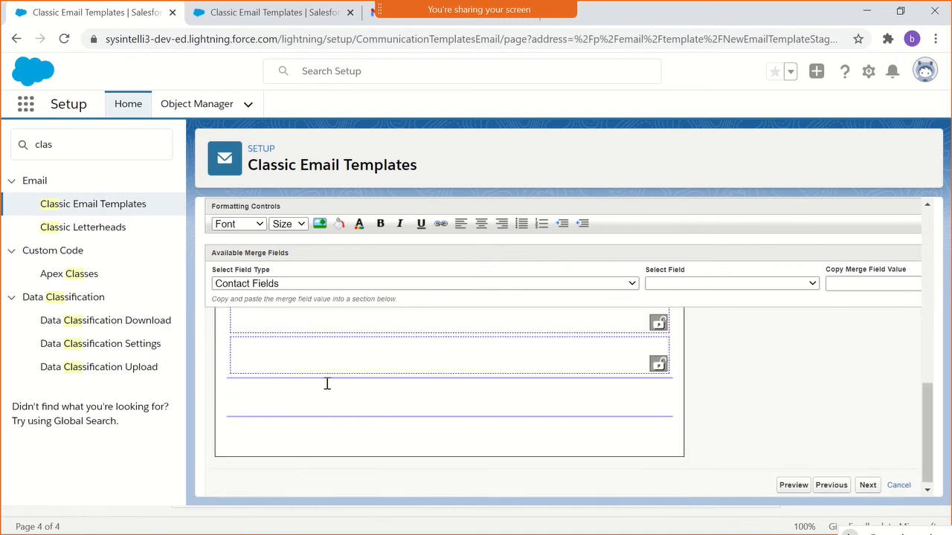
left_click(869, 491)
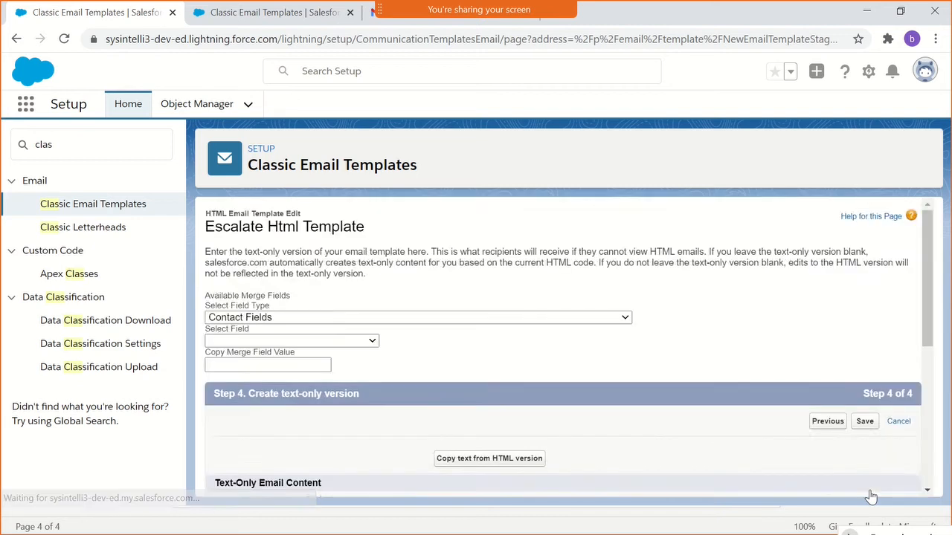
scroll(855, 483, "down", 4)
left_click(445, 289)
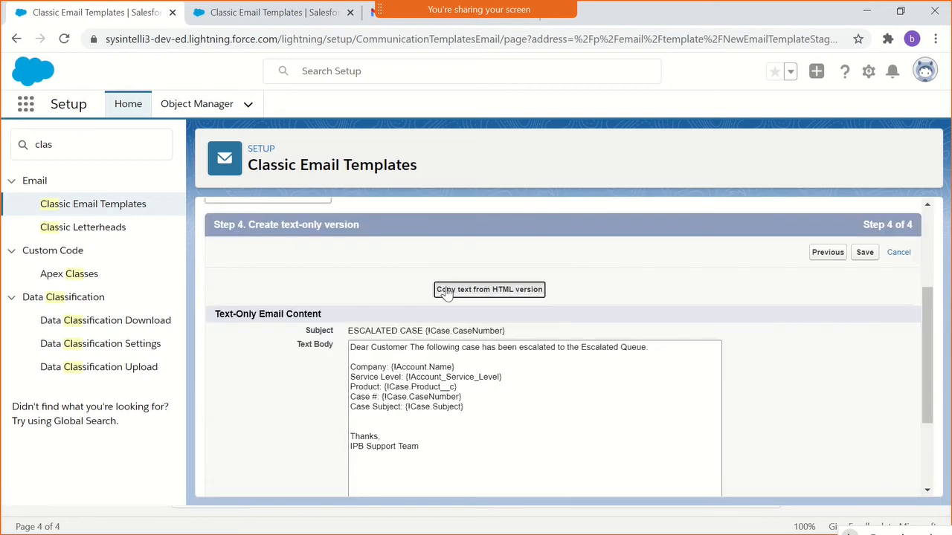
left_click(547, 165)
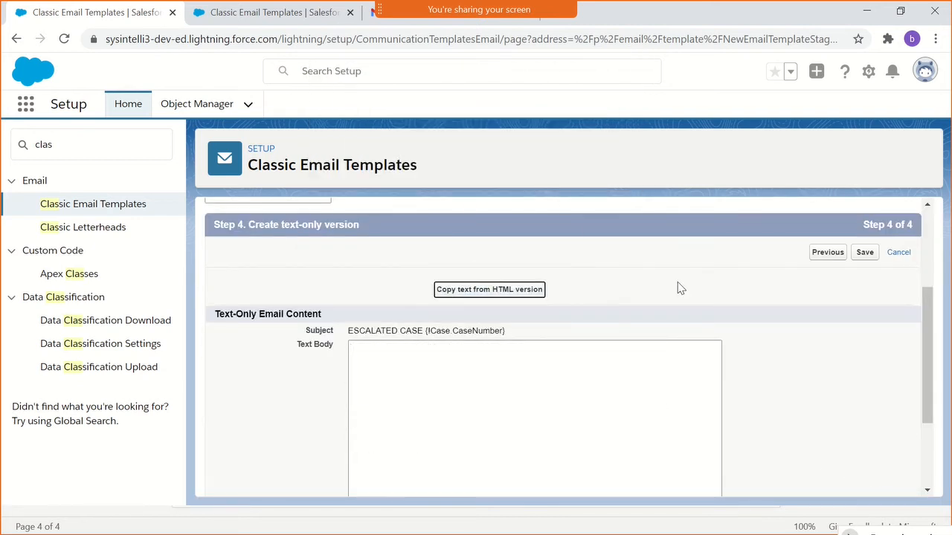
scroll(777, 354, "down", 3)
left_click(863, 479)
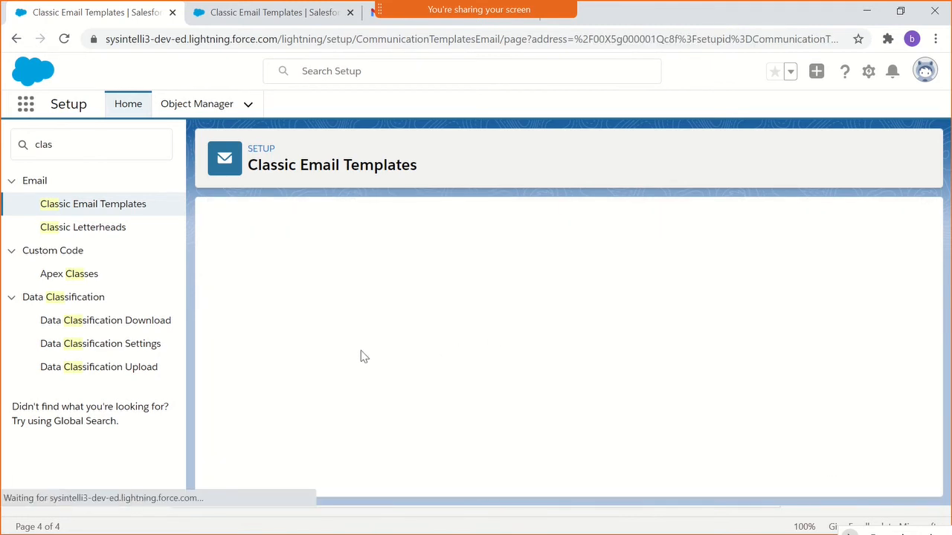
- Reopen the template's HTML version for editing and paste the cut case-escalation text into the body section
scroll(435, 343, "down", 4)
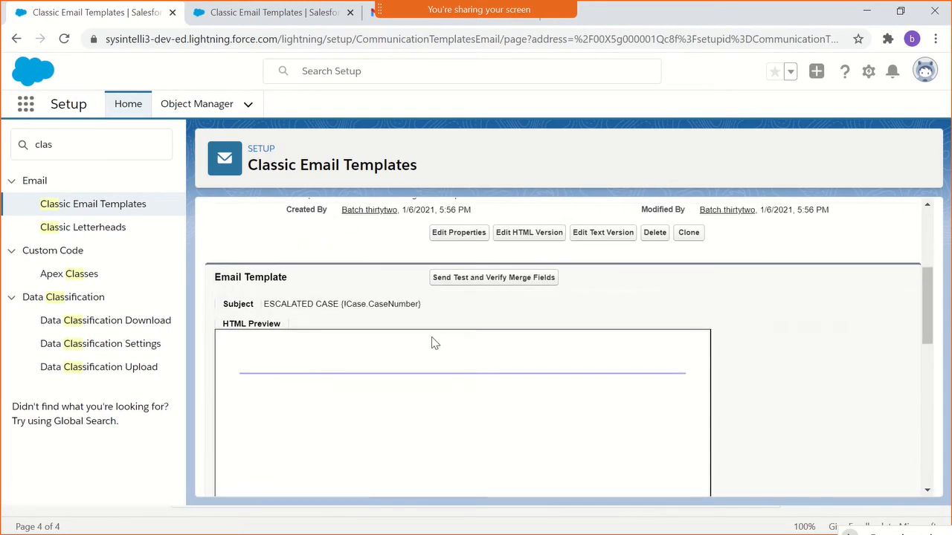
left_click(510, 234)
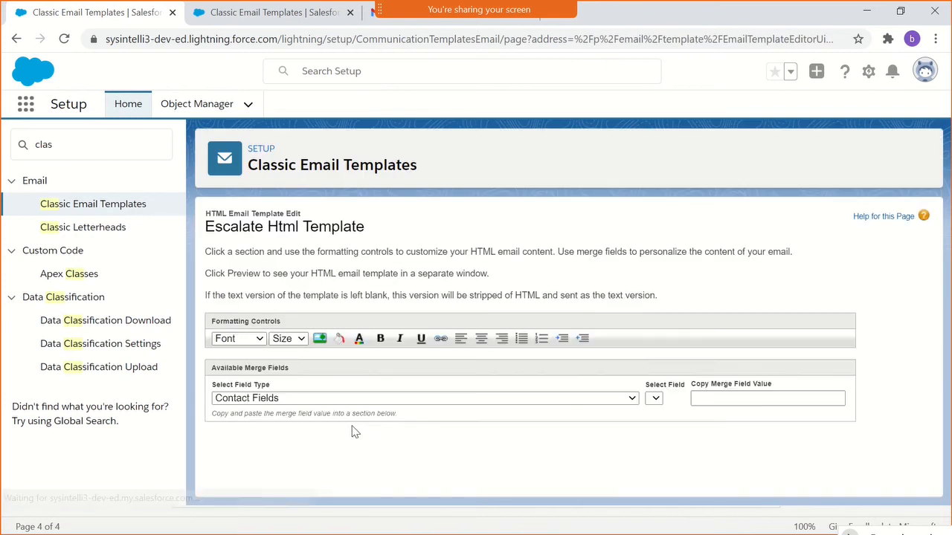
scroll(433, 384, "down", 2)
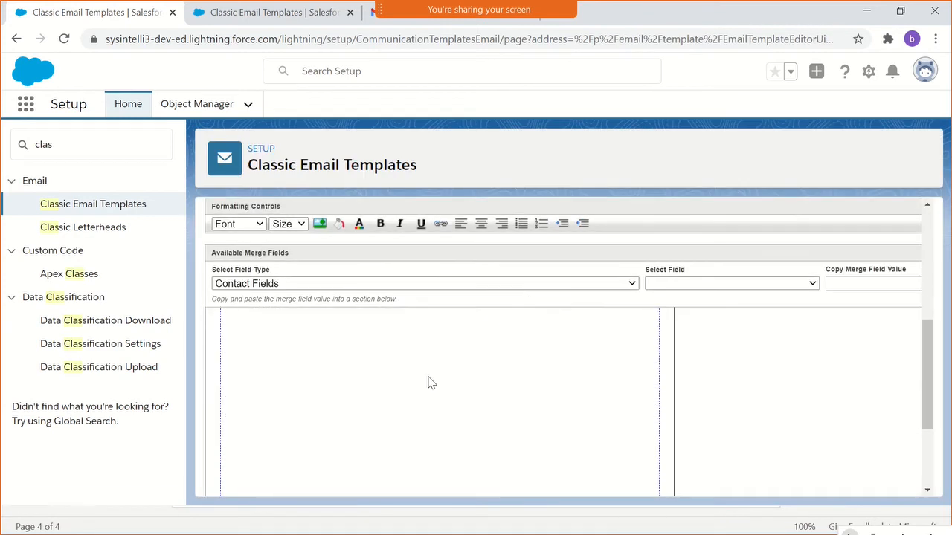
scroll(428, 384, "up", 1)
left_click(414, 391)
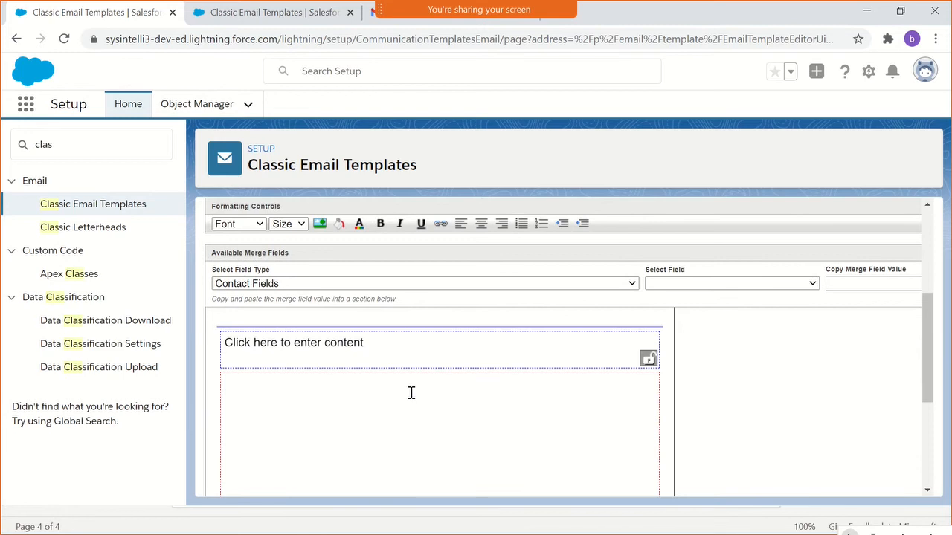
key("ctrl+v")
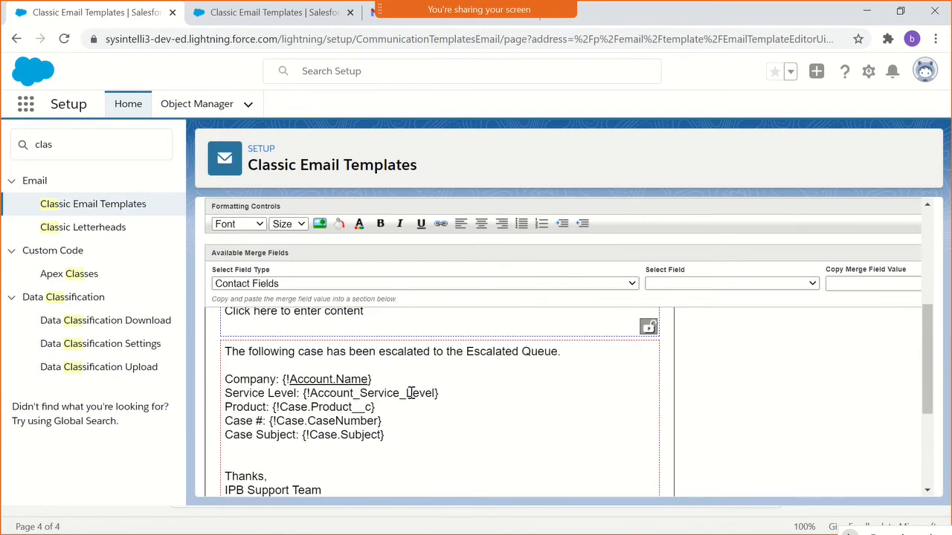
- Replace the placeholder in the greeting section above the body with "Dear "
scroll(411, 392, "up", 2)
left_click(379, 389)
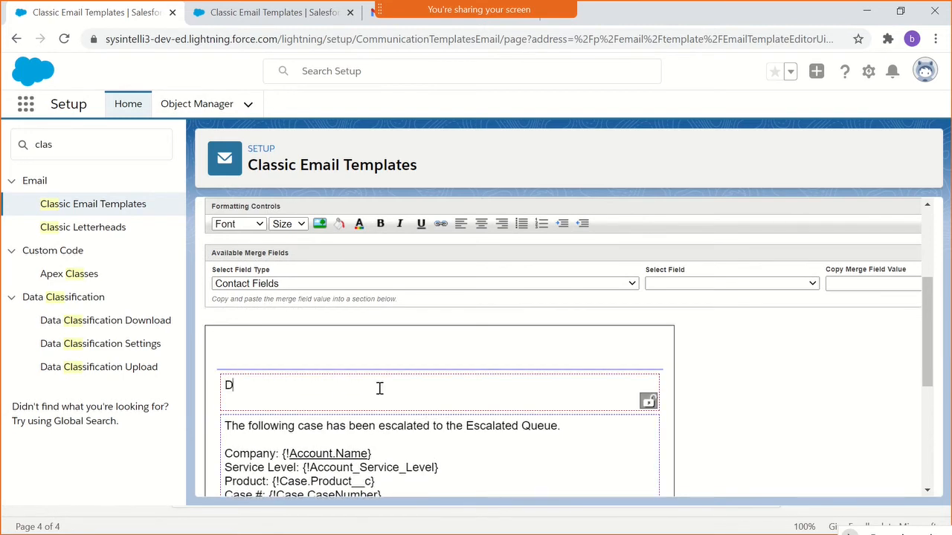
scroll(734, 426, "up", 2)
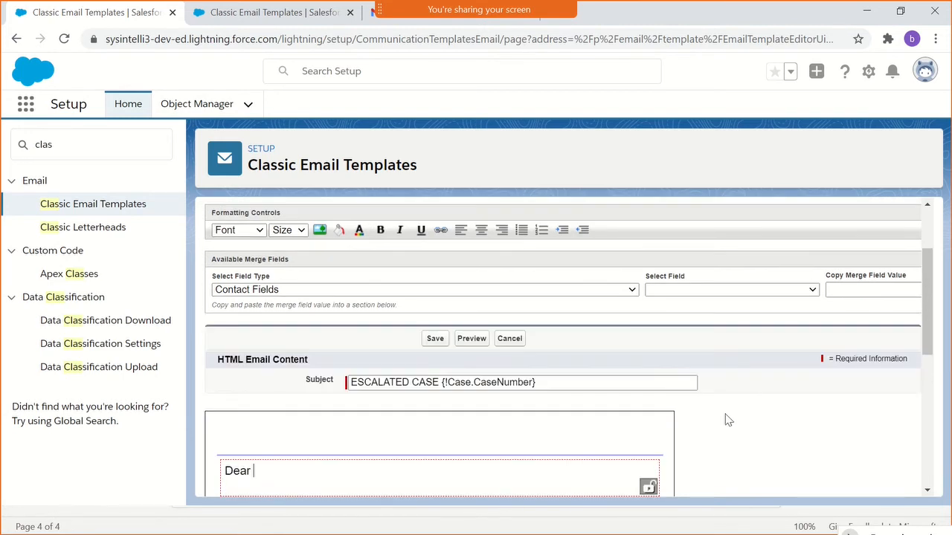
- Generate the merge field value for Web Name from the Case Fields type
scroll(429, 365, "up", 3)
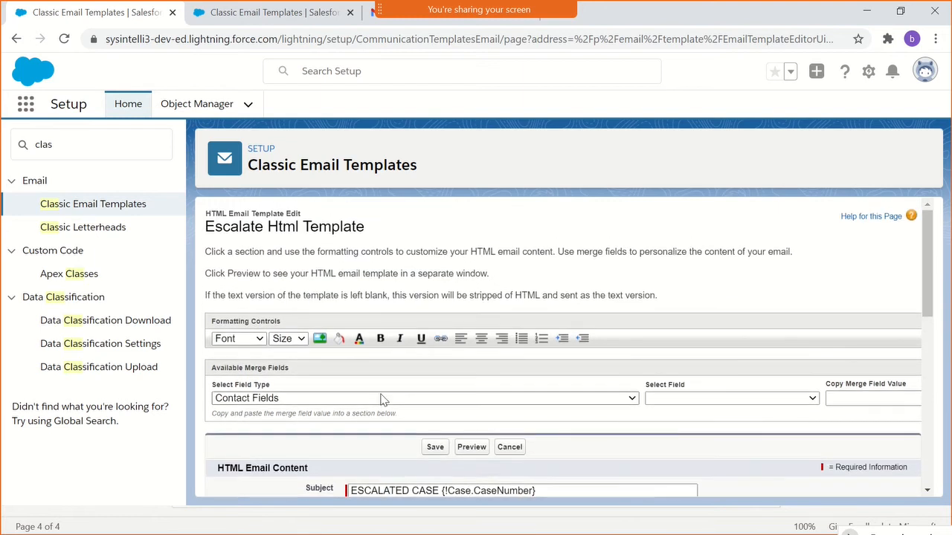
left_click(381, 399)
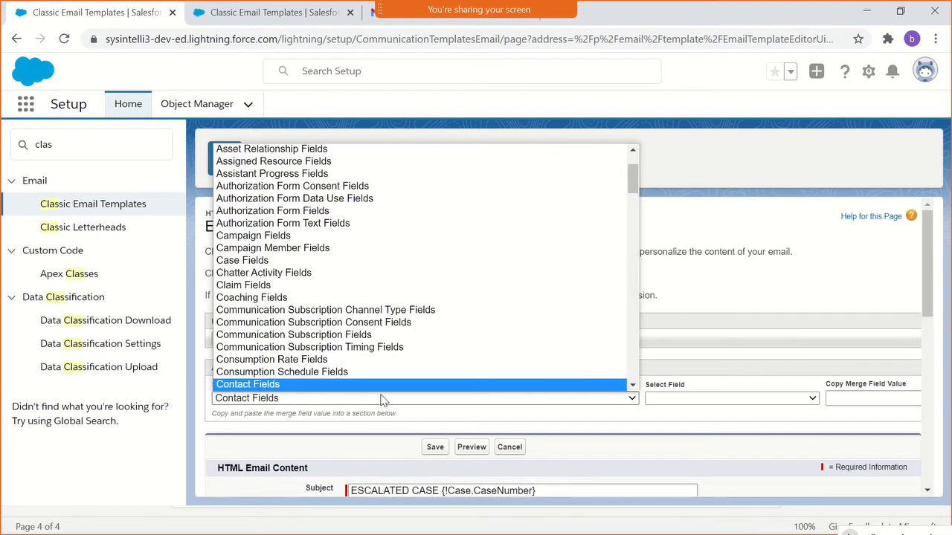
type("case")
key("Return")
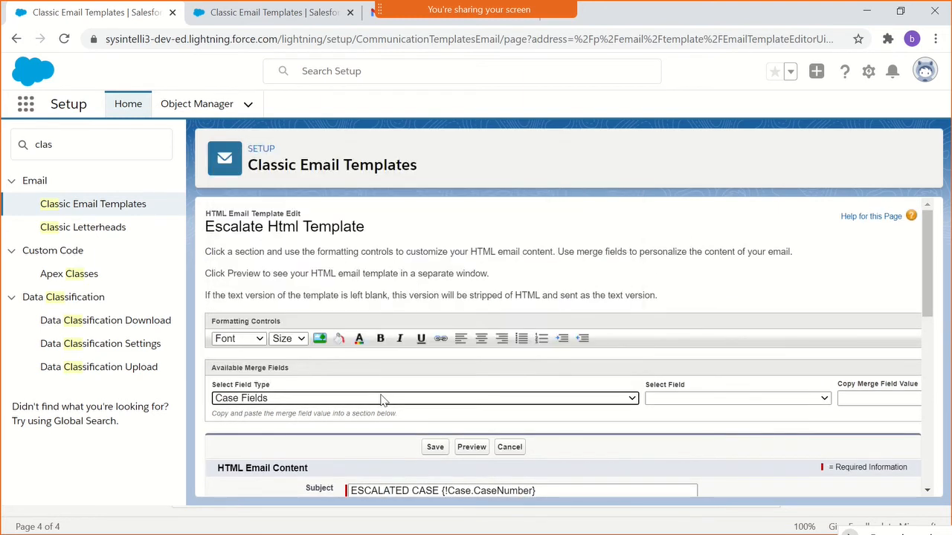
left_click(732, 402)
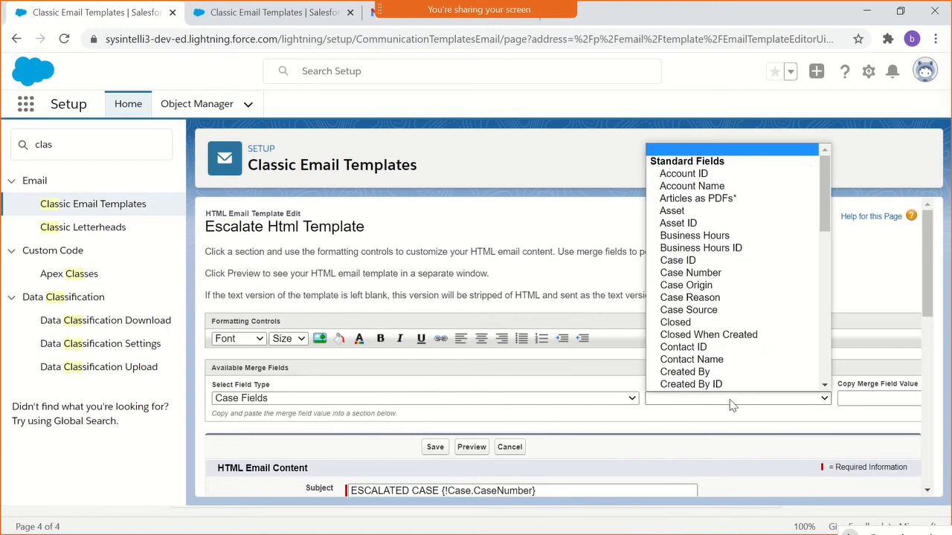
scroll(712, 312, "down", 4)
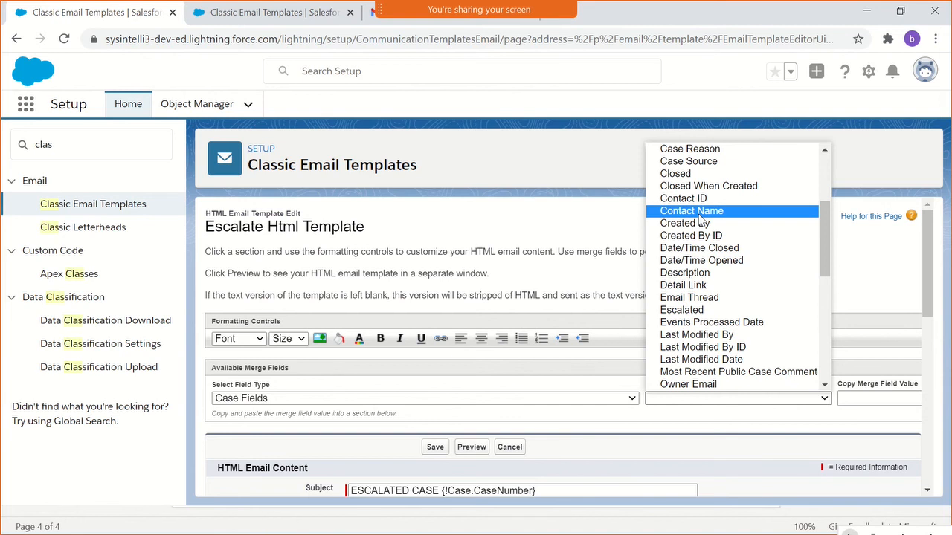
scroll(703, 257, "down", 7)
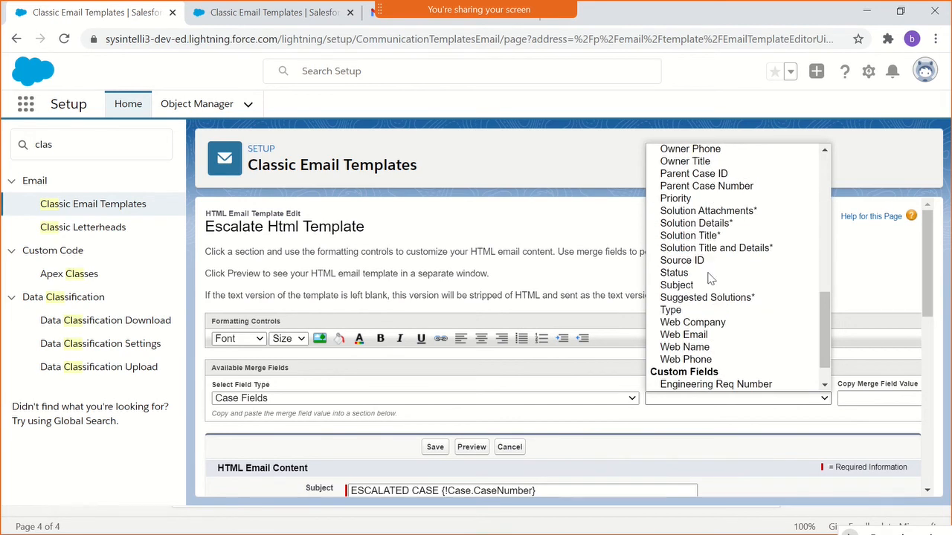
left_click(704, 347)
key("ctrl+c")
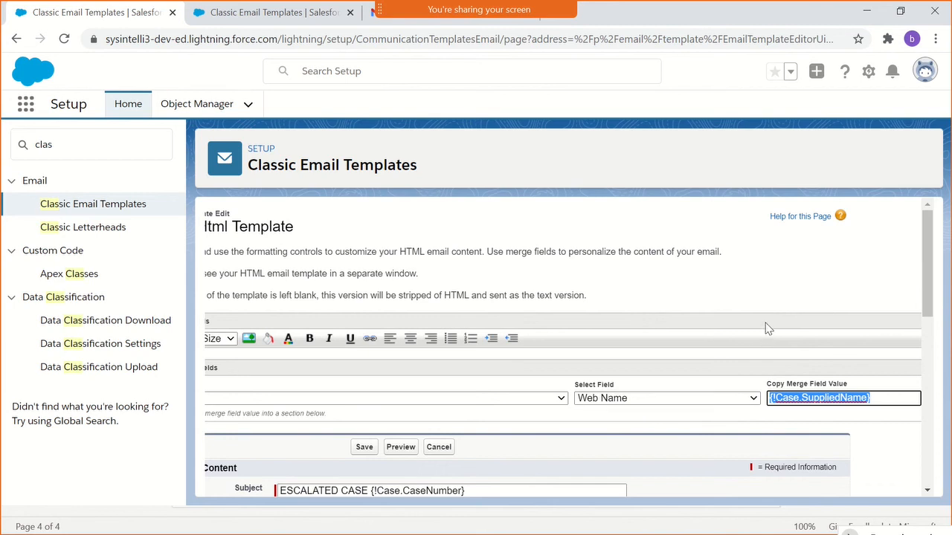
- Insert the {!Case.SuppliedName} merge field after "Dear" in the greeting section and end it with a comma
scroll(773, 339, "down", 2)
scroll(773, 341, "up", 1)
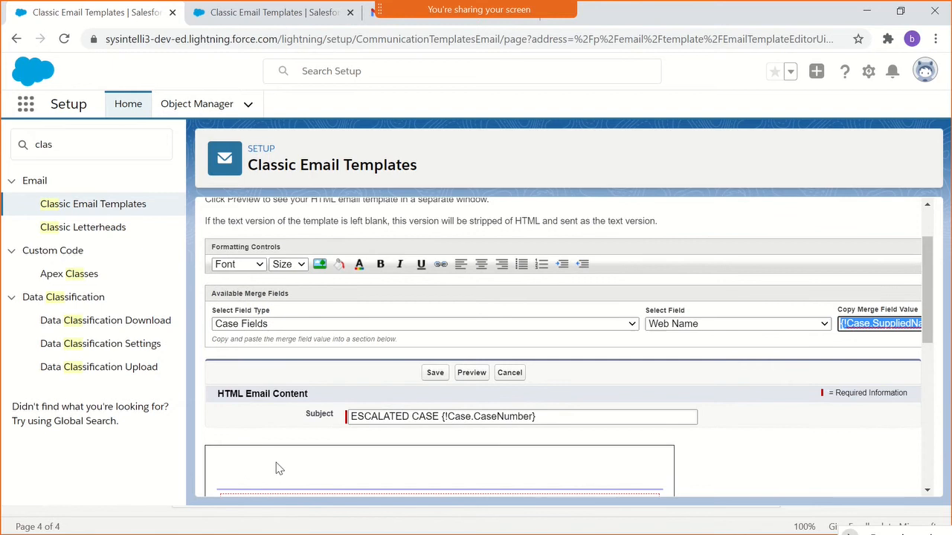
scroll(276, 465, "down", 1)
left_click(270, 423)
key("ctrl+v")
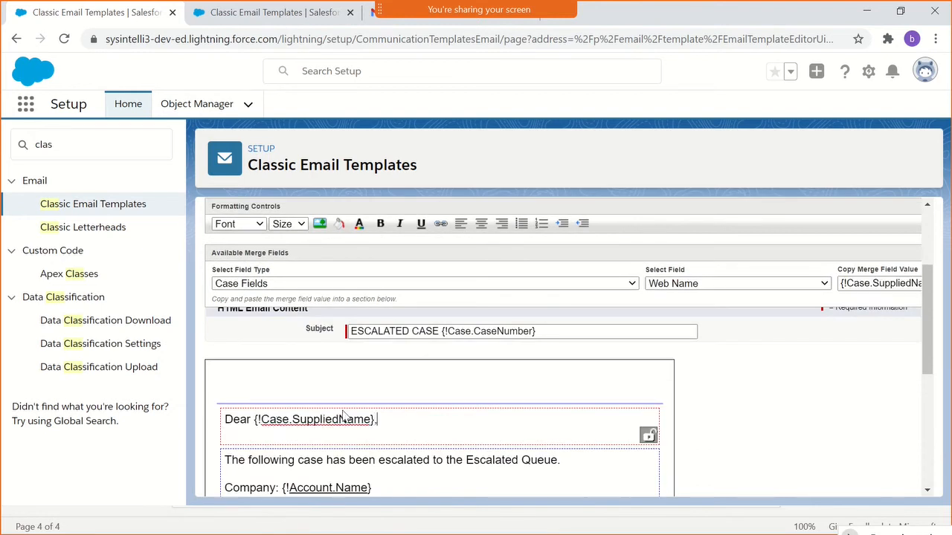
- Switch to Notepad++ and copy the whole saved footer text, from the IPB LLC line to the account notice
scroll(542, 418, "down", 3)
scroll(535, 422, "down", 5)
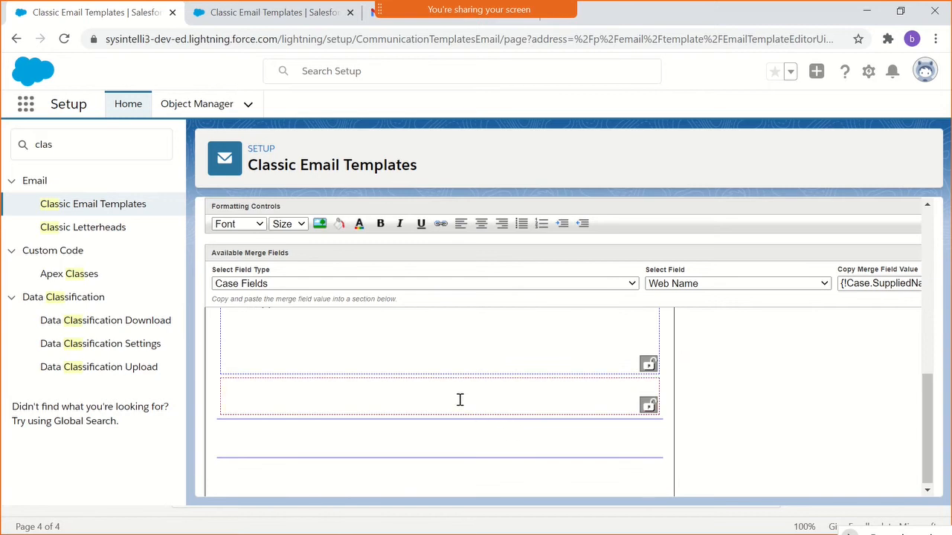
key("alt+Tab")
key("alt+Tab")
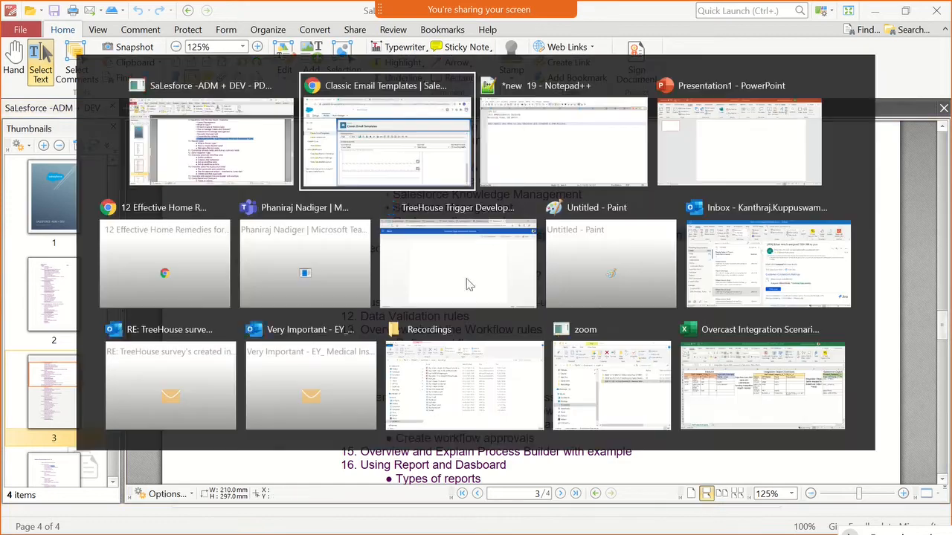
left_click(529, 159)
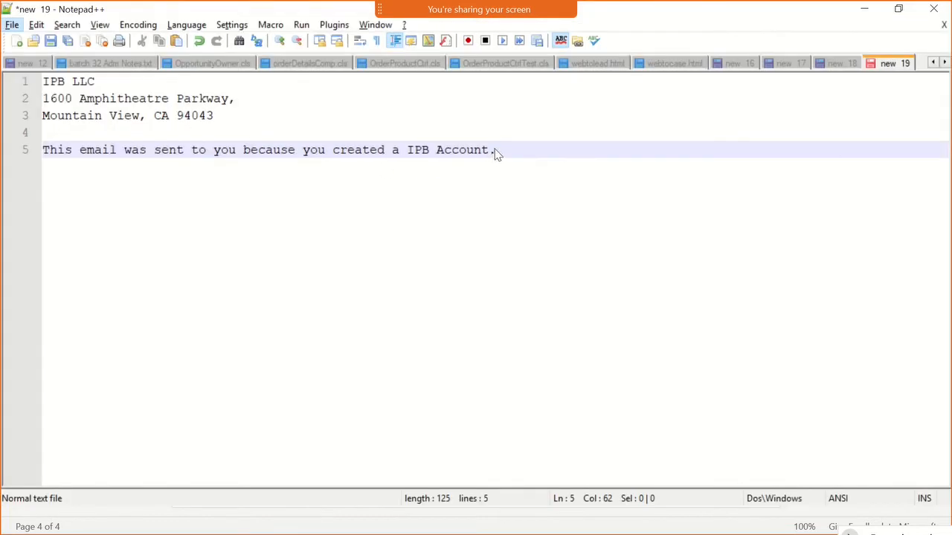
left_click_drag(496, 154, 4, 75)
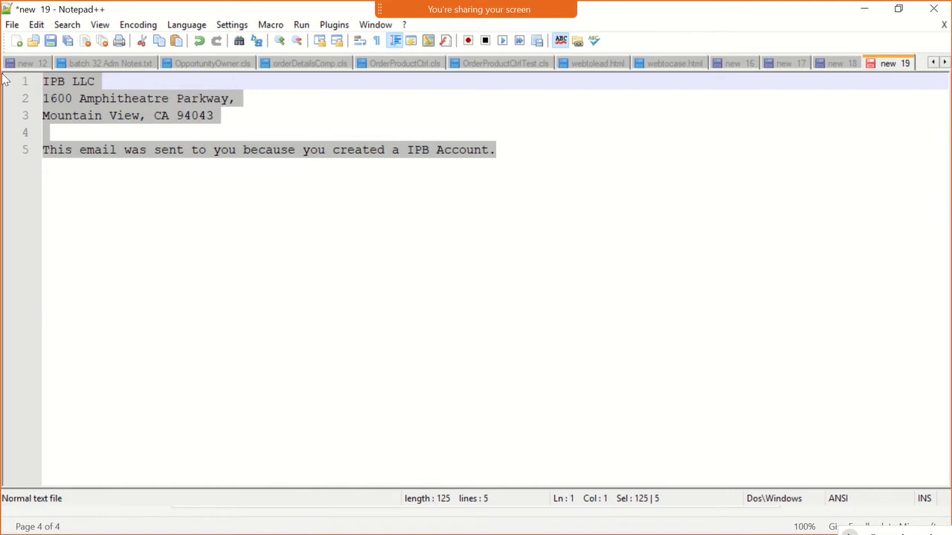
- Switch back to the Salesforce template in Chrome and paste the footer text into the empty footer section
key("alt+Tab")
key("alt+Tab")
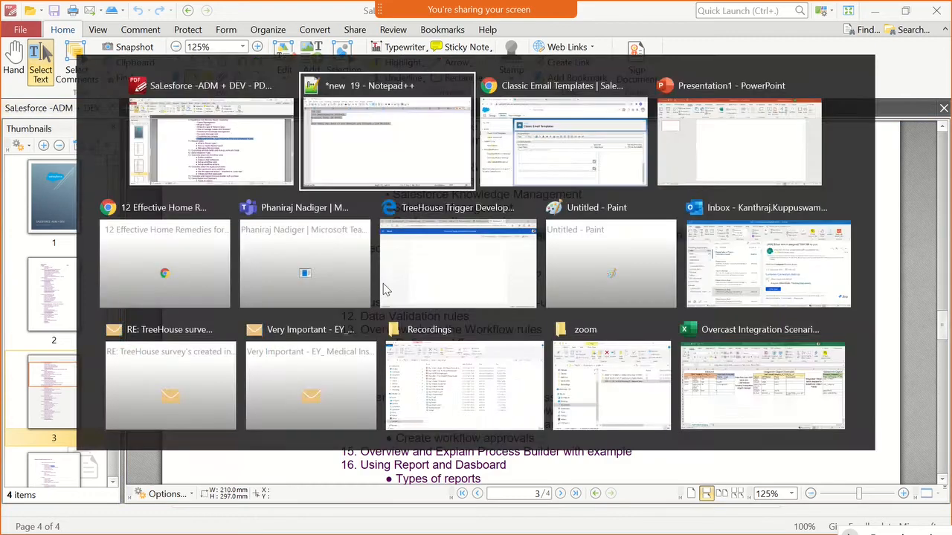
key("alt+Tab")
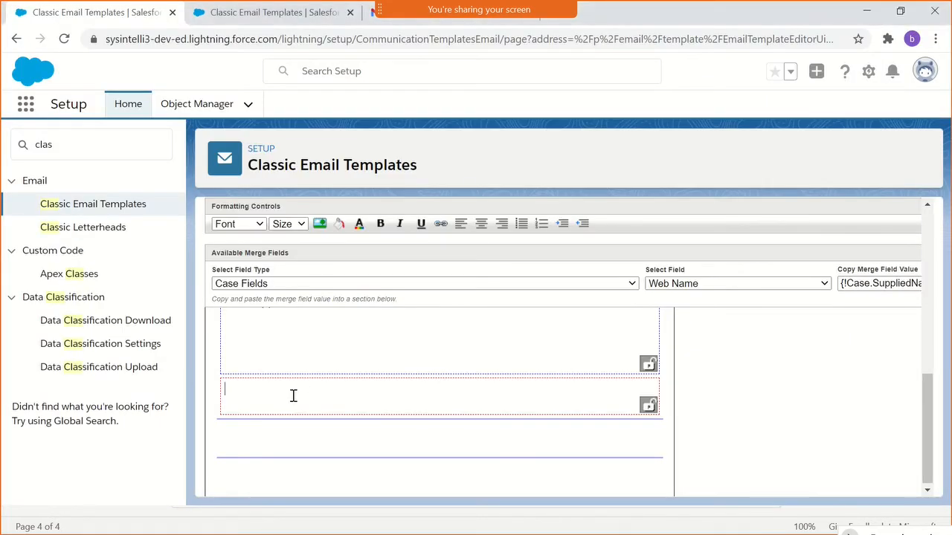
type("This email was sent to you because you created a IPB Account.")
- Set the font size of the whole footer text to 8px
triple_click(293, 395)
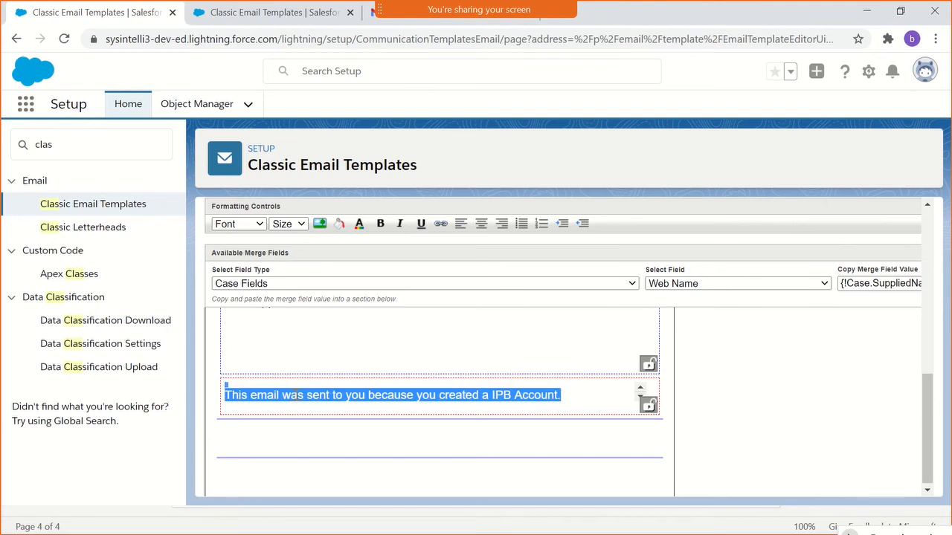
left_click(301, 226)
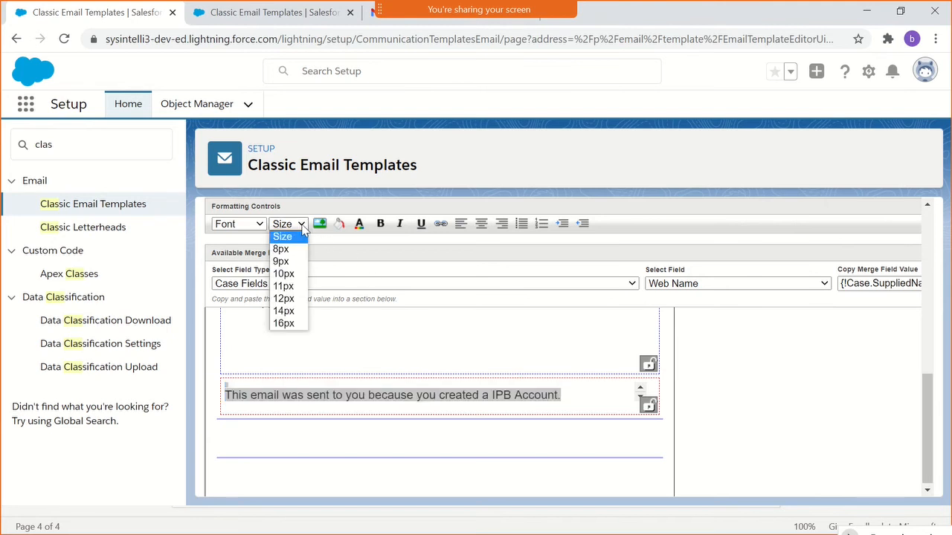
left_click(293, 249)
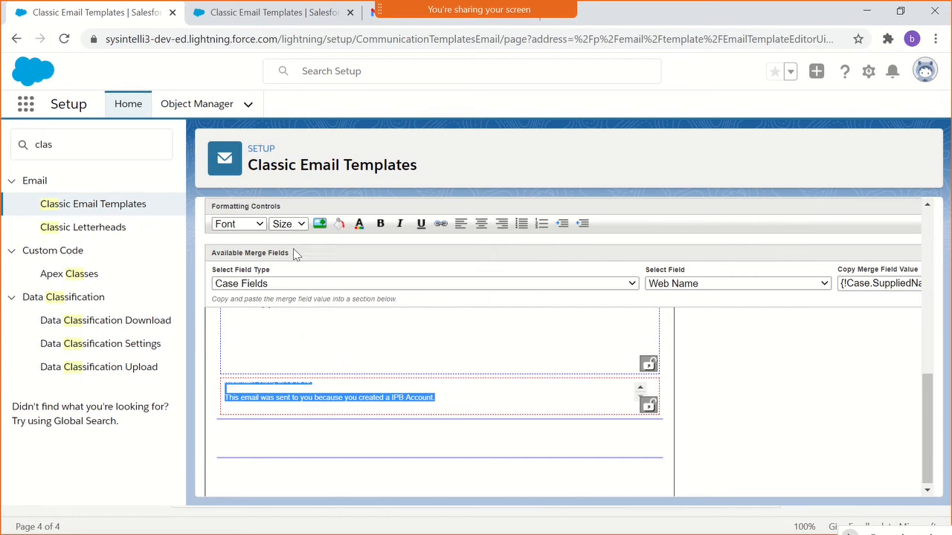
left_click(377, 395)
scroll(376, 394, "up", 2)
scroll(744, 459, "up", 10)
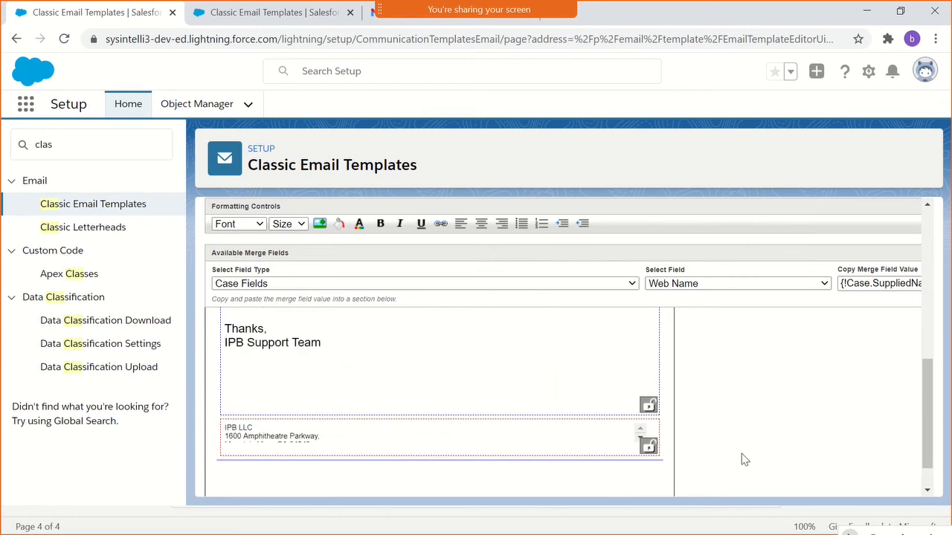
scroll(744, 459, "up", 1)
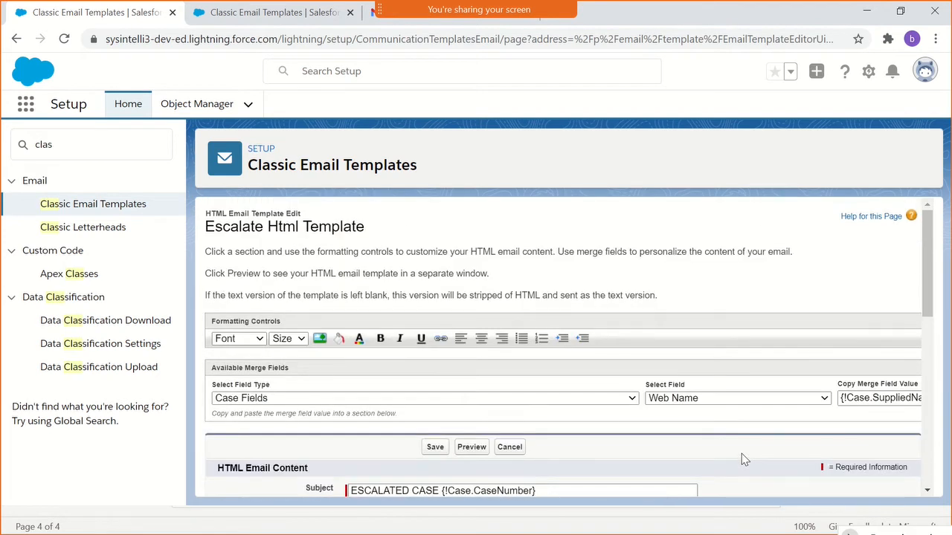
- Try to save the Escalate Html Template, first with its footer text and again with the footer section cleared
left_click(430, 454)
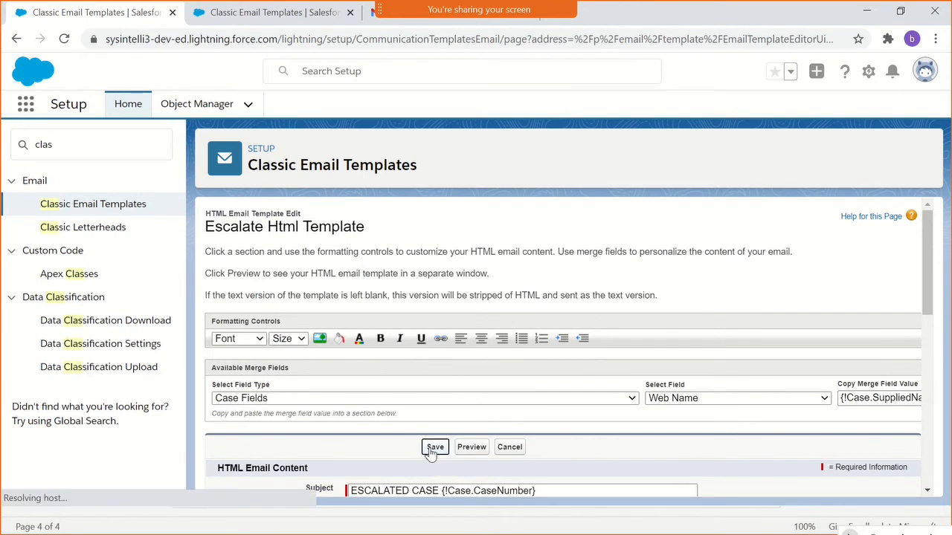
scroll(503, 335, "down", 8)
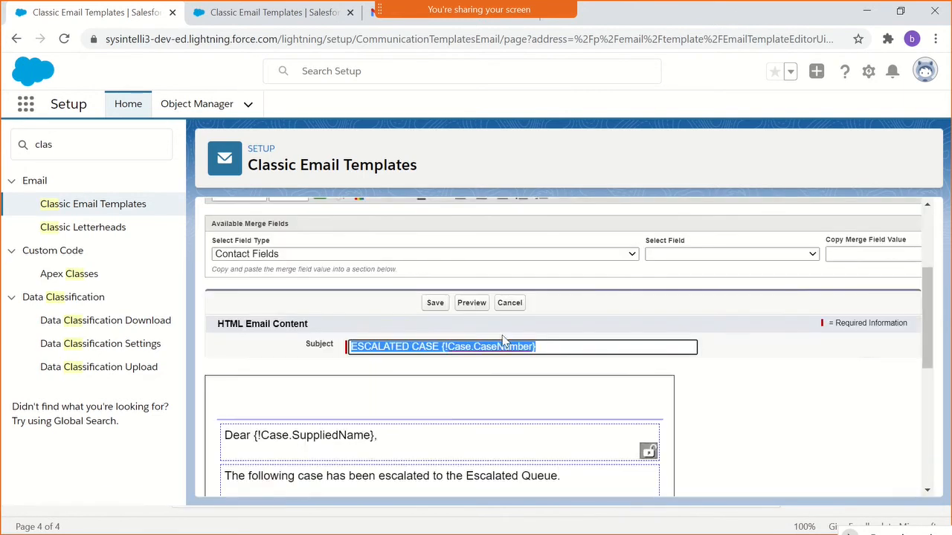
scroll(502, 335, "down", 3)
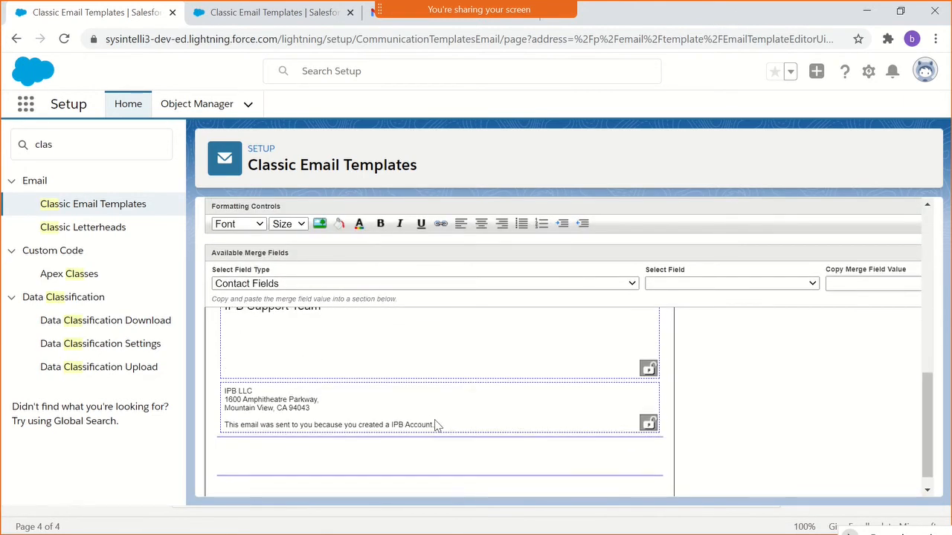
left_click(437, 422)
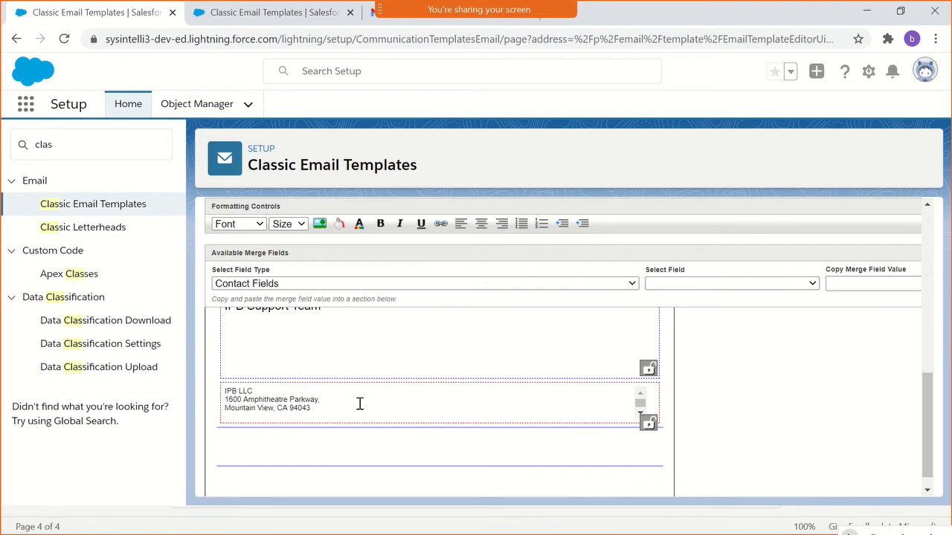
key("ctrl+a")
key("Delete")
scroll(710, 457, "up", 8)
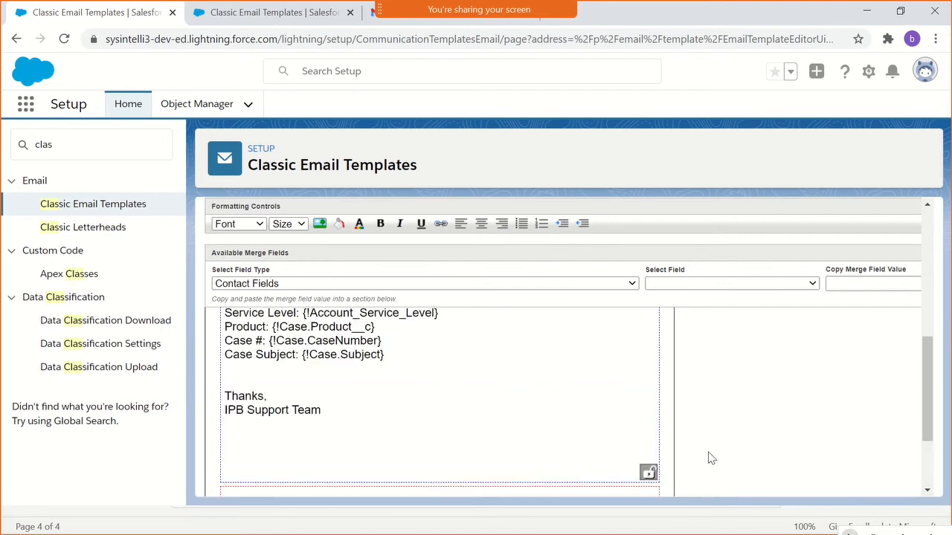
scroll(503, 386, "up", 5)
left_click(435, 376)
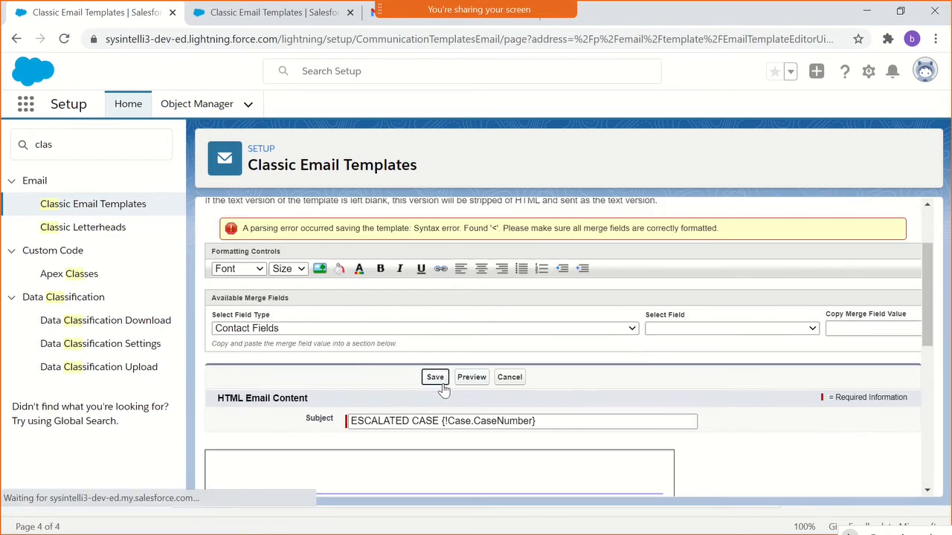
- Cut the whole body section text, from "The following case has been escalated" to "IPB Support Team"
scroll(443, 390, "down", 10)
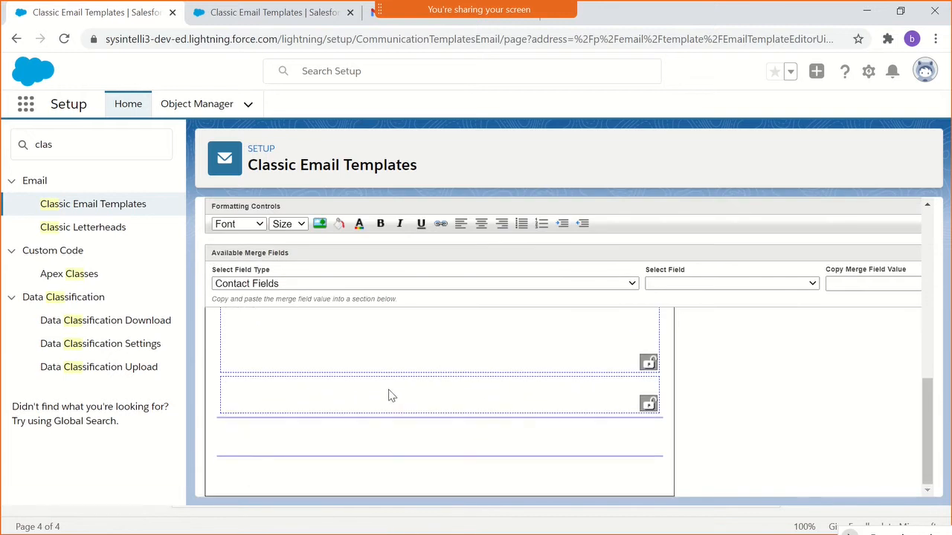
scroll(389, 390, "up", 10)
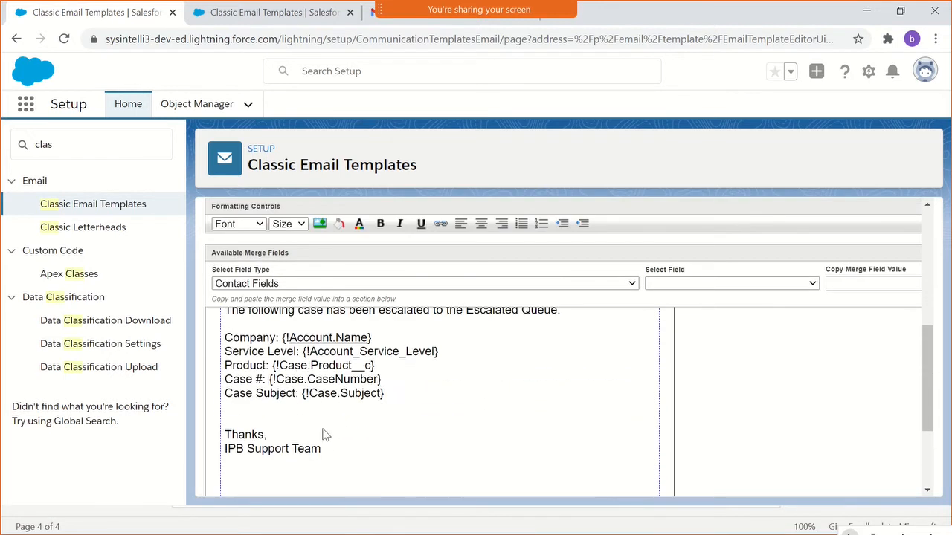
left_click_drag(324, 449, 227, 308)
left_click(362, 393)
scroll(360, 397, "up", 1)
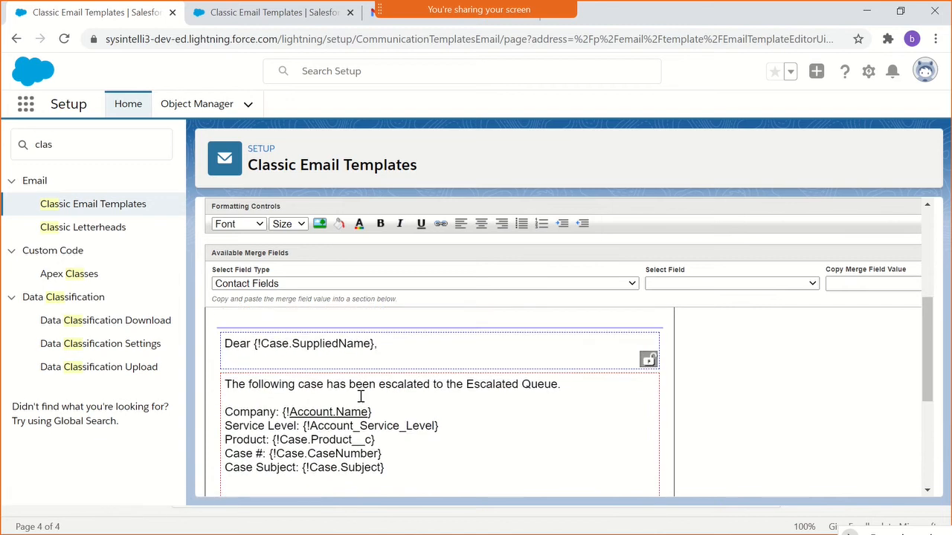
left_click_drag(225, 383, 374, 454)
key("ctrl+c")
key("Delete")
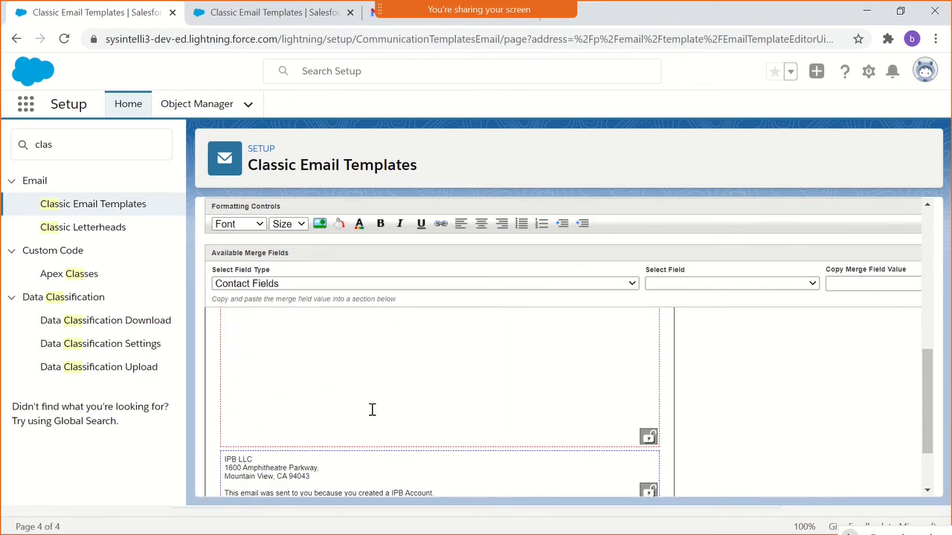
- Switch to Notepad++, paste the body text three lines below the footer text and cut it back out as plain text
key("alt+Tab")
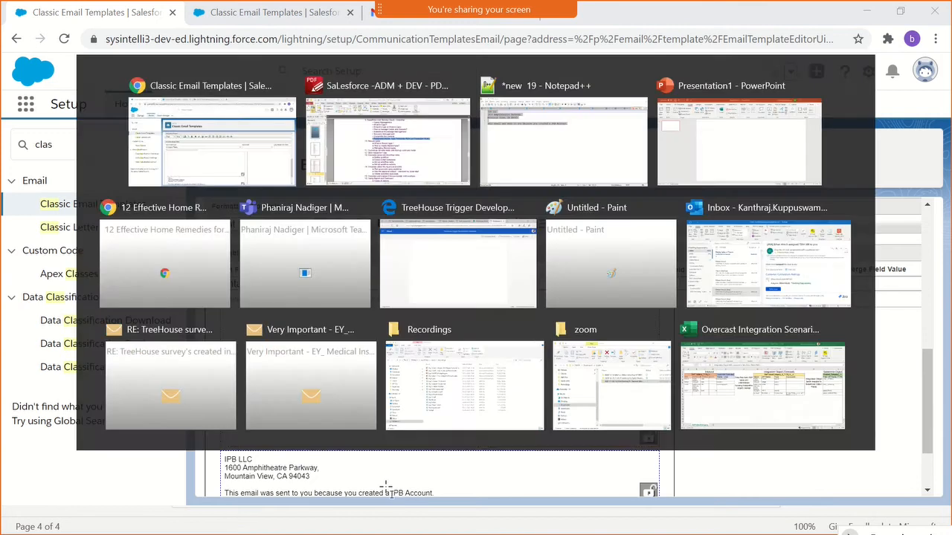
key("alt+Tab")
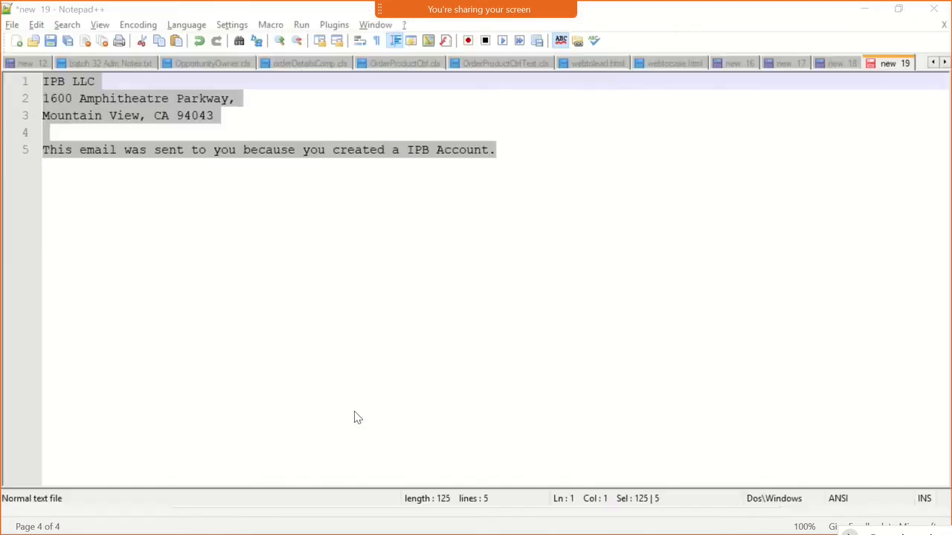
left_click(527, 150)
key("Return")
key("Return")
key("Return")
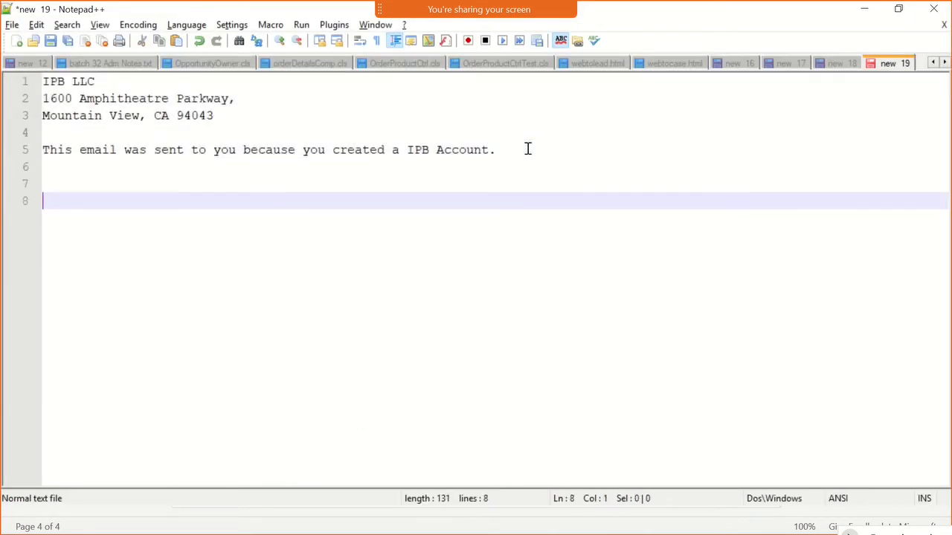
key("ctrl+v")
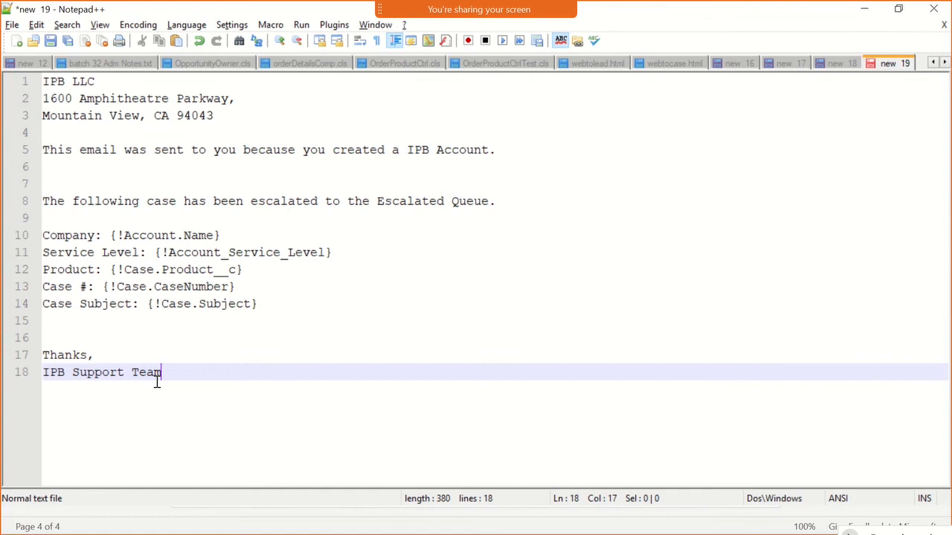
left_click_drag(163, 373, 3, 202)
key("ctrl+c")
key("Delete")
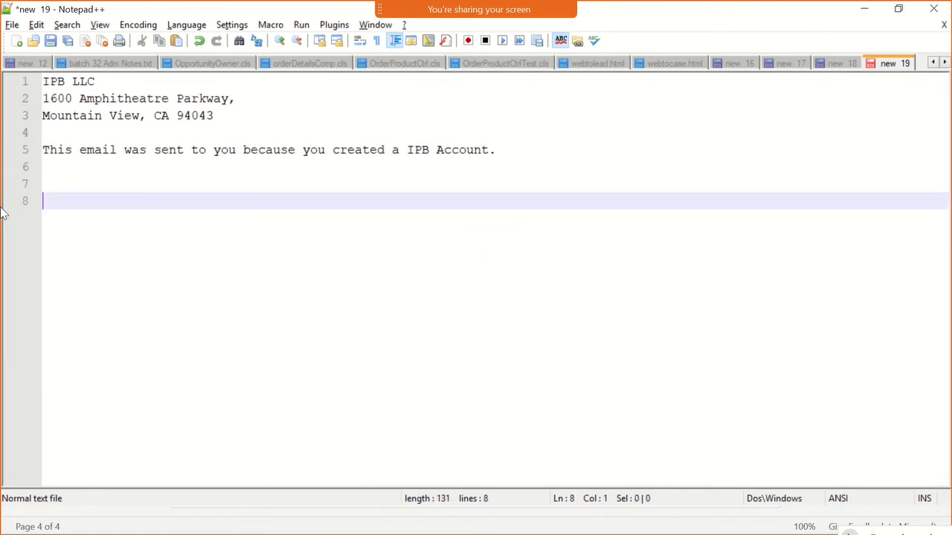
- Switch back to the Salesforce template in Chrome, paste the plain body text into the empty body section and save the template
key("alt+Tab")
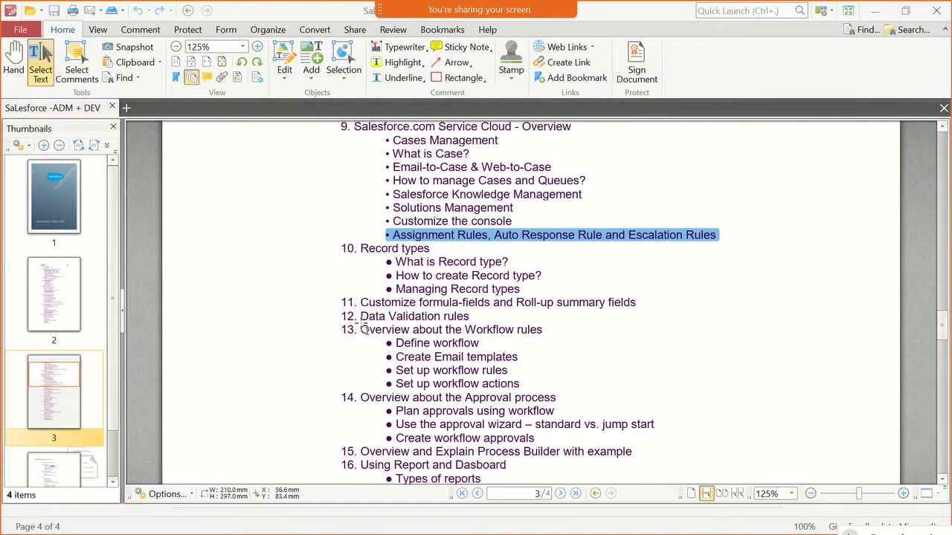
key("alt+Tab")
key("alt+Tab")
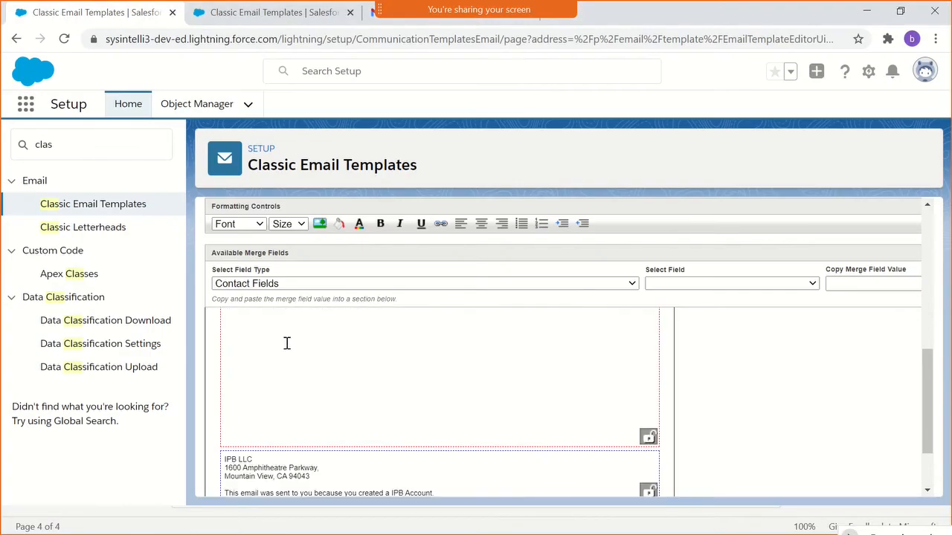
scroll(284, 357, "up", 2)
key("ctrl+v")
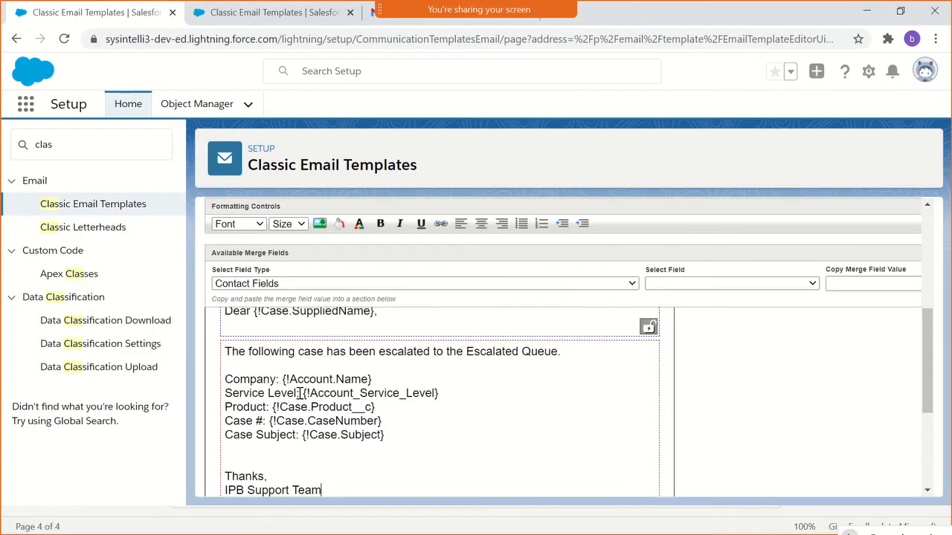
scroll(682, 432, "up", 4)
left_click(435, 339)
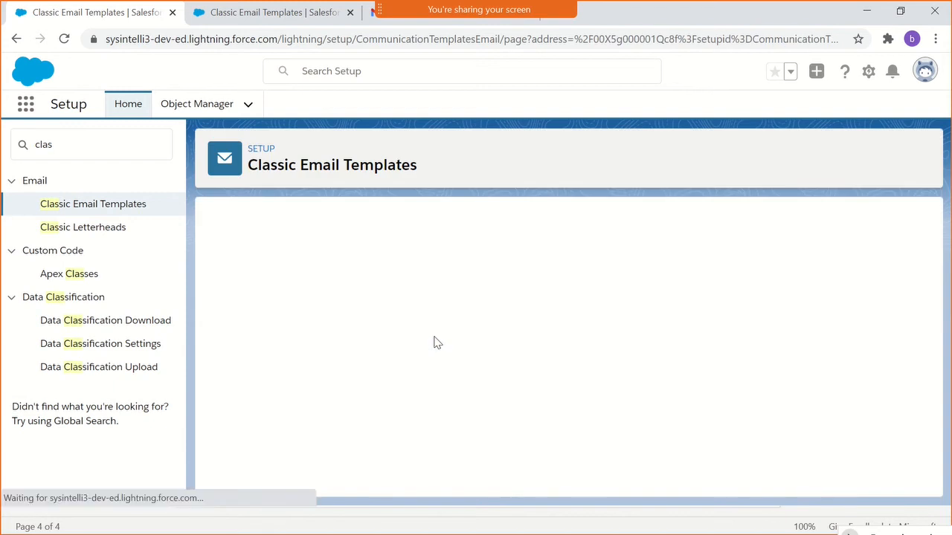
- Examine the saved template's HTML preview from the greeting and merge fields down to the footer text
scroll(431, 370, "down", 3)
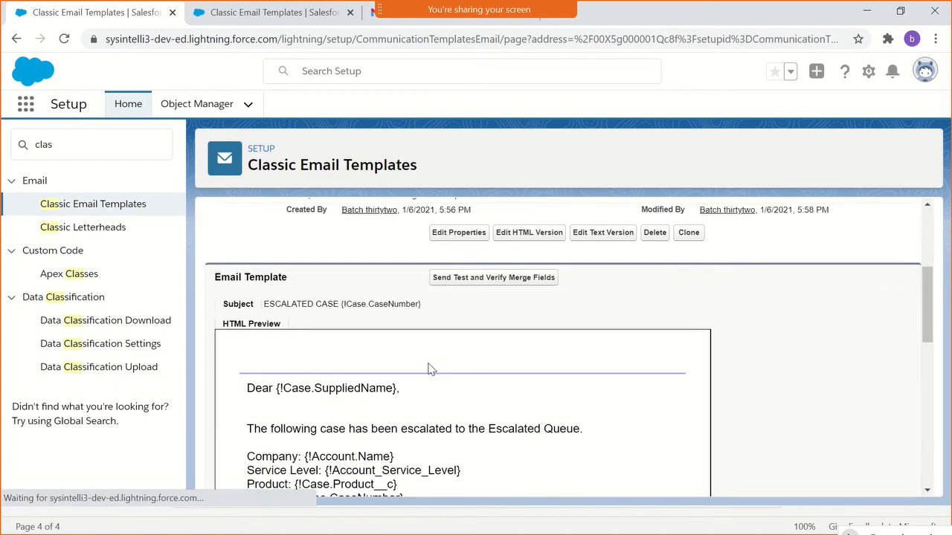
scroll(431, 369, "down", 3)
scroll(432, 369, "up", 1)
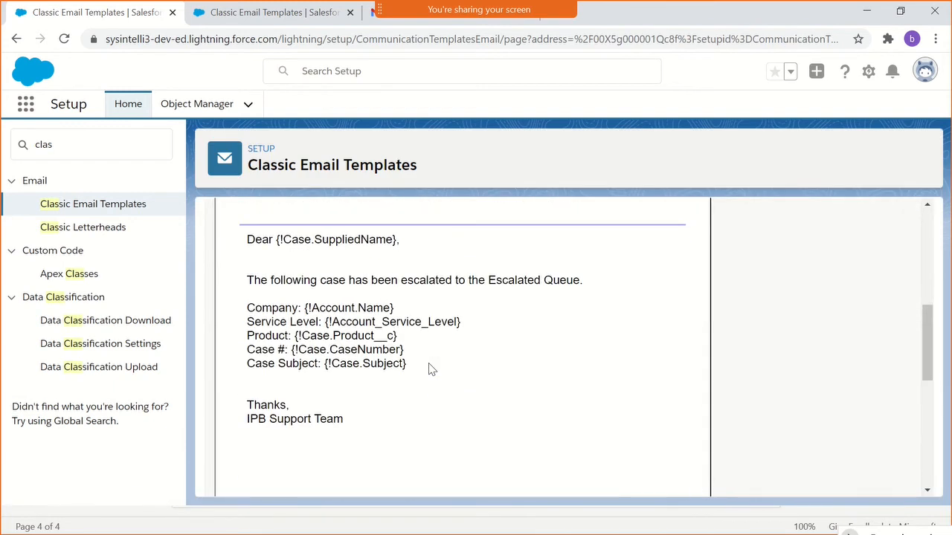
scroll(431, 370, "down", 1)
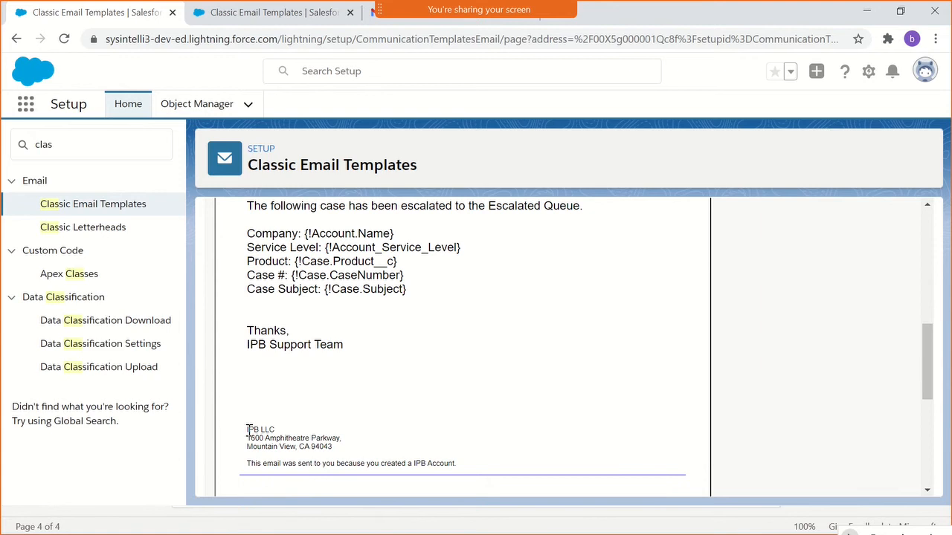
left_click_drag(247, 430, 463, 473)
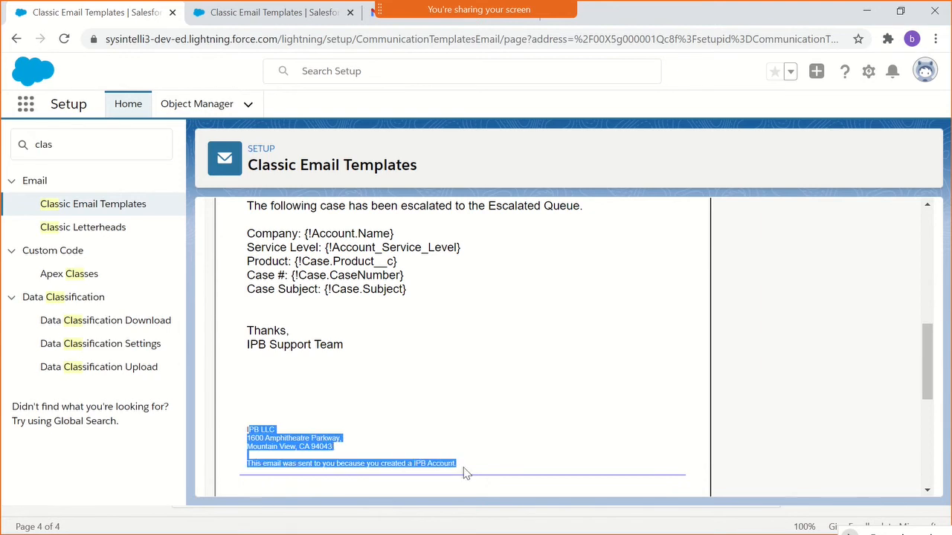
left_click(466, 466)
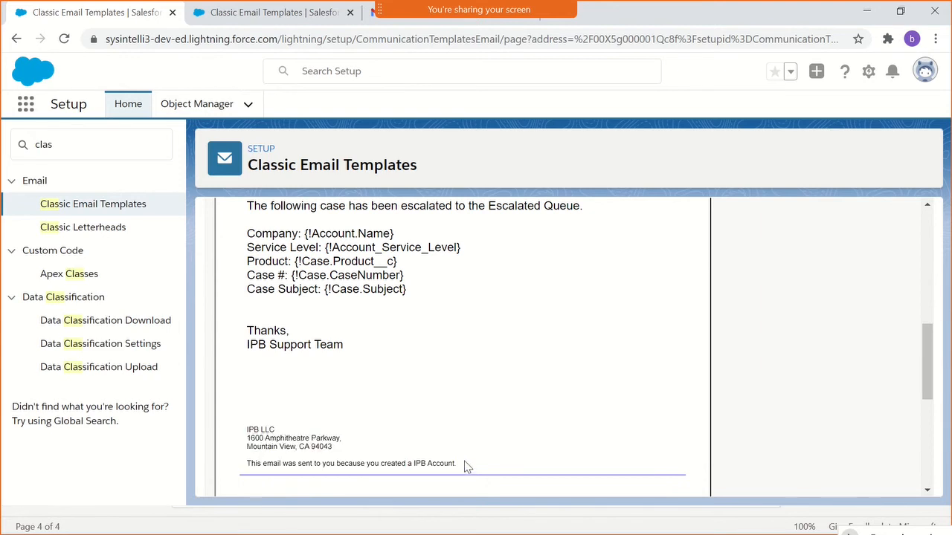
- Open the template's text version for editing and fill its body by copying the text from the HTML version
scroll(466, 466, "up", 3)
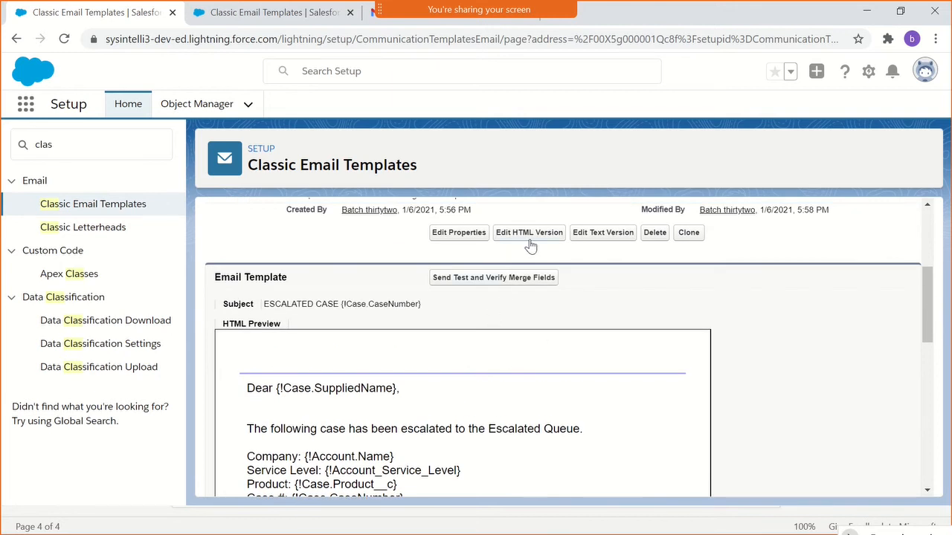
left_click(592, 234)
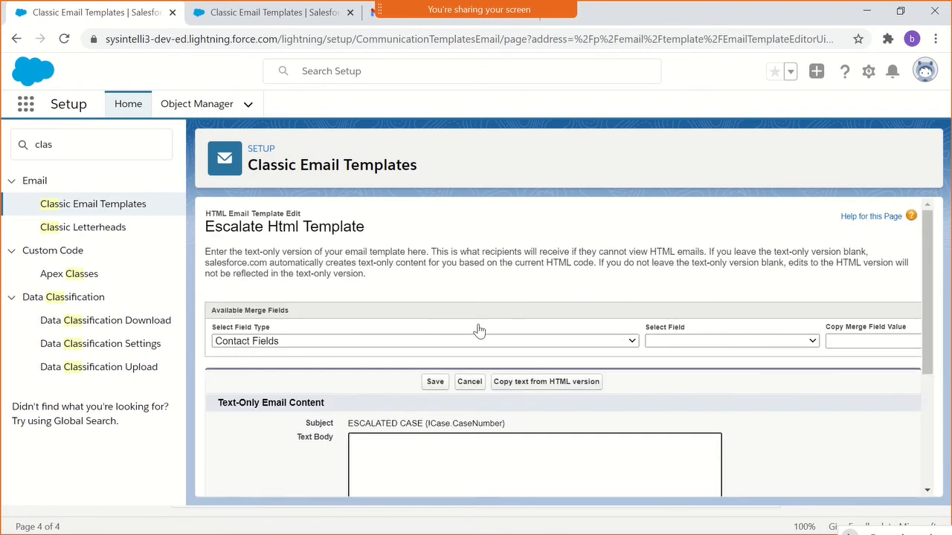
left_click(541, 384)
left_click(548, 170)
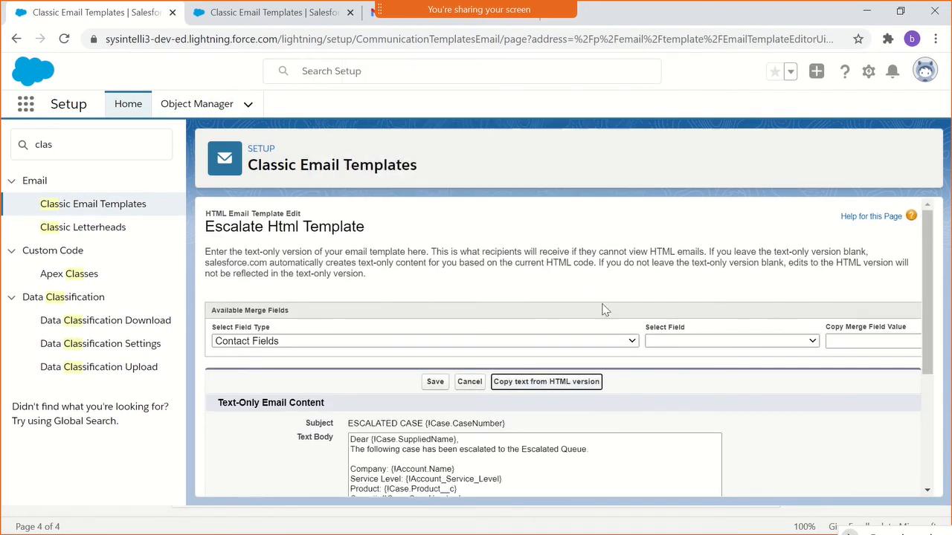
- Add a blank line after the greeting and two after "IPB Support Team" in the text body, and save the text version
left_click(465, 440)
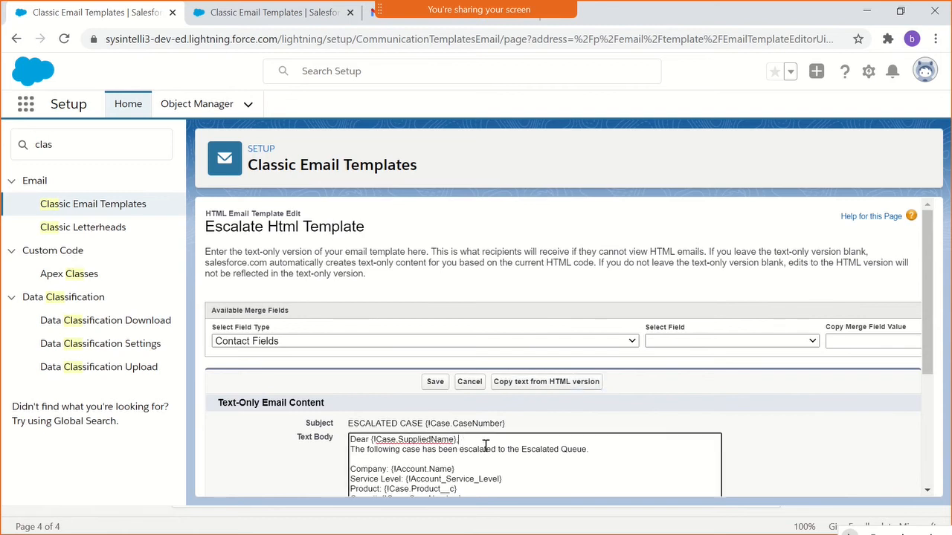
key("Return")
scroll(486, 444, "down", 2)
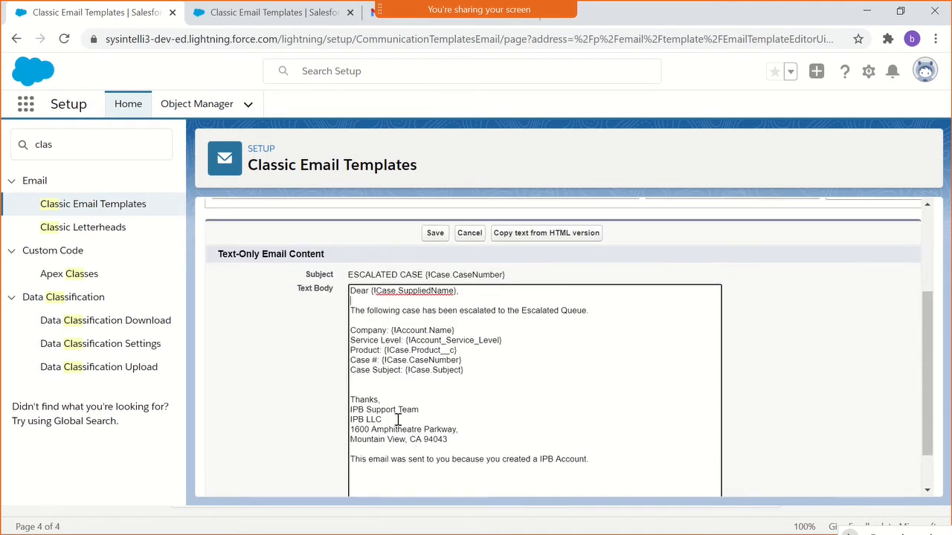
left_click(455, 410)
key("Return")
key("Return")
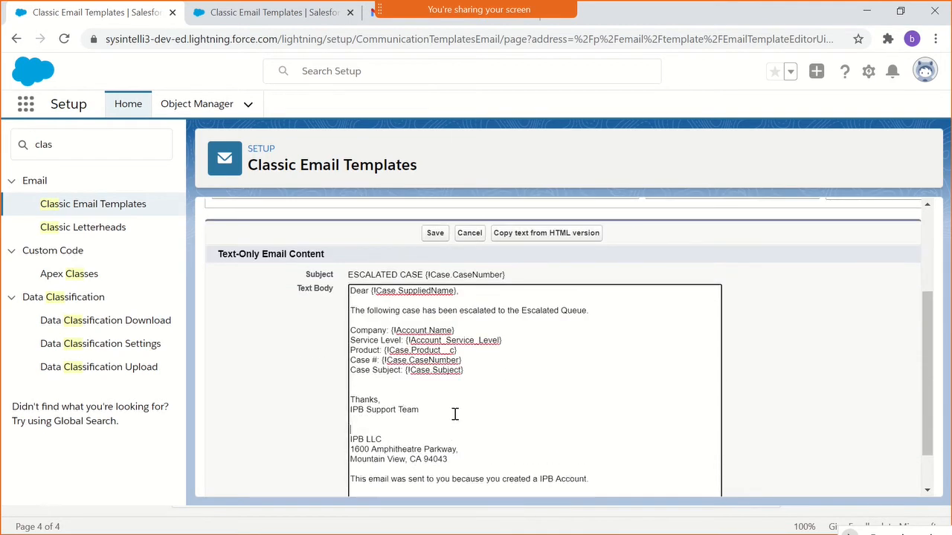
scroll(467, 415, "down", 1)
scroll(787, 439, "up", 3)
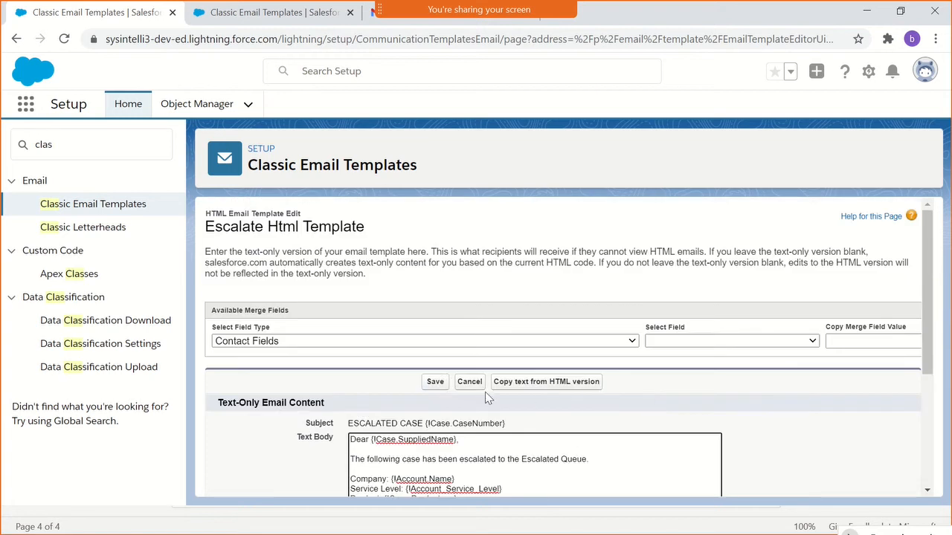
left_click(436, 381)
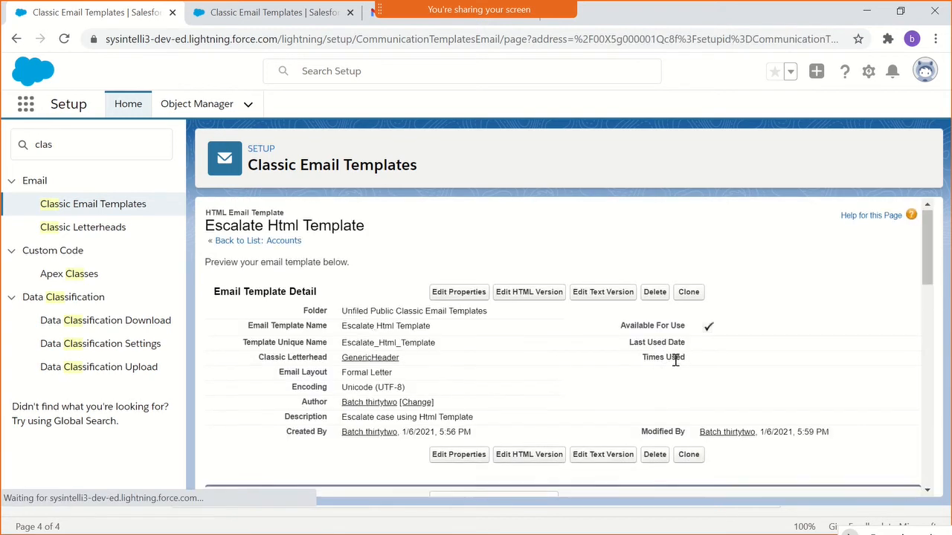
- Open the HTML version of the Escalate Html Template for editing again
scroll(675, 361, "down", 2)
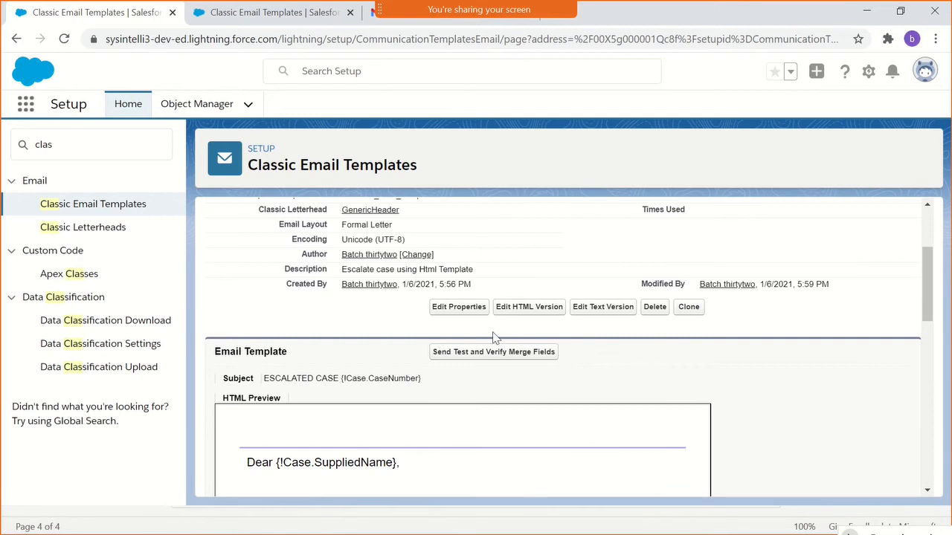
scroll(491, 335, "down", 1)
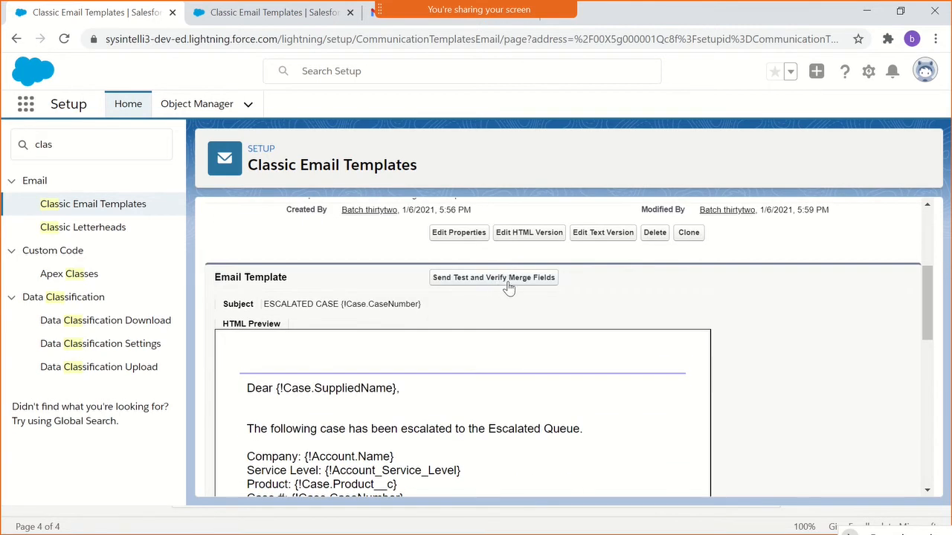
left_click(517, 243)
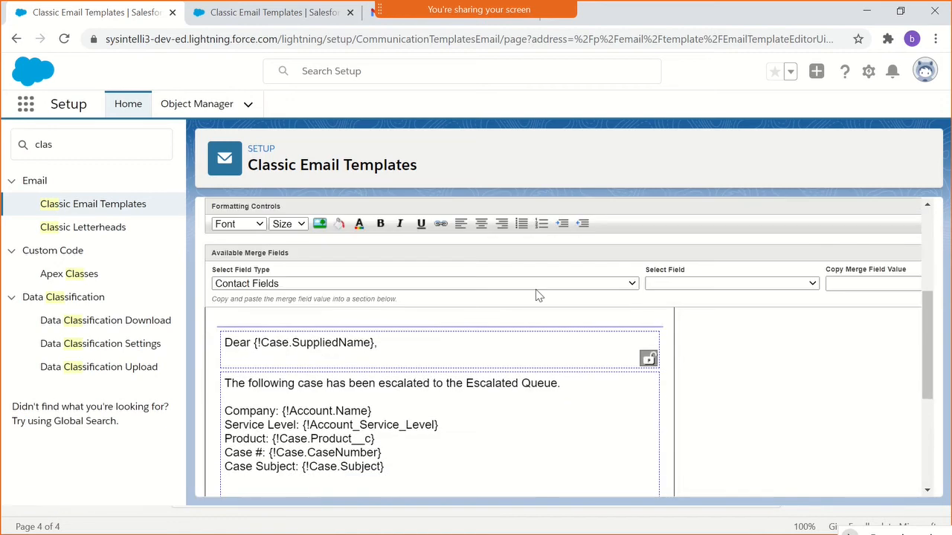
- Preview the template's HTML version and compare its layout with the Google welcome email in Gmail, from footer up to header logo
left_click(476, 368)
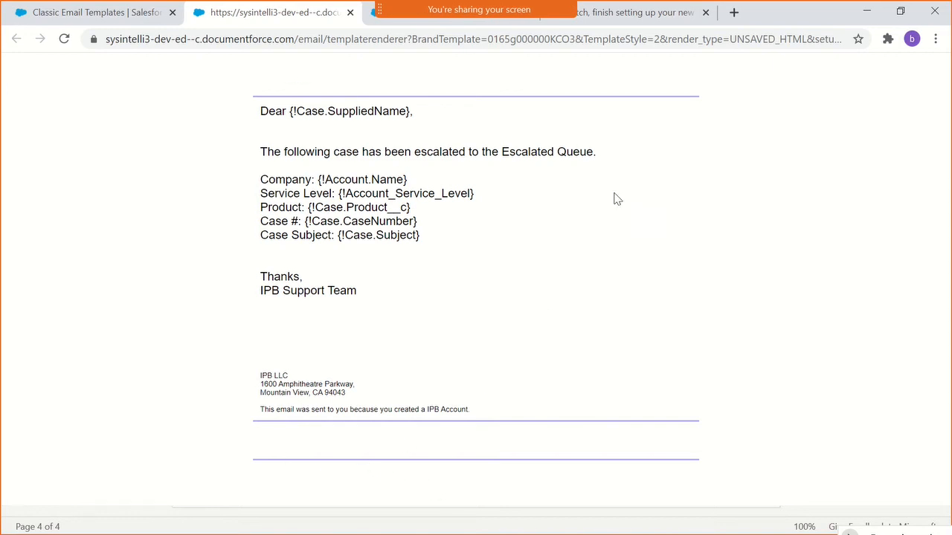
left_click(651, 17)
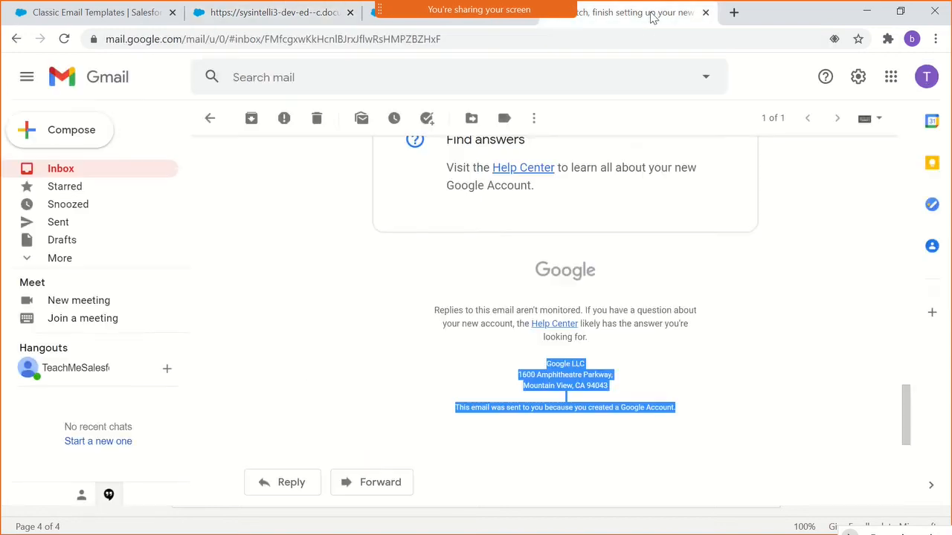
scroll(699, 313, "up", 4)
scroll(686, 354, "down", 3)
left_click(638, 368)
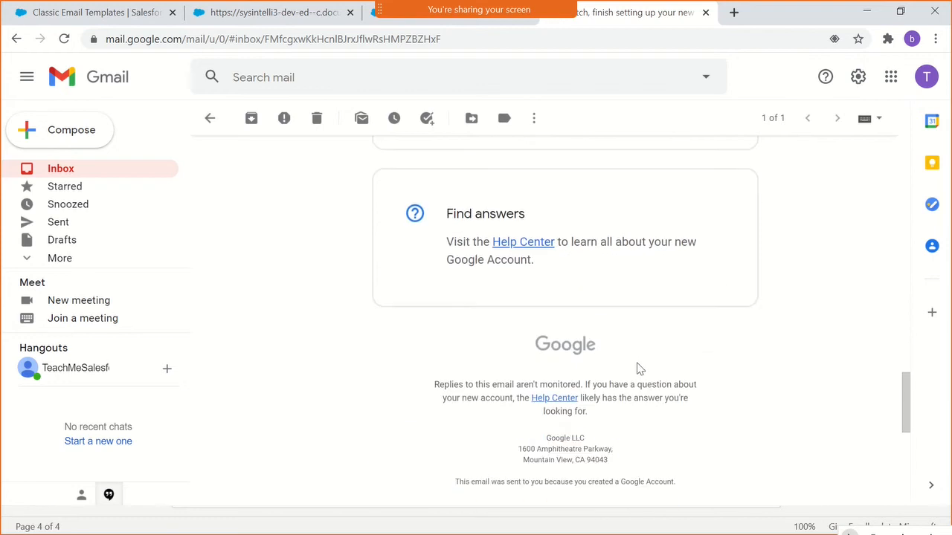
scroll(673, 355, "up", 10)
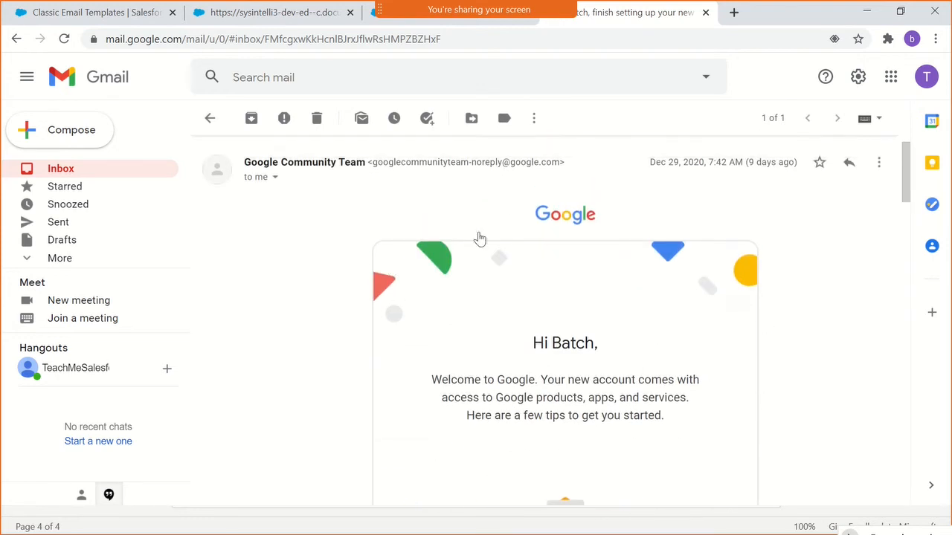
left_click(367, 20)
left_click(278, 18)
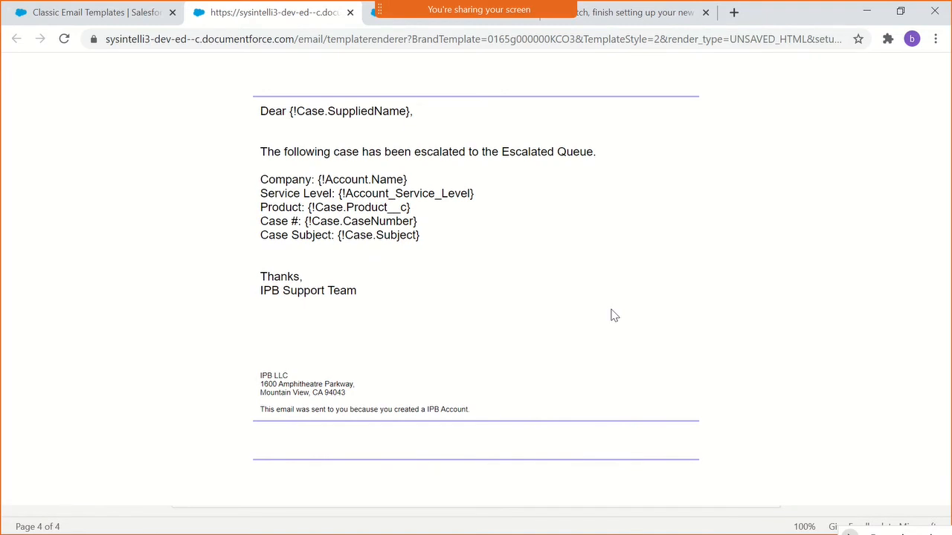
left_click(117, 8)
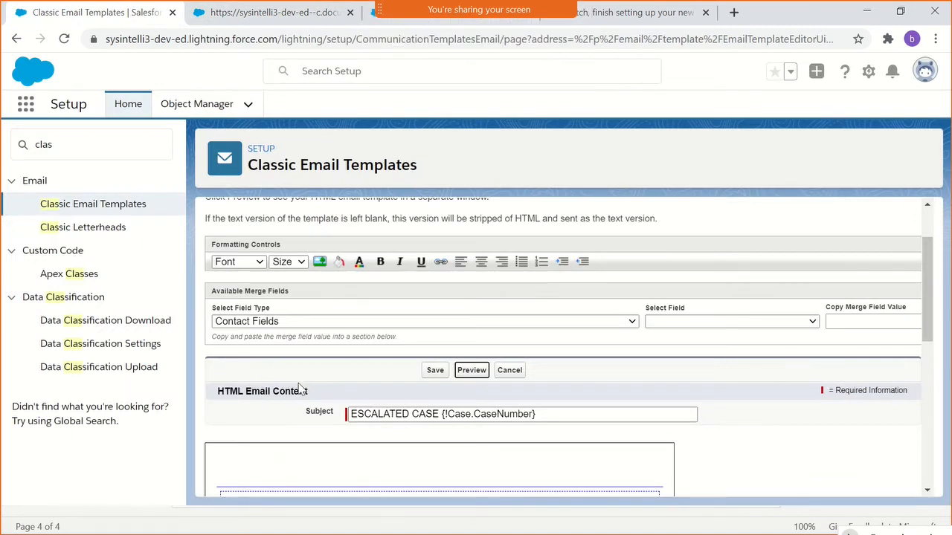
- Switch to Paint and start a new blank picture, discarding the existing account diagram without saving it
key("alt+Tab")
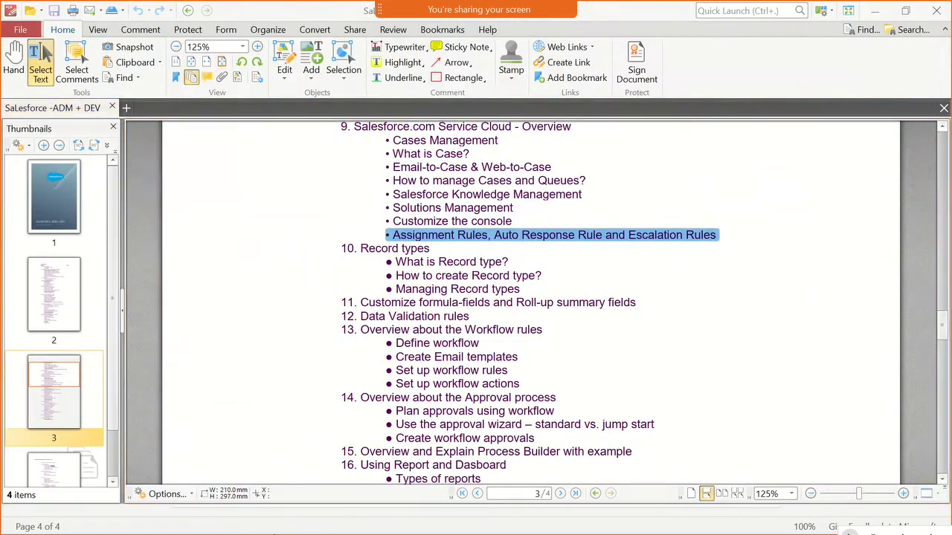
key("super")
left_click(276, 521)
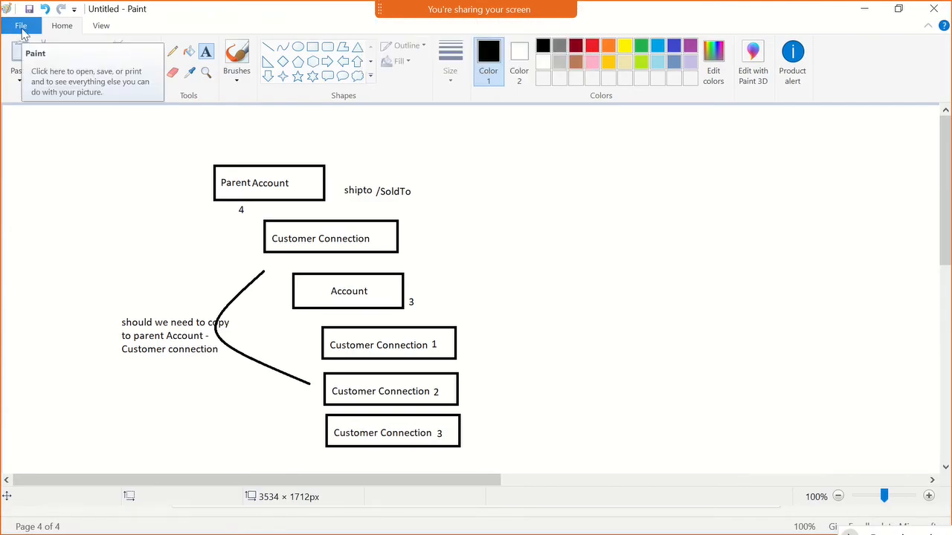
scroll(221, 232, "down", 4)
scroll(221, 233, "up", 4)
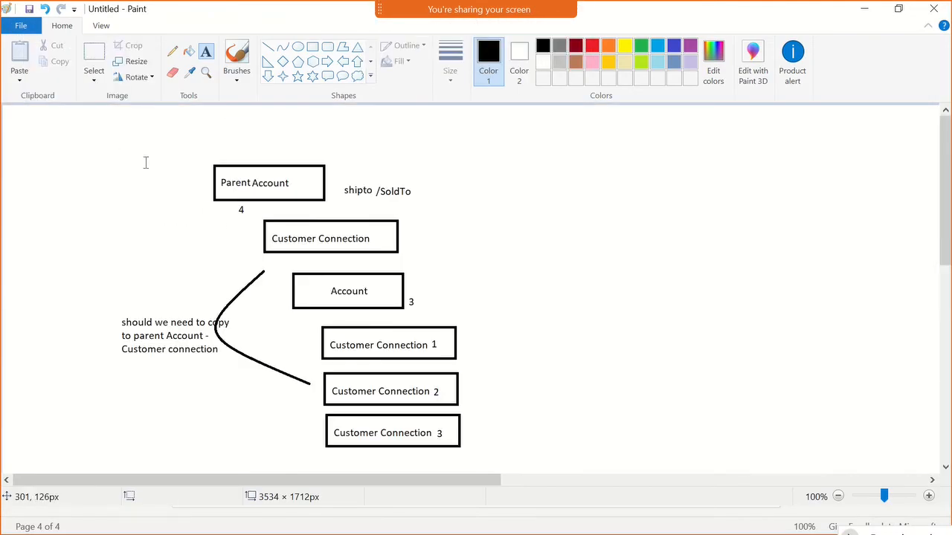
left_click(134, 323)
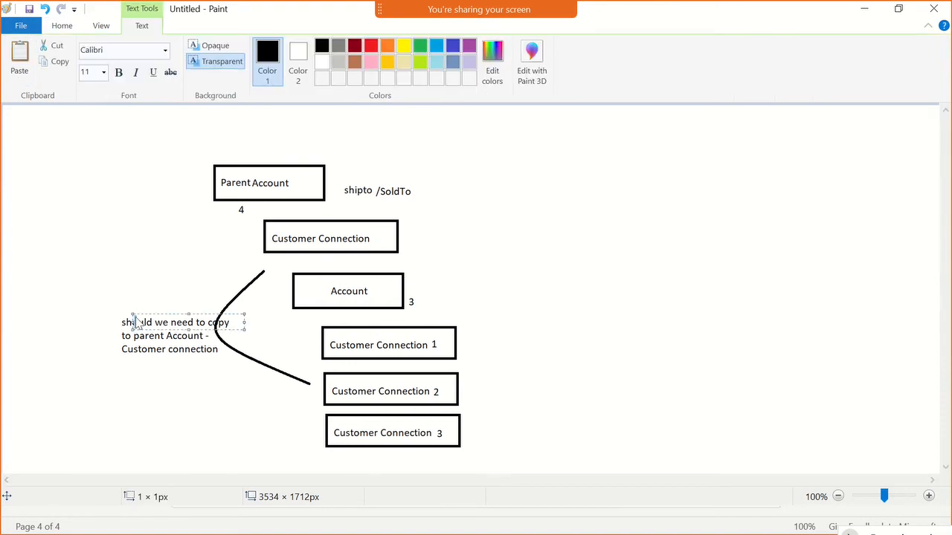
scroll(134, 316, "down", 4)
scroll(134, 312, "up", 4)
left_click(613, 269)
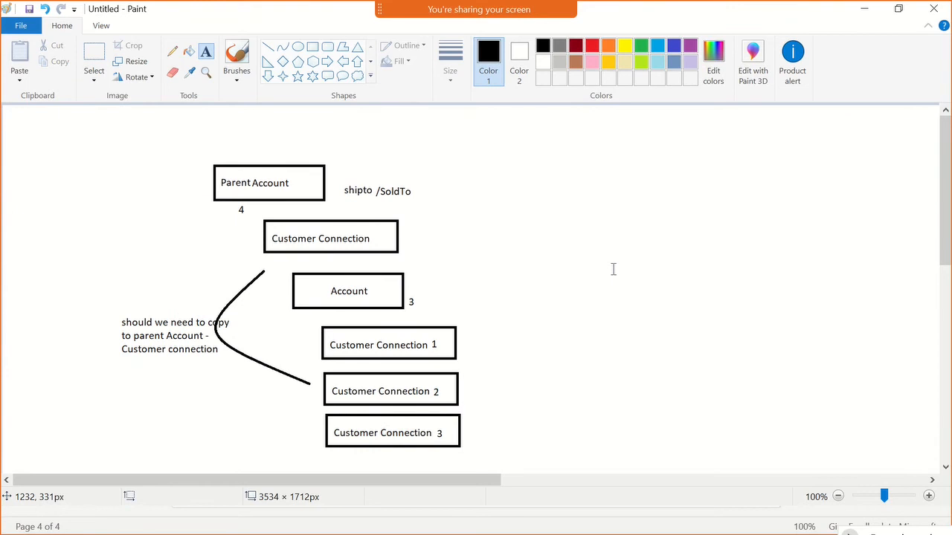
left_click(22, 27)
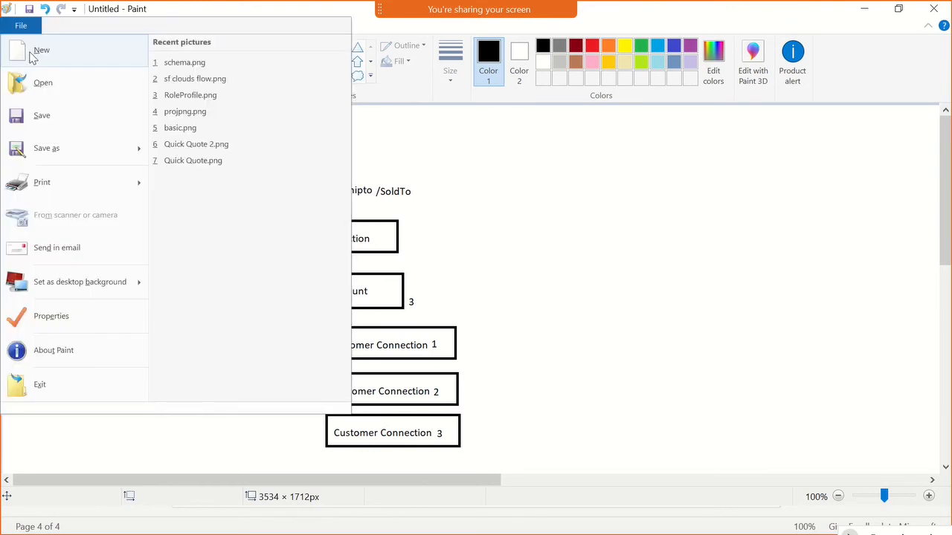
left_click(32, 53)
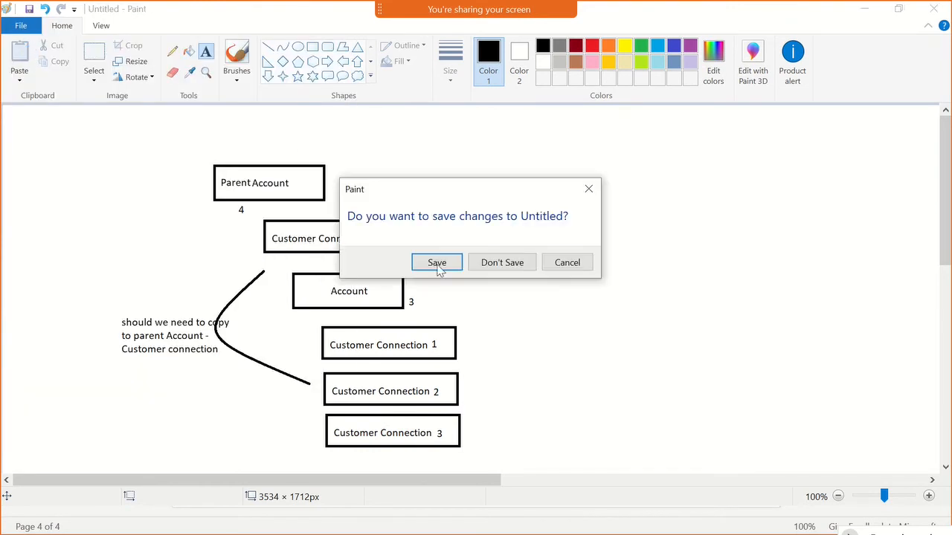
left_click(500, 265)
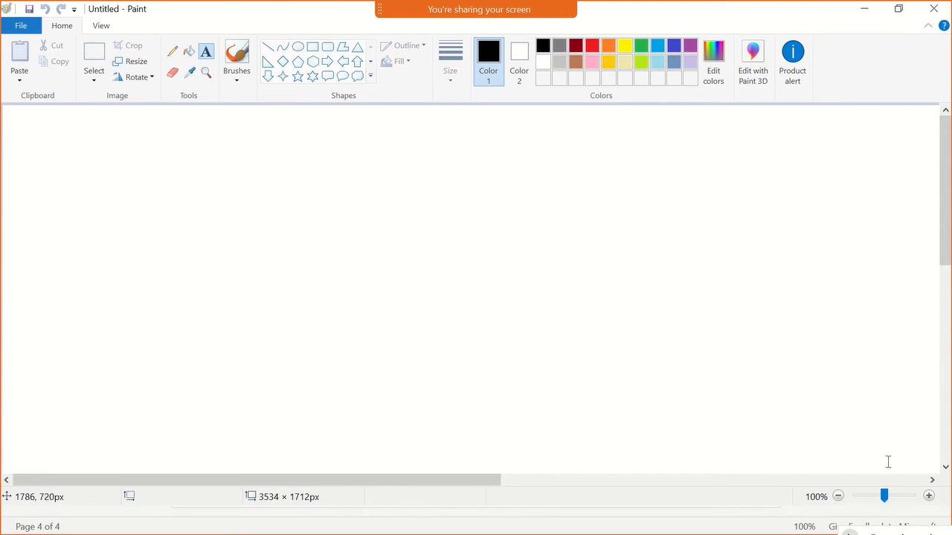
- Try to shrink the blank canvas to a 261 × 66 px banner with turquoise as the drawing colour, and undo the resizing
scroll(484, 364, "down", 10)
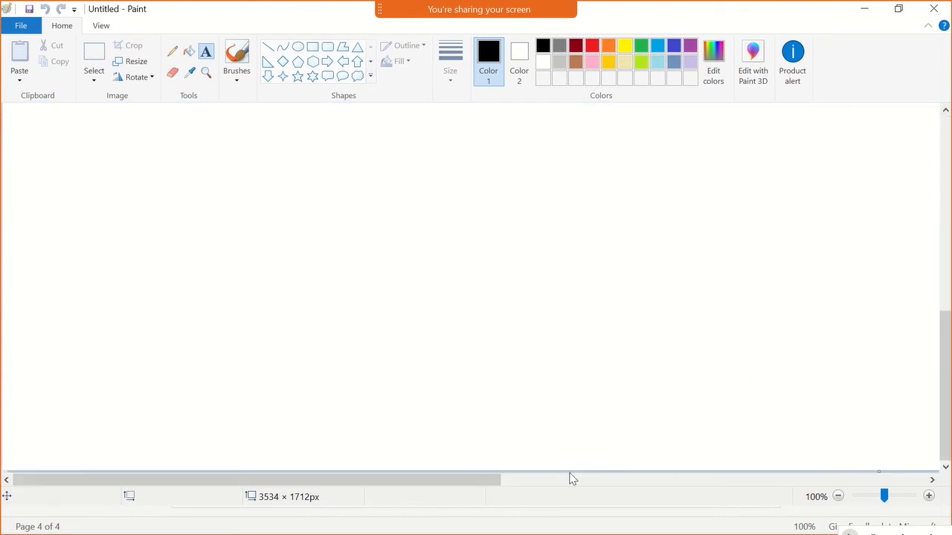
left_click_drag(497, 481, 926, 480)
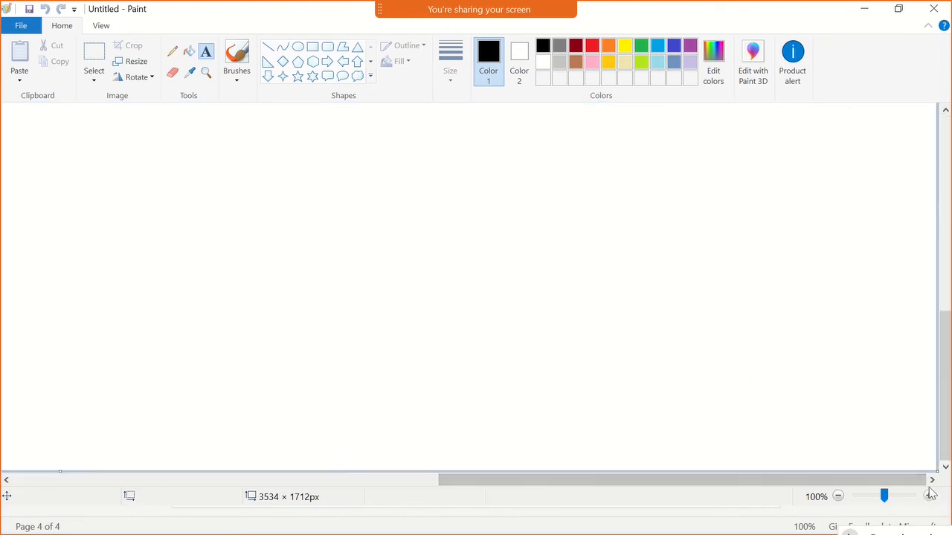
left_click_drag(936, 469, 90, 108)
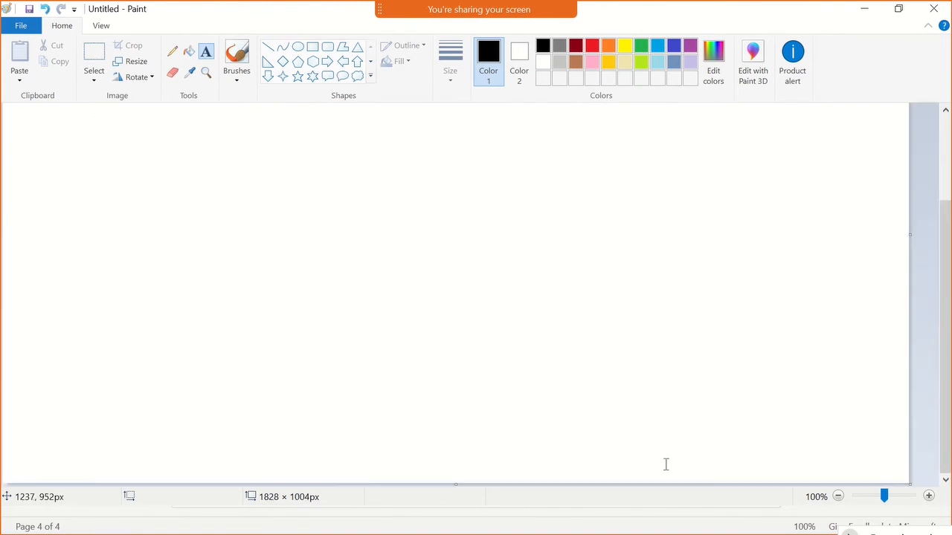
left_click_drag(890, 476, 81, 140)
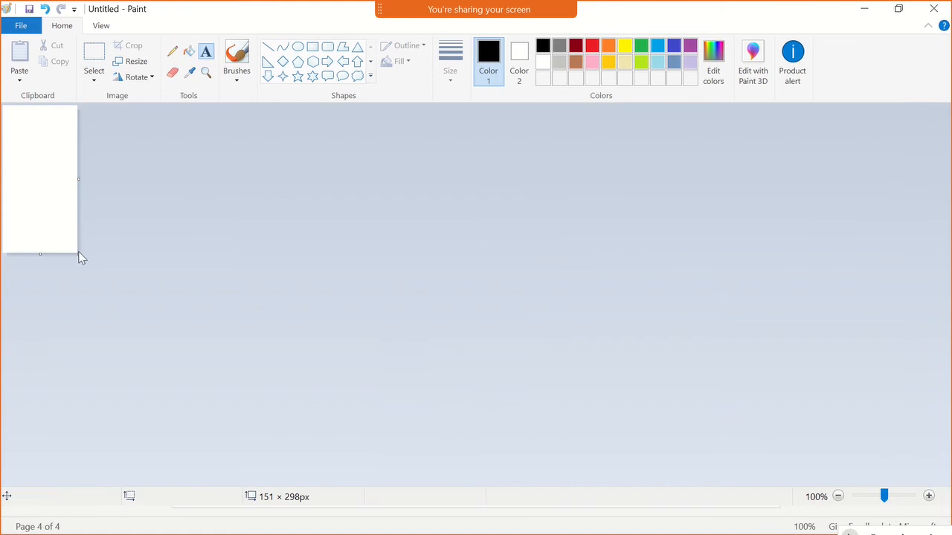
left_click_drag(80, 254, 131, 137)
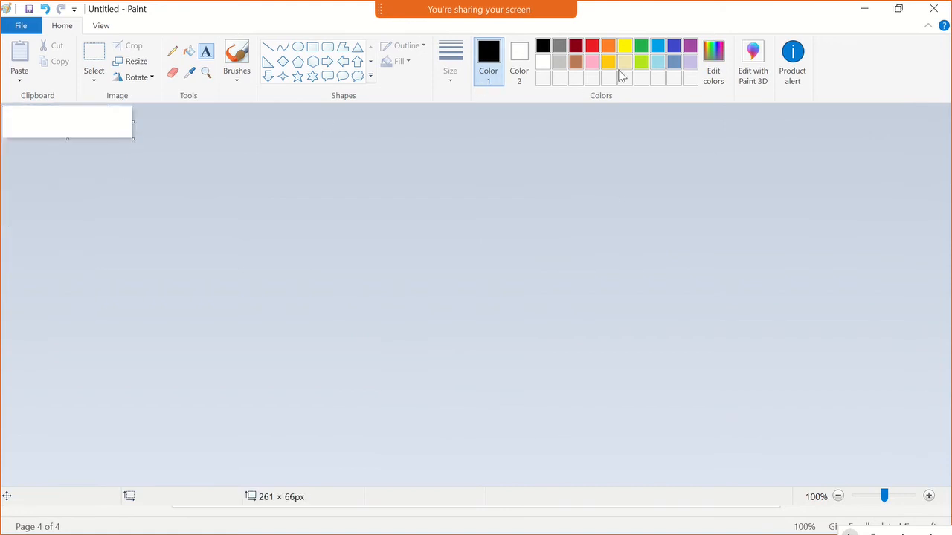
left_click(658, 47)
left_click(232, 53)
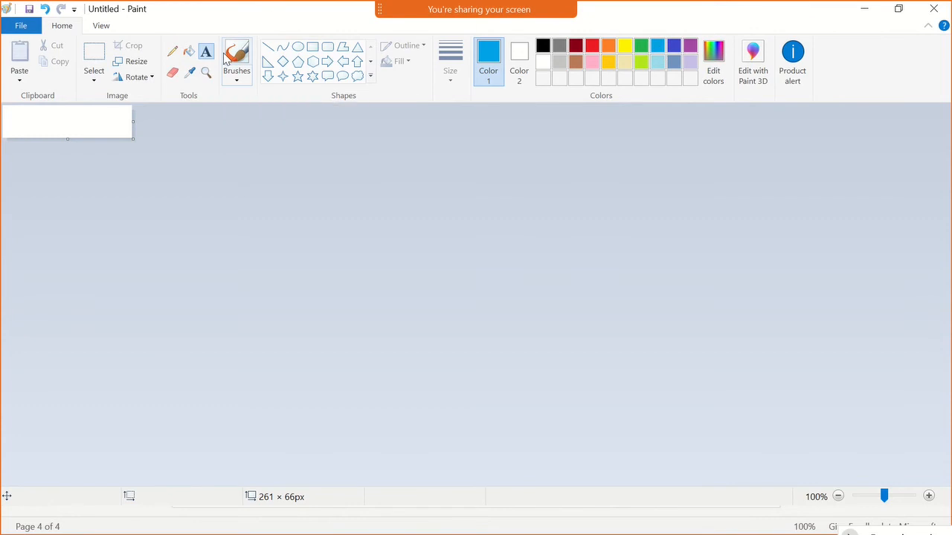
key("ctrl+z")
key("ctrl+z")
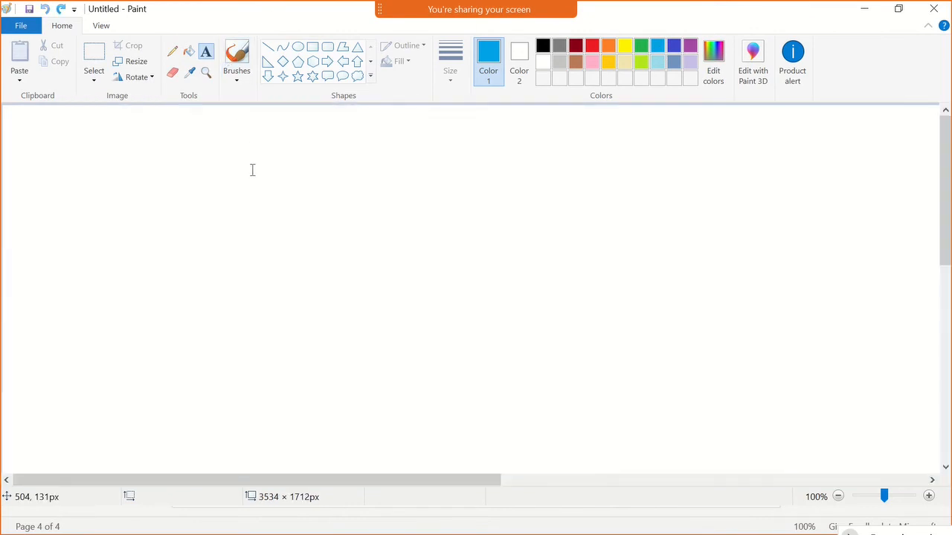
- Switch back to Chrome and search Google for "internation bank logo" in a new tab
key("alt+Tab")
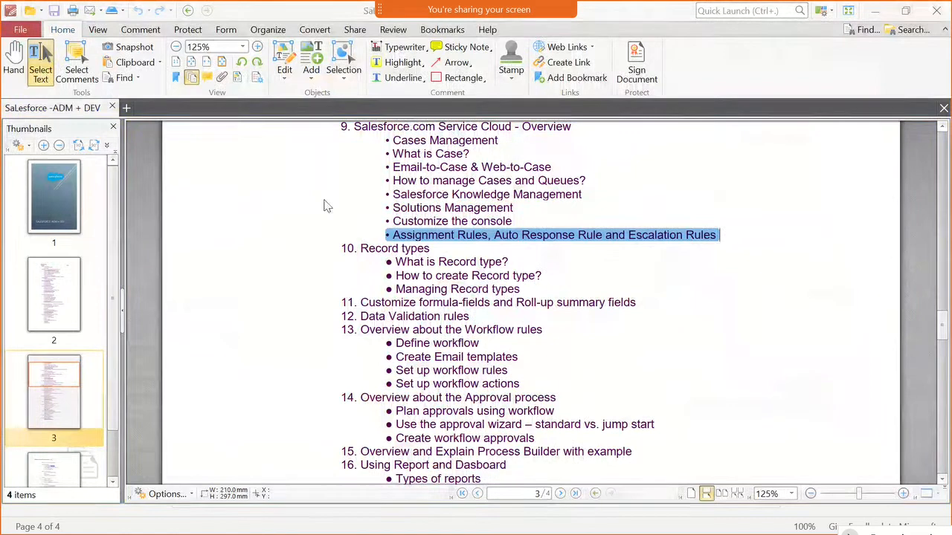
key("alt+Tab")
key("alt+Tab")
key("alt+Tab")
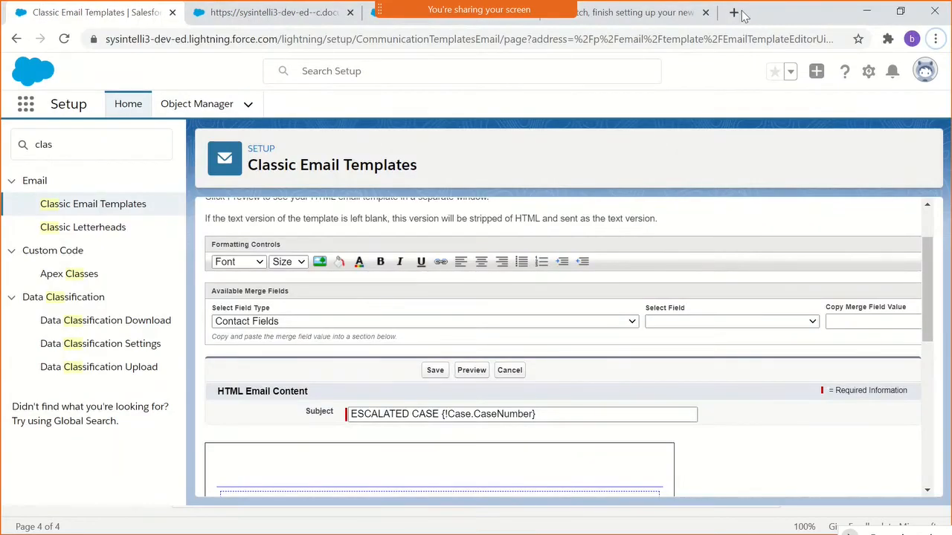
left_click(735, 13)
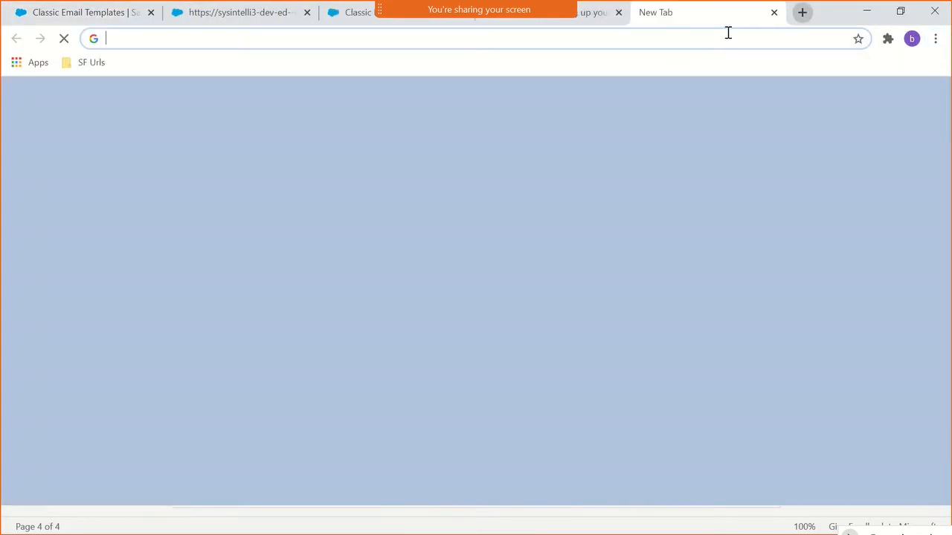
type("int")
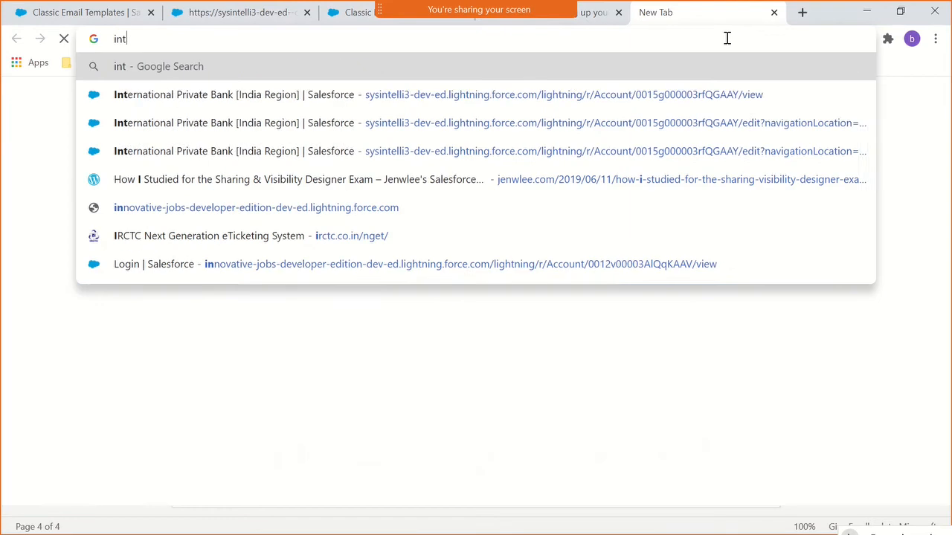
type("erna")
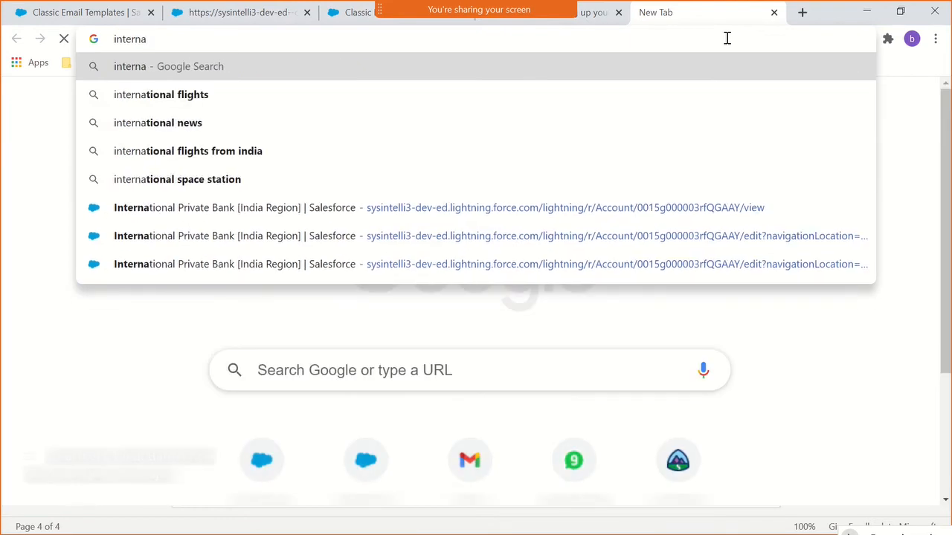
type("tion bank logo")
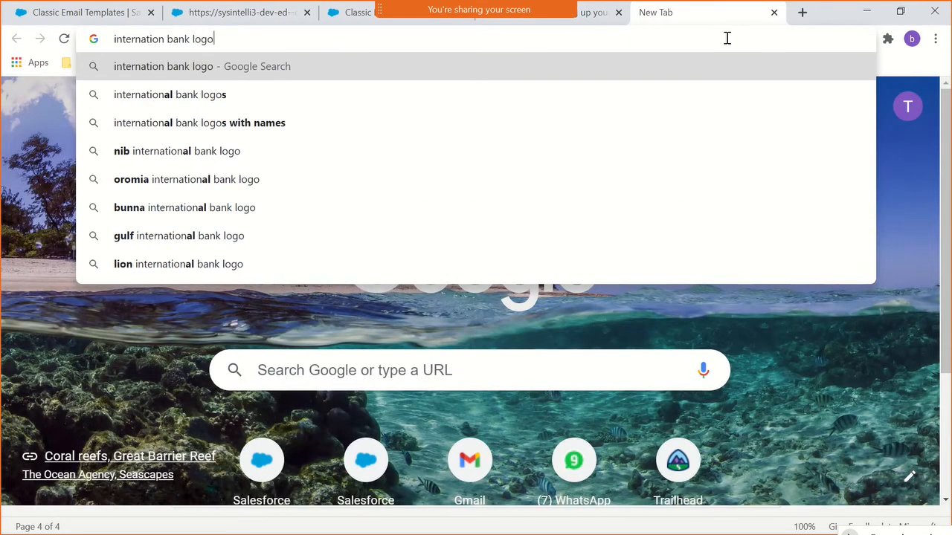
key("Return")
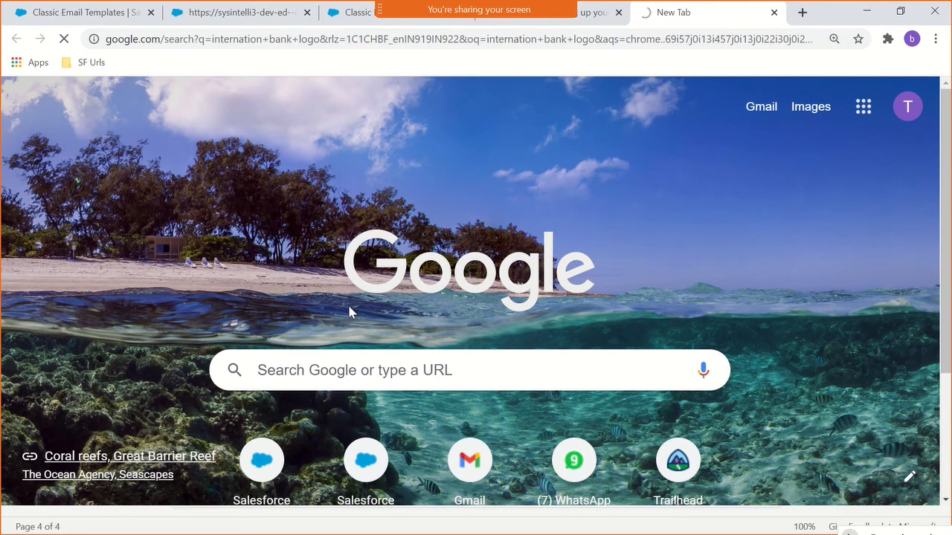
scroll(338, 345, "down", 1)
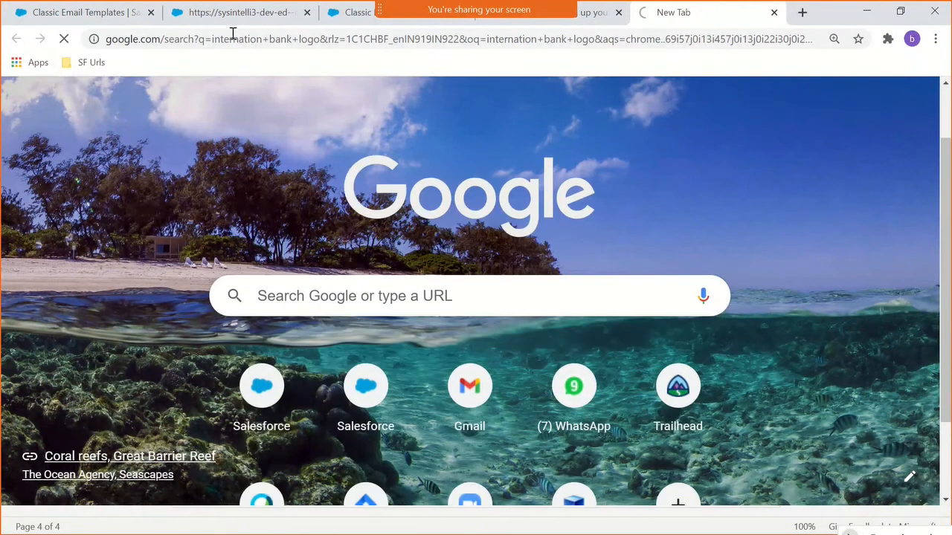
left_click(264, 41)
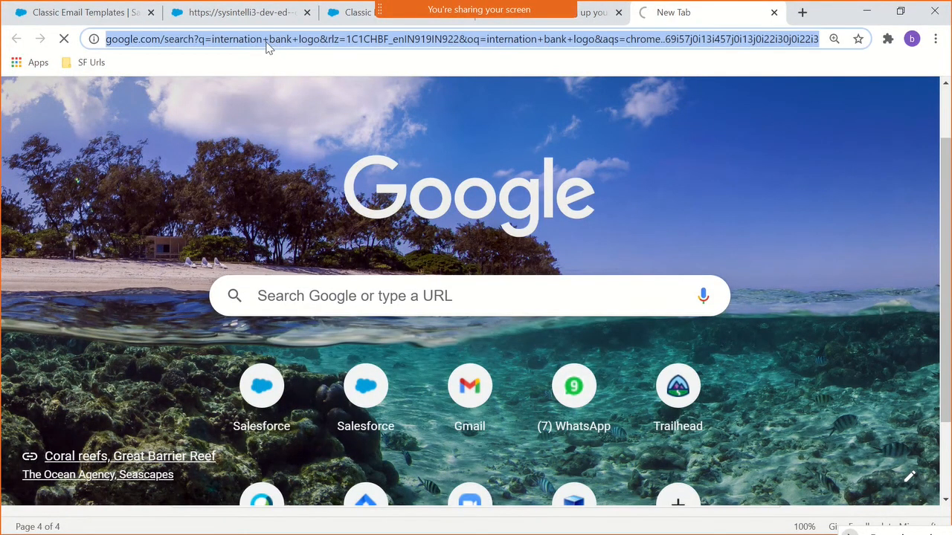
left_click(265, 42)
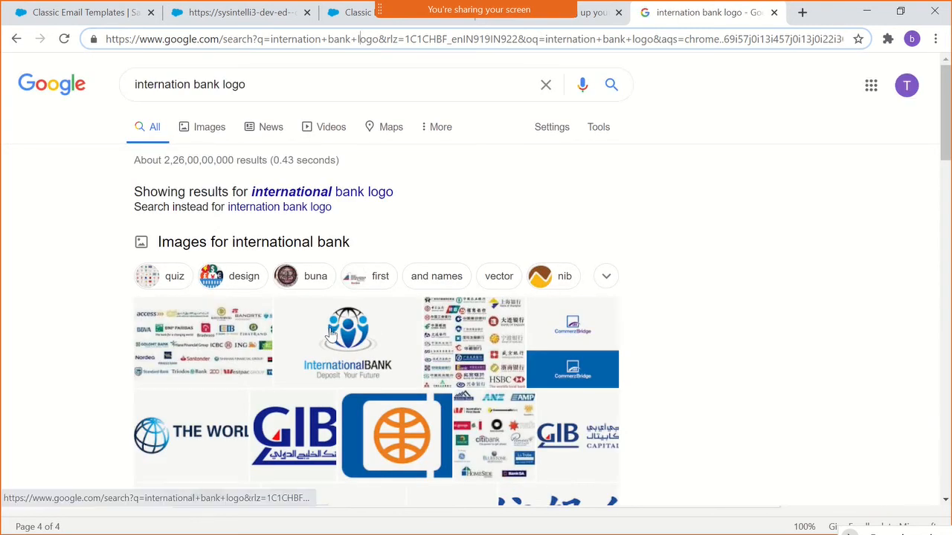
- Look through the logo image results and rerun the search with the corrected spelling "international bank logo"
scroll(332, 334, "down", 3)
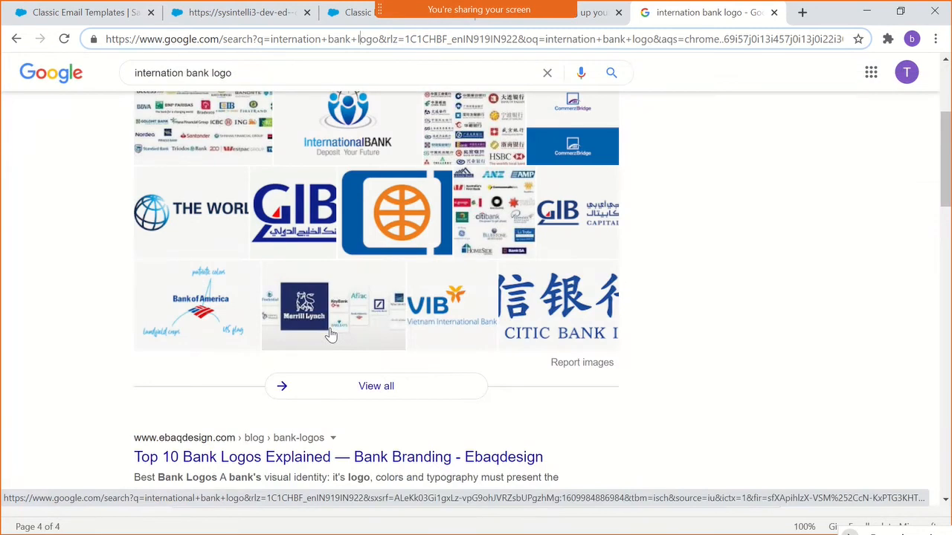
scroll(331, 335, "up", 2)
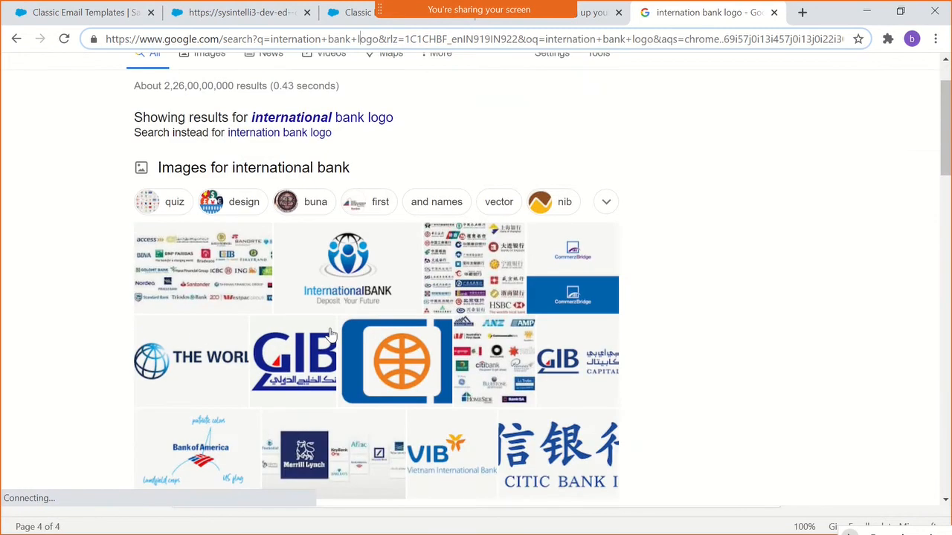
left_click(303, 122)
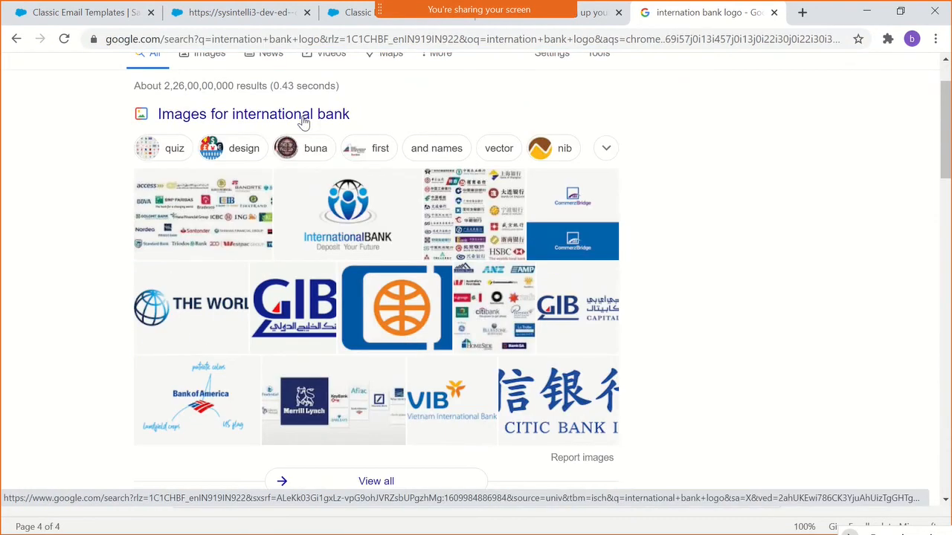
scroll(304, 149, "up", 1)
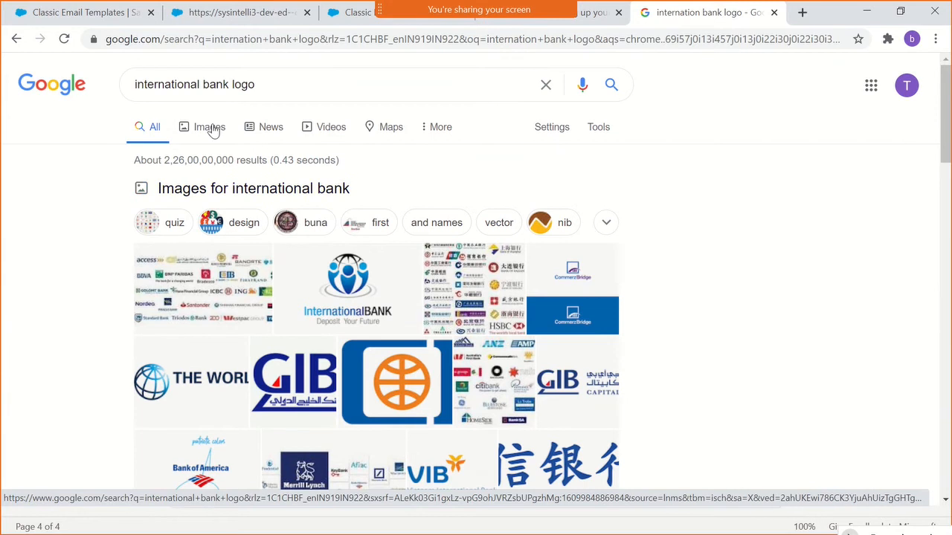
- Browse the image results for "international bank logo" and open the preview of the CIBC FirstCaribbean International Bank logo
left_click(211, 128)
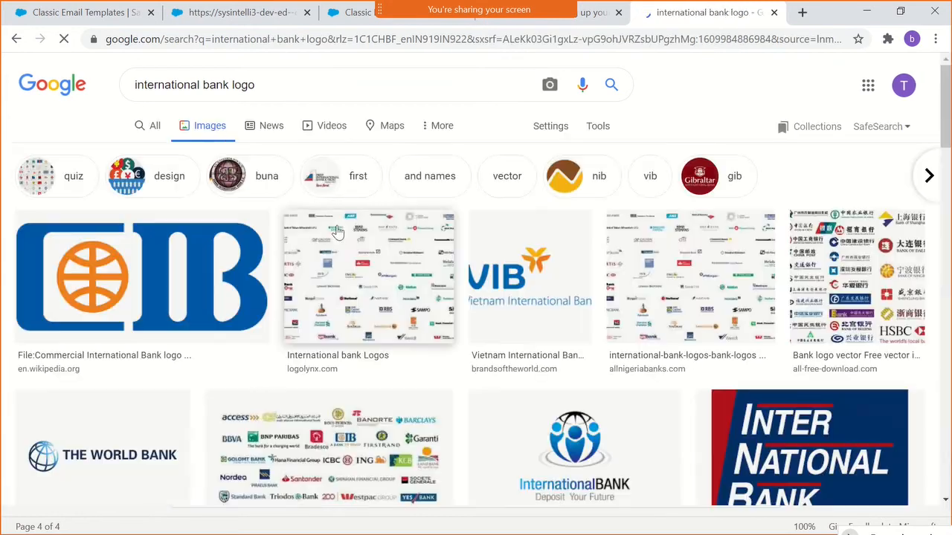
scroll(372, 286, "down", 1)
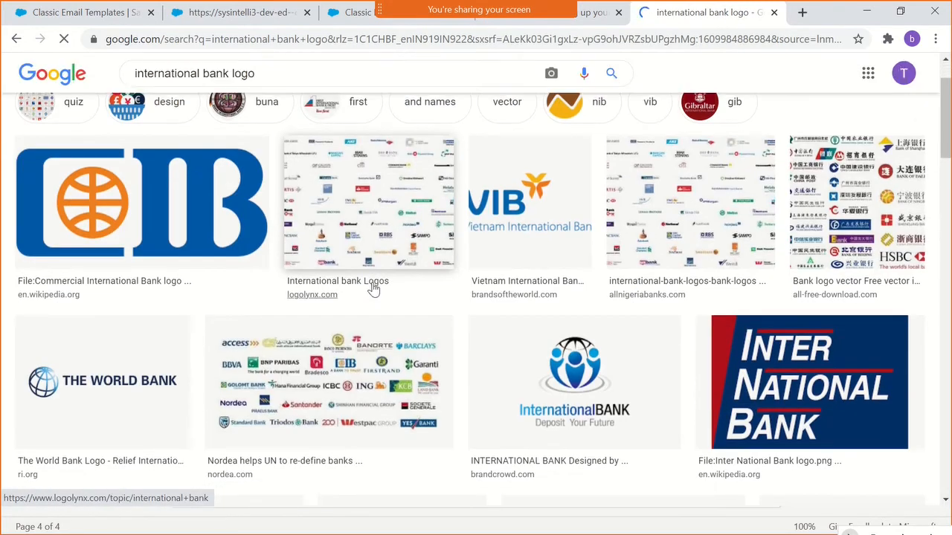
scroll(374, 287, "down", 2)
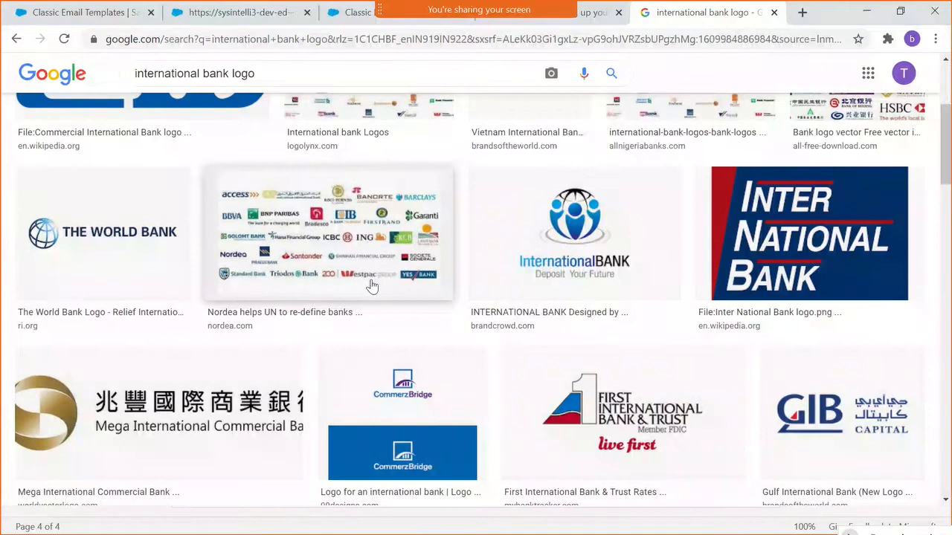
left_click(367, 284)
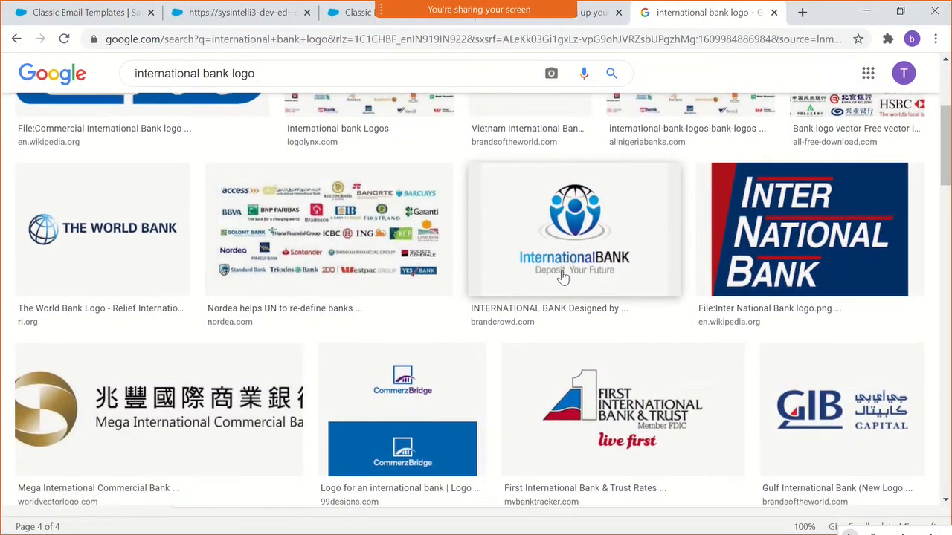
scroll(559, 273, "down", 4)
scroll(563, 277, "down", 4)
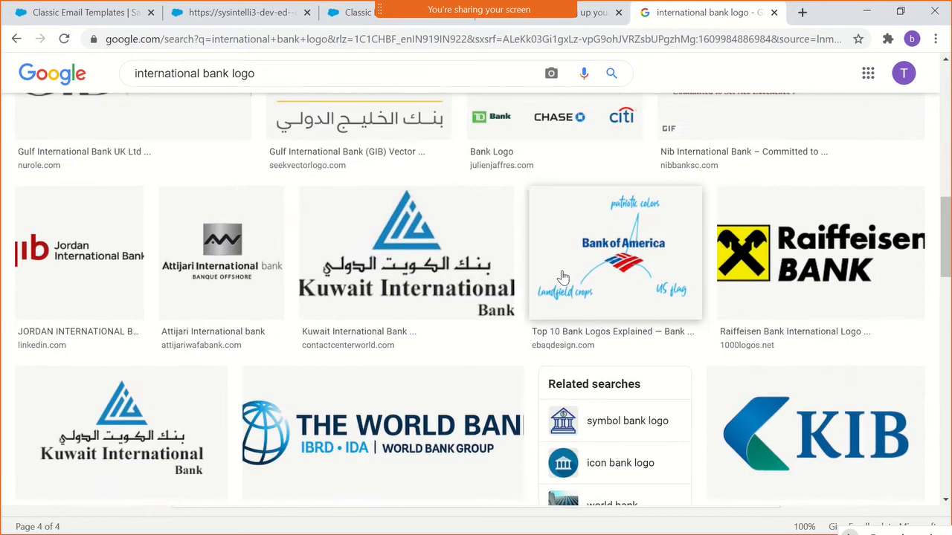
scroll(563, 277, "down", 3)
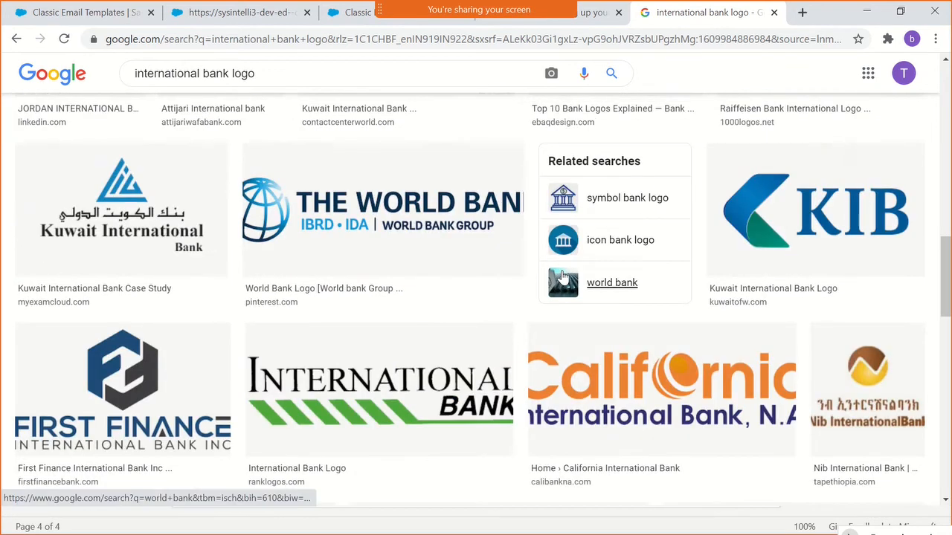
scroll(563, 278, "down", 4)
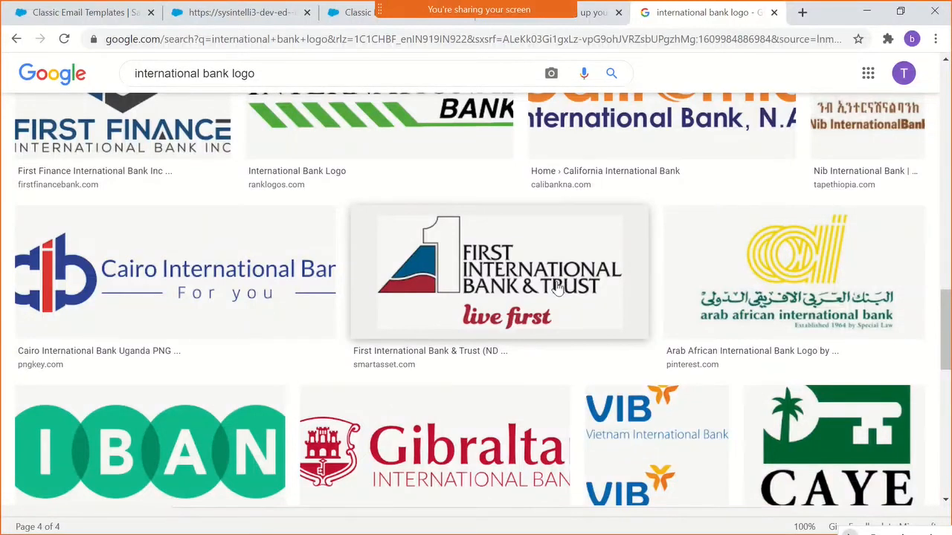
scroll(556, 288, "down", 7)
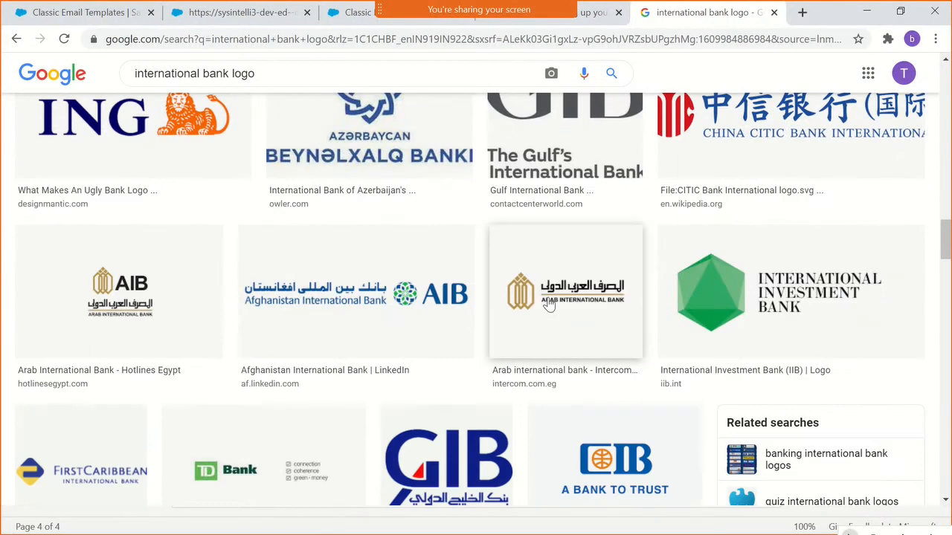
scroll(548, 304, "down", 4)
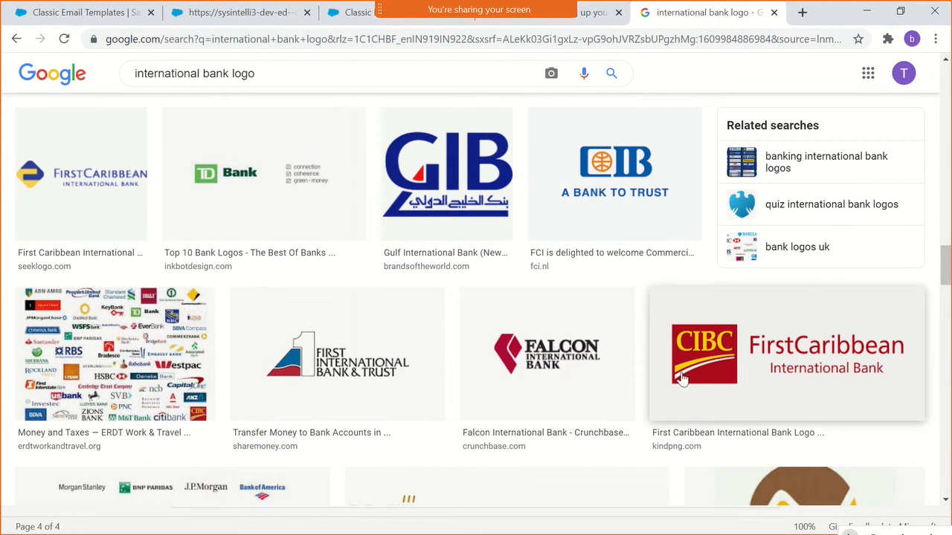
left_click(786, 379)
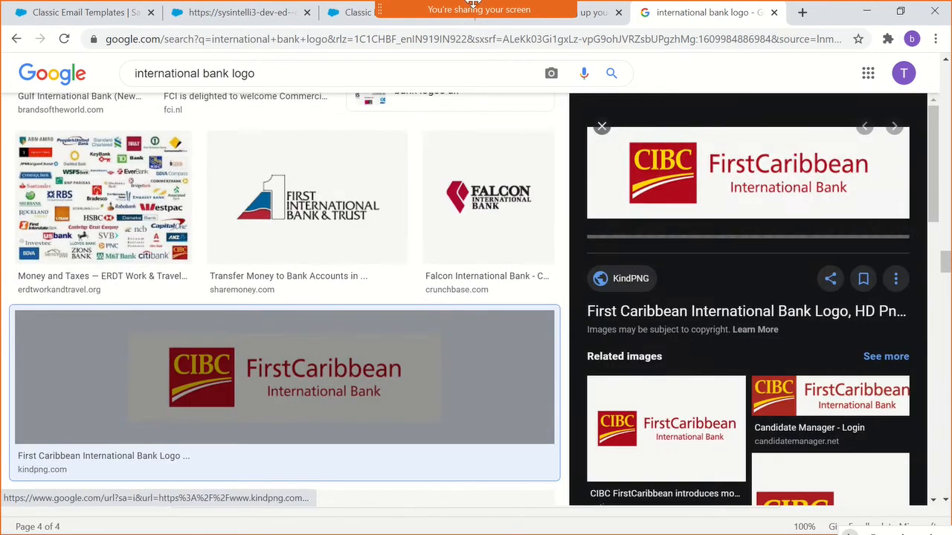
- Check the list of meeting participants and close it
mouse_move(474, 6)
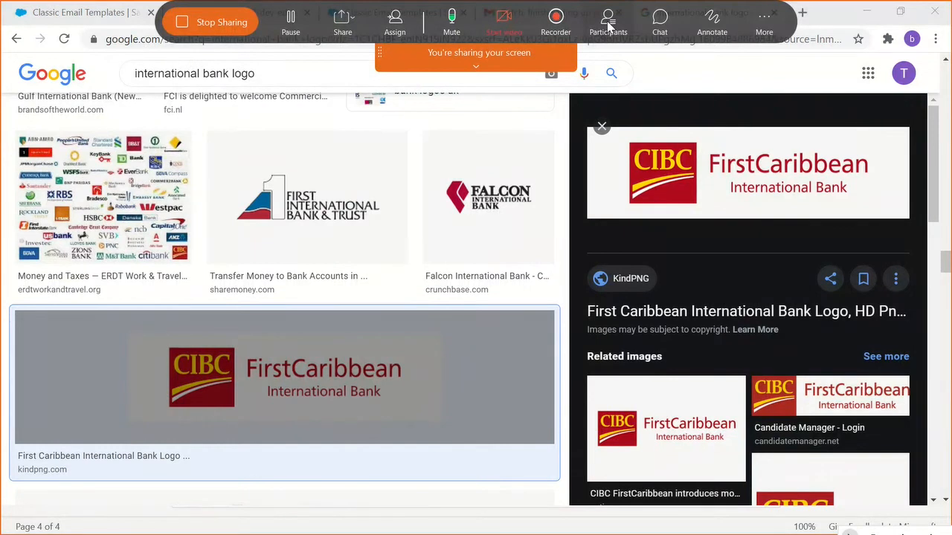
left_click(608, 24)
scroll(769, 336, "down", 2)
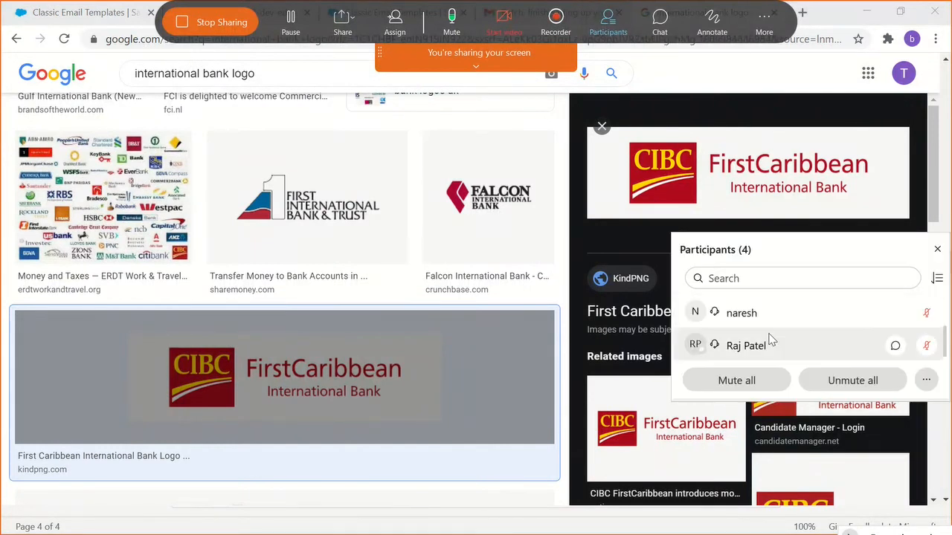
scroll(769, 336, "up", 1)
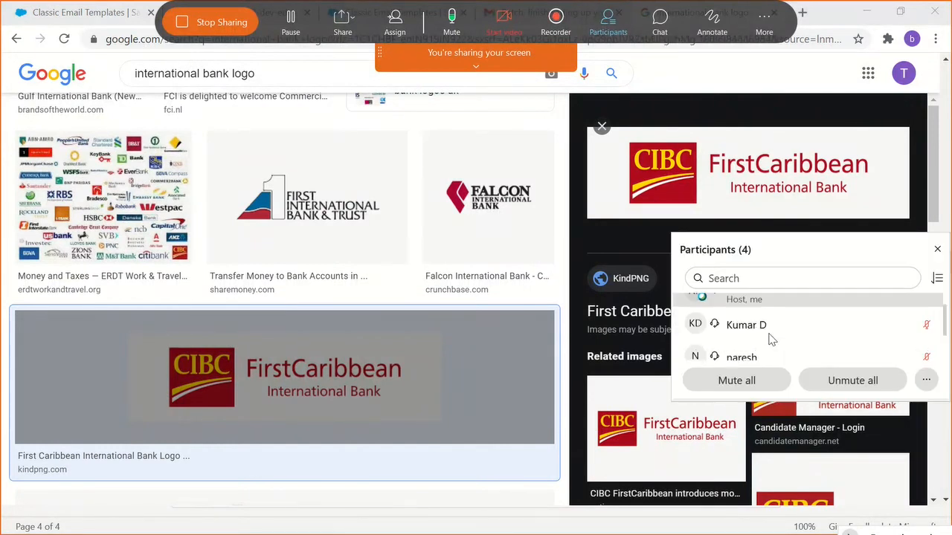
left_click(937, 249)
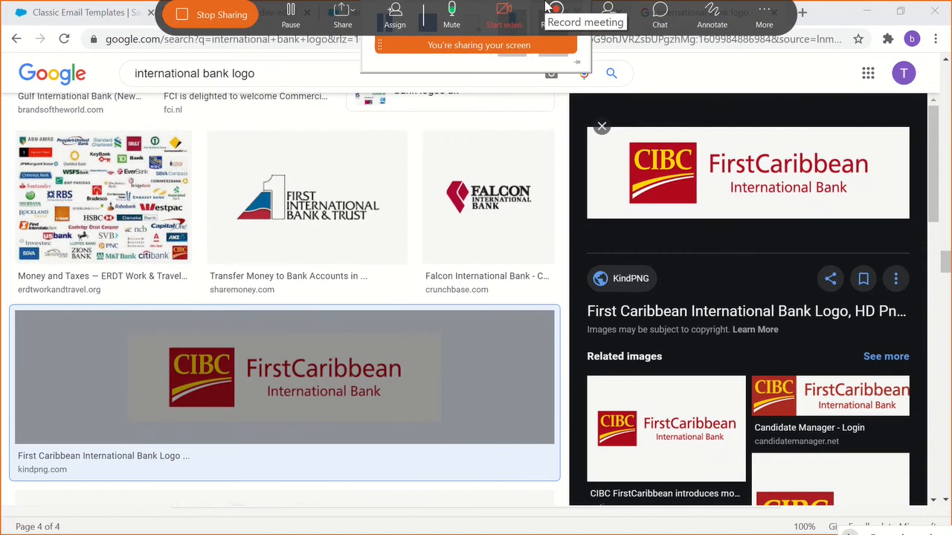
- Preview the related CIBC FirstCaribbean logo versions from Candidate Manager and National Workers Union
left_click(791, 401)
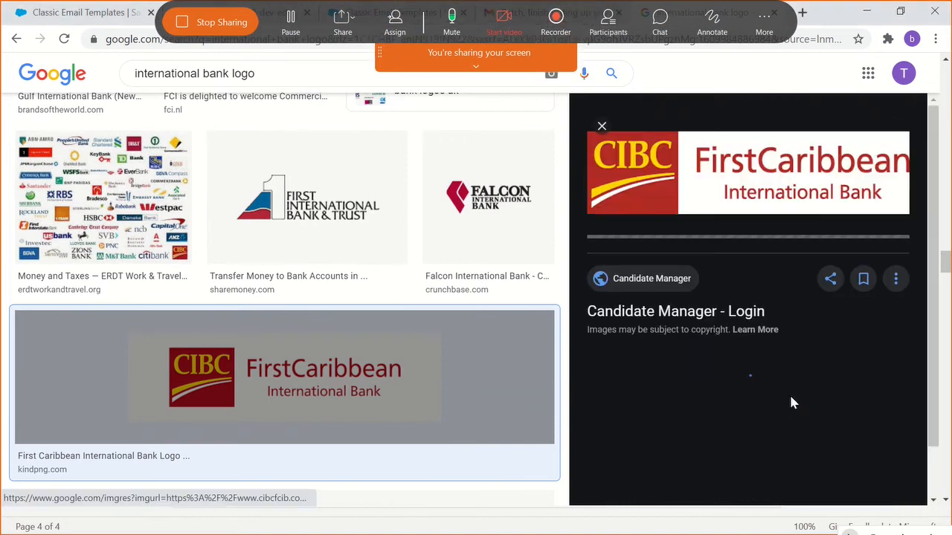
right_click(702, 196)
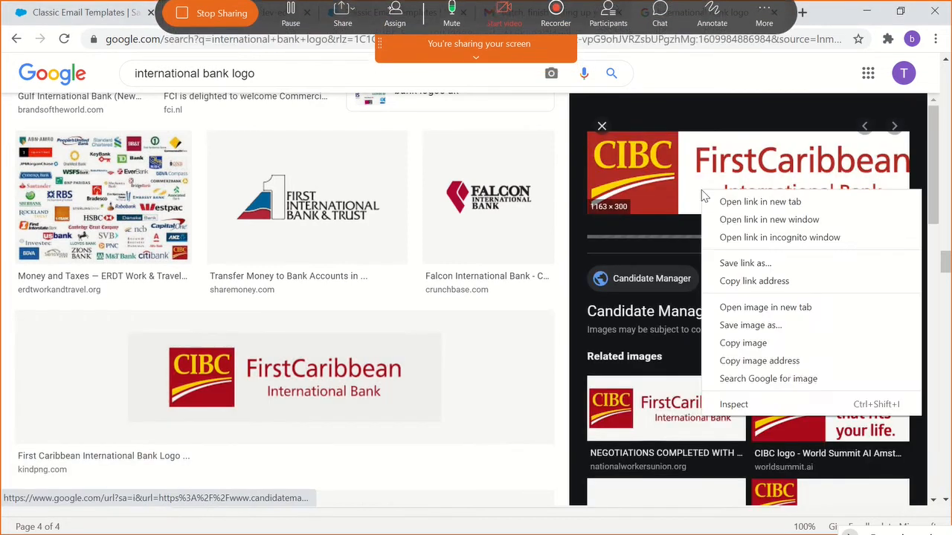
left_click(677, 401)
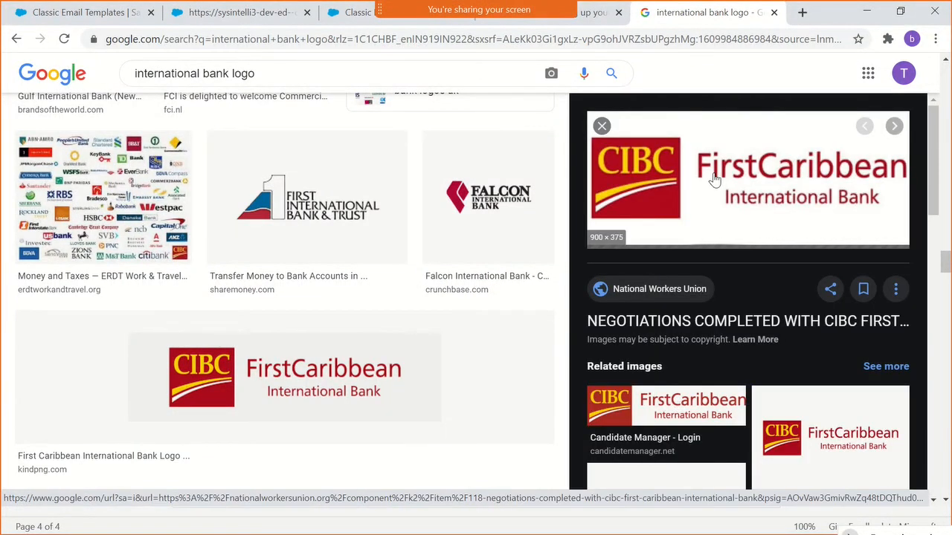
scroll(743, 261, "down", 2)
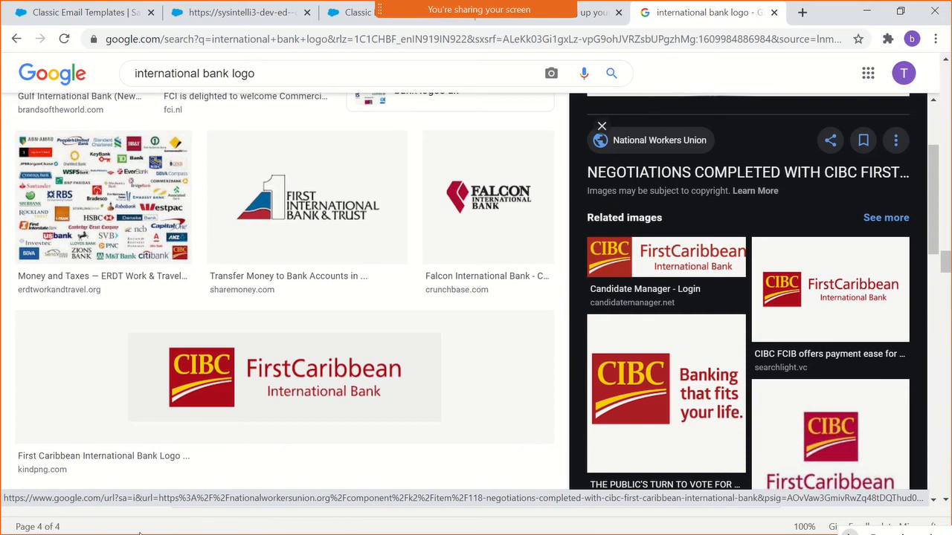
- Switch to Snipping Tool and capture the CIBC FirstCaribbean International Bank logo from the image results
key("super")
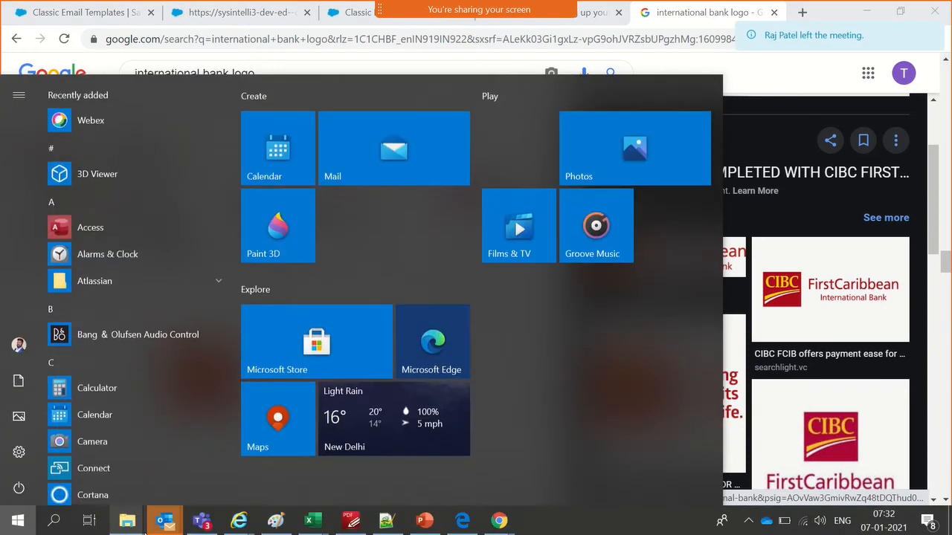
type("snip")
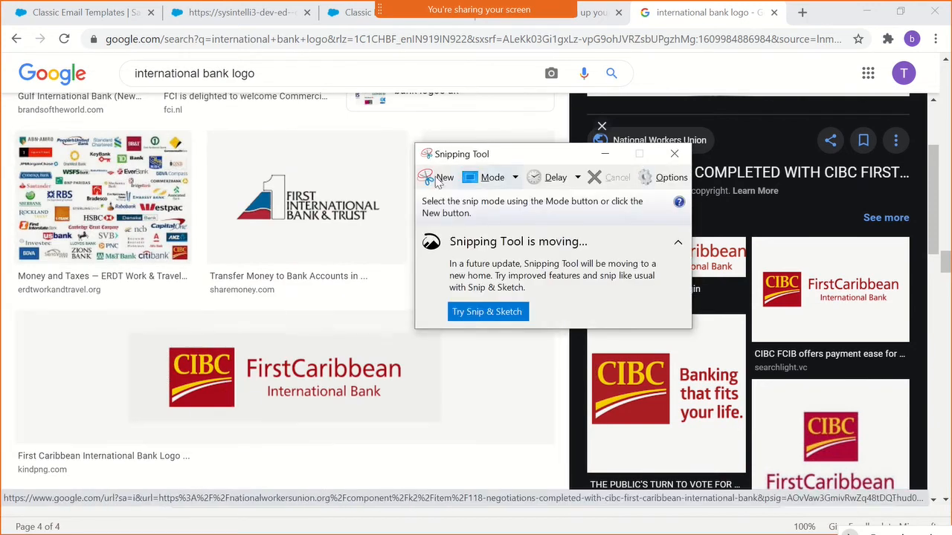
left_click(437, 179)
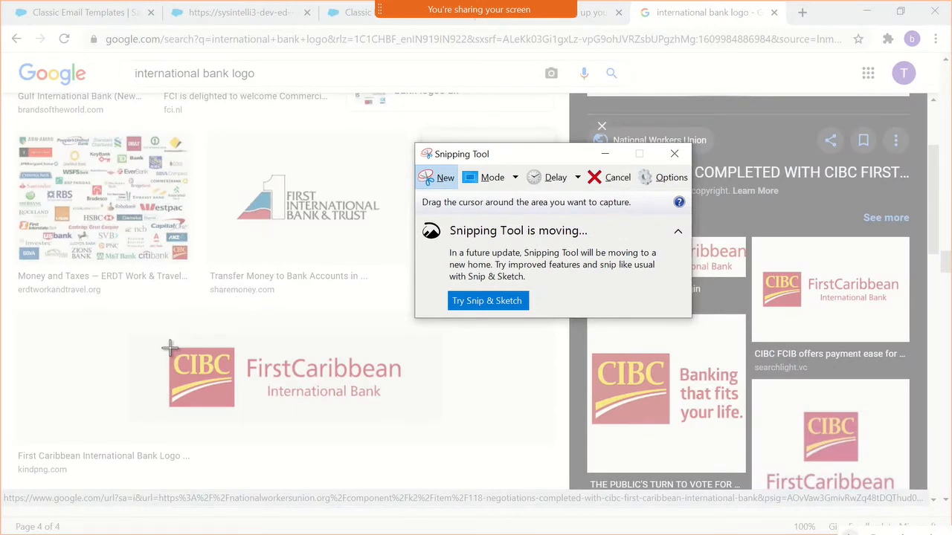
left_click_drag(169, 344, 405, 409)
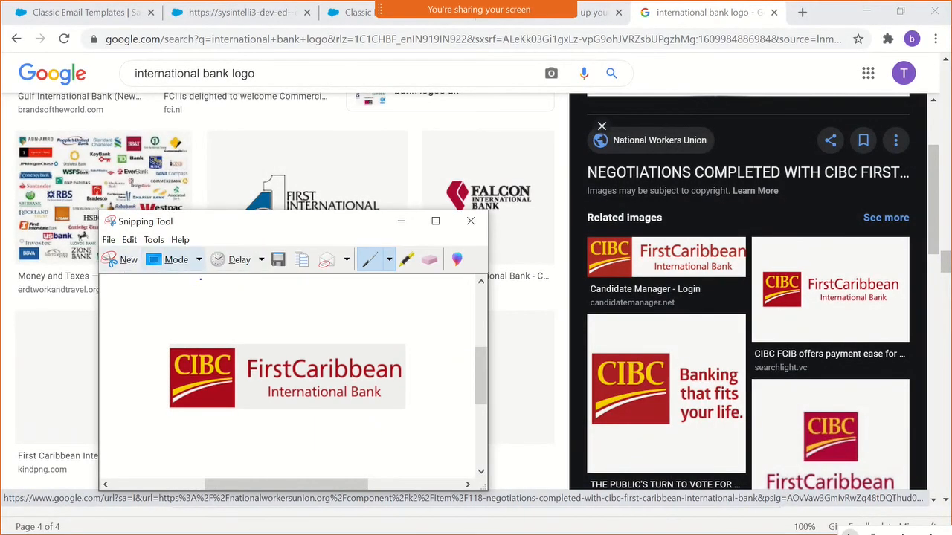
- Save the logo snip in the Pictures folder as a PNG file named logoPNG and close Snipping Tool
left_click(108, 239)
key("Escape")
mouse_move(112, 242)
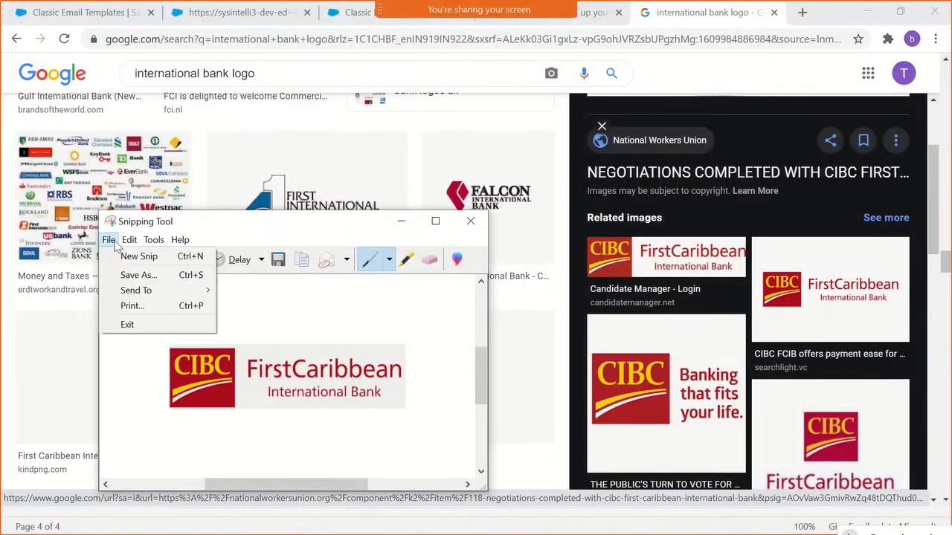
left_click(126, 278)
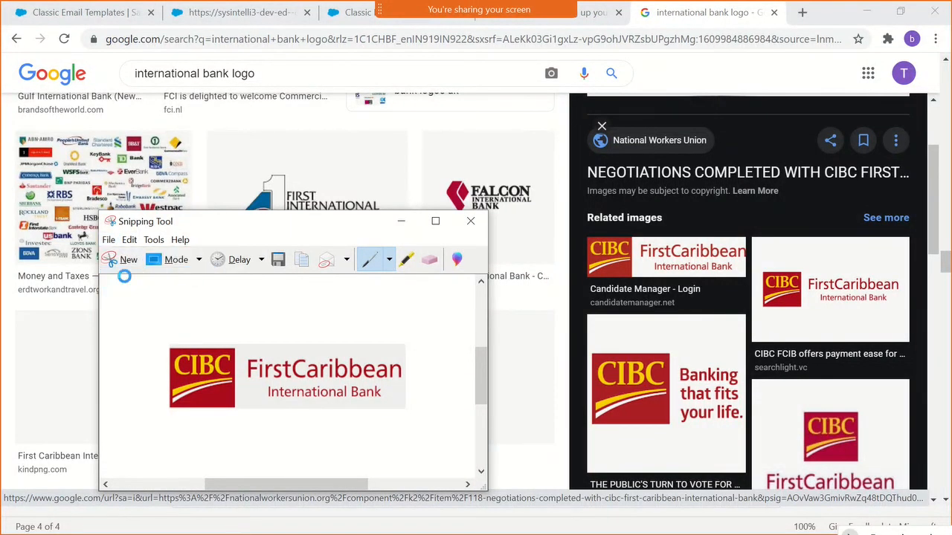
key("ctrl+s")
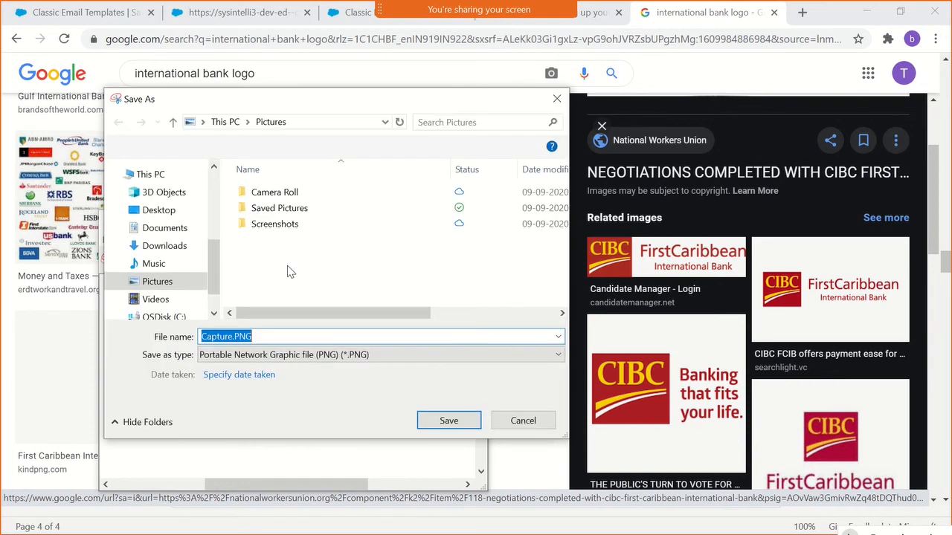
left_click(233, 336)
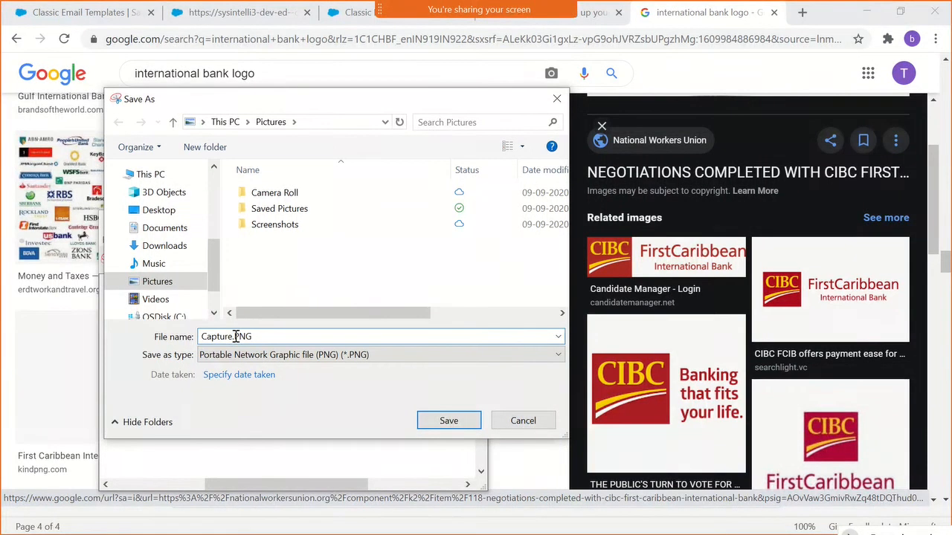
left_click_drag(233, 336, 142, 318)
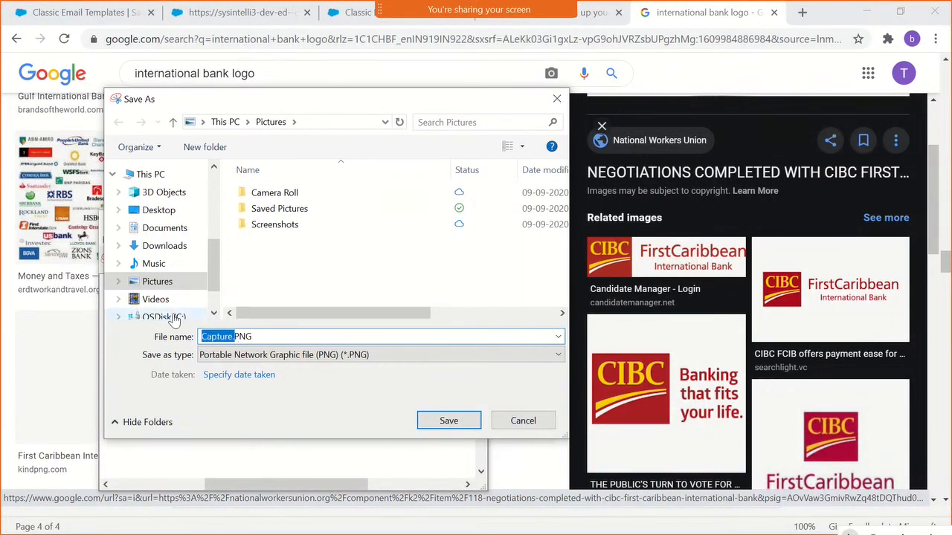
type("logo")
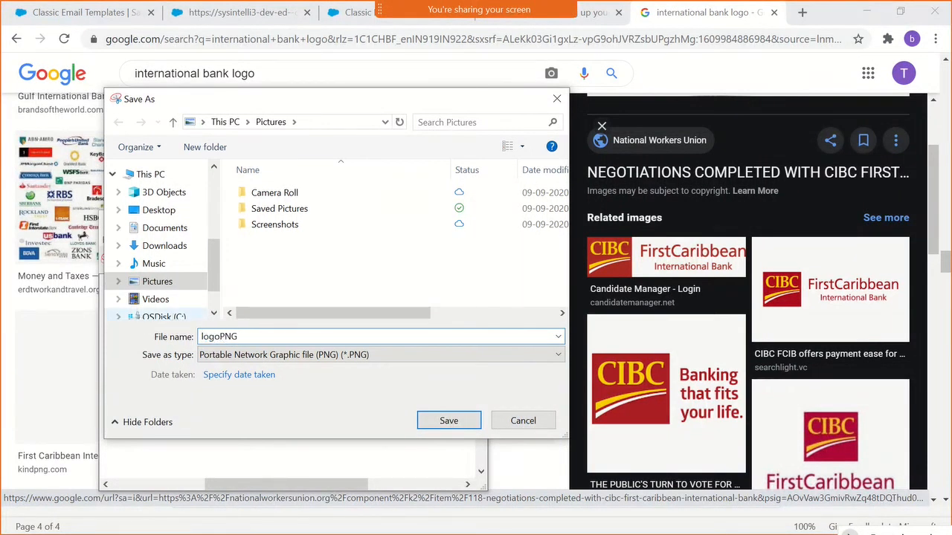
left_click(454, 423)
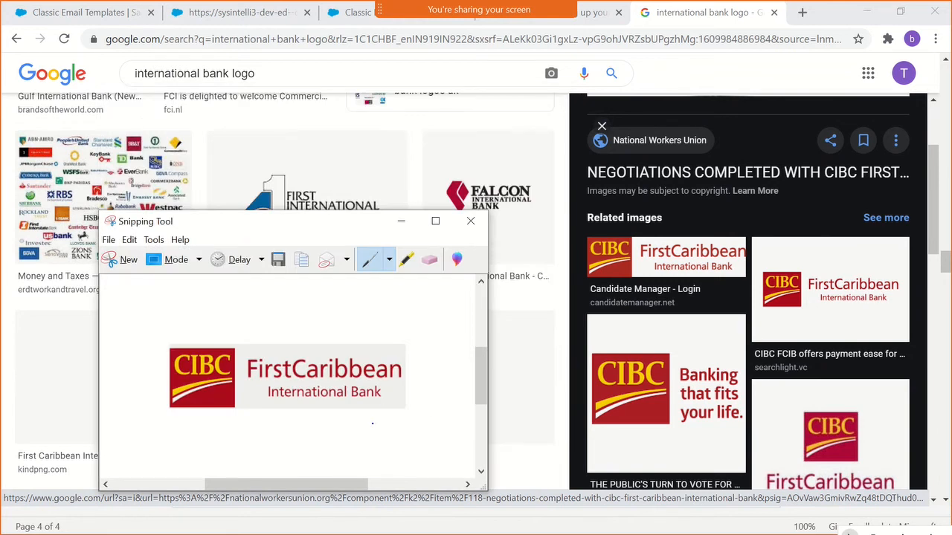
left_click(471, 221)
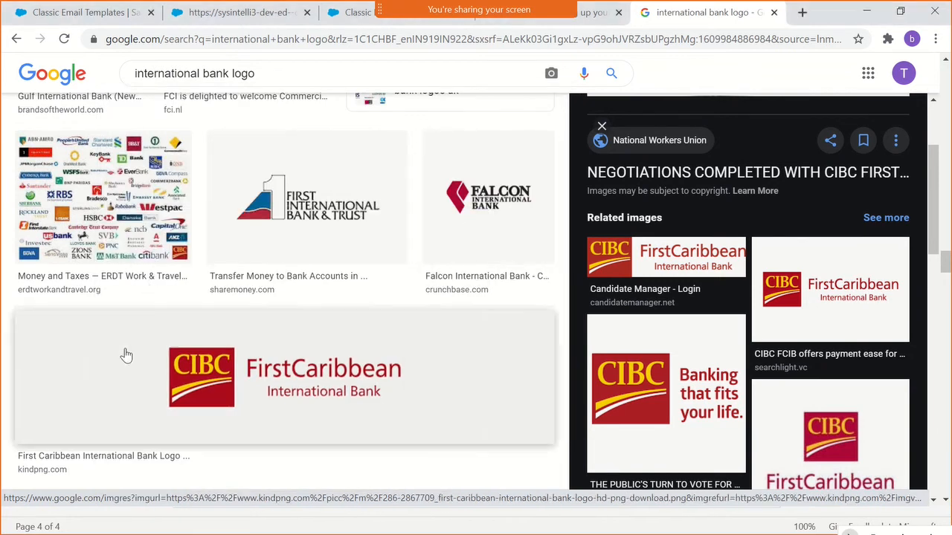
- Switch to Paint and open logo.PNG from the Pictures folder, discarding the changes to the untitled picture
key("alt+Tab")
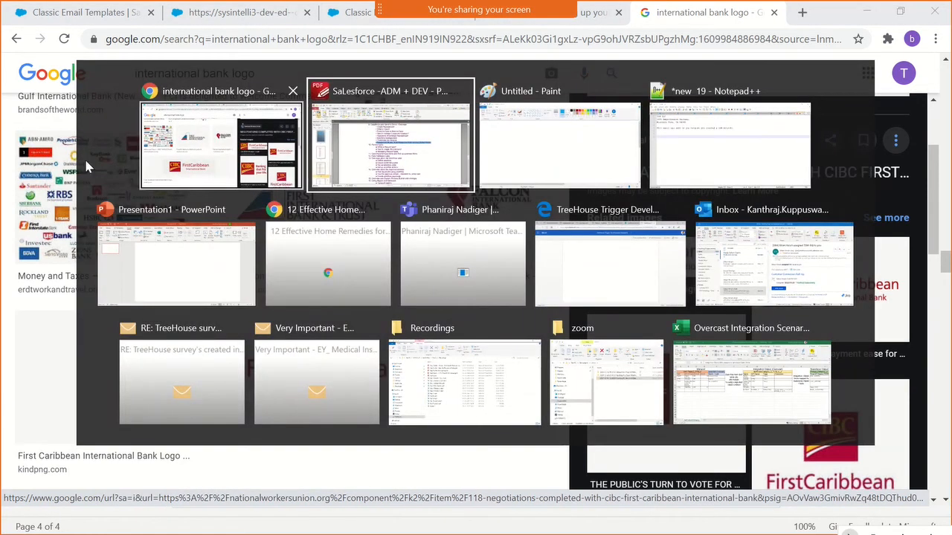
left_click(210, 176)
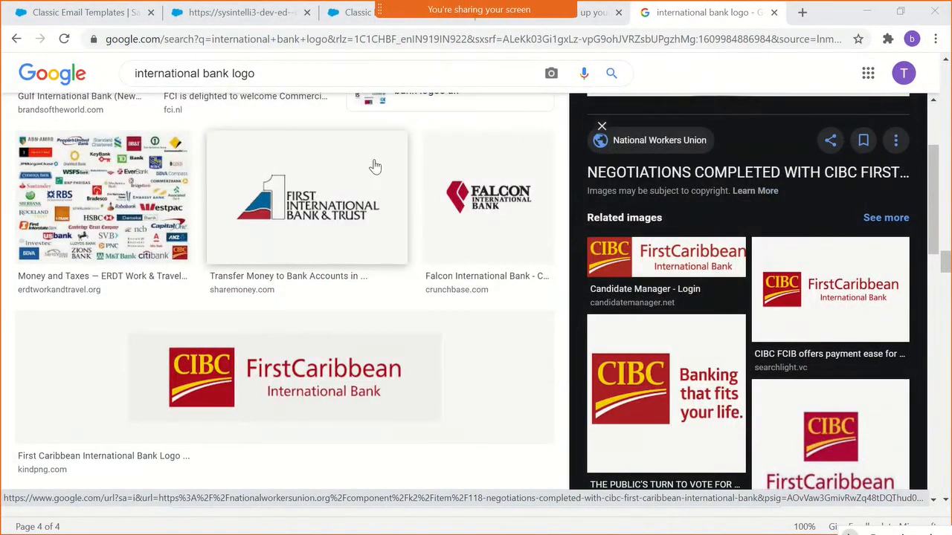
key("alt+Tab")
left_click(507, 154)
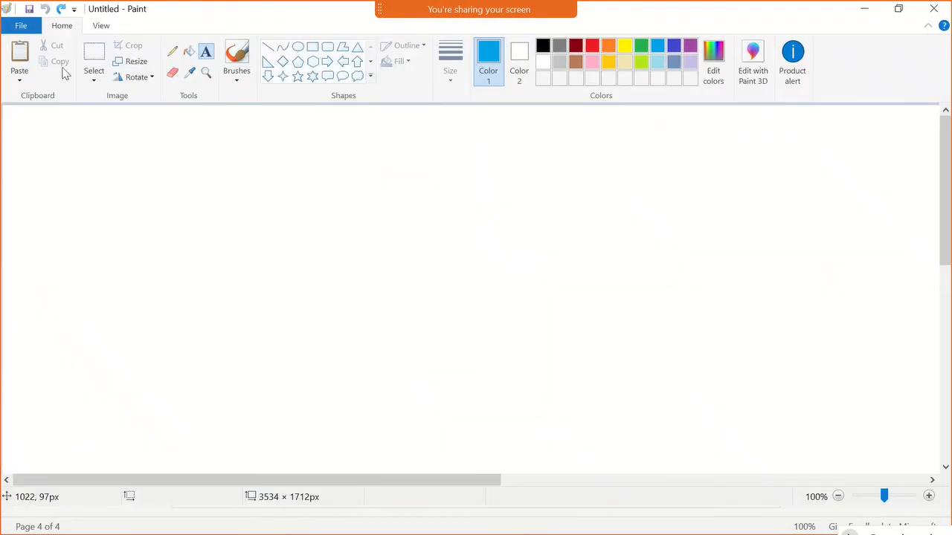
left_click(24, 27)
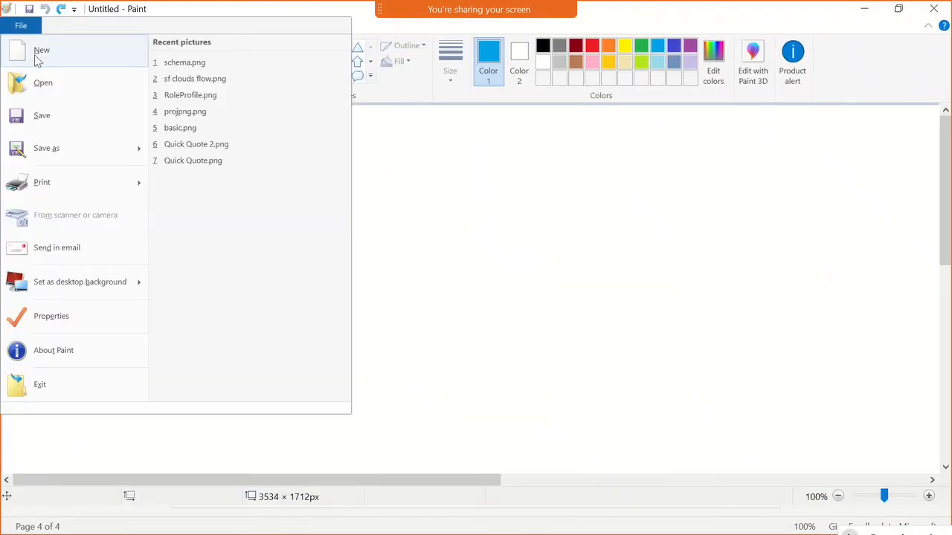
left_click(81, 82)
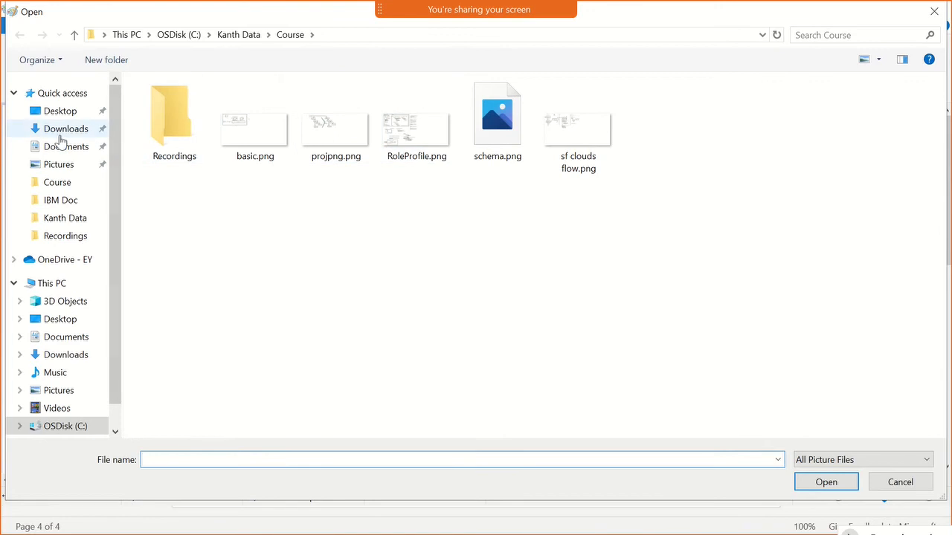
left_click(82, 172)
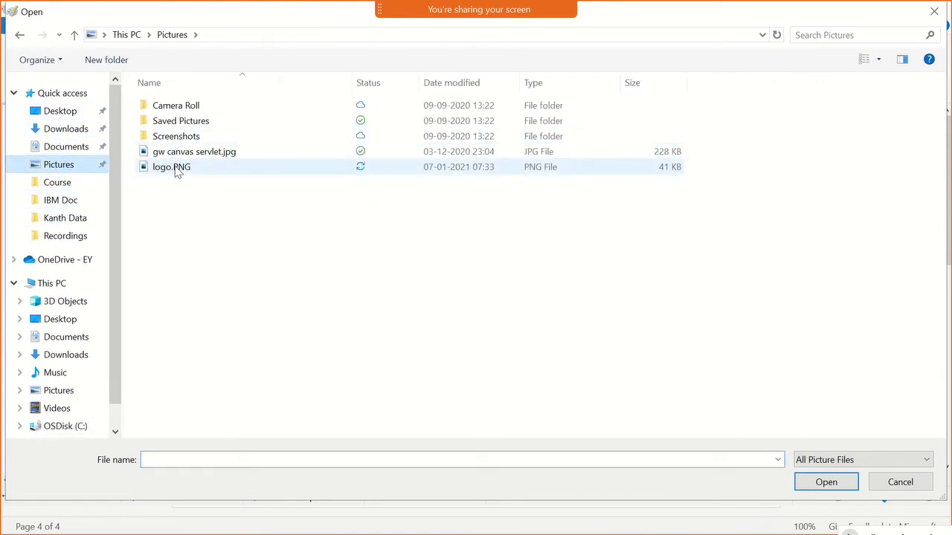
left_click(176, 168)
left_click(816, 482)
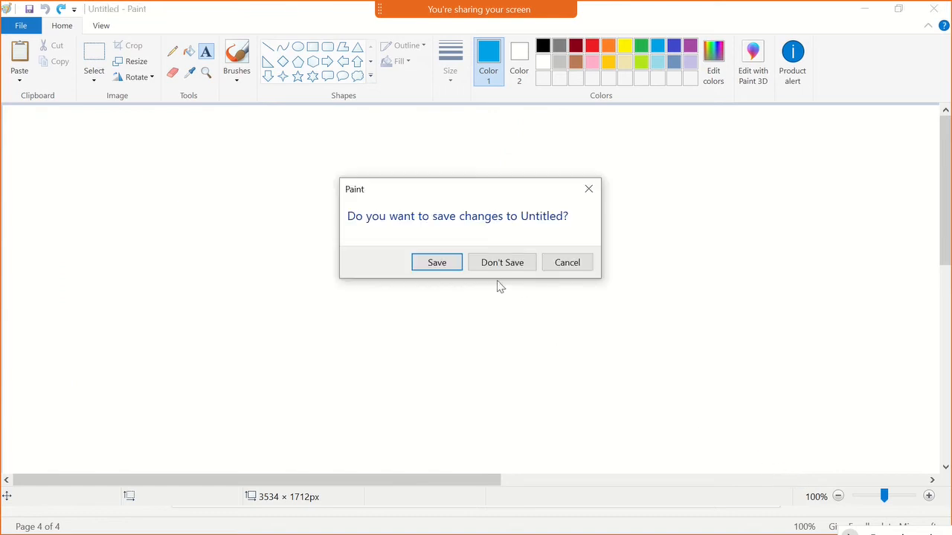
left_click(486, 268)
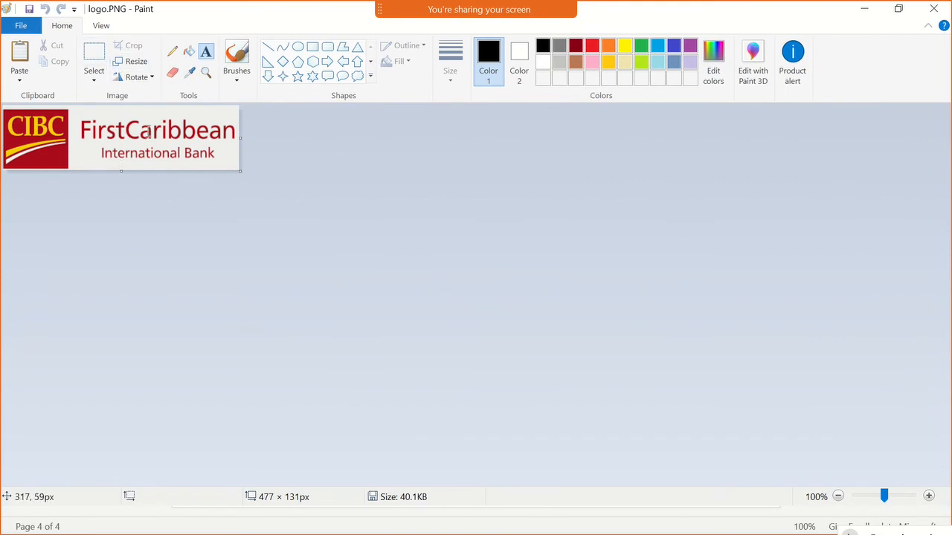
- Select the CIBC lettering in the red square, about 116 × 49 px, and delete it
left_click(102, 59)
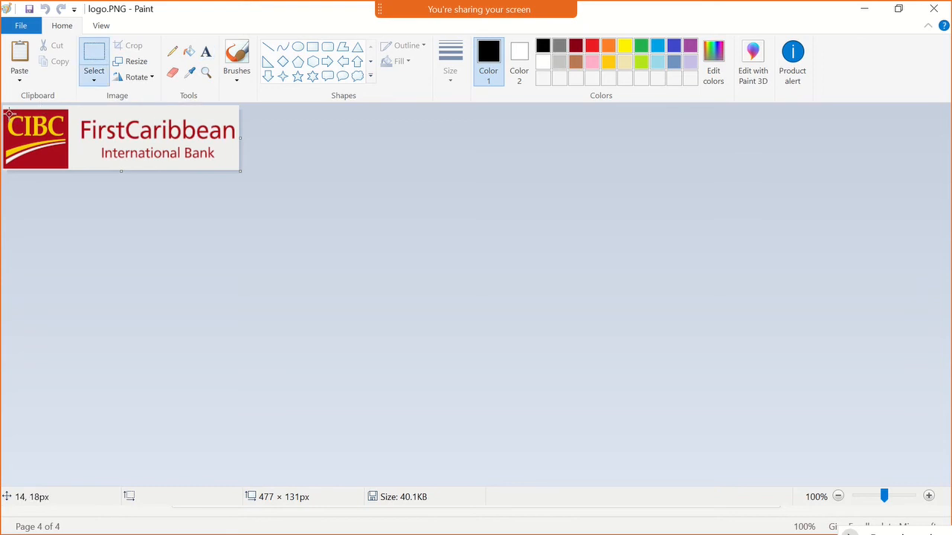
left_click_drag(9, 113, 66, 137)
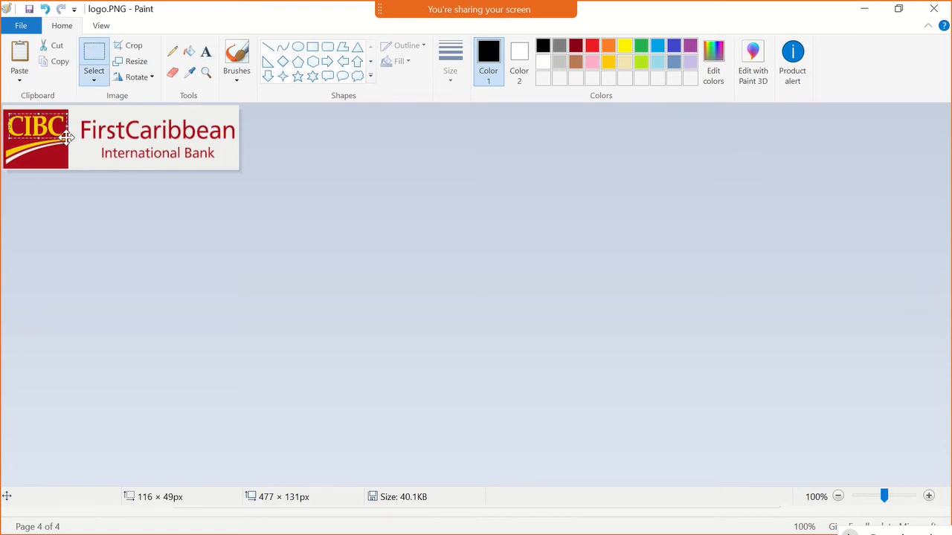
key("Delete")
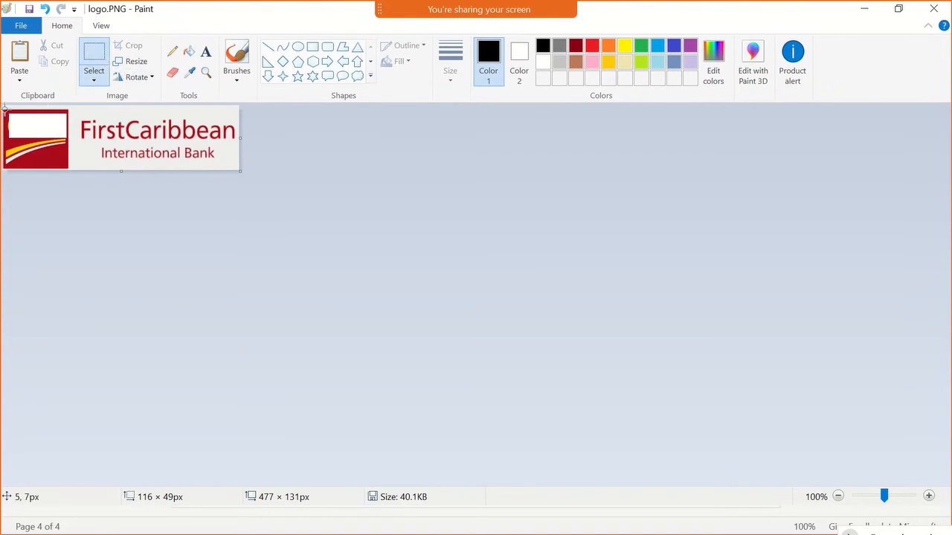
- Fill the blank gap above the swoosh by stretching selected bits of the surrounding red over it
left_click_drag(4, 110, 68, 124)
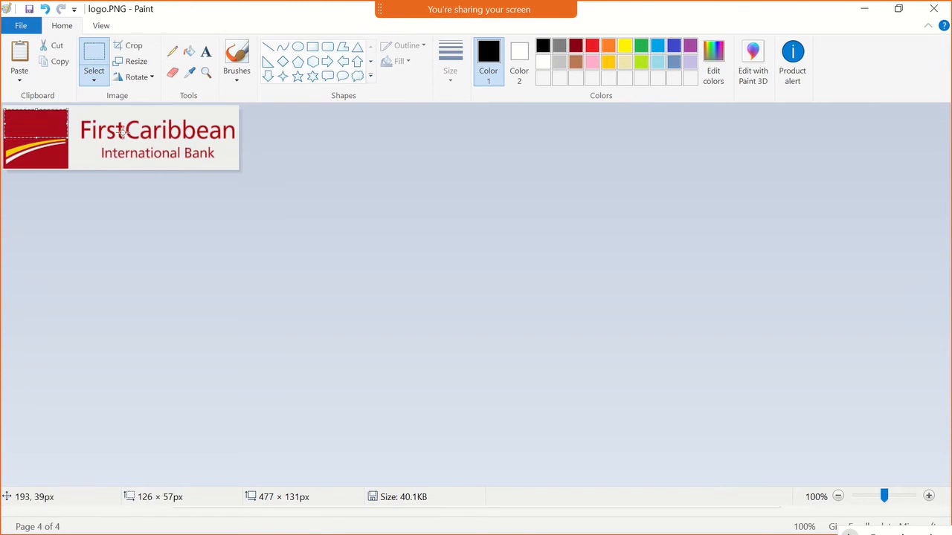
left_click(154, 181)
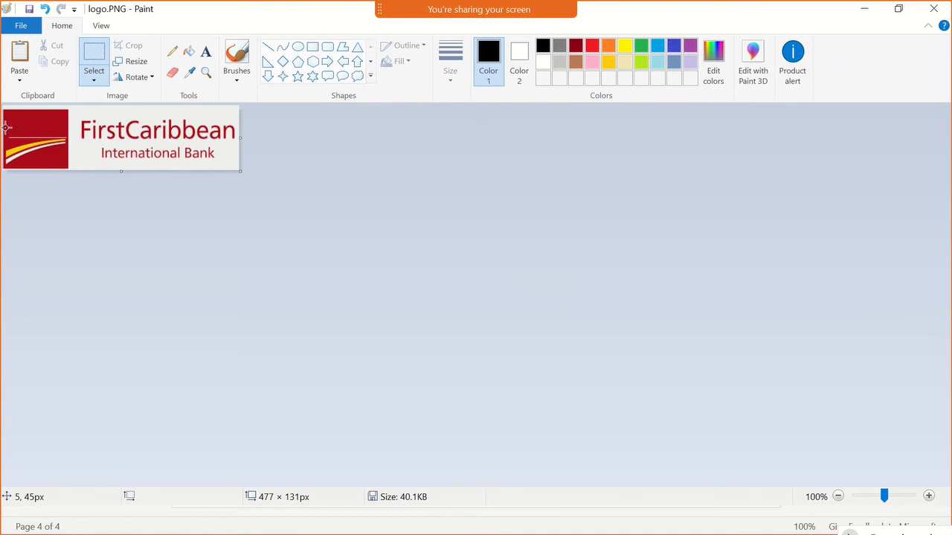
mouse_move(5, 131)
left_mouse_down()
mouse_move(8, 146)
mouse_move(26, 130)
mouse_move(71, 127)
mouse_move(32, 123)
left_mouse_up()
left_click(69, 173)
left_click_drag(28, 128, 68, 131)
left_click(78, 194)
- Cover the FirstCaribbean wording by stretching a strip of plain logo background over it to about 345 × 49 px
left_click_drag(74, 116, 77, 164)
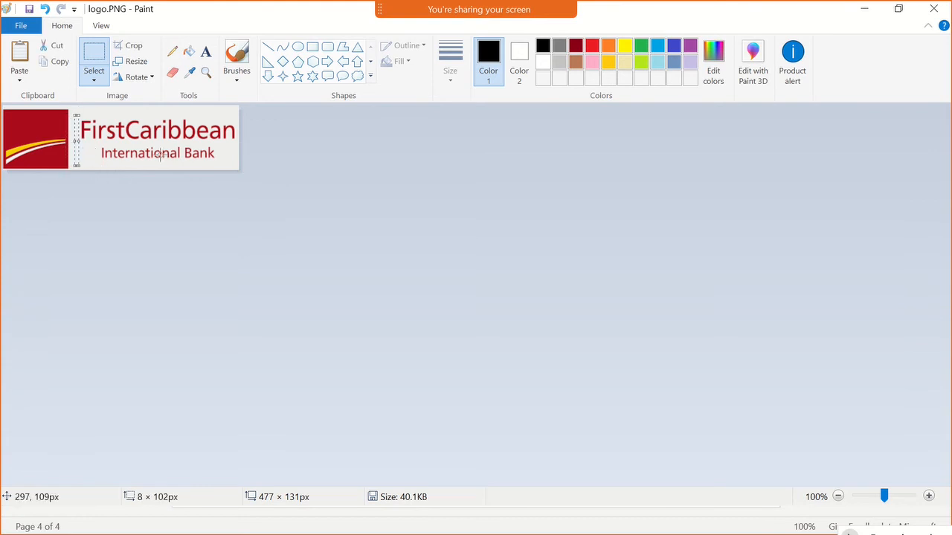
left_click(108, 124)
left_click_drag(71, 118, 247, 131)
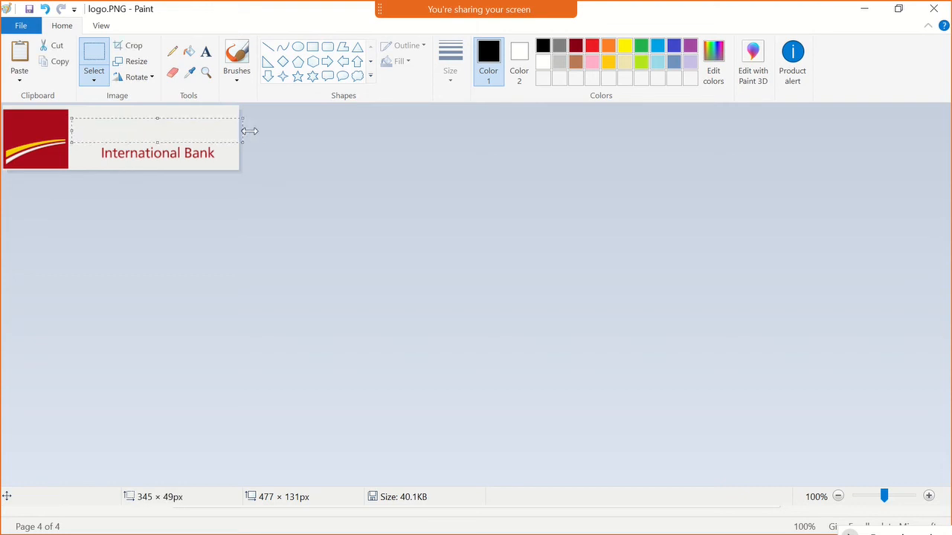
left_click(281, 201)
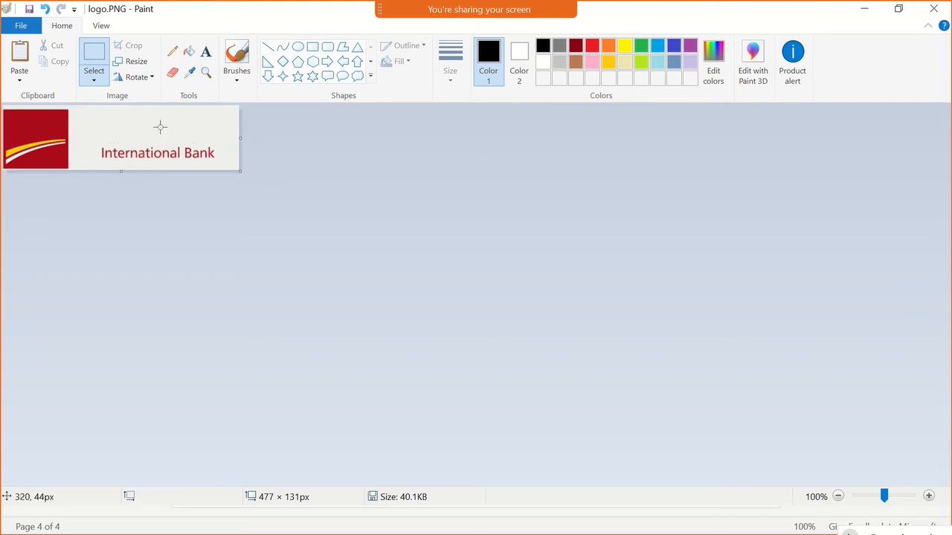
- Set the foreground colour to white and activate the Text tool
left_click(206, 54)
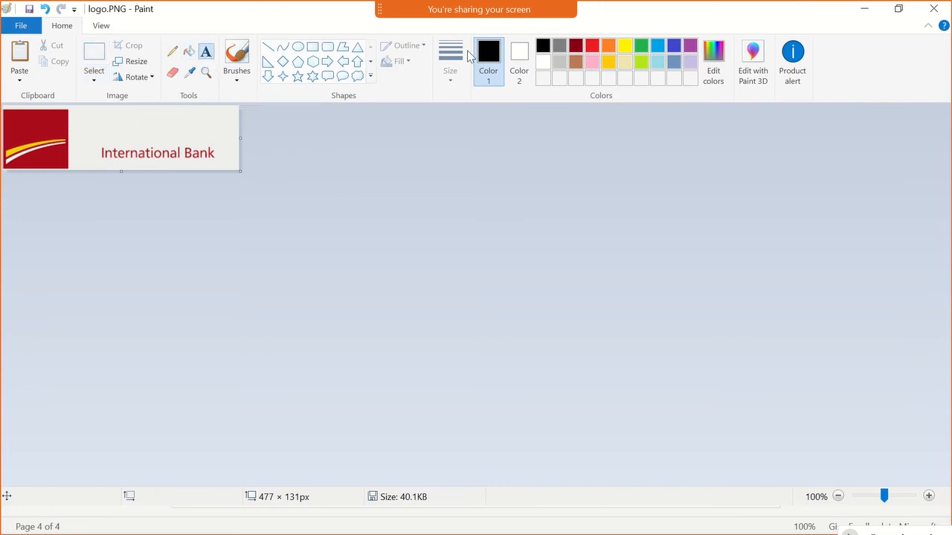
left_click(518, 54)
left_click(490, 65)
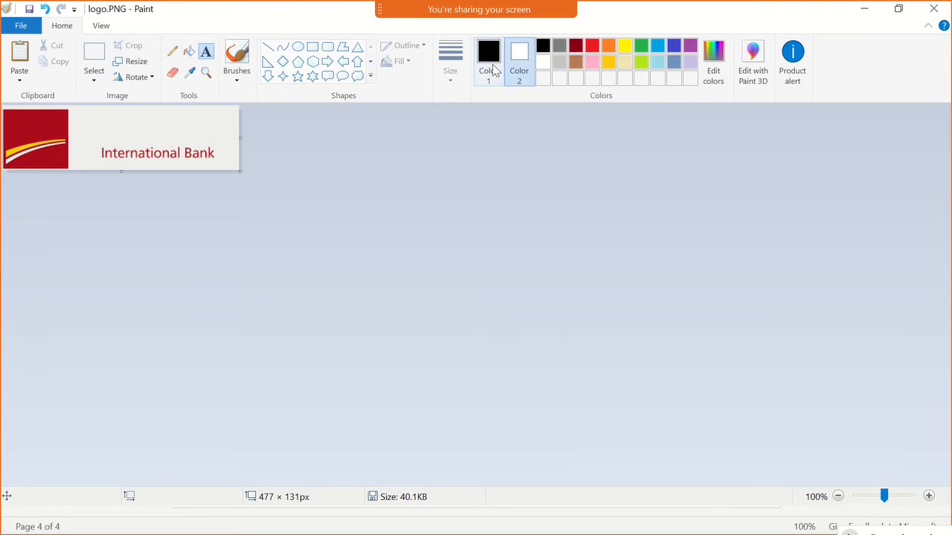
left_click(545, 64)
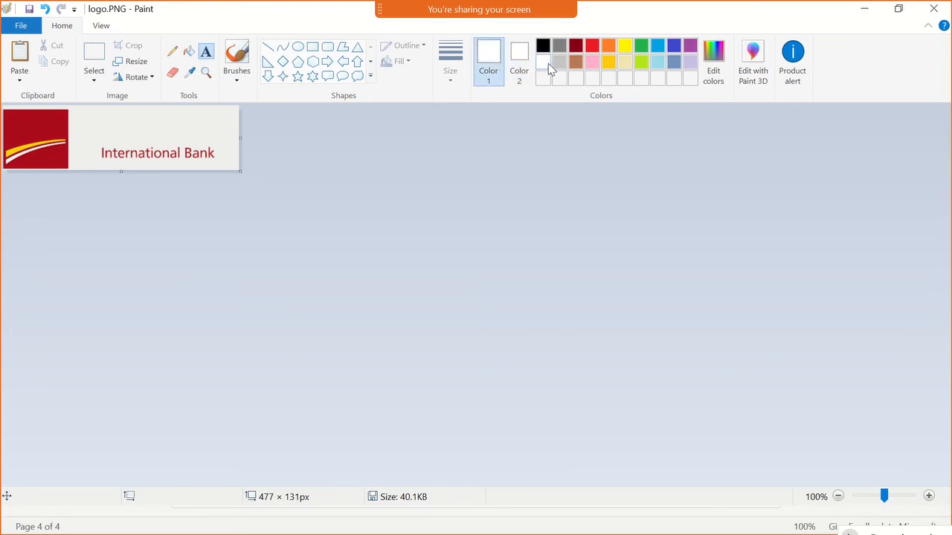
left_click(270, 50)
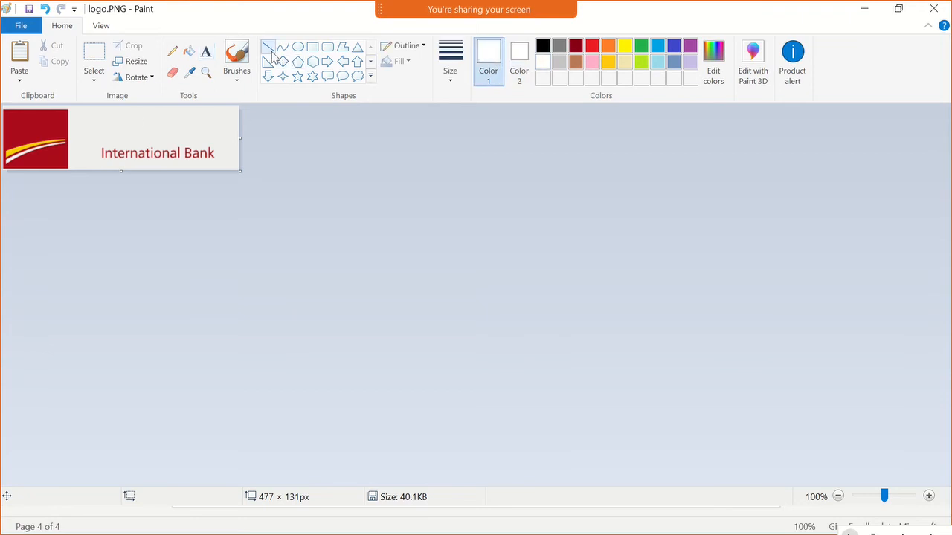
left_click(206, 50)
- Try placing the text IPB at font size 18 in the red square and undo it
left_click(14, 129)
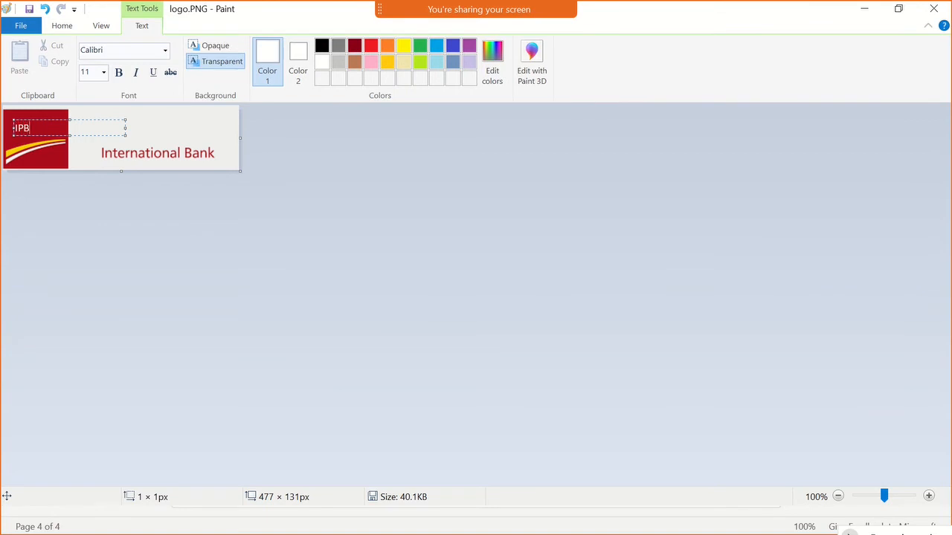
double_click(37, 128)
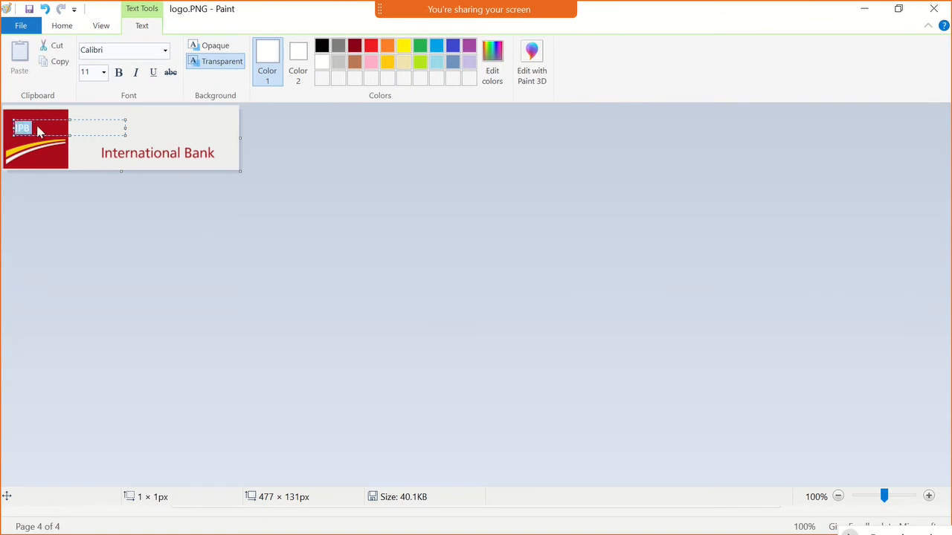
left_click(91, 74)
key("Down")
key("Down")
key("Down")
key("Down")
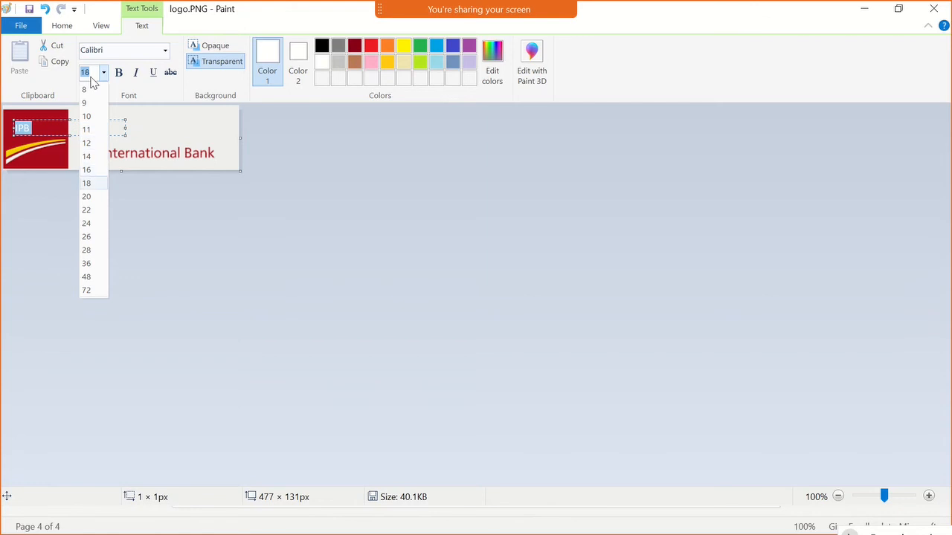
key("Return")
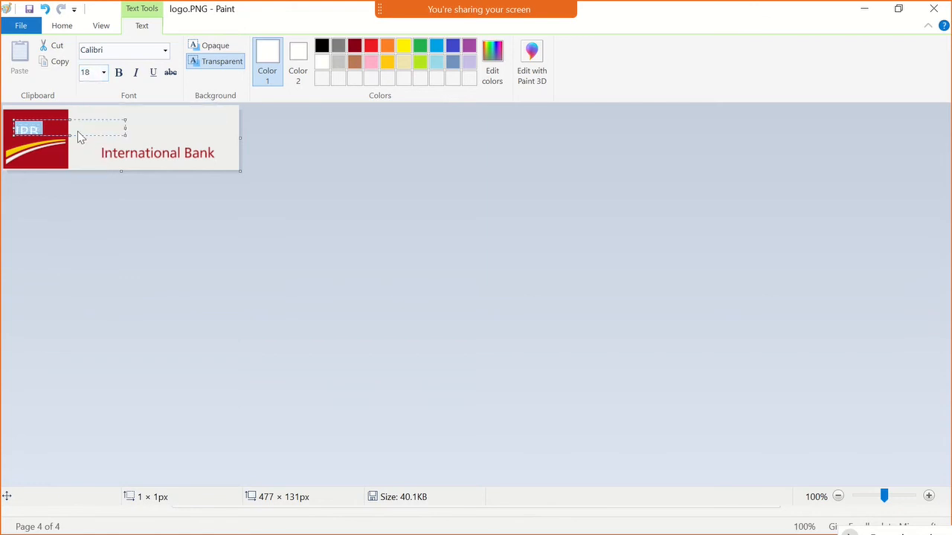
mouse_move(70, 132)
left_mouse_down()
mouse_move(69, 154)
mouse_move(112, 155)
mouse_move(69, 132)
left_mouse_up()
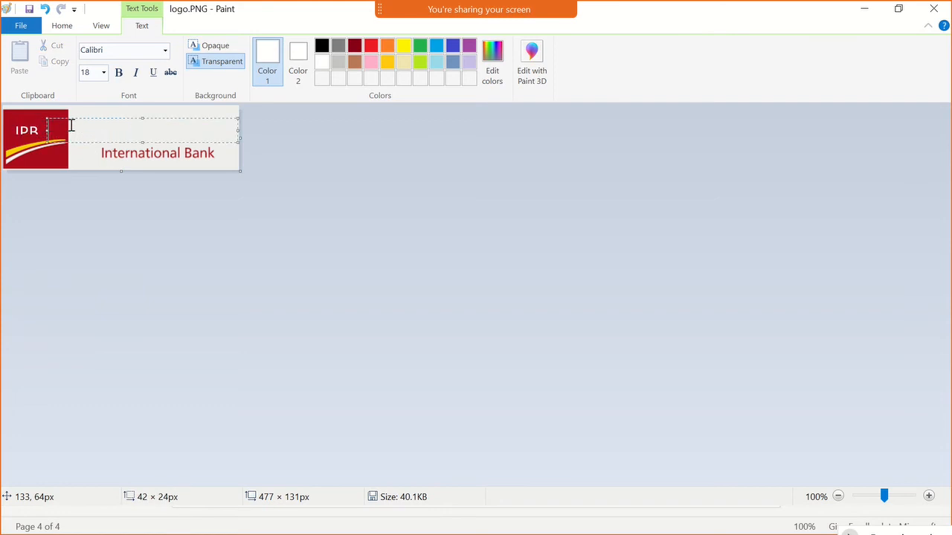
left_click(96, 218)
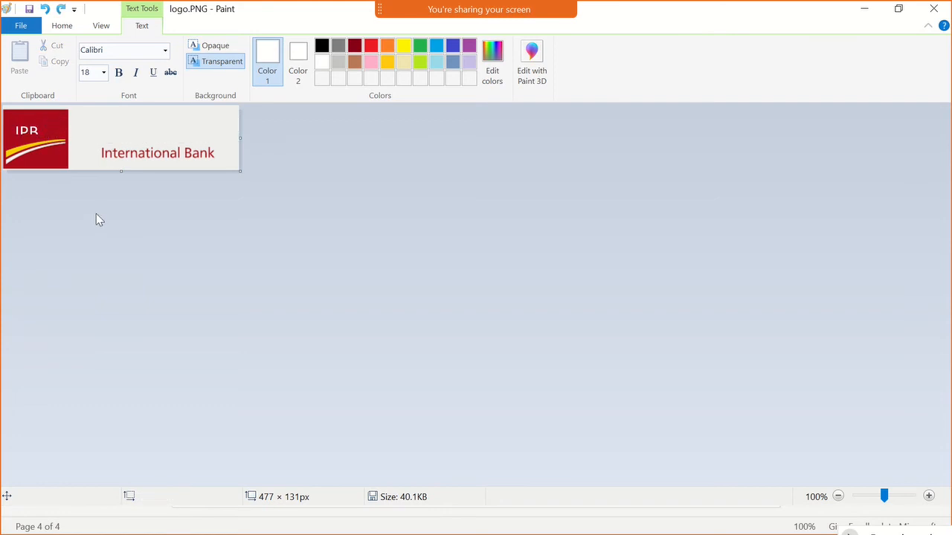
key("ctrl+z")
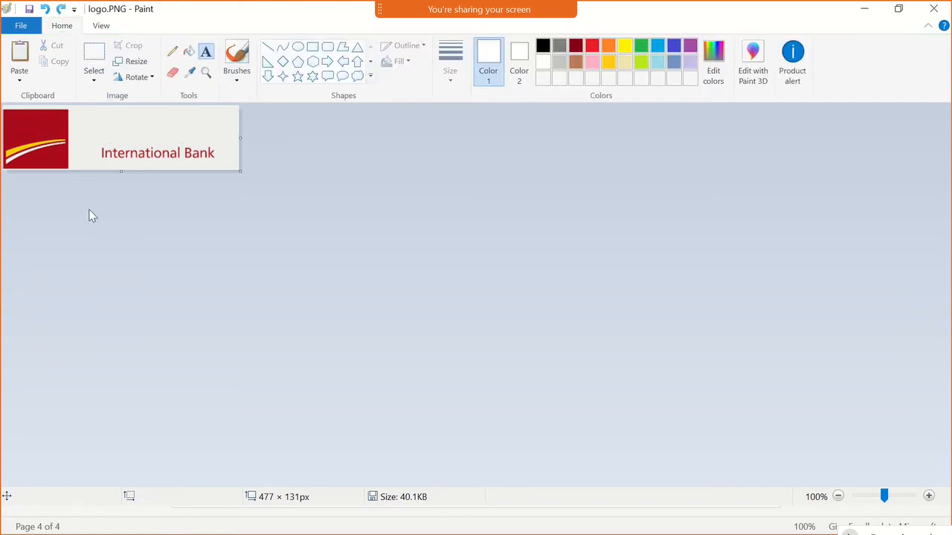
- Place the white text IPB in the red square above the swoosh and set its font size to 20
left_click(9, 113)
type("IPB")
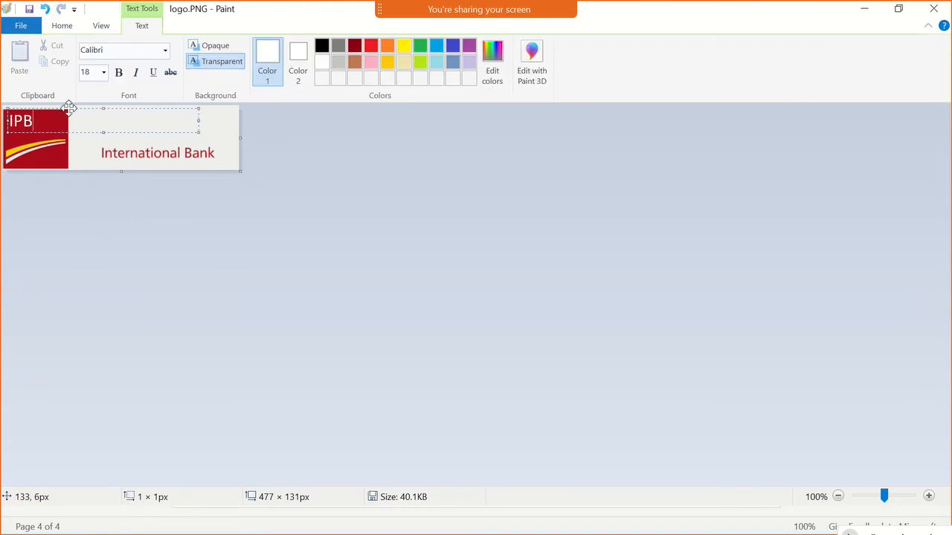
left_click_drag(69, 109, 80, 114)
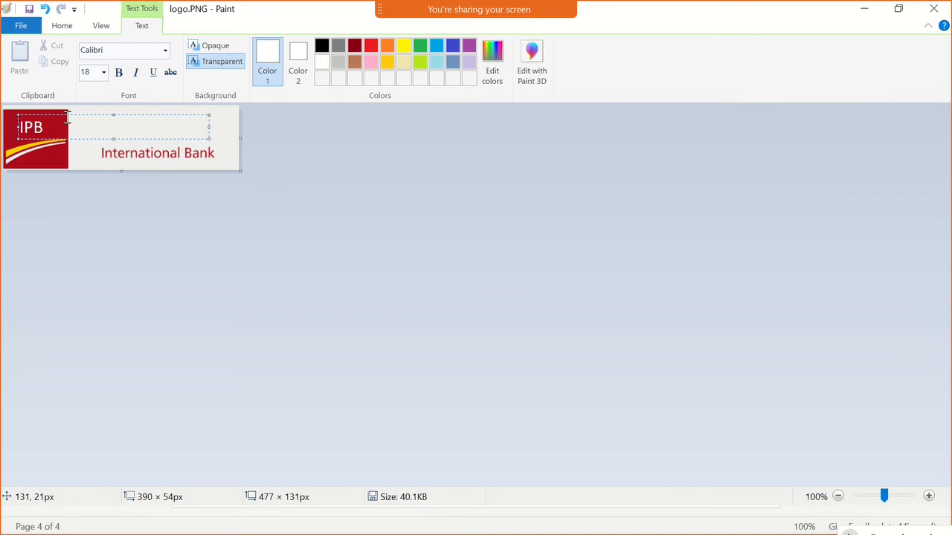
double_click(30, 127)
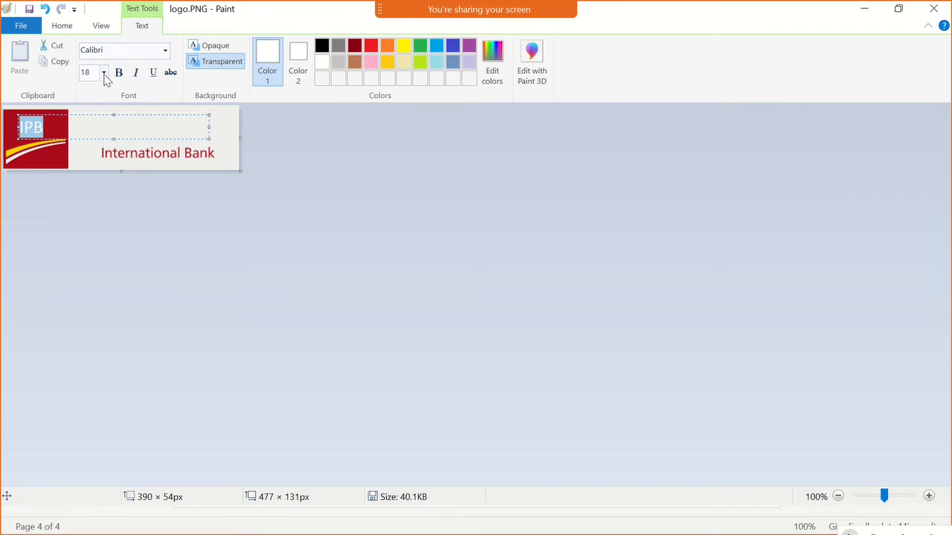
left_click(105, 73)
type("20")
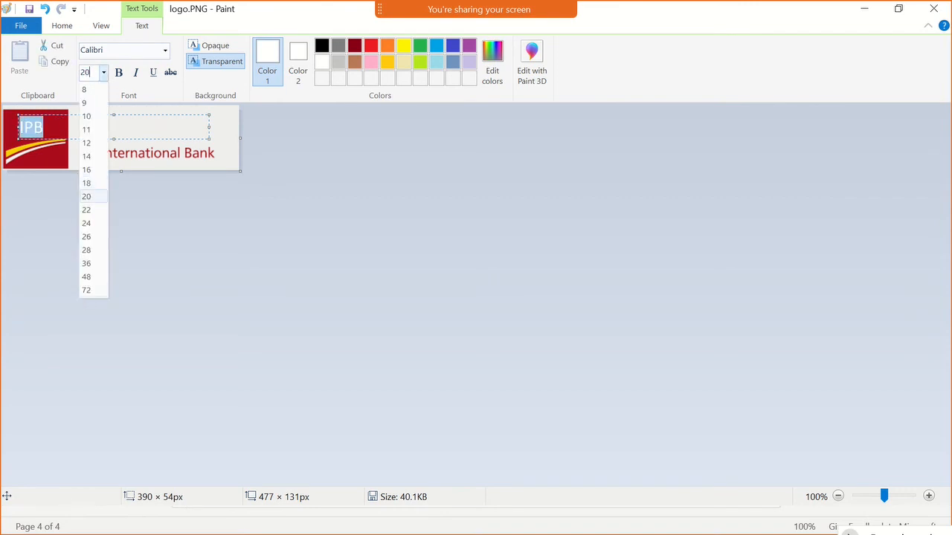
key("Return")
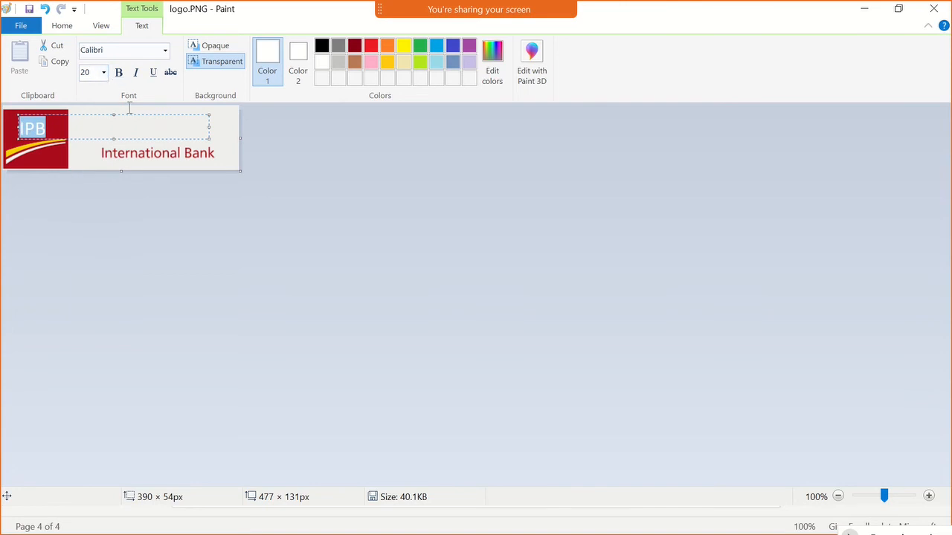
left_click(121, 150)
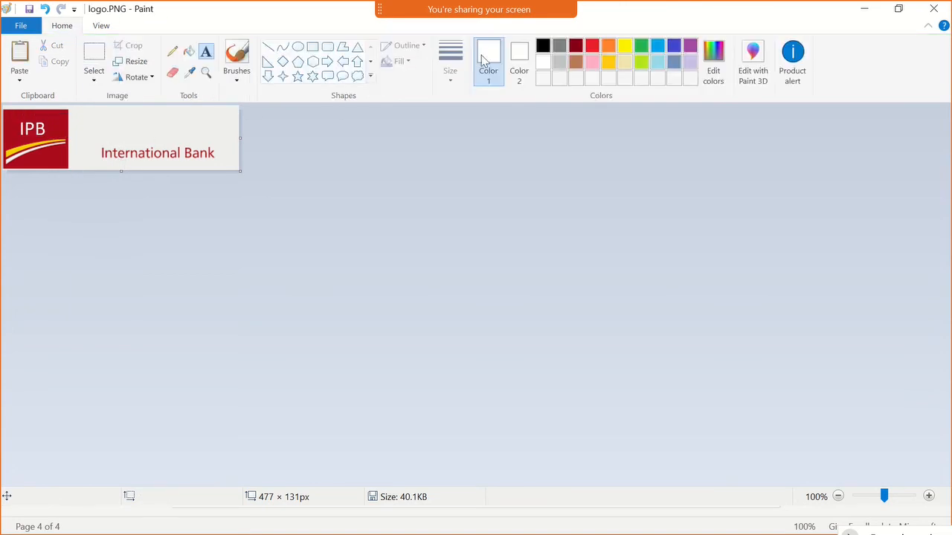
- Sample the dark red of the logo's square as the foreground colour
left_click(592, 47)
left_click(190, 72)
left_click(67, 117)
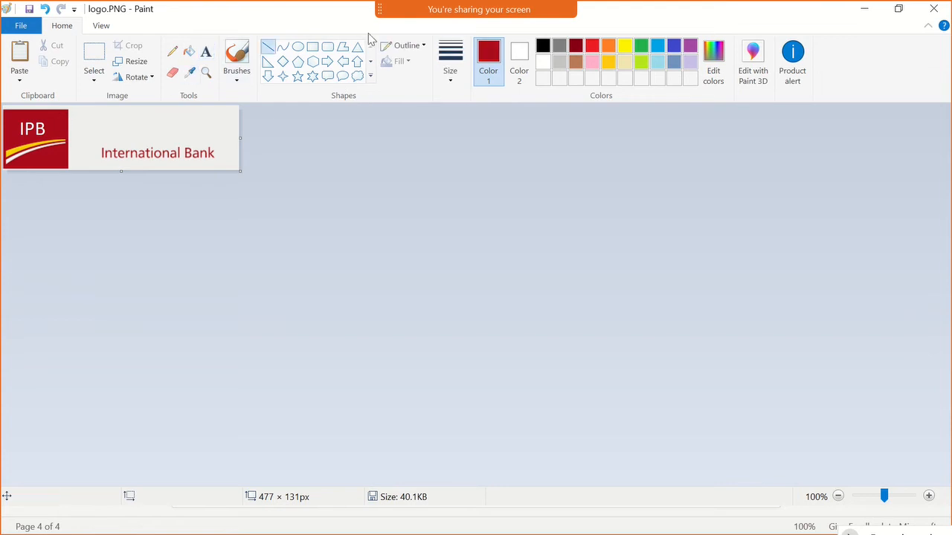
- Try placing the dark red text International at font size 20 above the existing International Bank wording
left_click(205, 54)
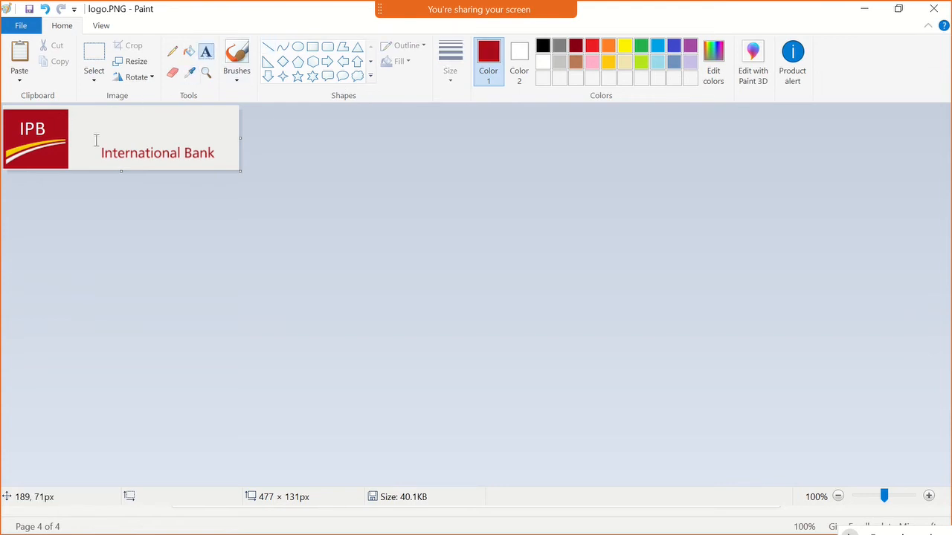
left_click(76, 119)
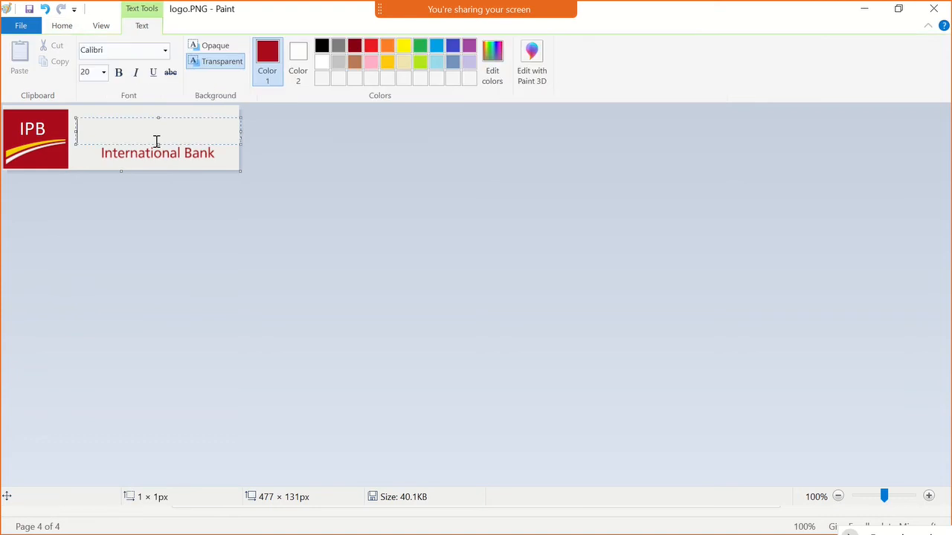
type("Interna")
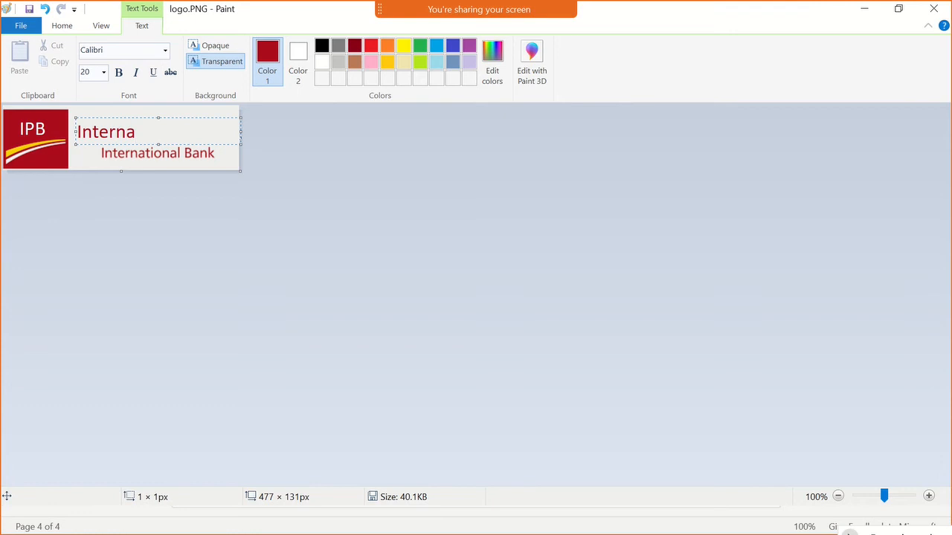
type("tional")
key("ctrl+z")
left_click(251, 127)
- Try moving the International Bank wording up and slightly left in the logo, and undo the move
left_click(103, 58)
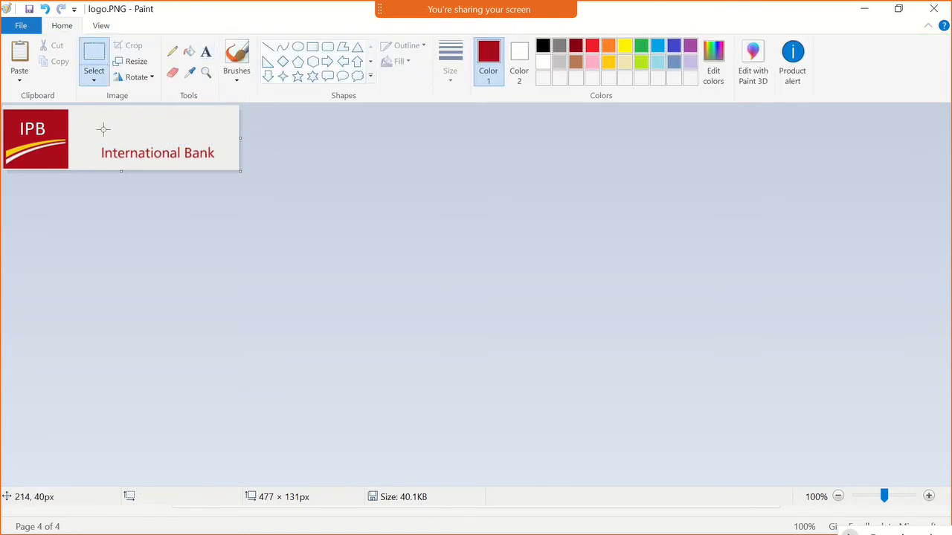
left_click_drag(96, 144, 191, 136)
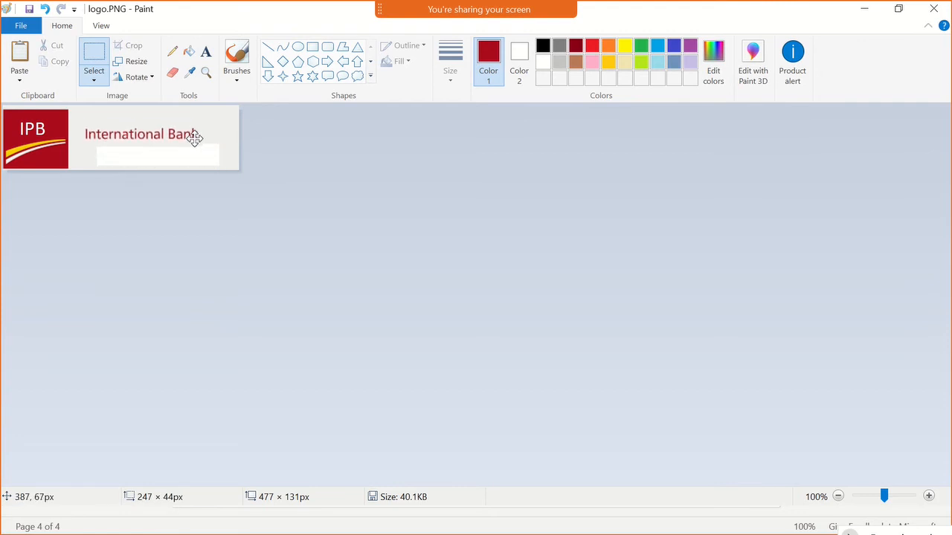
key("ctrl+z")
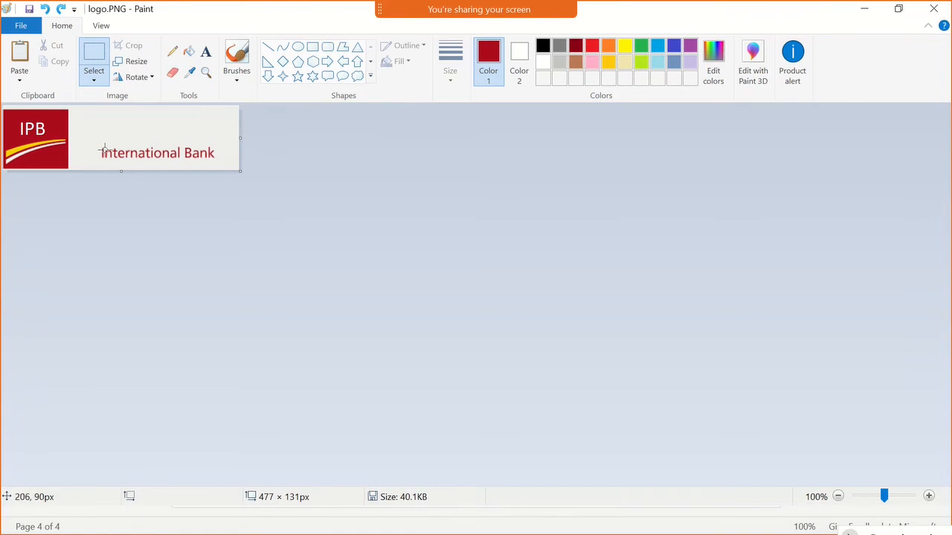
- Delete the International Bank wording and cover the cleared area with a stretched strip of plain logo background
left_click_drag(99, 145, 217, 164)
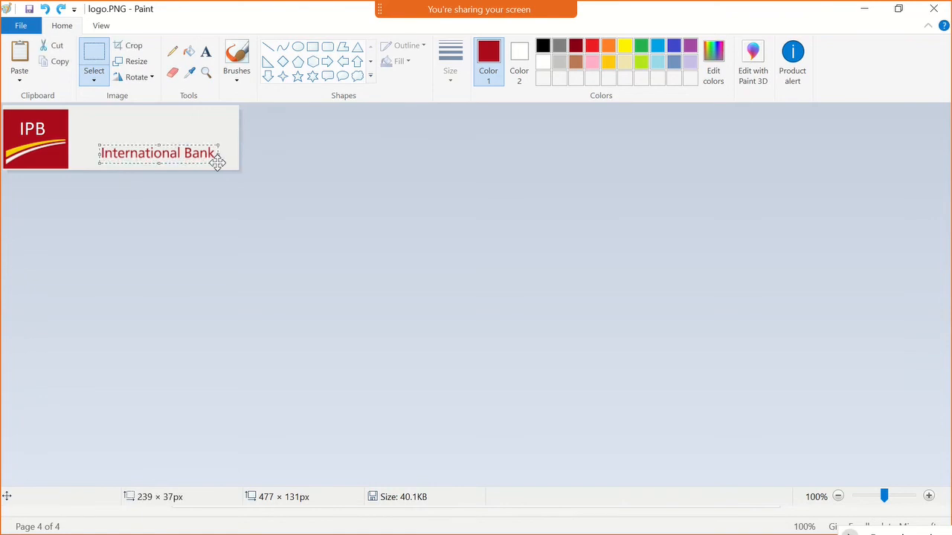
key("Delete")
left_click_drag(85, 120, 230, 138)
left_click_drag(158, 139, 158, 166)
left_click(285, 162)
- Add the dark red text International Pvt Bank in Calibri beside the red square
left_click(206, 51)
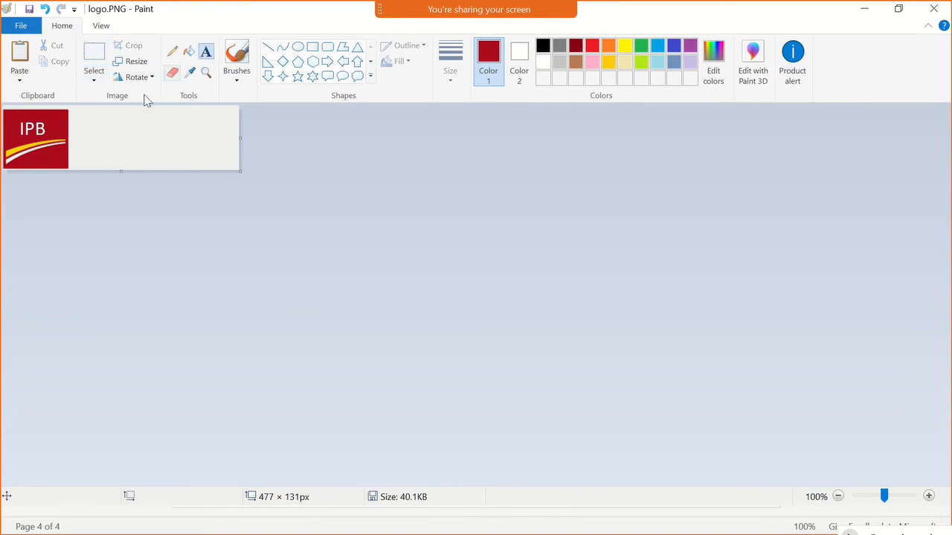
left_click(77, 135)
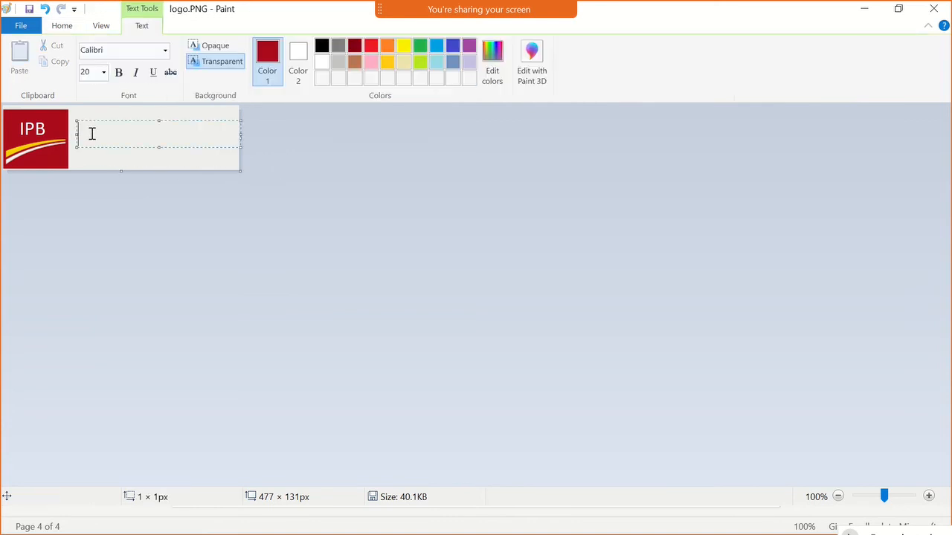
mouse_move(387, 9)
type("ernaltio")
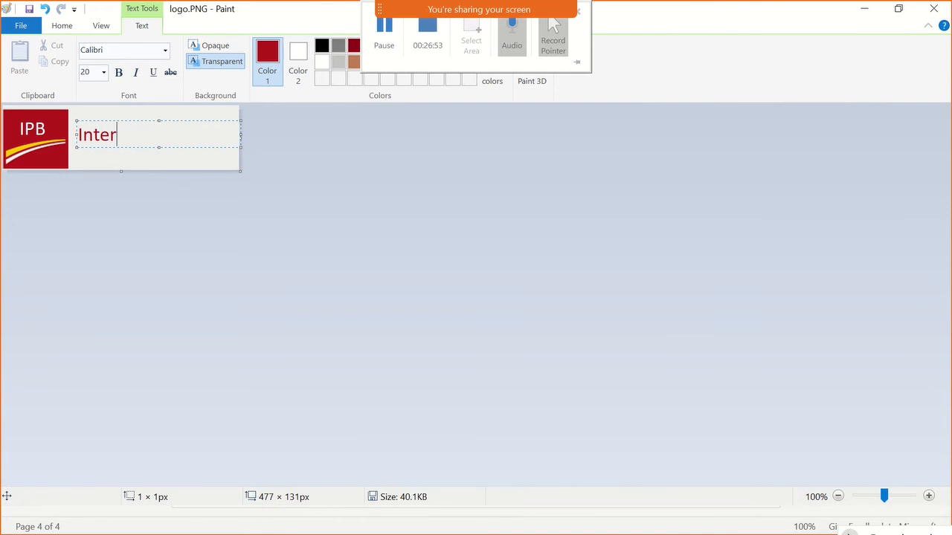
key("BackSpace")
key("BackSpace")
key("BackSpace")
key("BackSpace")
type("ational")
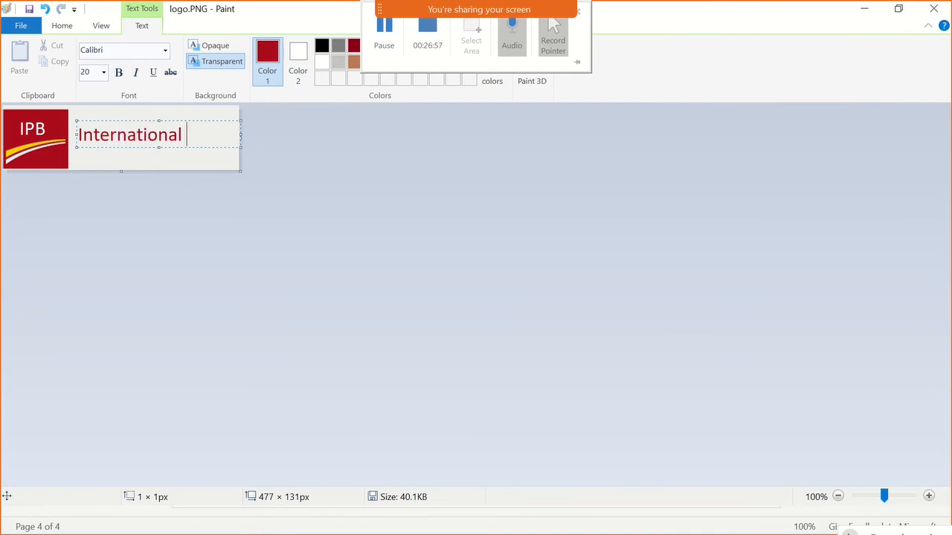
type(" Pvt Bank")
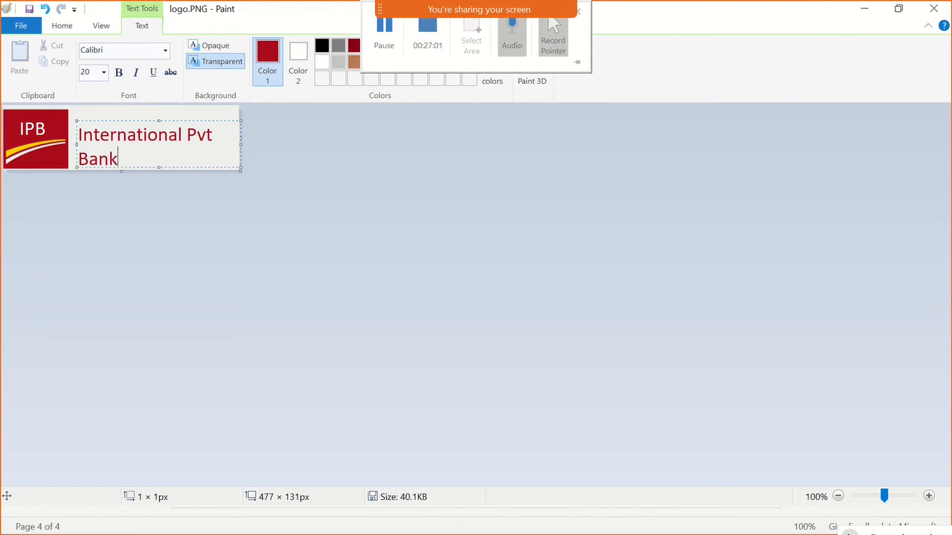
- Set the International Pvt Bank text to font size 17 and place it slightly lower beside the square
left_click_drag(159, 155, 79, 133)
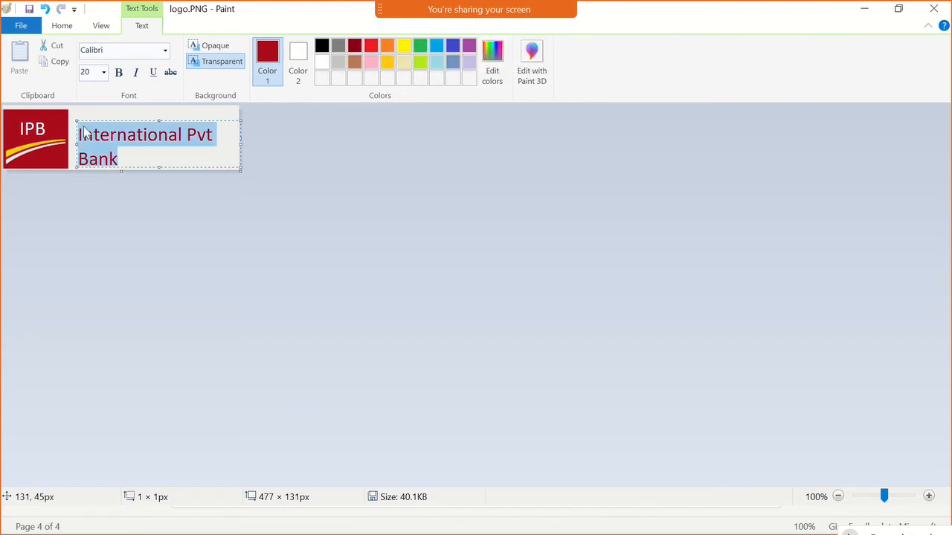
left_click(85, 75)
type("17")
key("Return")
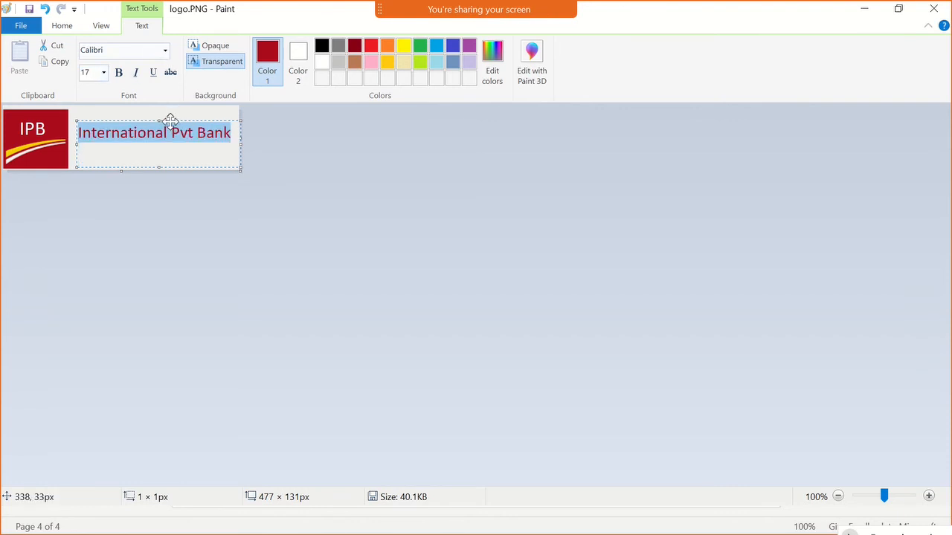
left_click_drag(170, 116, 170, 129)
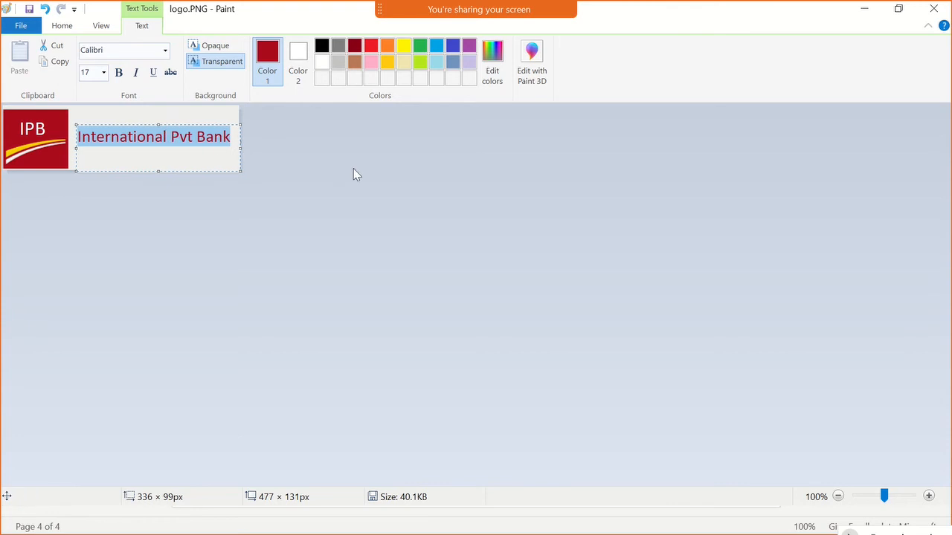
left_click(212, 109)
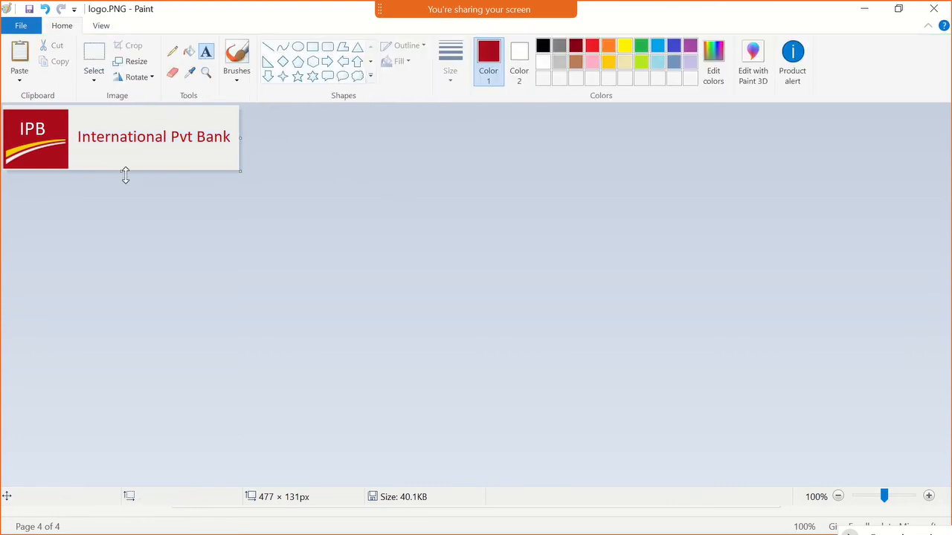
- Trim the canvas height to 129 px and save the logo image
left_click_drag(123, 170, 122, 169)
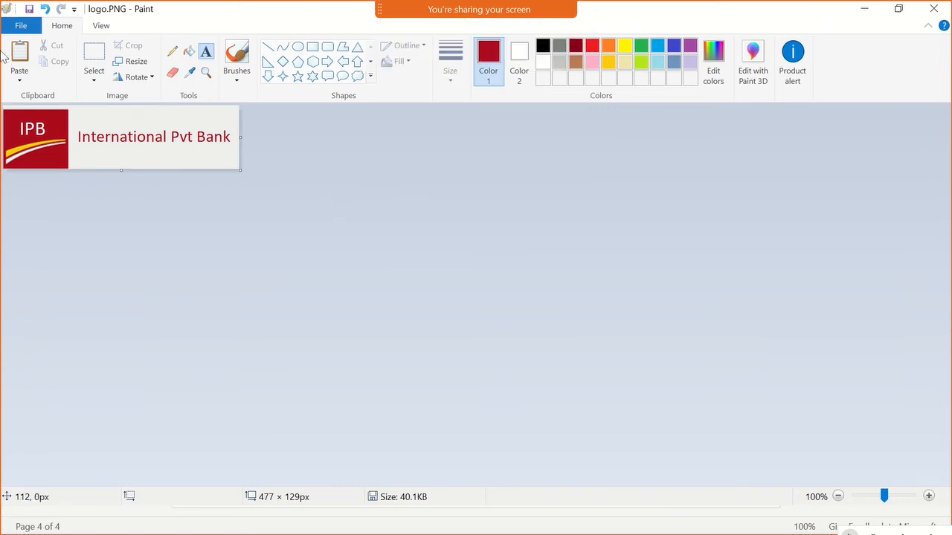
left_click(29, 9)
- Switch to Chrome and review the Escalate Html Template's editor and its preview
key("alt+Tab")
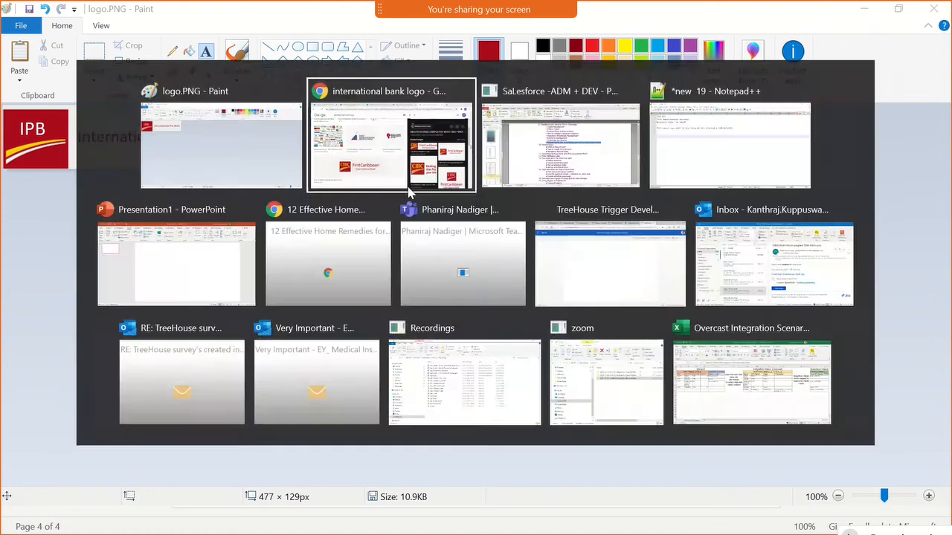
left_click(81, 9)
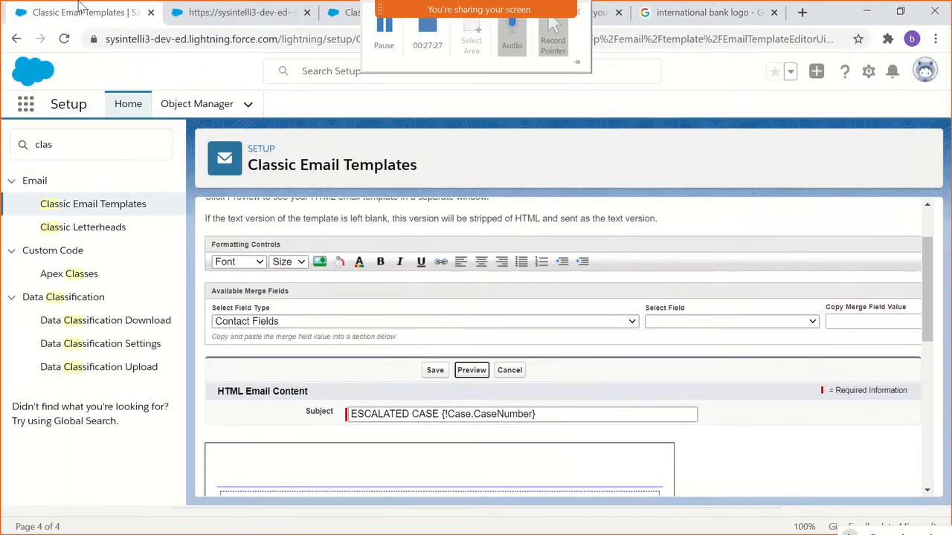
left_click(182, 9)
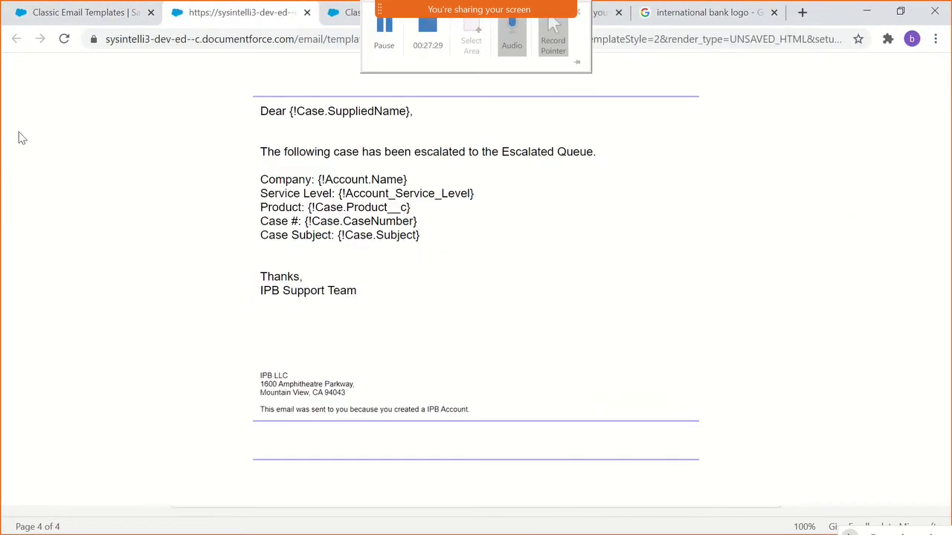
left_click(49, 13)
scroll(736, 204, "up", 2)
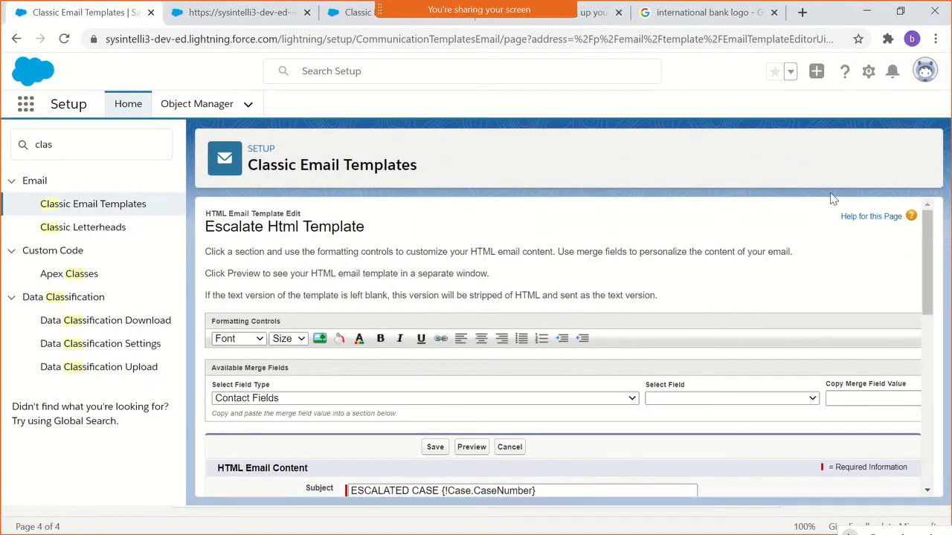
- Open Salesforce Classic in a new browser tab
left_click(925, 71)
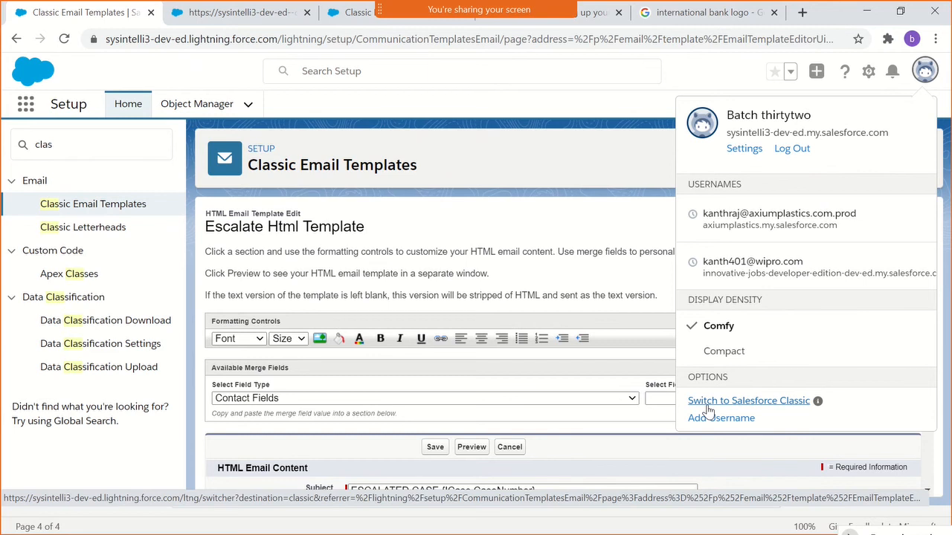
middle_click(708, 406)
left_click(192, 24)
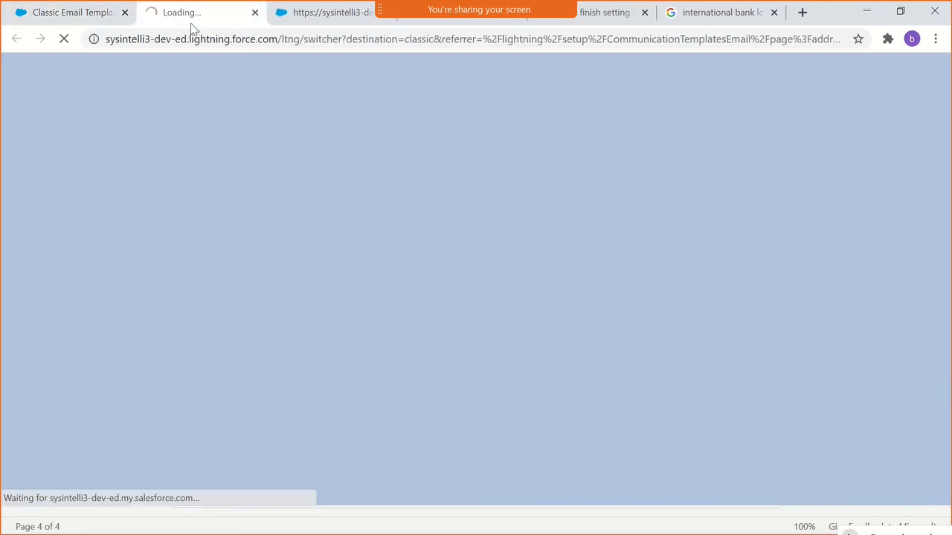
- Return to the Escalate Html Template's editor and save the template
left_click(89, 15)
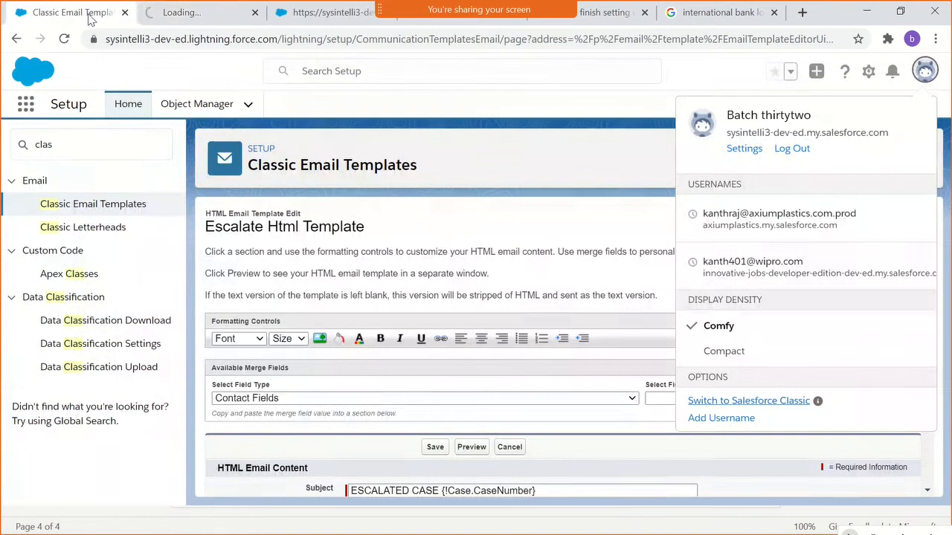
left_click(69, 145)
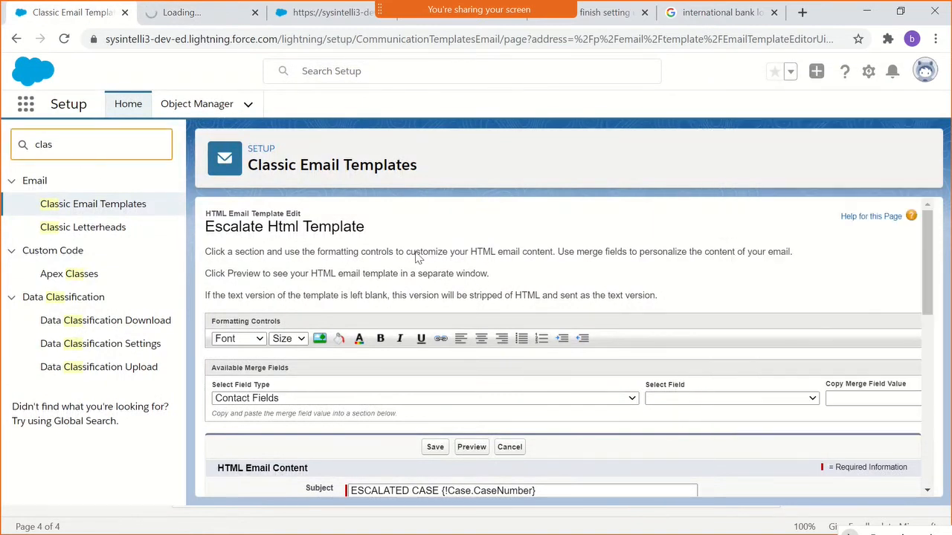
scroll(419, 256, "down", 2)
scroll(444, 342, "up", 2)
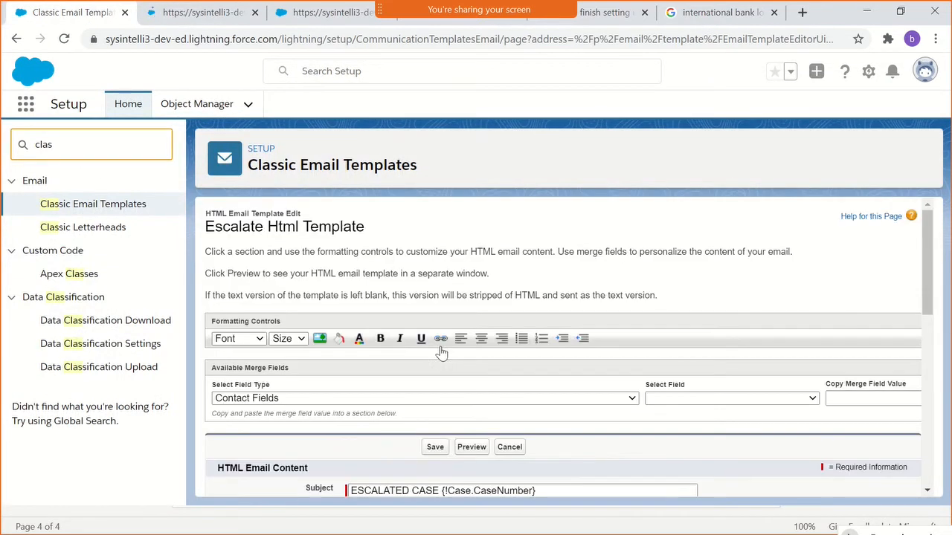
left_click(435, 447)
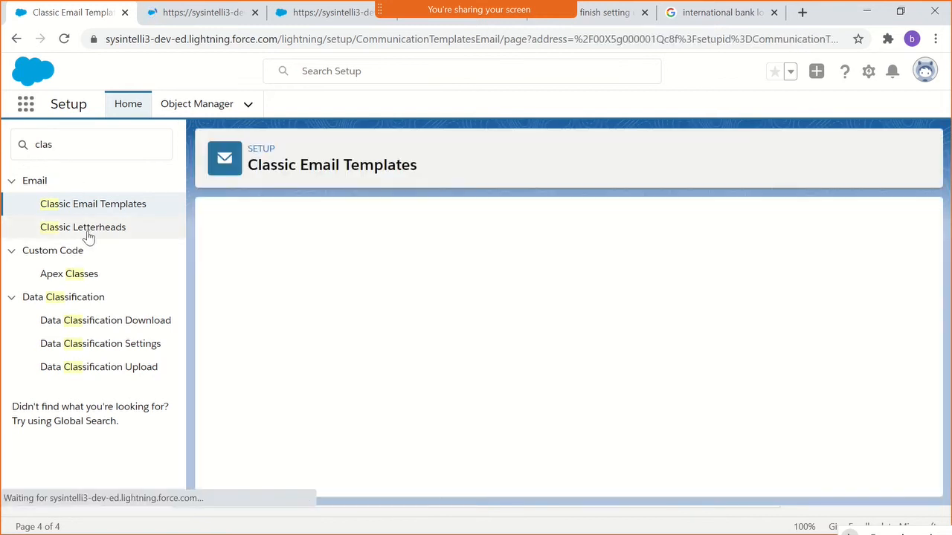
- Open the GenericHeader letterhead from Classic Letterheads, going past the Understanding Letterheads introduction
left_click(88, 230)
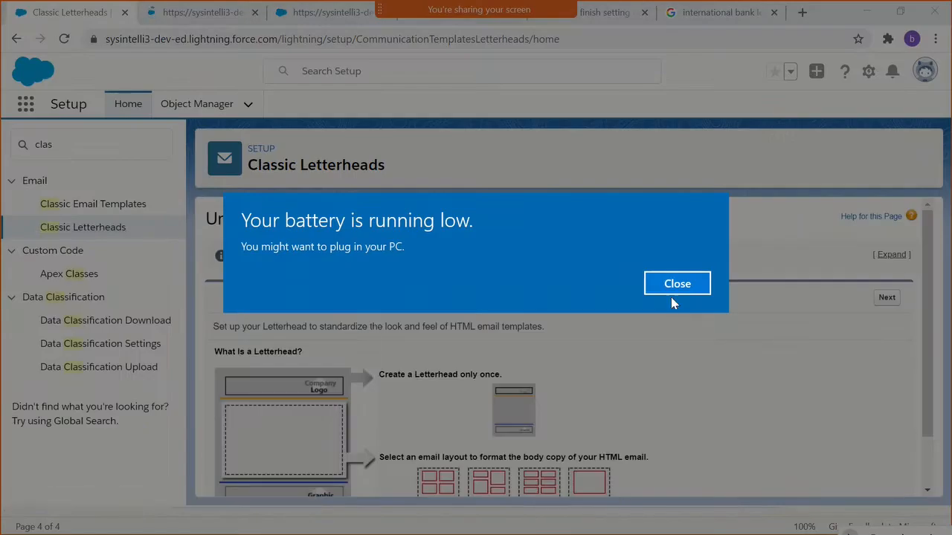
left_click(663, 286)
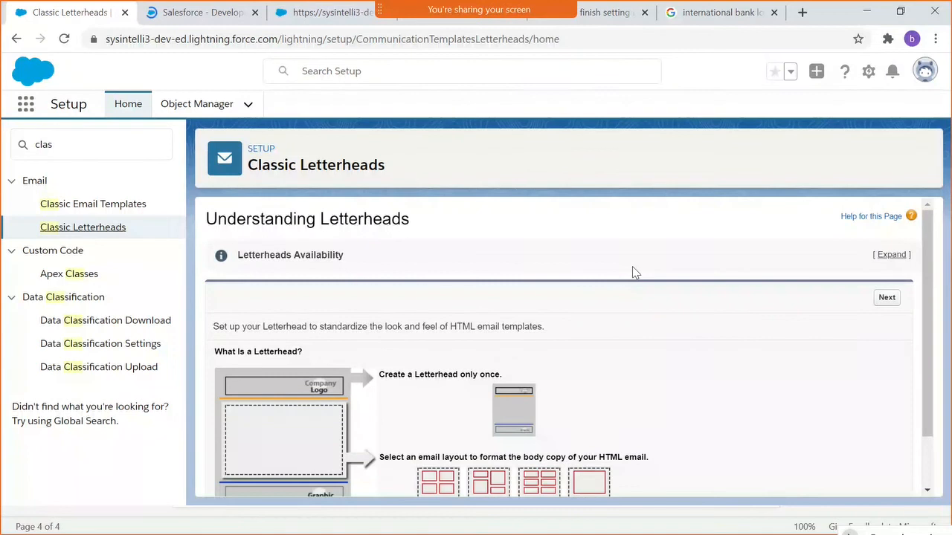
scroll(604, 309, "down", 2)
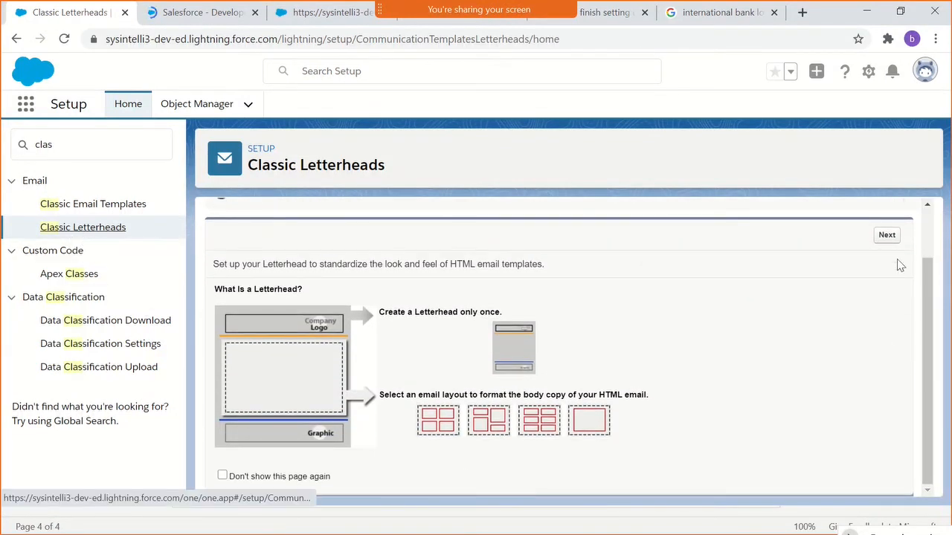
left_click(886, 236)
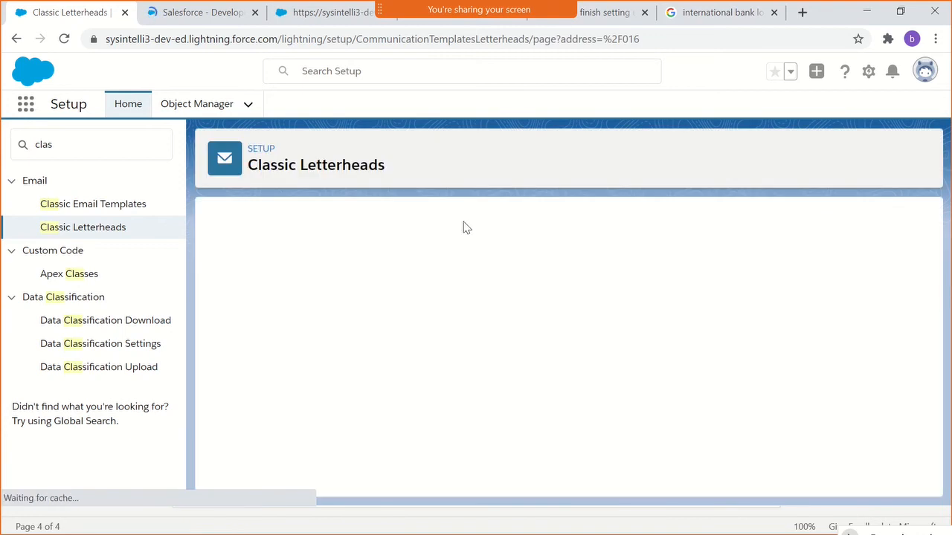
left_click(195, 14)
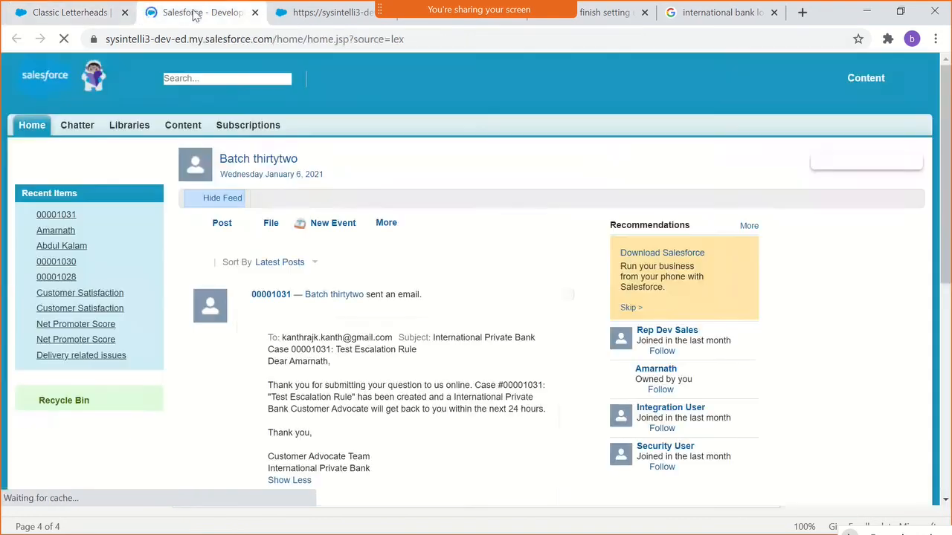
left_click(14, 12)
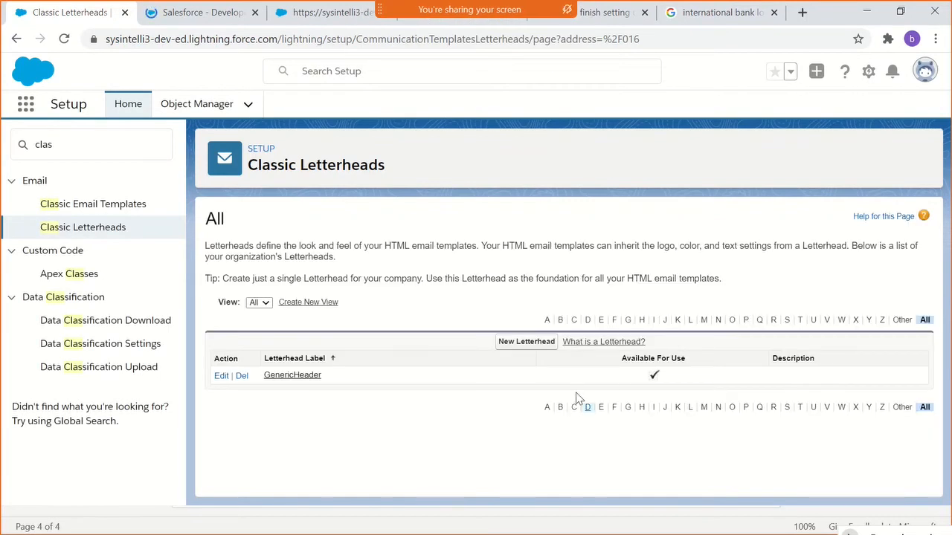
left_click(296, 380)
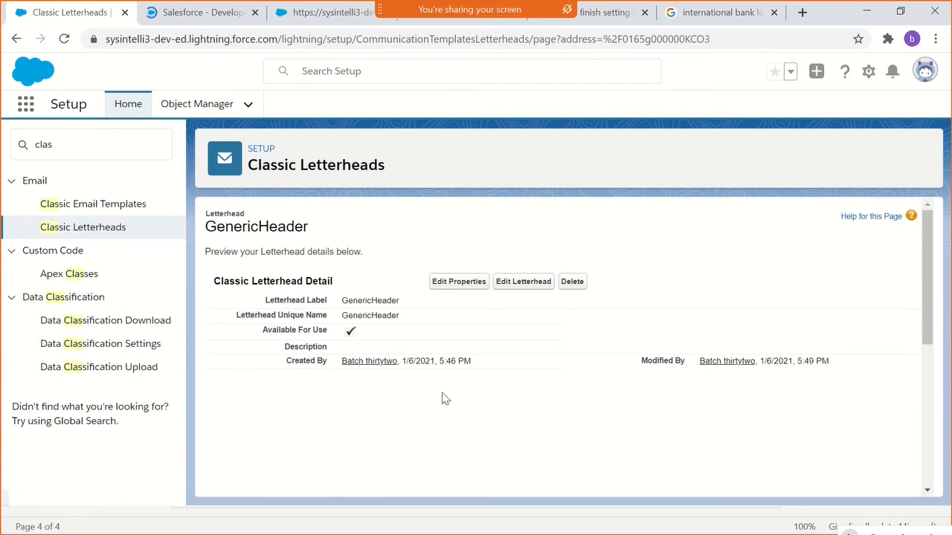
scroll(563, 346, "down", 5)
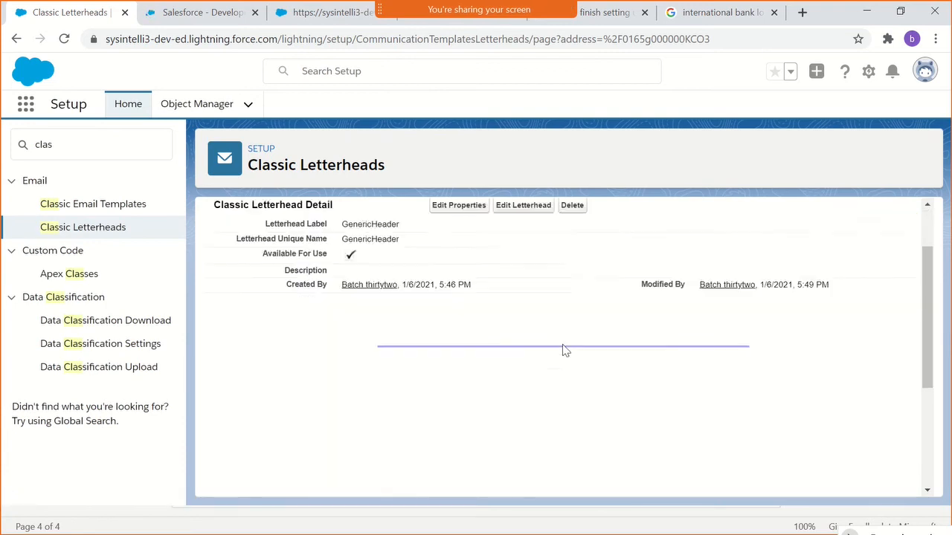
scroll(563, 350, "up", 5)
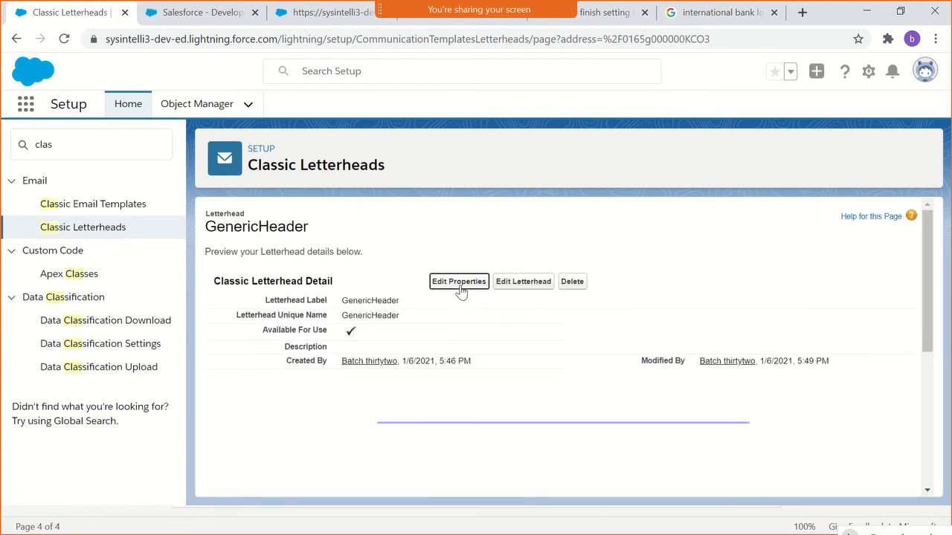
left_click(461, 290)
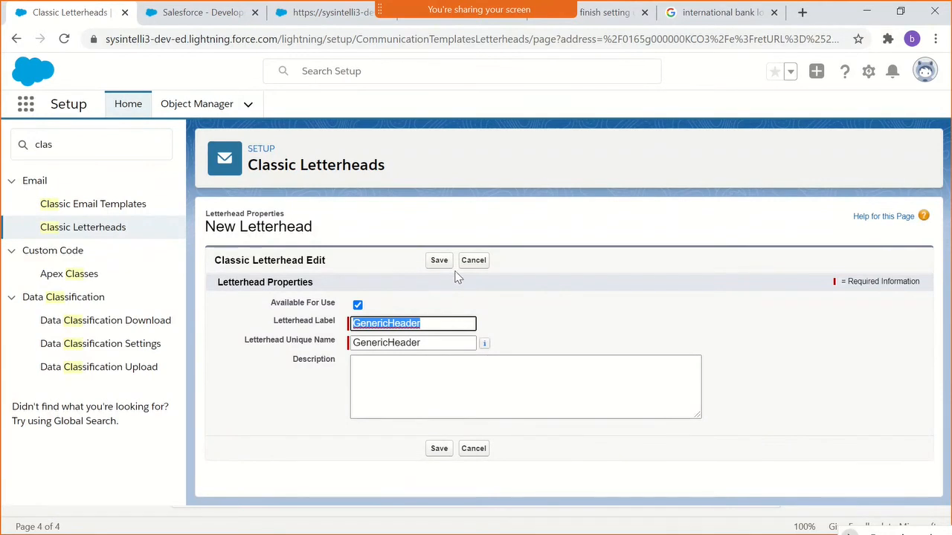
left_click(469, 267)
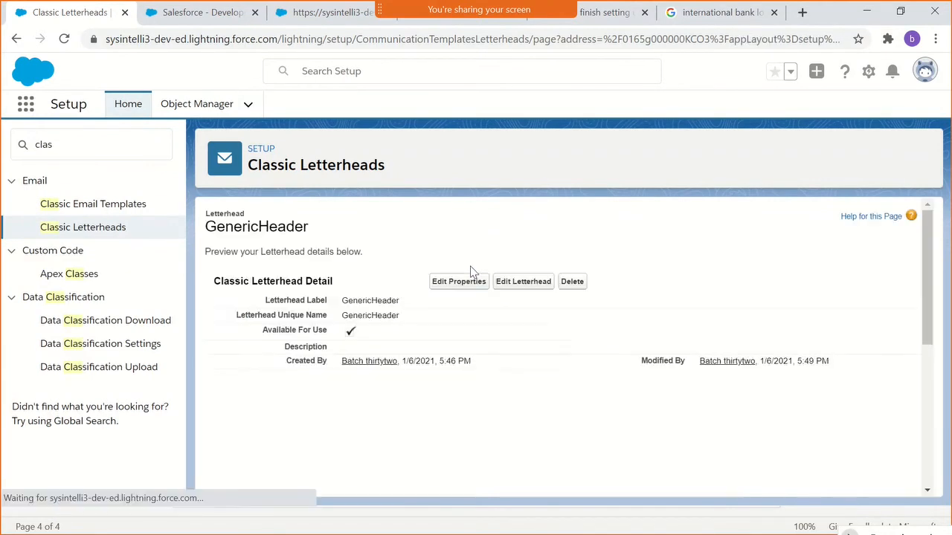
- Open the GenericHeader letterhead for editing and check the file locations offered for its header logo, closing the picker without selecting a file
left_click(523, 285)
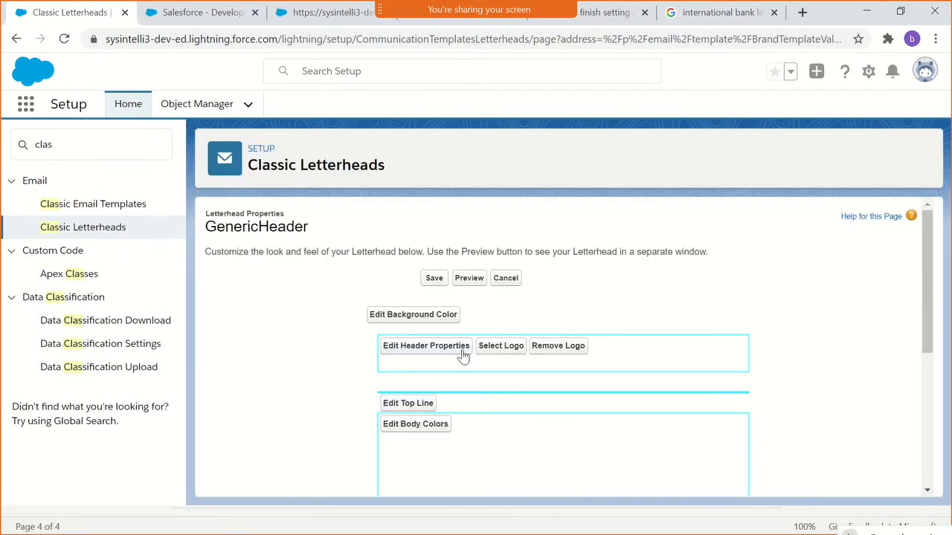
left_click(509, 344)
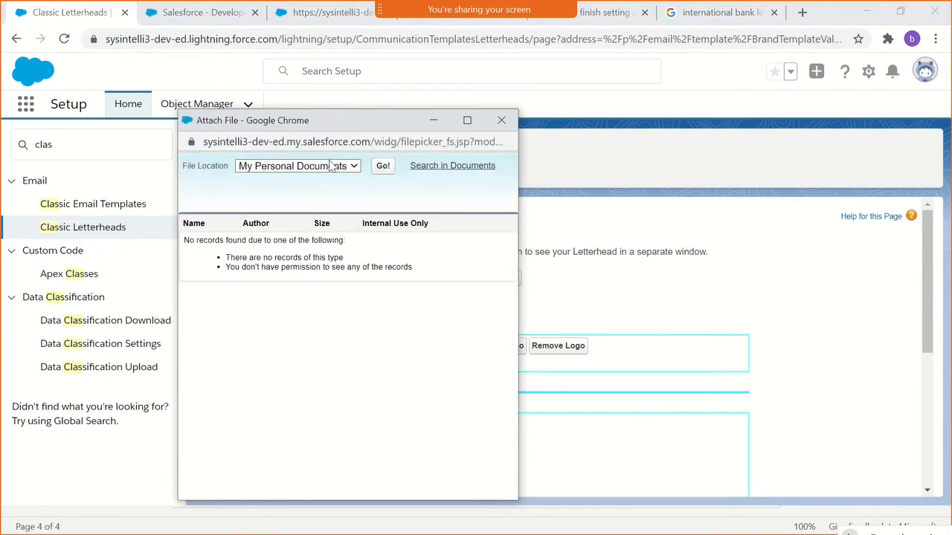
left_click(354, 168)
left_click(499, 130)
left_click(500, 122)
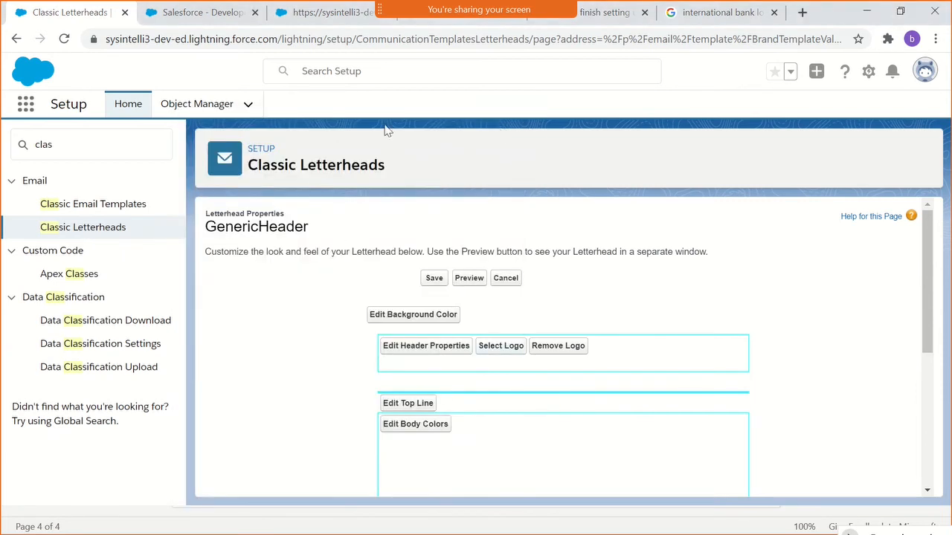
- Switch to Salesforce Classic and open the Documents home page from the list of all tabs
left_click(229, 22)
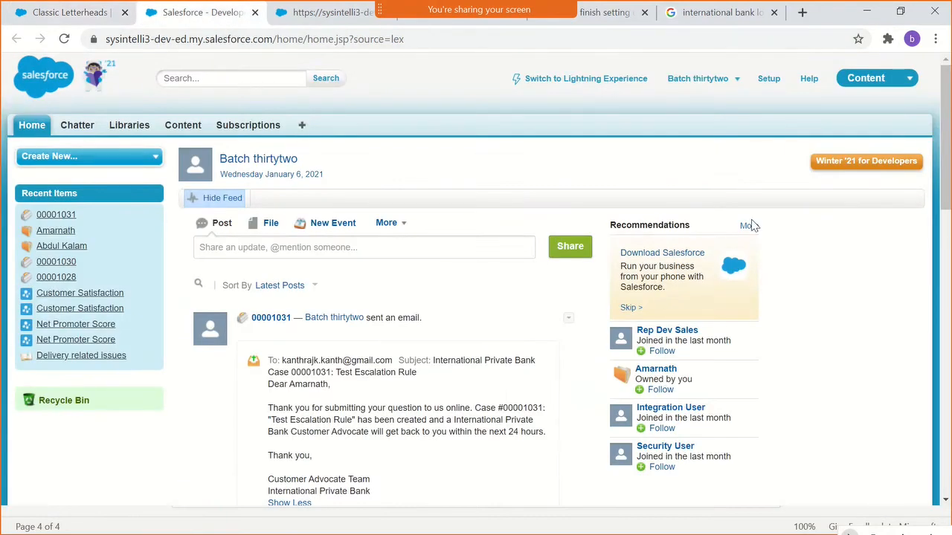
left_click(298, 128)
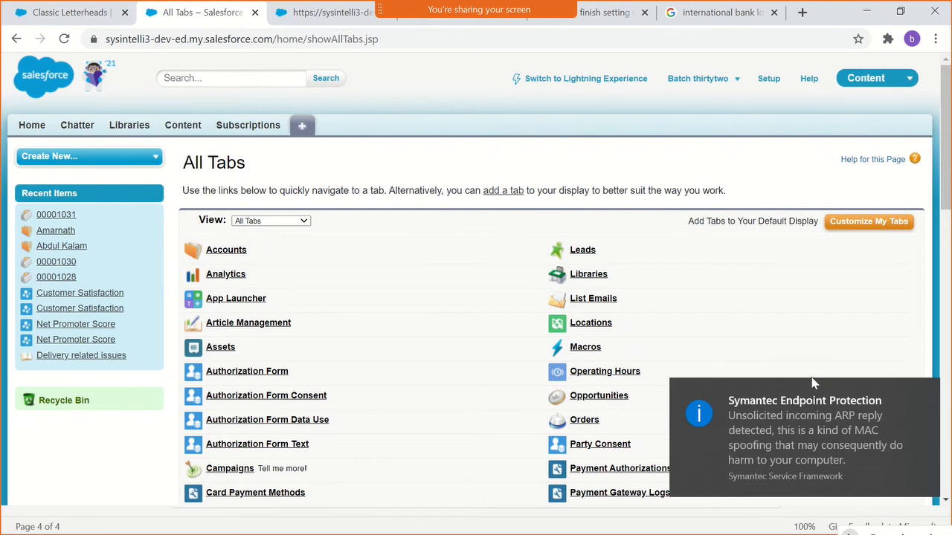
left_click(926, 394)
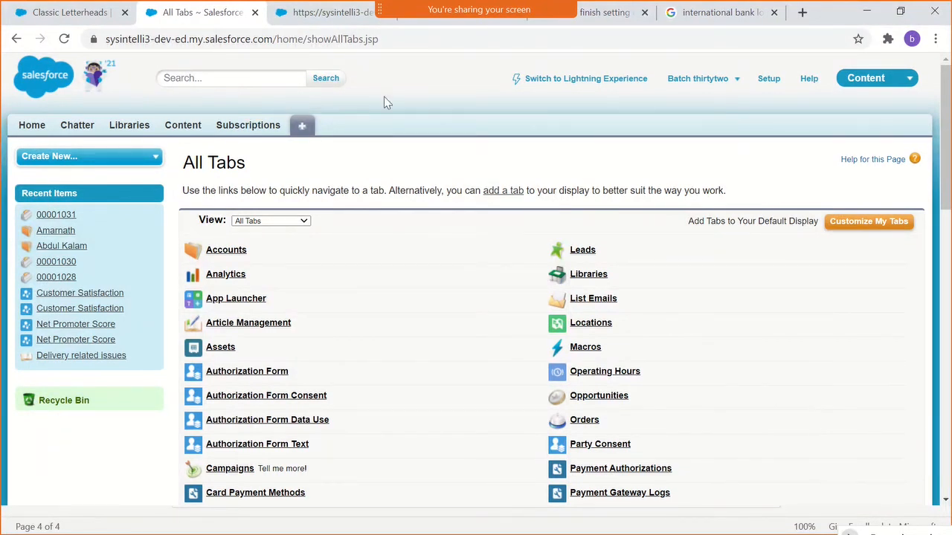
scroll(519, 260, "down", 2)
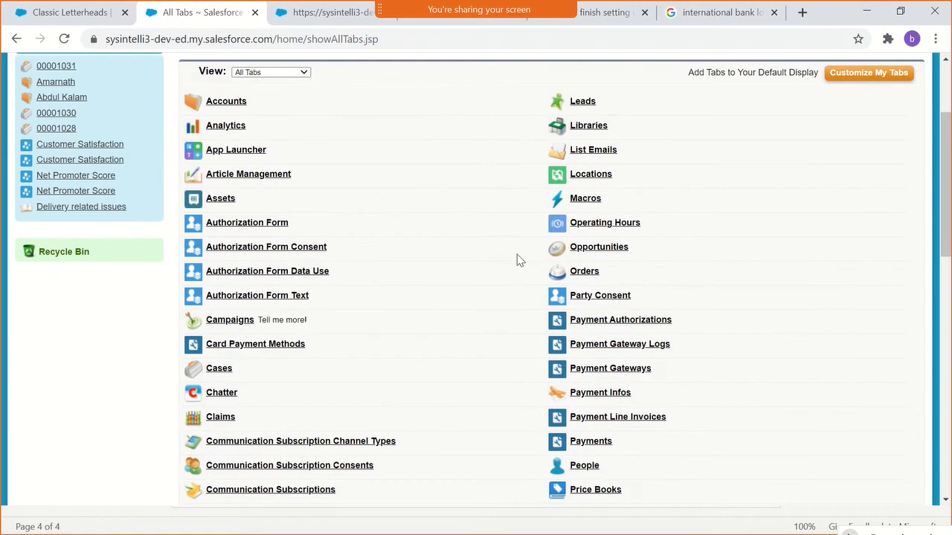
scroll(500, 270, "down", 1)
scroll(500, 270, "down", 4)
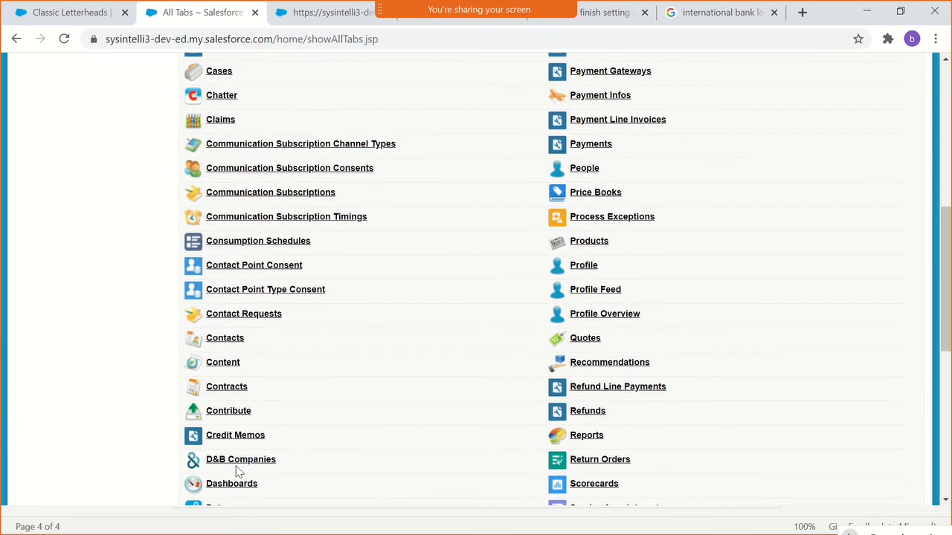
scroll(372, 455, "down", 2)
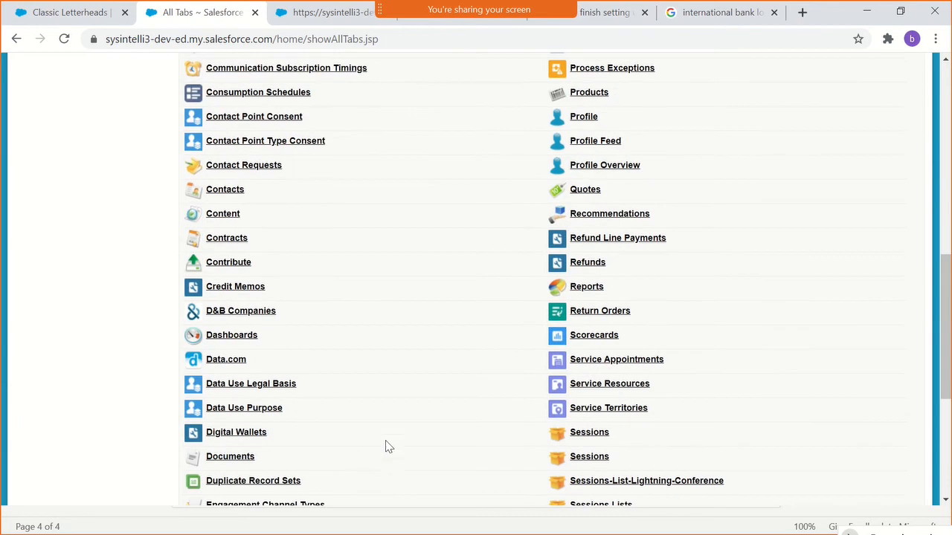
left_click(221, 458)
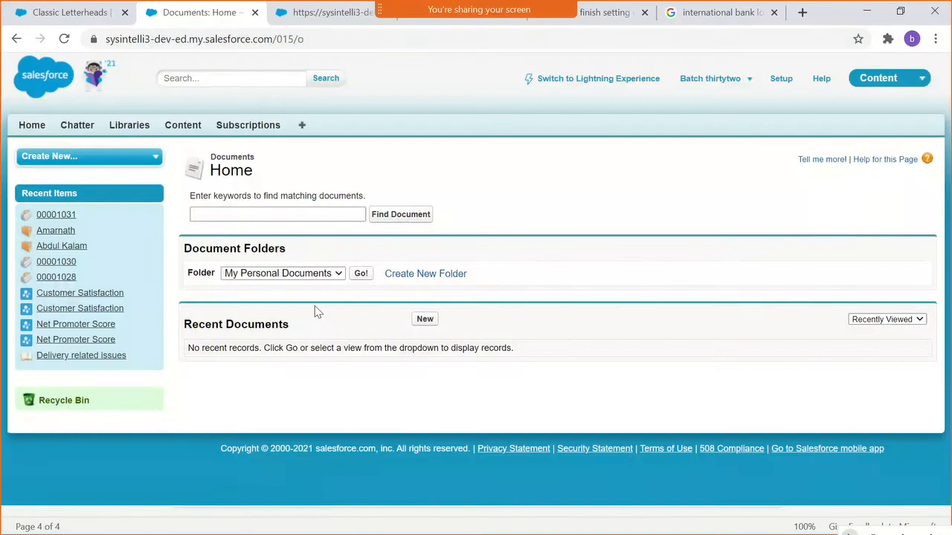
- Start a new document upload with the name and unique name logo, marked as an externally available image
left_click(320, 275)
left_click(425, 319)
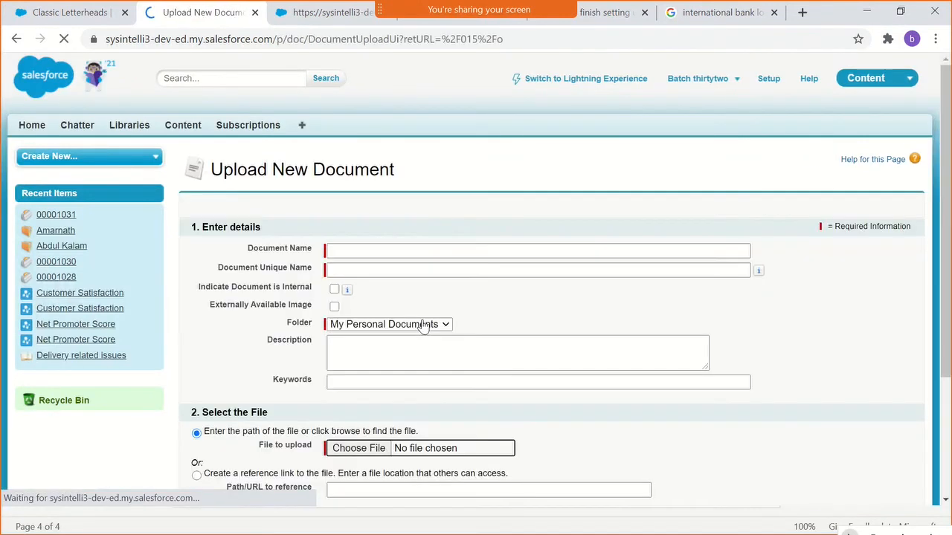
left_click(361, 270)
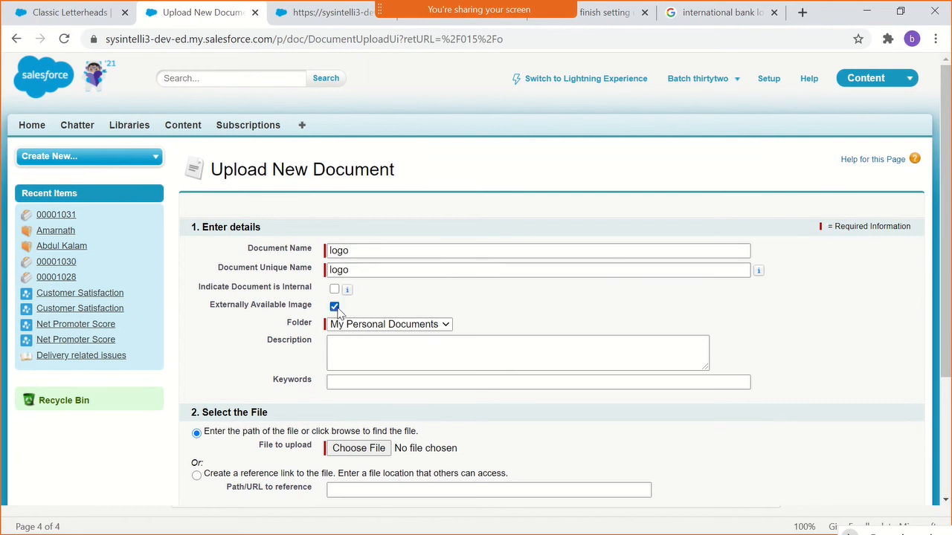
- Attach logo.PNG from the Pictures folder and try to save the new document
scroll(451, 376, "down", 2)
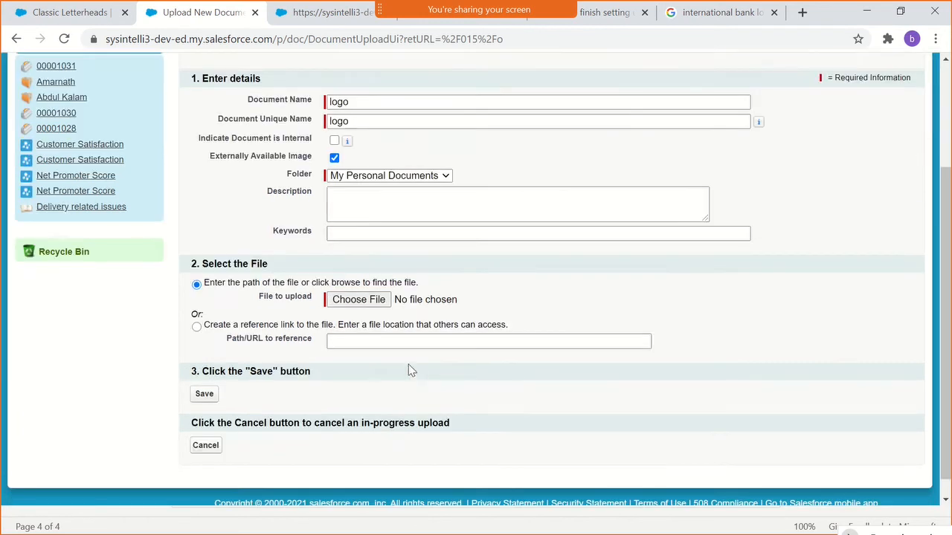
left_click(359, 299)
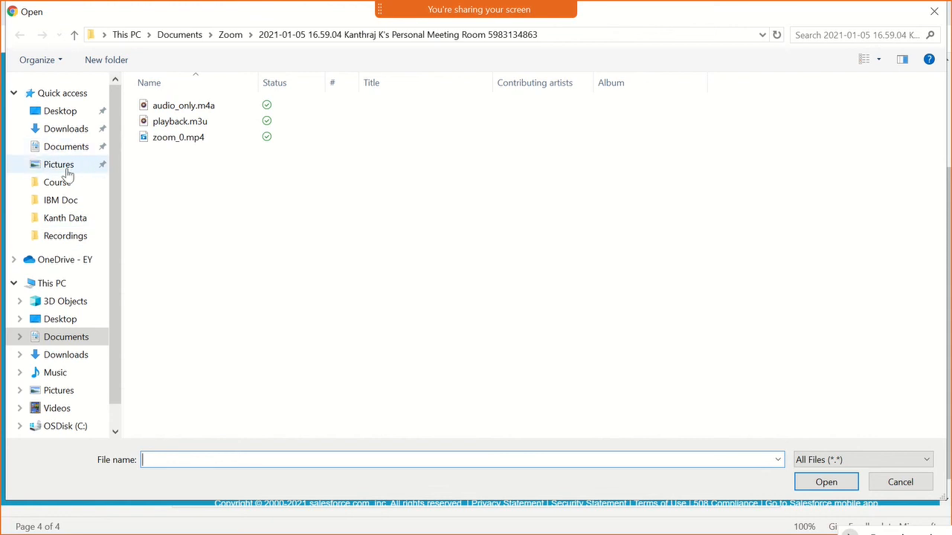
left_click(73, 394)
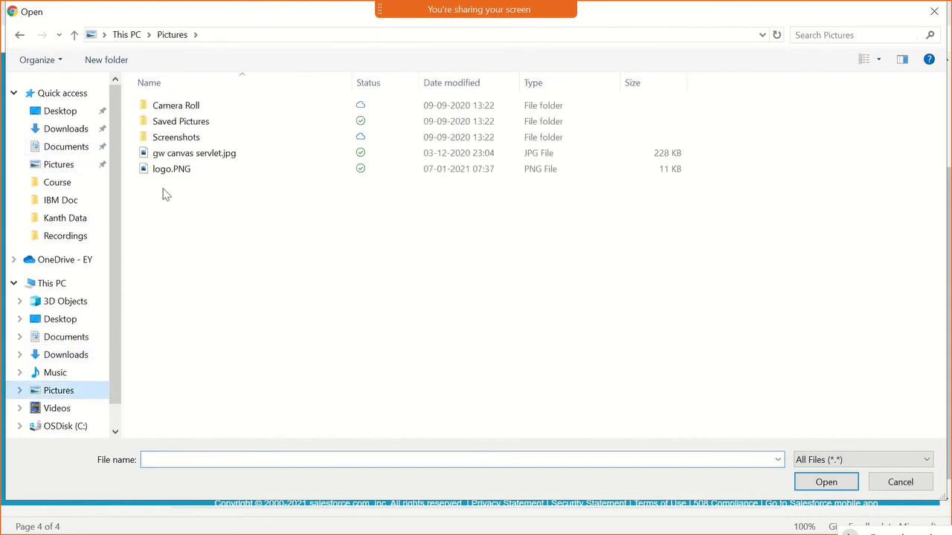
double_click(171, 170)
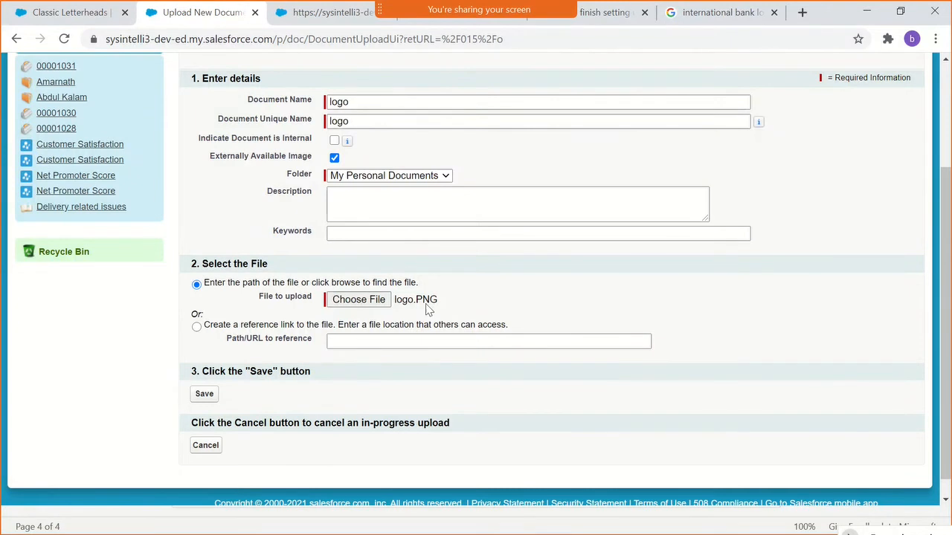
left_click(205, 396)
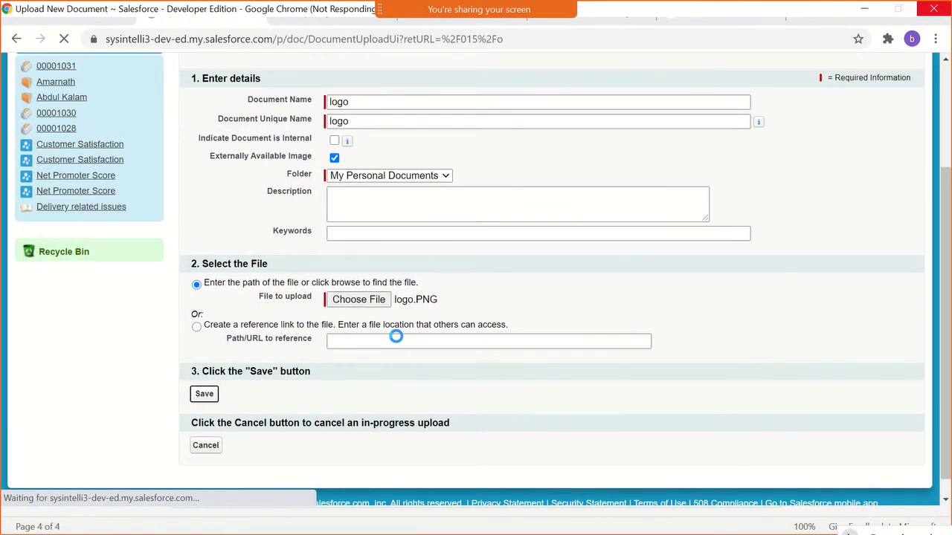
- Force-close the unresponsive Google Chrome and minimize the Paint window
left_click(862, 11)
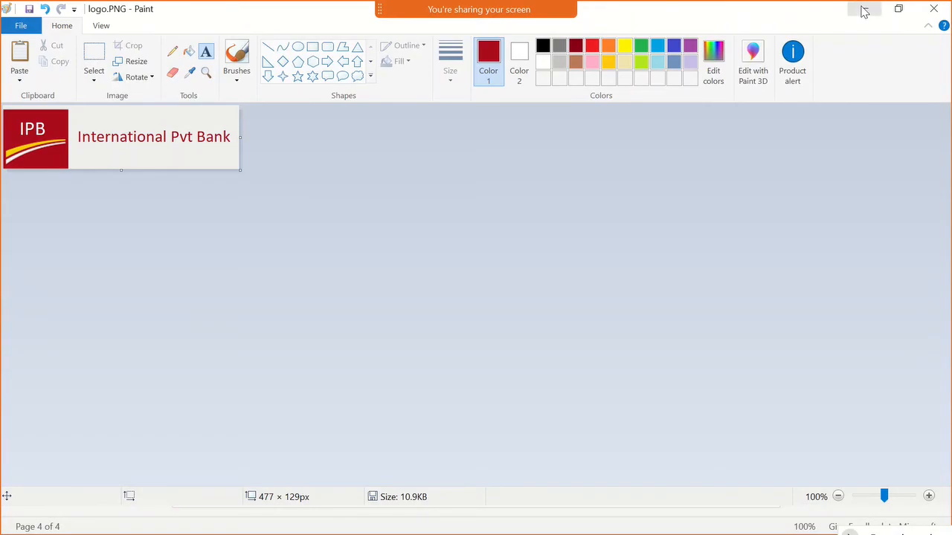
key("alt+Tab")
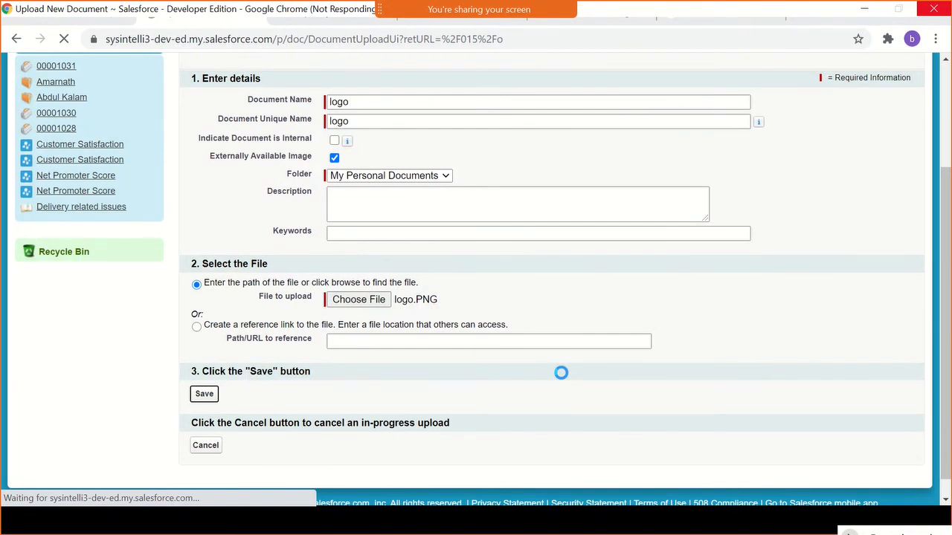
left_click(940, 8)
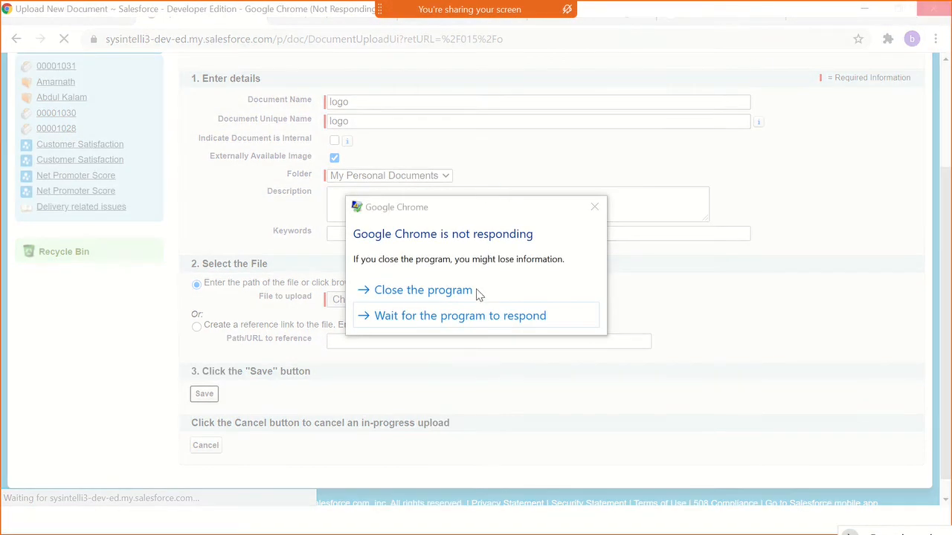
left_click(476, 290)
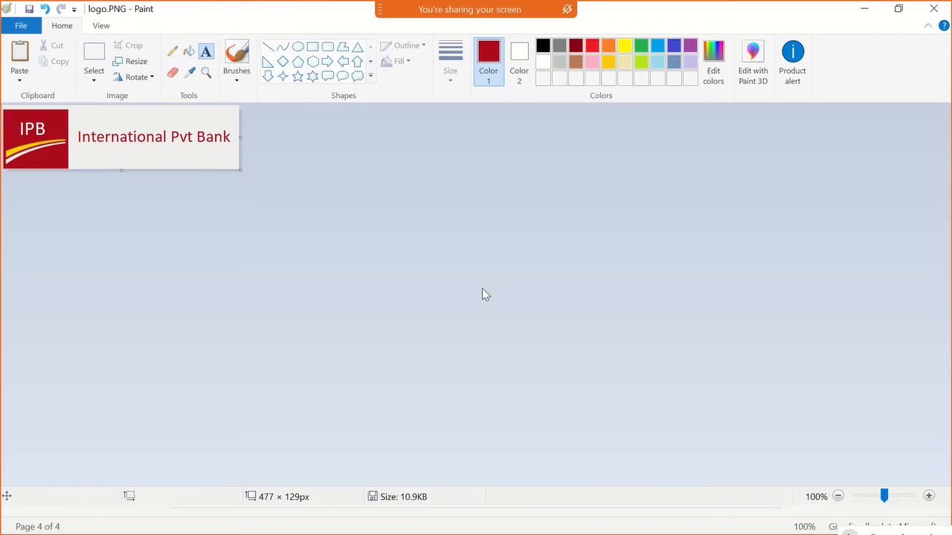
left_click(863, 9)
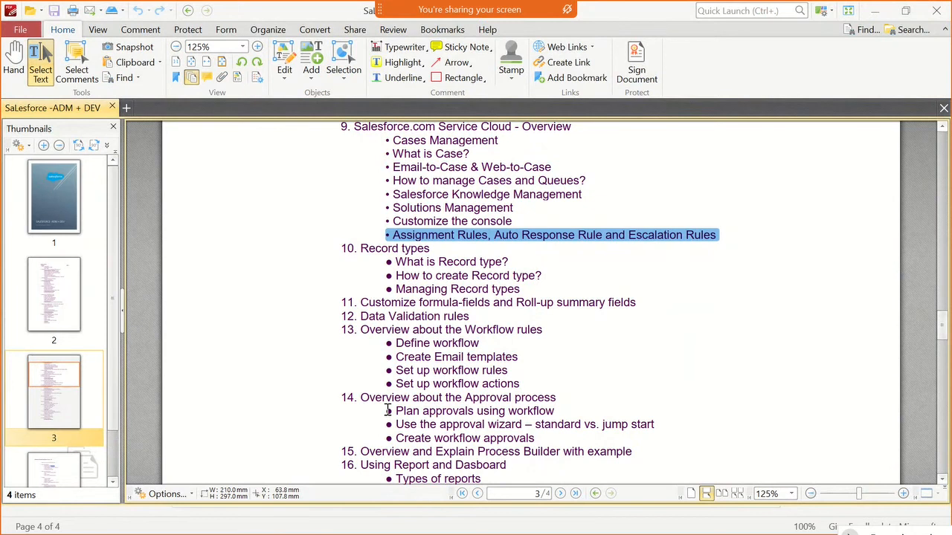
- Search Windows for "chro" and launch Google Chrome
key("super")
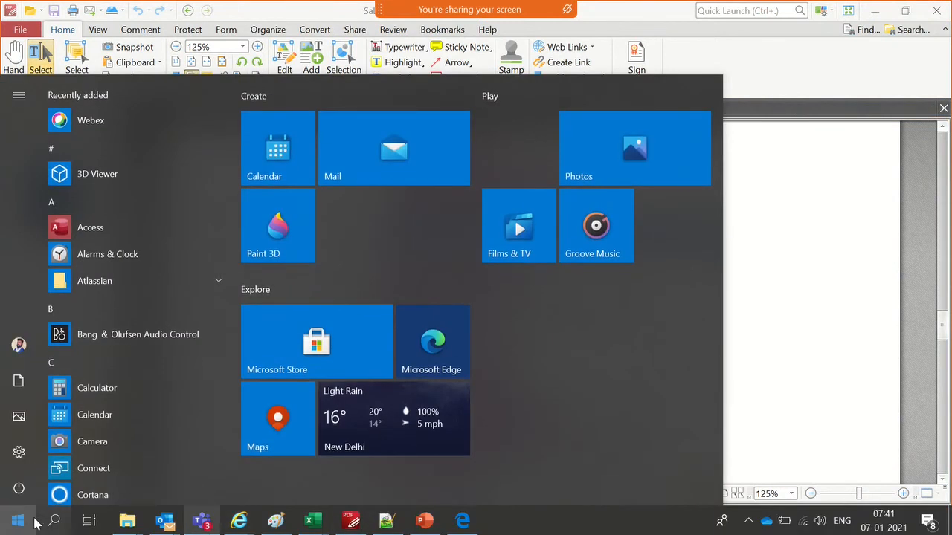
left_click(22, 522)
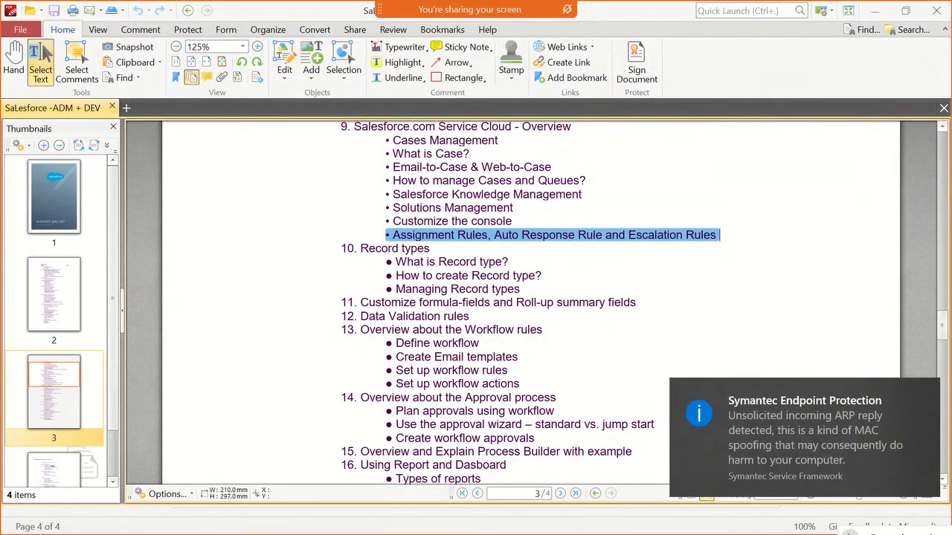
left_click(21, 526)
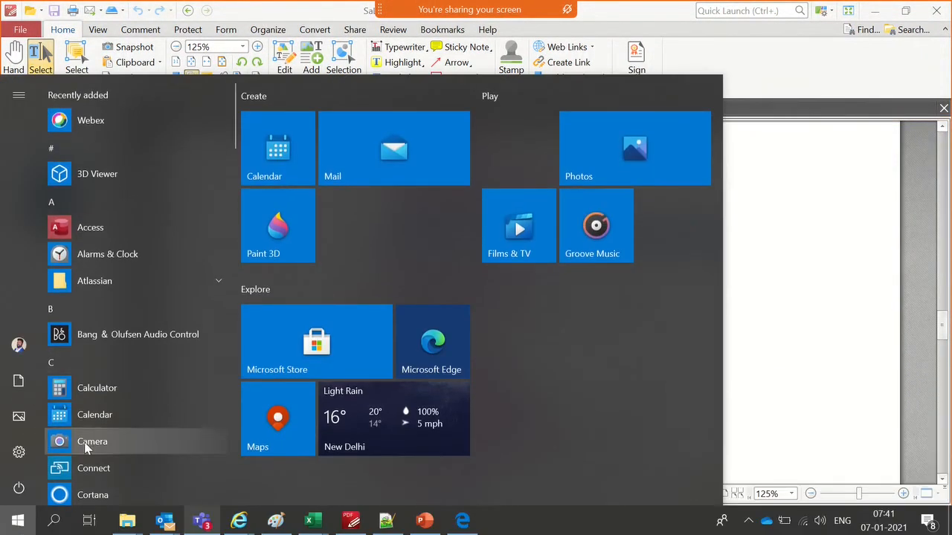
left_click(58, 519)
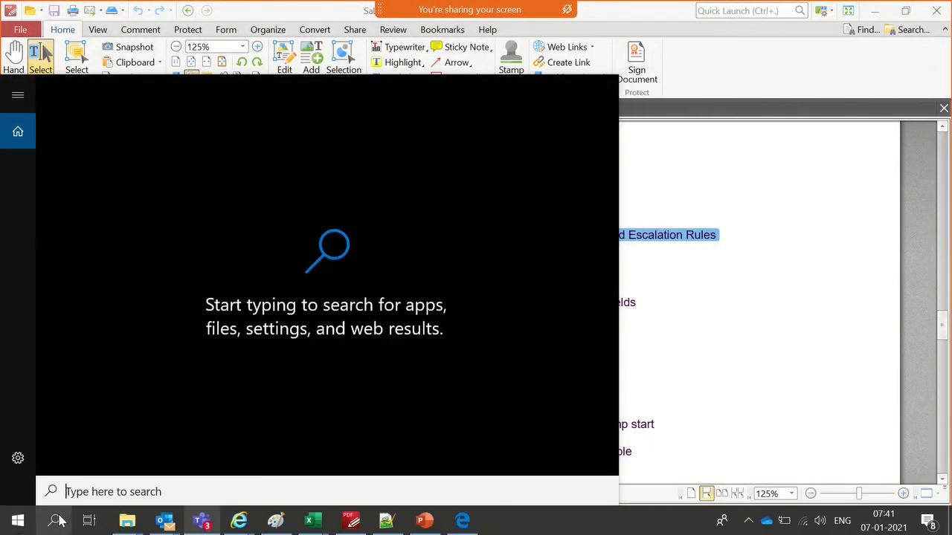
type("chro")
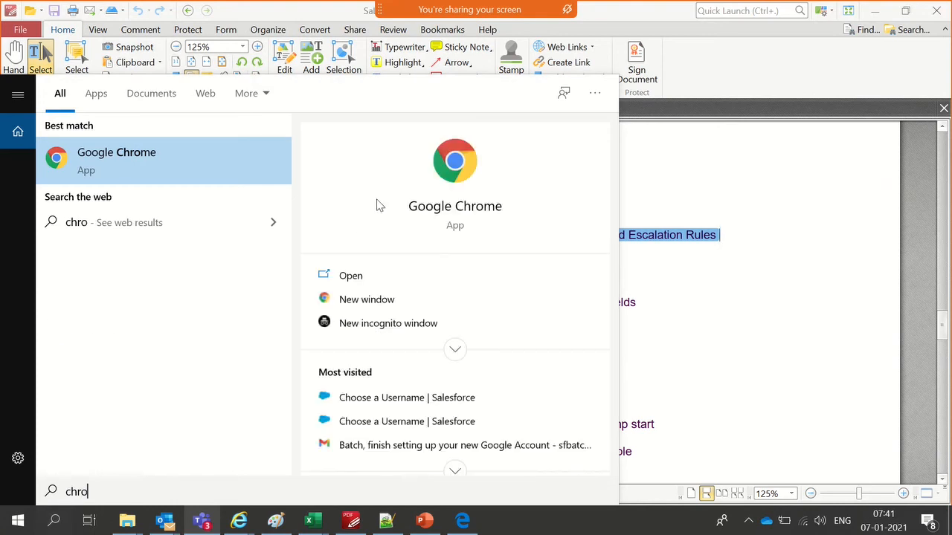
left_click(208, 171)
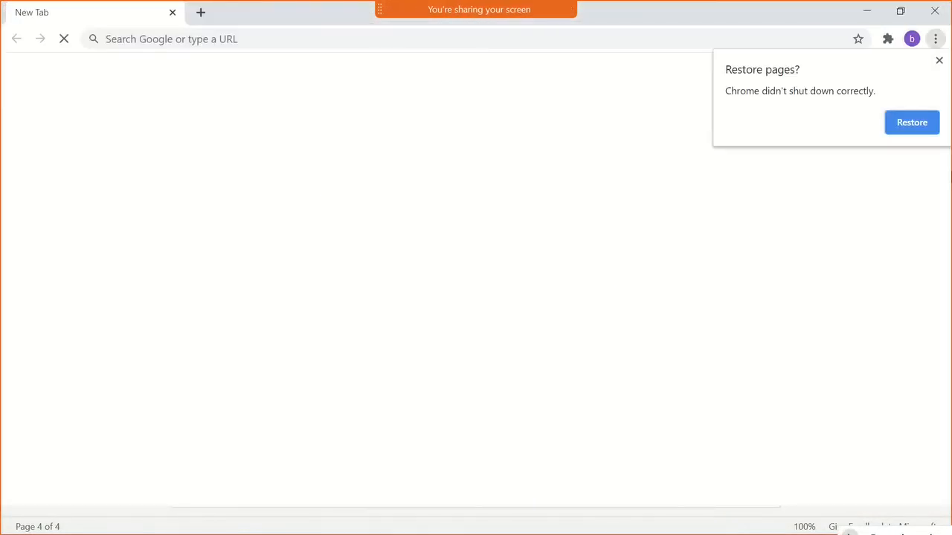
- Restore the browser pages from the previous session and bring back the Upload New Document form
left_click(913, 125)
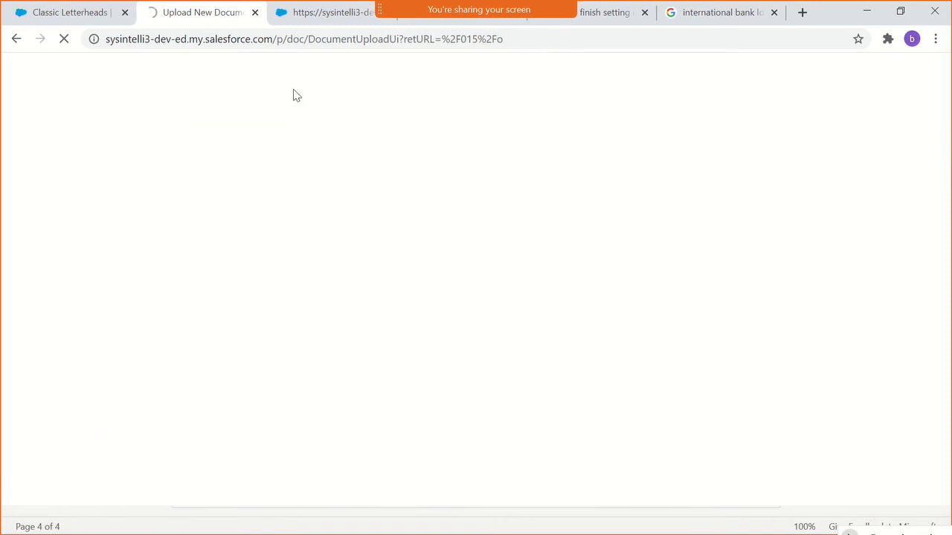
left_click(220, 38)
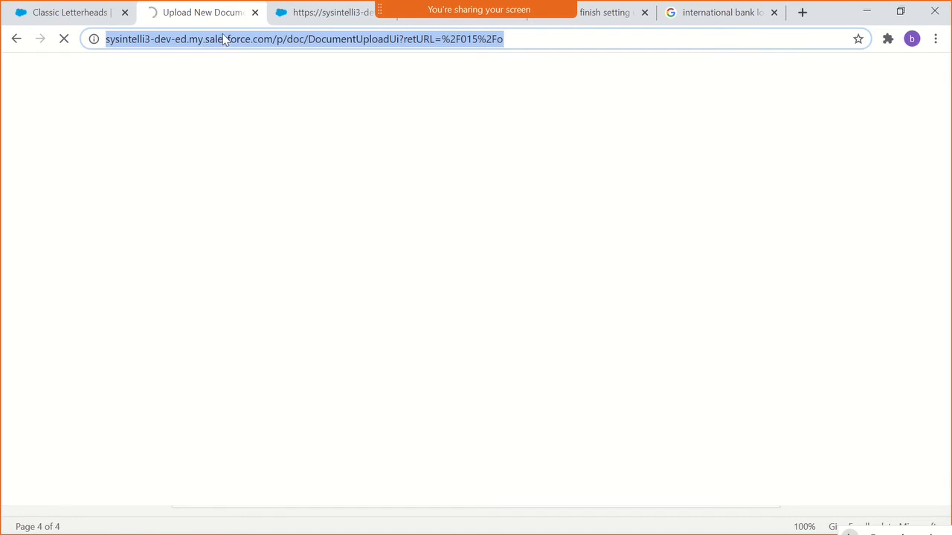
left_click(369, 44)
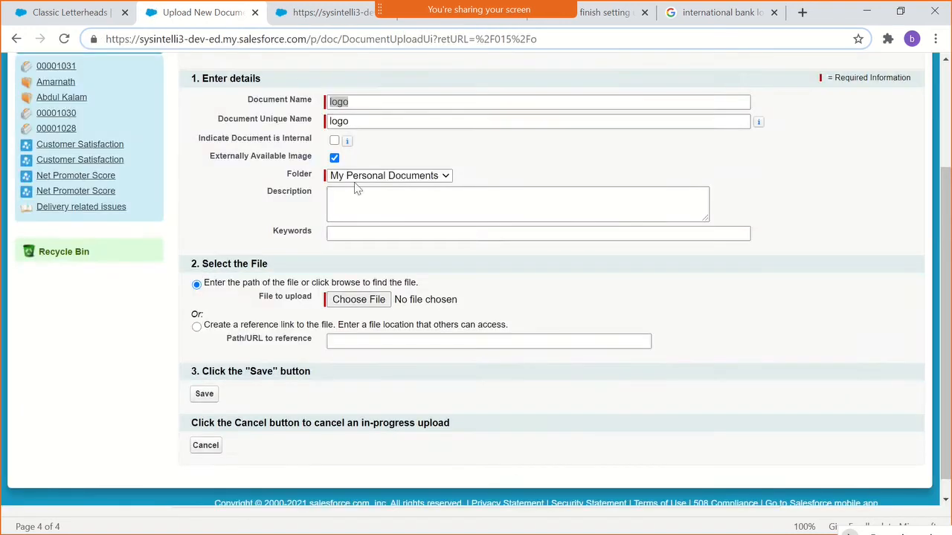
- Choose logo.PNG from the Pictures folder as the file to upload and save the new document
scroll(354, 204, "up", 1)
scroll(353, 204, "down", 2)
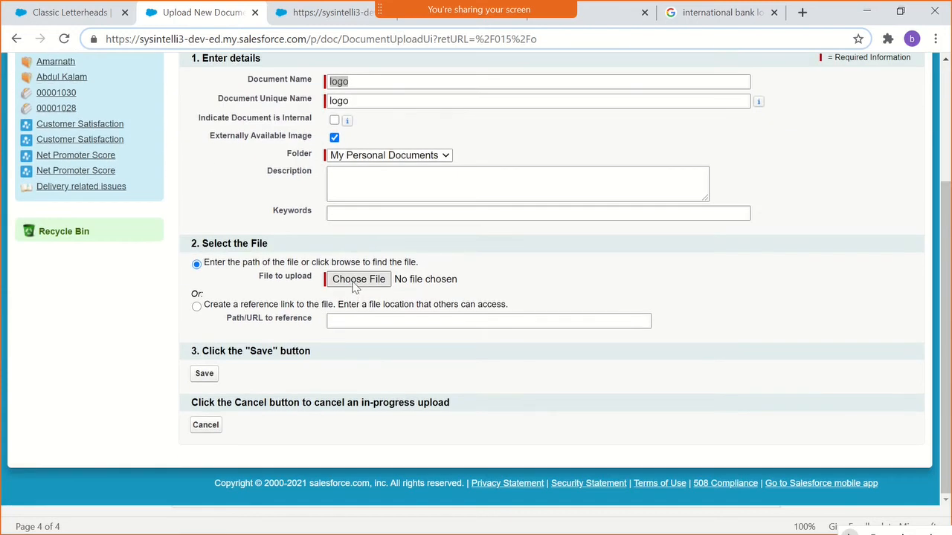
left_click(354, 284)
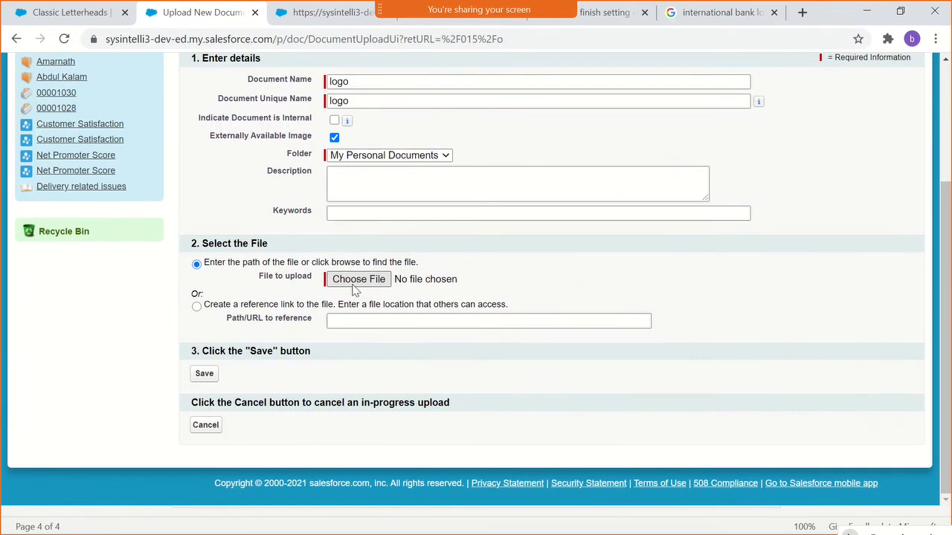
left_click(355, 286)
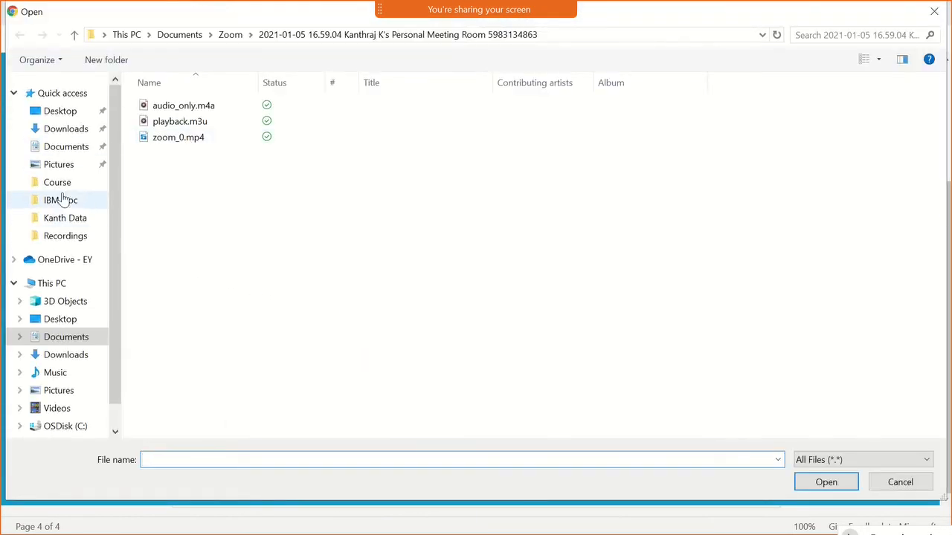
left_click(66, 166)
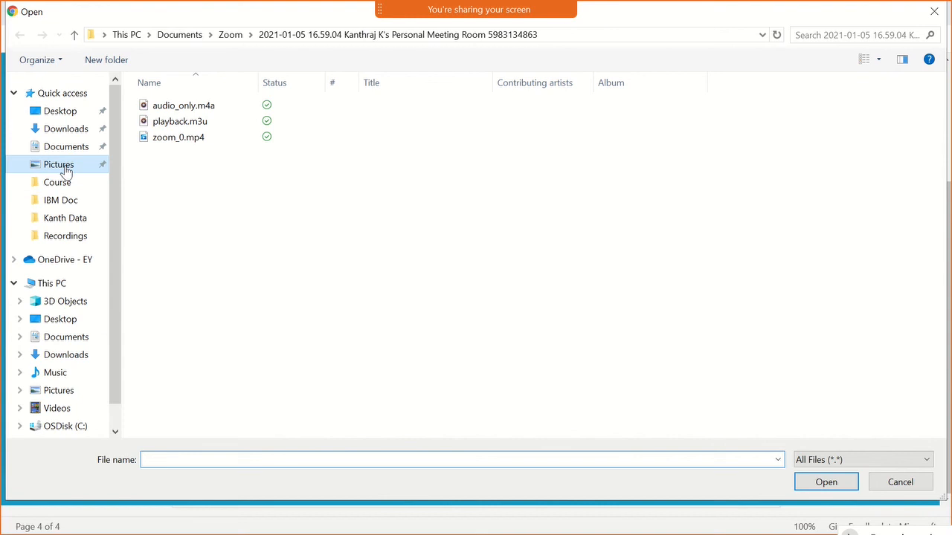
left_click(170, 169)
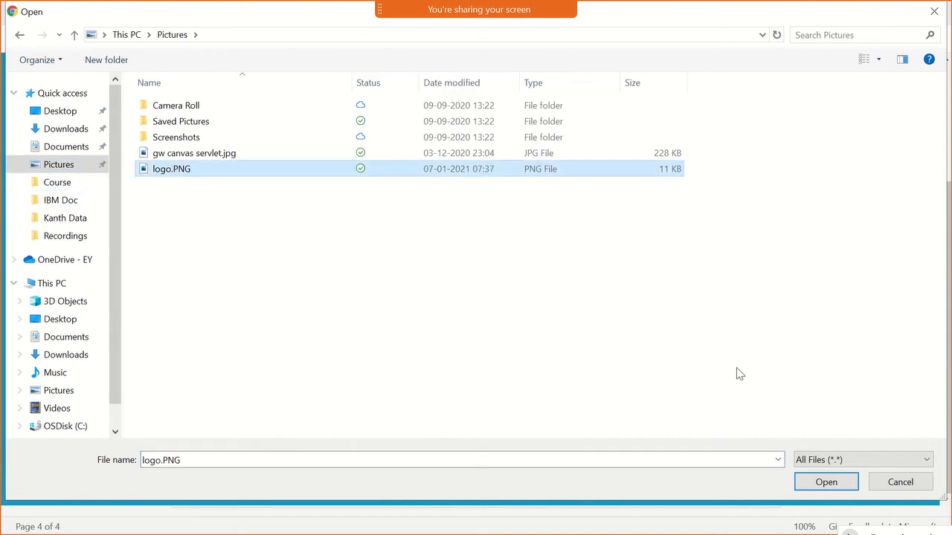
left_click(810, 484)
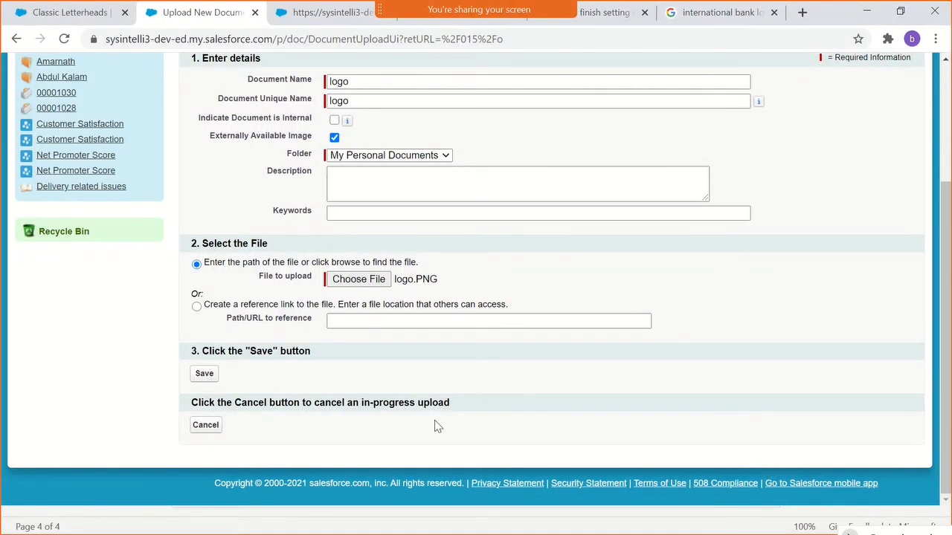
left_click(203, 376)
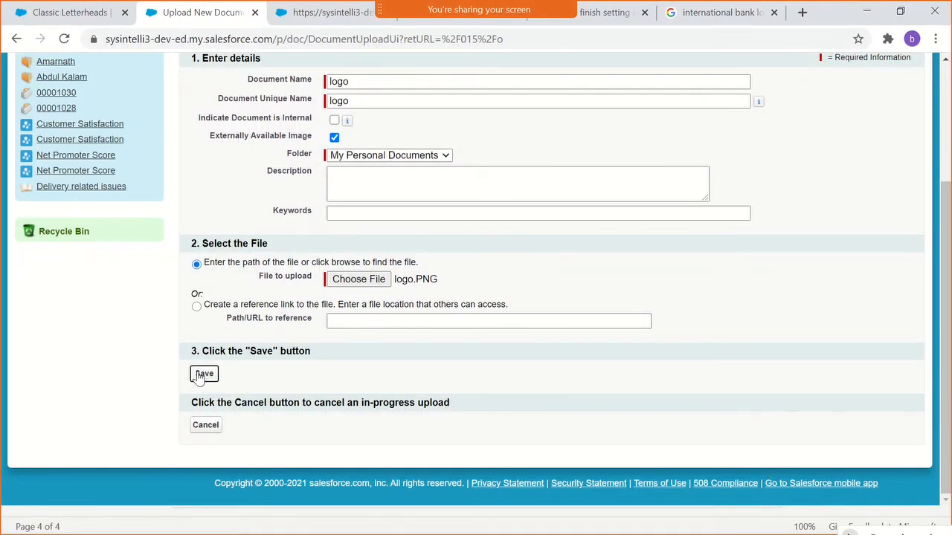
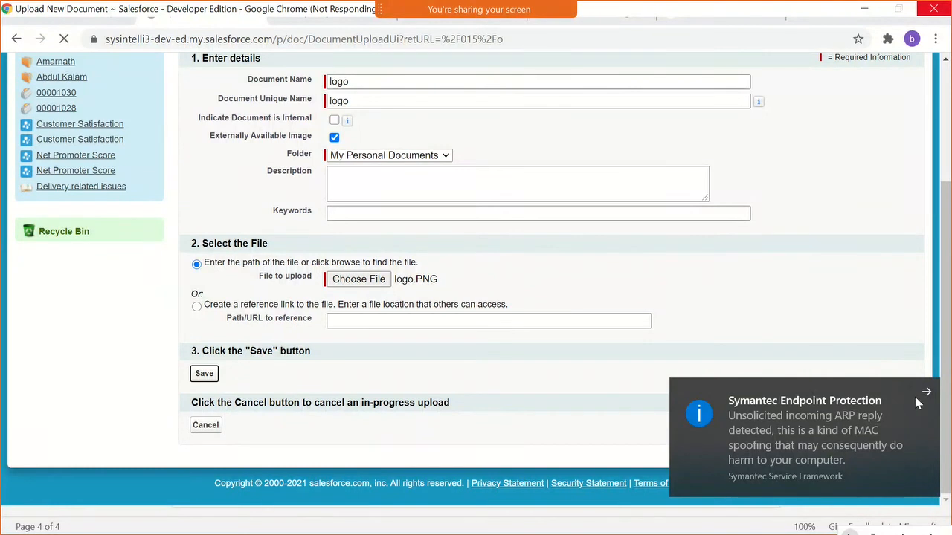
- Dismiss the Symantec notification and check the Webex meeting's participant list
left_click(930, 395)
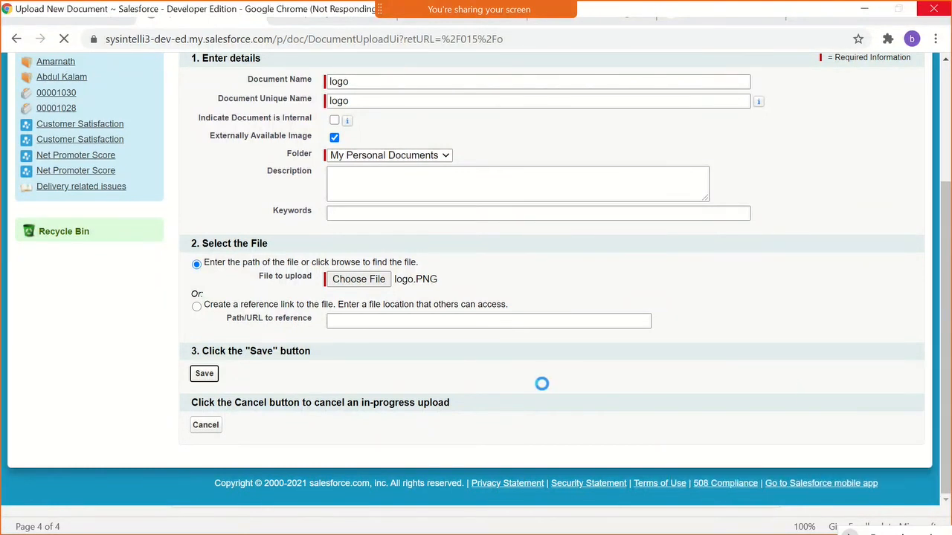
mouse_move(498, 13)
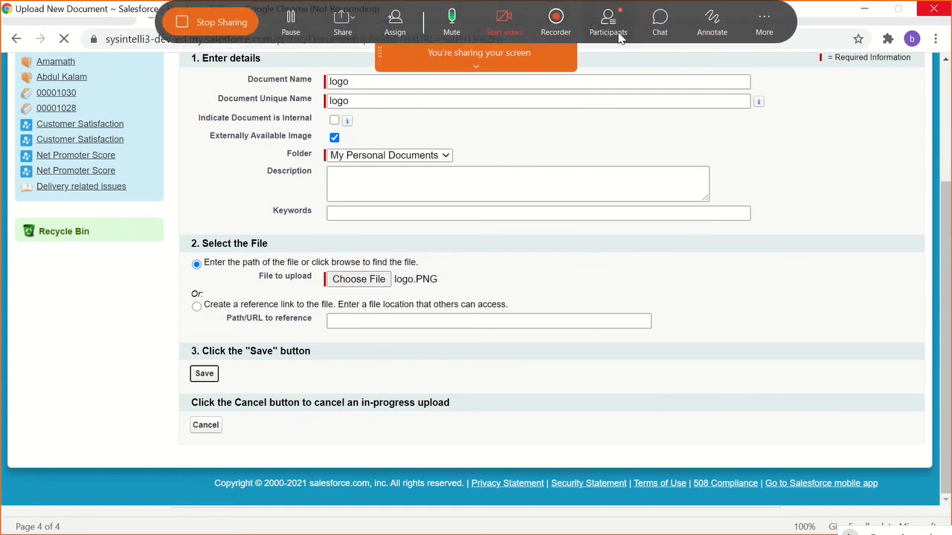
left_click(615, 34)
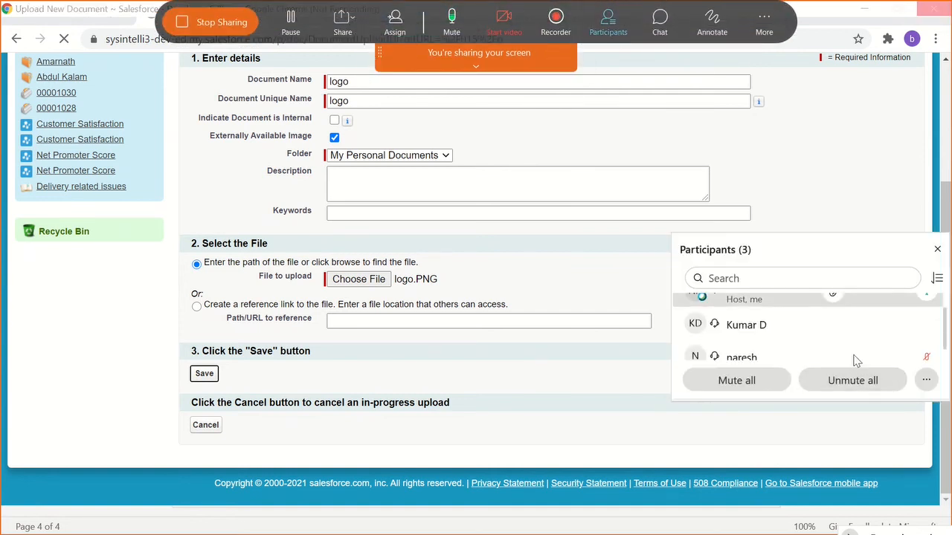
scroll(853, 352, "down", 1)
scroll(828, 346, "up", 1)
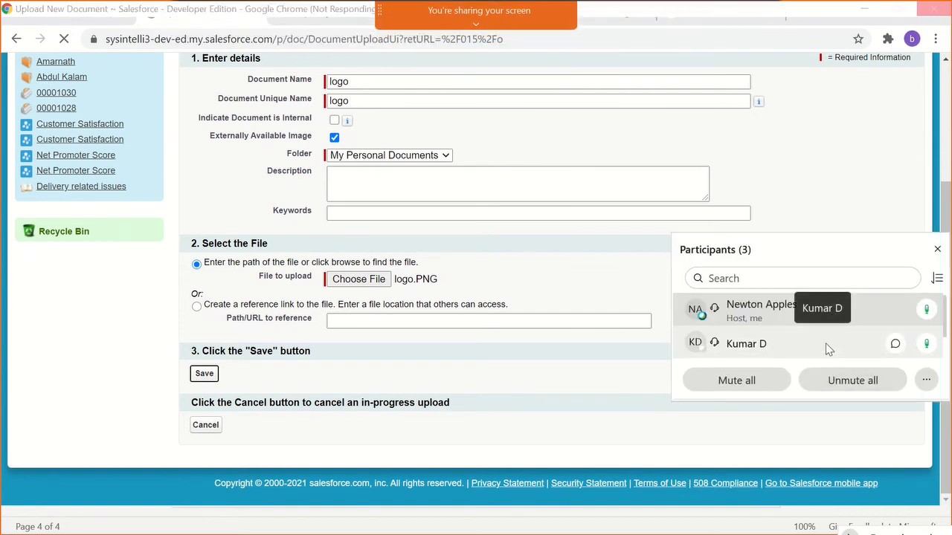
left_click(937, 250)
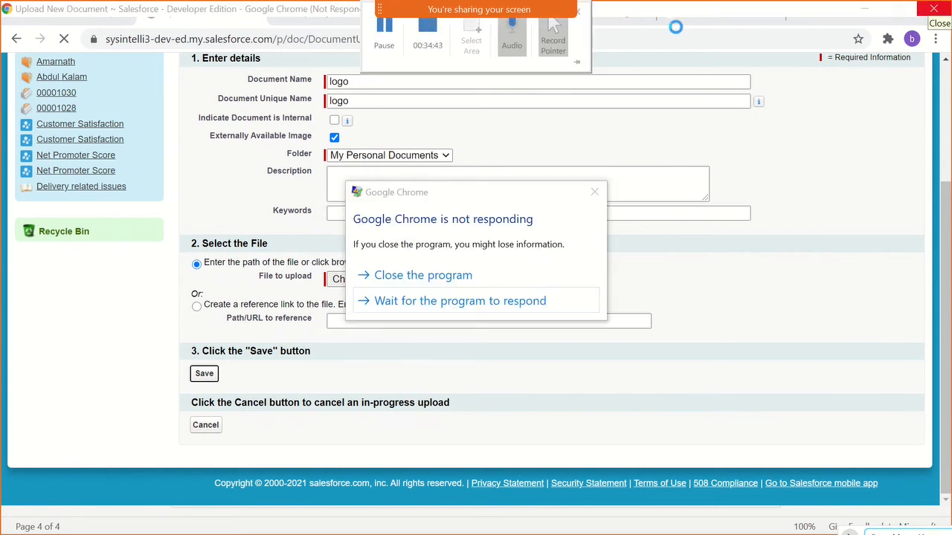
- Force-close the unresponsive Google Chrome and relaunch it by searching Windows for "chrom"
left_click(428, 277)
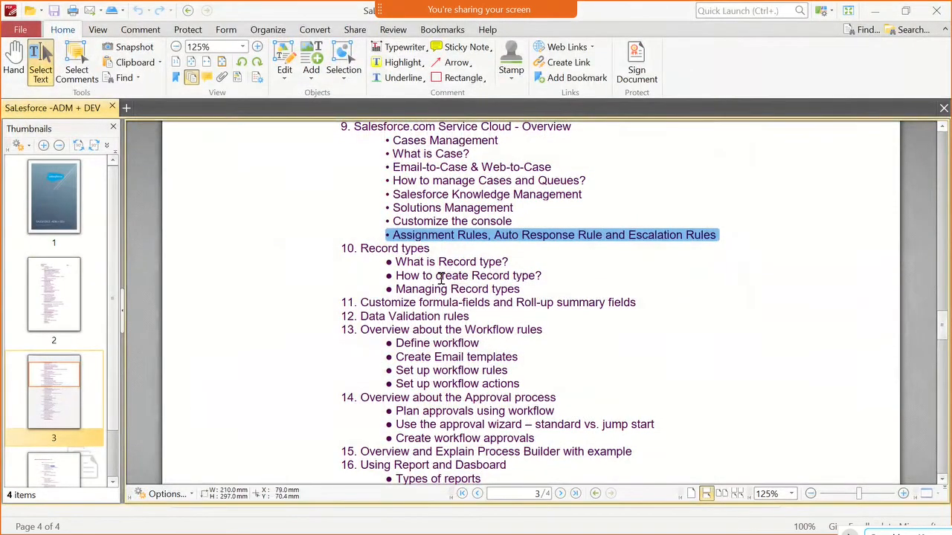
key("super")
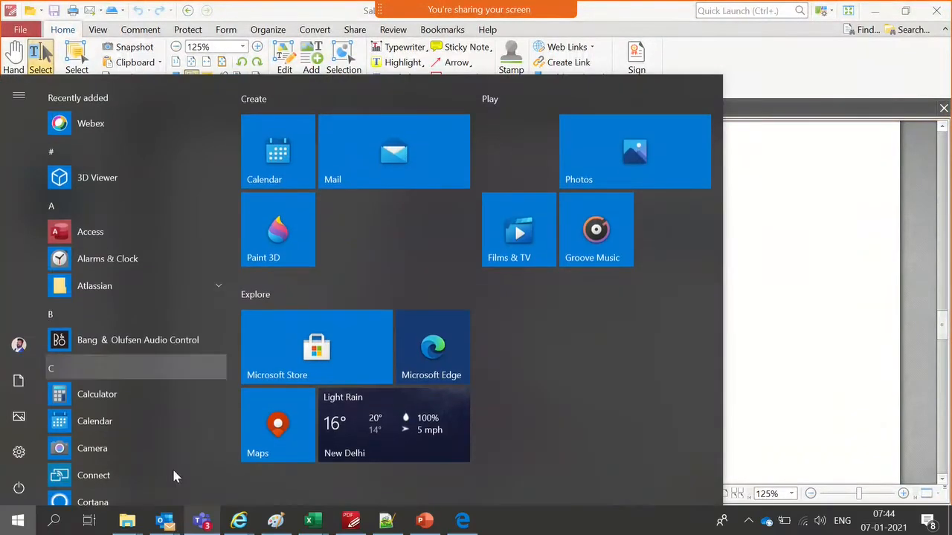
left_click(55, 521)
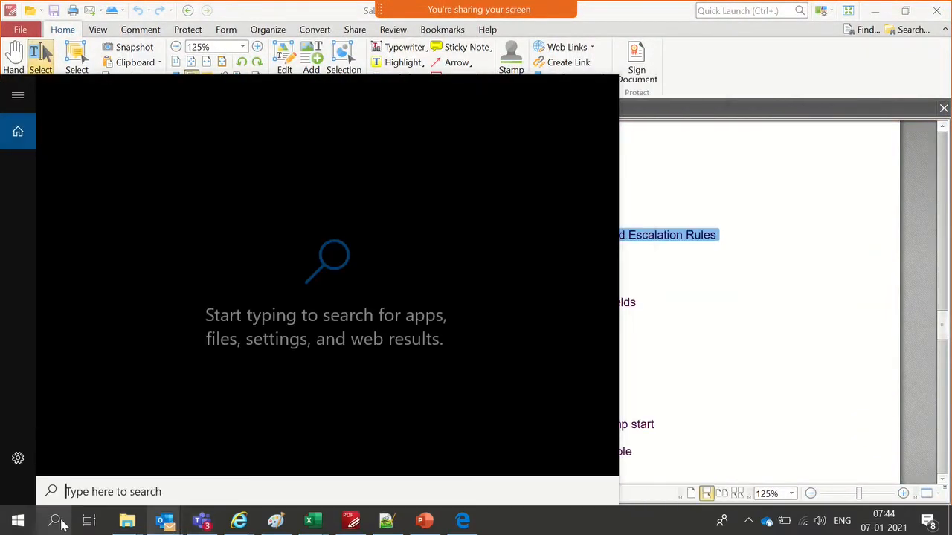
type("chrom")
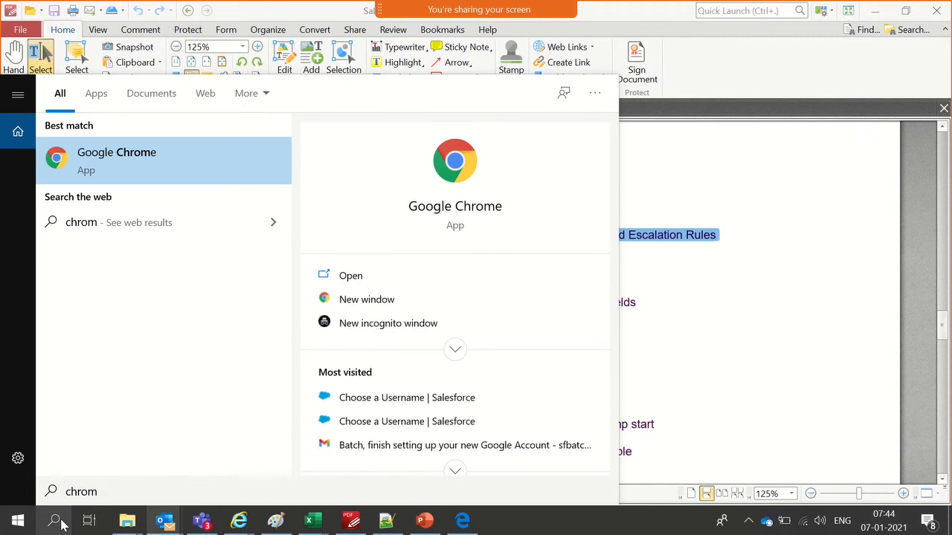
key("Return")
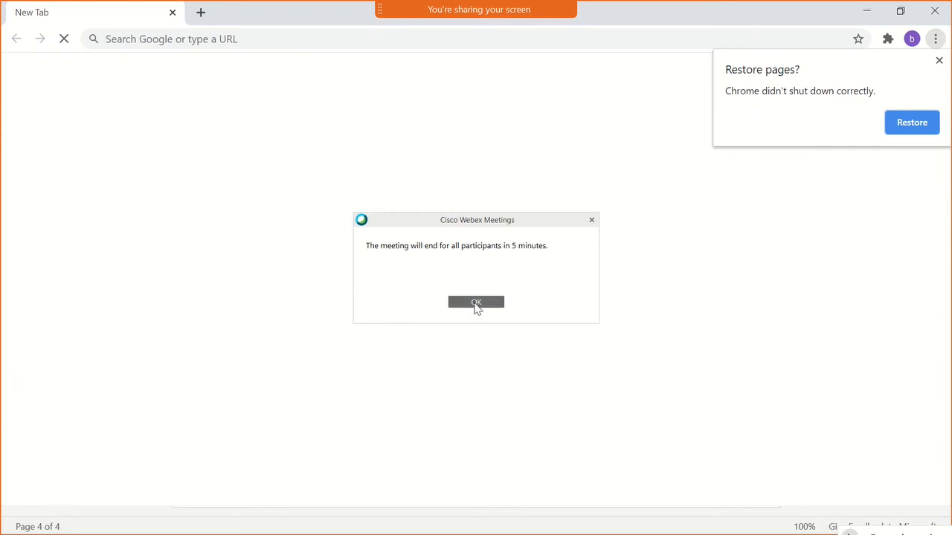
- Dismiss the Webex meeting-end notice and restore the browser pages from the previous session
left_click(475, 307)
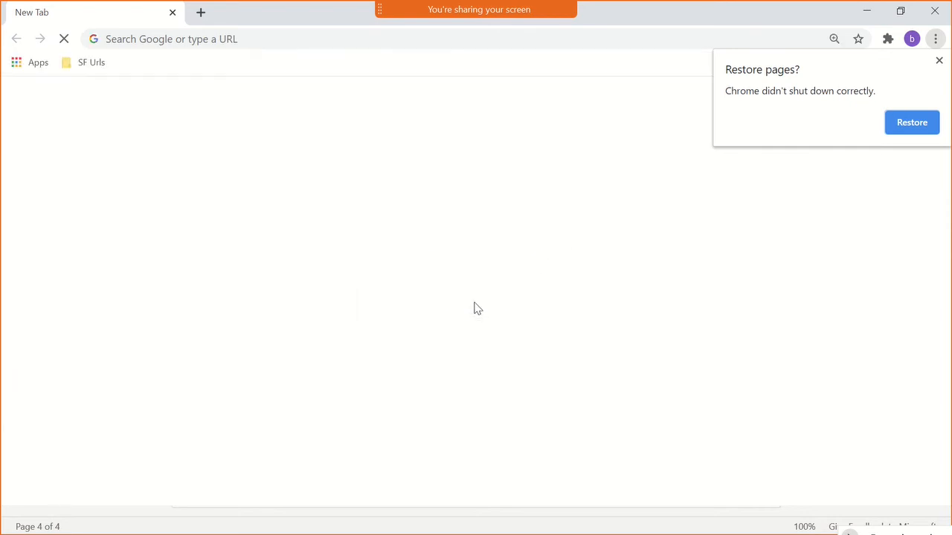
left_click(912, 122)
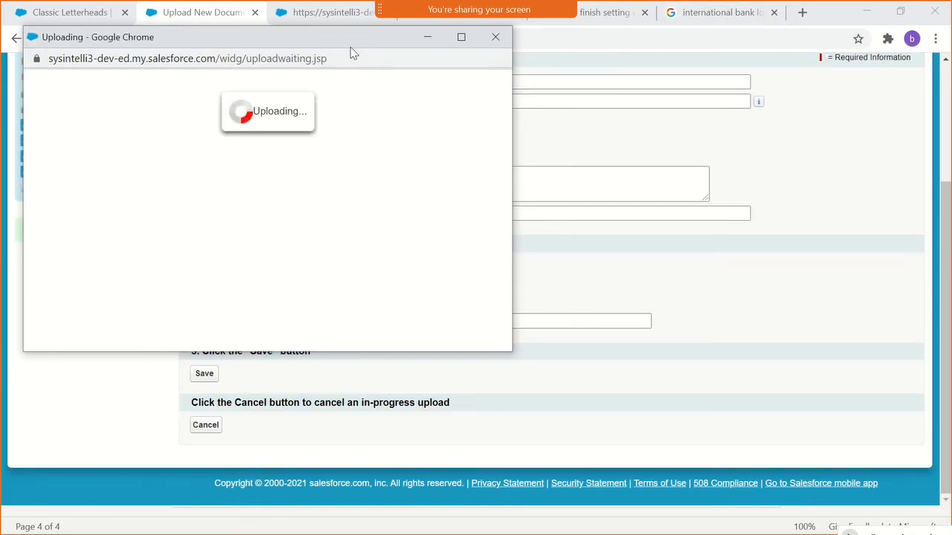
- Stop sharing the screen and end the Webex meeting for all participants
mouse_move(503, 16)
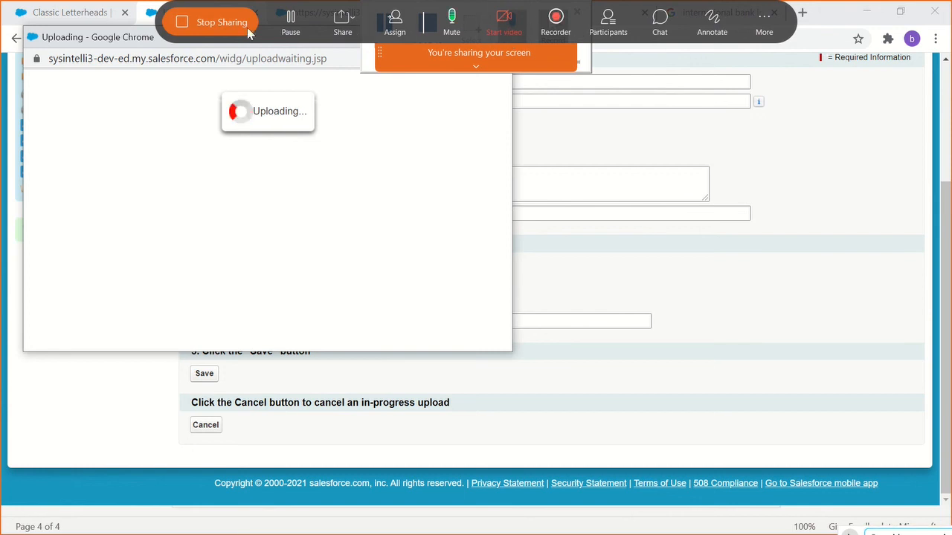
left_click(244, 25)
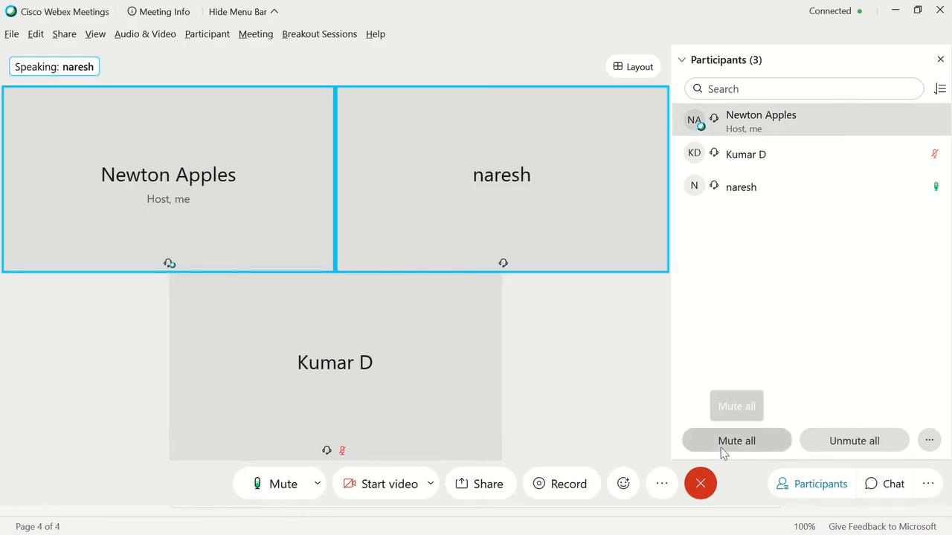
left_click(700, 487)
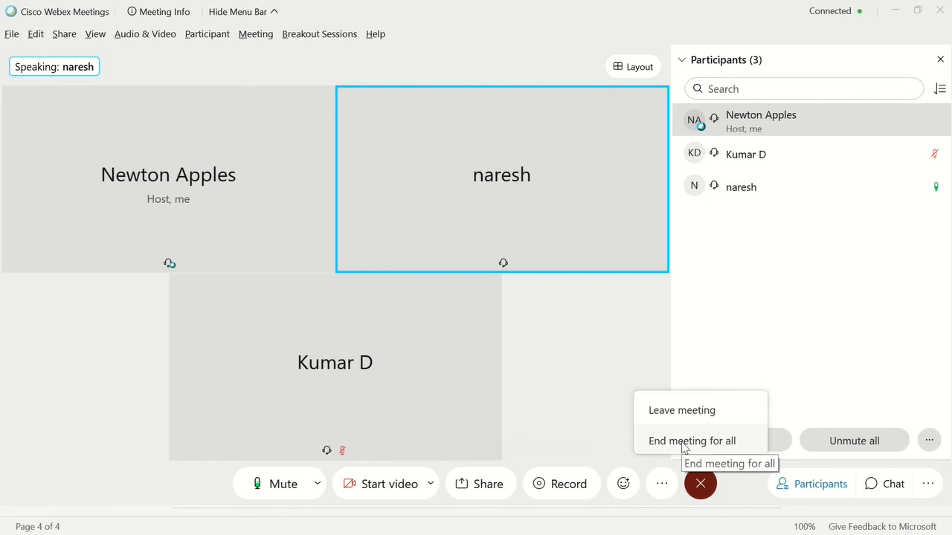
left_click(684, 443)
left_click(382, 234)
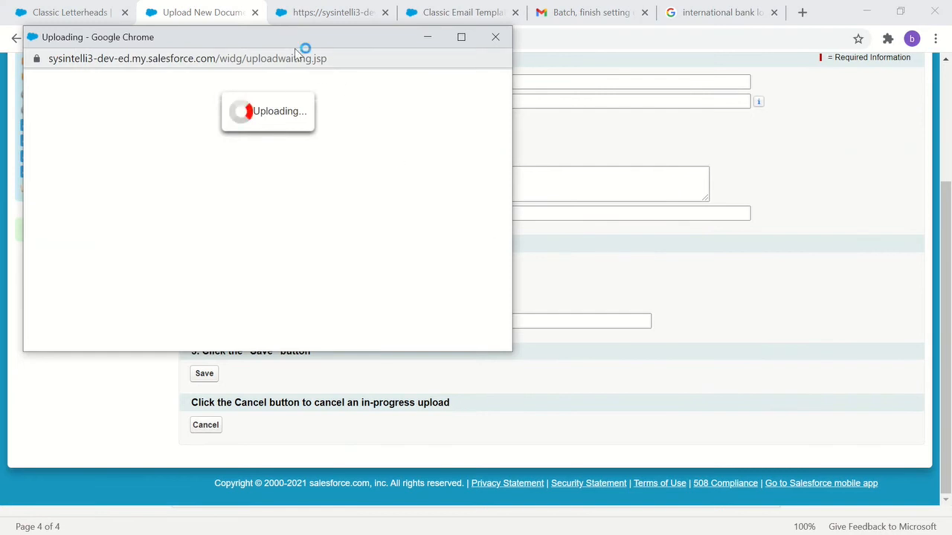
- Close the Uploading pop-up window and cancel the upload form to return to the Documents home page
left_click_drag(296, 44, 516, 87)
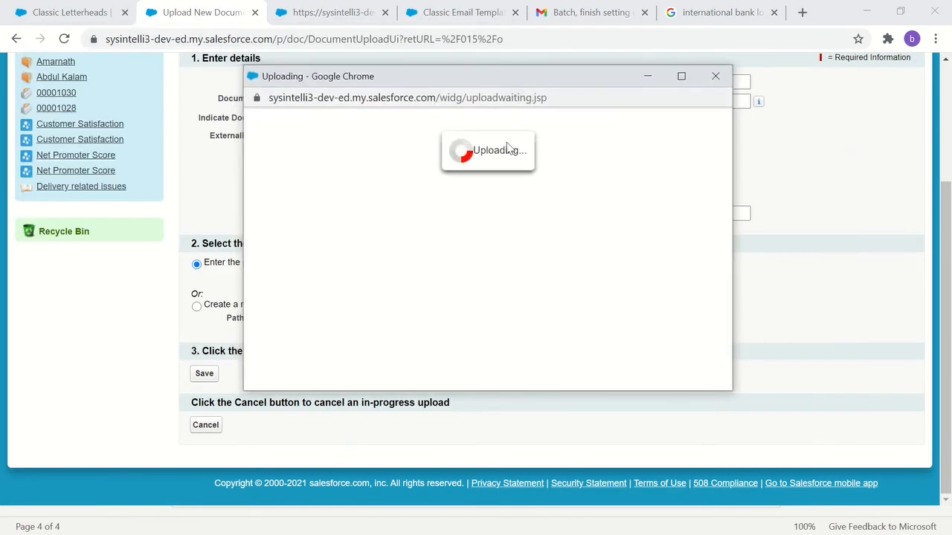
left_click(714, 76)
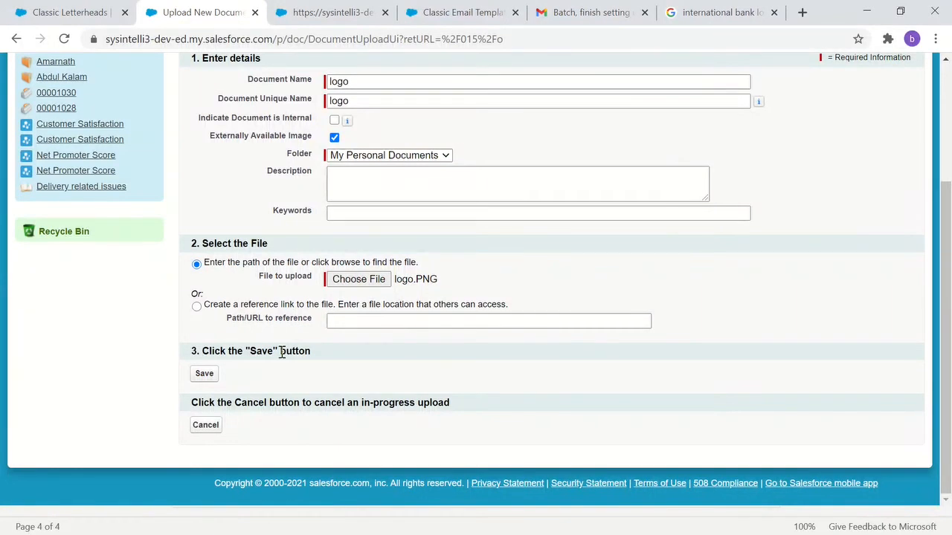
left_click(202, 429)
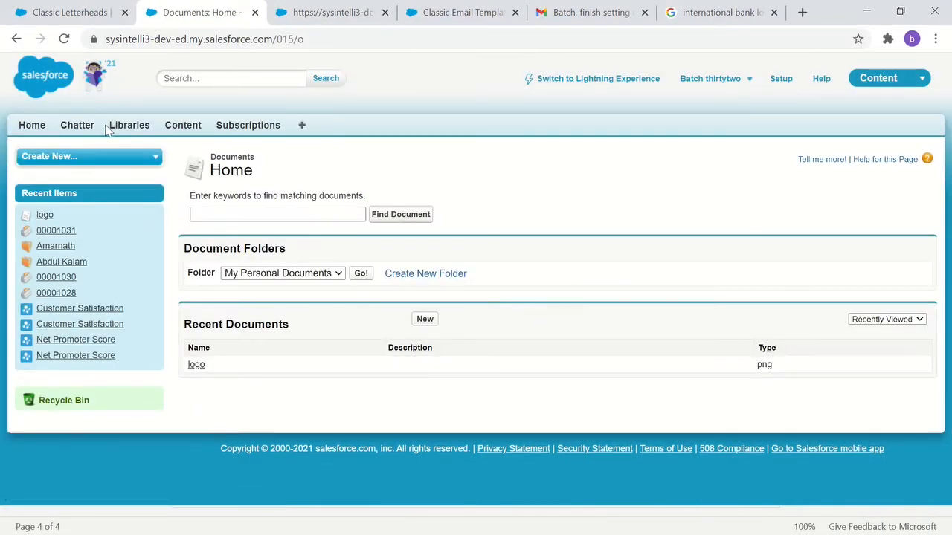
- Insert the logo document from My Personal Documents into the GenericHeader letterhead's header, save the letterhead and review it
left_click(297, 15)
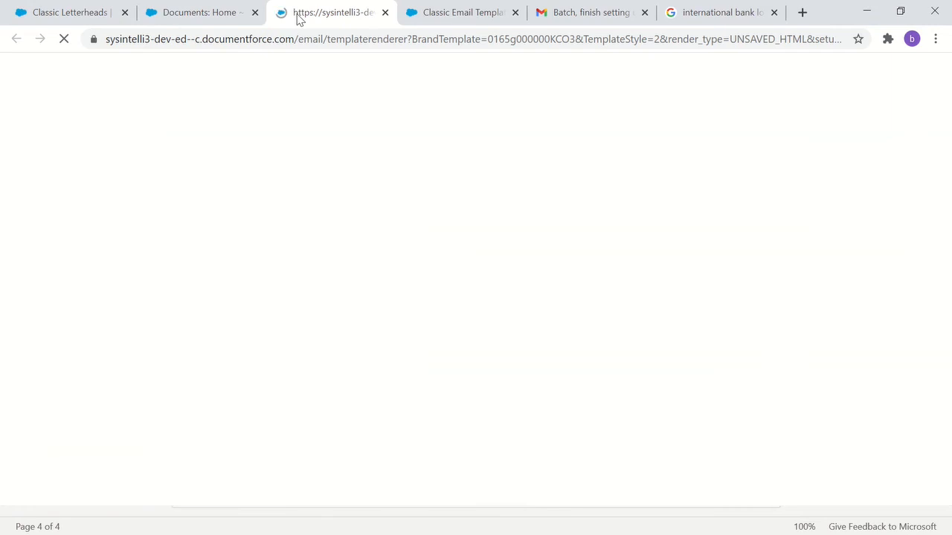
left_click(73, 16)
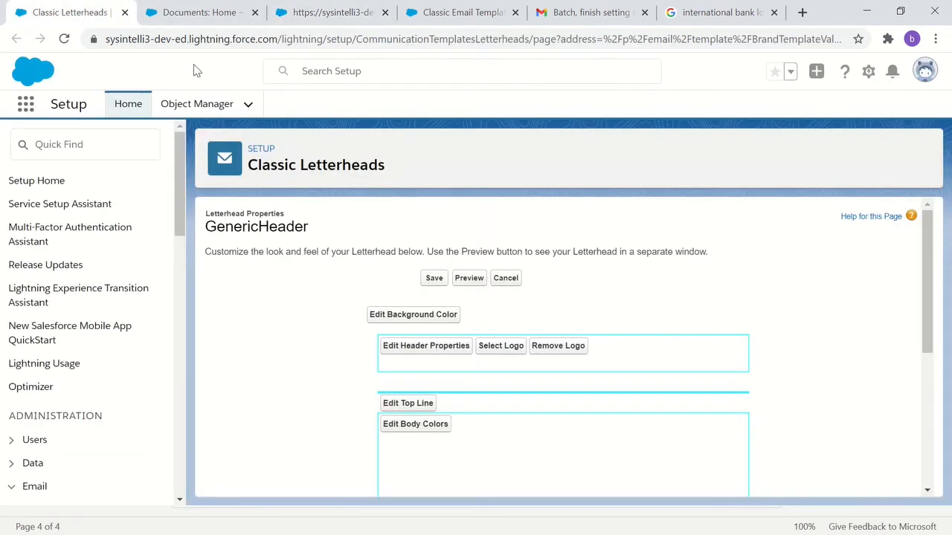
left_click(501, 346)
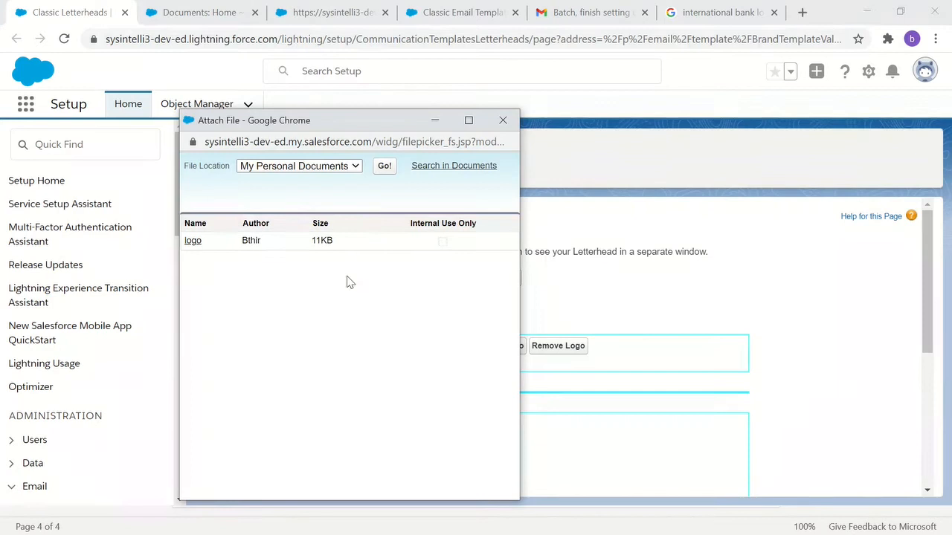
left_click(192, 242)
scroll(652, 291, "down", 5)
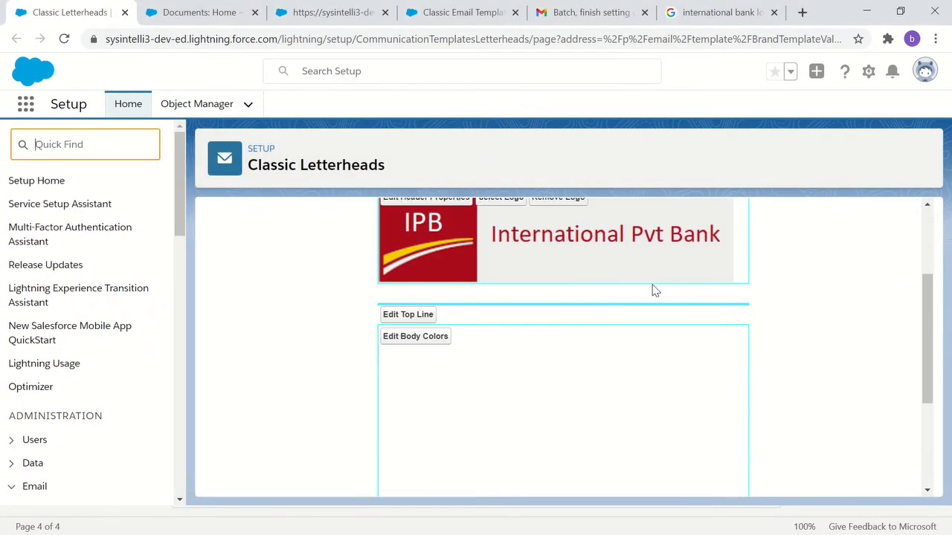
scroll(315, 397, "up", 5)
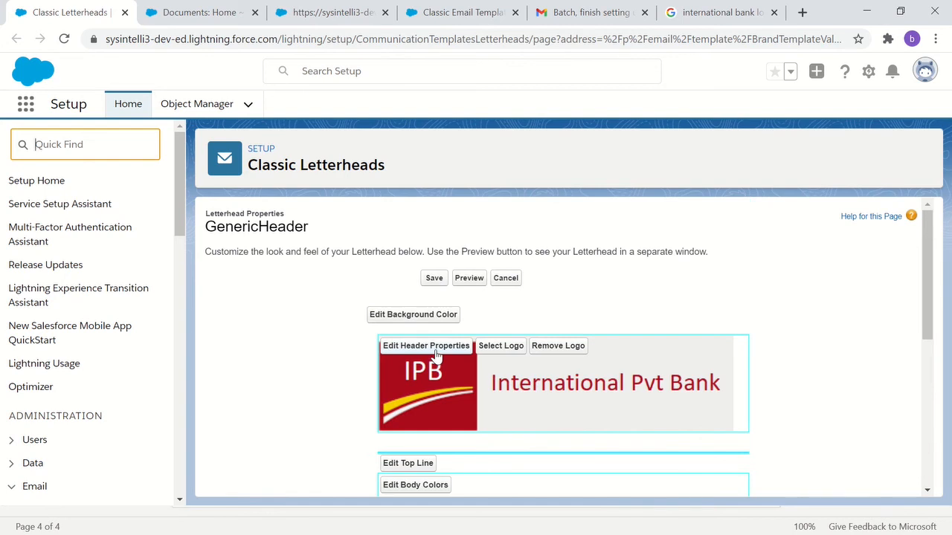
left_click(433, 280)
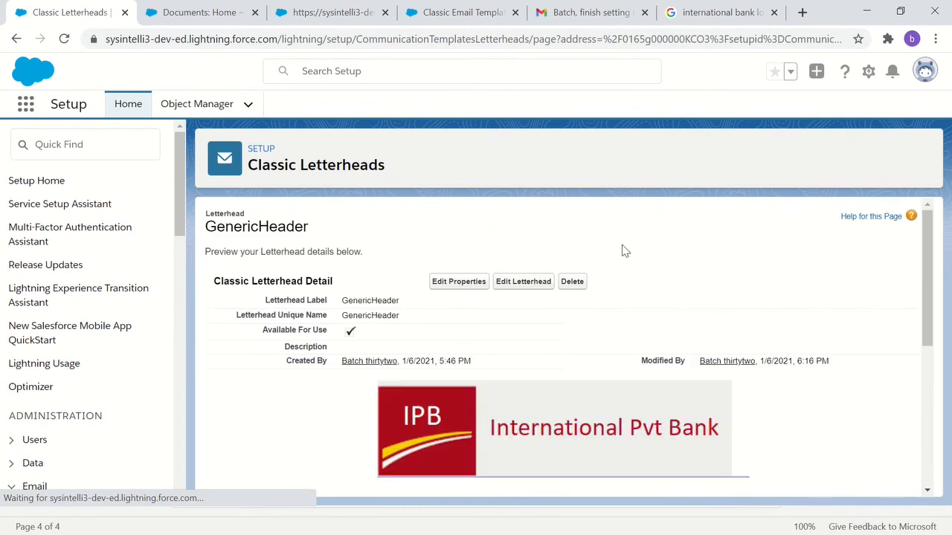
scroll(623, 260, "down", 3)
scroll(627, 292, "up", 2)
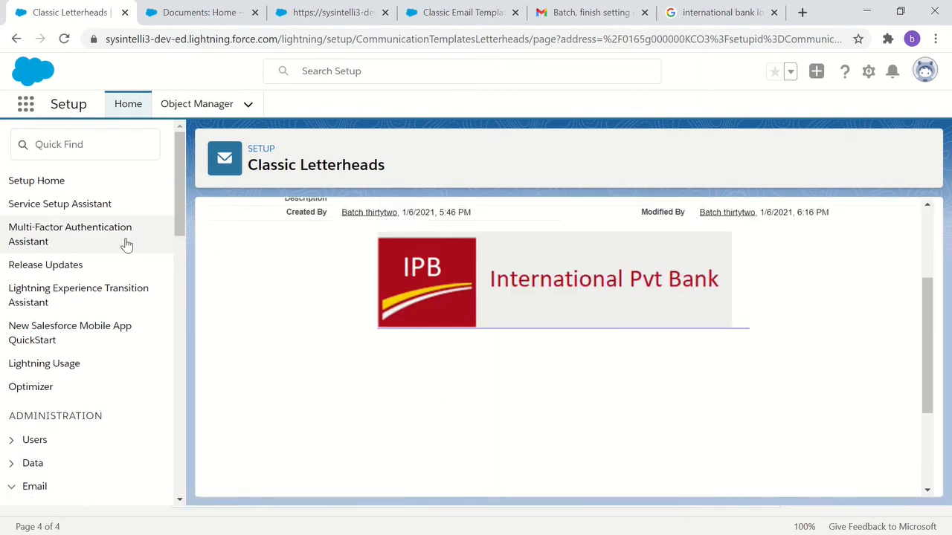
- Try to reload the separate letterhead preview page from its existing address
left_click(179, 12)
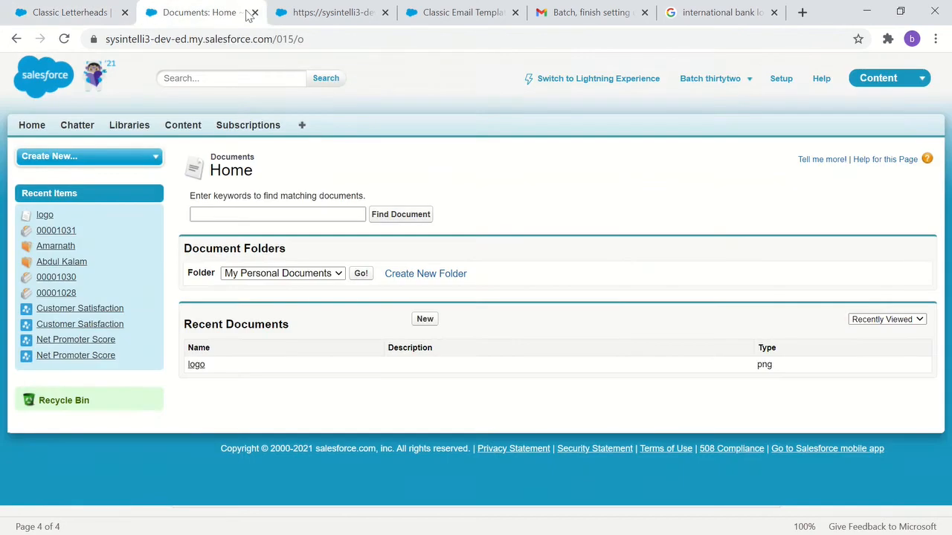
left_click(297, 12)
left_click(293, 39)
key("Return")
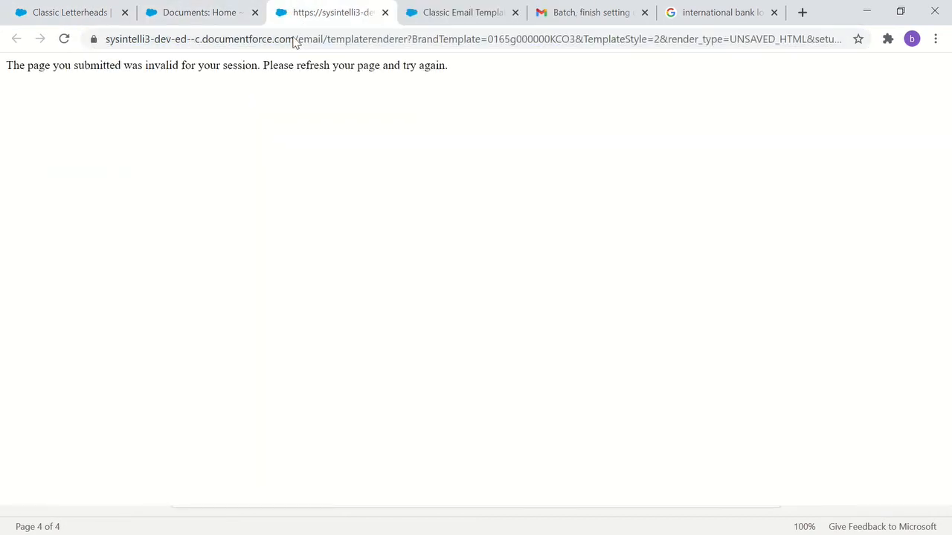
left_click(284, 47)
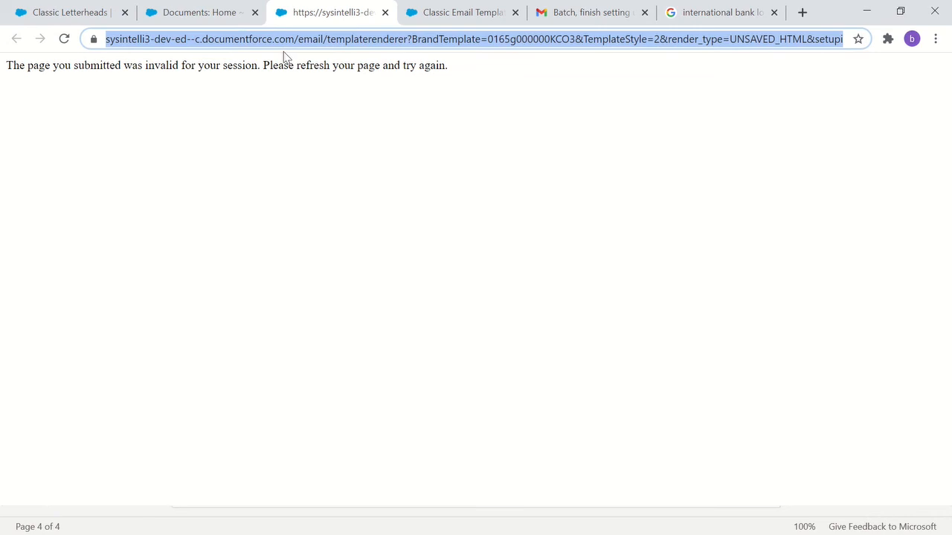
key("Return")
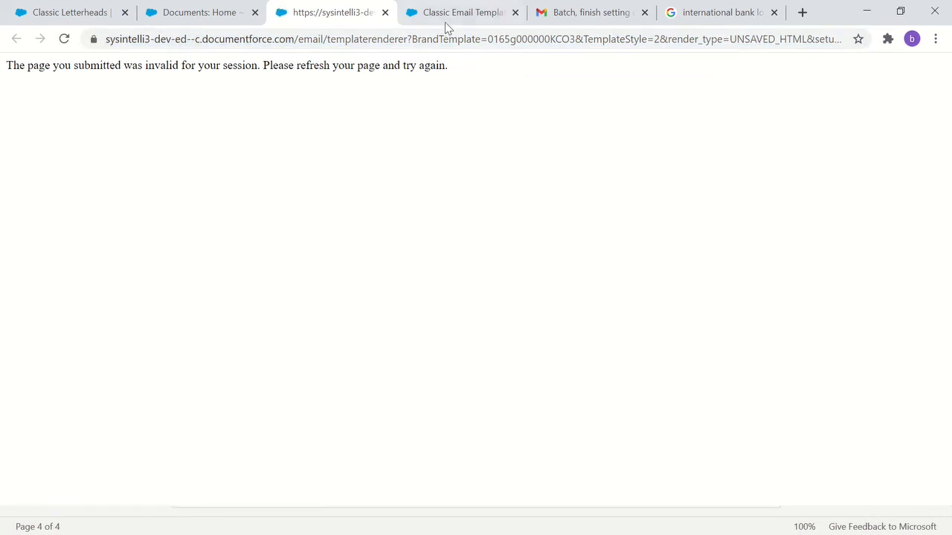
- Examine the details and plain text preview of the Support: Escalated Case Notification email template
left_click(446, 21)
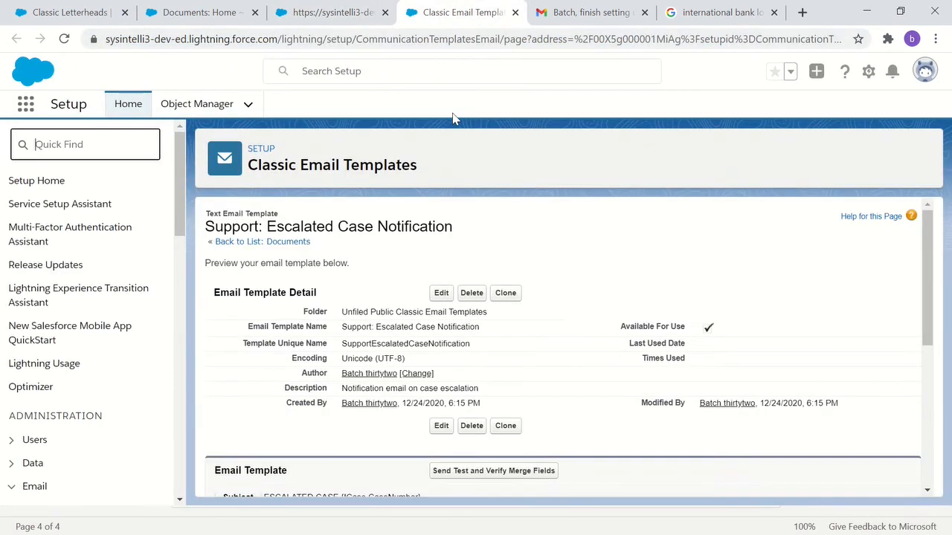
scroll(478, 238, "down", 5)
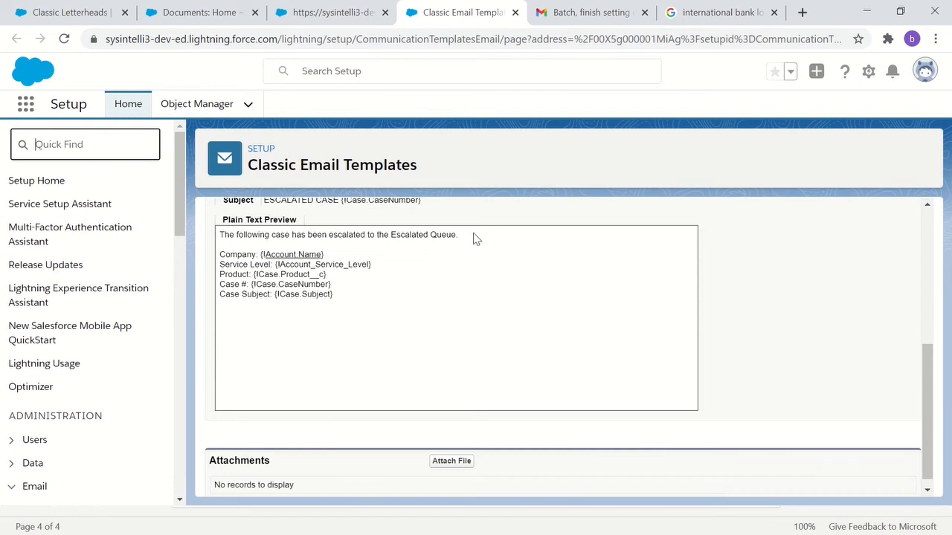
scroll(474, 237, "up", 5)
- Close the separate letterhead preview page and return to the Documents home page
left_click(331, 12)
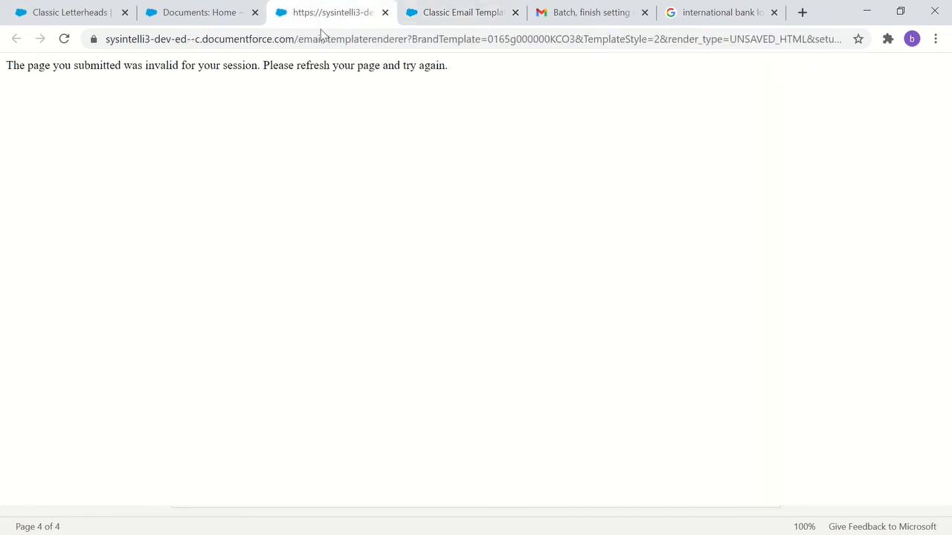
left_click(384, 12)
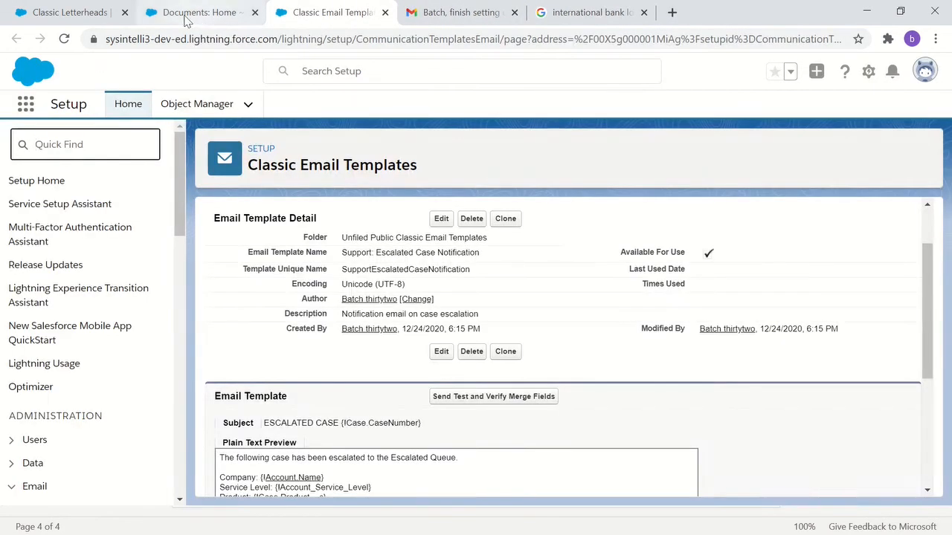
left_click(187, 15)
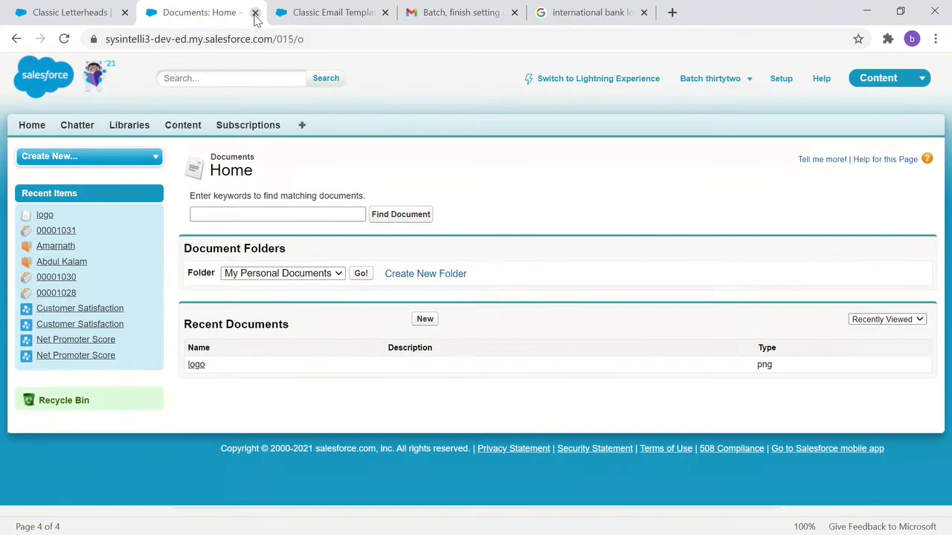
- Close the Documents home page and return to the GenericHeader letterhead in Setup
left_click(255, 12)
left_click(71, 13)
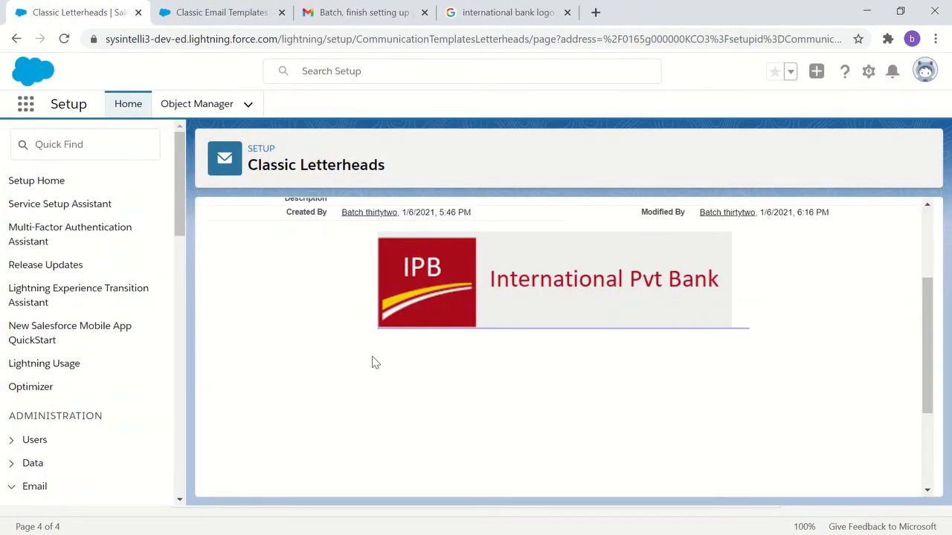
key("alt+Tab")
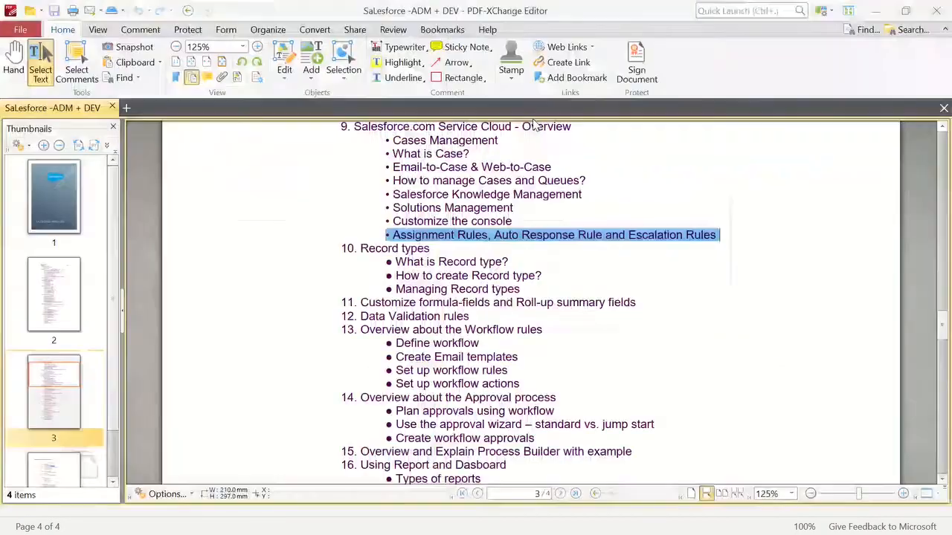
key("alt+Tab")
left_click(368, 164)
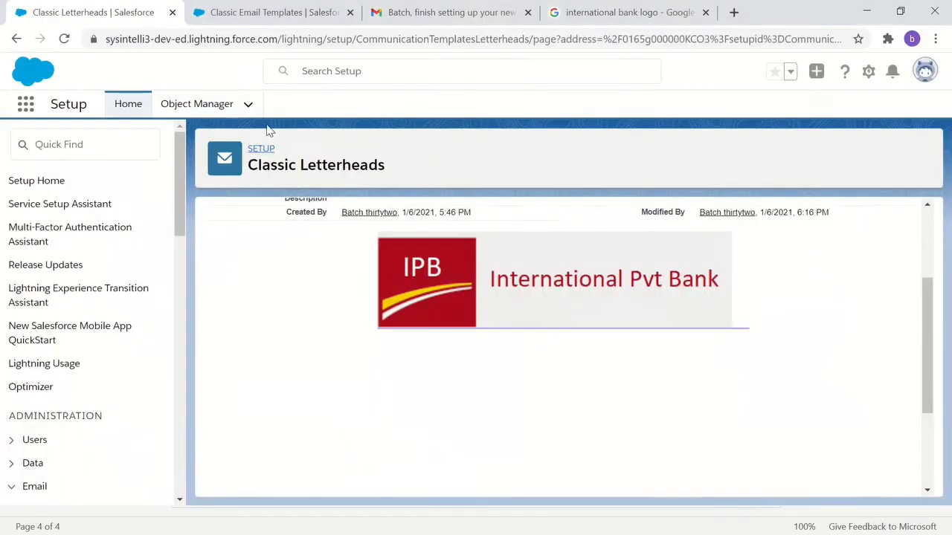
- Load the Webex site in place of the bank logo image search and open the Jan 7 Salesforce Adm + Dev meeting's details
left_click(630, 13)
left_click(604, 39)
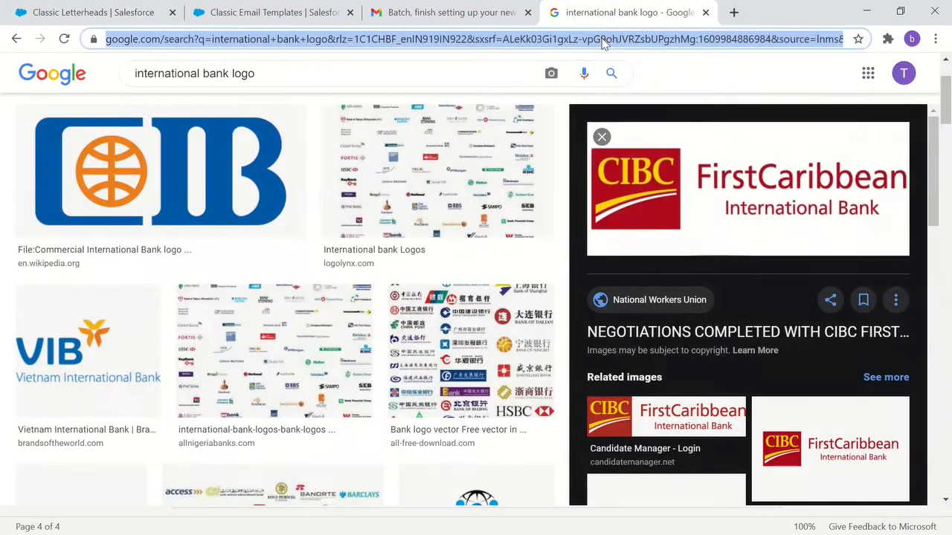
type("me")
key("Return")
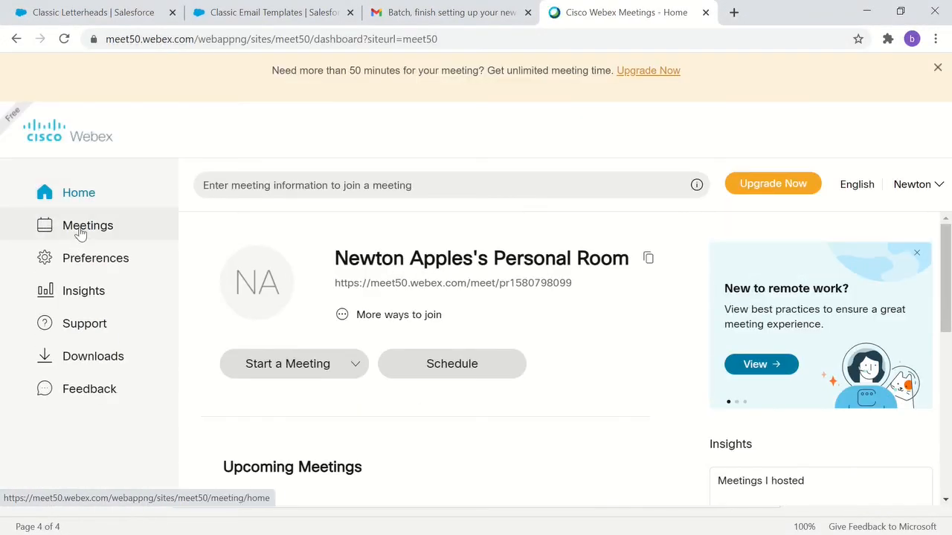
left_click(81, 233)
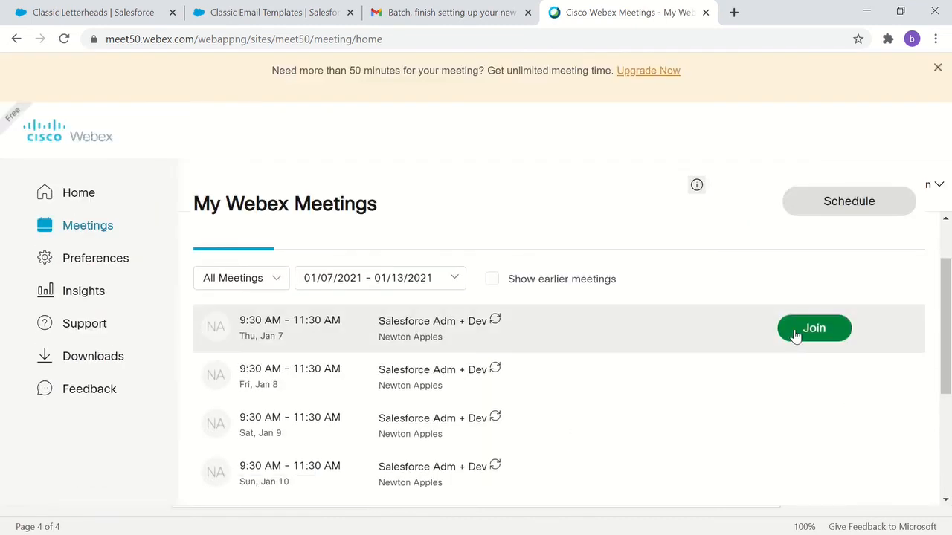
left_click(794, 334)
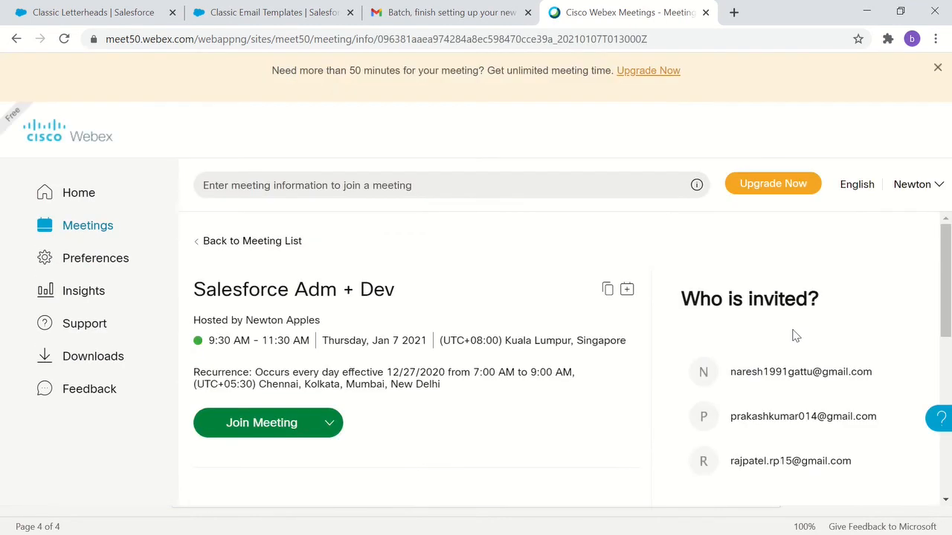
- Join the Salesforce Adm + Dev meeting in Cisco Webex Meetings and share Screen 1
left_click(293, 430)
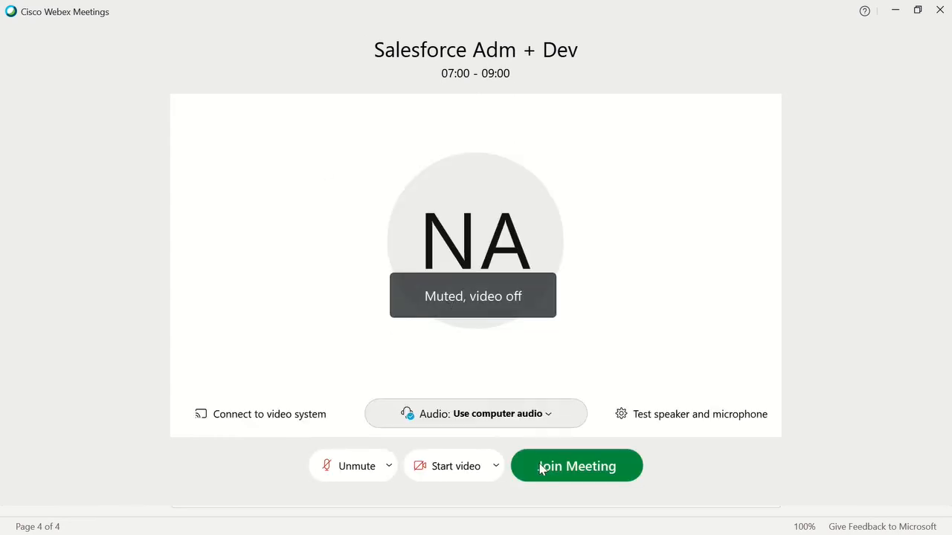
left_click(564, 471)
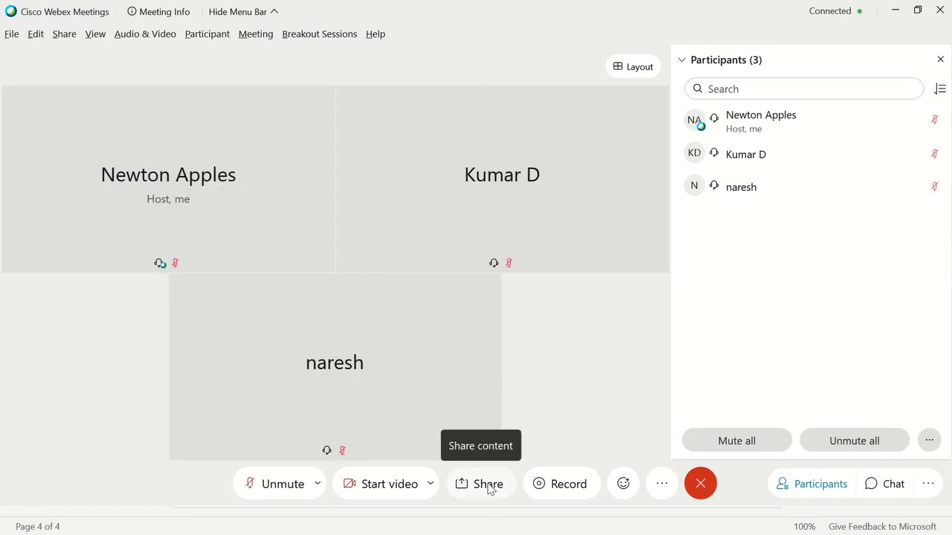
left_click(488, 485)
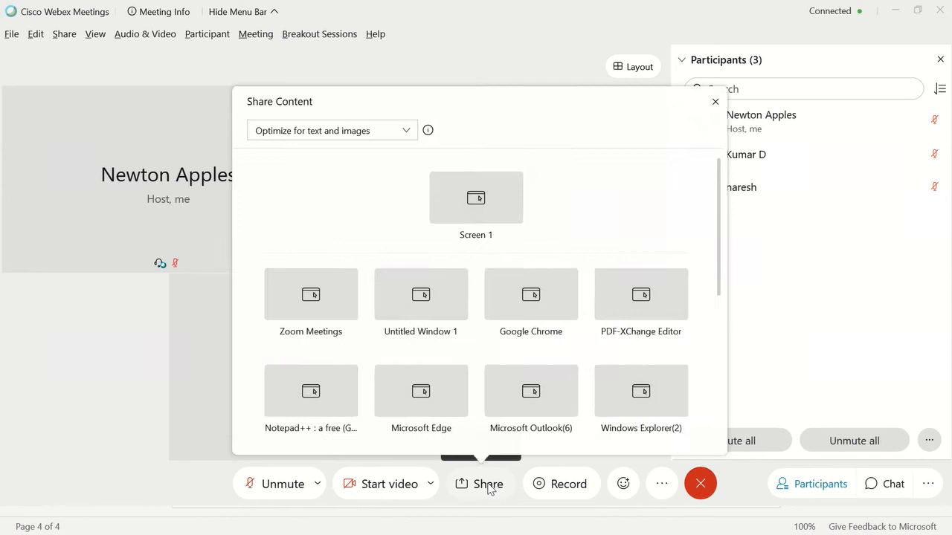
left_click(470, 208)
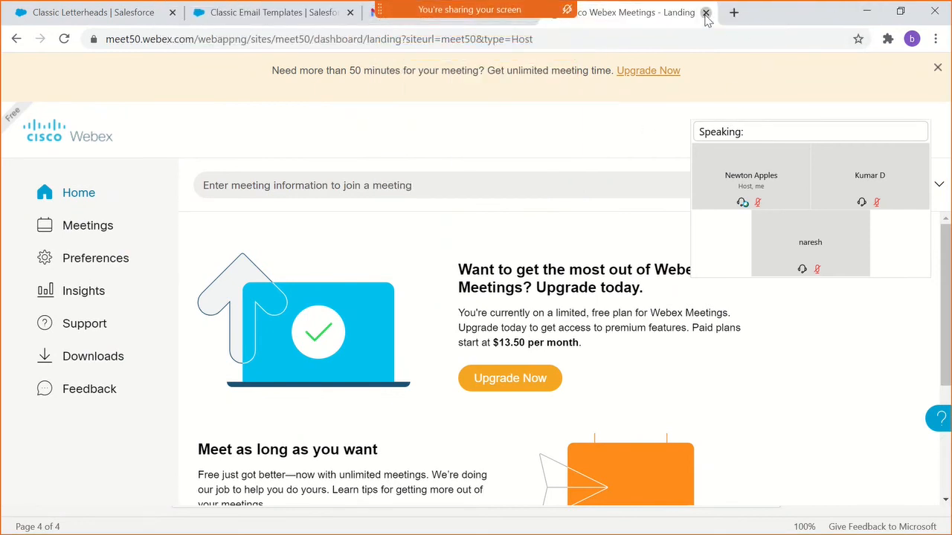
- Close the Webex page in the browser and collapse the floating participant video overlay
left_click(706, 13)
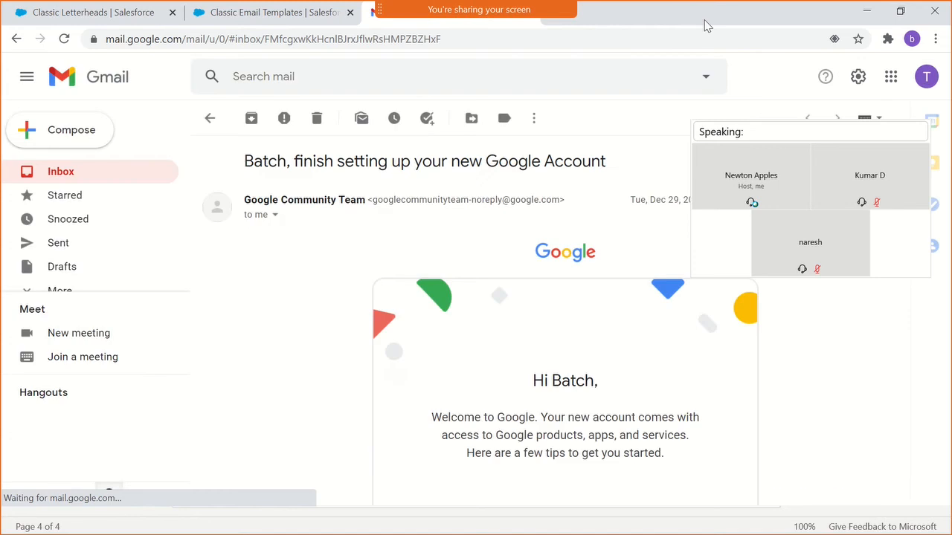
mouse_move(860, 113)
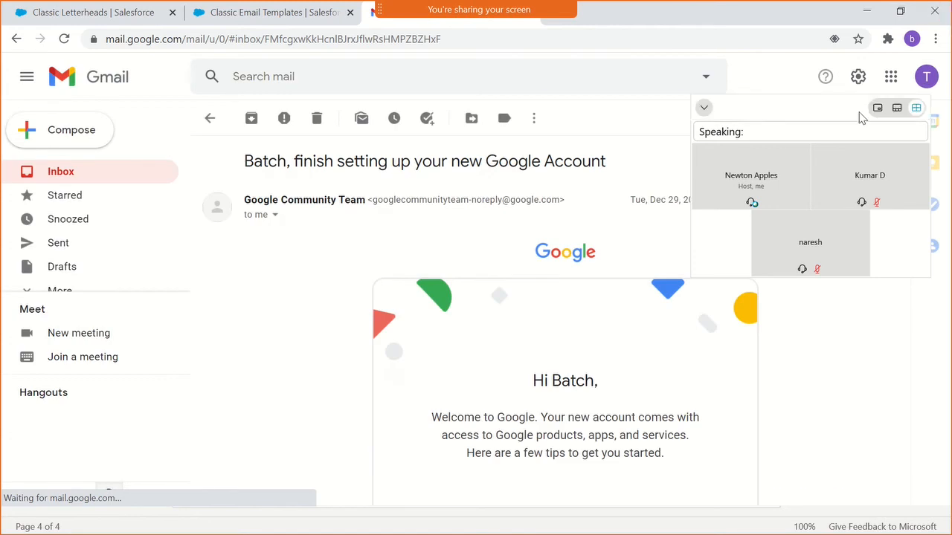
left_click(708, 108)
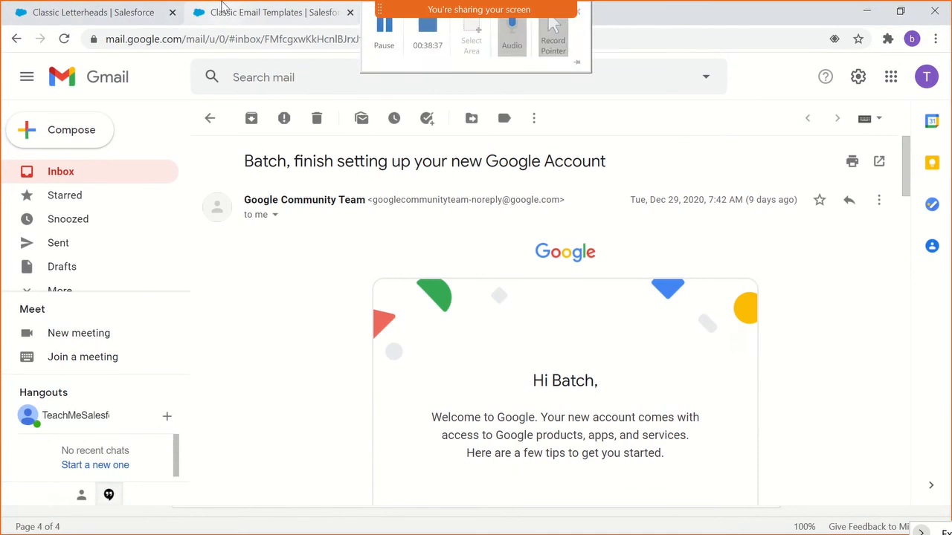
- Return to the GenericHeader letterhead and review its details and header logo
left_click(110, 15)
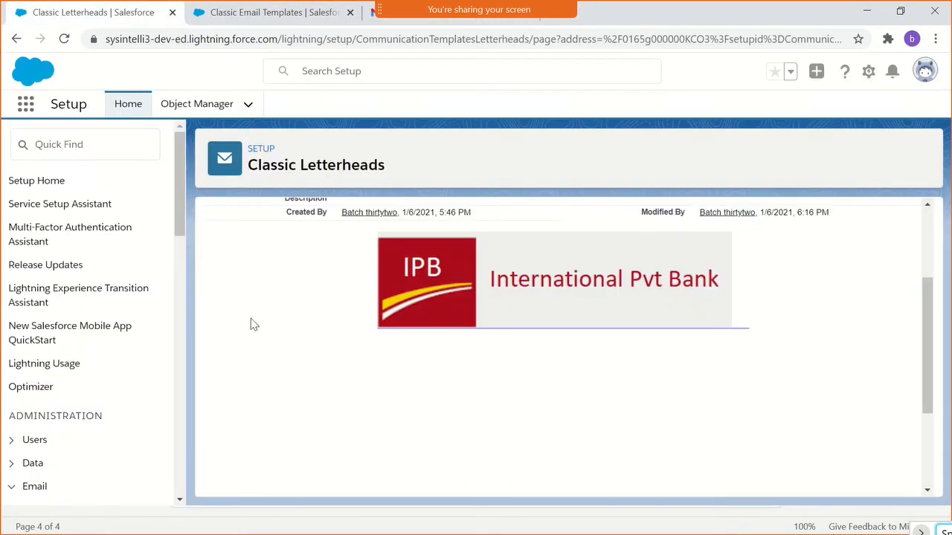
scroll(269, 327, "up", 2)
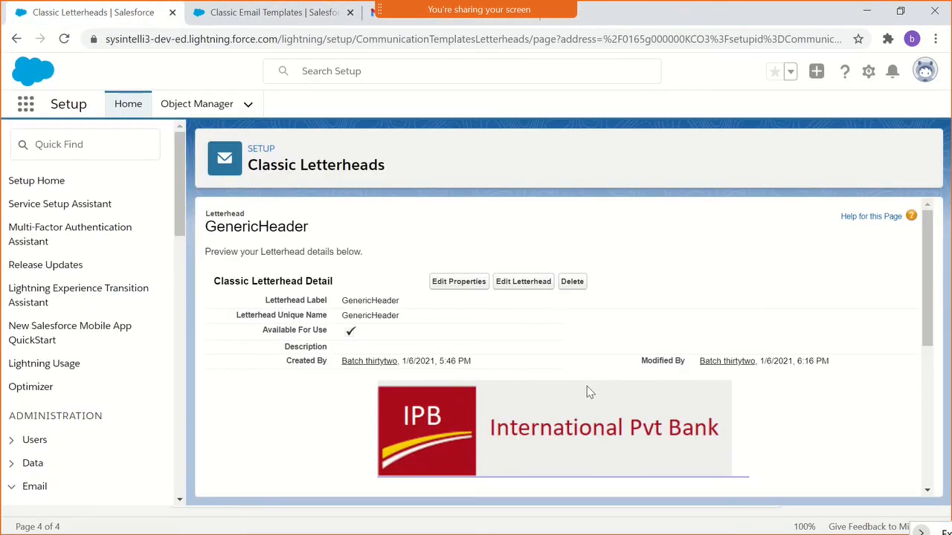
scroll(587, 388, "down", 2)
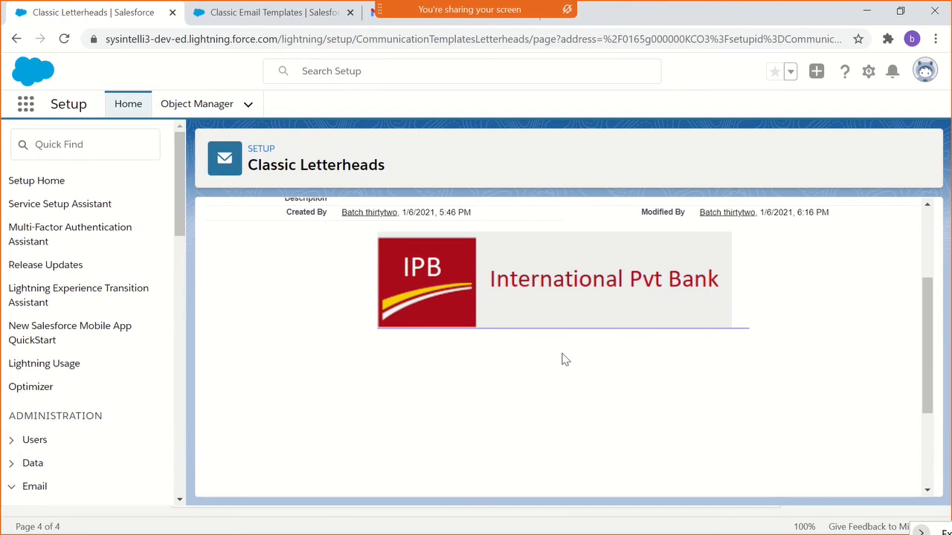
- Search Setup for "esca" and open the Custom Escalation rule under Escalation Rules
left_click(88, 158)
type("e")
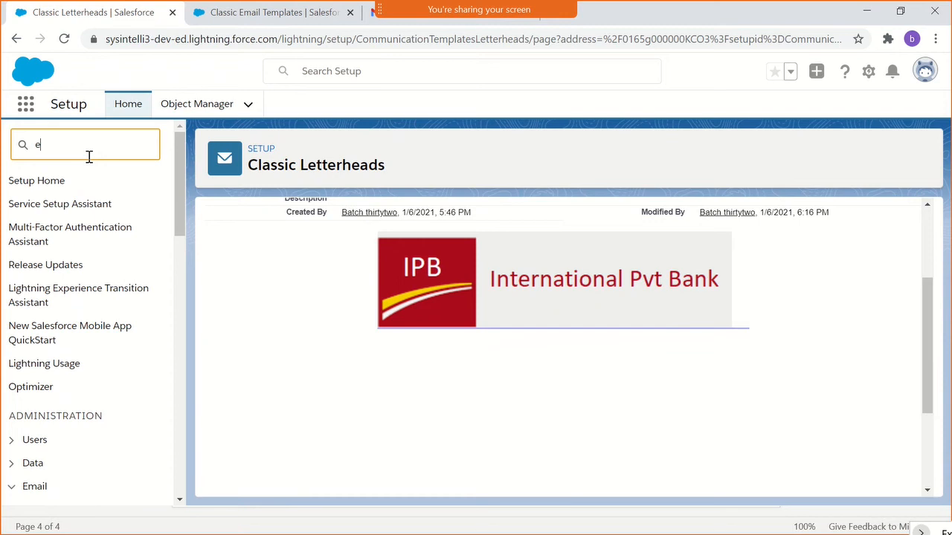
type("sca")
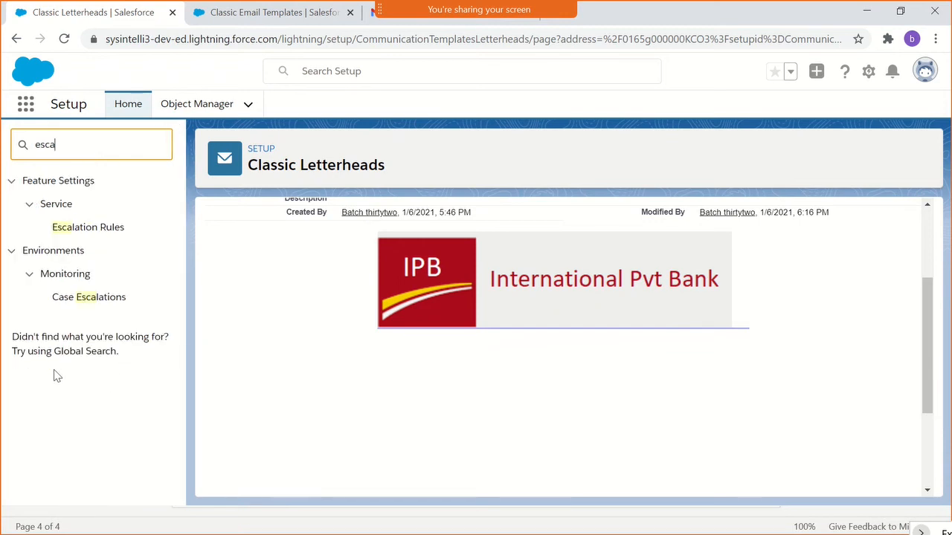
left_click(76, 236)
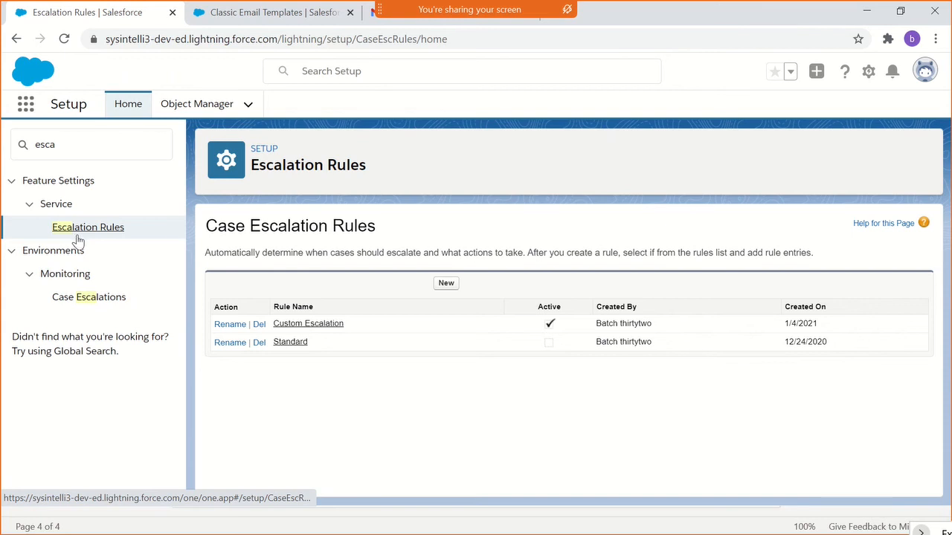
left_click(286, 327)
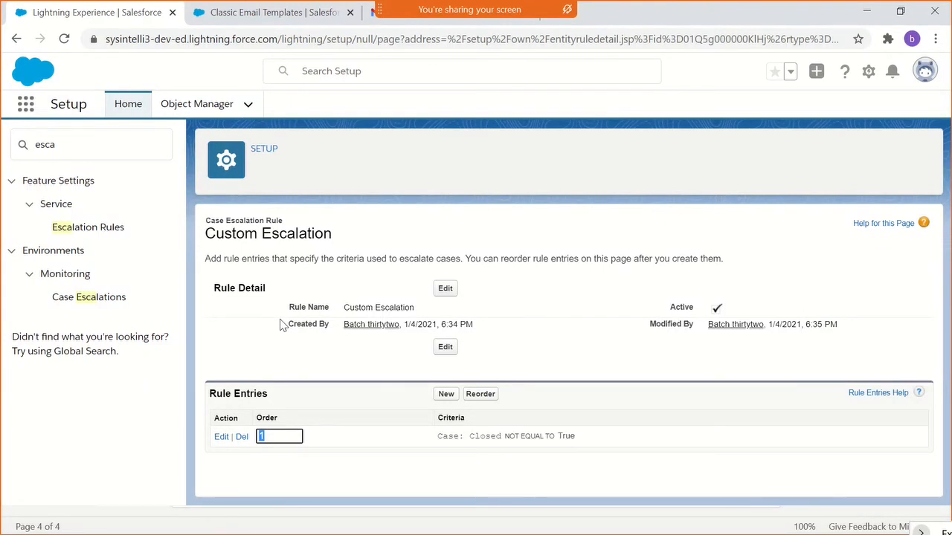
- Open the Custom Escalation rule entry and its 30-minute L2 Support escalation action for editing
left_click(344, 404)
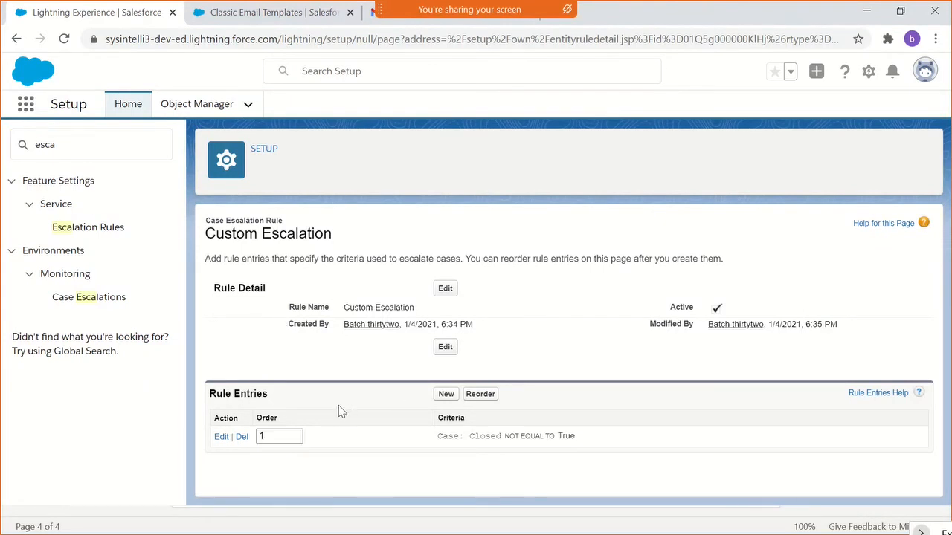
left_click(222, 439)
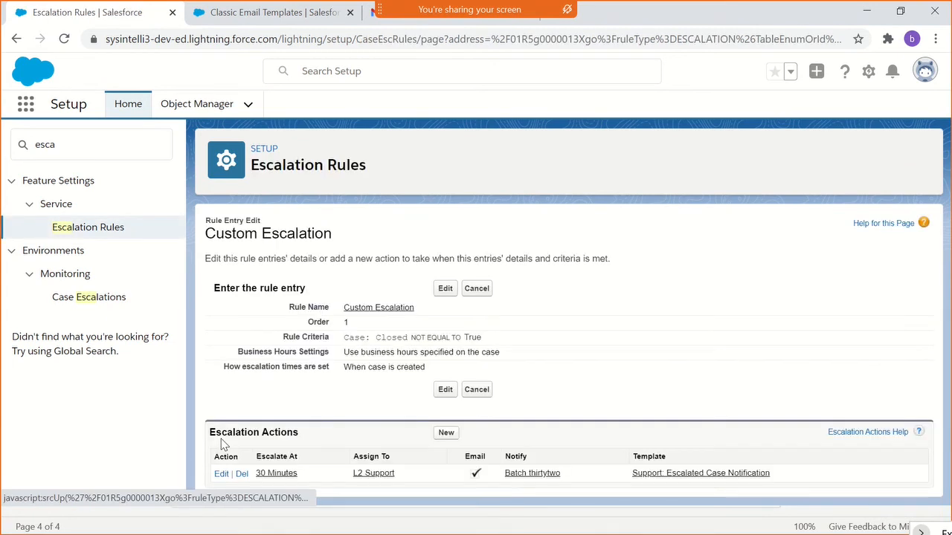
left_click(220, 473)
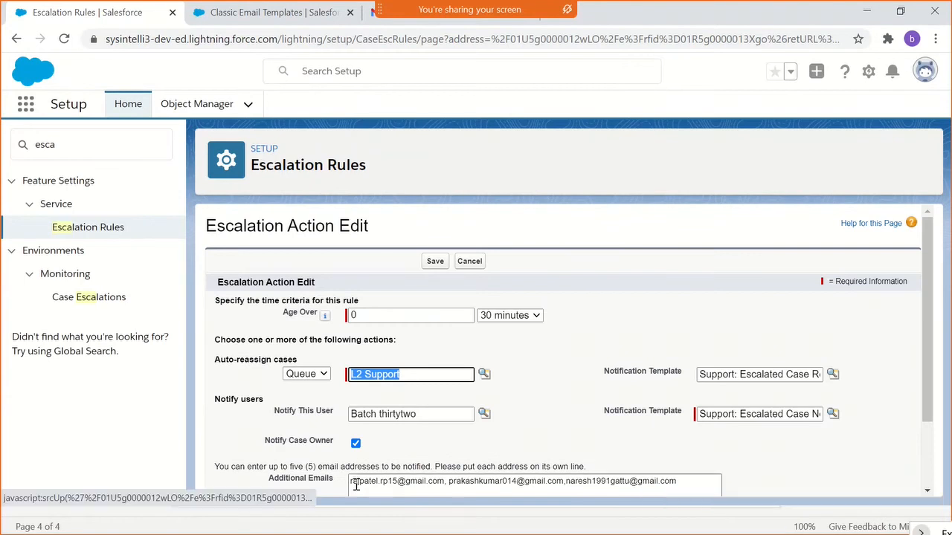
- Check the full names of the notification templates used for reassigning cases and notifying users in the escalation action
left_click(459, 391)
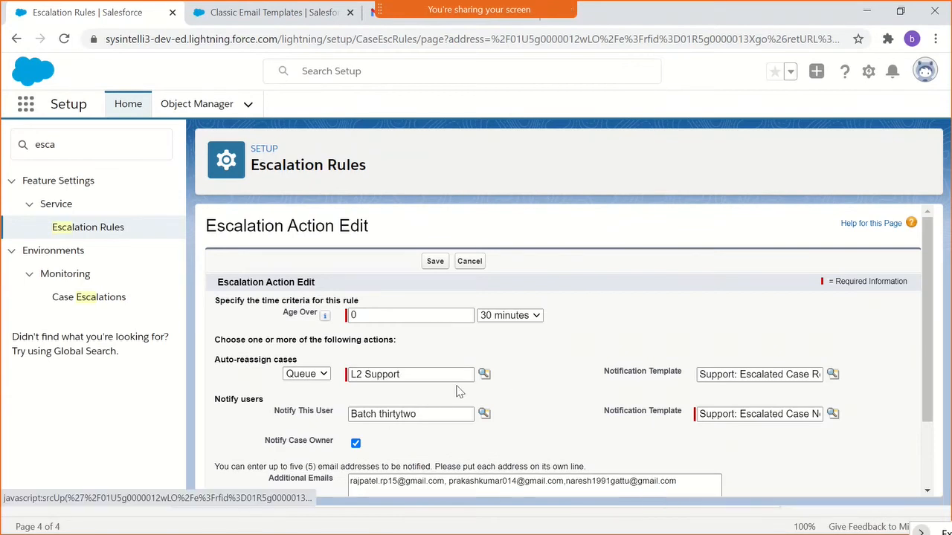
left_click(786, 374)
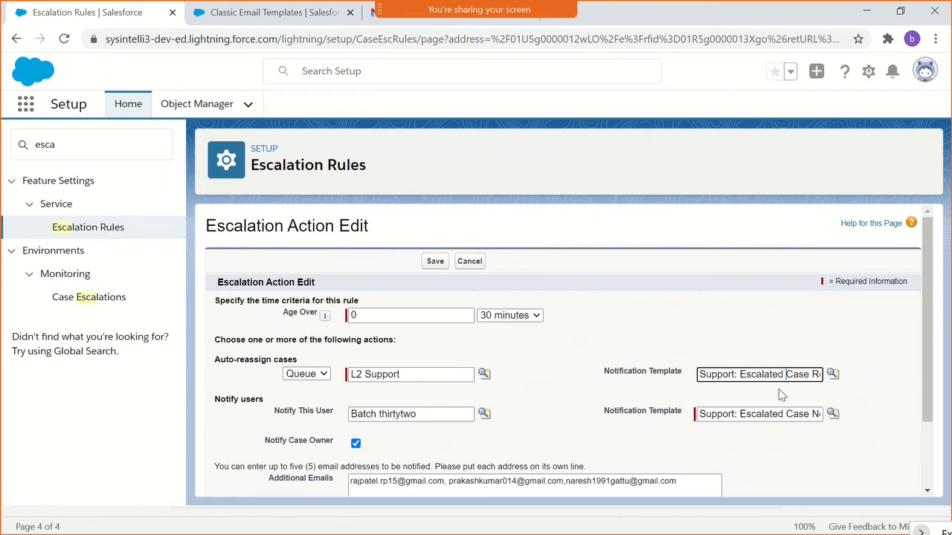
key("End")
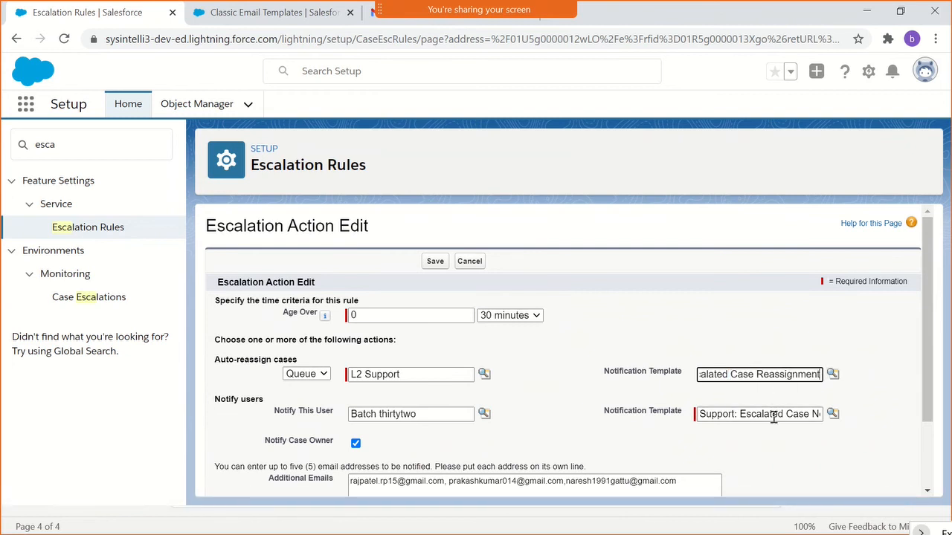
left_click(773, 417)
key("End")
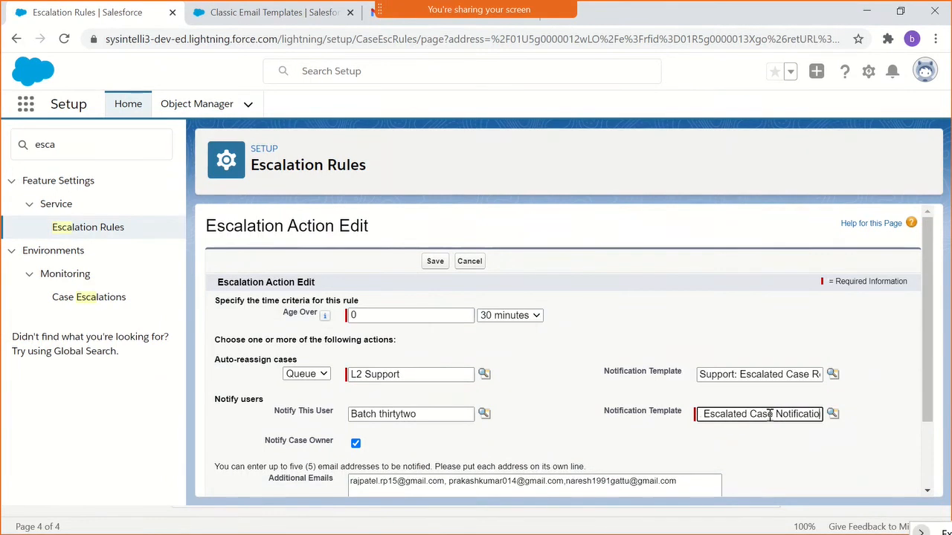
left_click(735, 356)
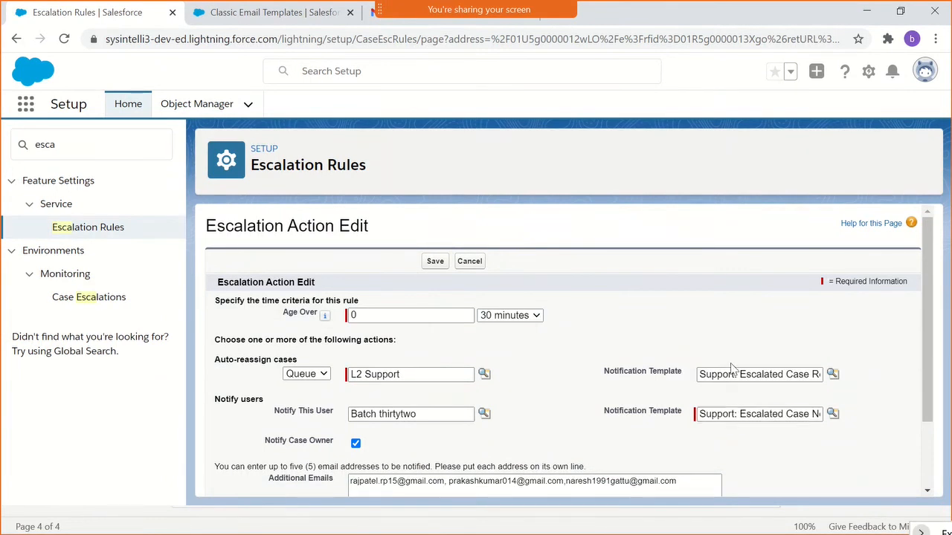
triple_click(731, 372)
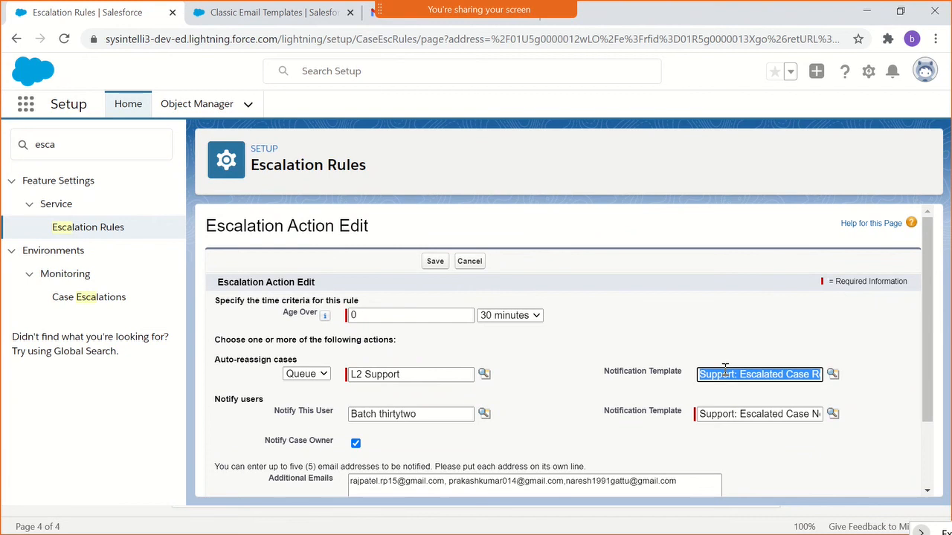
- Review the Support: Escalated Case Notification template's details and plain text preview, and go to the Classic Email Templates list
left_click(233, 14)
scroll(283, 283, "down", 2)
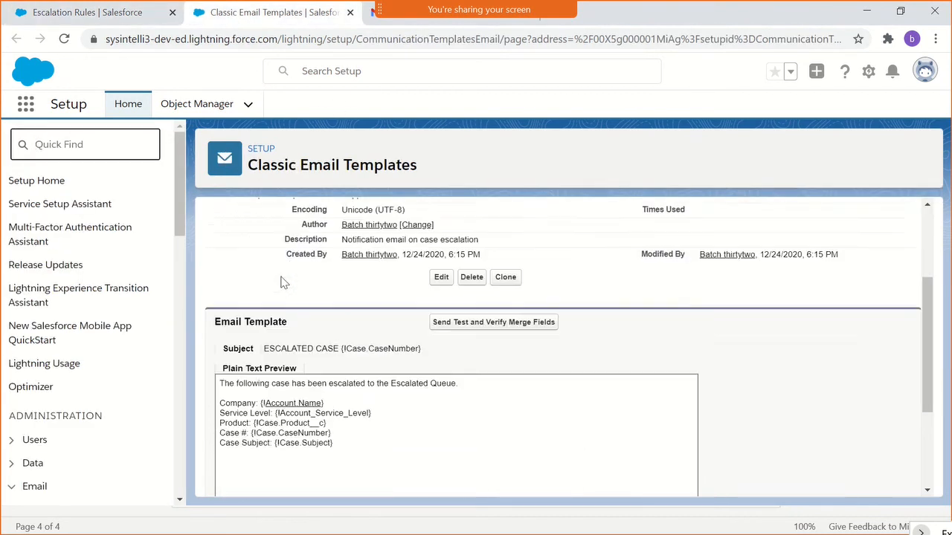
scroll(283, 282, "up", 3)
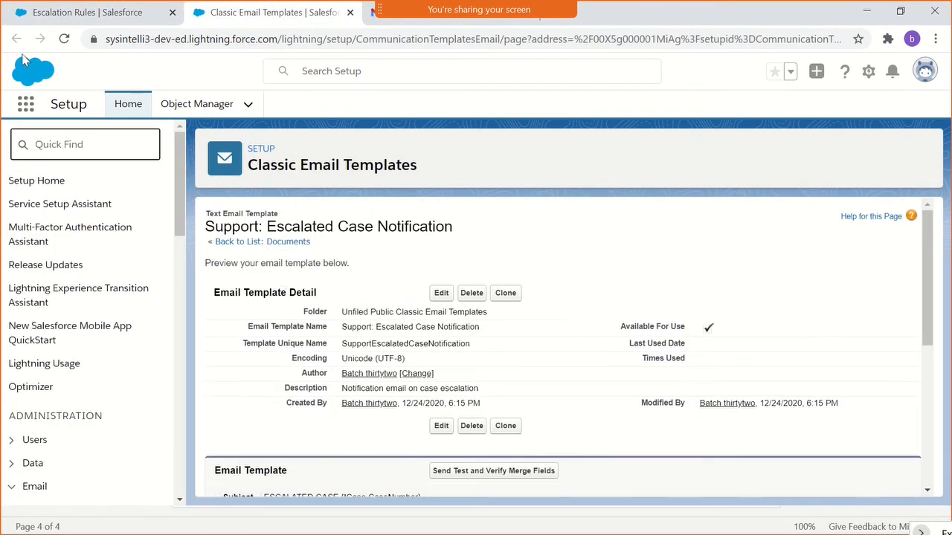
scroll(314, 252, "down", 5)
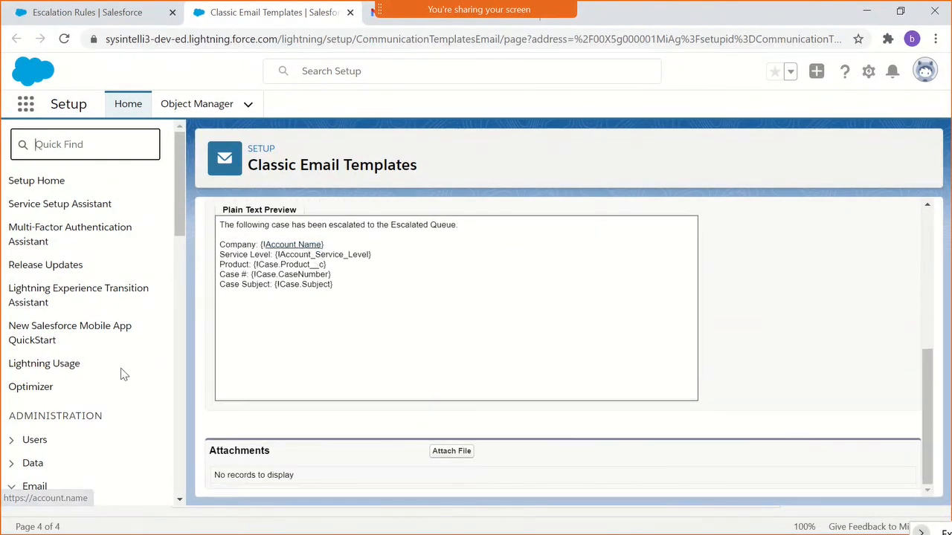
scroll(121, 375, "down", 2)
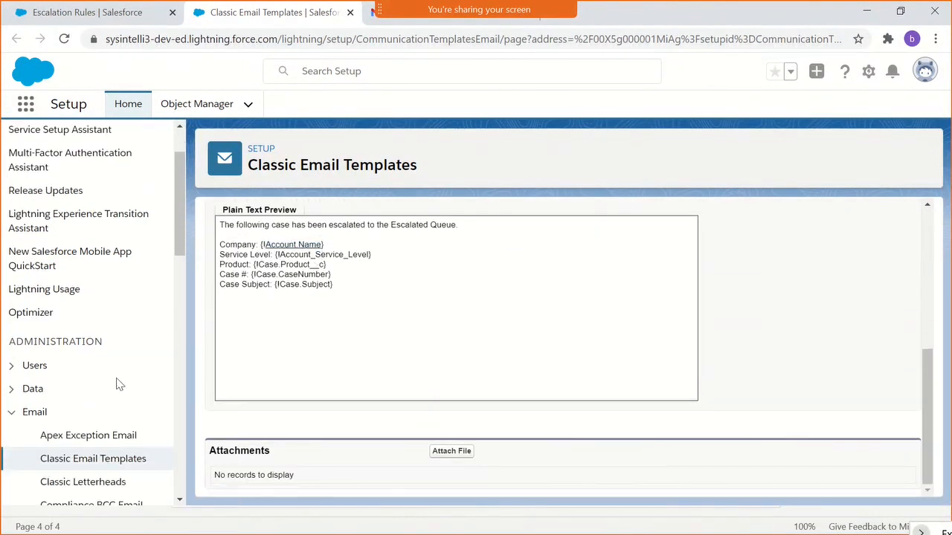
left_click(102, 460)
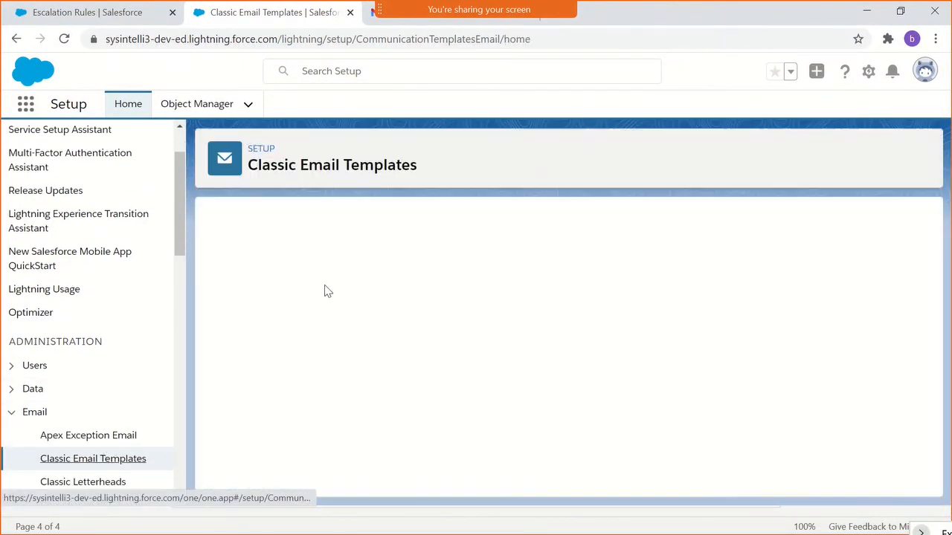
- Look through the Unfiled Public Classic Email Templates list for the case escalation and support templates
scroll(392, 297, "down", 5)
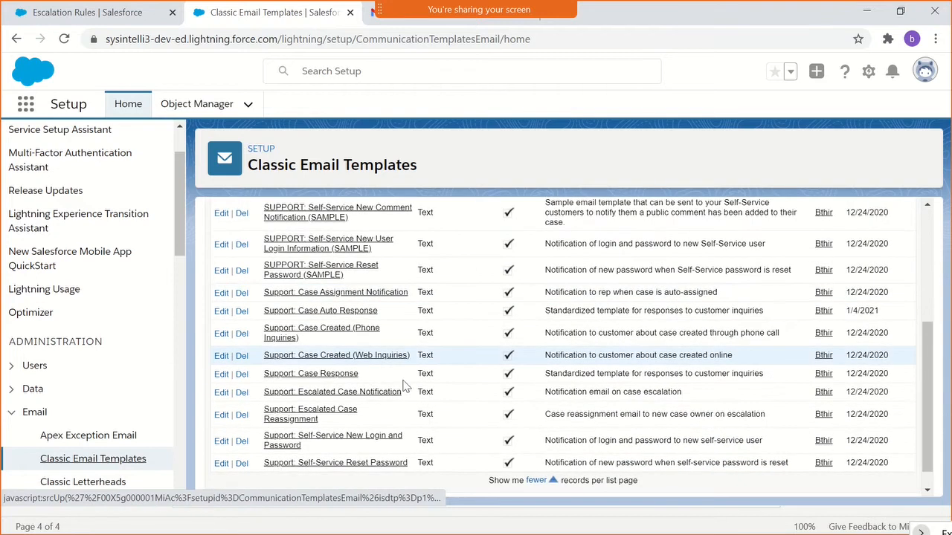
scroll(425, 354, "down", 1)
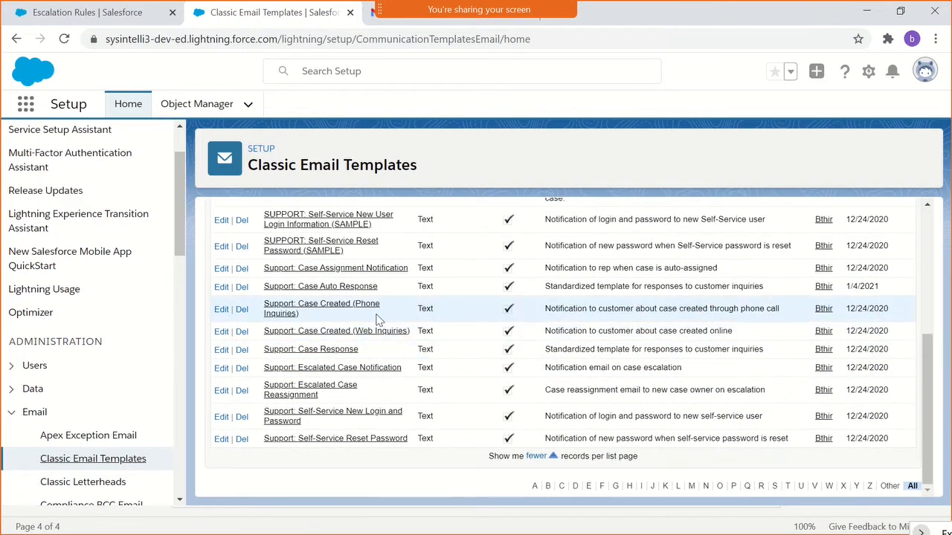
scroll(376, 319, "up", 5)
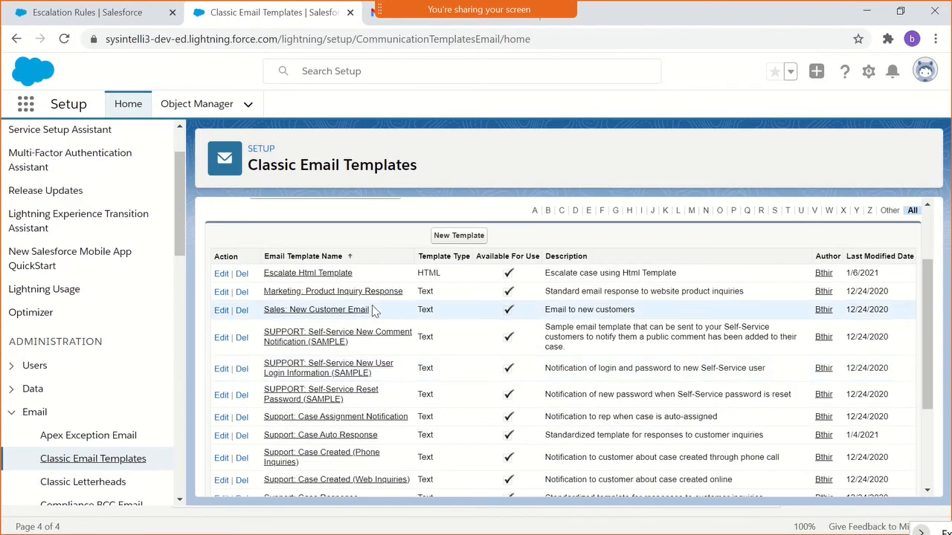
scroll(342, 298, "down", 2)
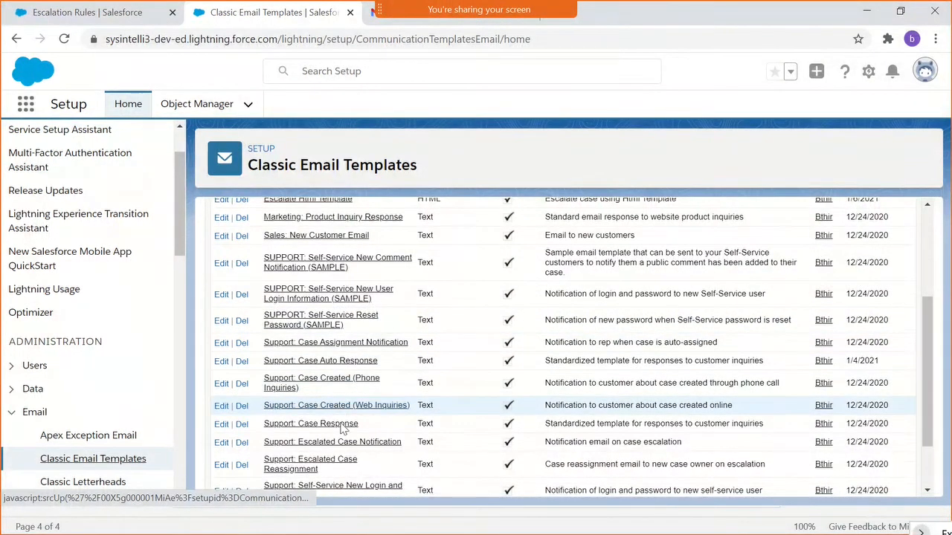
scroll(339, 416, "down", 2)
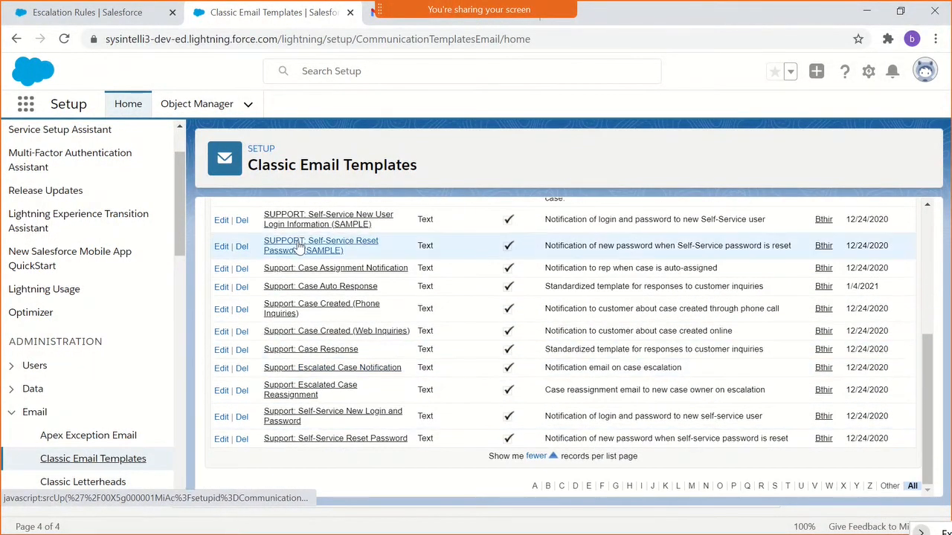
scroll(484, 397, "up", 3)
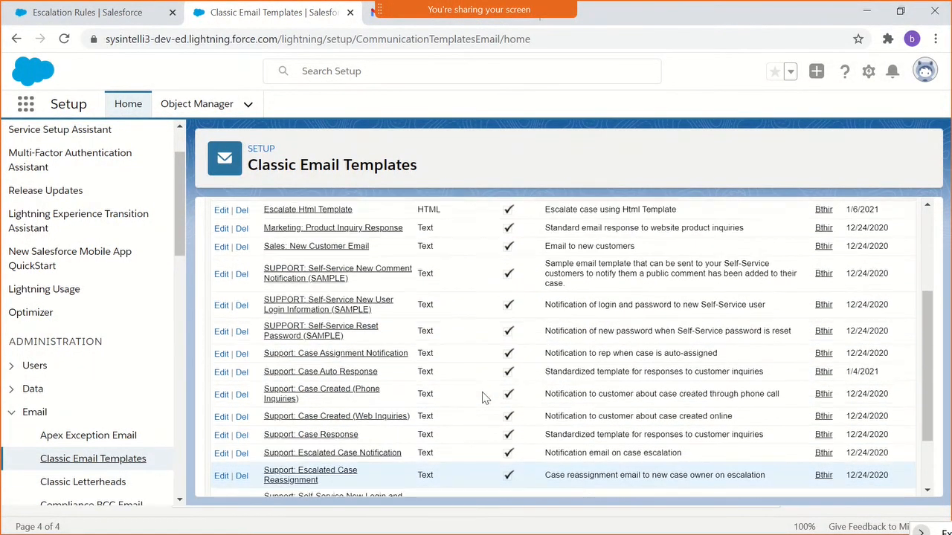
scroll(482, 398, "up", 2)
scroll(482, 398, "down", 2)
scroll(482, 398, "up", 2)
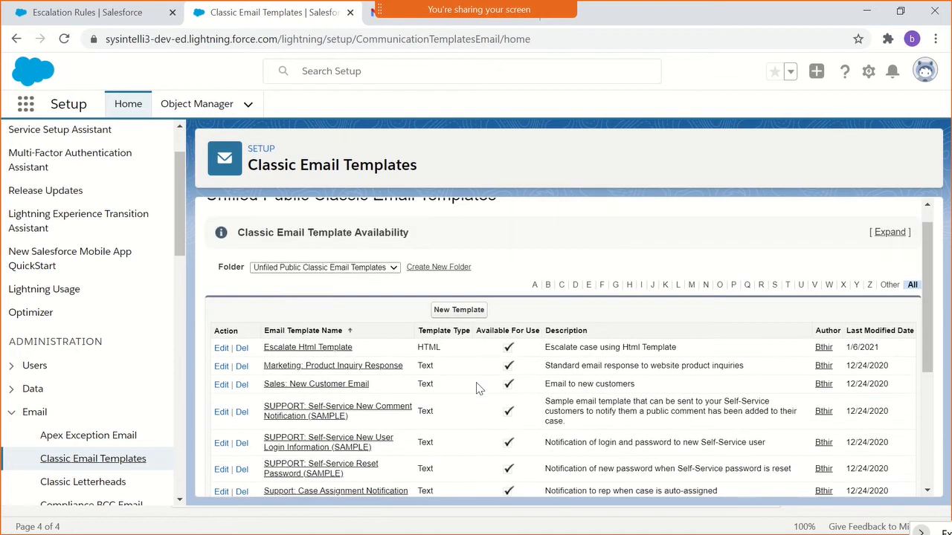
- Check the My Personal Email Templates folder and switch back to the Unfiled Public Classic Email Templates folder
left_click(327, 268)
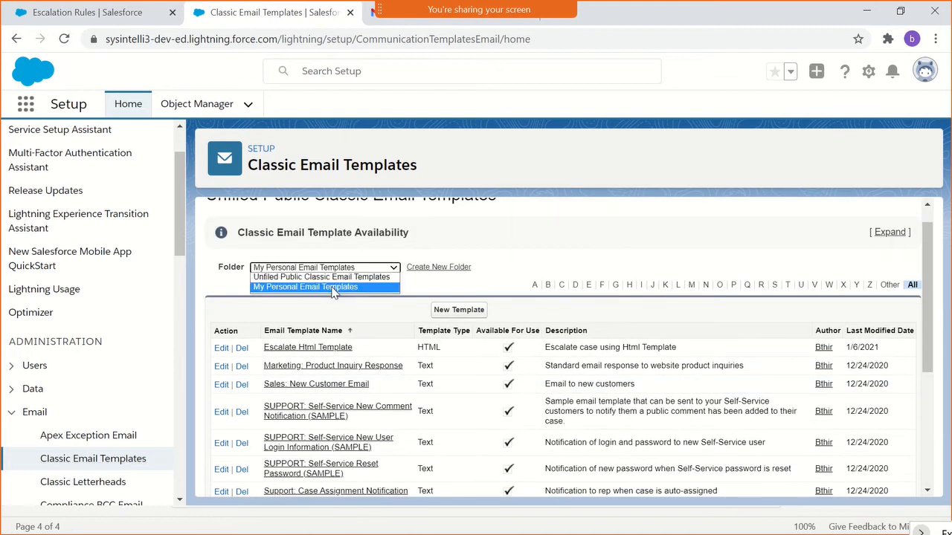
left_click(332, 289)
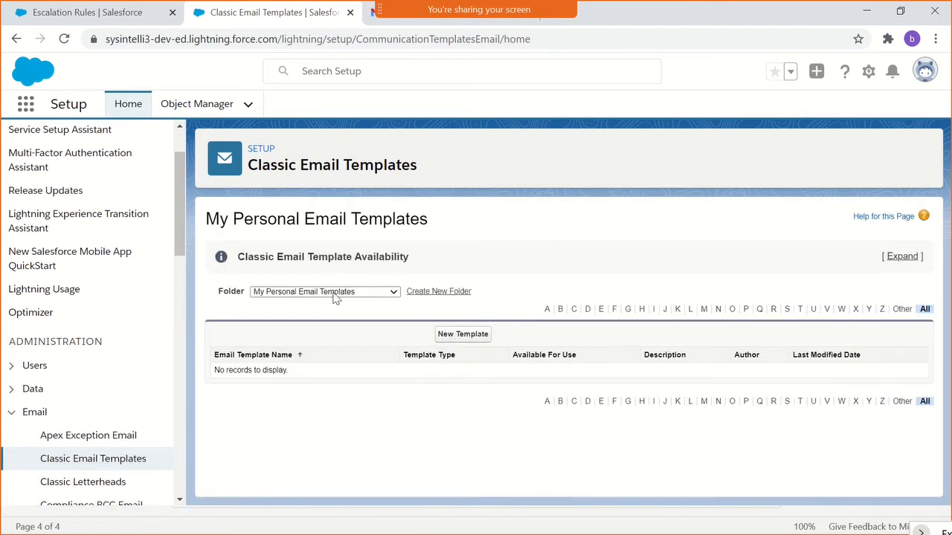
left_click(332, 292)
left_click(331, 300)
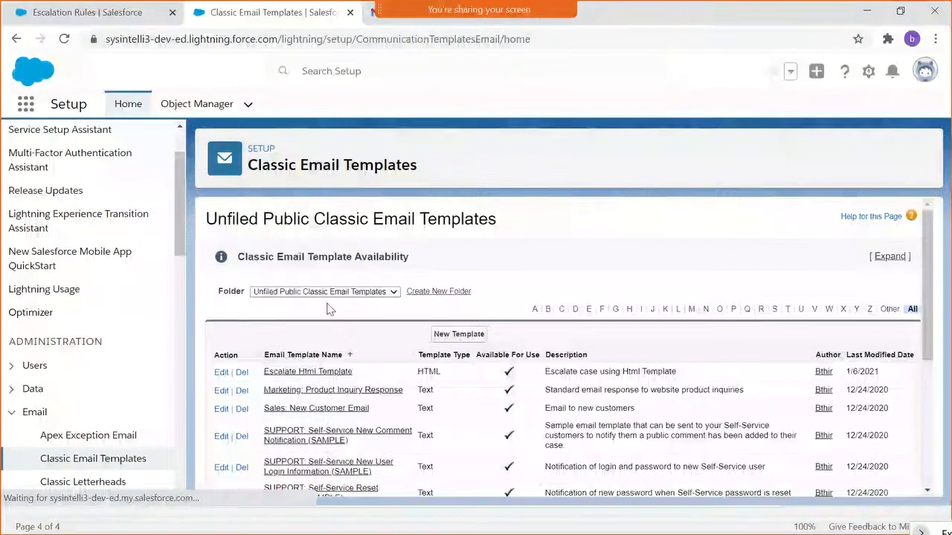
- Open the Support: Escalated Case Reassignment template and review the opening sentence of its plain text preview
scroll(329, 309, "down", 2)
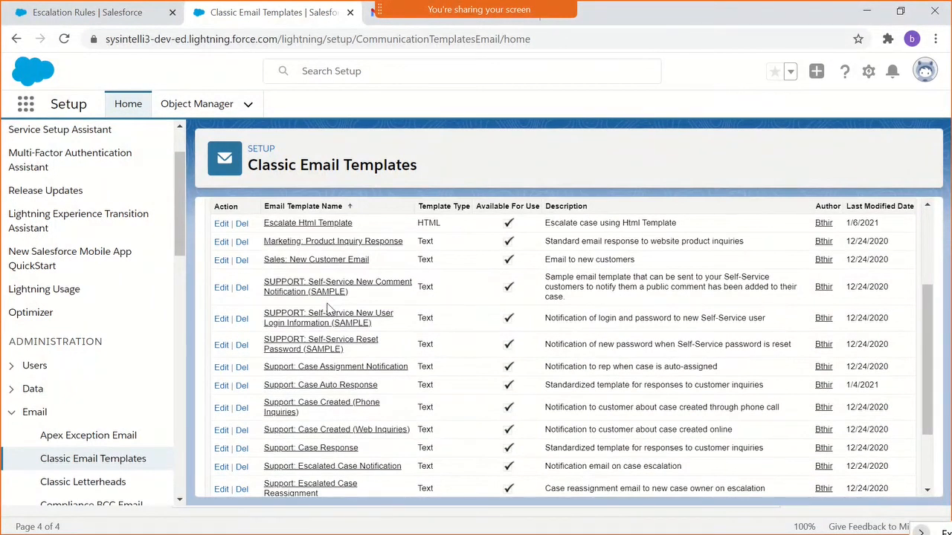
scroll(328, 308, "down", 3)
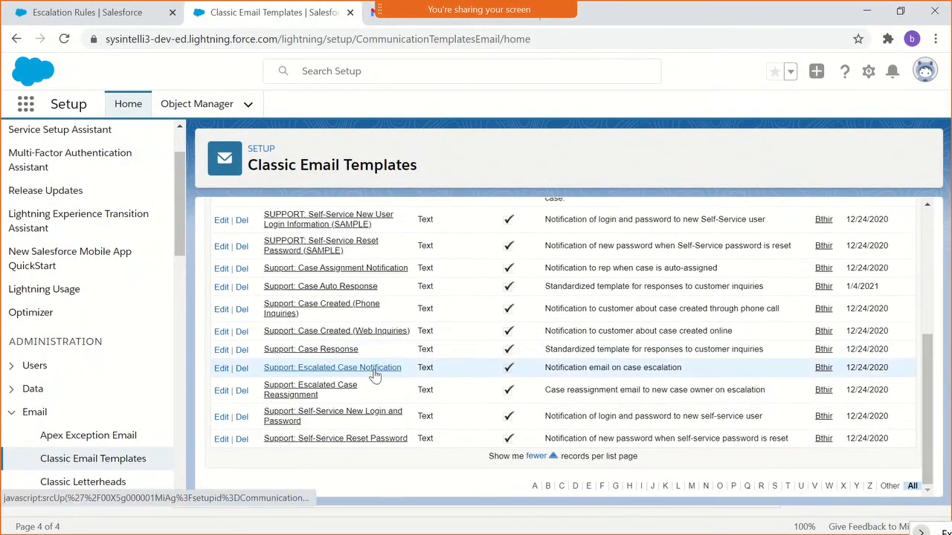
left_click(305, 401)
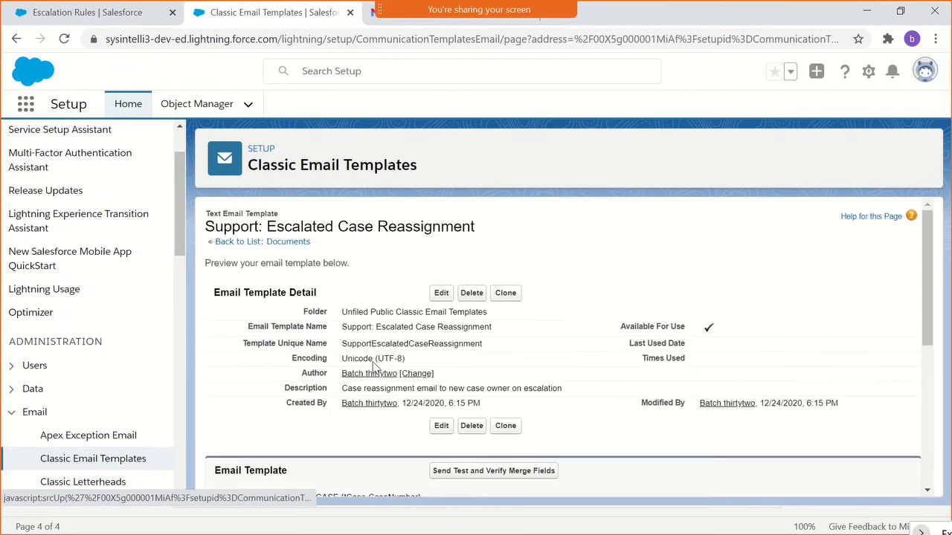
scroll(376, 367, "down", 3)
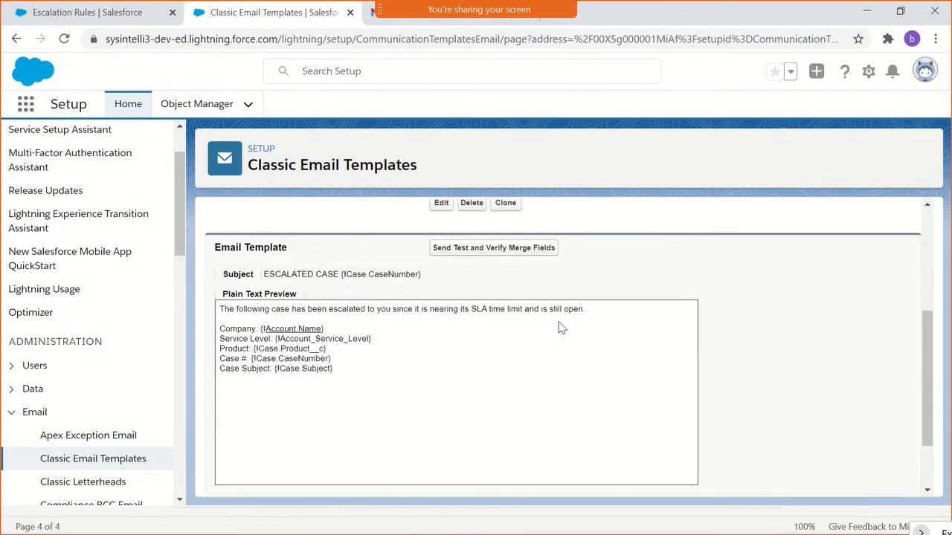
left_click_drag(587, 312, 220, 309)
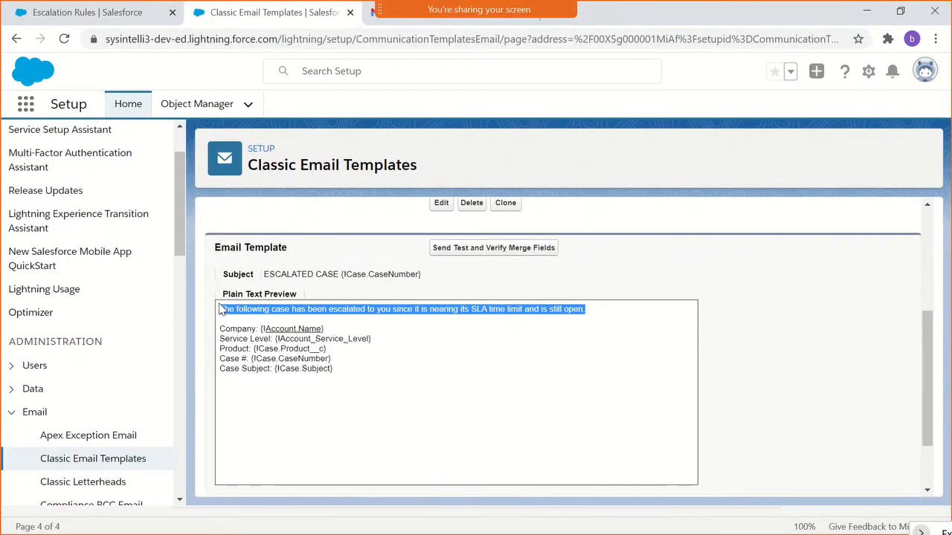
- Set the auto-reassign notification template of the L2 Support escalation action to Escalate Html Template and save the action
left_click(138, 15)
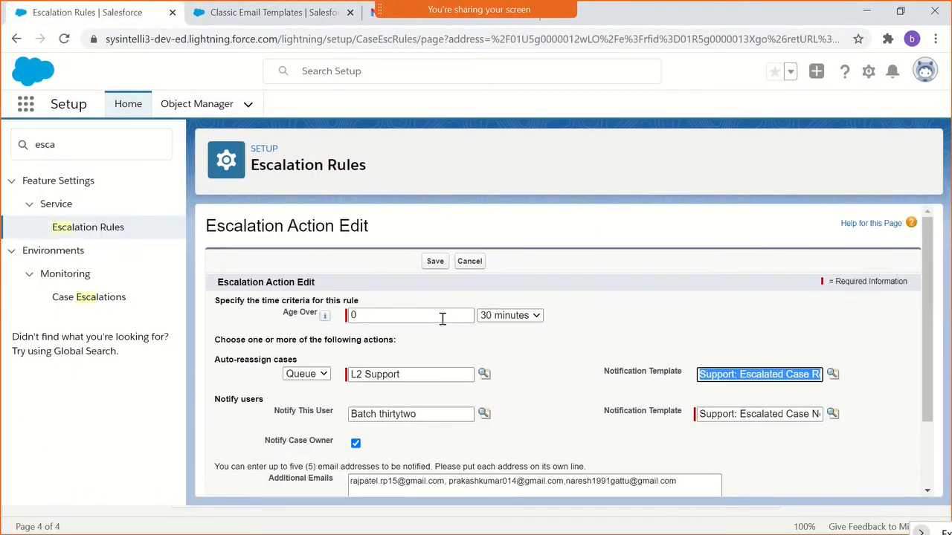
key("BackSpace")
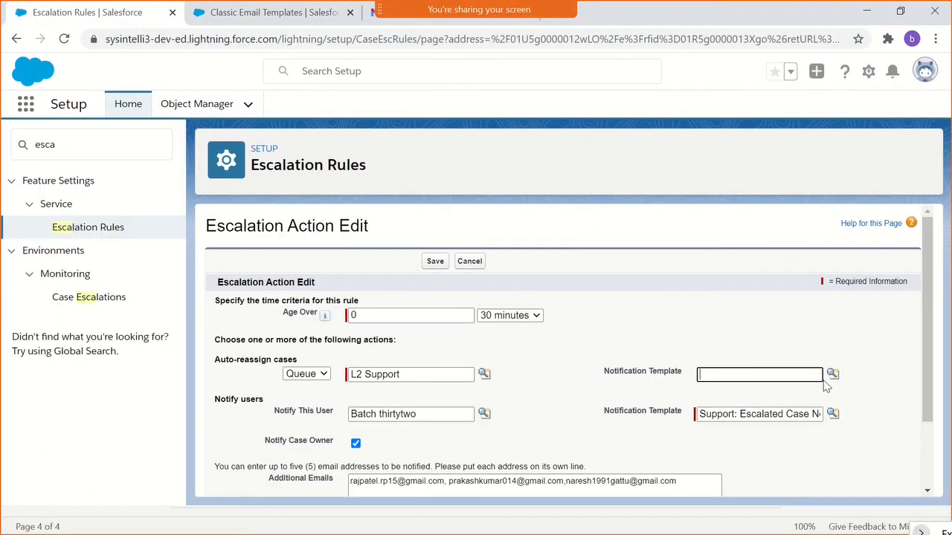
left_click(832, 374)
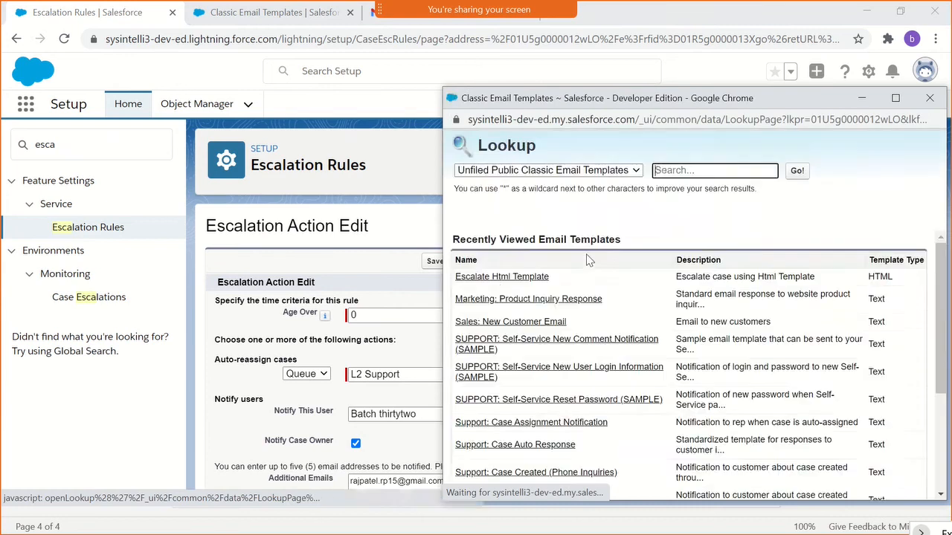
left_click(491, 275)
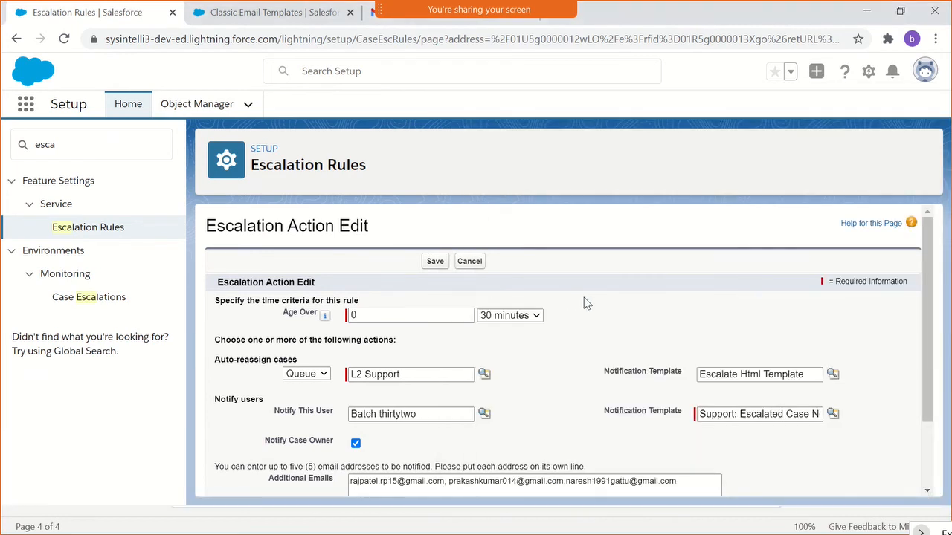
left_click(435, 261)
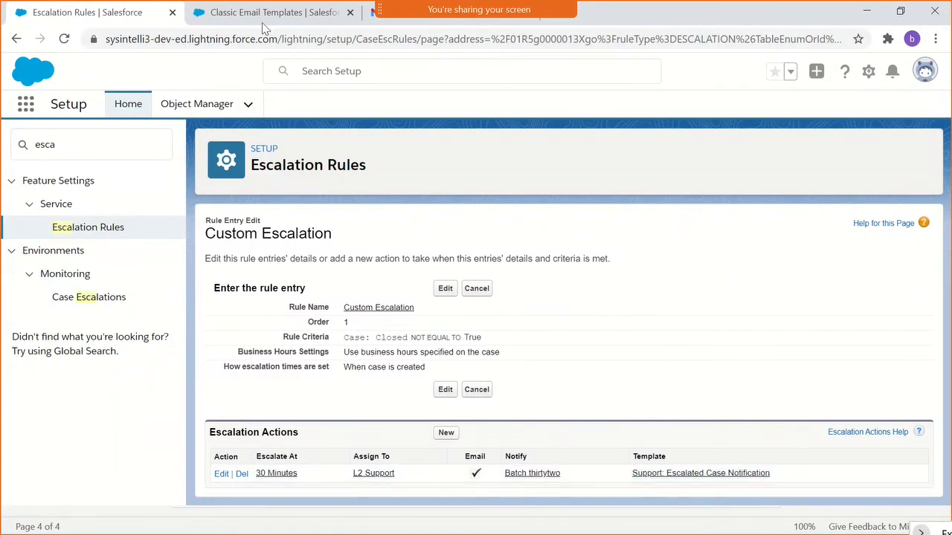
- Open the Support: Escalated Case Notification template from the escalation action and review its details and plain text preview
left_click(712, 474)
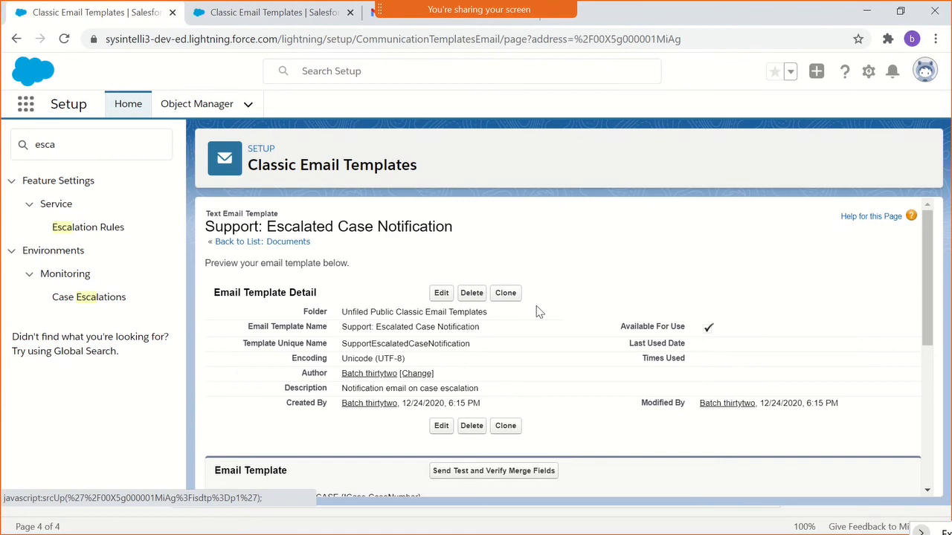
scroll(538, 310, "down", 3)
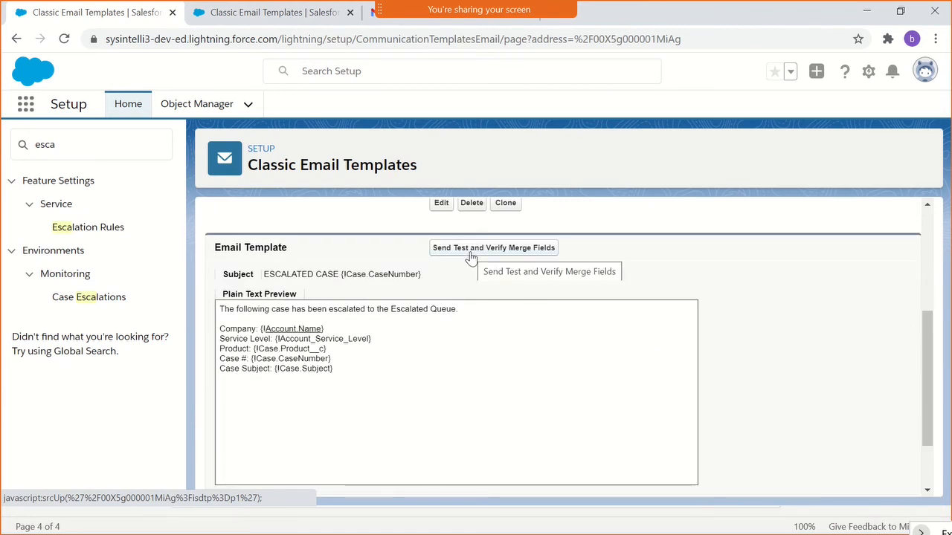
scroll(422, 272, "up", 2)
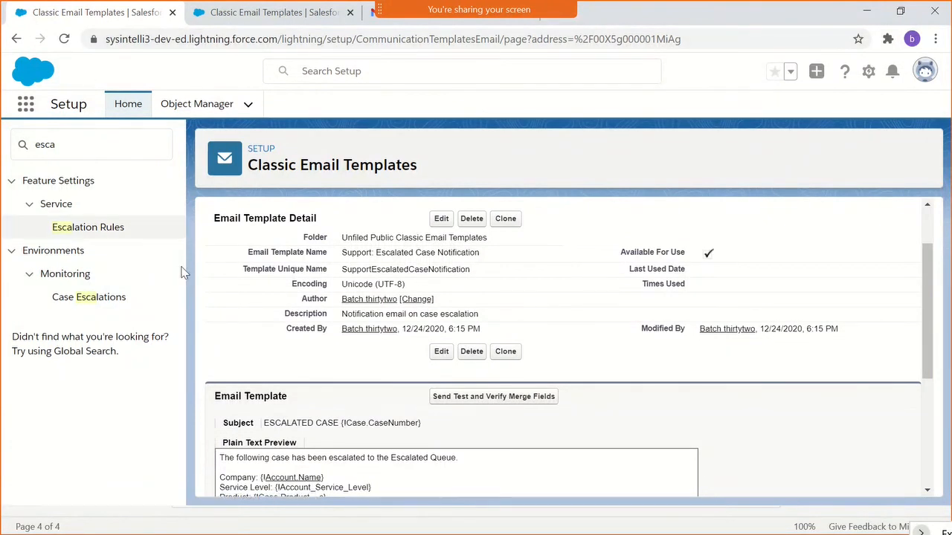
- Return to the Custom Escalation rule entry, set the escalation action's notify-users template to Escalate Html Template, and save
left_click(86, 227)
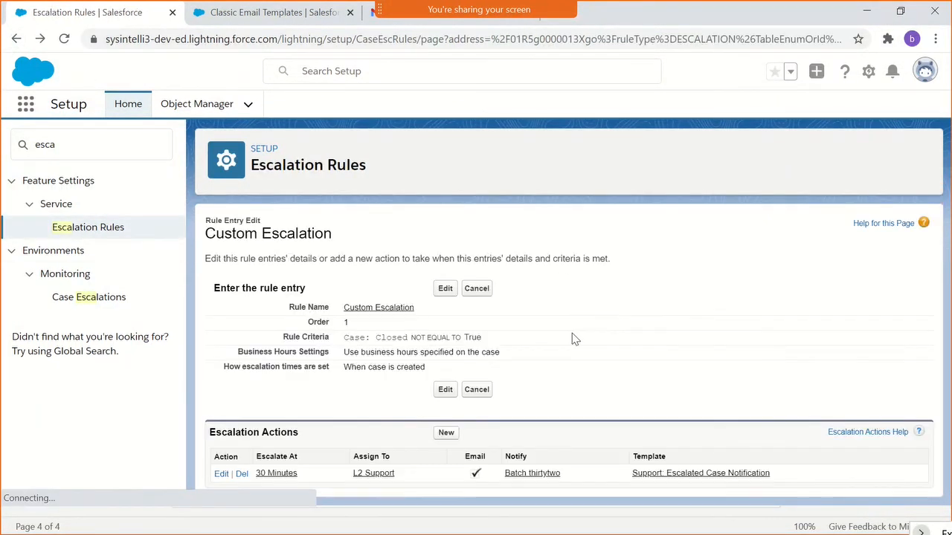
left_click(221, 476)
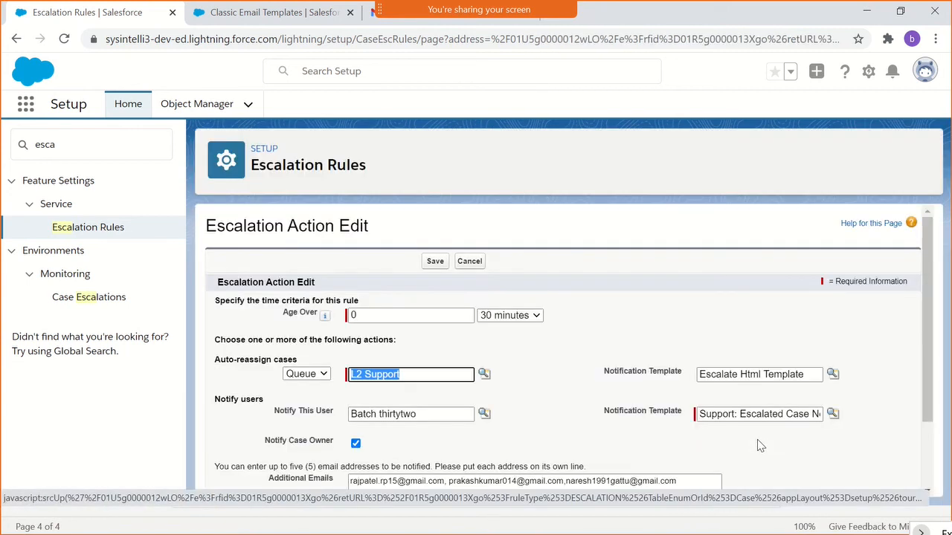
left_click(810, 378)
left_click(807, 415)
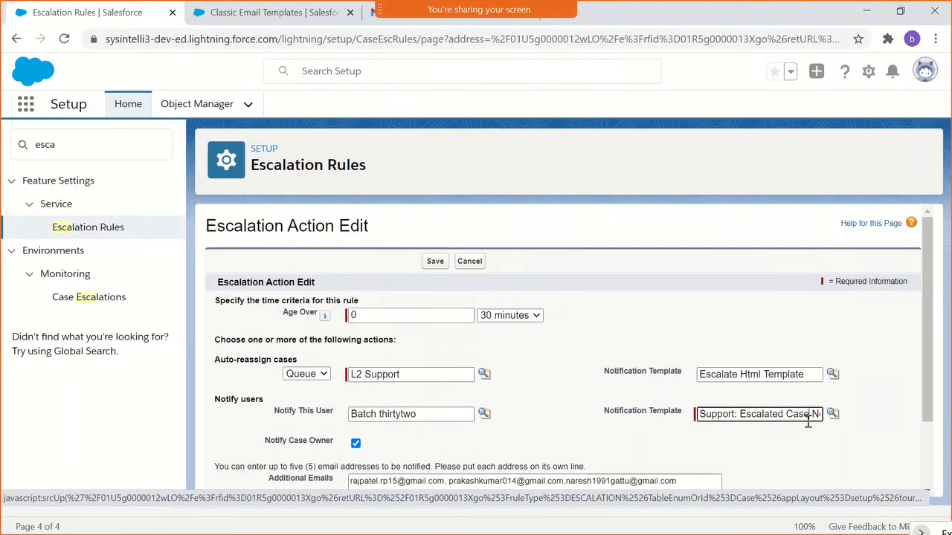
triple_click(806, 417)
key("BackSpace")
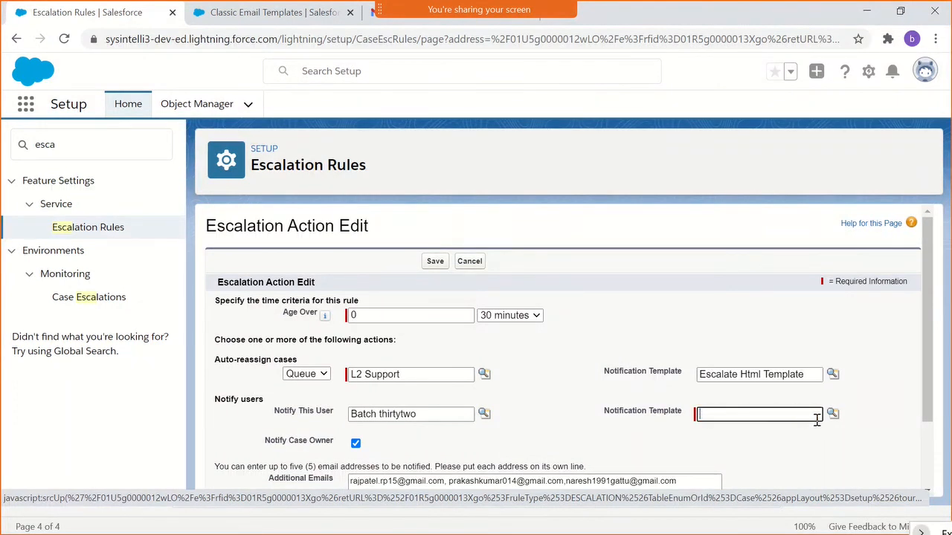
left_click(833, 414)
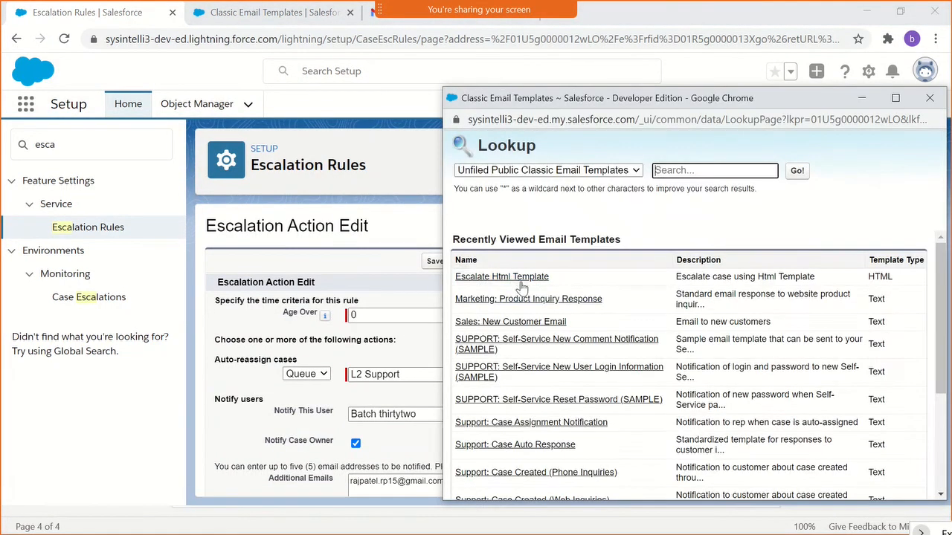
left_click(509, 279)
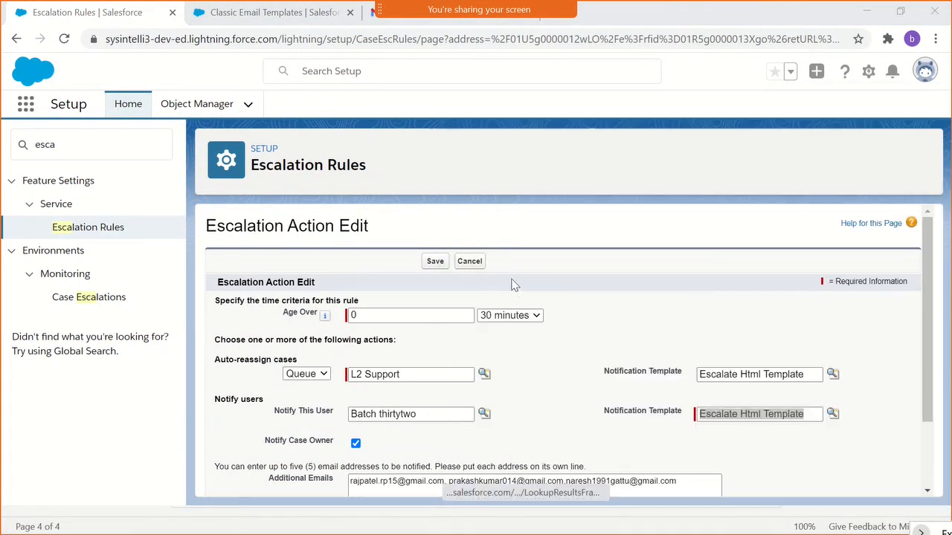
left_click(430, 262)
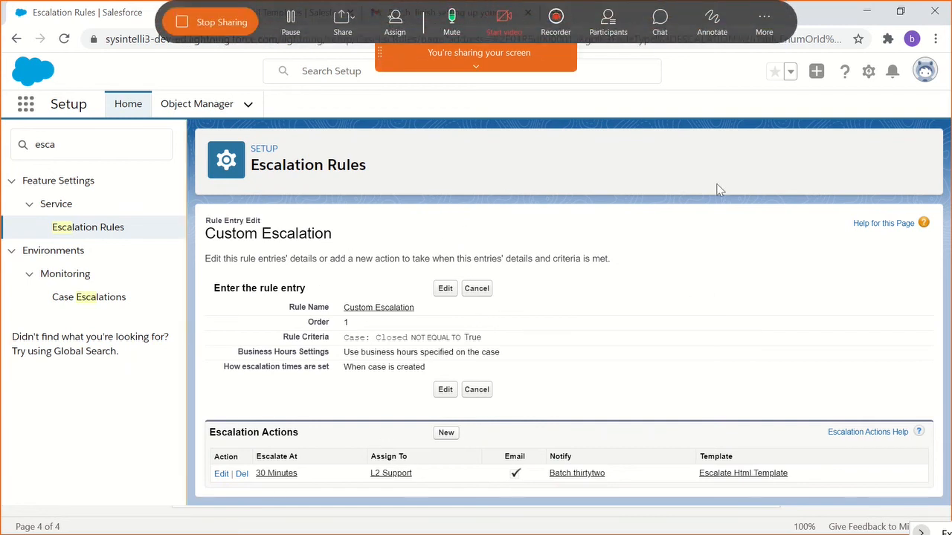
left_click(480, 77)
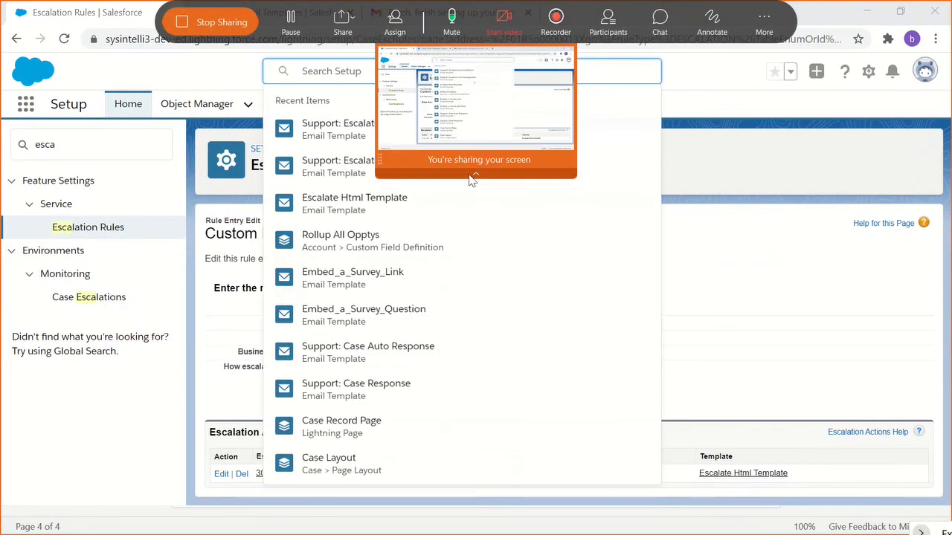
left_click(474, 175)
left_click(770, 177)
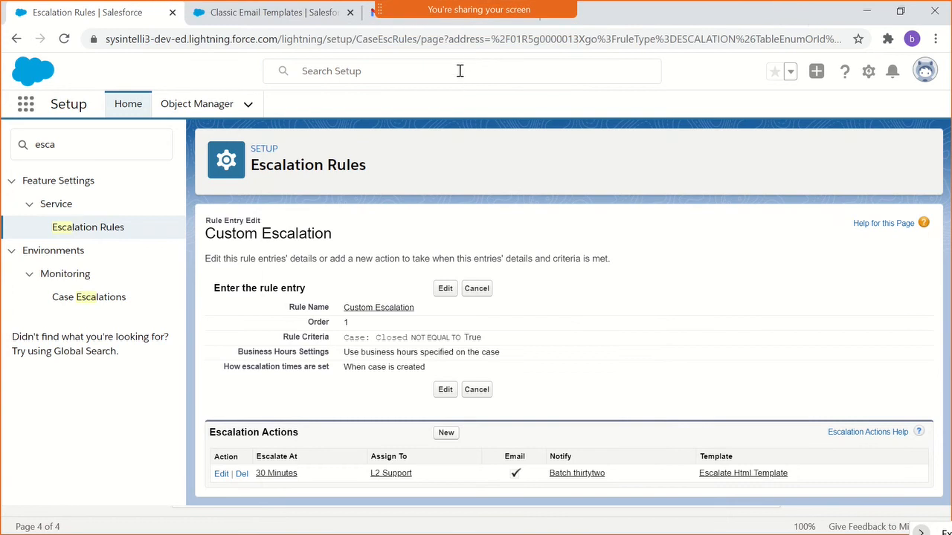
double_click(546, 21)
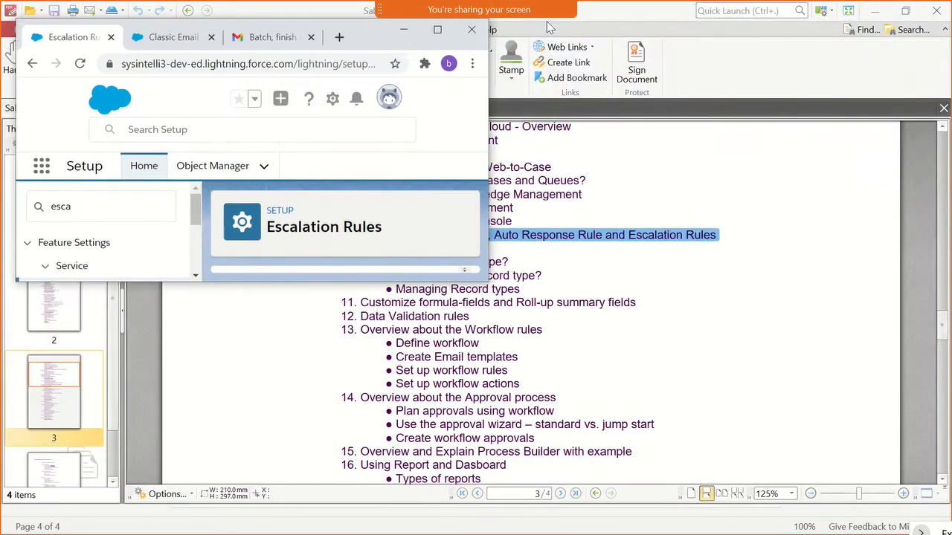
left_click(339, 37)
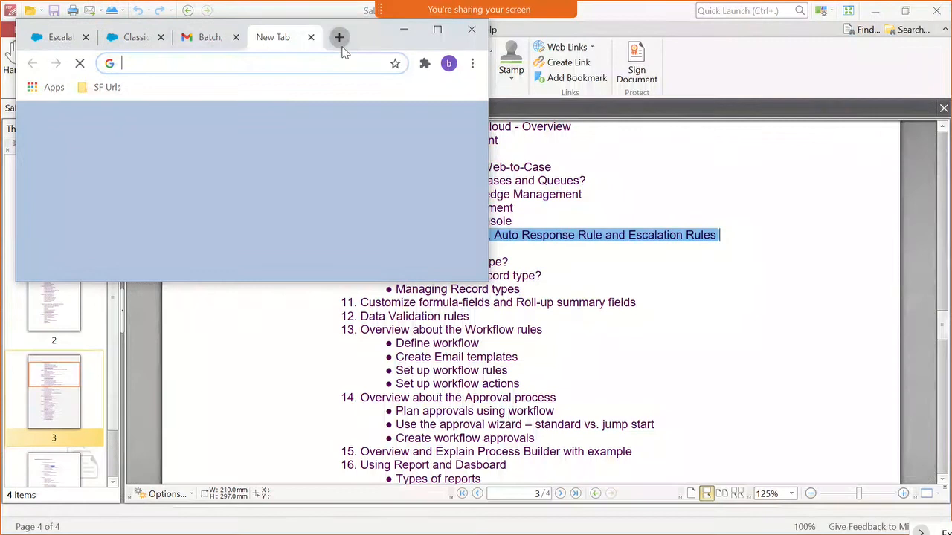
left_click(264, 63)
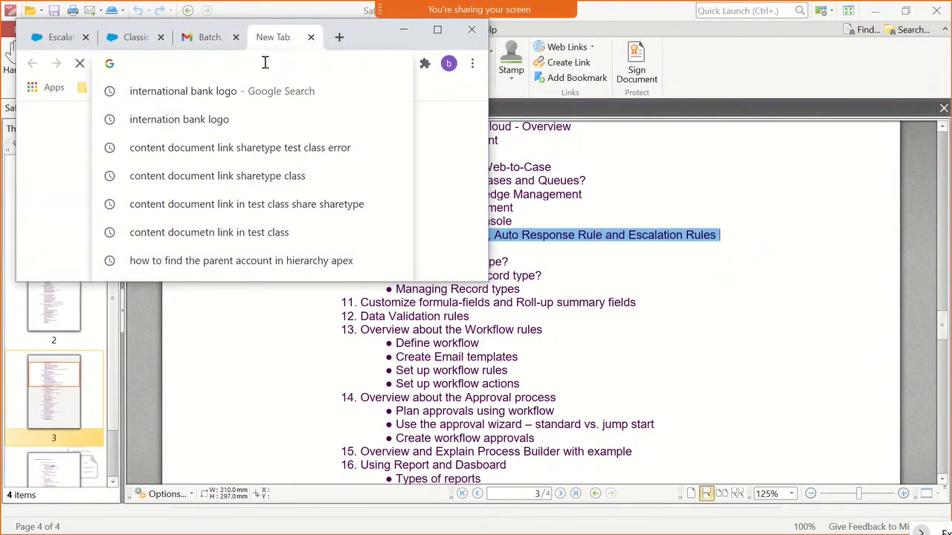
type("we")
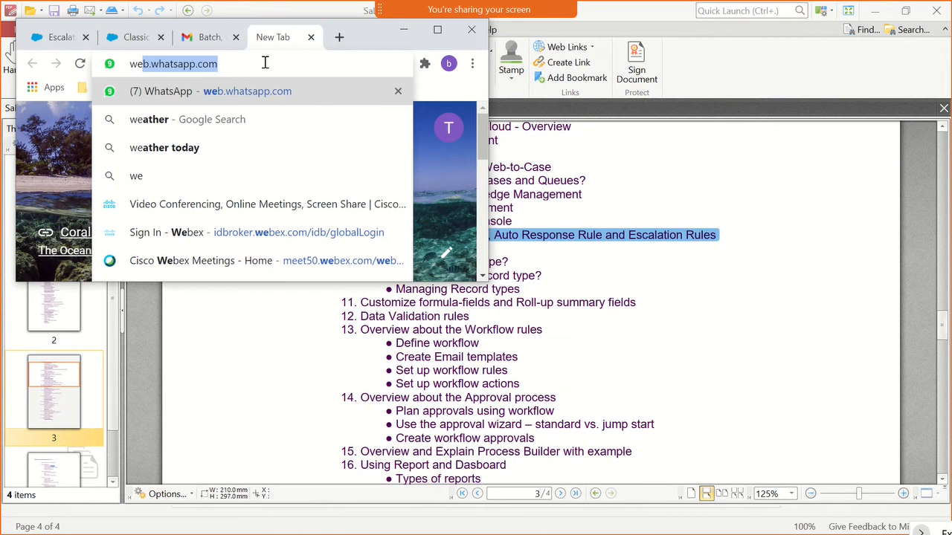
key("BackSpace")
key("BackSpace")
key("BackSpace")
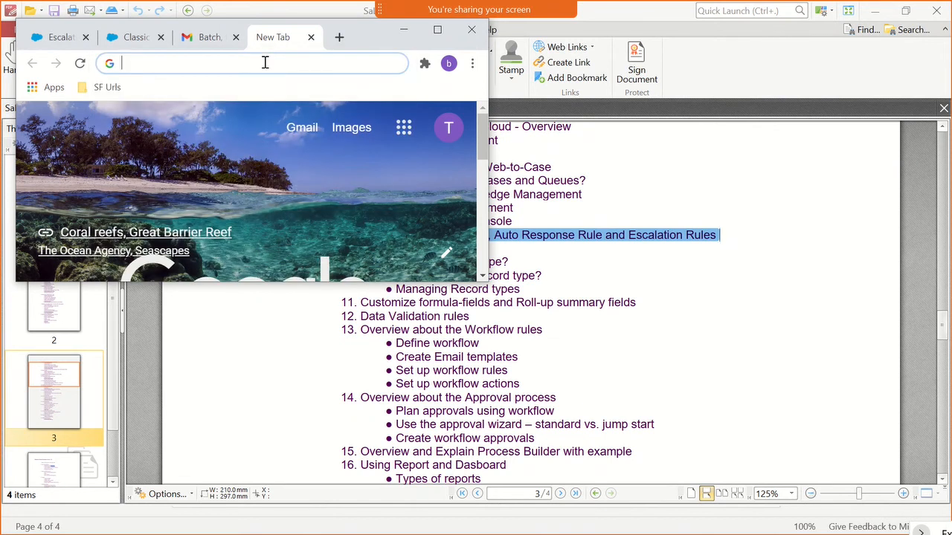
double_click(362, 38)
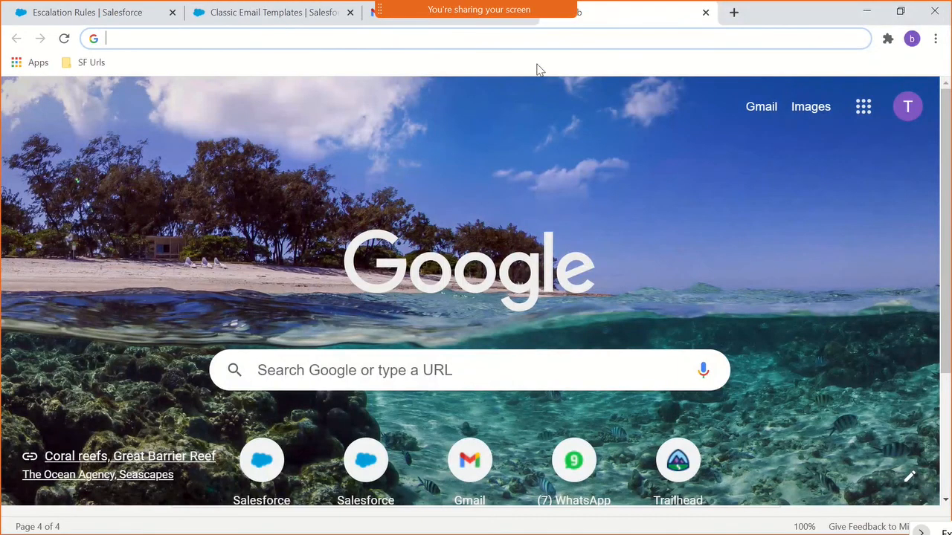
- Switch to the open Gmail mailbox and try to start a new message from this account
left_click(468, 25)
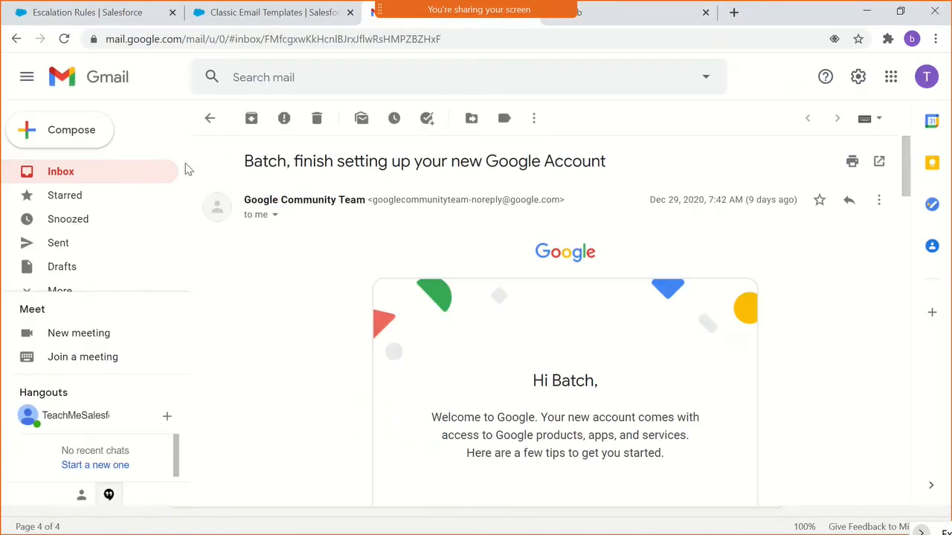
left_click(54, 141)
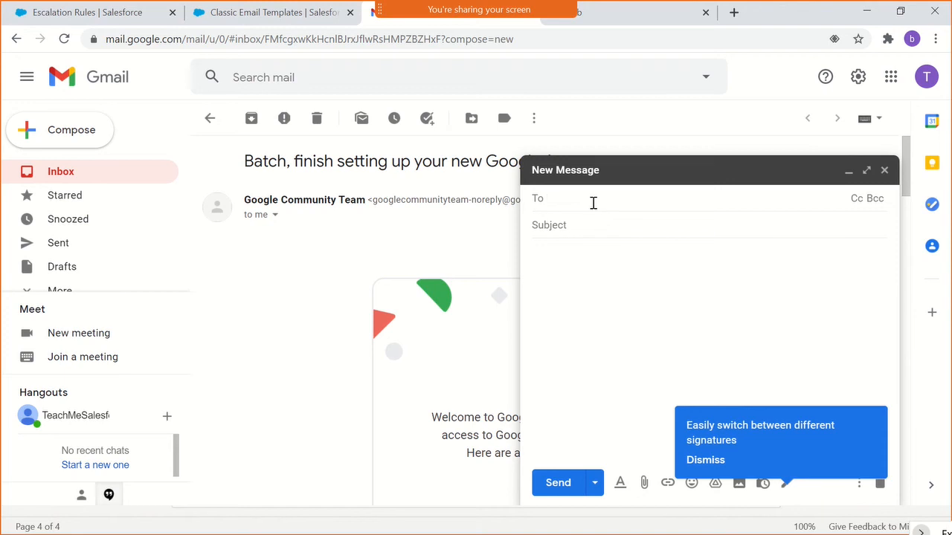
type("p")
key("BackSpace")
left_click(884, 169)
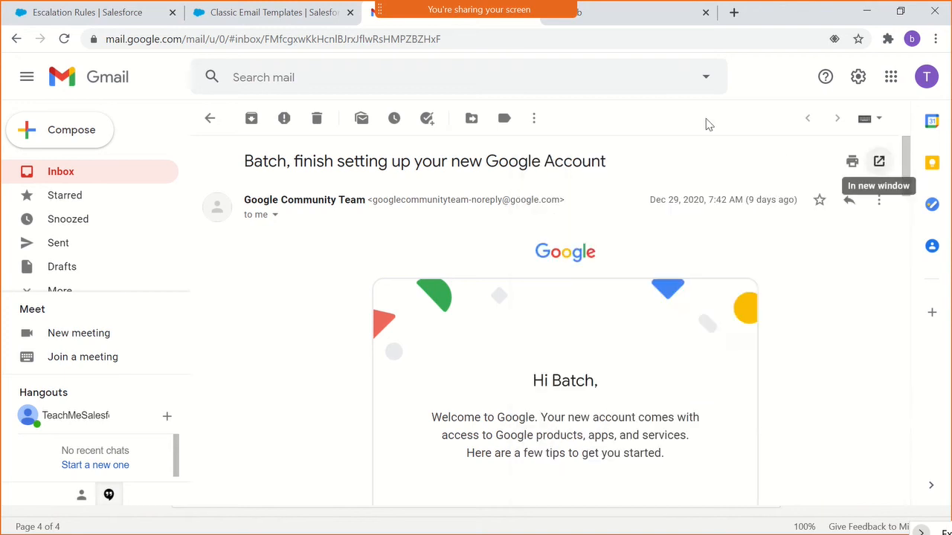
- Open the instructor's personal Gmail account from the account list and close the original account's mailbox
left_click(922, 77)
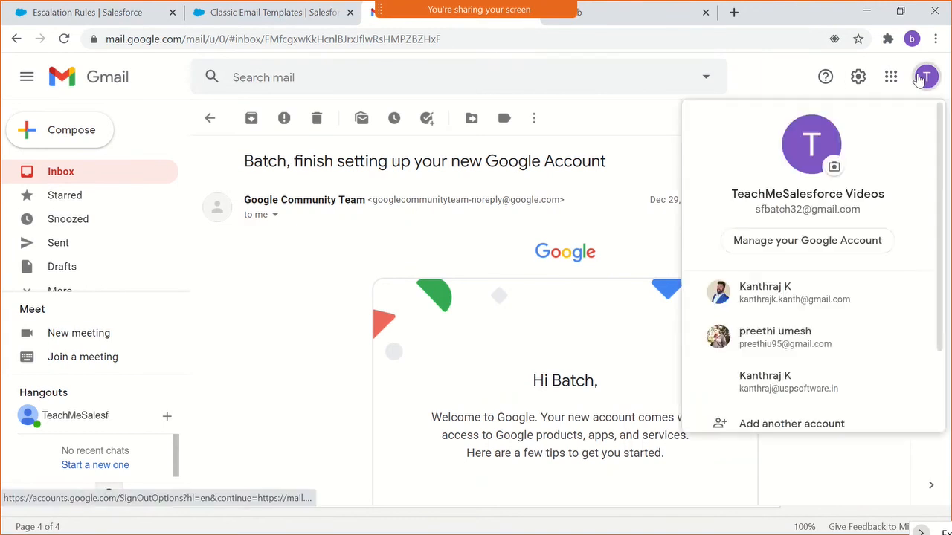
left_click(797, 305)
left_click(332, 12)
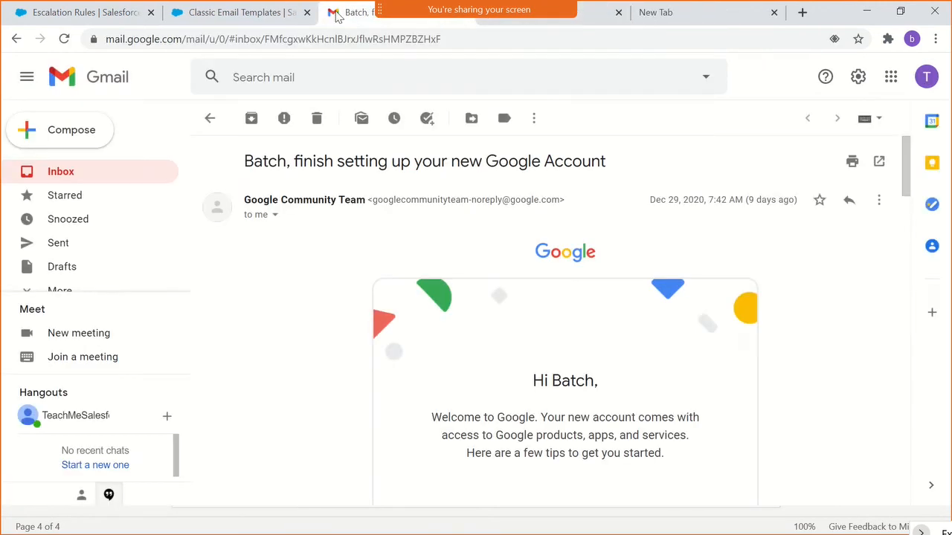
right_click(336, 13)
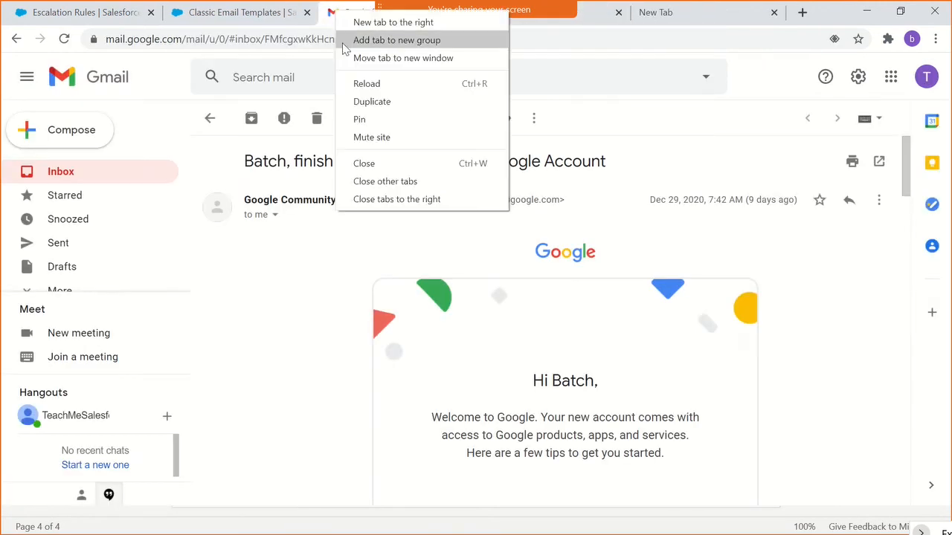
left_click(358, 163)
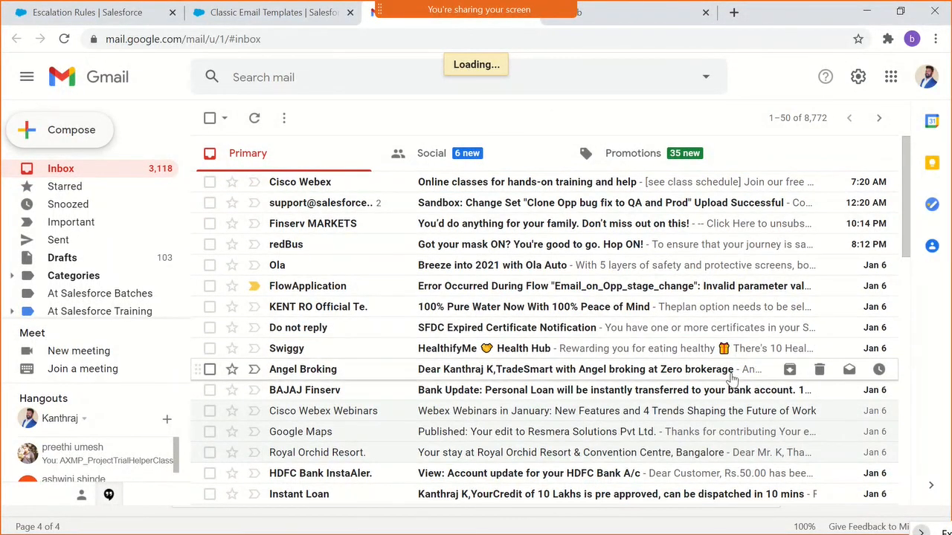
- Start a new email to the Salesforce email-to-case routing address with the subject Test Escalate Case
scroll(732, 368, "down", 3)
scroll(732, 364, "down", 1)
key("c")
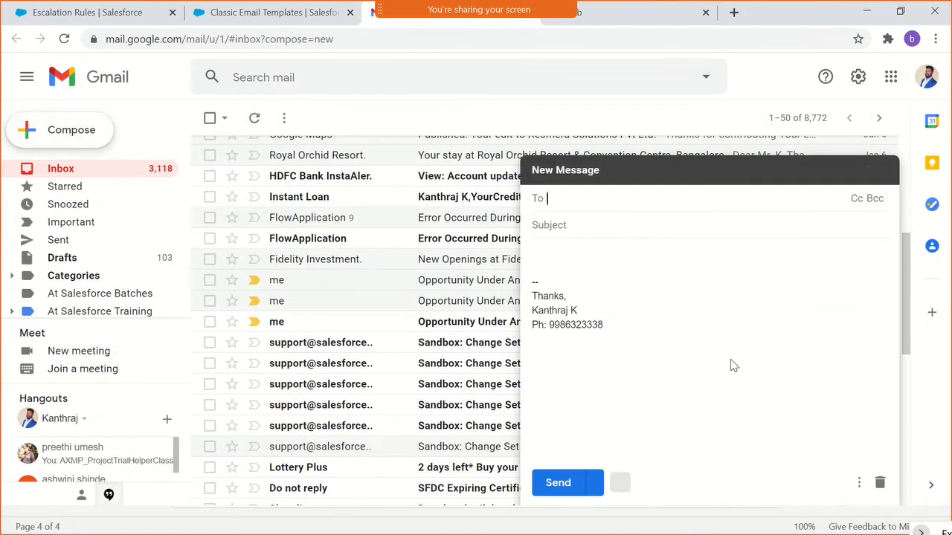
type("pr")
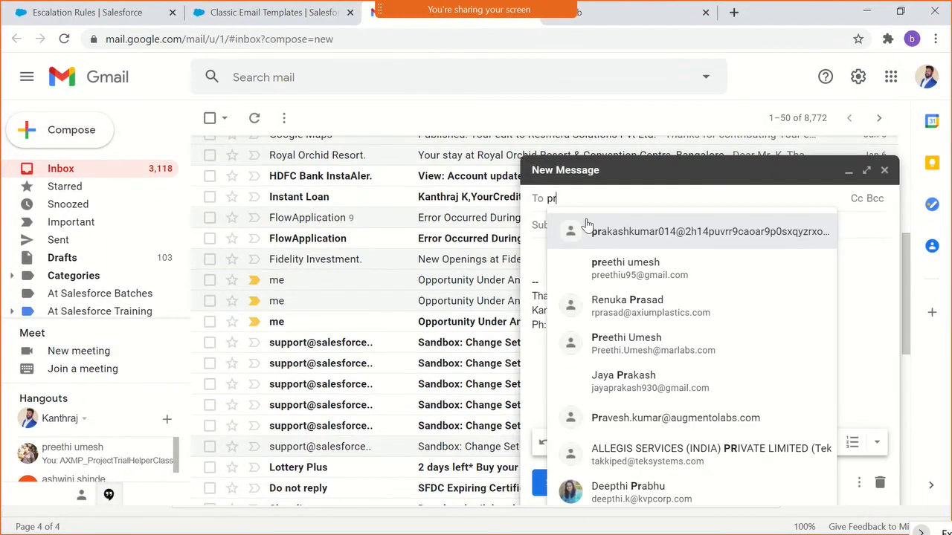
left_click(587, 226)
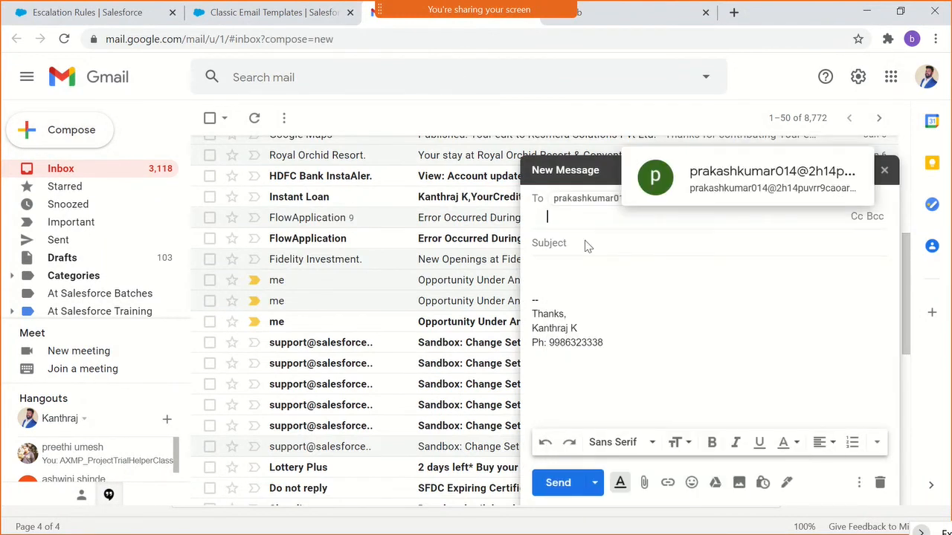
key("Tab")
type("Ters")
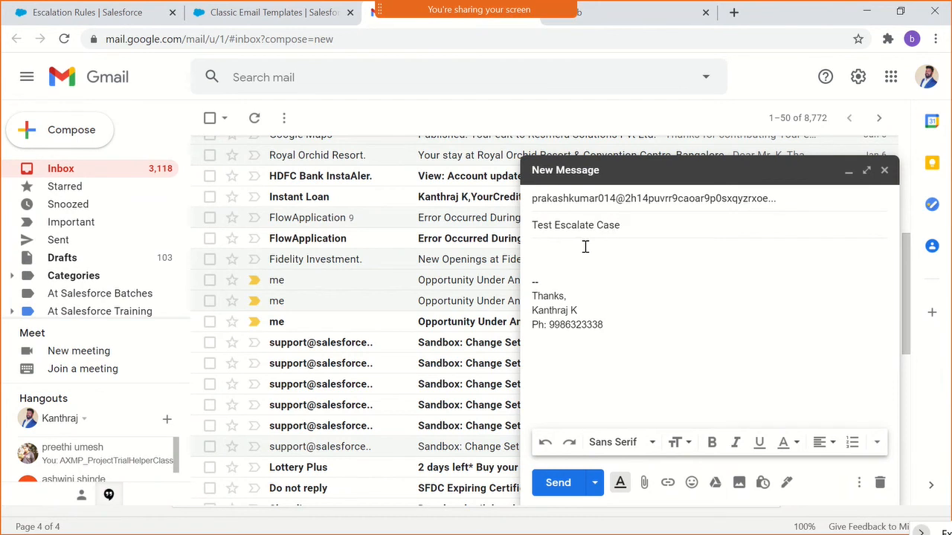
- Copy the subject Test Escalate Case into the message body and send the email
key("ctrl+a")
key("ctrl+c")
left_click(567, 264)
key("ctrl+v")
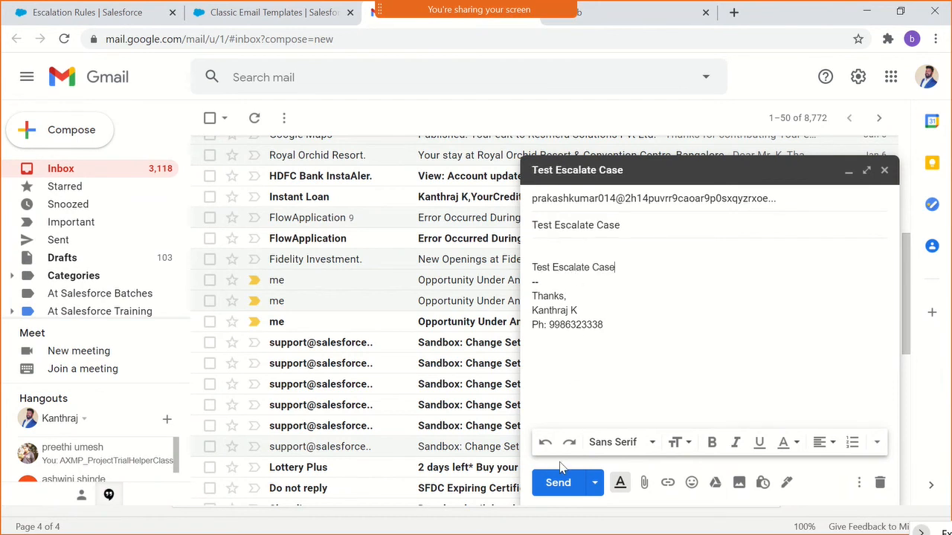
left_click(558, 482)
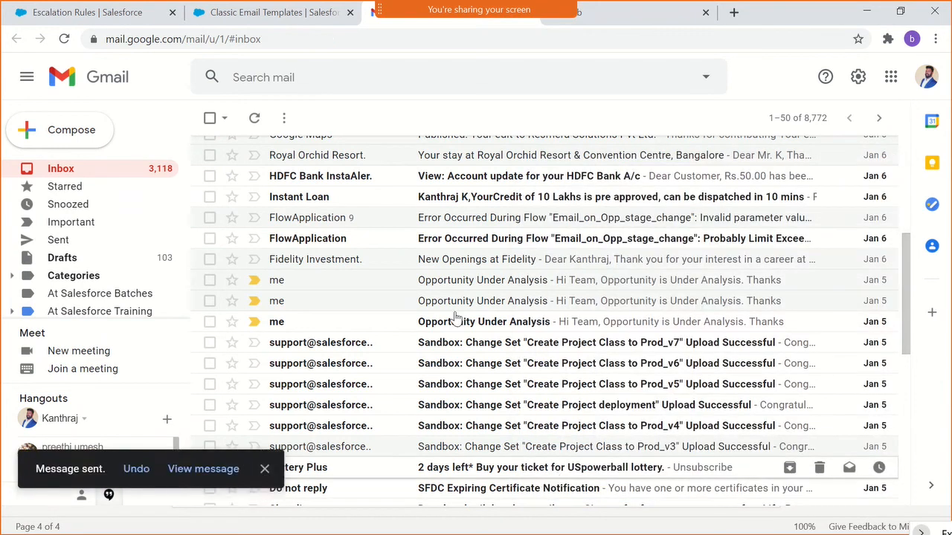
- Return to Salesforce, open Cases in a separate browser tab, and show the All Open Cases list view
left_click(46, 7)
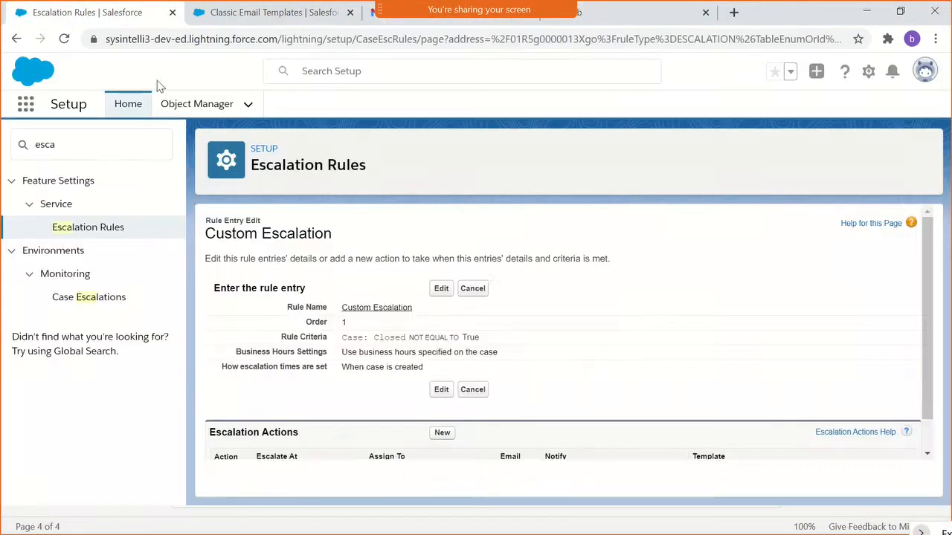
left_click(30, 110)
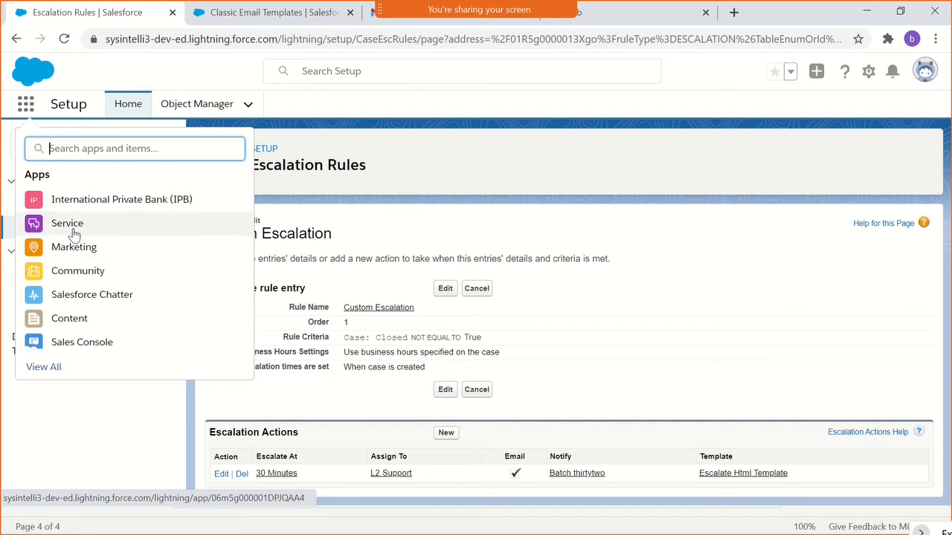
type("case")
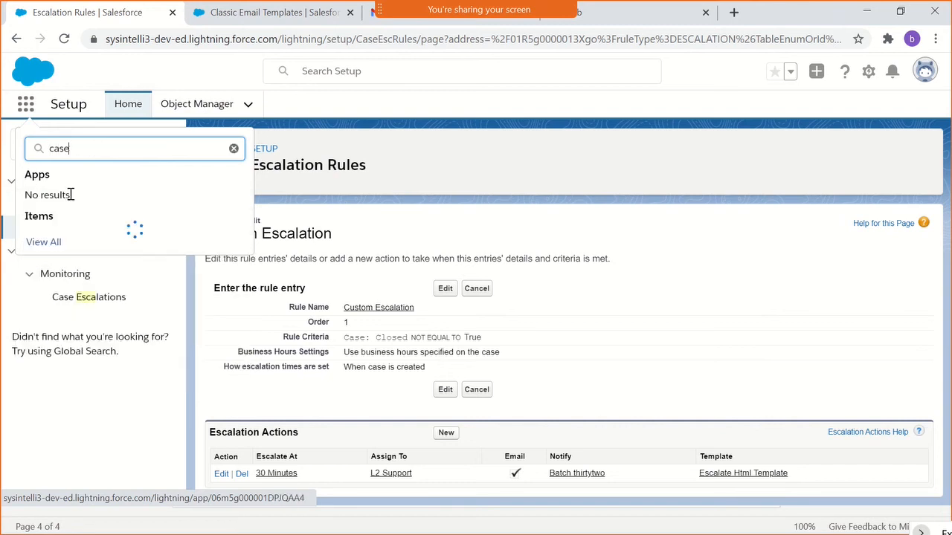
left_click(34, 240, "ctrl")
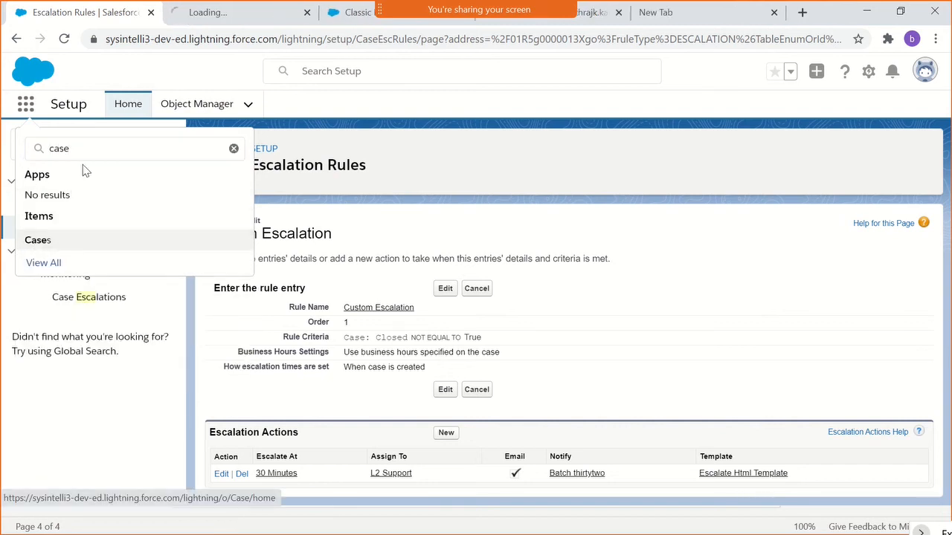
left_click(227, 12)
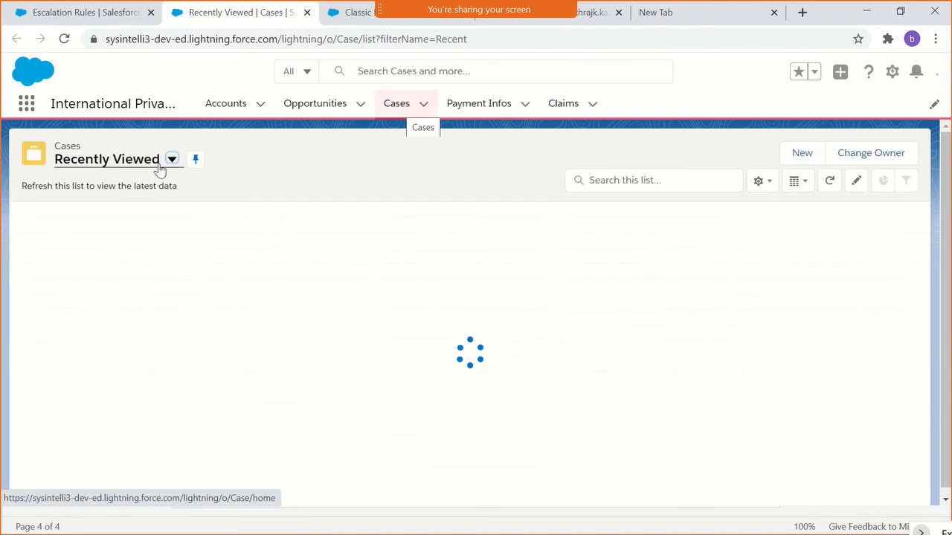
left_click(171, 161)
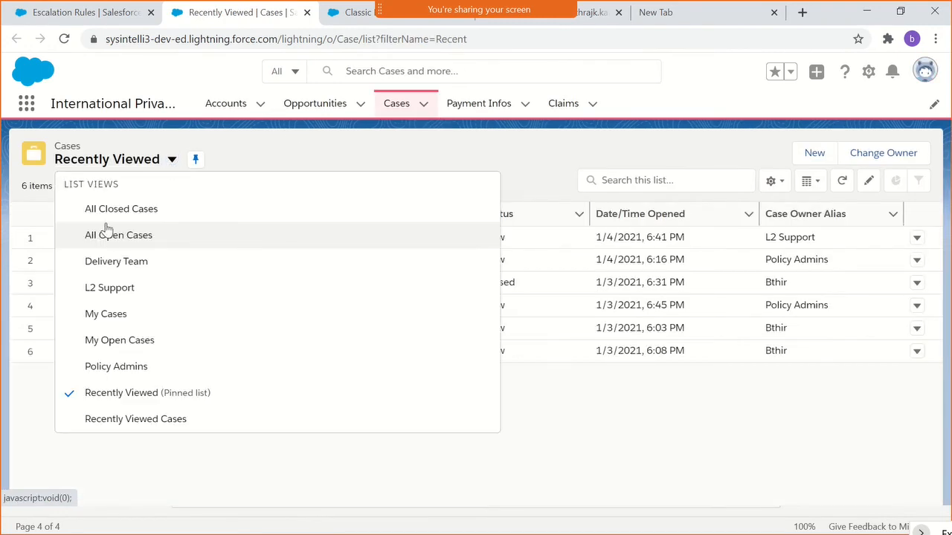
left_click(105, 237)
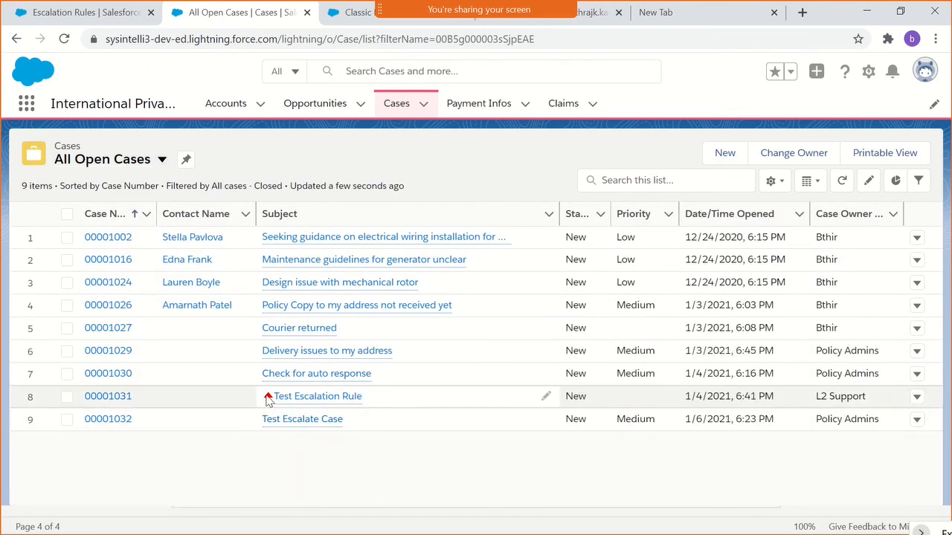
- Open the Test Escalate Case record, review the incoming email in its feed, and dismiss the record pages settings tip
mouse_move(301, 401)
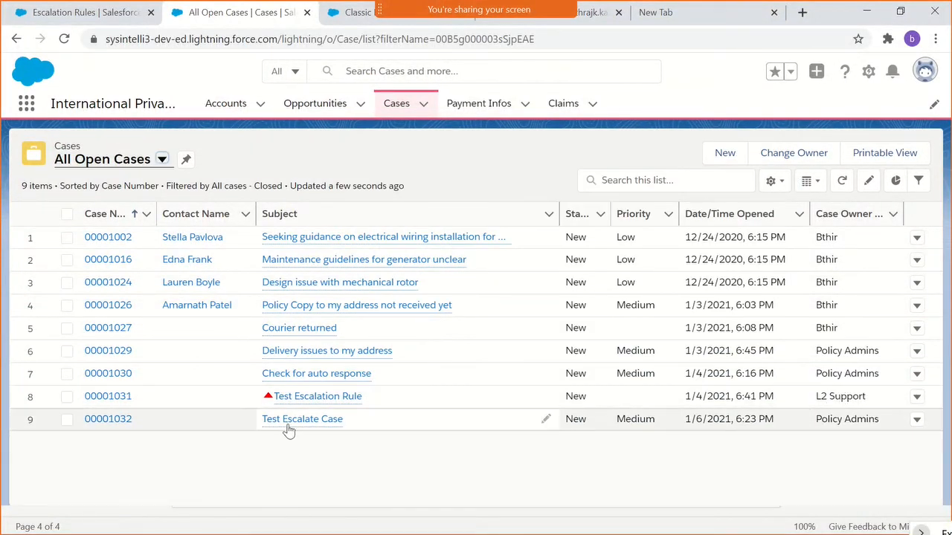
mouse_move(297, 429)
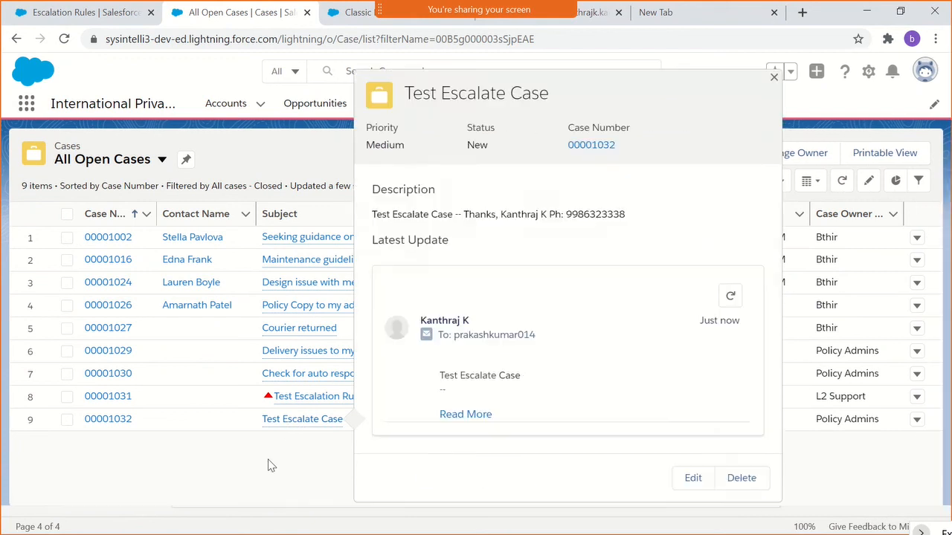
left_click(106, 420)
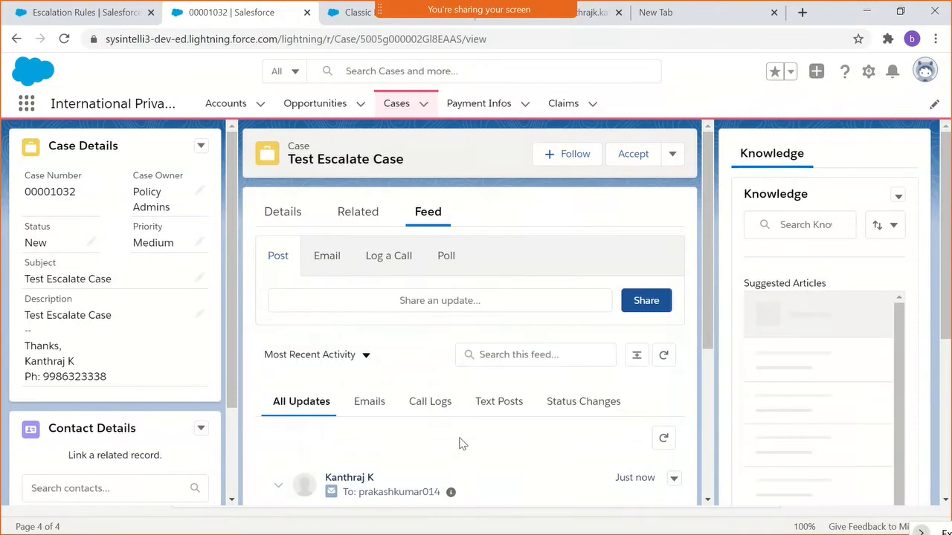
scroll(461, 443, "down", 4)
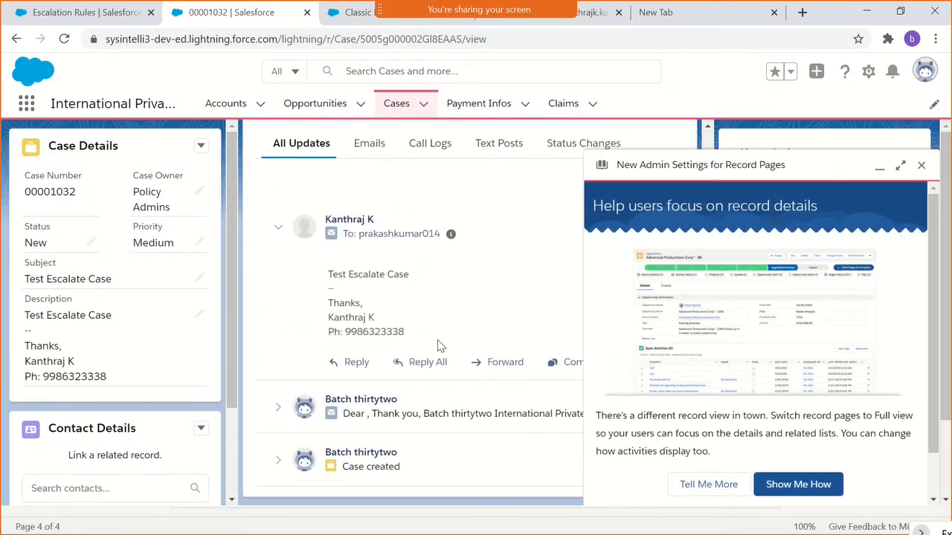
left_click_drag(438, 346, 328, 256)
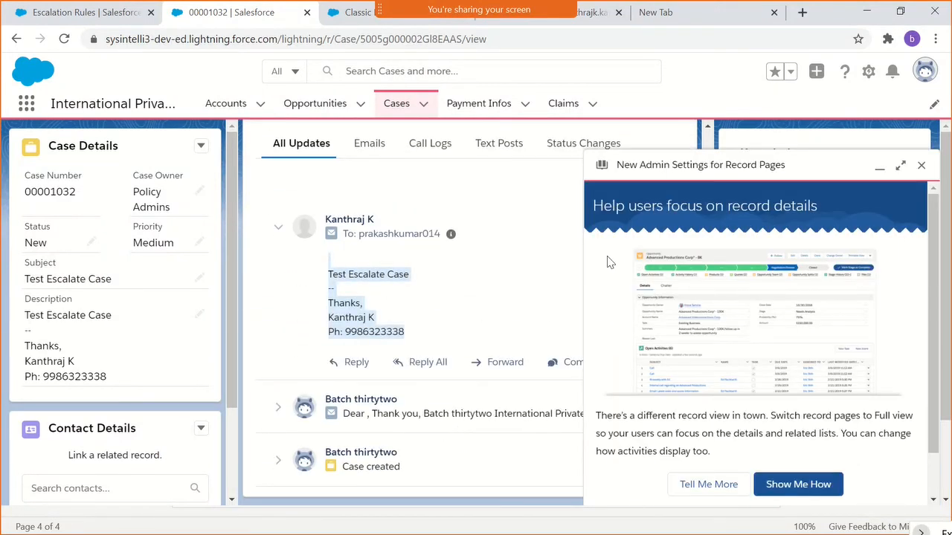
left_click(921, 165)
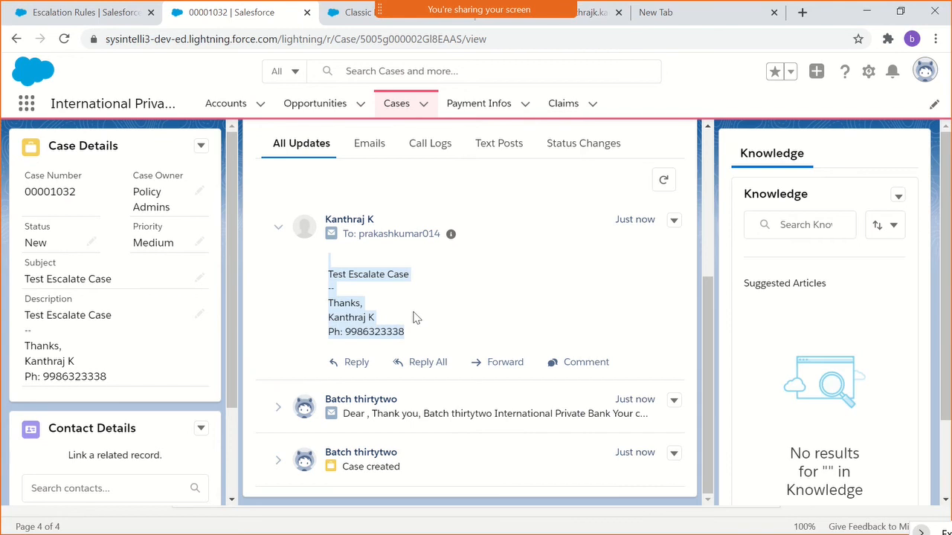
- Expand the auto-response email in the case feed and review its full text
left_click(449, 416)
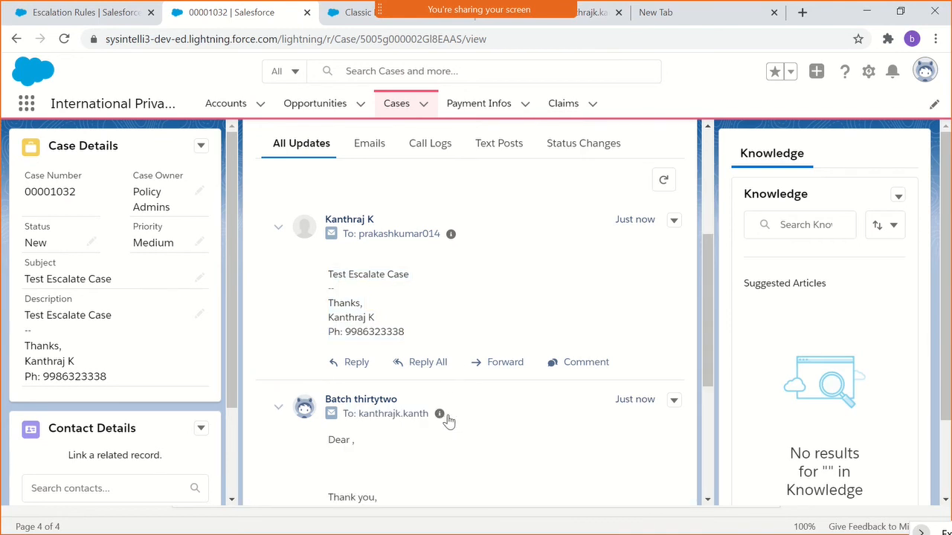
scroll(525, 442, "down", 2)
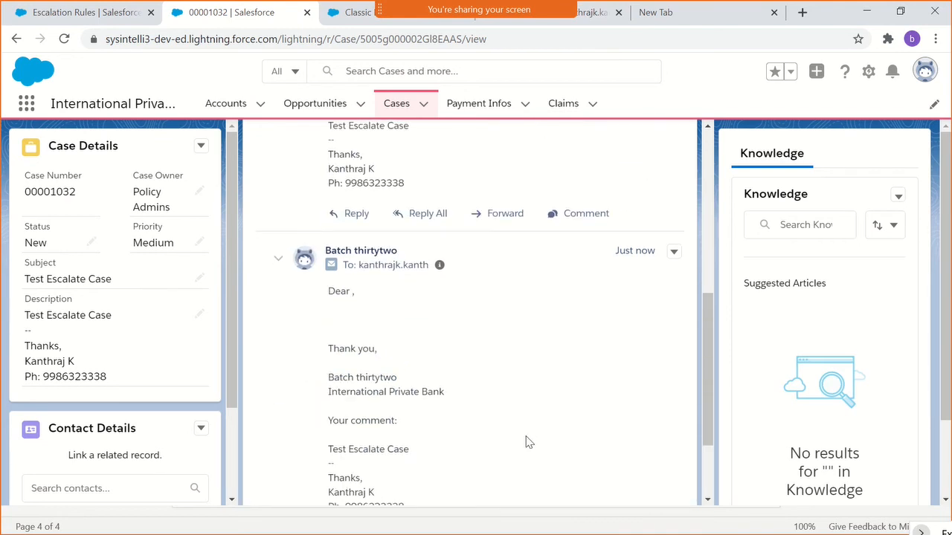
scroll(524, 442, "down", 1)
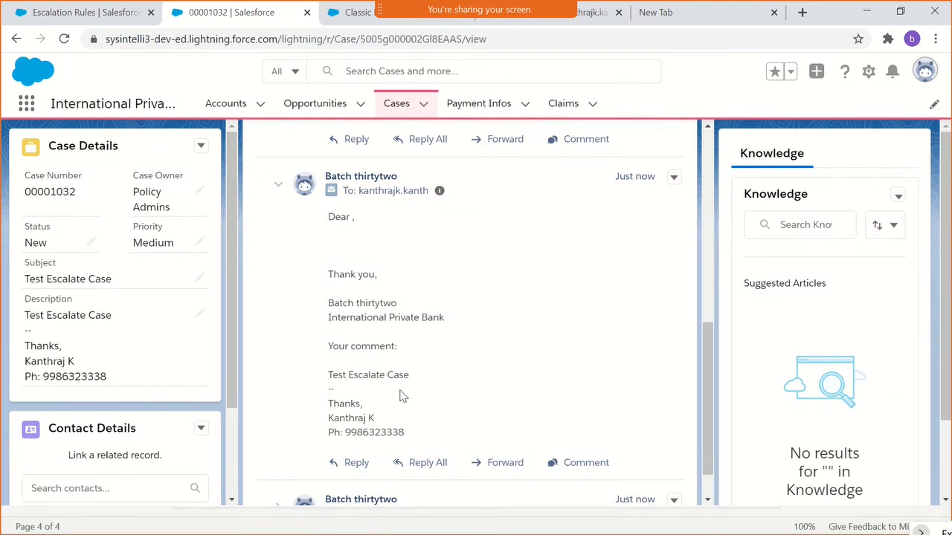
- Finish reviewing the case feed, return to the Escalation Rules setup page, and clear the Quick Find search
scroll(469, 395, "down", 1)
scroll(470, 395, "up", 10)
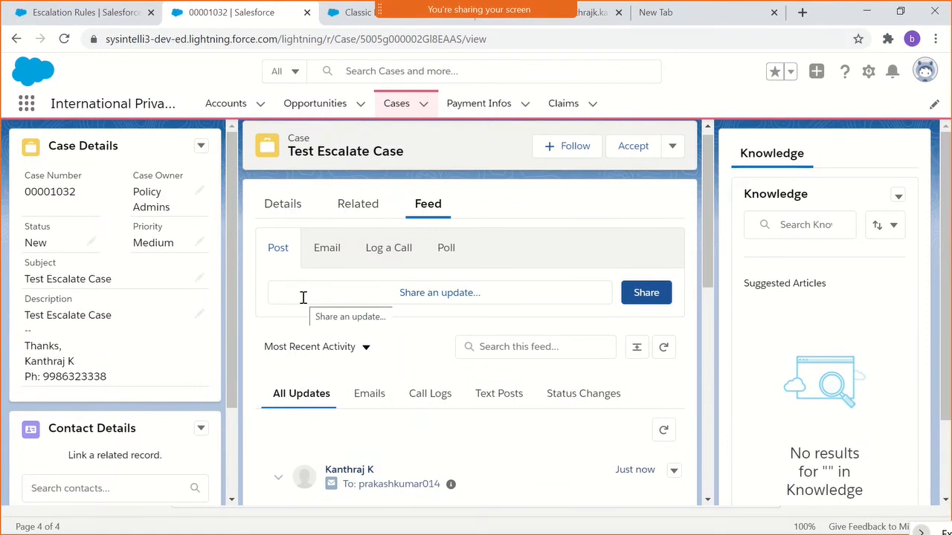
left_click(95, 13)
left_click(371, 167)
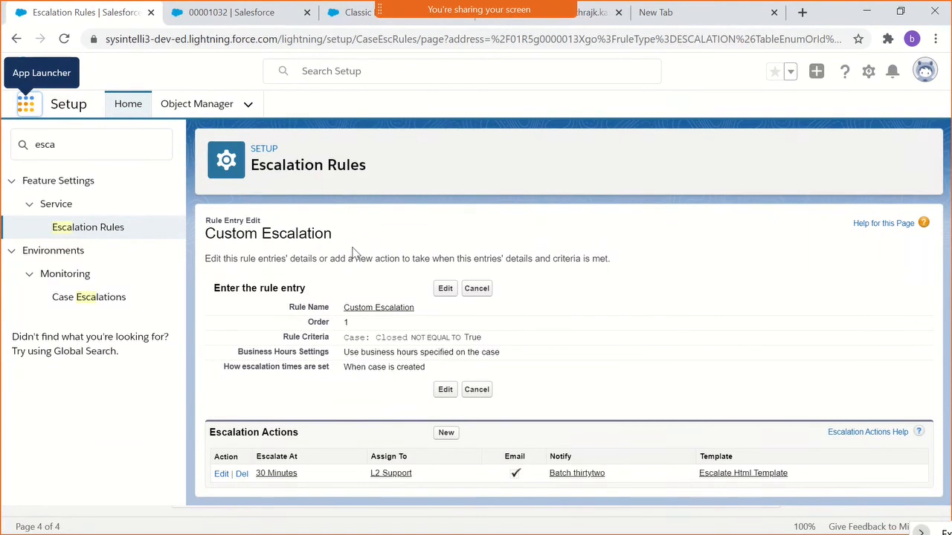
double_click(70, 153)
key("BackSpace")
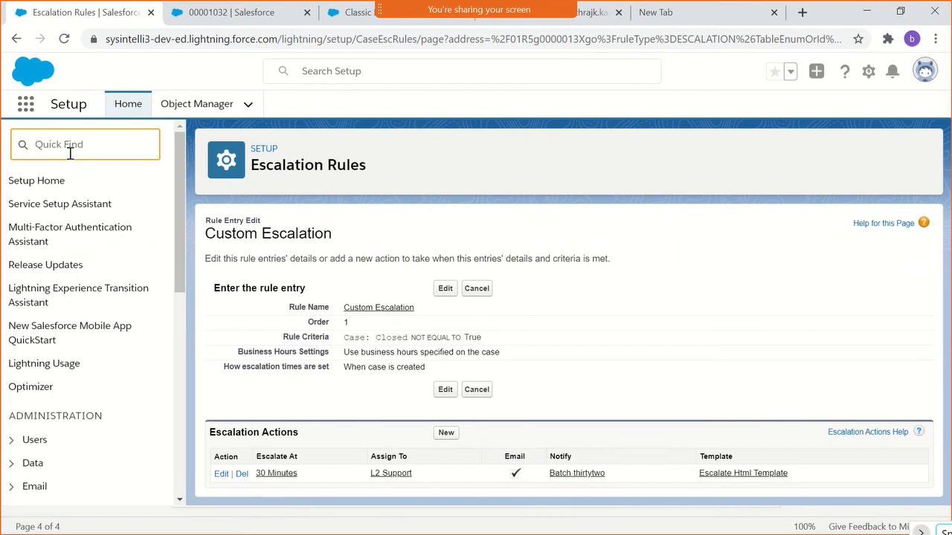
- Check the Service Cloud topics in the Salesforce course outline PDF, and bring up the Notepad++ window
key("alt+Tab")
left_click(374, 196)
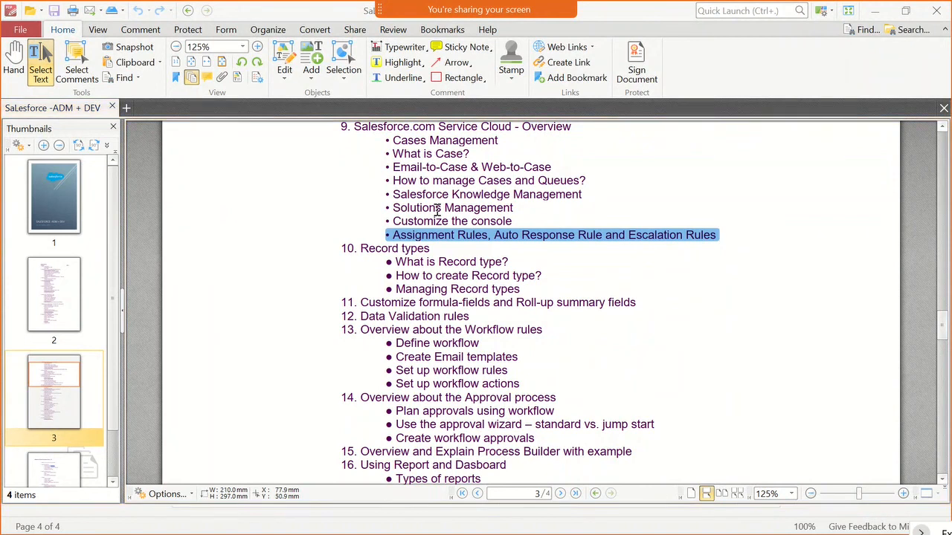
key("alt+Tab")
key("alt+Tab")
key("alt+Tab")
key("alt+Tab")
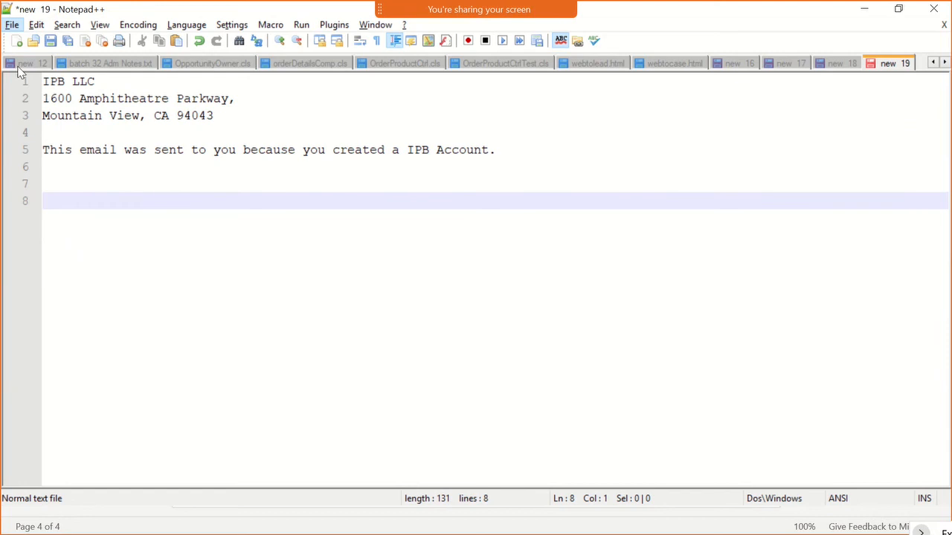
- Copy the SF_Formulas_Developer_cheatsheet_web.pdf link under Cheatsheet list in batch 32 Adm Notes.txt
left_click(110, 63)
scroll(367, 283, "down", 3)
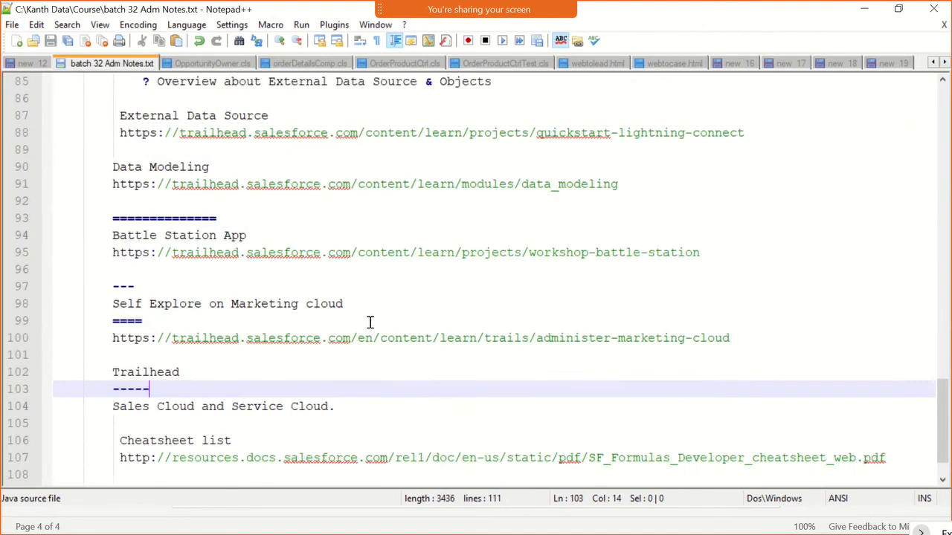
scroll(369, 322, "down", 1)
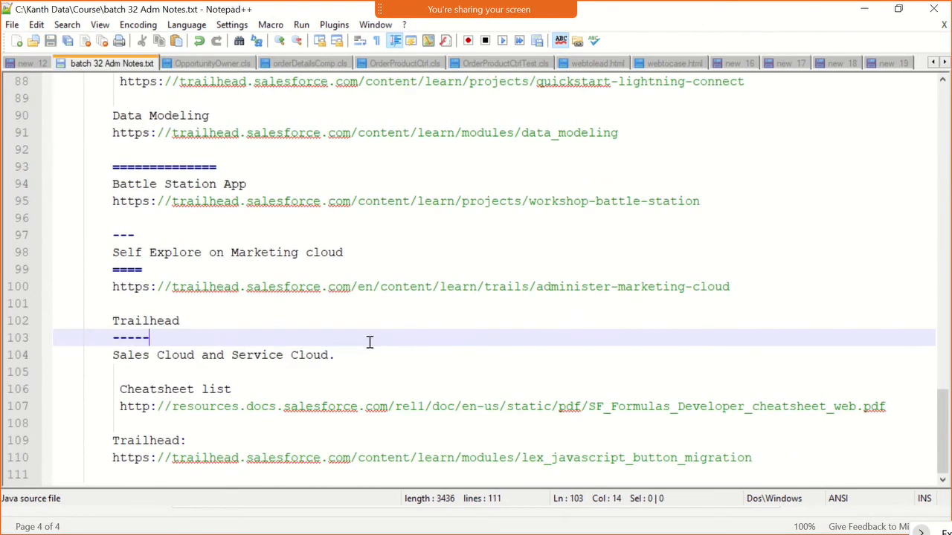
triple_click(404, 406)
key("ctrl+c")
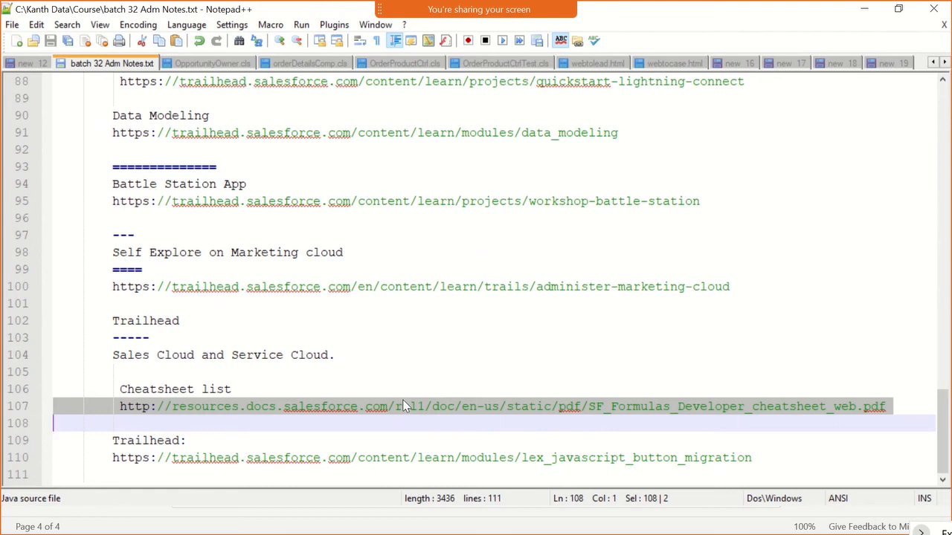
- Switch to the browser and open the copied formulas cheatsheet link in the empty New Tab page
key("alt+Tab")
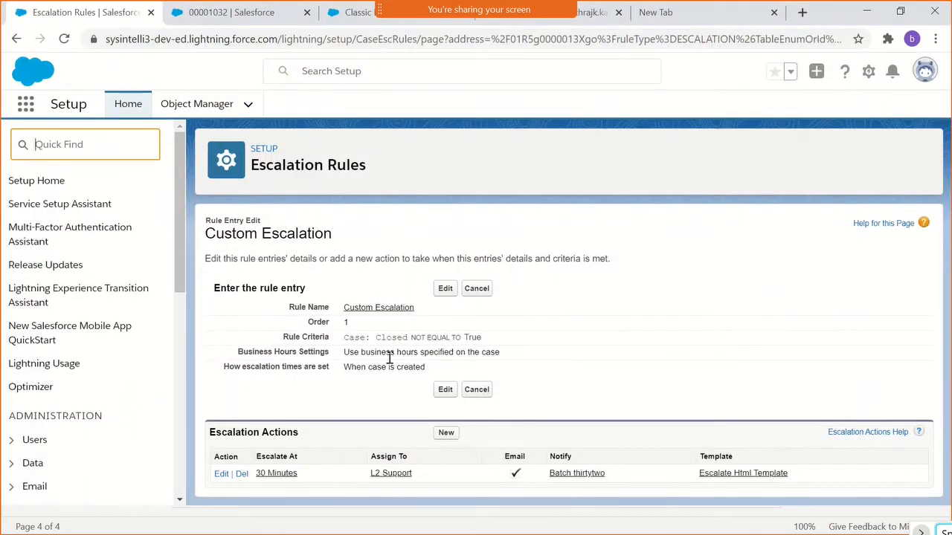
left_click(699, 15)
left_click(671, 41)
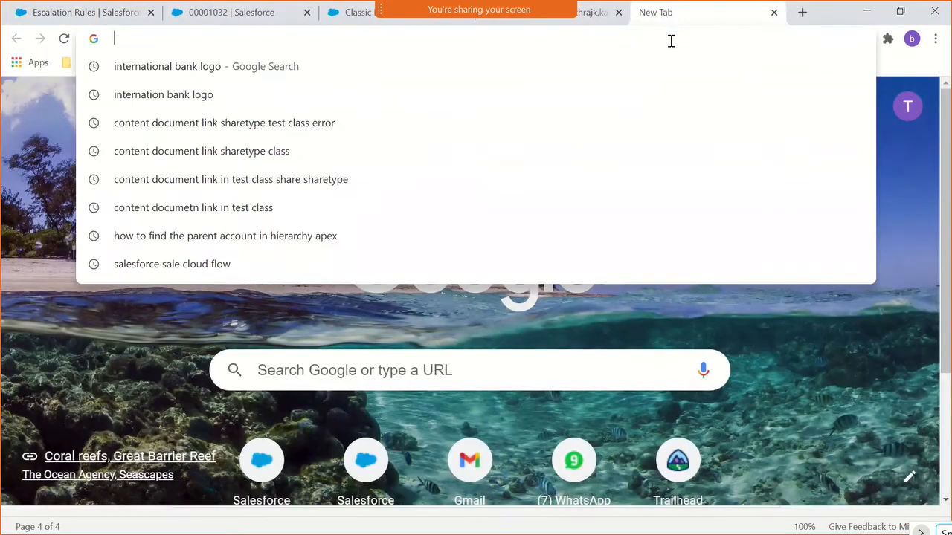
key("ctrl+v")
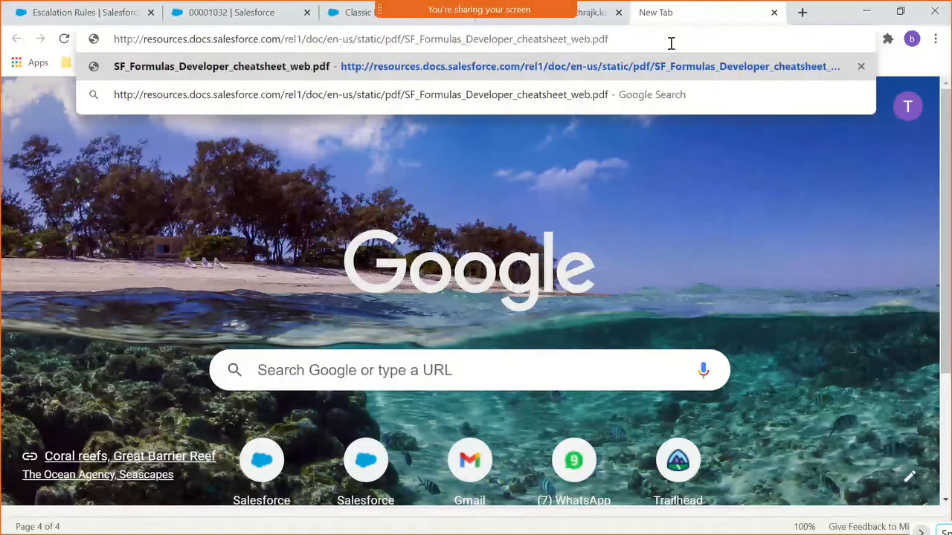
key("Return")
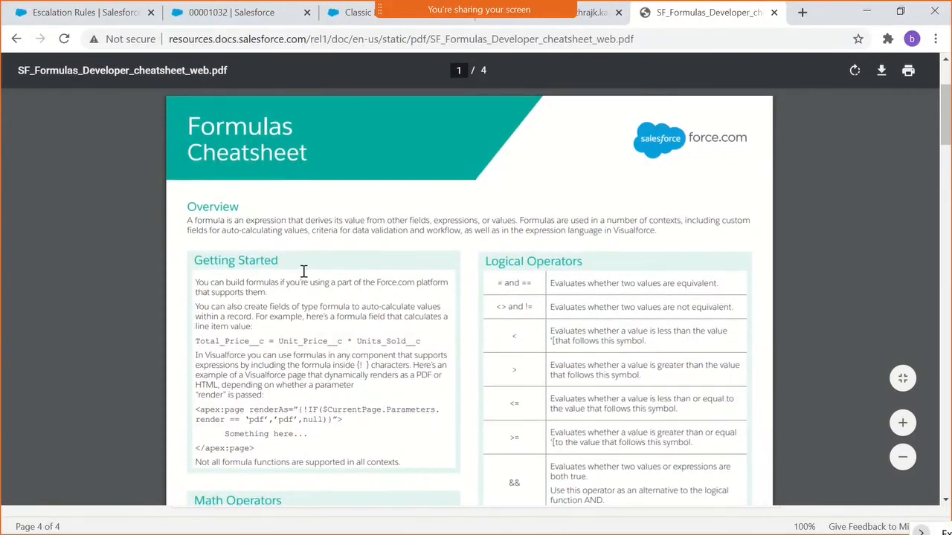
- Examine the operators and the date, informational and encoding functions on the first two pages of the Formulas Cheatsheet
scroll(334, 305, "down", 2)
scroll(425, 345, "down", 2)
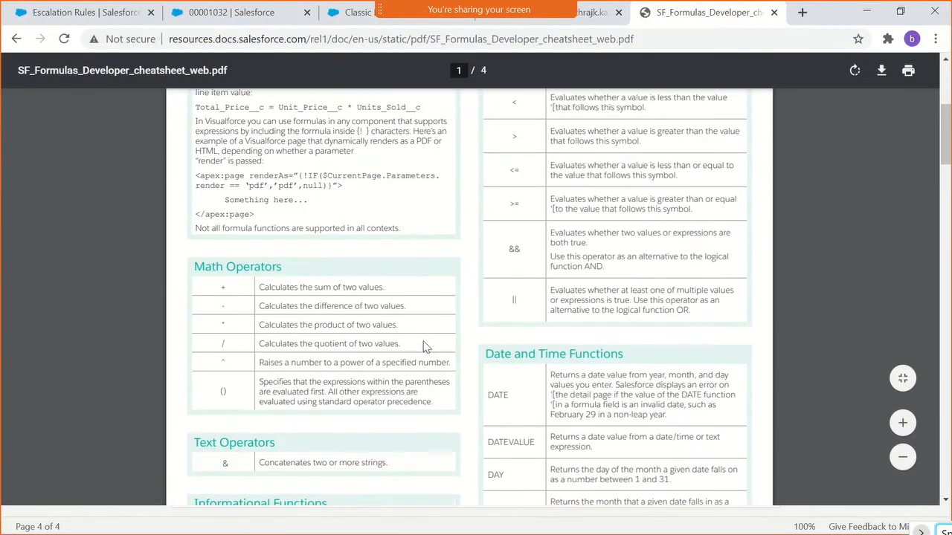
scroll(464, 369, "down", 2)
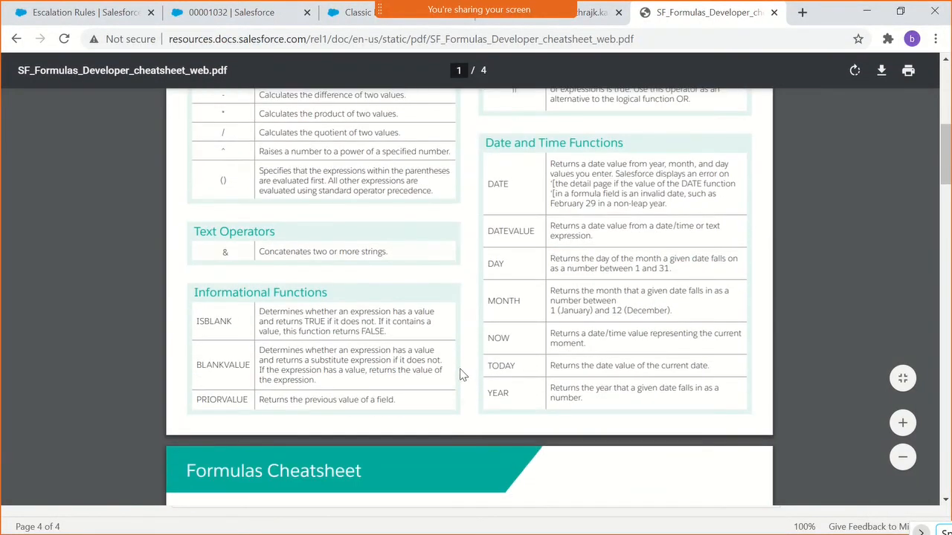
scroll(455, 370, "down", 2)
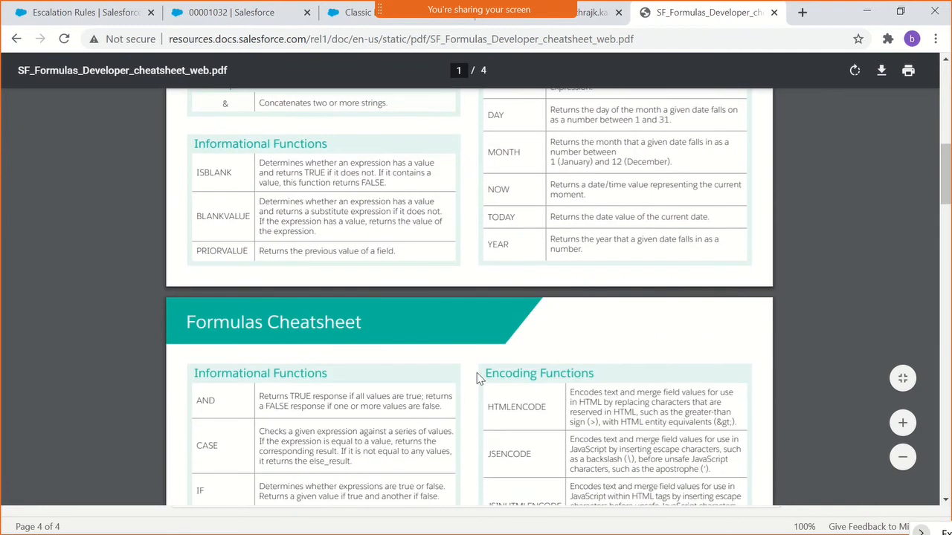
scroll(480, 388, "down", 1)
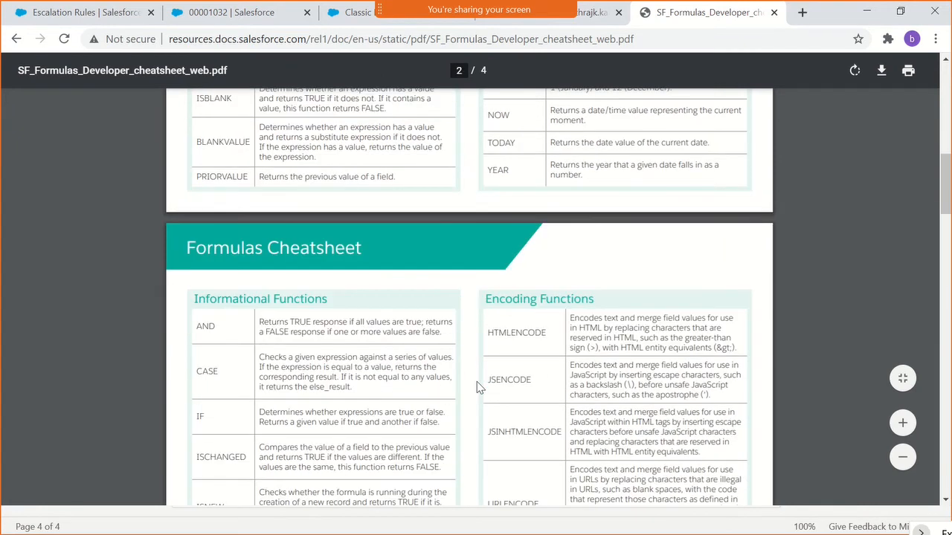
scroll(497, 374, "down", 1)
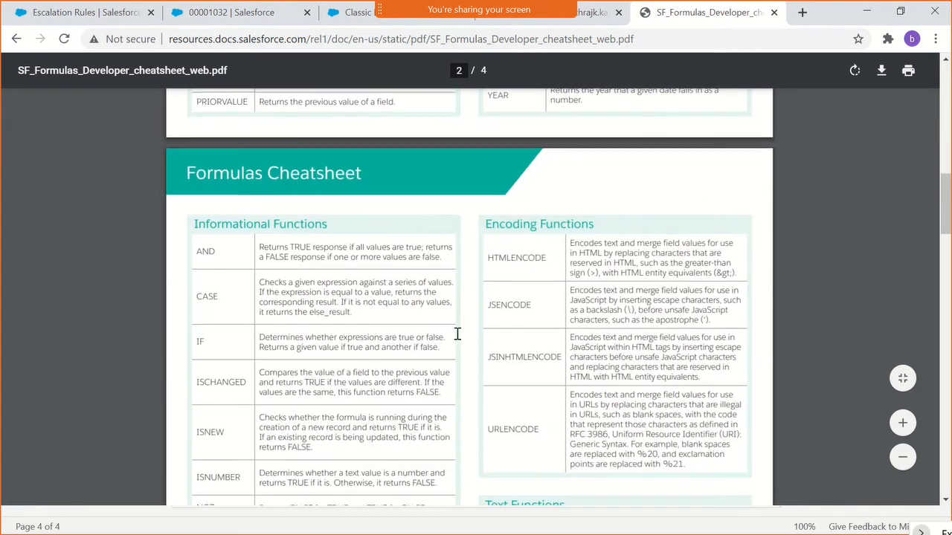
scroll(458, 334, "down", 1)
scroll(461, 344, "up", 2)
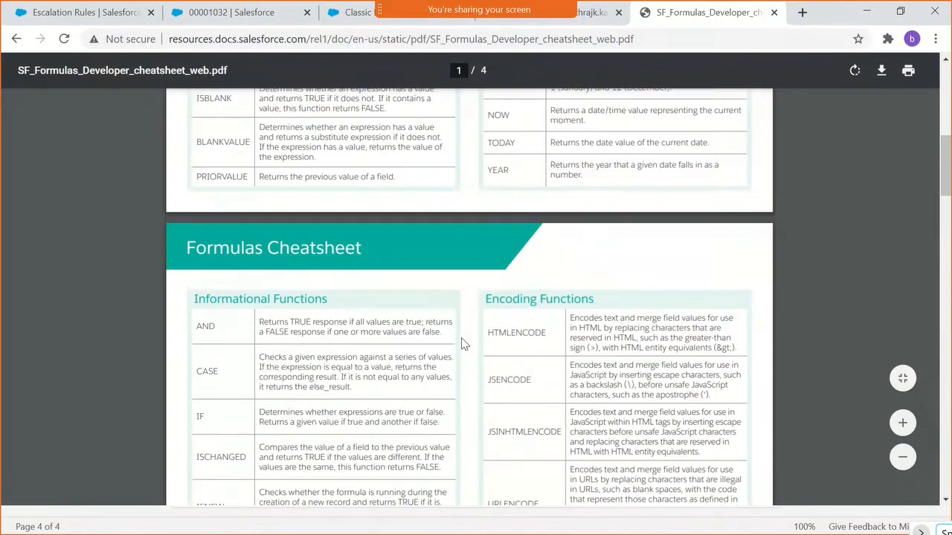
scroll(461, 344, "up", 2)
scroll(461, 344, "down", 4)
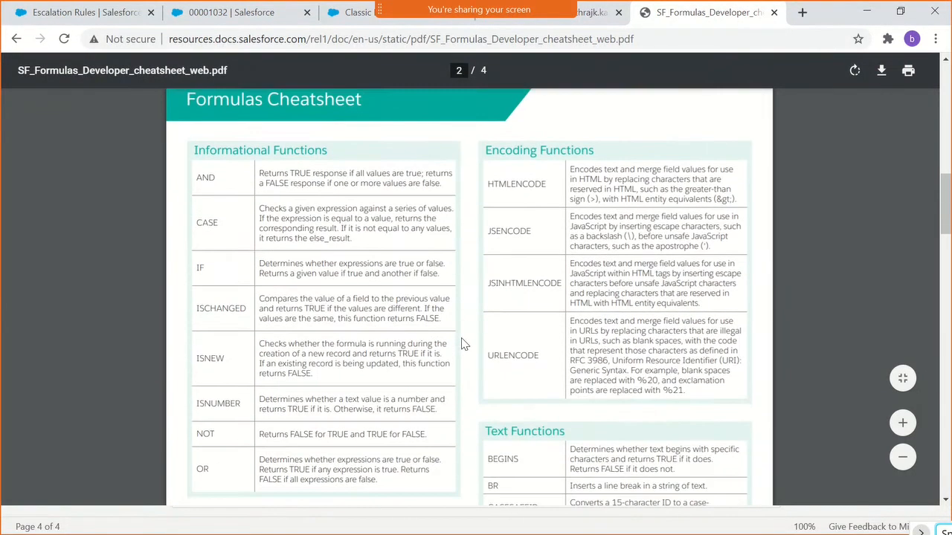
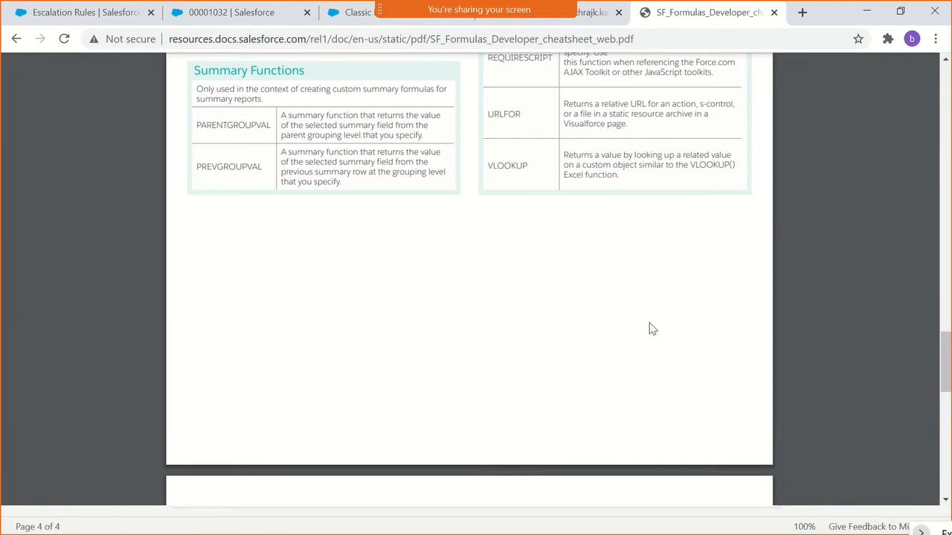
- Examine the math, text, summary and advanced functions on the last pages of the Formulas Cheatsheet
scroll(623, 332, "down", 2)
scroll(622, 332, "down", 4)
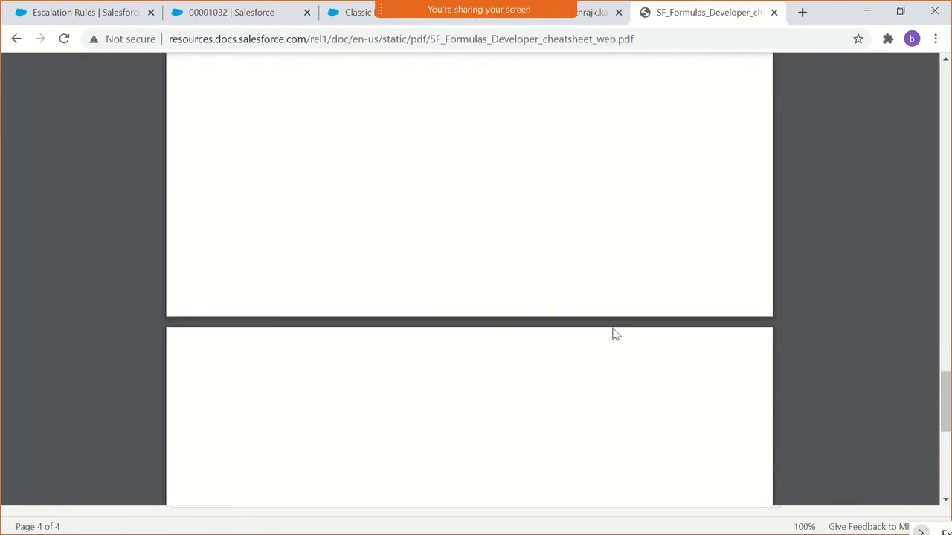
scroll(612, 334, "up", 3)
scroll(600, 296, "up", 10)
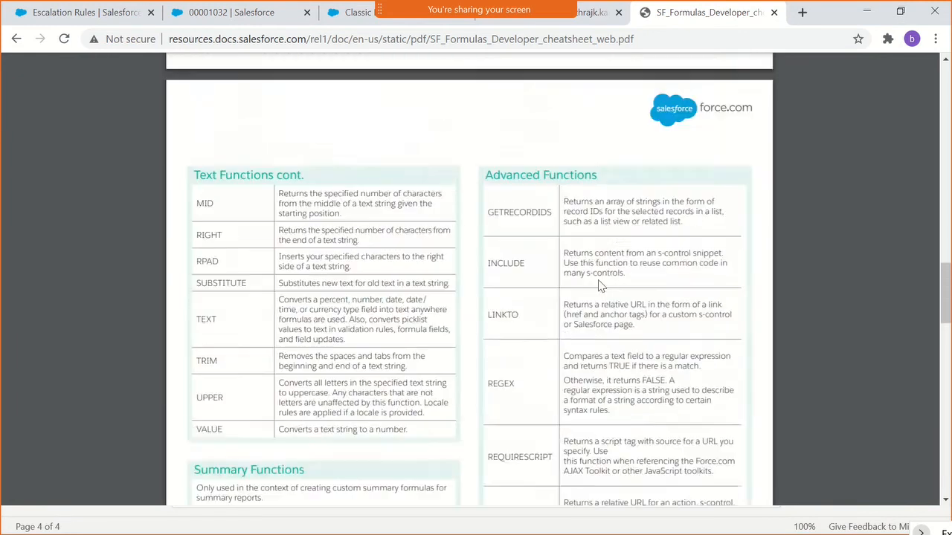
scroll(618, 310, "down", 3)
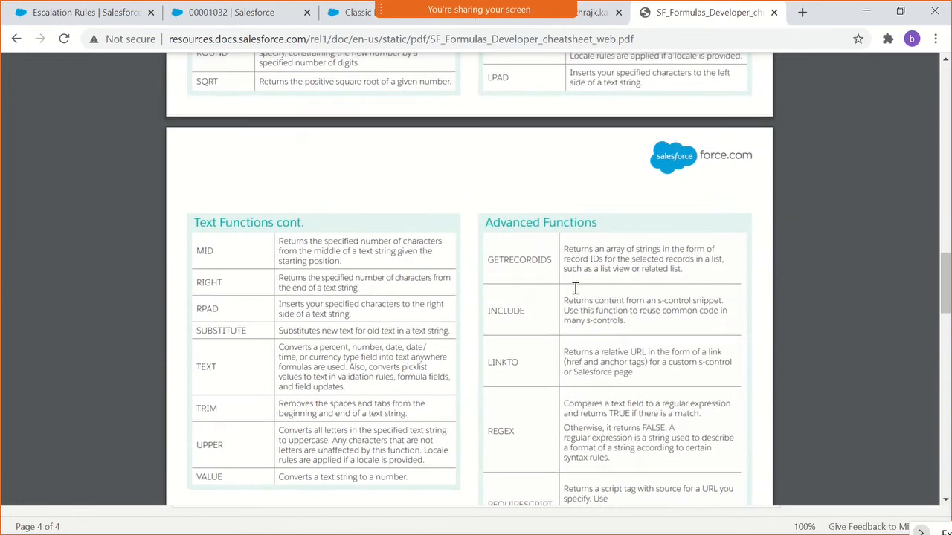
scroll(575, 288, "up", 4)
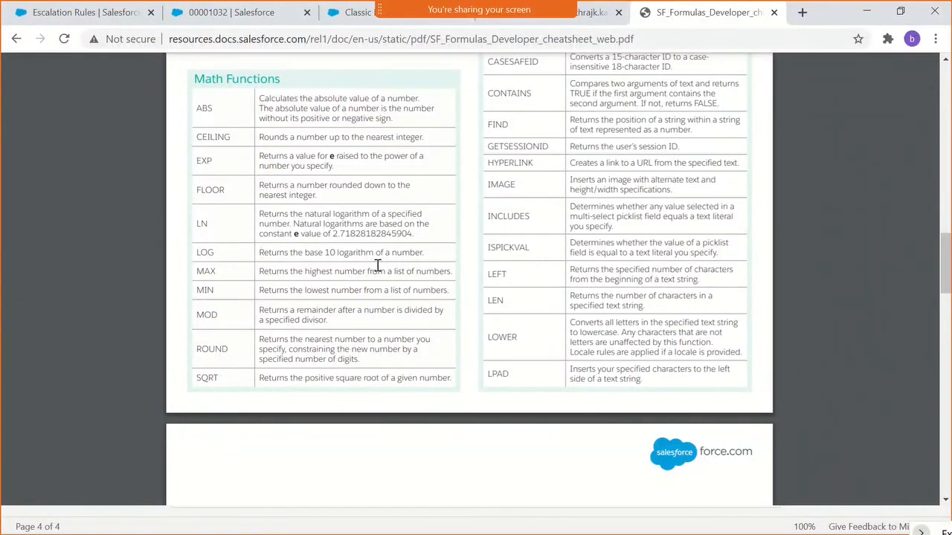
- Return to Salesforce Setup, find the Opportunity object in Object Manager with "oppo", and open its Fields & Relationships
left_click(88, 12)
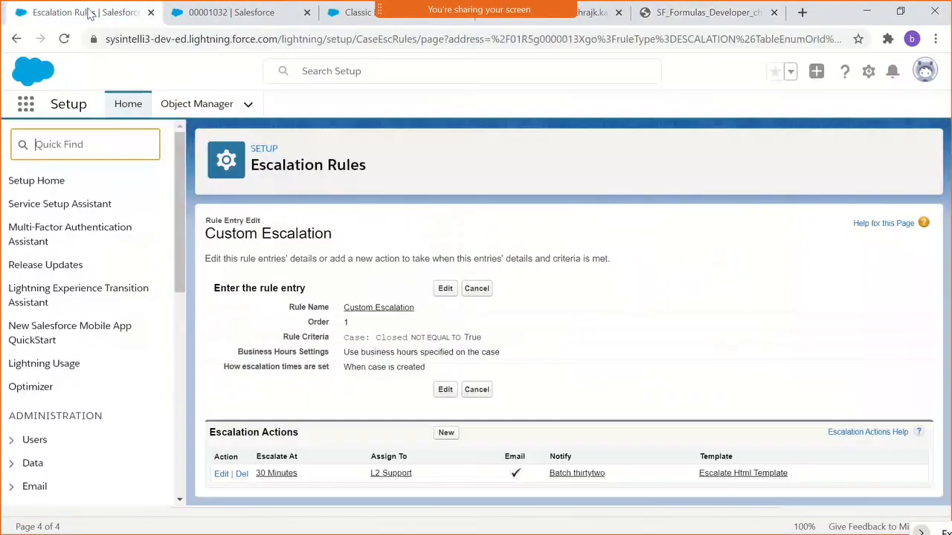
left_click(200, 111)
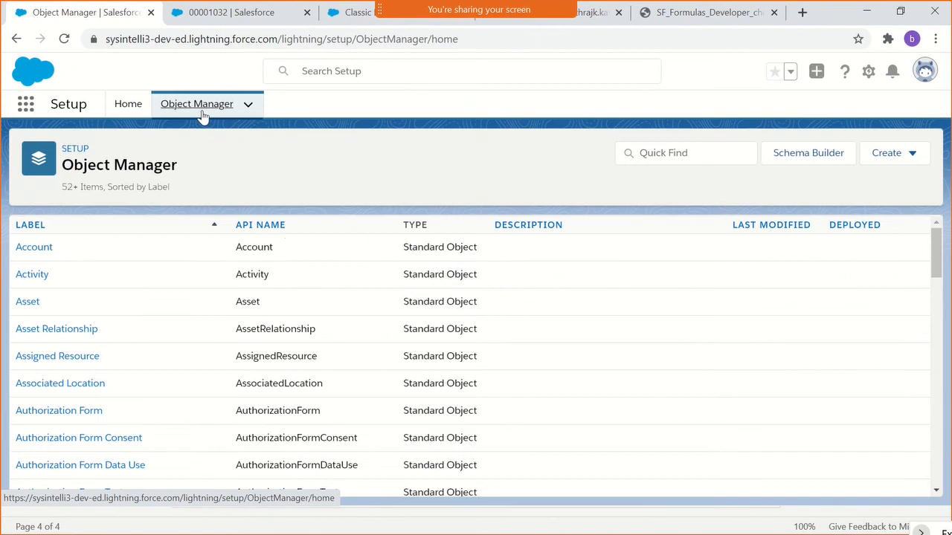
left_click(661, 153)
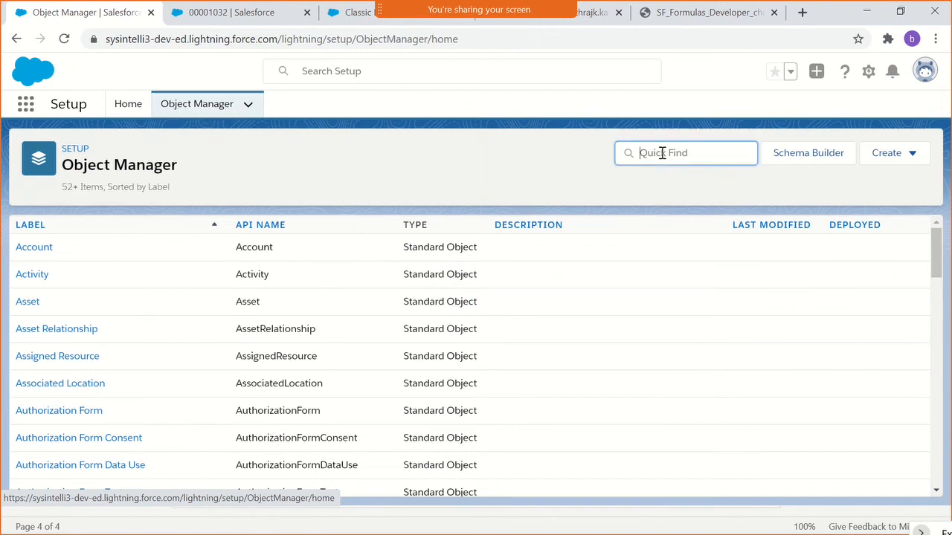
type("oppo")
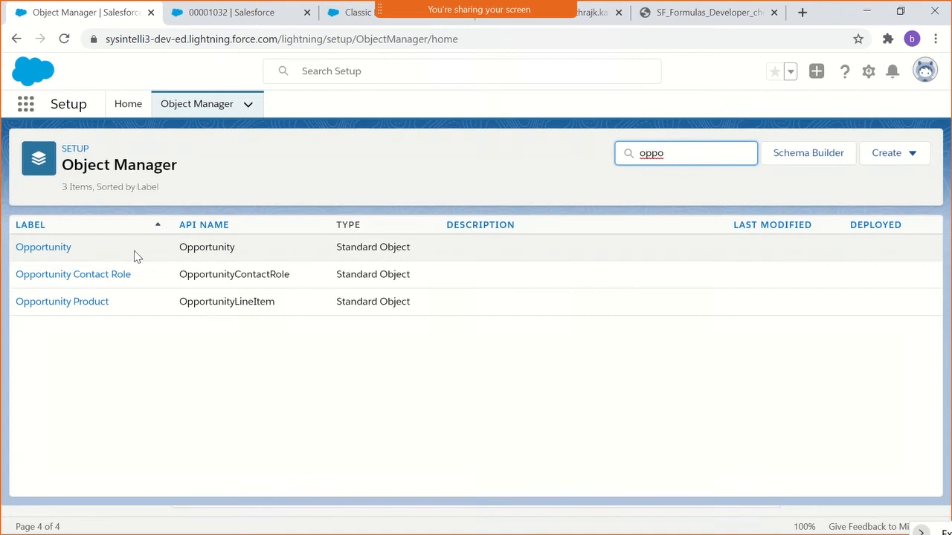
left_click(54, 251)
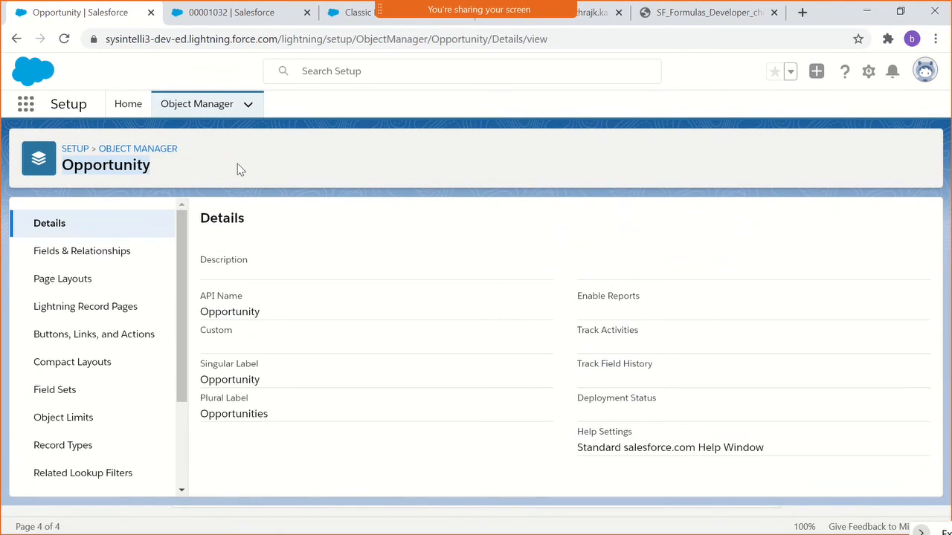
left_click(300, 146)
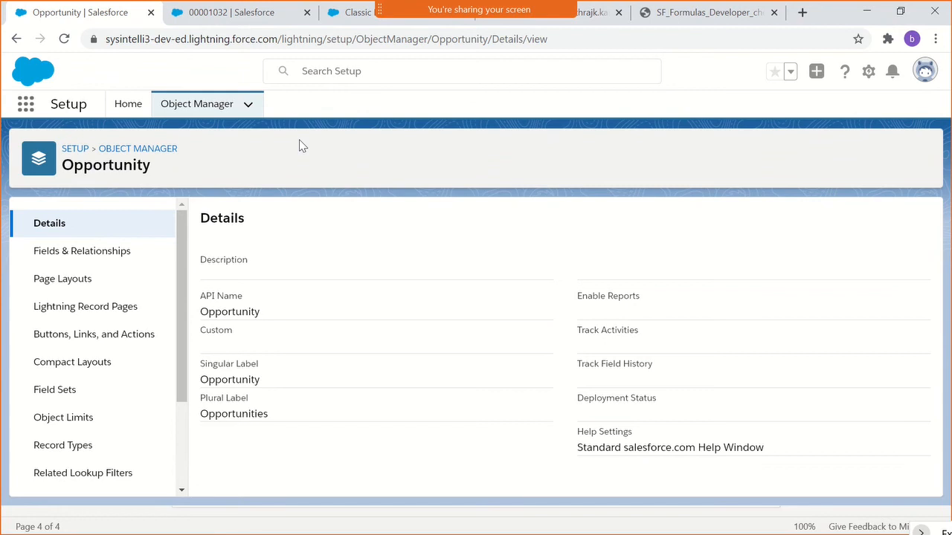
left_click(73, 253)
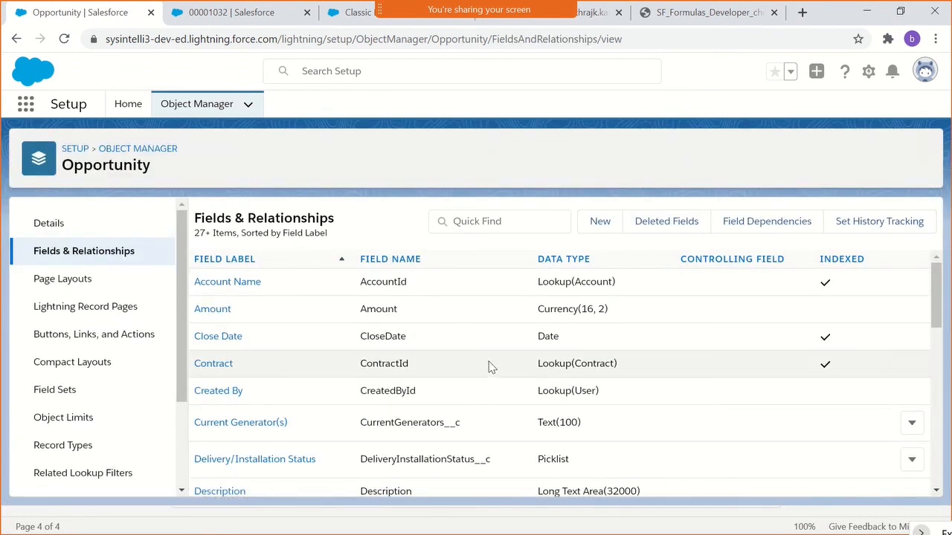
- Review the Opportunity object's existing fields and their data types
scroll(489, 366, "down", 10)
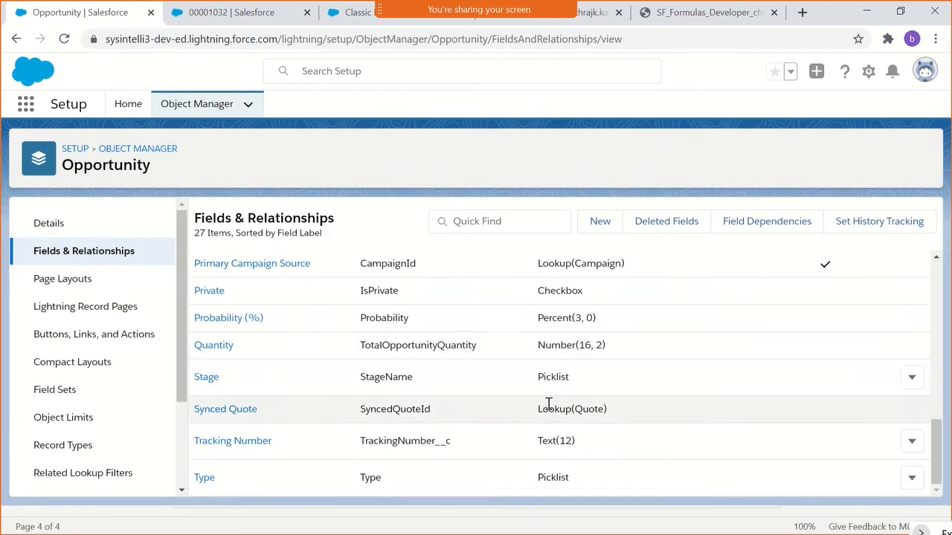
scroll(523, 279, "up", 4)
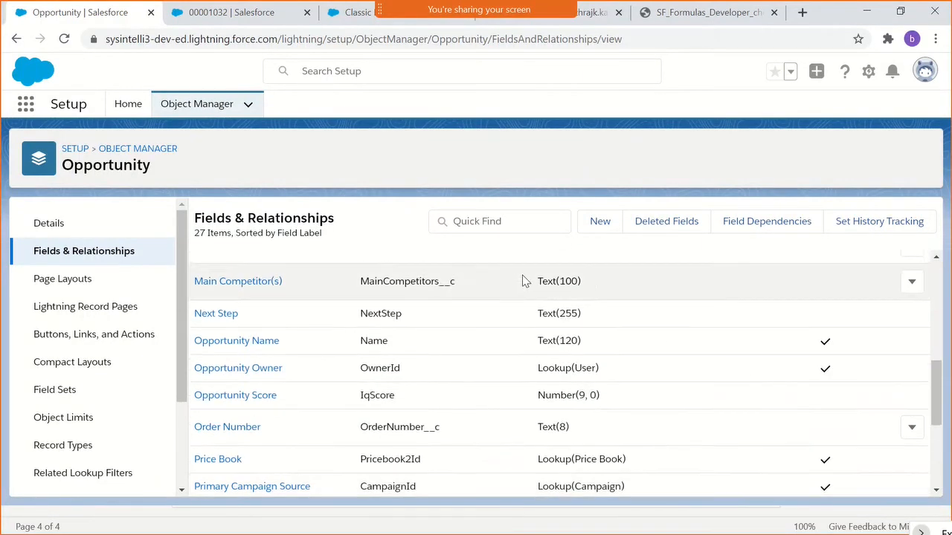
scroll(543, 298, "down", 3)
scroll(565, 465, "up", 1)
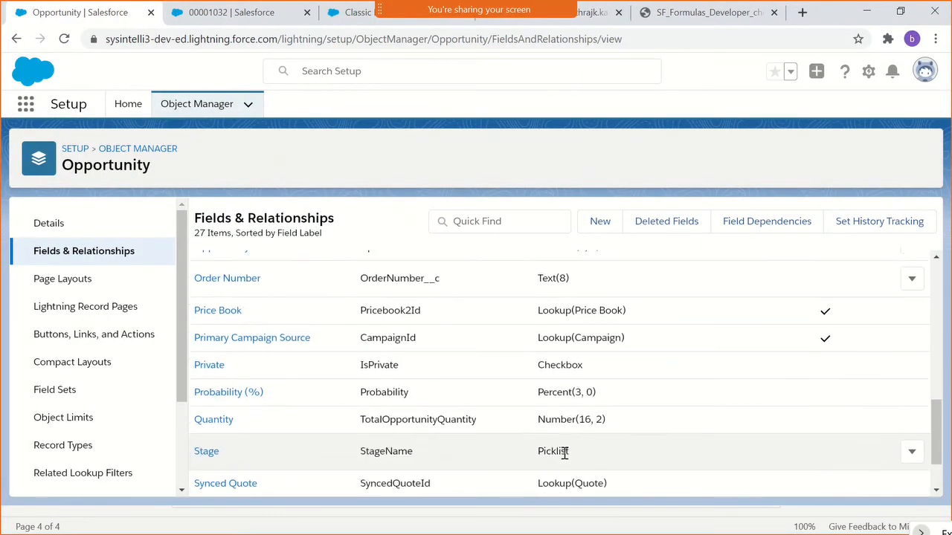
scroll(565, 454, "up", 2)
scroll(565, 451, "up", 2)
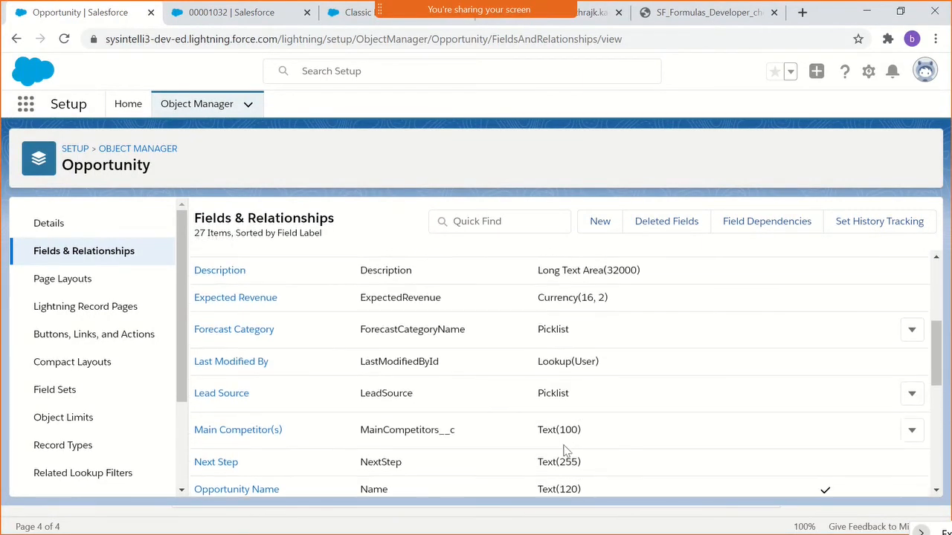
scroll(565, 450, "up", 5)
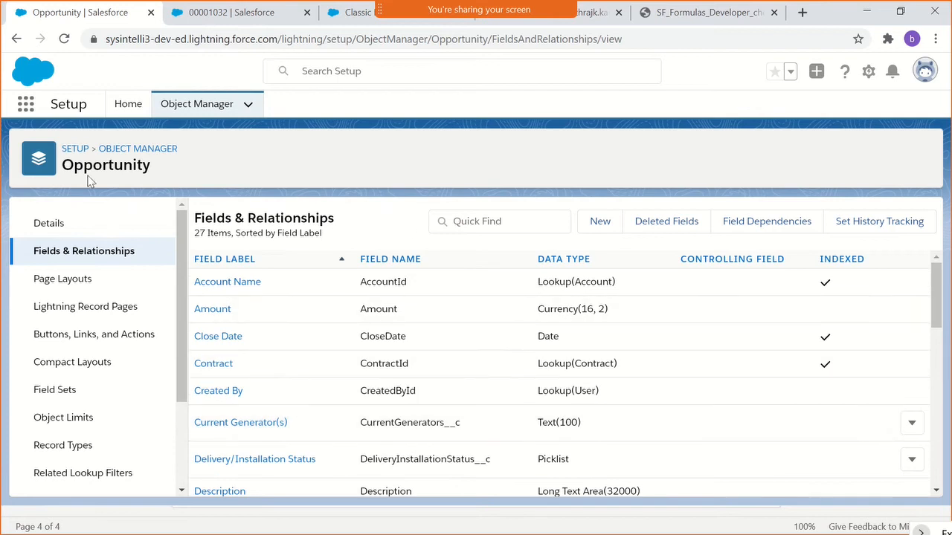
- Start a new custom field on Opportunity with the Formula data type and continue to the output type step
left_click(612, 232)
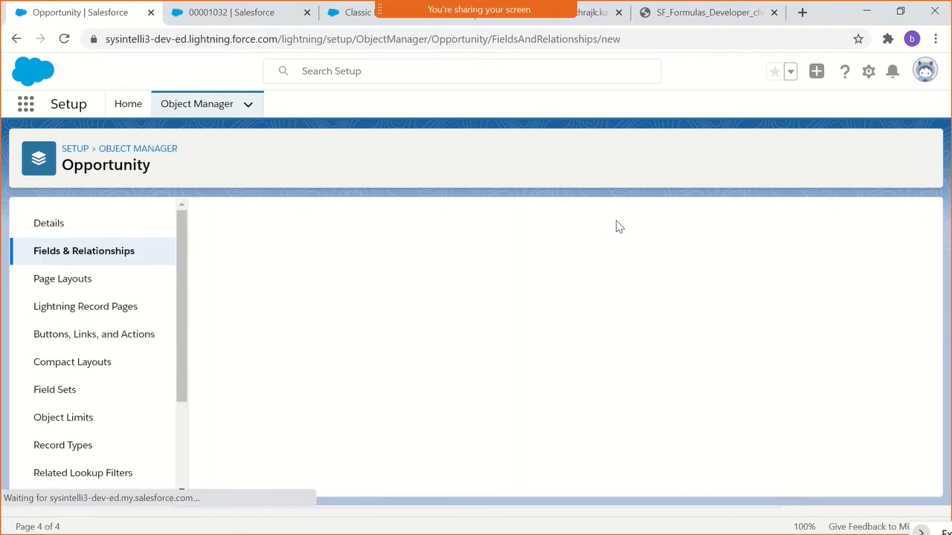
scroll(416, 342, "down", 2)
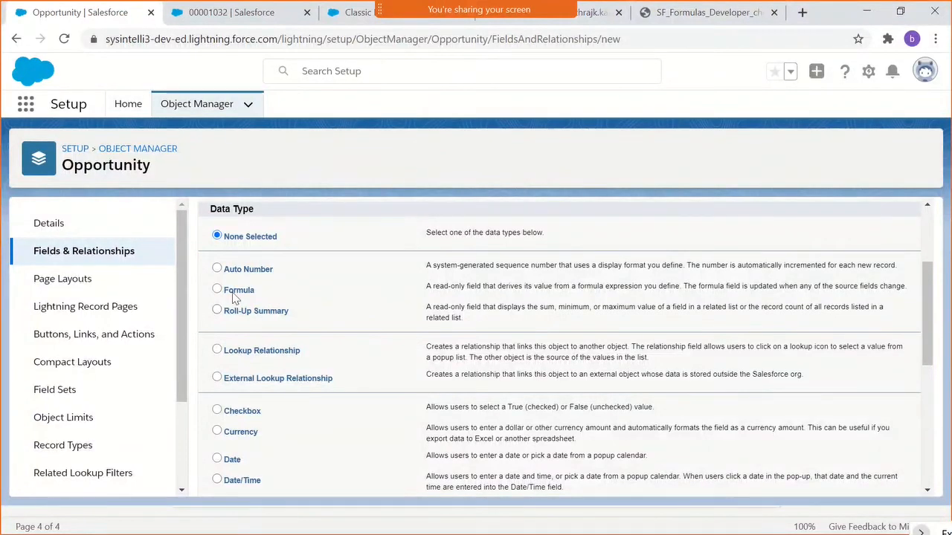
left_click(235, 294)
scroll(744, 316, "up", 2)
left_click(868, 298)
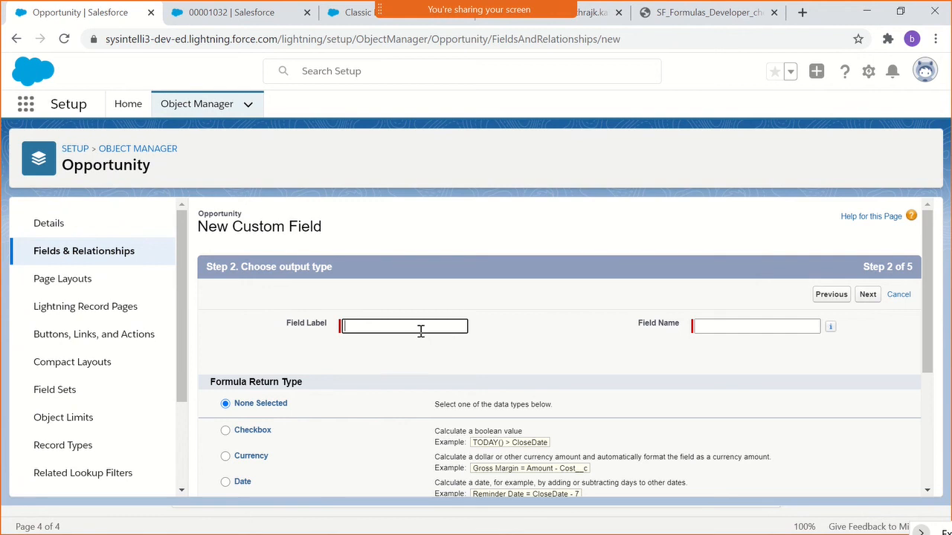
- Label the formula field Copy Account Name and let its field name fill in as Copy_Account_Name
scroll(420, 331, "down", 1)
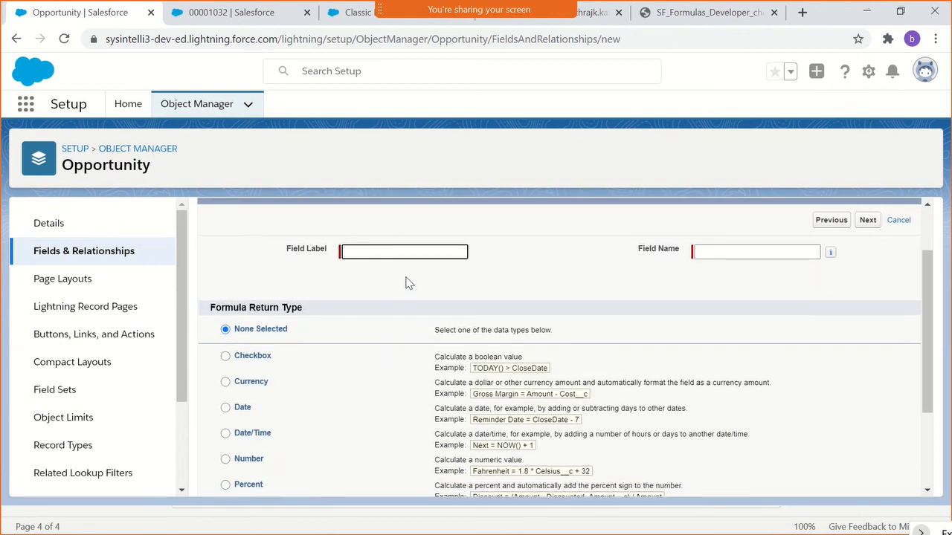
type("Copy Account Name")
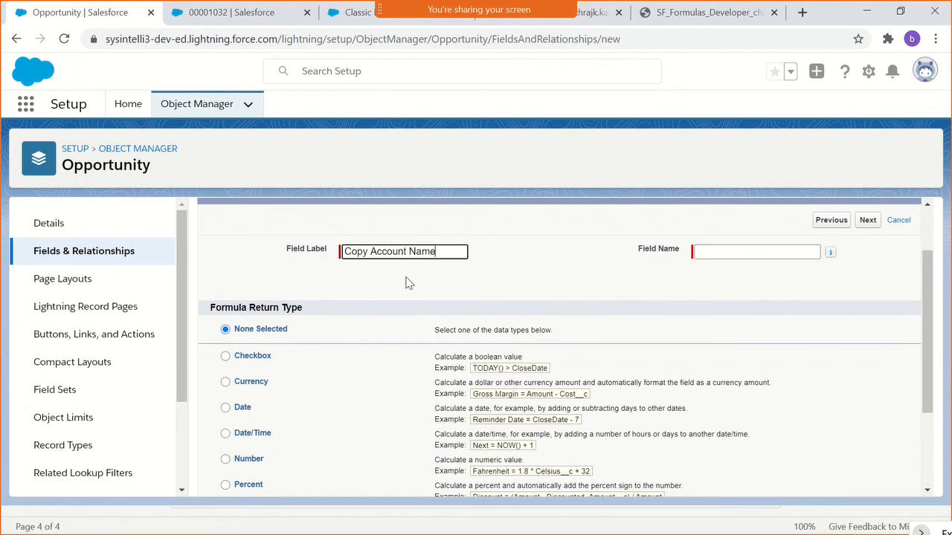
left_click(470, 273)
- Examine the formula return types from Checkbox to Time along with their descriptions and example formulas
scroll(505, 298, "down", 1)
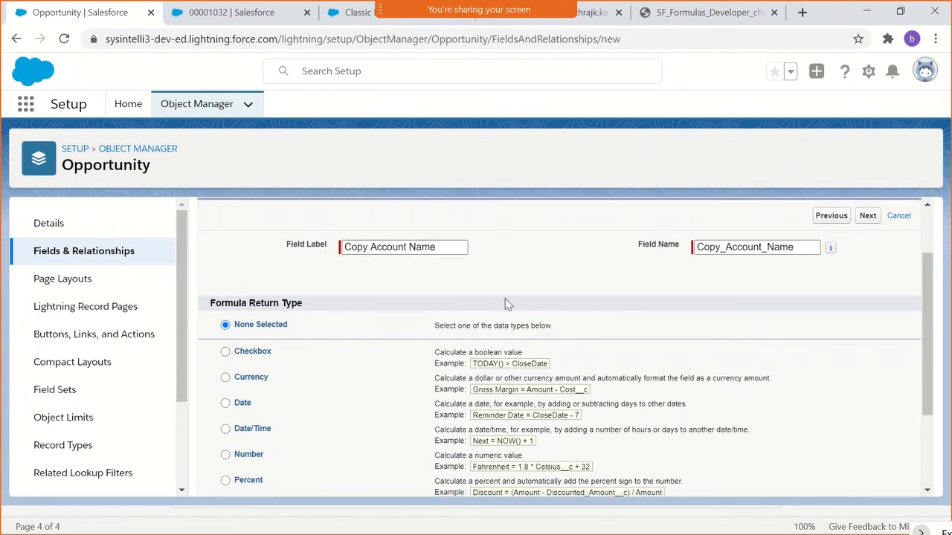
scroll(495, 333, "up", 1)
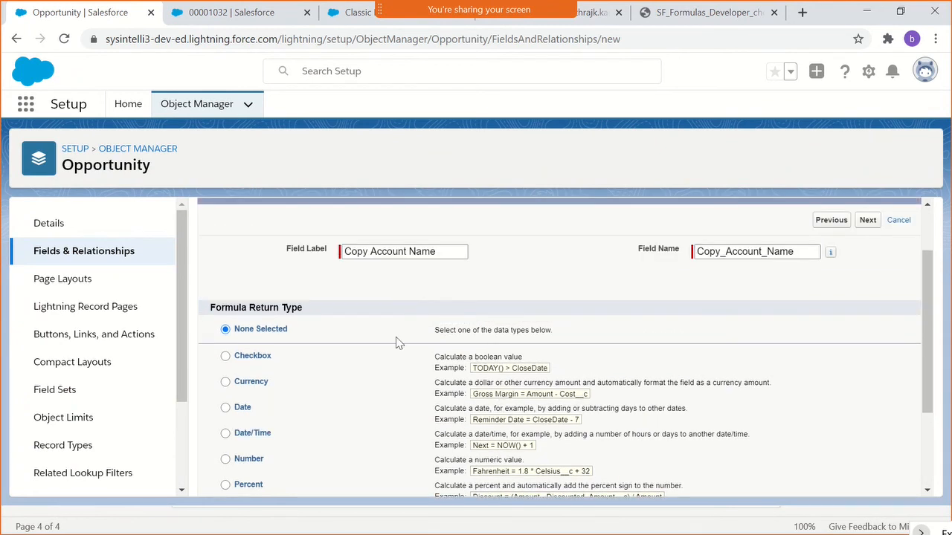
scroll(395, 387, "down", 2)
scroll(268, 327, "up", 1)
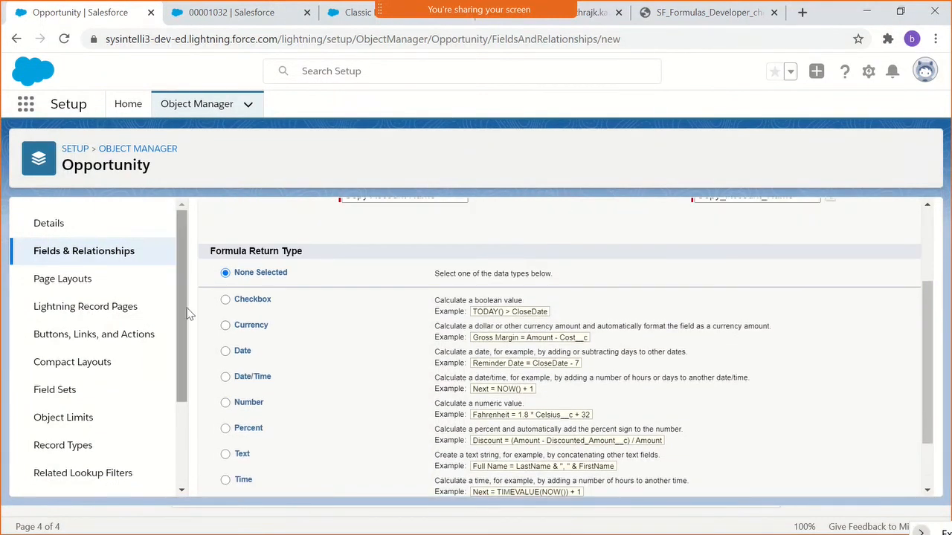
scroll(298, 315, "up", 1)
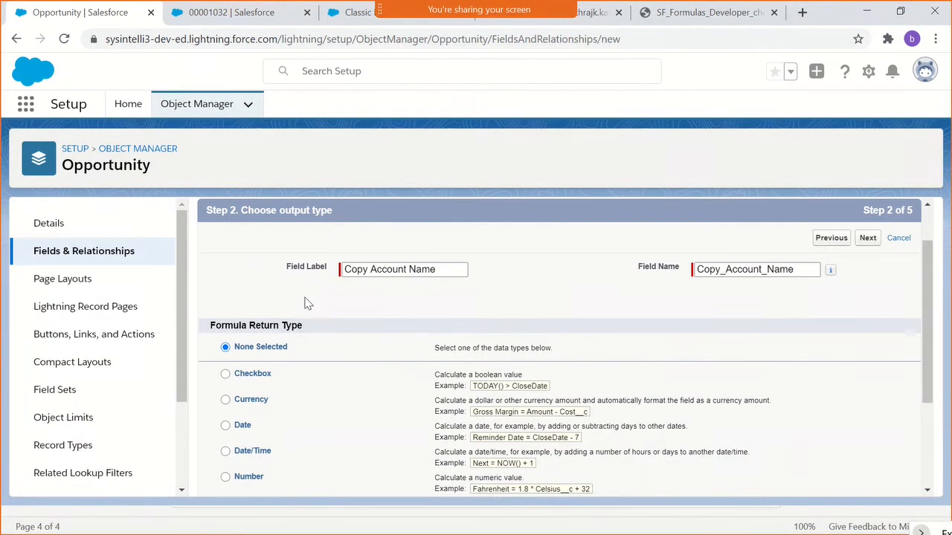
scroll(313, 302, "down", 2)
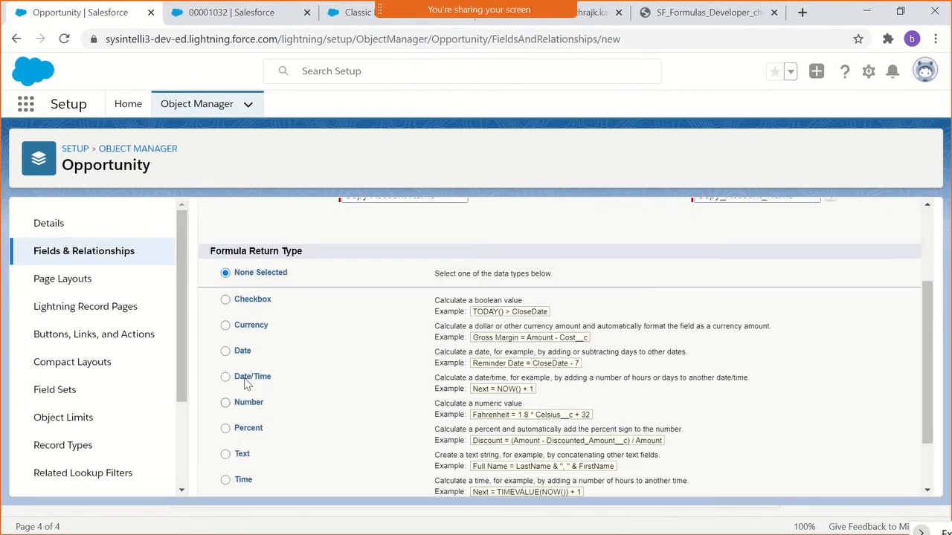
scroll(264, 446, "down", 1)
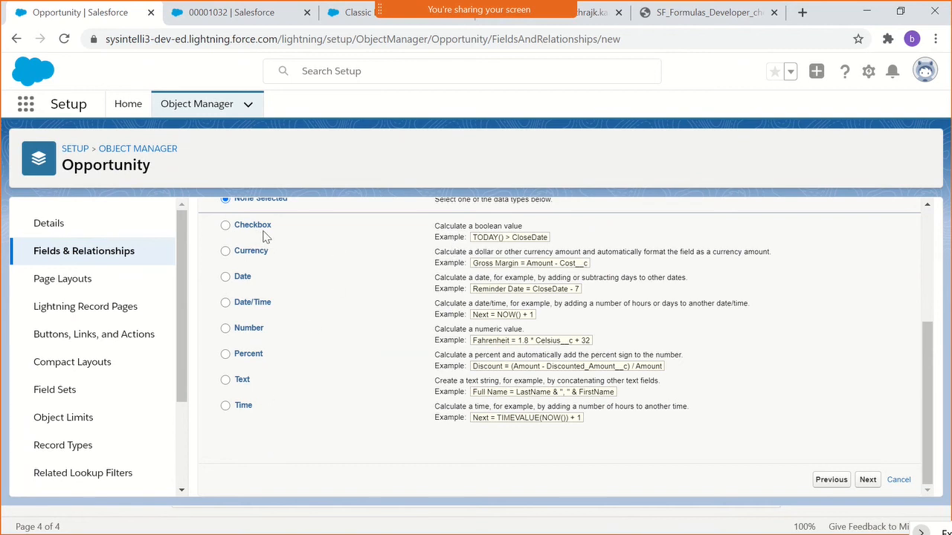
scroll(266, 237, "up", 1)
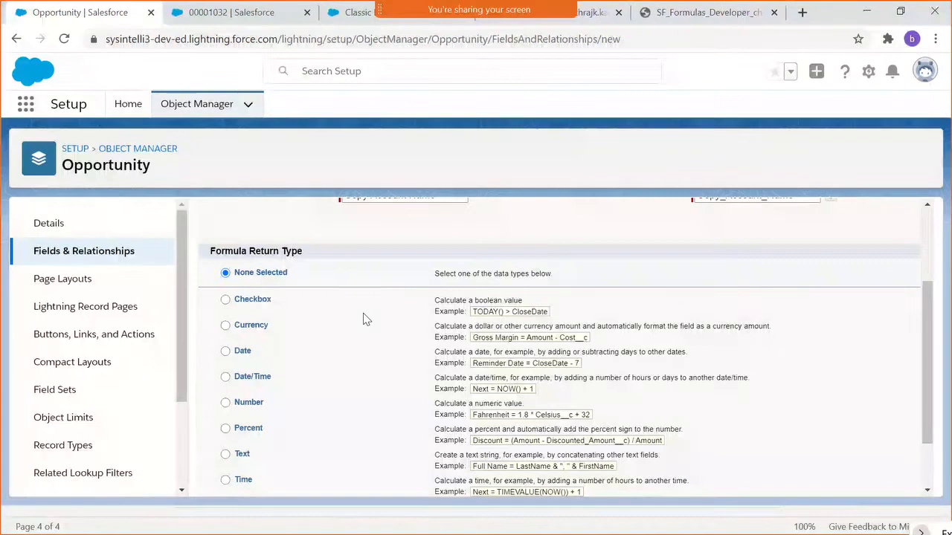
scroll(363, 318, "up", 1)
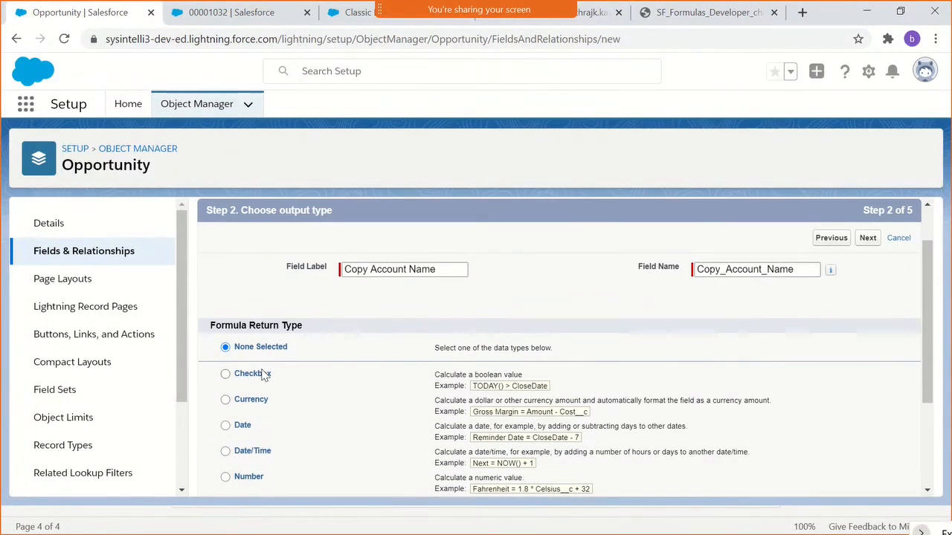
scroll(319, 411, "down", 1)
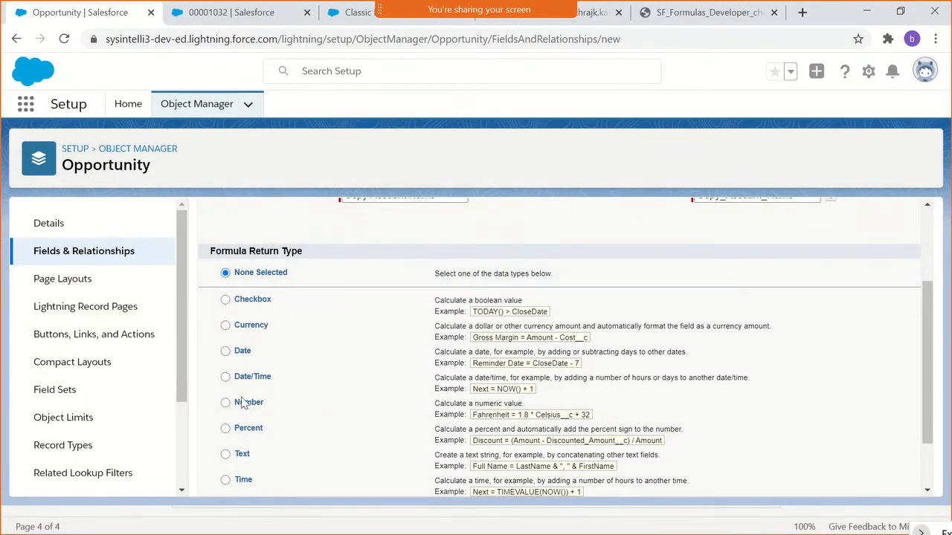
scroll(276, 431, "down", 1)
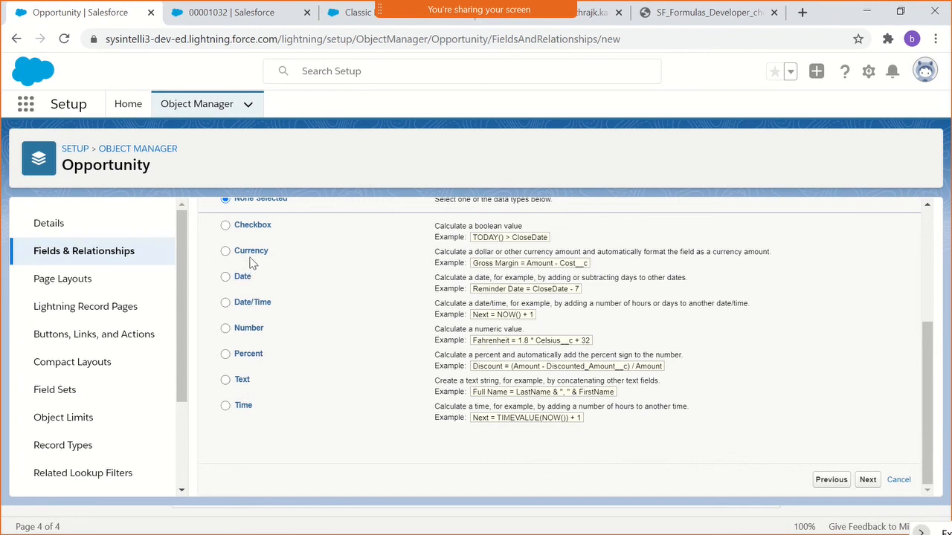
scroll(308, 262, "up", 1)
scroll(289, 266, "down", 1)
- Examine the Text return type's example formula joining LastName and FirstName, and recheck the list of return types
left_click_drag(473, 392, 545, 404)
triple_click(539, 395)
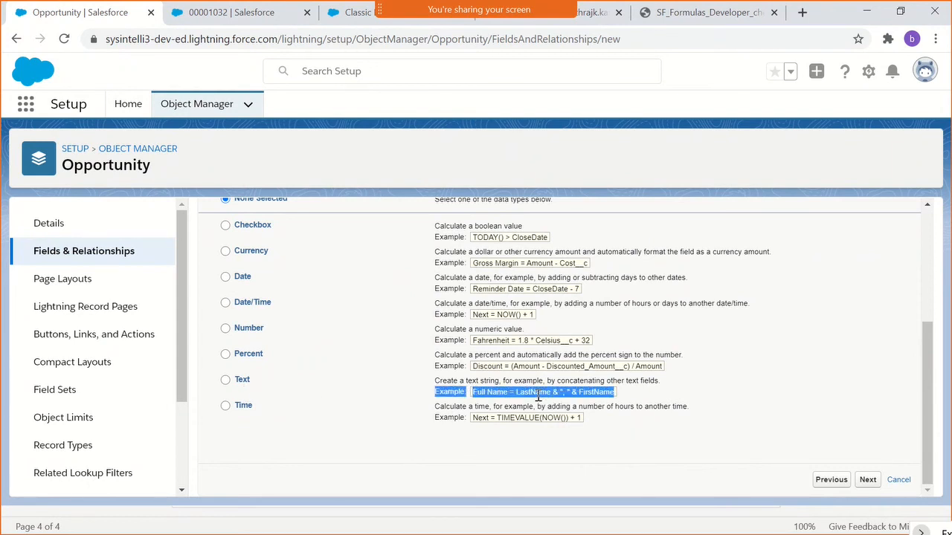
left_click(595, 392)
double_click(600, 392)
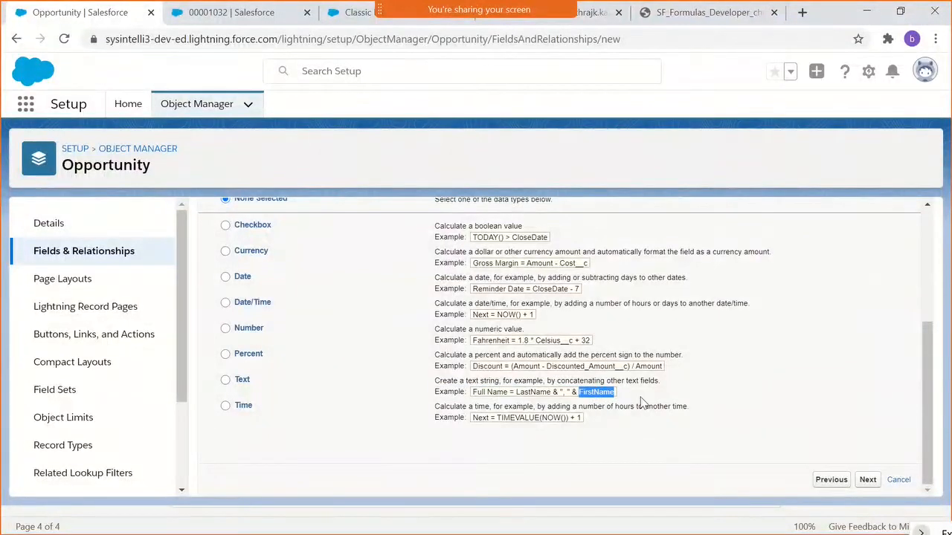
left_click(599, 402)
scroll(306, 365, "up", 3)
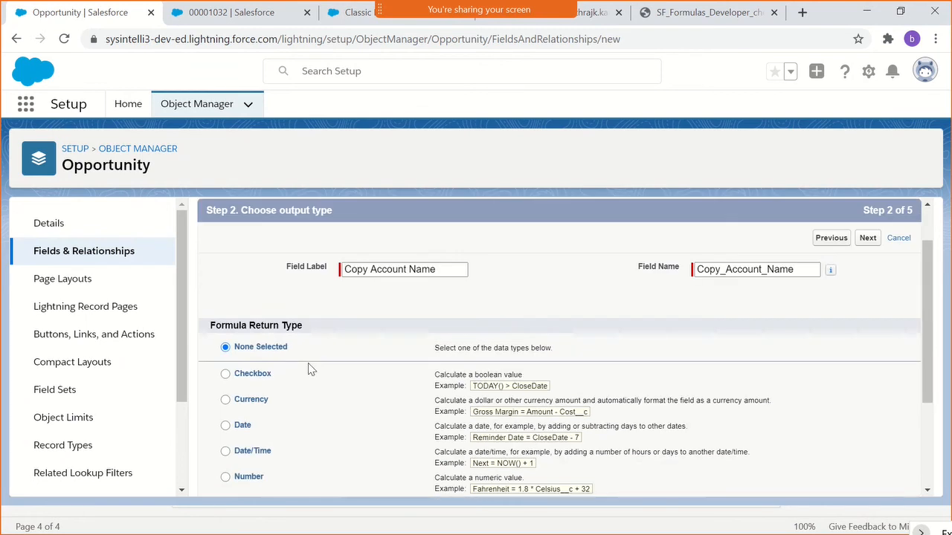
scroll(320, 421, "down", 3)
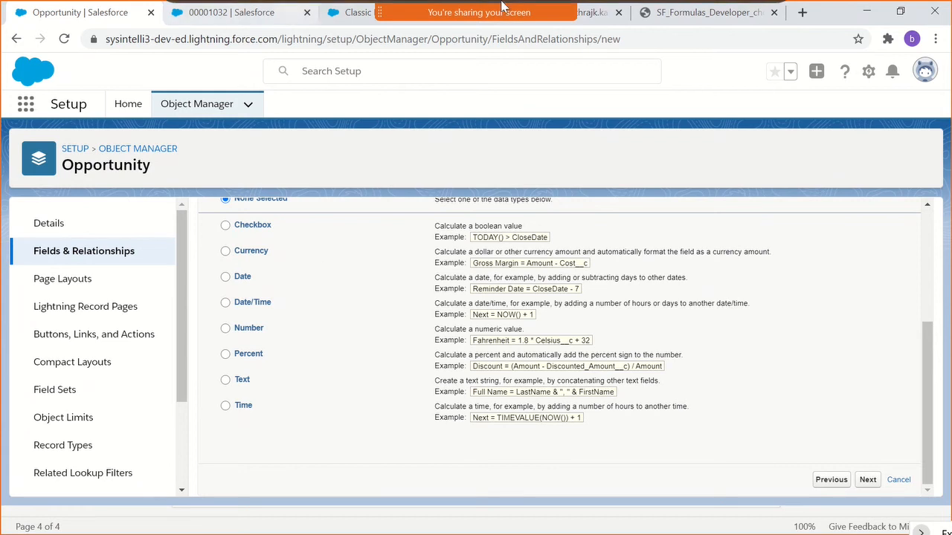
- Check the list of participants in the screen-sharing meeting and close it again
mouse_move(503, 6)
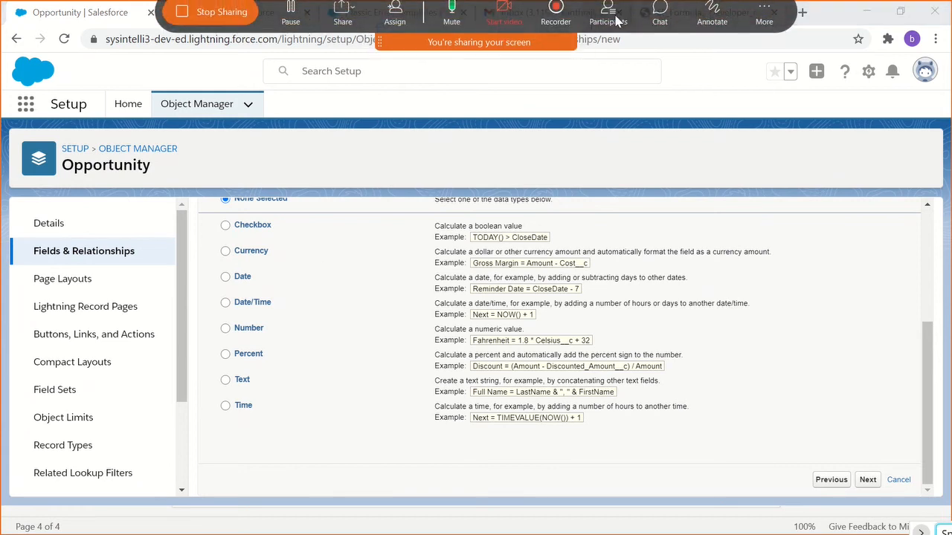
left_click(610, 21)
scroll(754, 342, "down", 1)
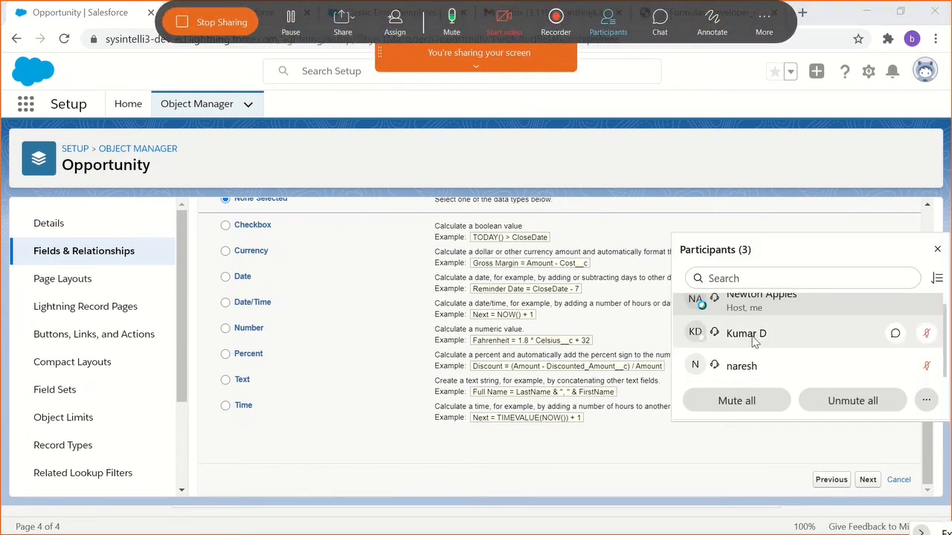
scroll(754, 342, "up", 1)
left_click(936, 249)
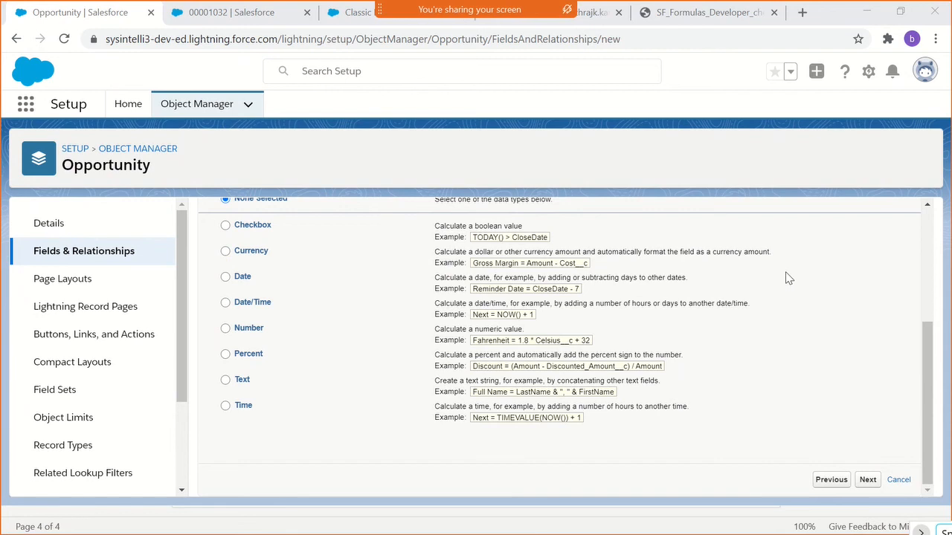
- Set the formula return type to Text and continue to the formula entry step
left_click(238, 380)
left_click(867, 480)
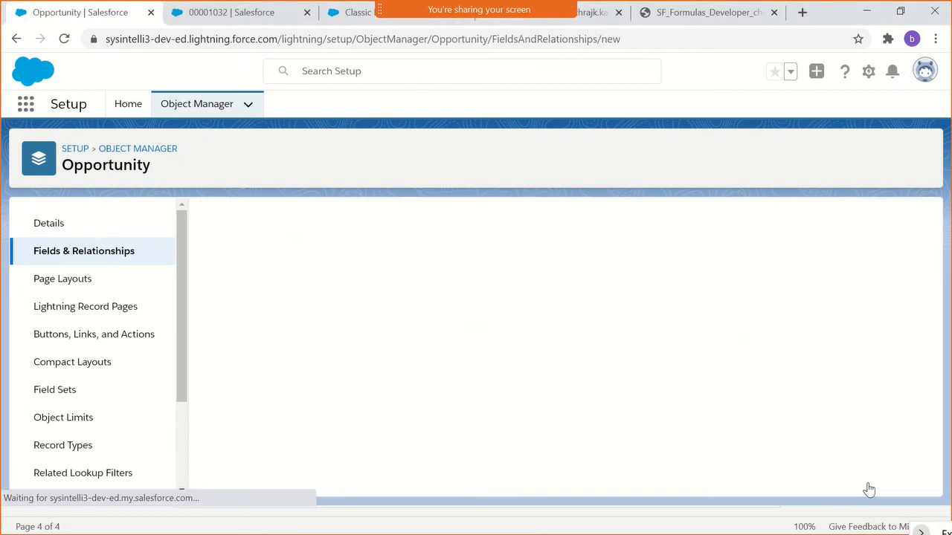
scroll(425, 385, "down", 2)
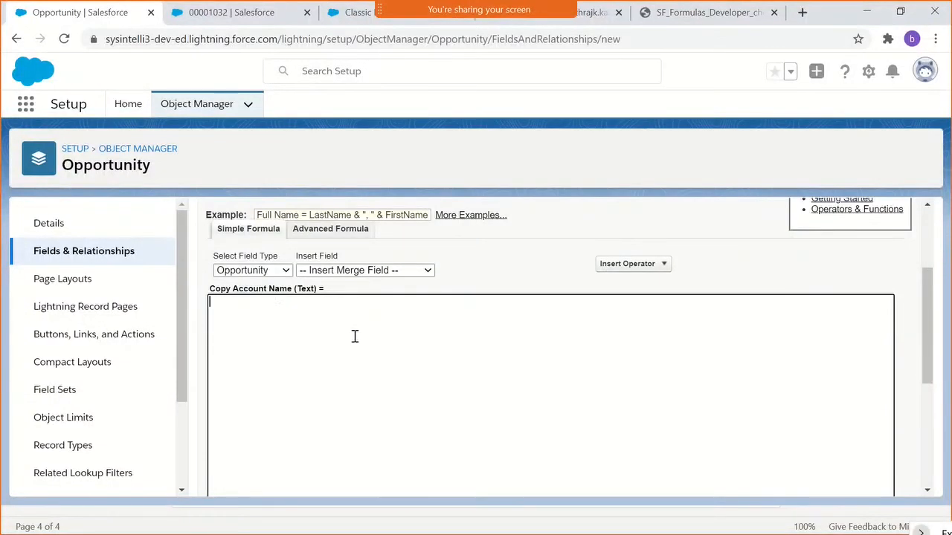
scroll(325, 300, "up", 1)
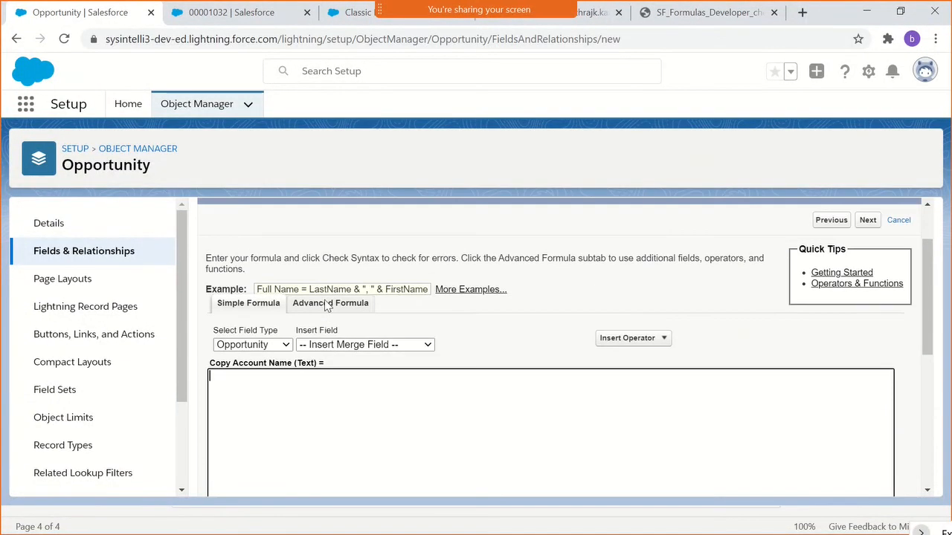
- Examine the simple formula editor's field type choices and the Opportunity merge fields offered for insertion
left_click(253, 347)
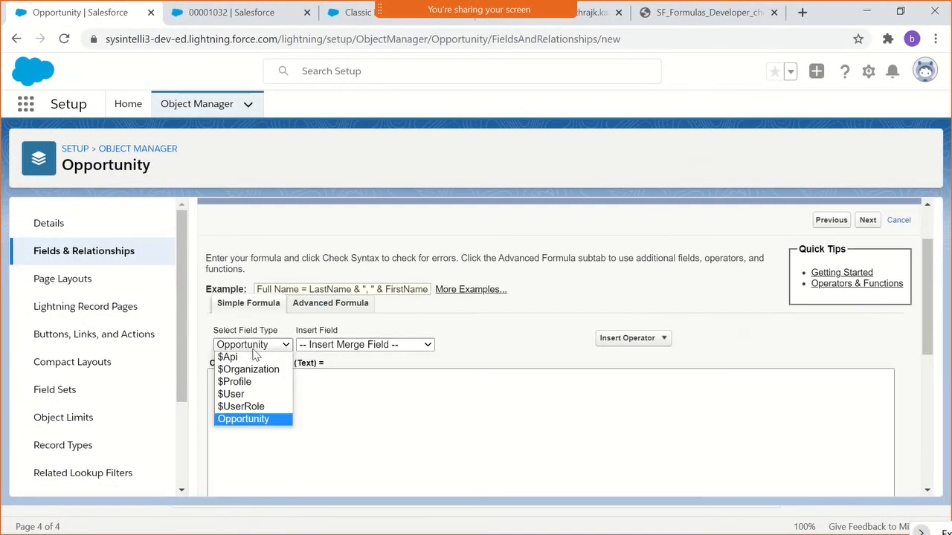
left_click(335, 345)
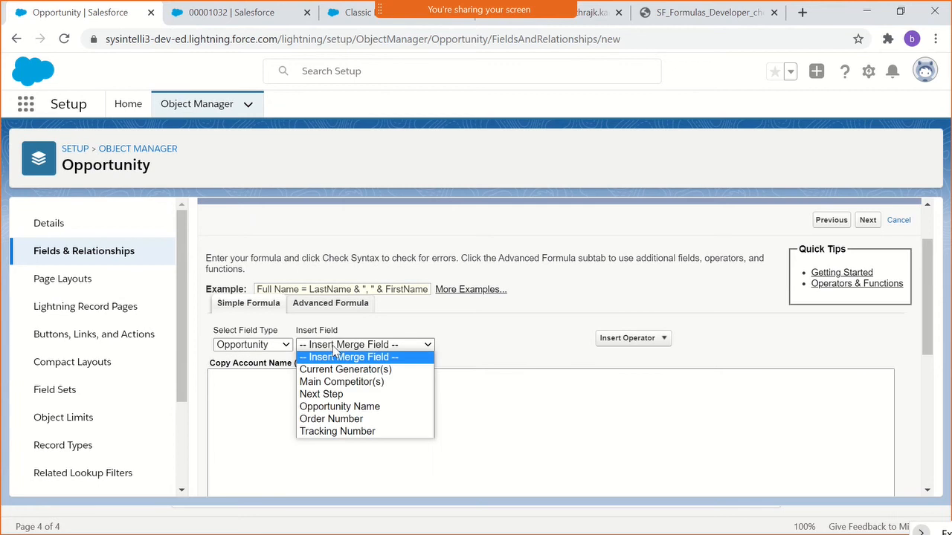
left_click(485, 332)
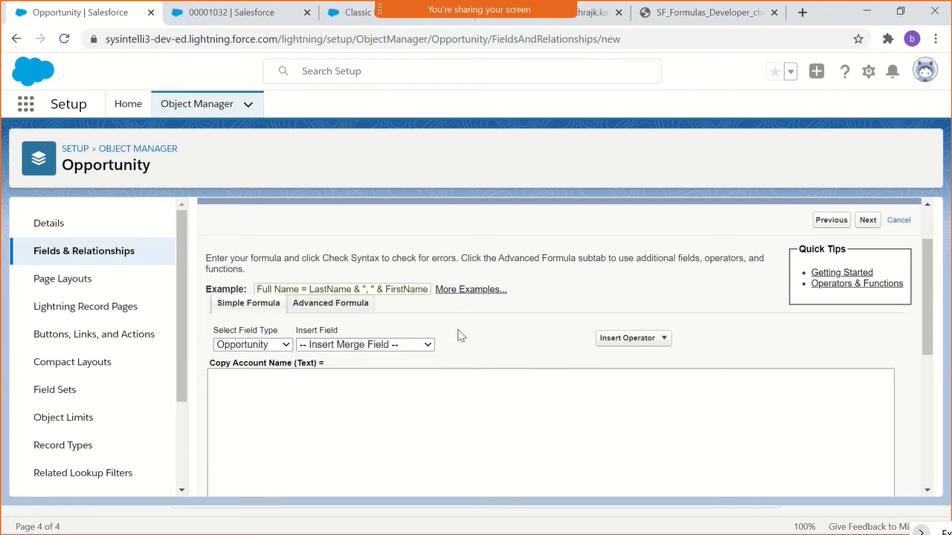
scroll(460, 335, "down", 1)
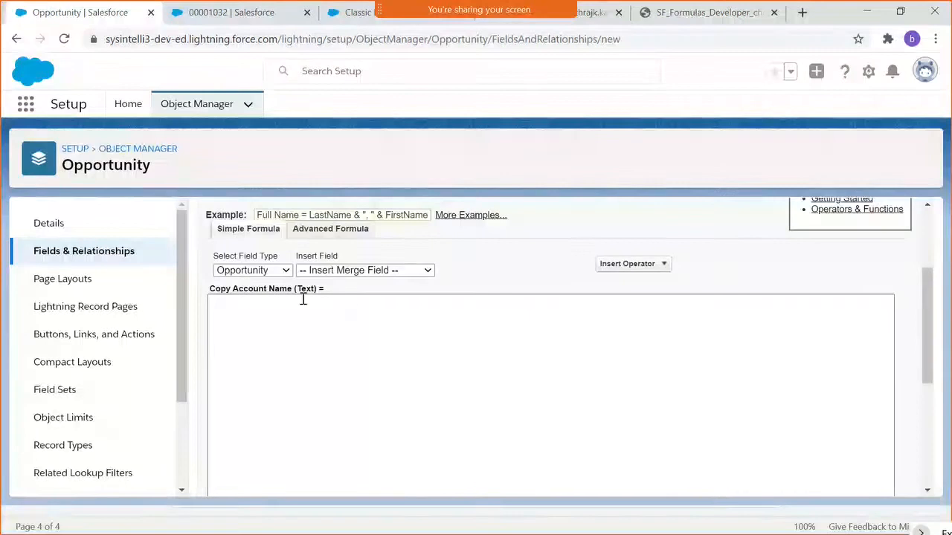
scroll(287, 297, "up", 2)
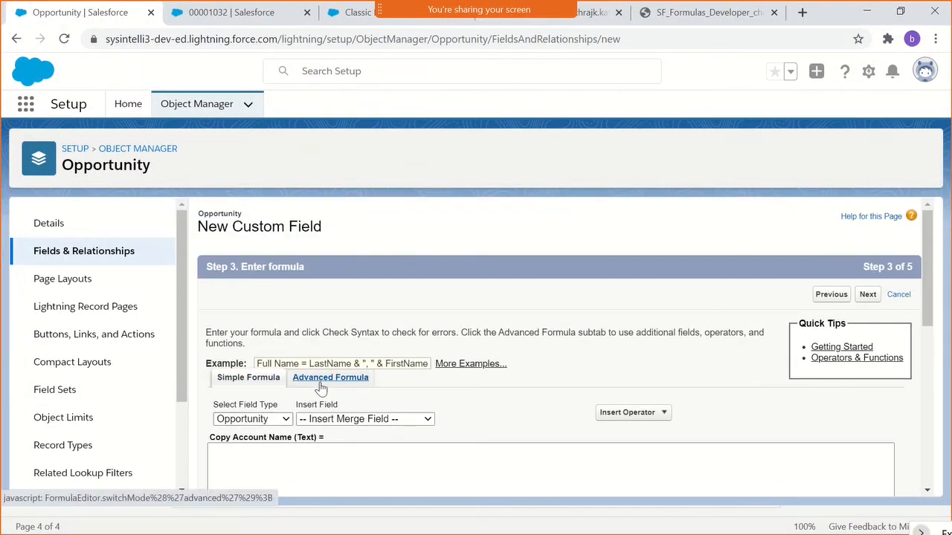
scroll(359, 327, "down", 1)
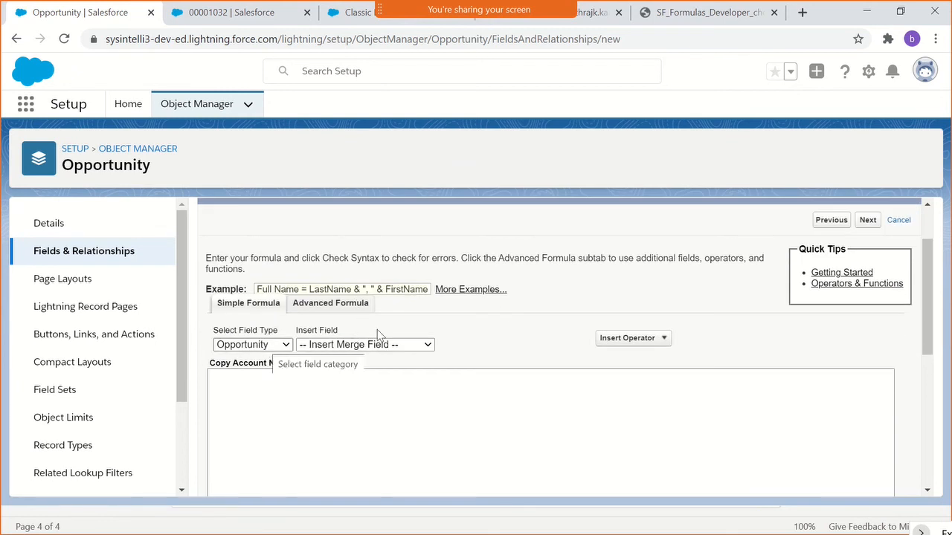
scroll(431, 327, "down", 3)
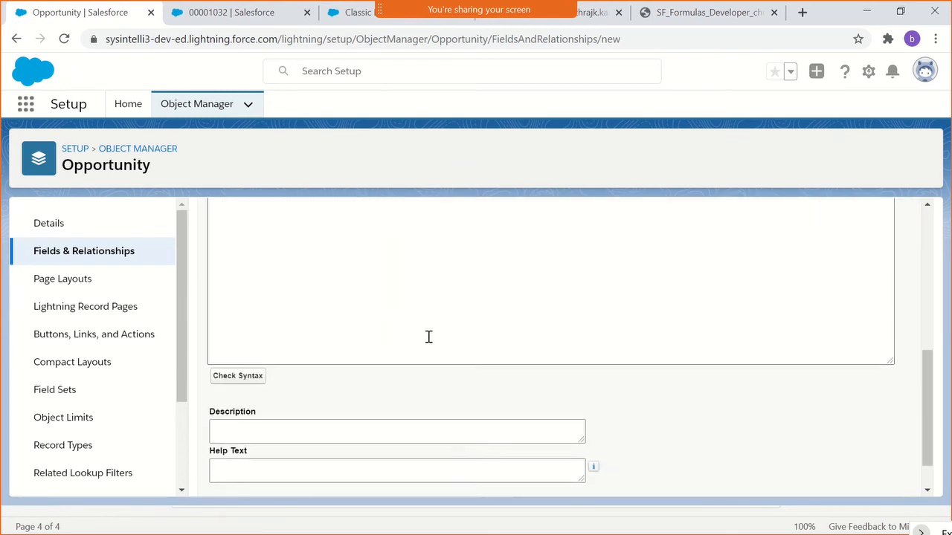
scroll(427, 335, "up", 3)
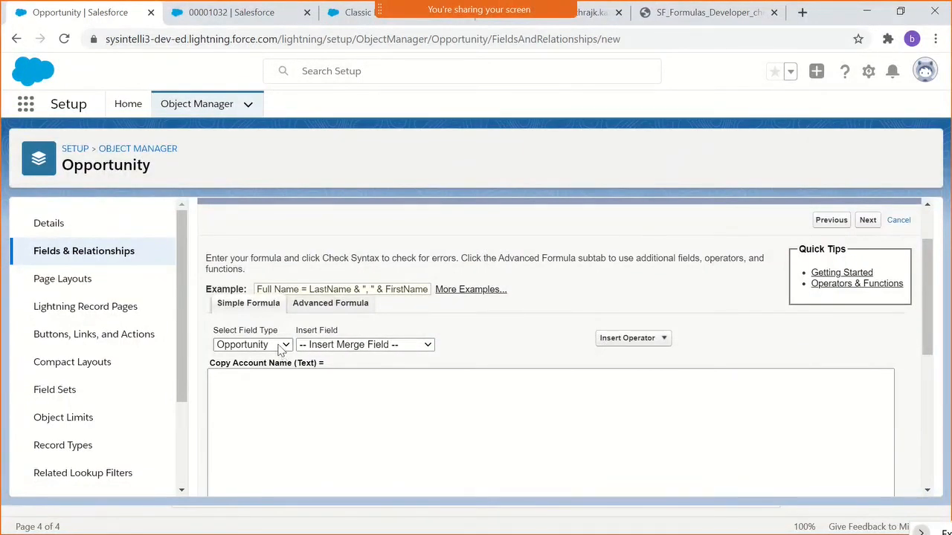
left_click(273, 345)
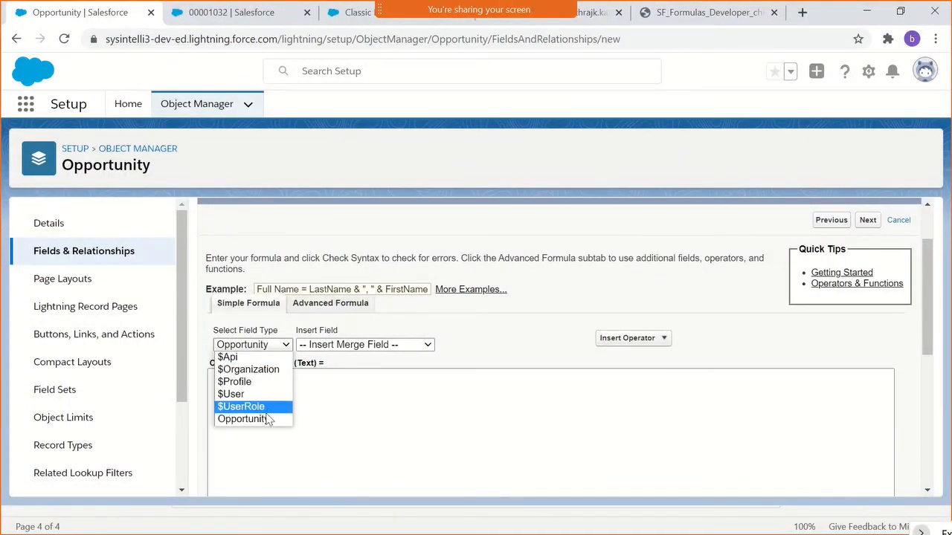
left_click(314, 363)
left_click(299, 347)
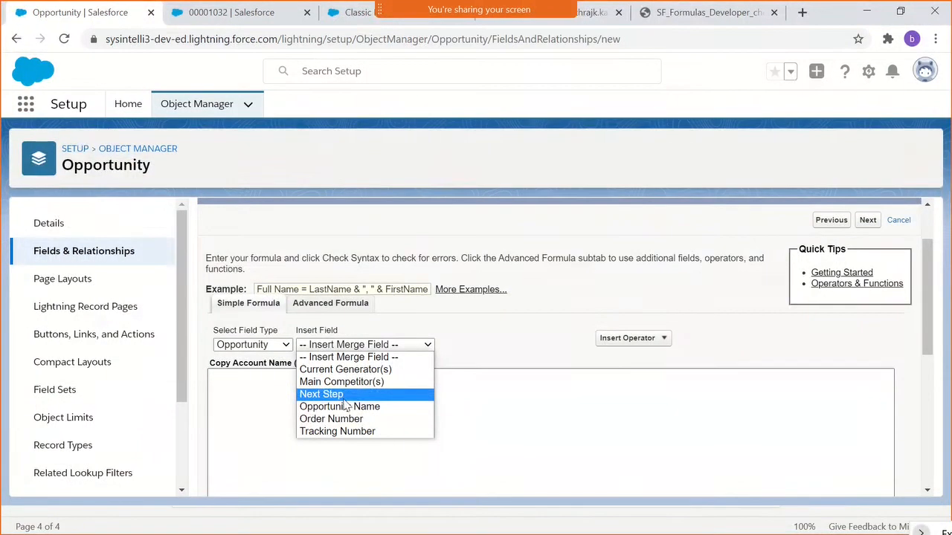
left_click(504, 343)
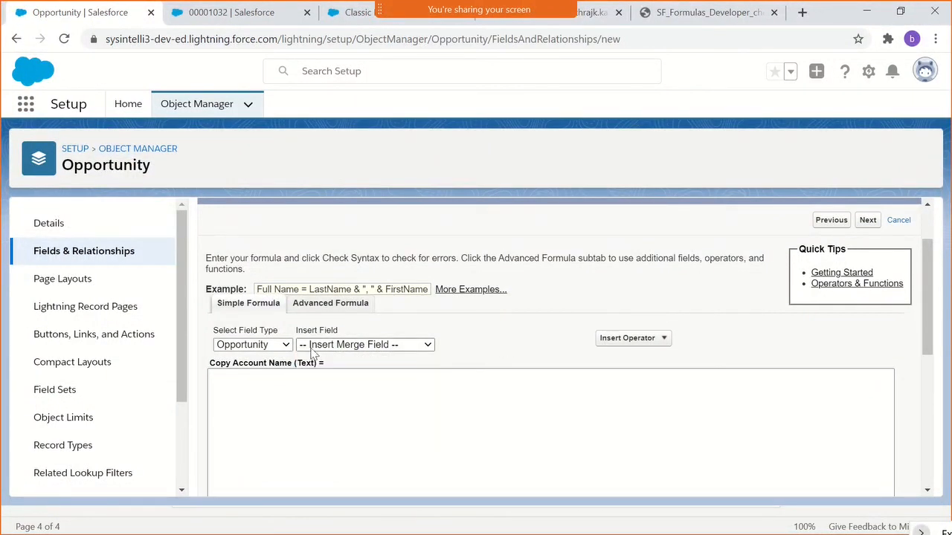
scroll(256, 361, "up", 1)
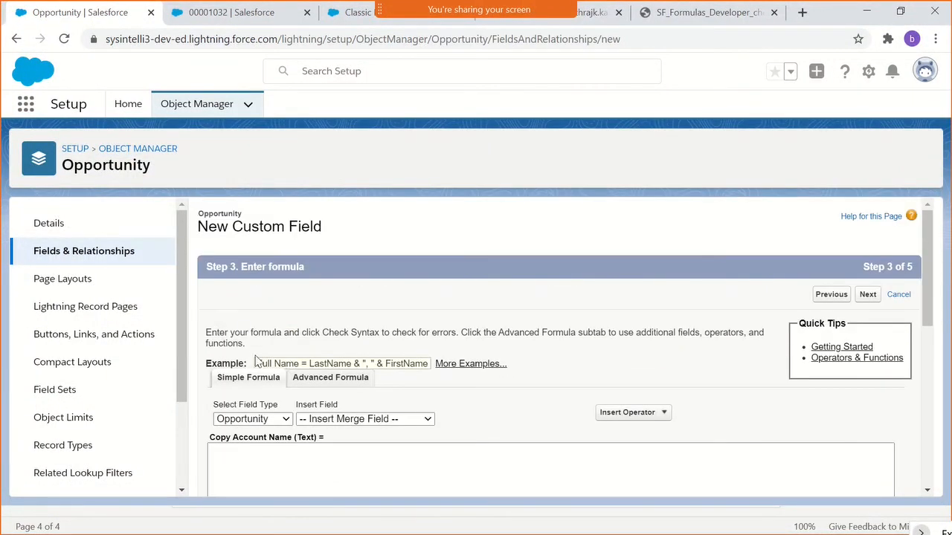
- Switch to the advanced formula editor and view its function categories
left_click(358, 386)
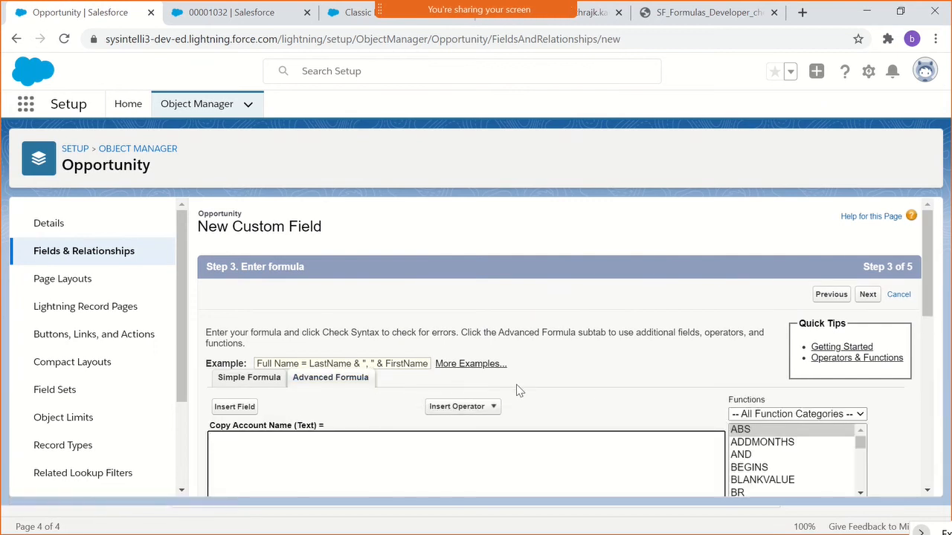
scroll(420, 395, "down", 1)
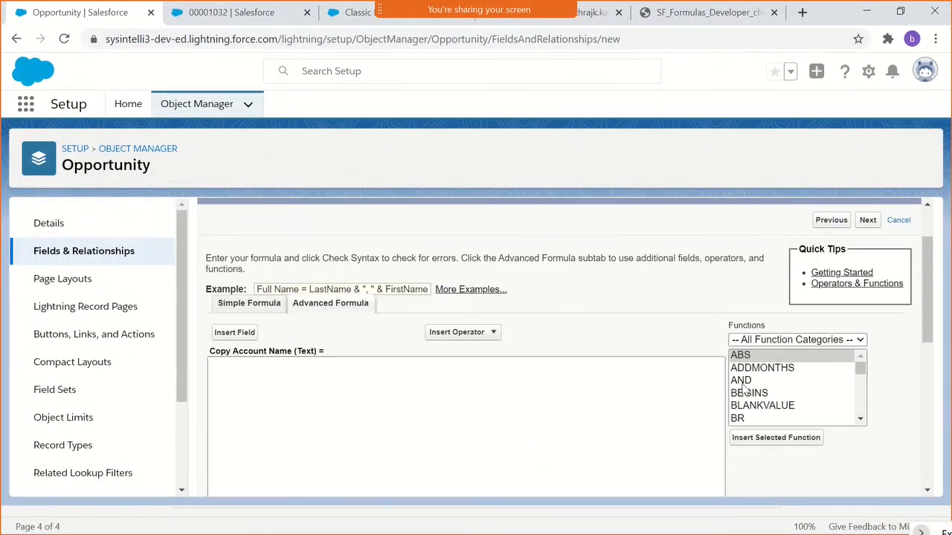
left_click(764, 341)
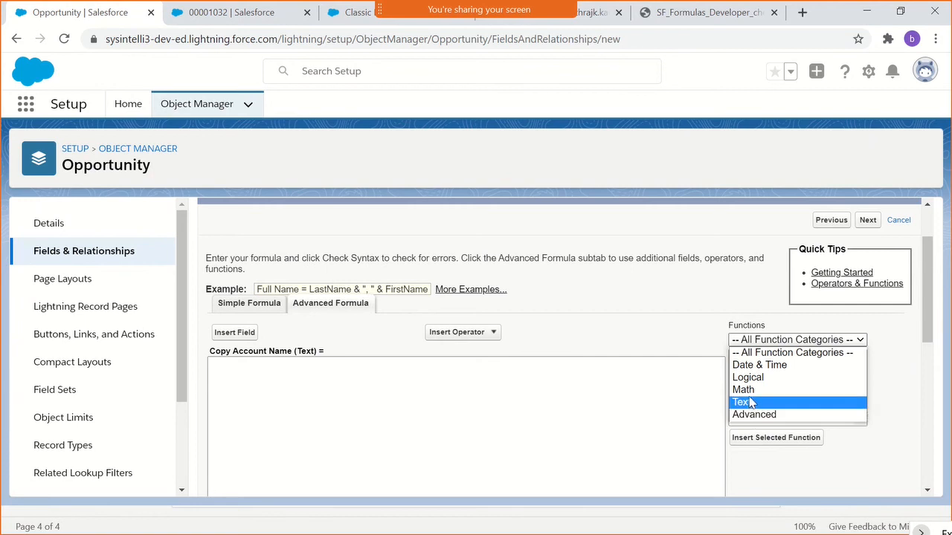
- Consult the Formulas Cheatsheet's sections on logical, math and text operators and on date and time functions
left_click(673, 14)
scroll(623, 179, "up", 10)
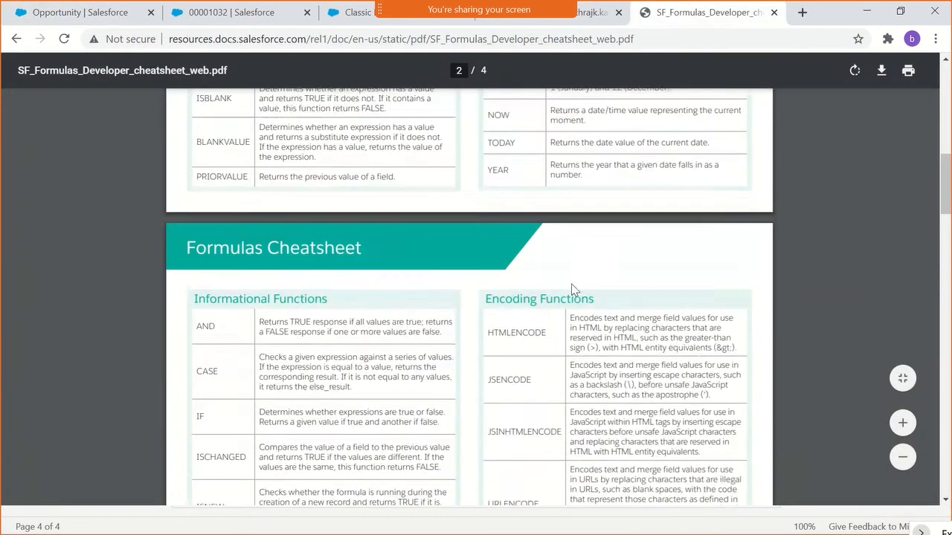
scroll(390, 322, "up", 10)
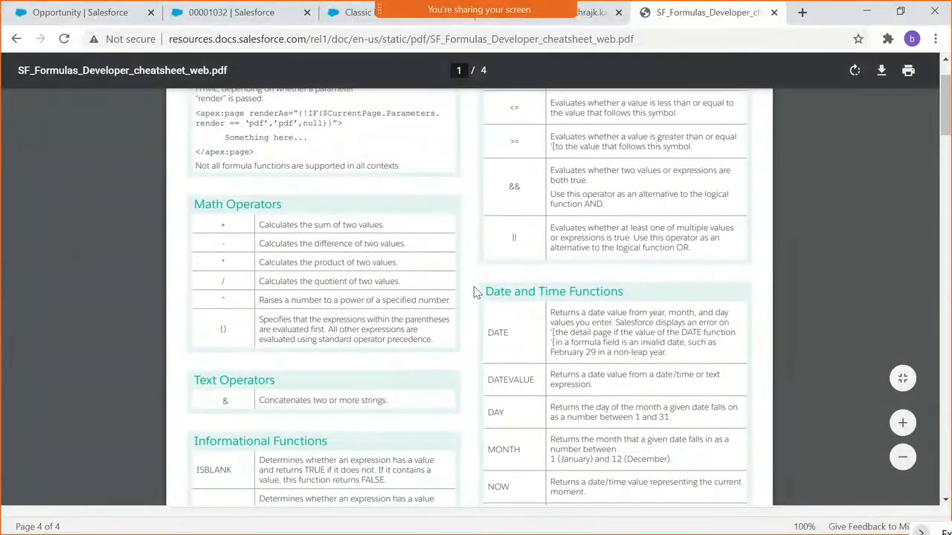
left_click_drag(512, 191, 611, 211)
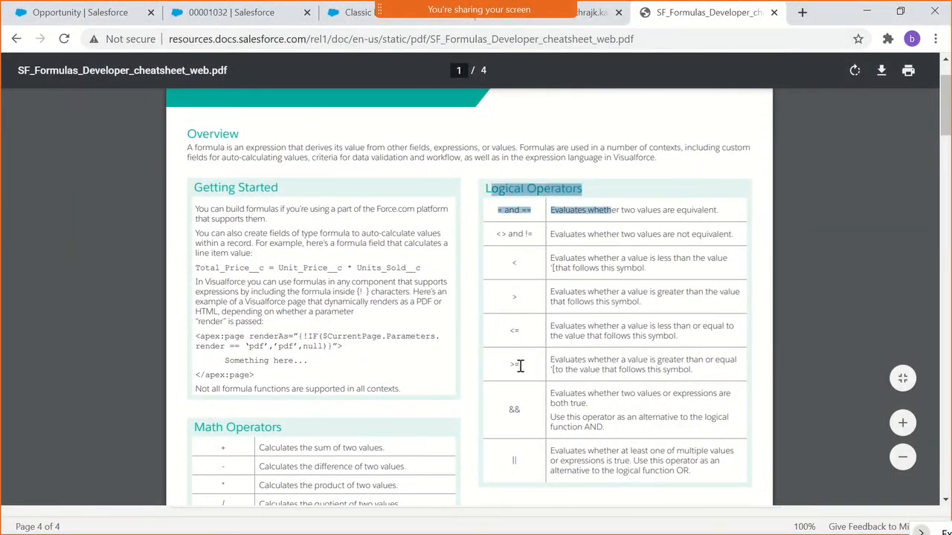
scroll(516, 365, "down", 2)
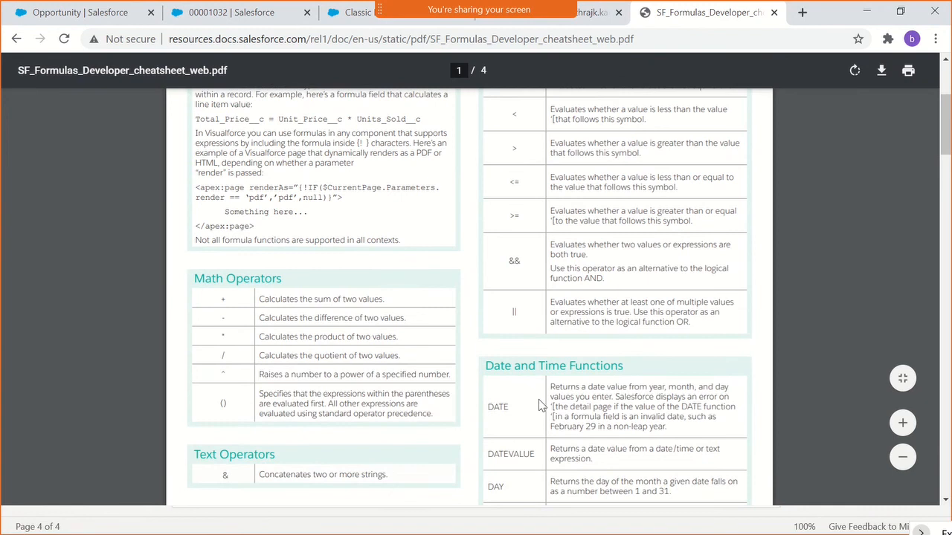
scroll(538, 399, "down", 2)
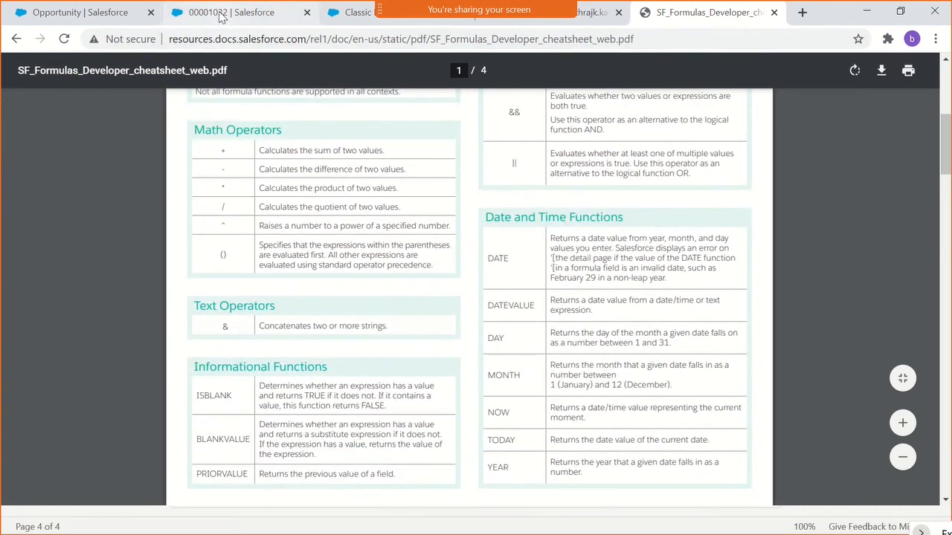
- Return to the Opportunity formula editor, filter the functions by the Text category and look through them
left_click(81, 13)
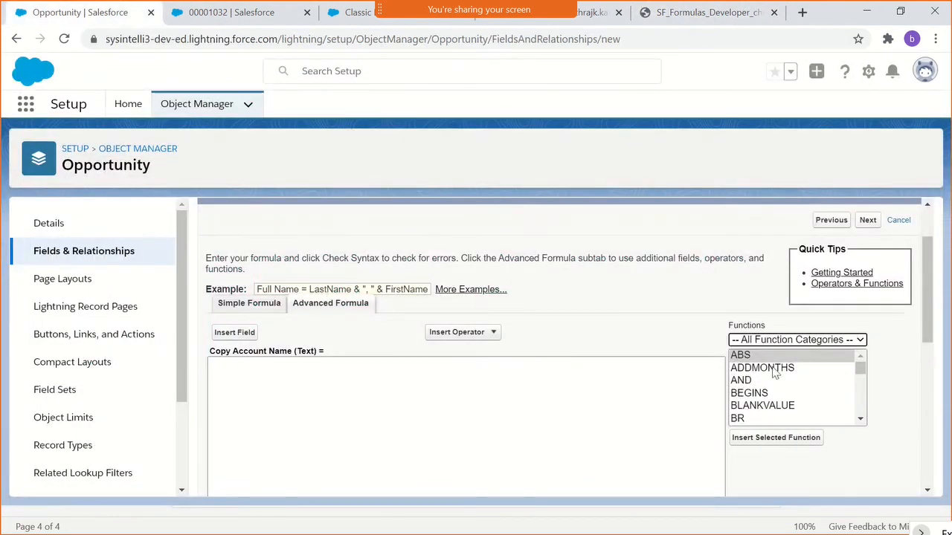
left_click(777, 342)
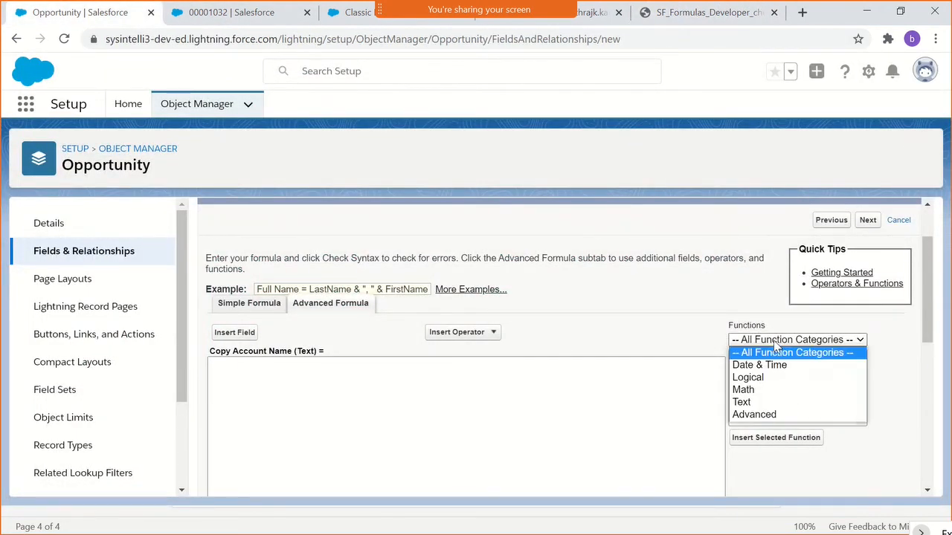
left_click(759, 405)
scroll(780, 375, "down", 2)
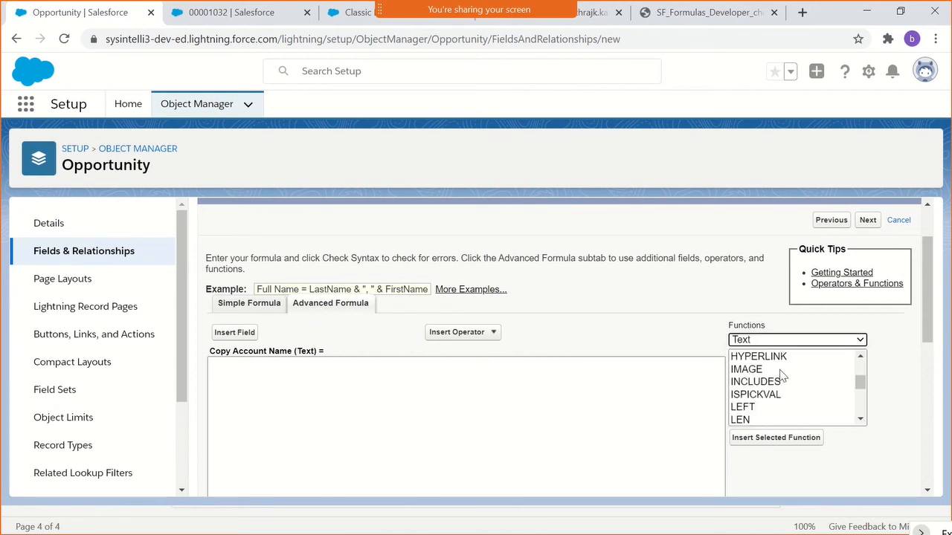
scroll(780, 376, "down", 5)
scroll(778, 389, "up", 3)
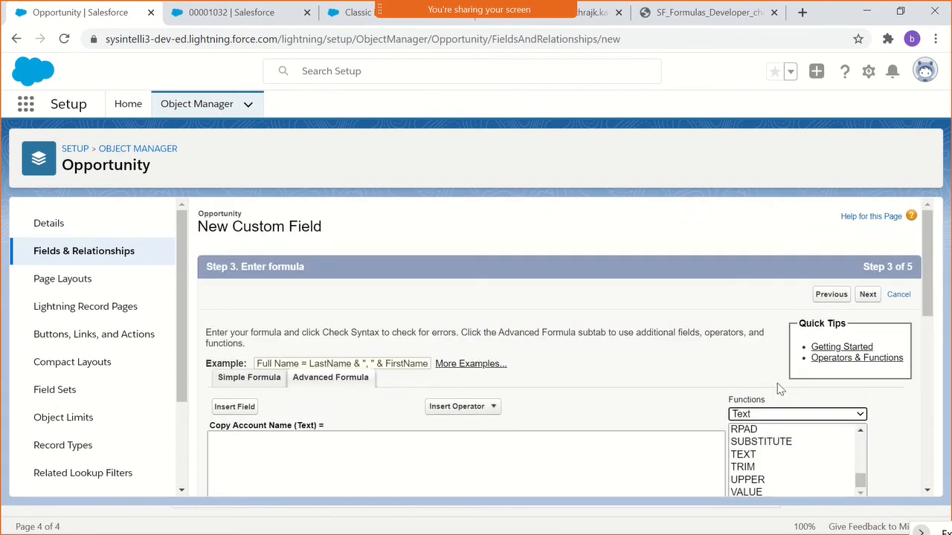
scroll(782, 400, "down", 1)
scroll(803, 414, "up", 4)
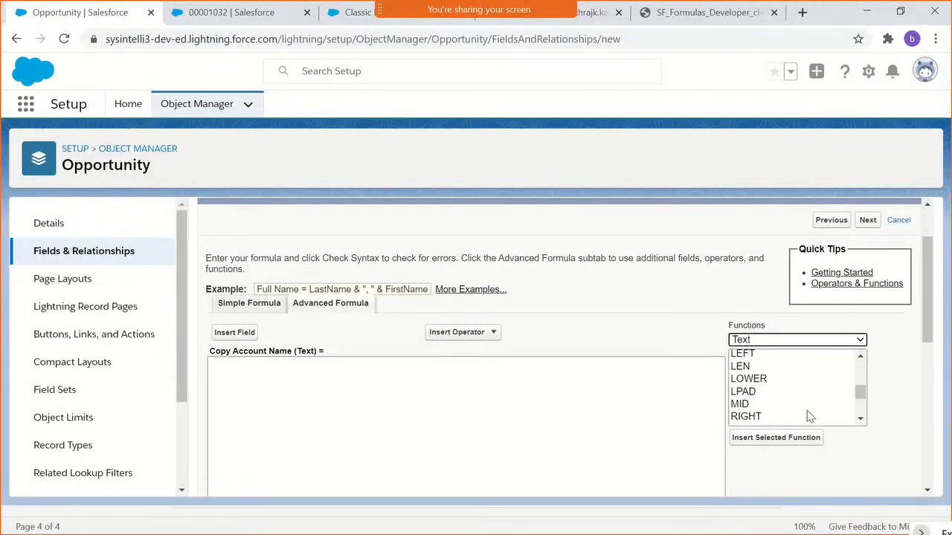
scroll(811, 417, "up", 2)
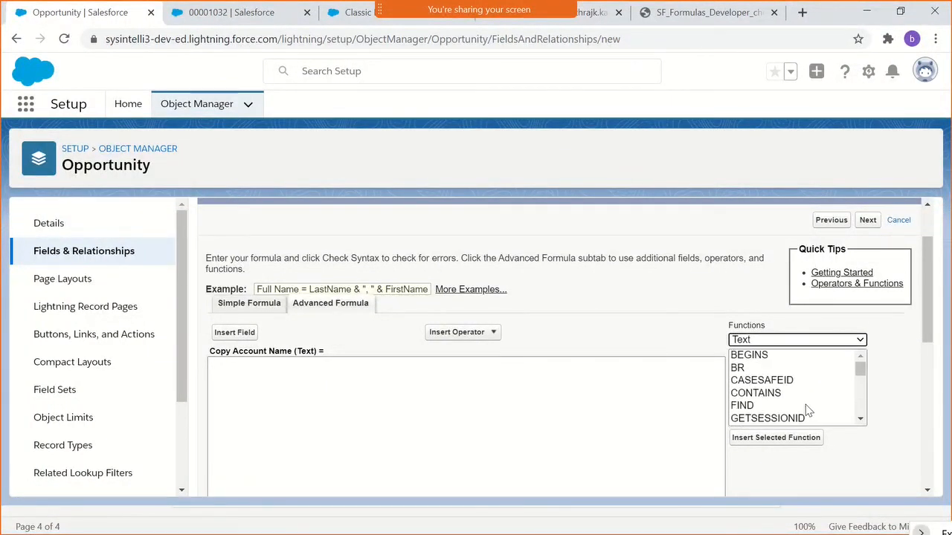
scroll(809, 411, "up", 1)
- Set the function filter back to All Function Categories and browse the full list of functions
left_click(801, 415)
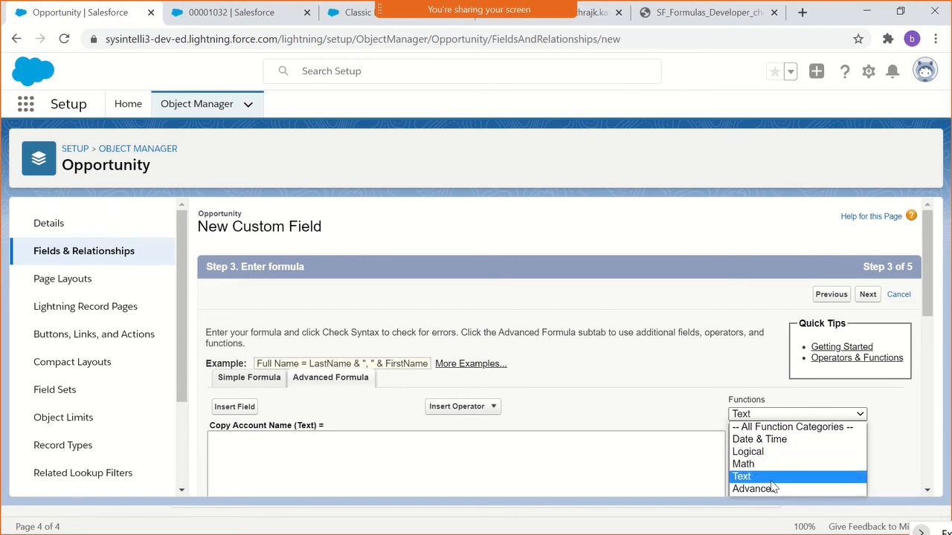
left_click(792, 427)
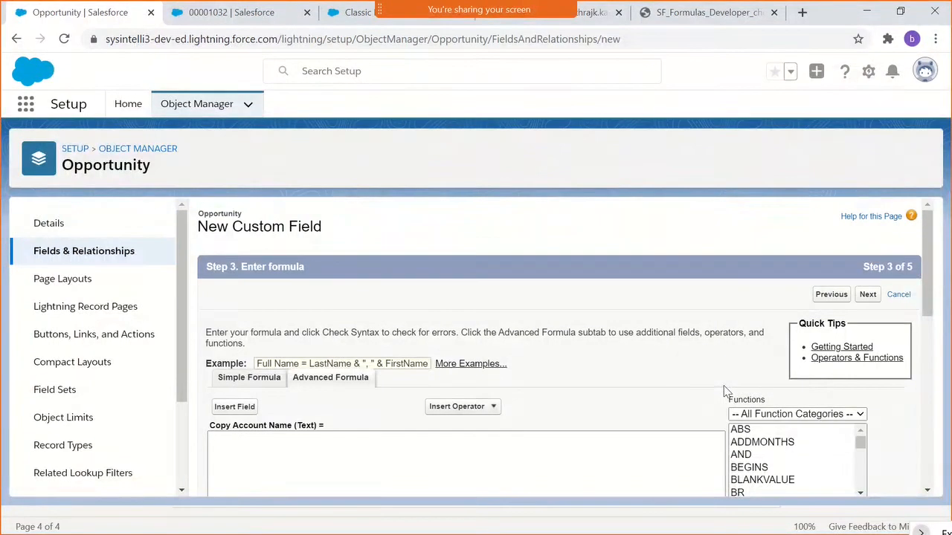
scroll(743, 401, "down", 1)
scroll(774, 407, "down", 4)
scroll(775, 407, "down", 5)
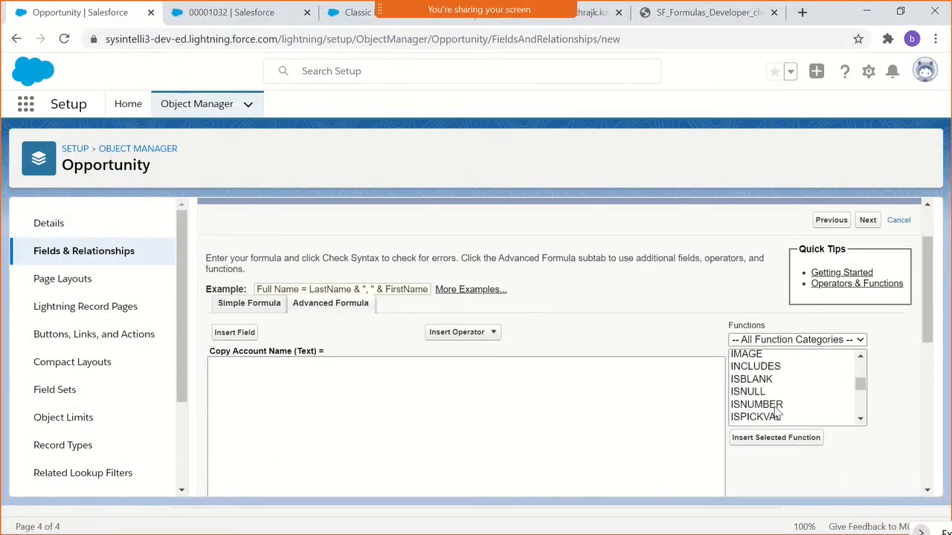
- Browse the function list and examine the descriptions of functions such as NOT, ISBLANK, ISPICKVAL, LEFT and IMAGE
left_click(773, 377)
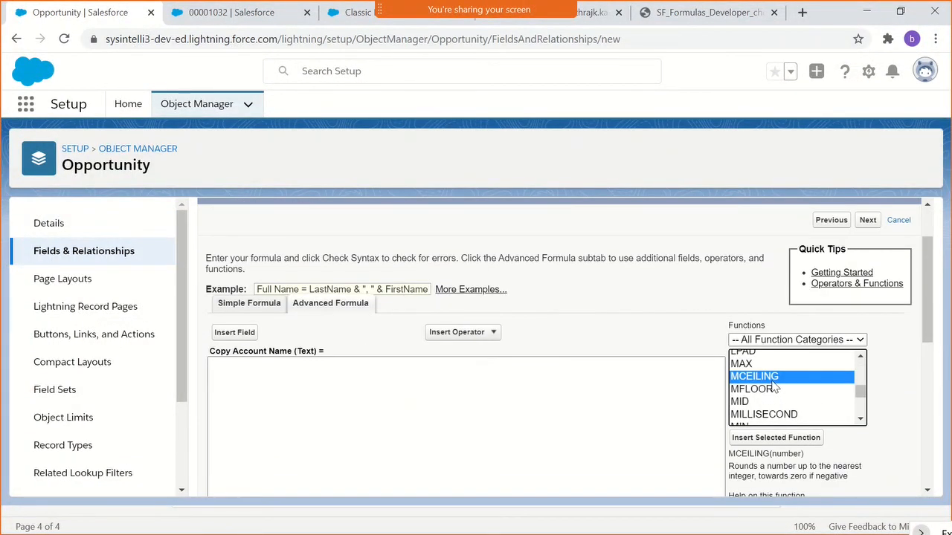
key("n")
key("n")
key("n")
key("n")
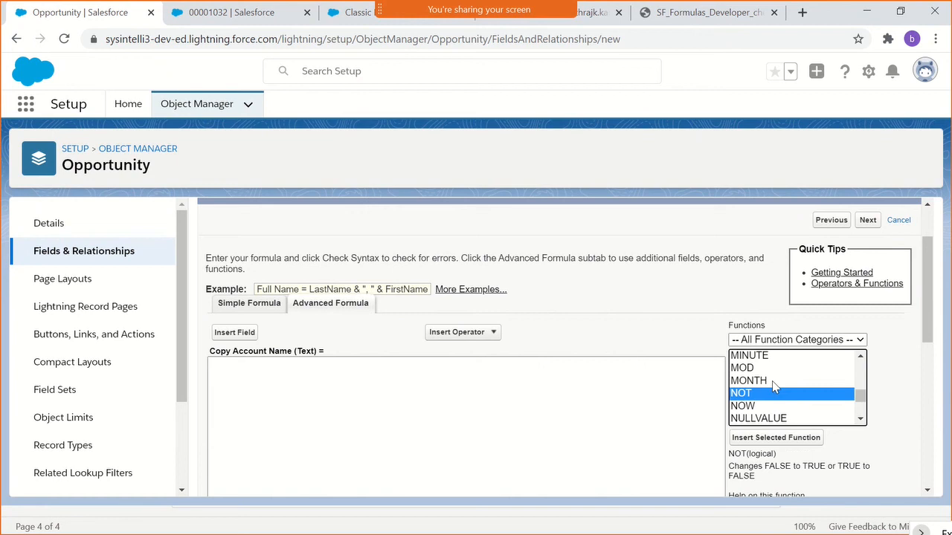
key("i")
key("i")
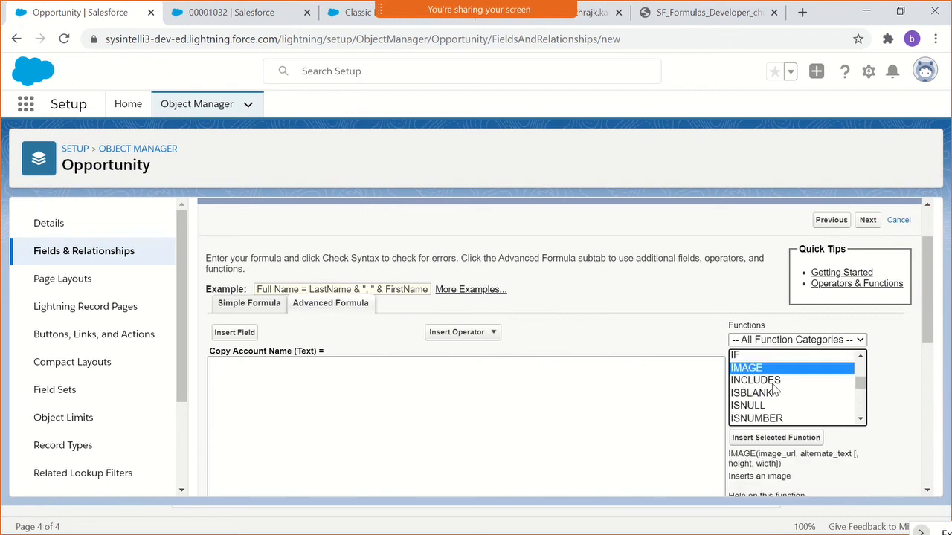
key("i")
key("i")
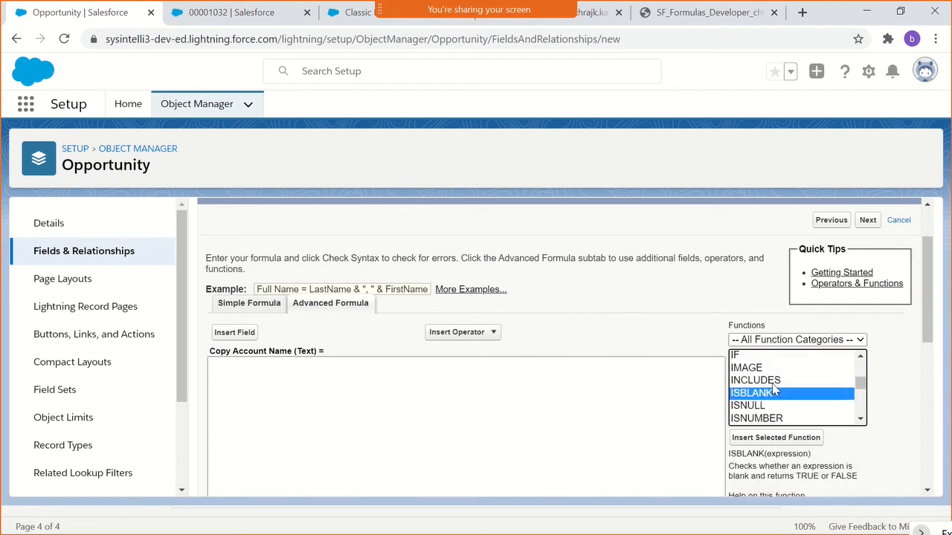
key("Down")
key("Down")
key("Down")
key("Down")
key("Down")
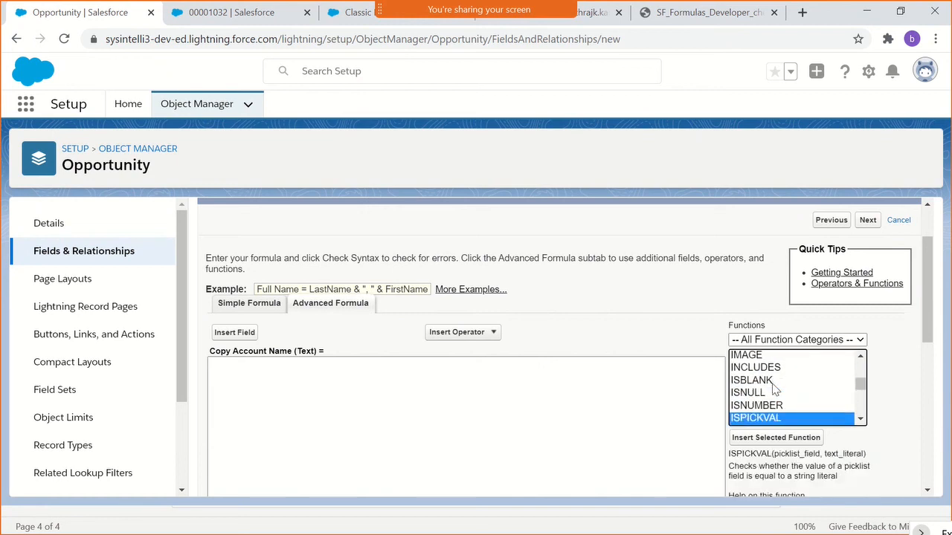
key("Down")
key("Down")
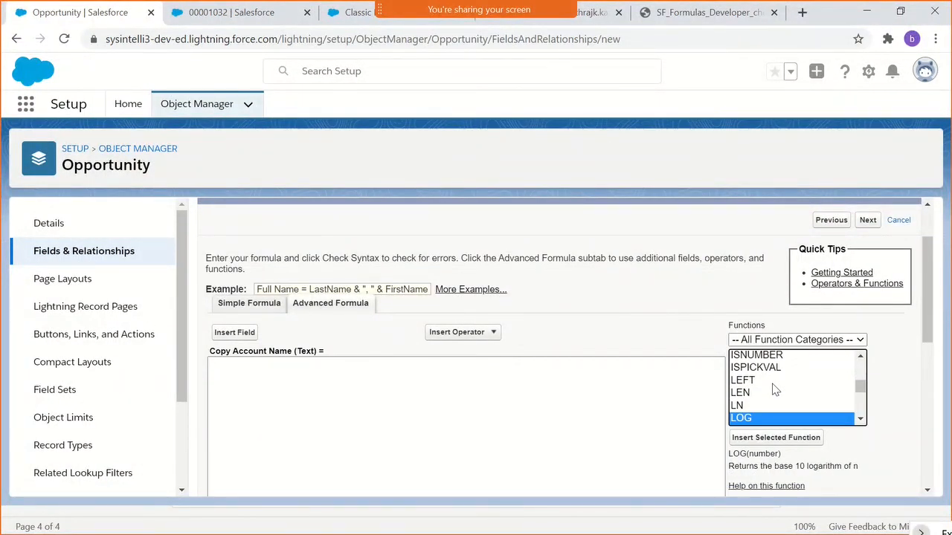
left_click(773, 380)
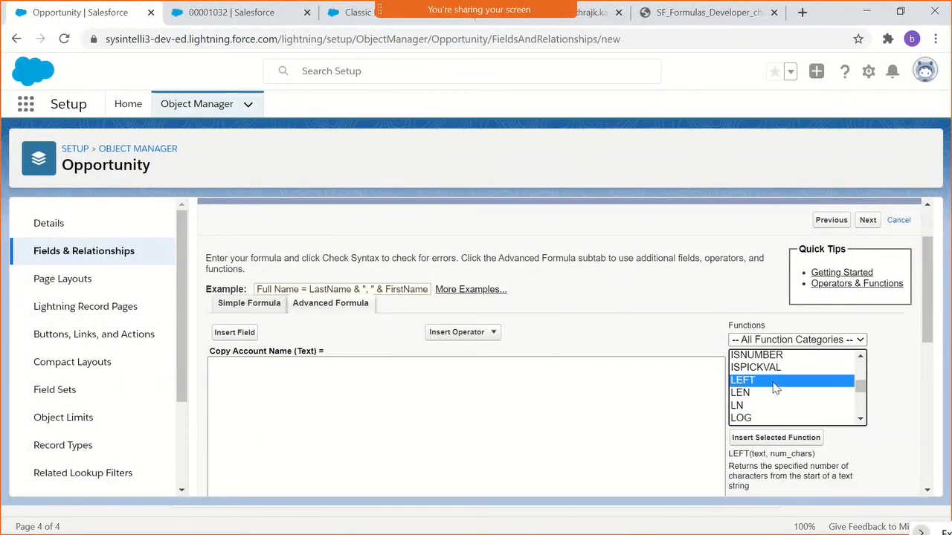
key("i")
key("i")
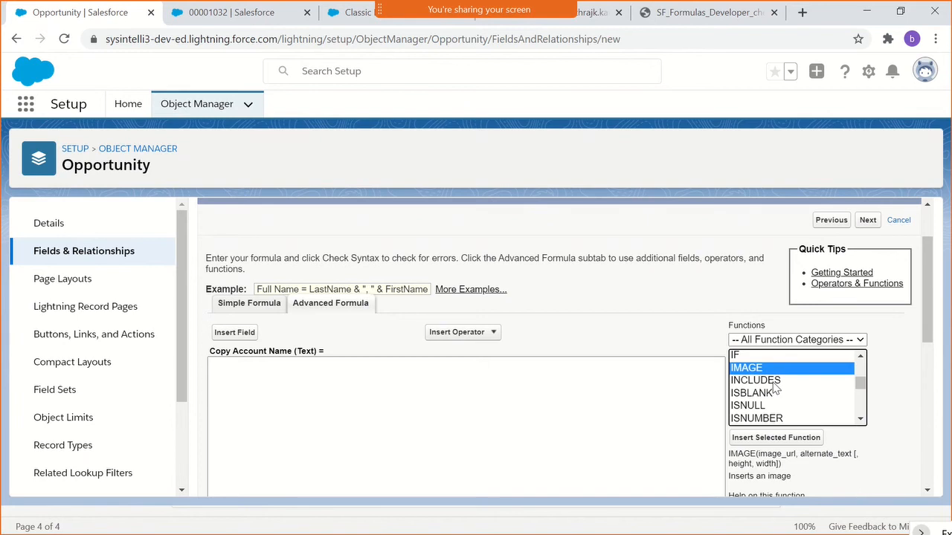
scroll(775, 387, "down", 8)
scroll(778, 384, "up", 6)
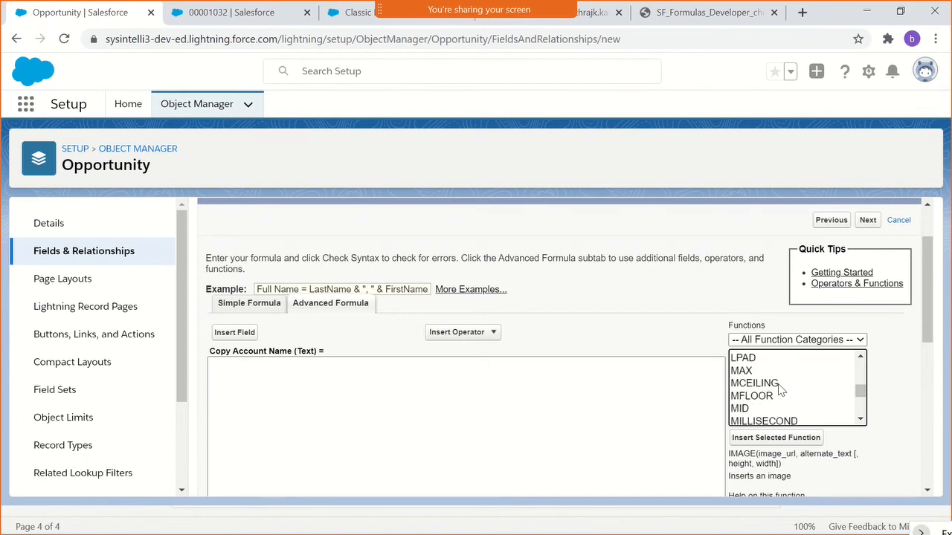
scroll(779, 387, "up", 4)
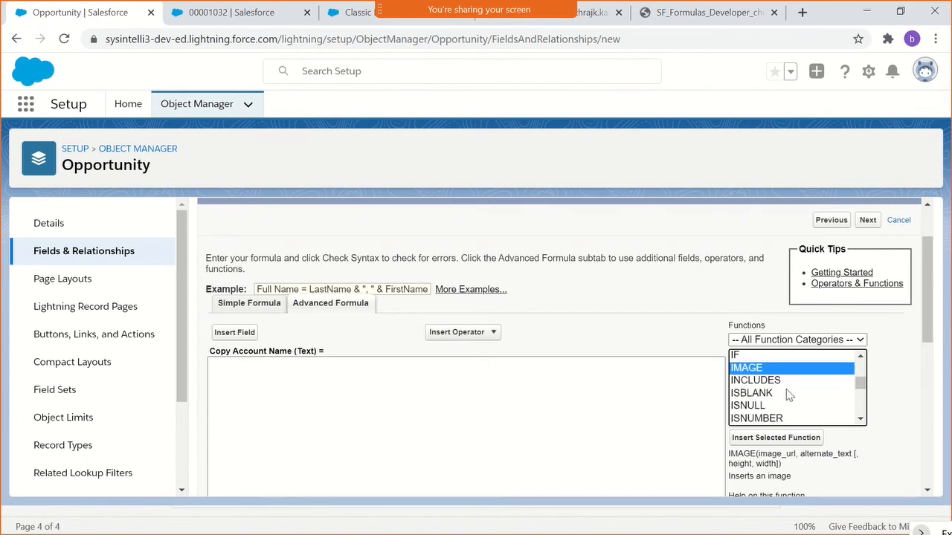
- Insert the ISBLANK function into the empty Copy Account Name formula
left_click(484, 384)
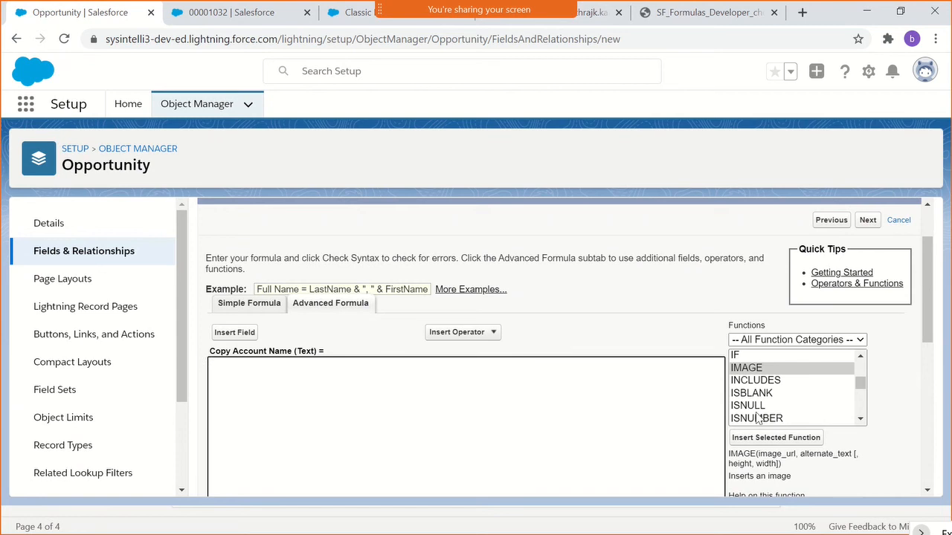
scroll(759, 394, "down", 2)
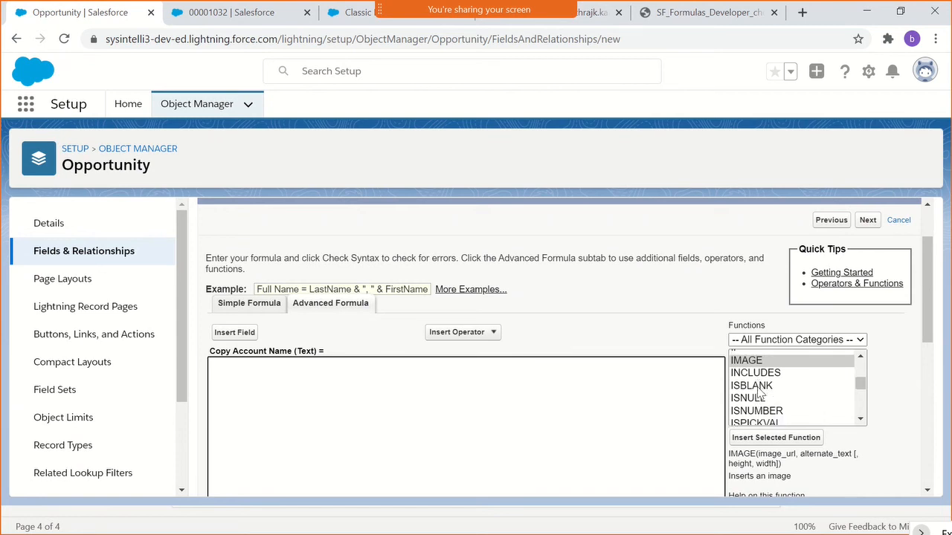
scroll(760, 405, "down", 2)
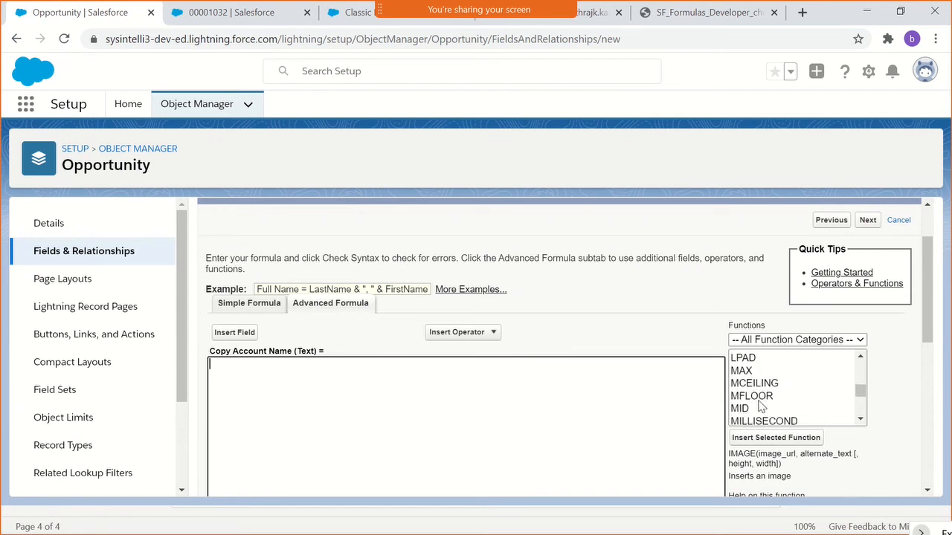
left_click(760, 402)
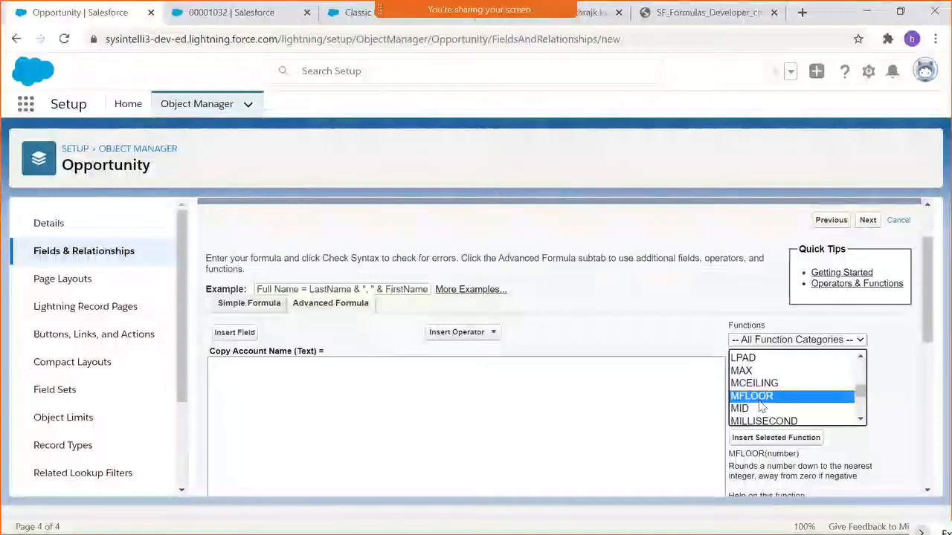
key("i")
key("i")
key("i")
key("i")
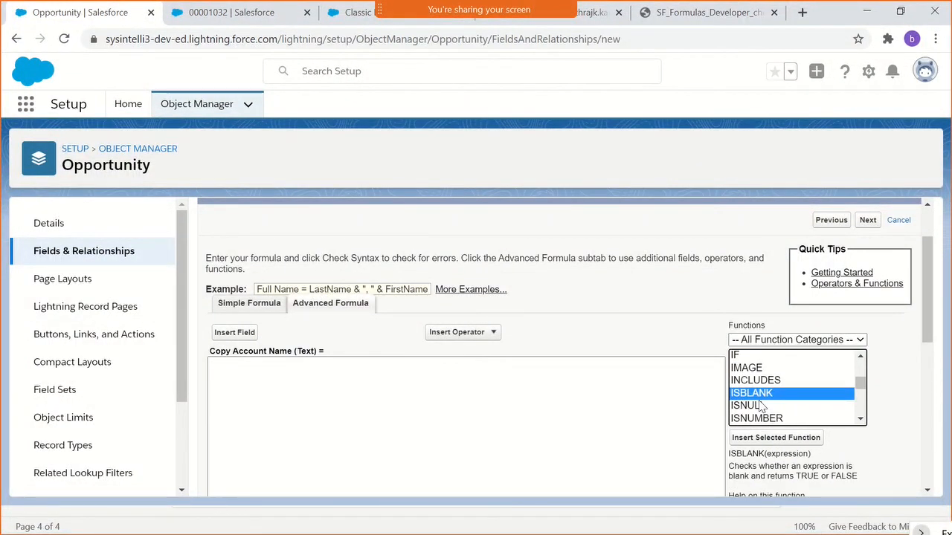
scroll(760, 405, "down", 2)
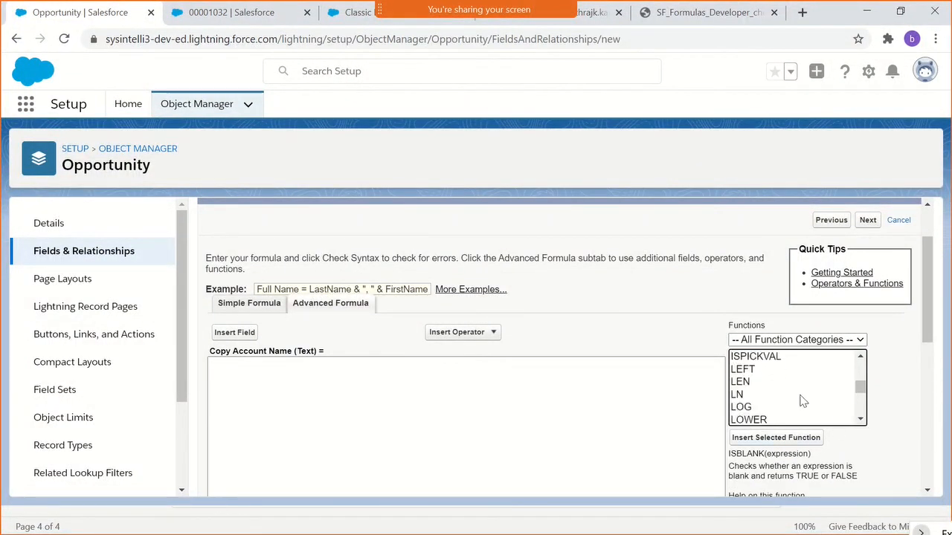
scroll(801, 401, "up", 2)
left_click(785, 440)
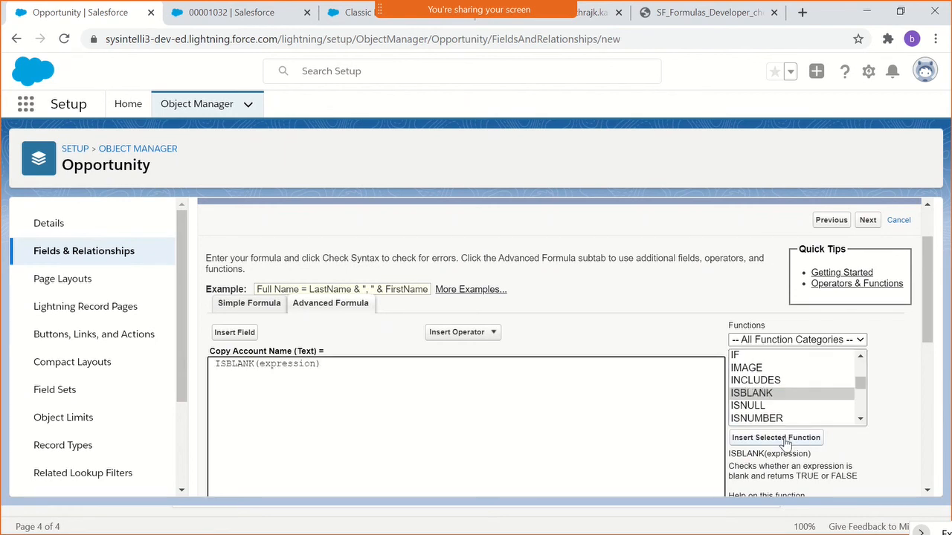
- Read the ISBLANK description and wrap the function so the formula reads IF(NOT(ISBLANK(expression)),'','')
scroll(582, 351, "down", 2)
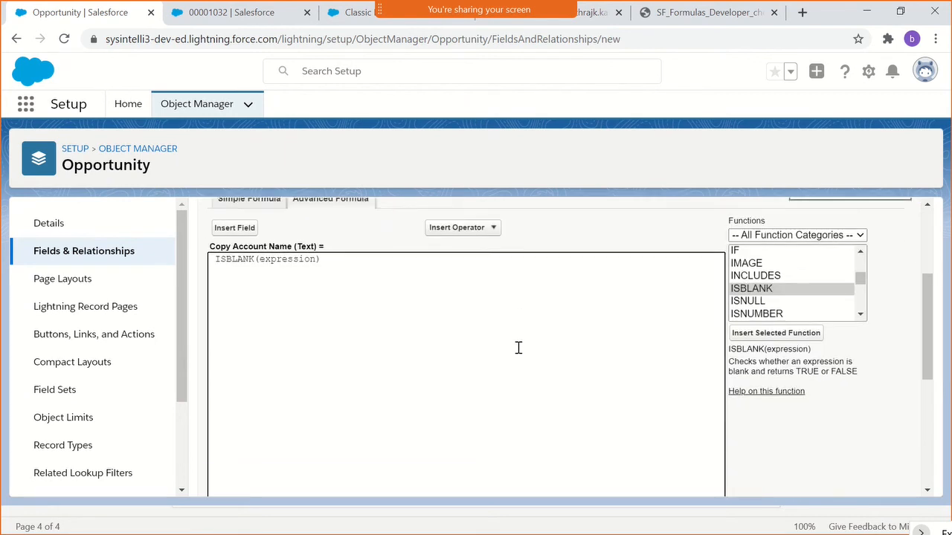
scroll(518, 348, "down", 1)
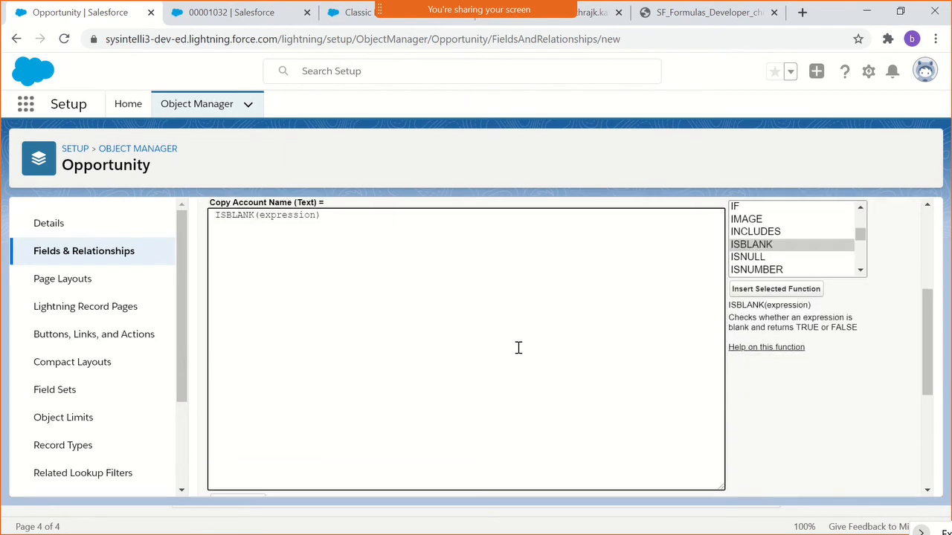
triple_click(772, 320)
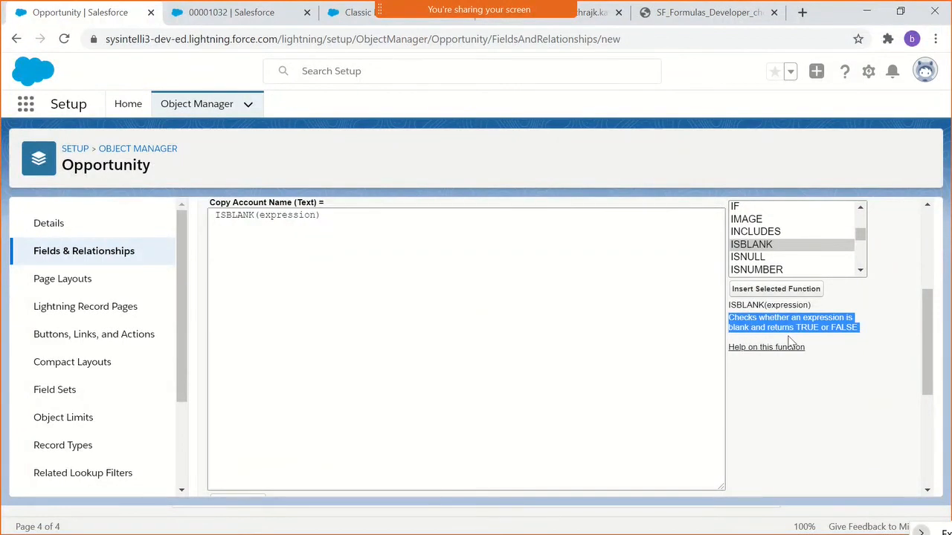
scroll(422, 347, "up", 1)
scroll(423, 347, "up", 1)
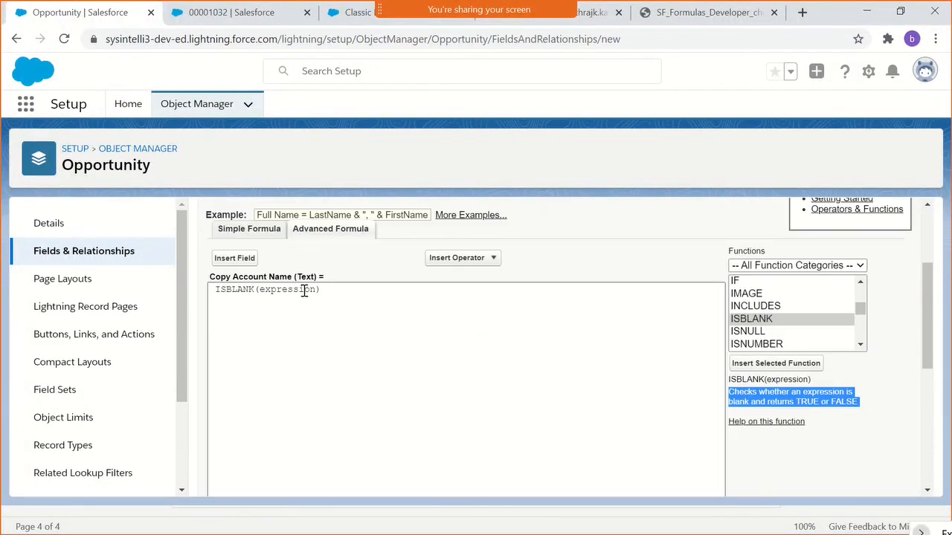
double_click(304, 290)
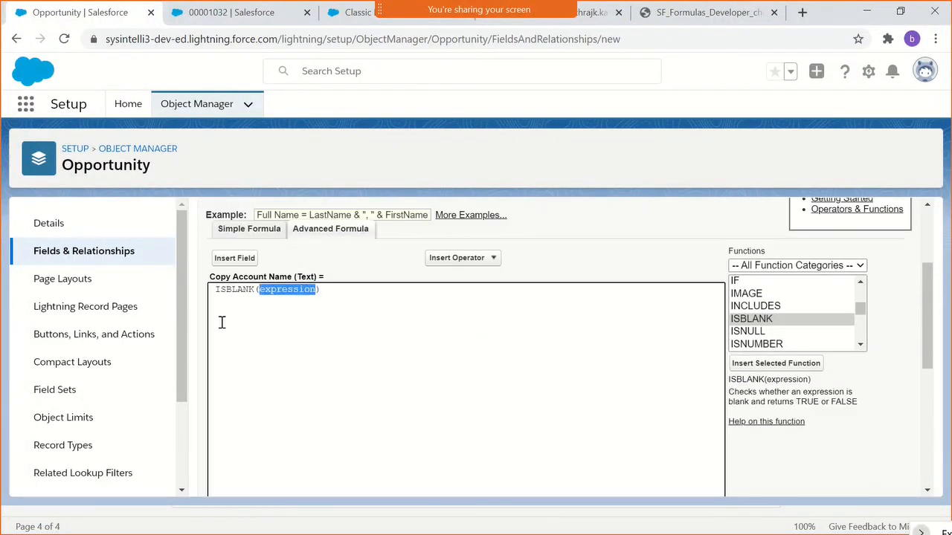
left_click(215, 290)
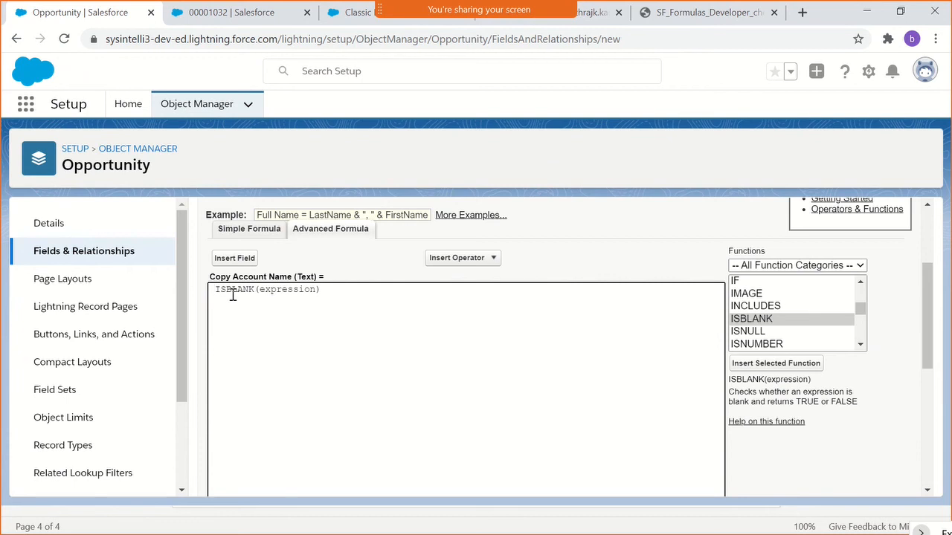
type("IF(")
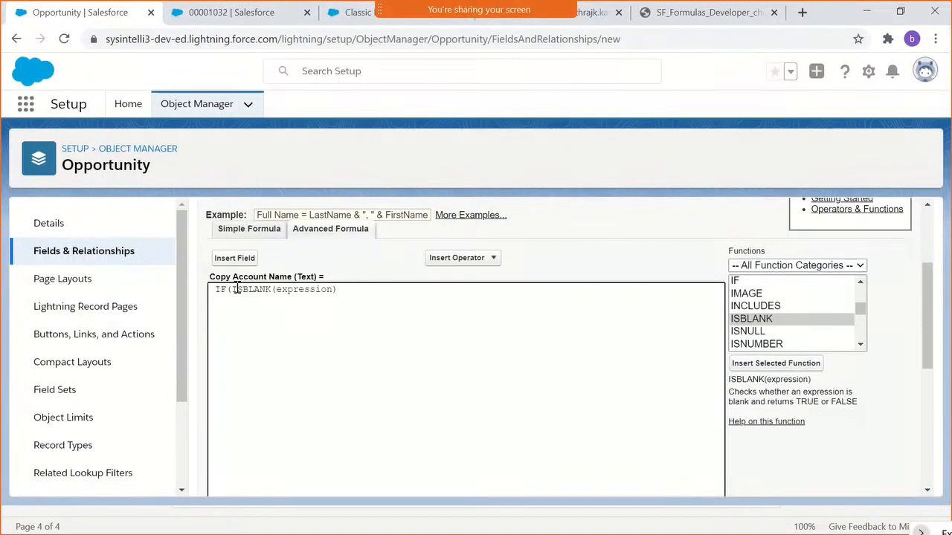
type("N")
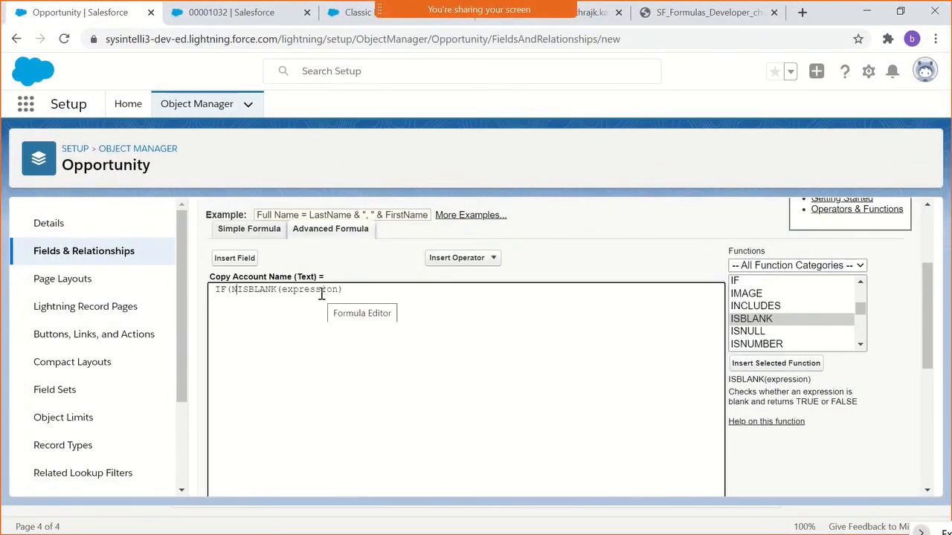
type("OT")
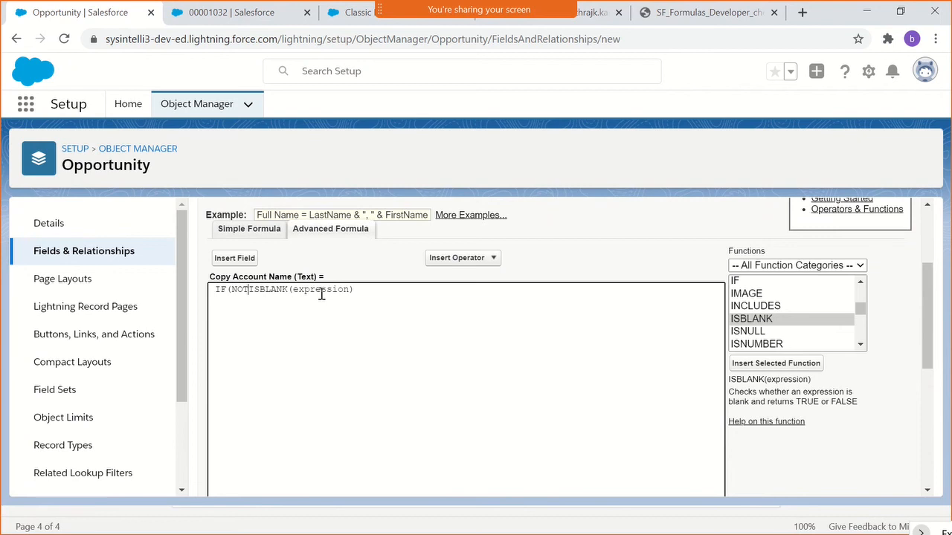
type("(")
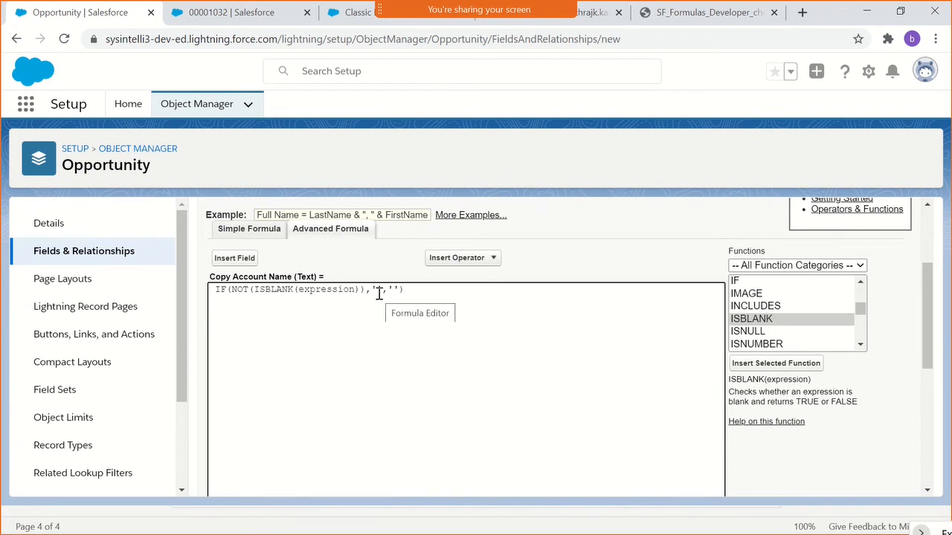
- Replace the expression placeholder inside ISBLANK with the related account's Account Name field, Account.Name
left_click_drag(377, 290, 382, 291)
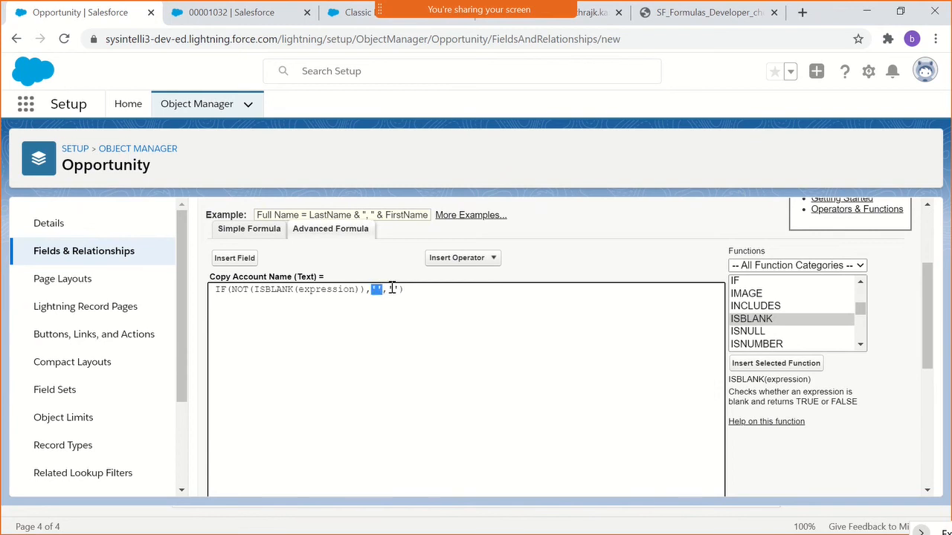
left_click(393, 289)
double_click(312, 291)
key("BackSpace")
scroll(317, 299, "up", 2)
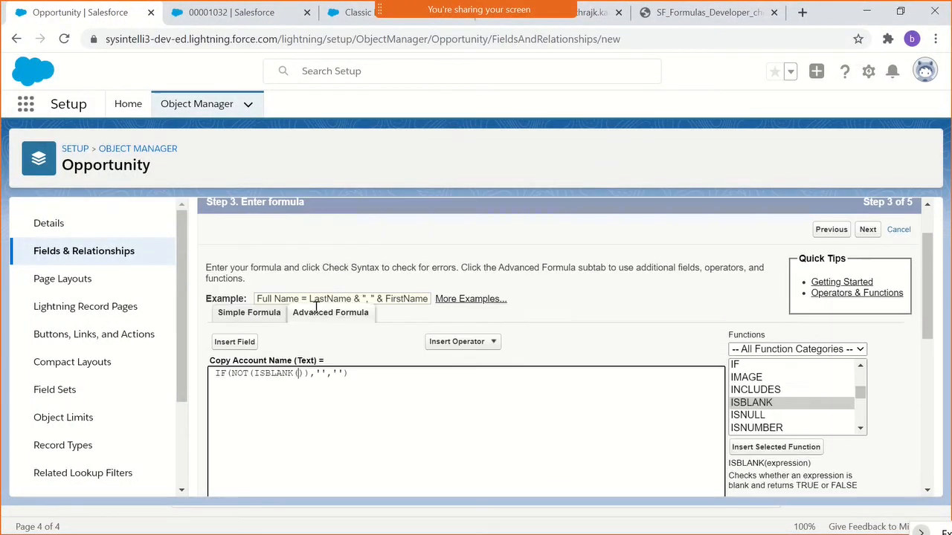
left_click(251, 408)
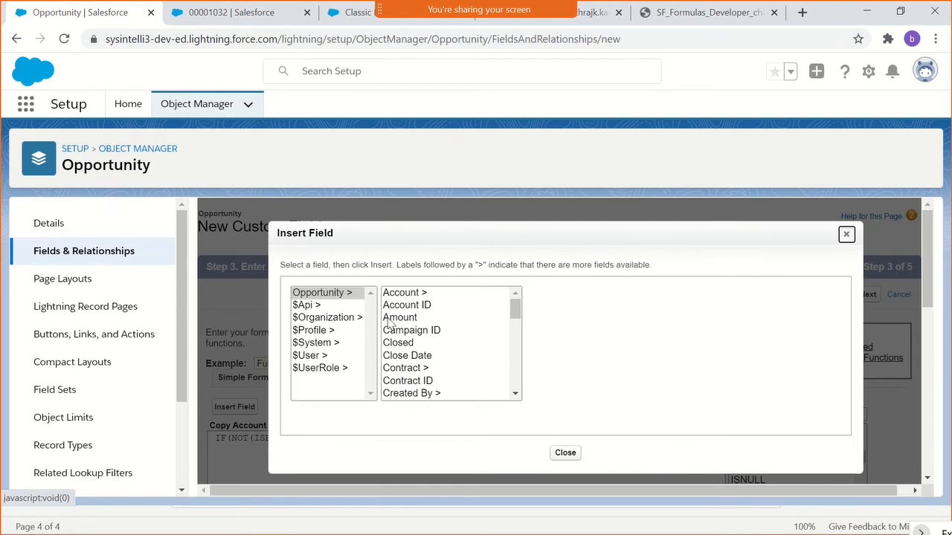
left_click(416, 294)
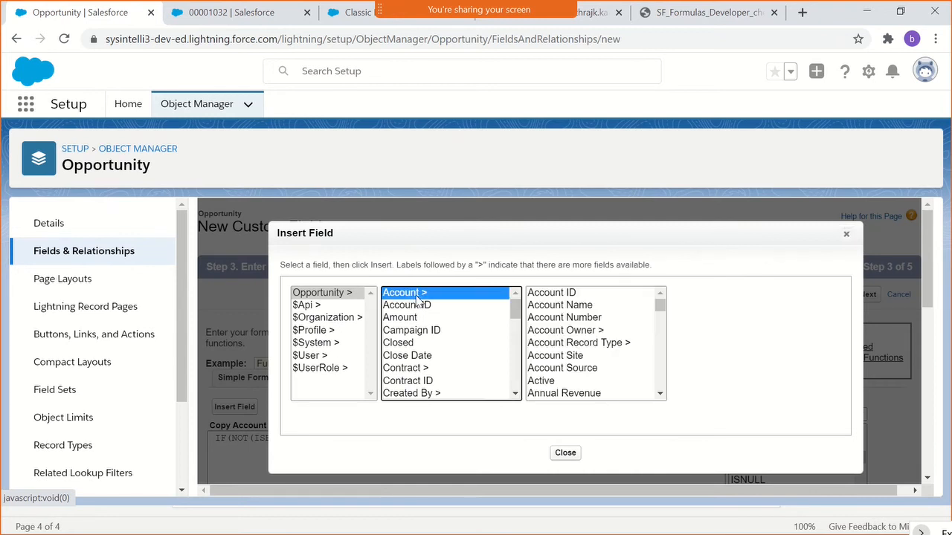
left_click(578, 307)
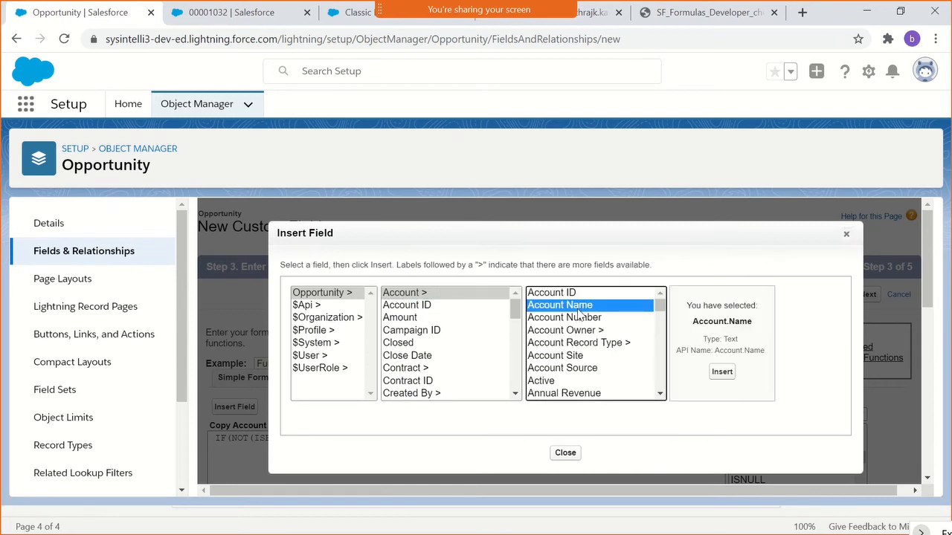
left_click(719, 374)
scroll(672, 380, "down", 2)
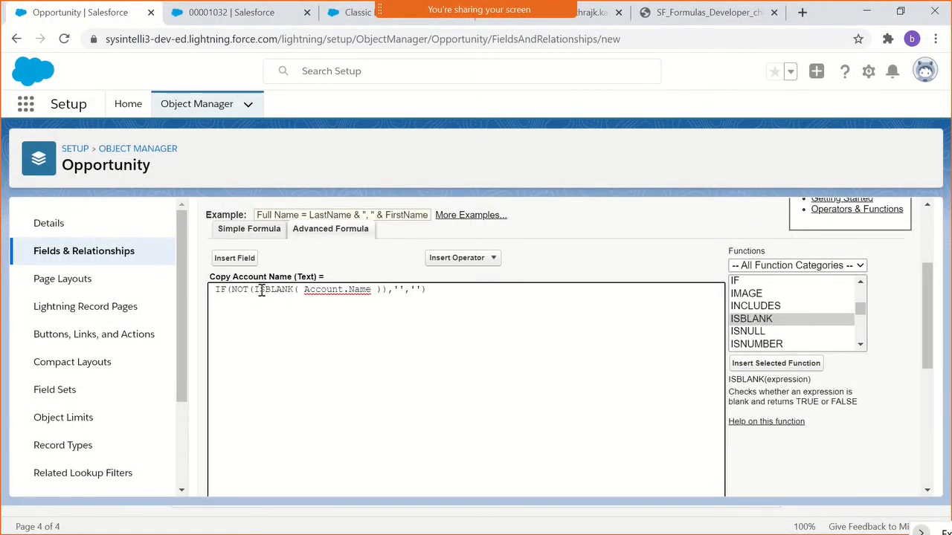
- Review the NOT(ISBLANK( Account.Name )) condition of the IF formula by highlighting it
left_click_drag(255, 289, 381, 287)
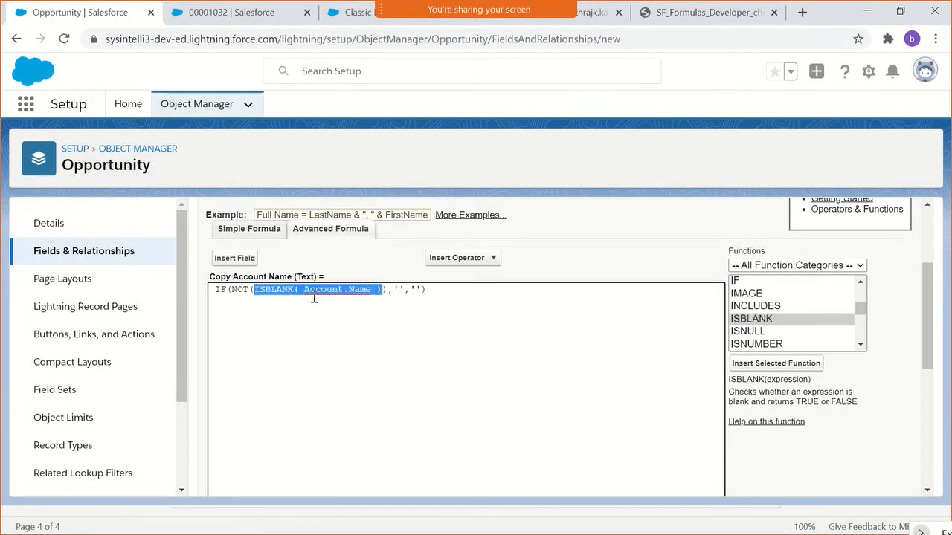
left_click(250, 302)
left_click_drag(231, 289, 379, 289)
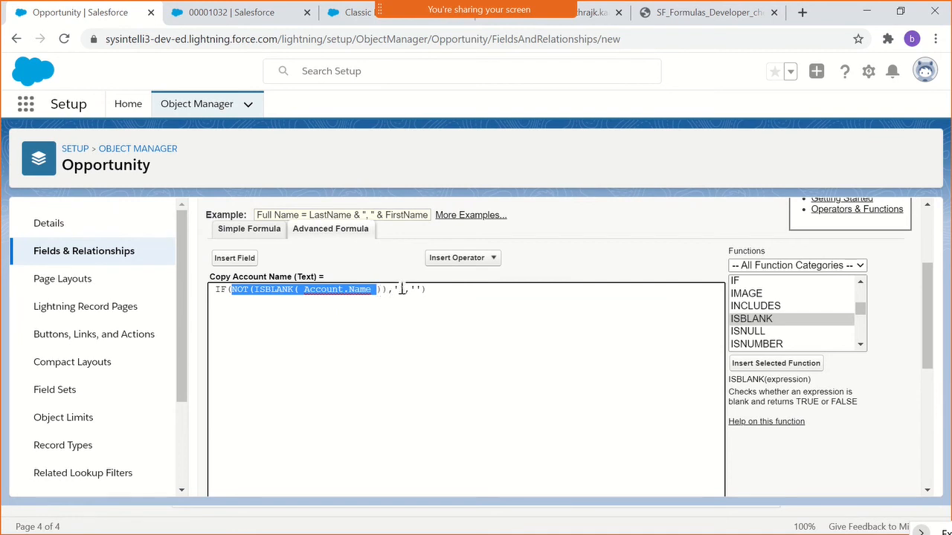
- Set the IF formula's true value to Account.Name and its false value to a single space in quotes
left_click(307, 291)
left_click_drag(305, 291, 393, 290)
type("Account.Name")
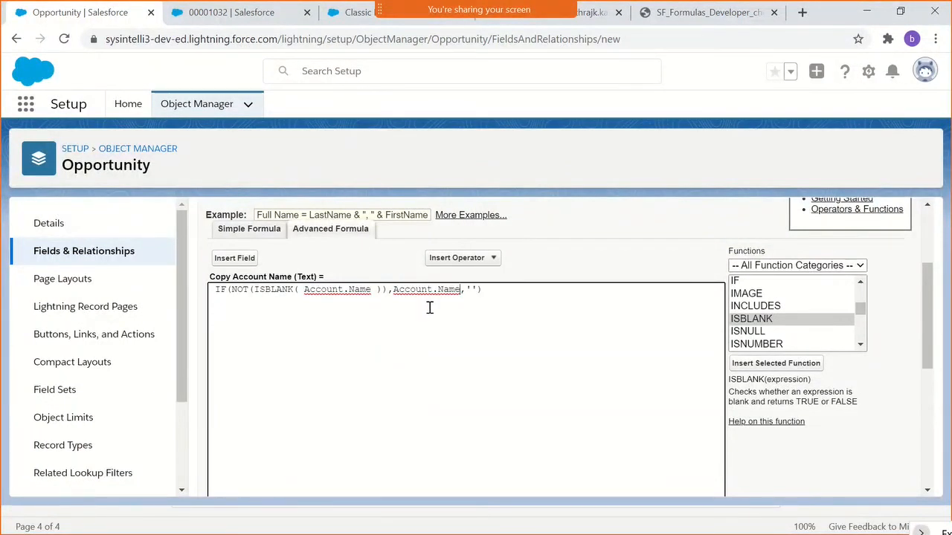
left_click(470, 290)
left_click(501, 296)
scroll(472, 321, "down", 1)
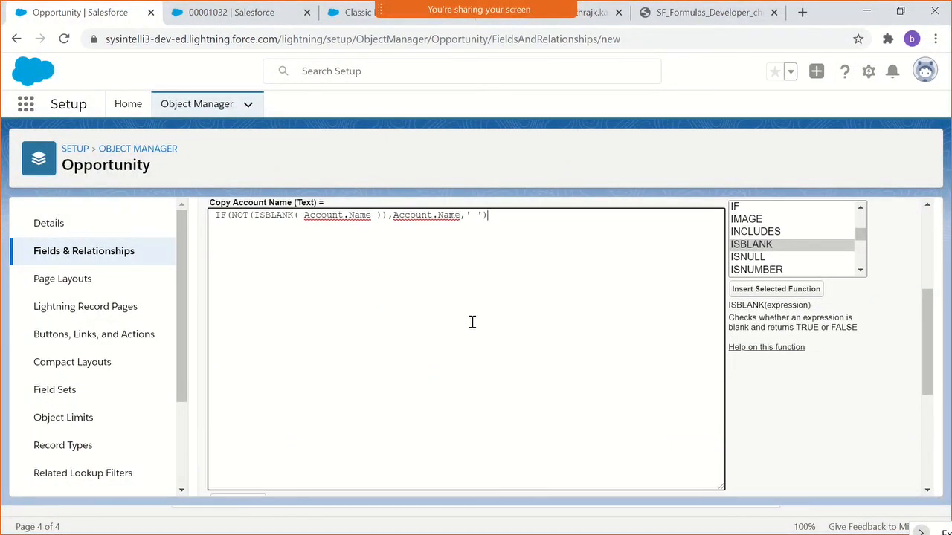
- Check the formula's syntax and review its NOT(ISBLANK( Account.Name )) condition
left_click(350, 218)
left_click(252, 217)
scroll(374, 298, "down", 2)
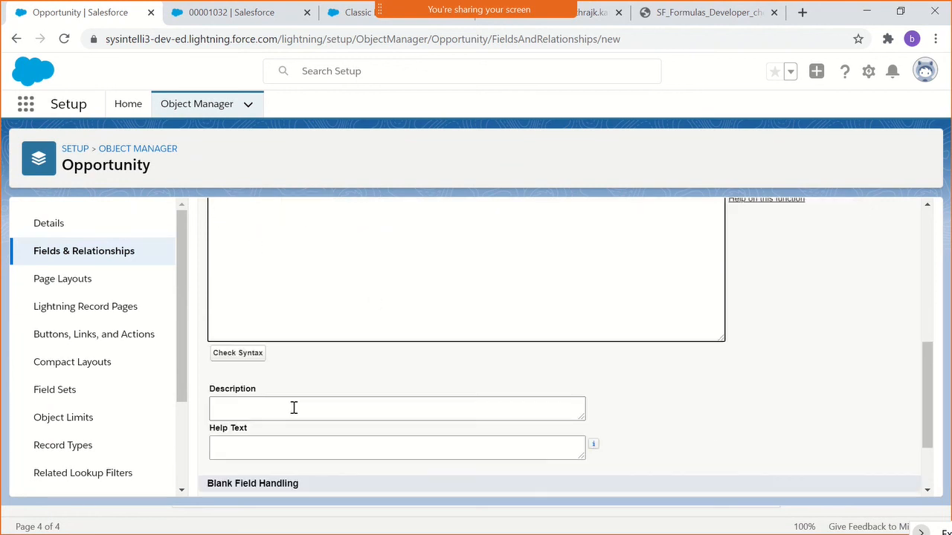
left_click(242, 357)
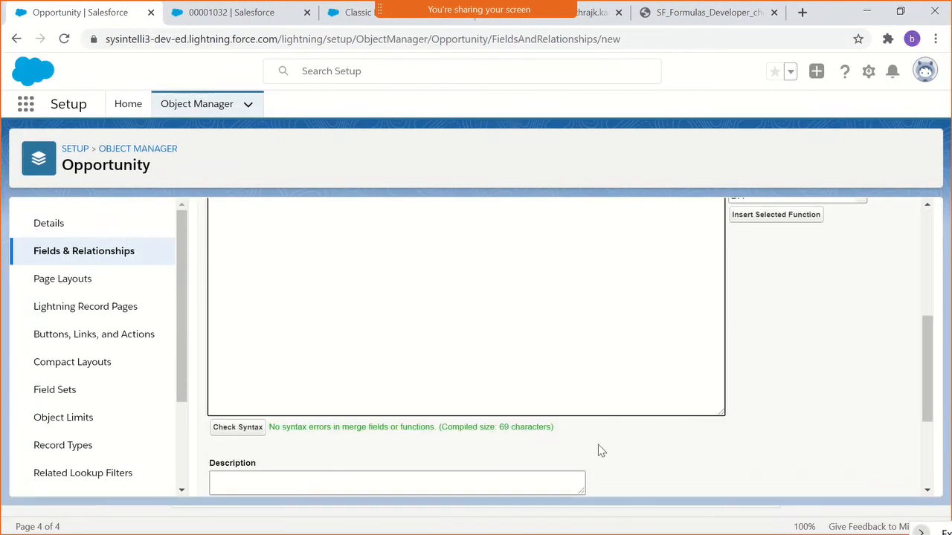
scroll(742, 467, "up", 2)
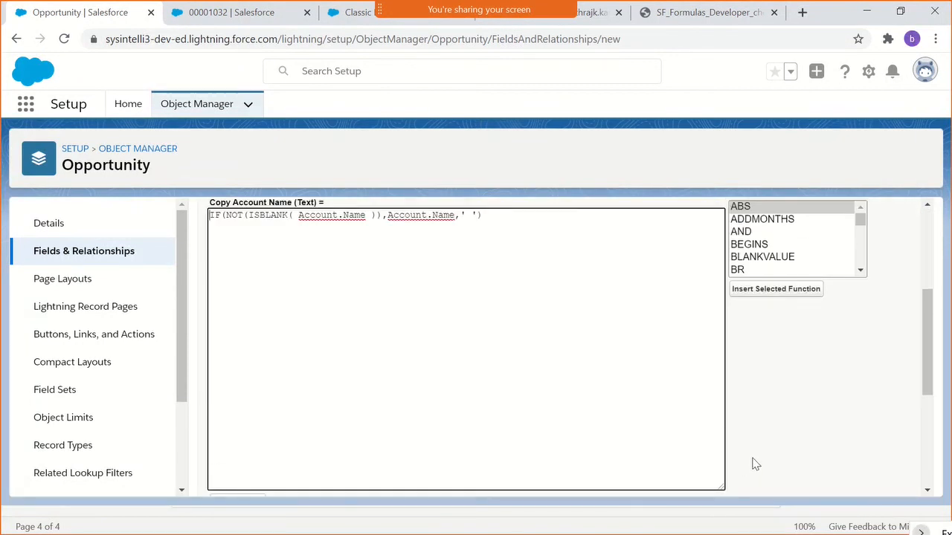
scroll(473, 400, "down", 1)
left_click_drag(377, 215, 237, 211)
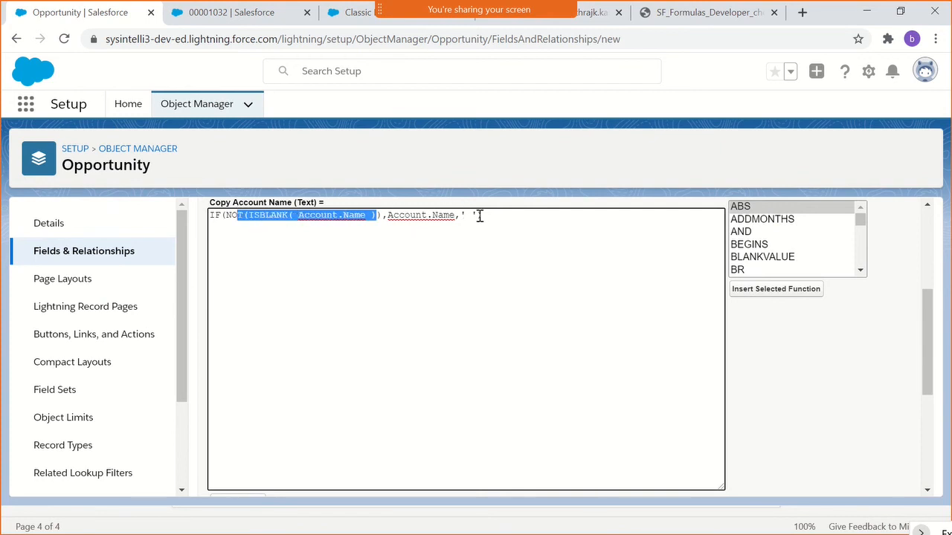
scroll(384, 244, "down", 2)
scroll(382, 246, "up", 3)
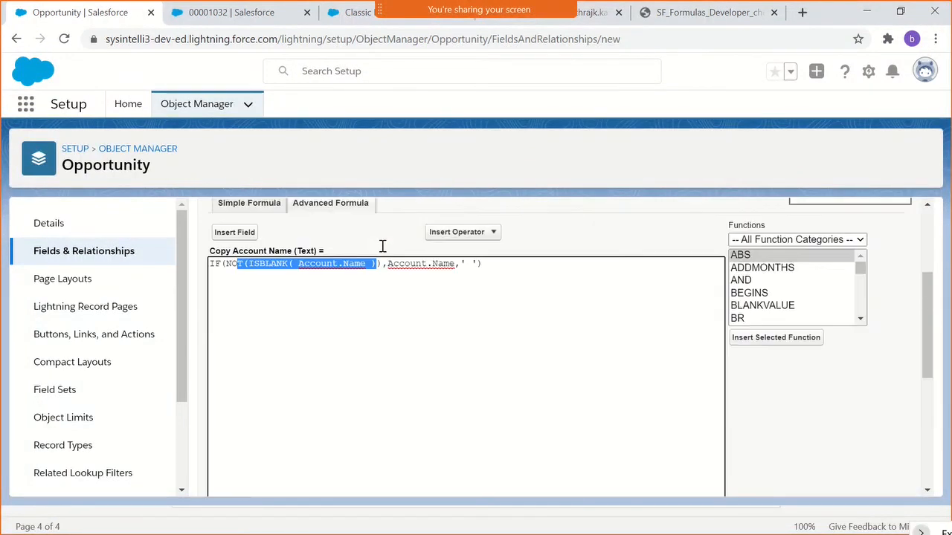
scroll(383, 246, "down", 1)
left_click(385, 257)
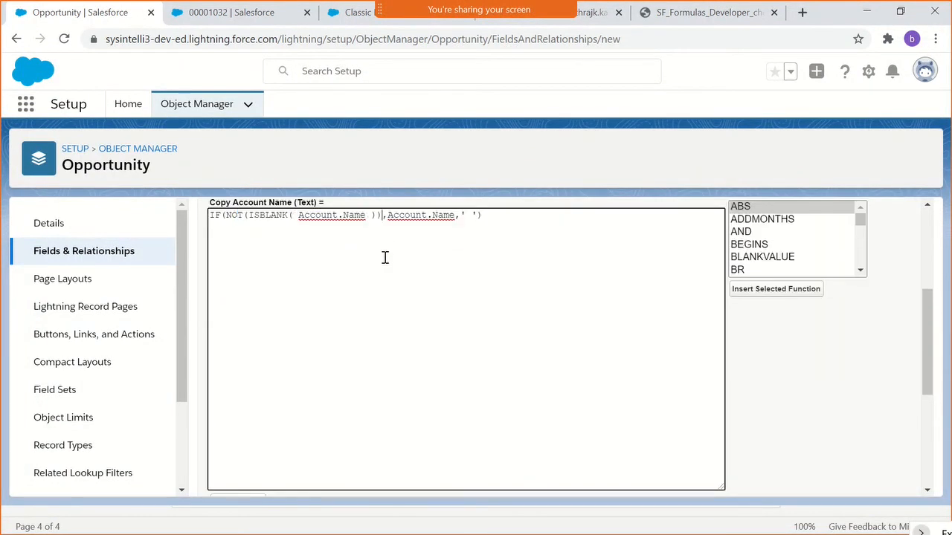
- Insert an IF function template below the formula and compare its arguments with those of the written formula
left_click(523, 214)
left_click(757, 249)
key("i")
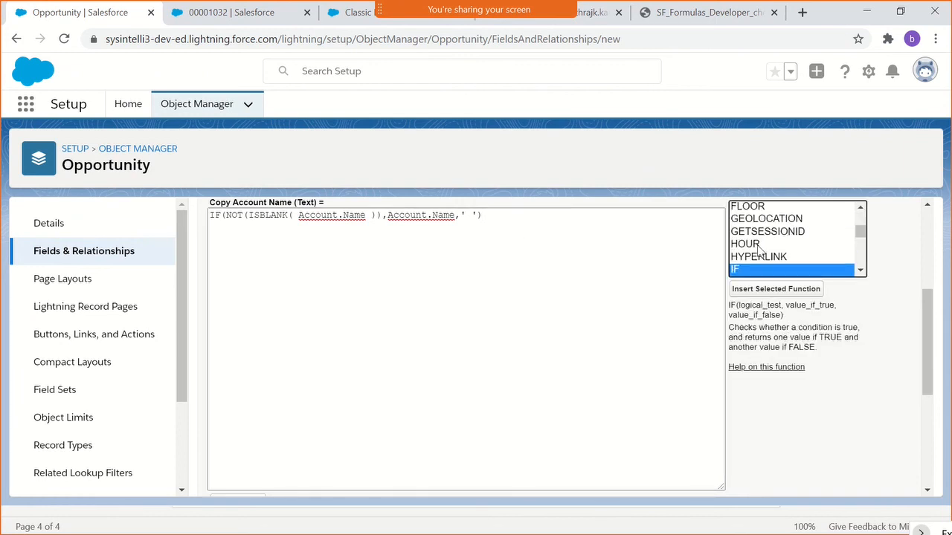
left_click(769, 289)
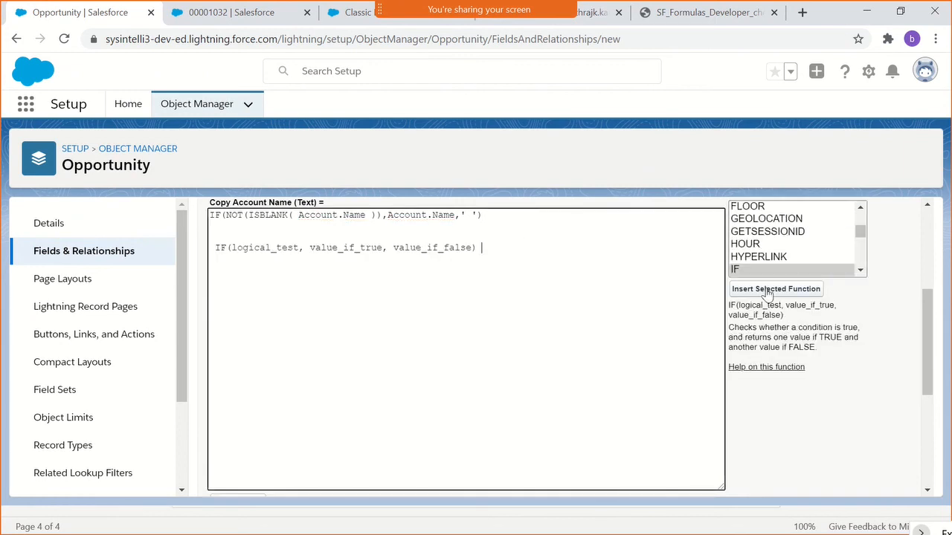
double_click(260, 248)
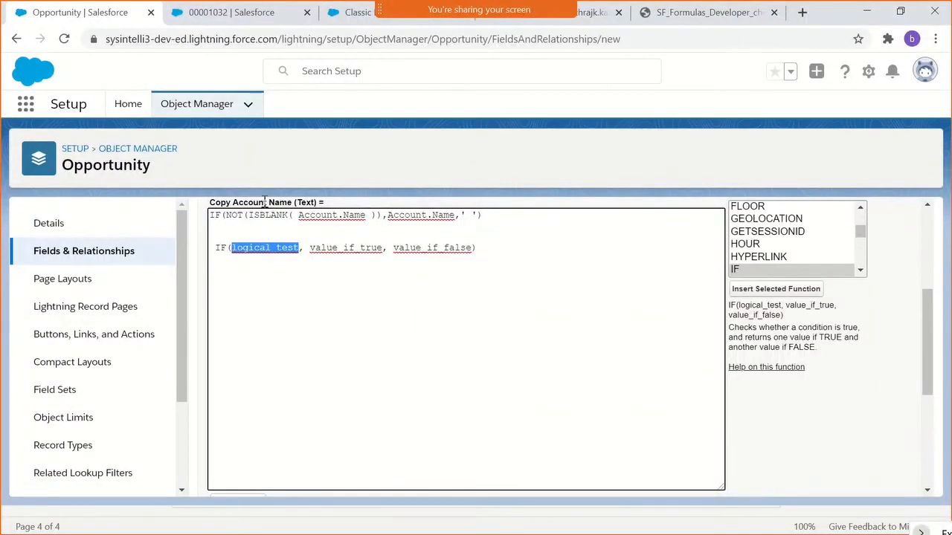
double_click(331, 248)
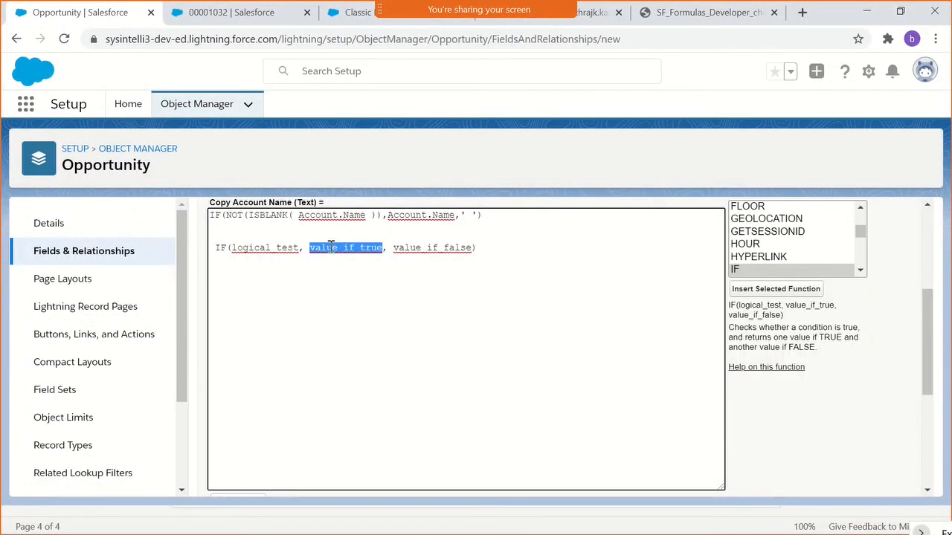
double_click(394, 215)
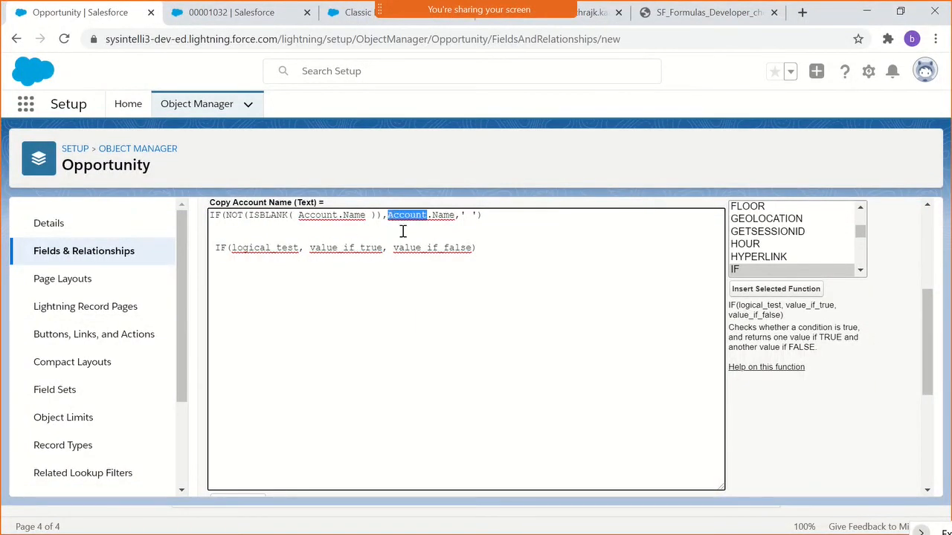
double_click(409, 250)
left_click(471, 216)
scroll(416, 253, "up", 1)
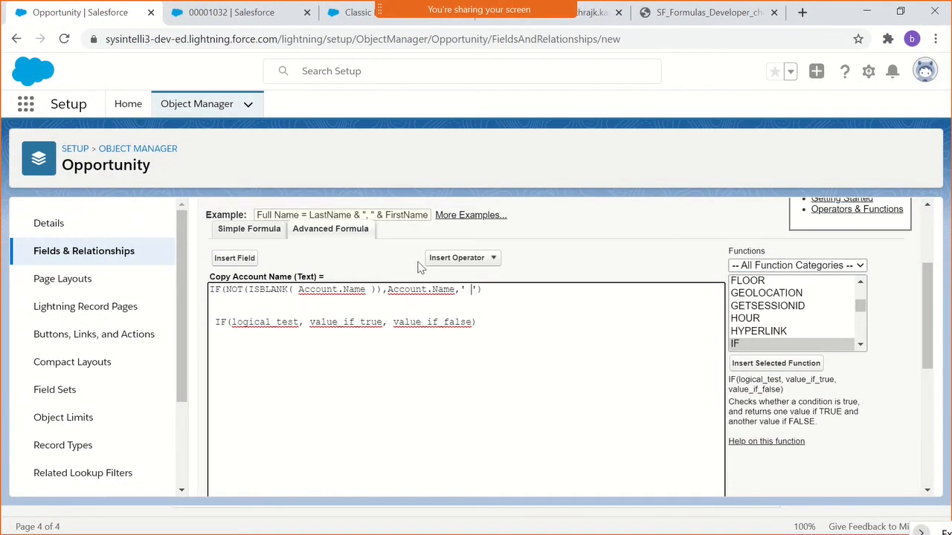
- Replace Account.Name inside ISBLANK with the related account's Account Number field, Account.AccountNumber, without surrounding spaces
double_click(360, 289)
left_click(363, 293)
left_click(249, 260)
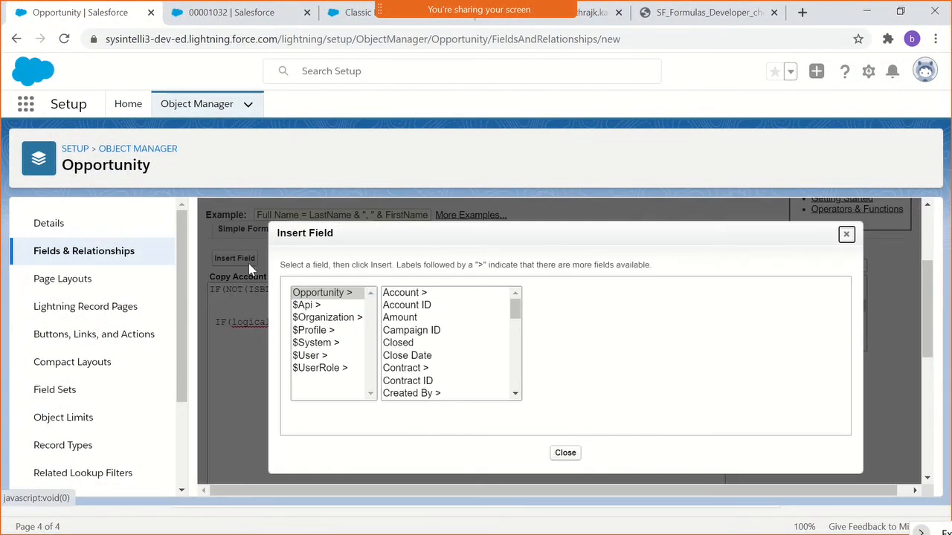
left_click(400, 295)
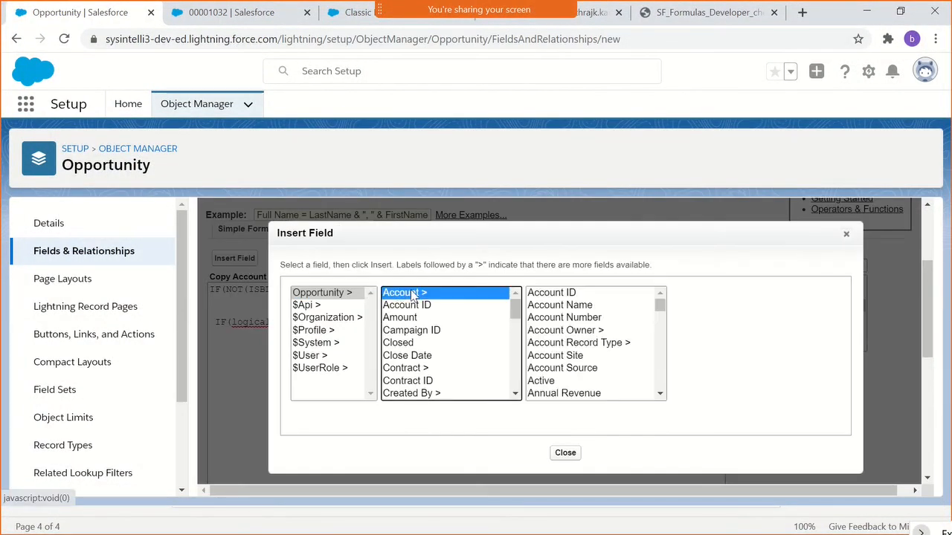
left_click(570, 319)
left_click(740, 373)
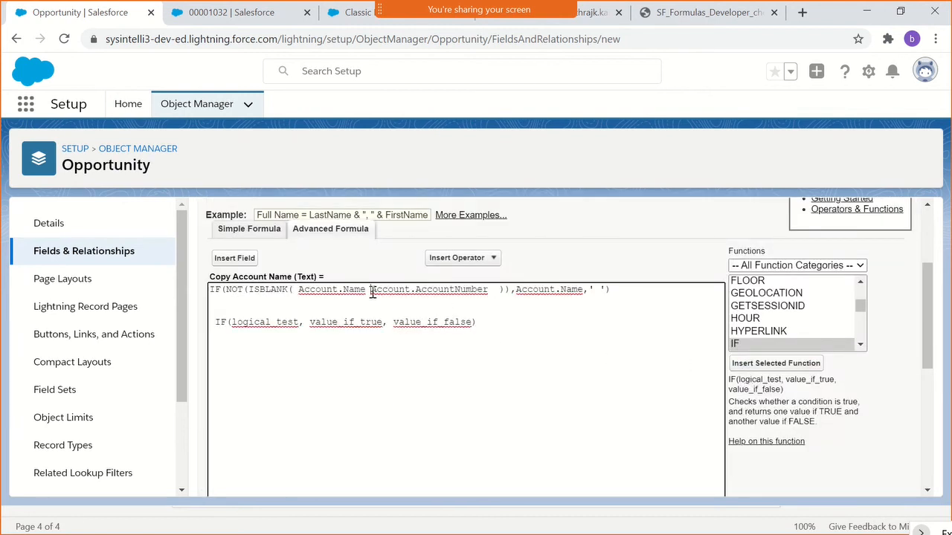
left_click_drag(370, 293, 298, 291)
key("BackSpace")
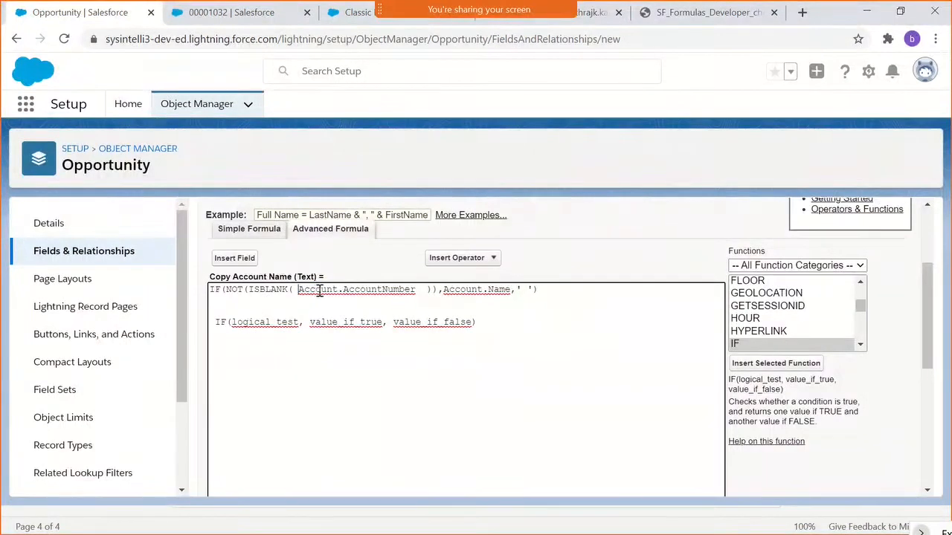
key("BackSpace")
left_click(419, 291)
key("BackSpace")
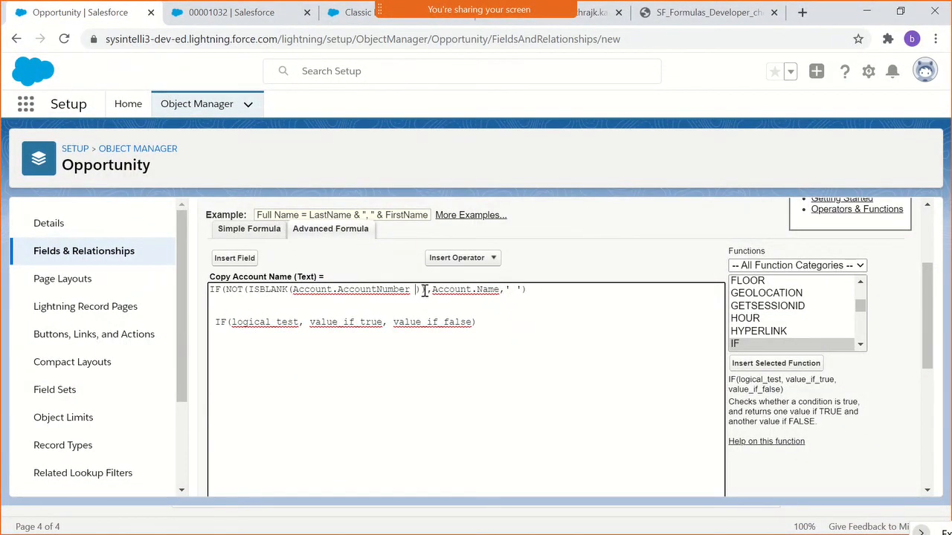
key("BackSpace")
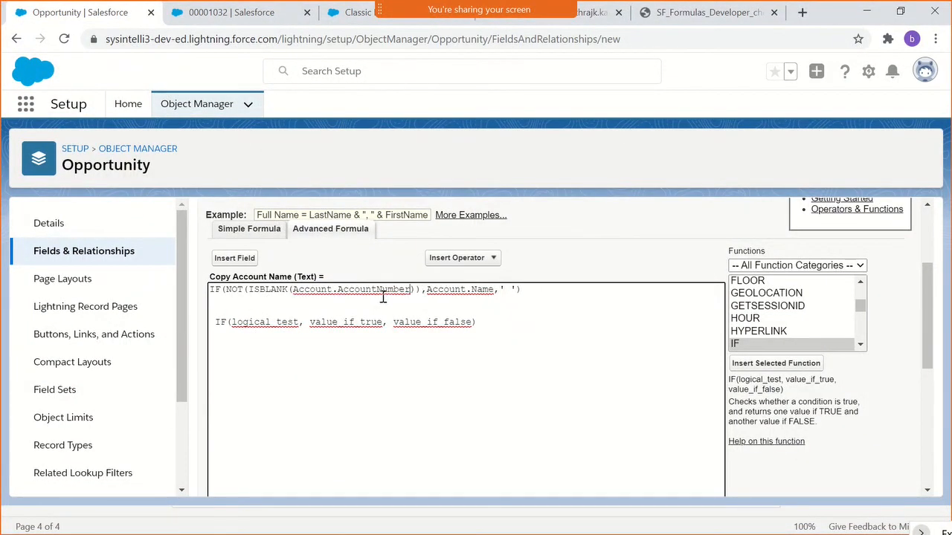
- Set the IF formula's true value to Account.AccountNumber and its false value to 'No Value'
scroll(459, 303, "up", 2)
scroll(459, 304, "down", 2)
left_click_drag(409, 290, 295, 292)
key("ctrl+c")
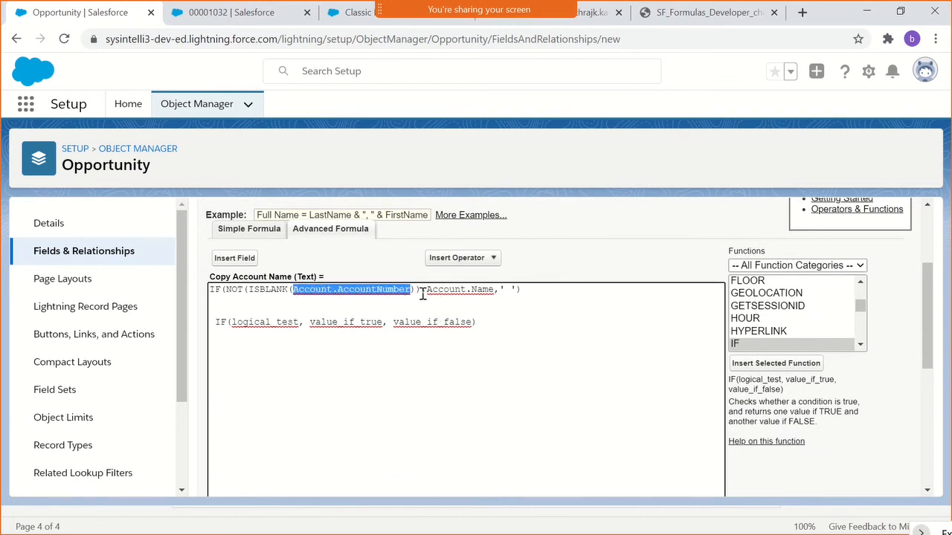
left_click_drag(426, 291, 496, 291)
key("ctrl+v")
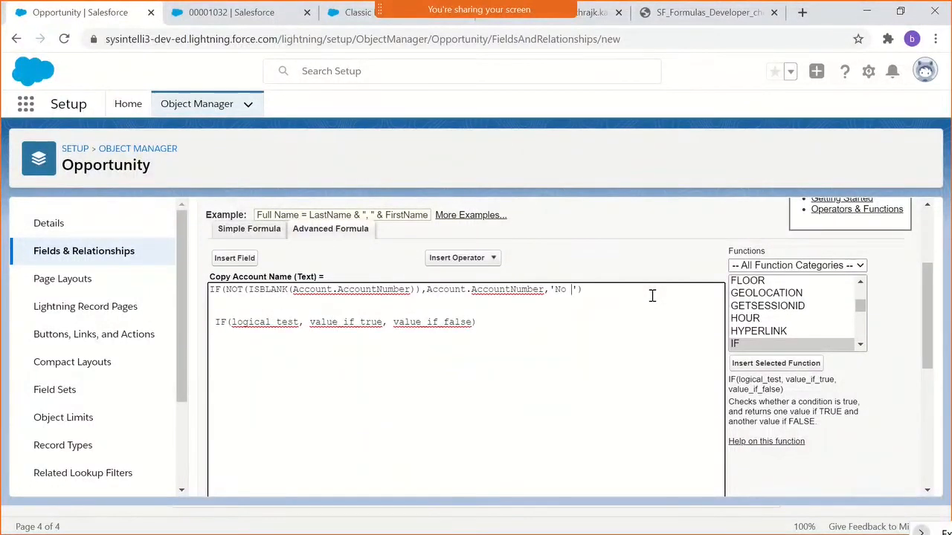
type("alue")
- Delete the IF template below the formula and check the formula's syntax
left_click_drag(540, 316, 242, 314)
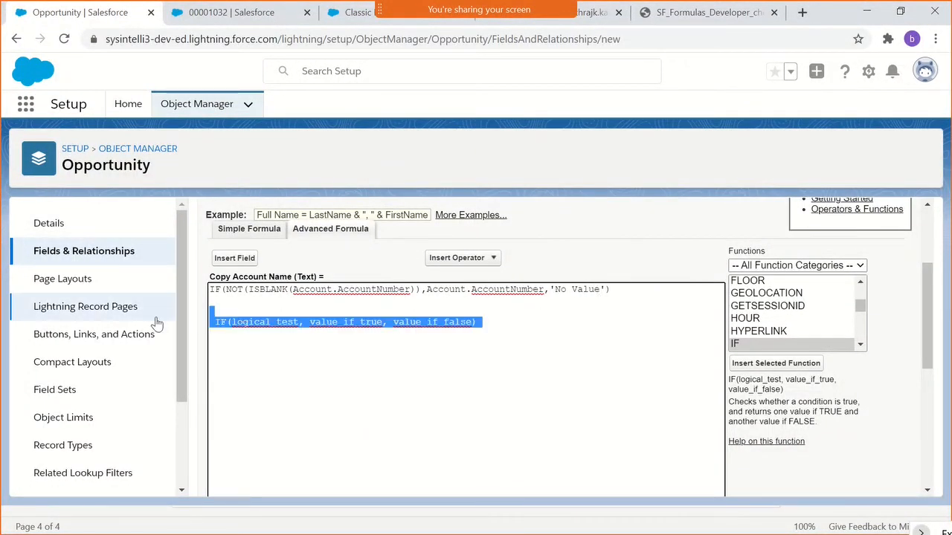
key("BackSpace")
scroll(426, 307, "down", 2)
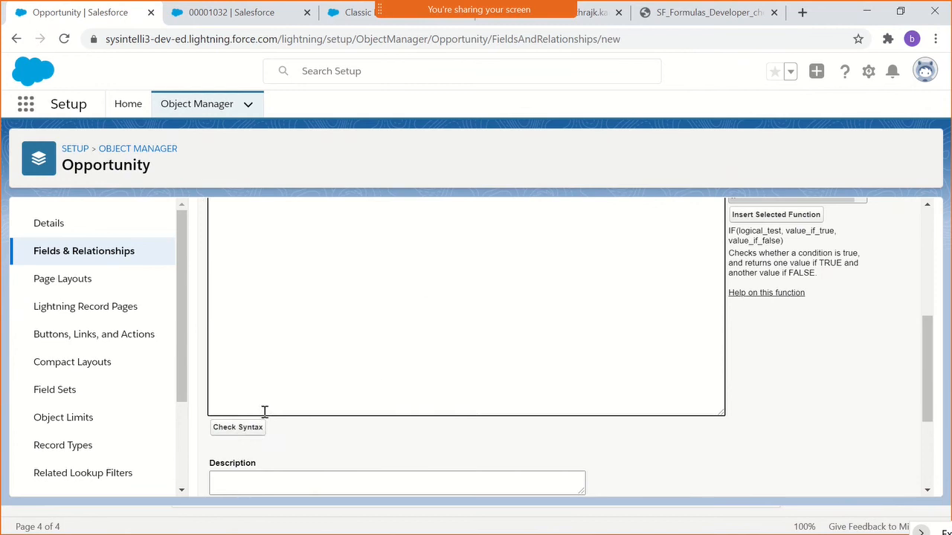
left_click(223, 429)
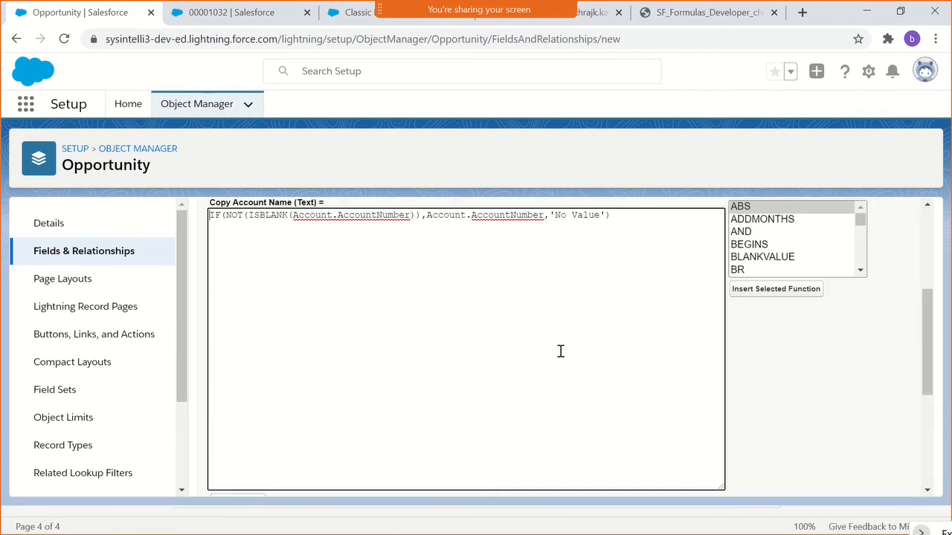
scroll(560, 354, "down", 3)
scroll(789, 363, "up", 5)
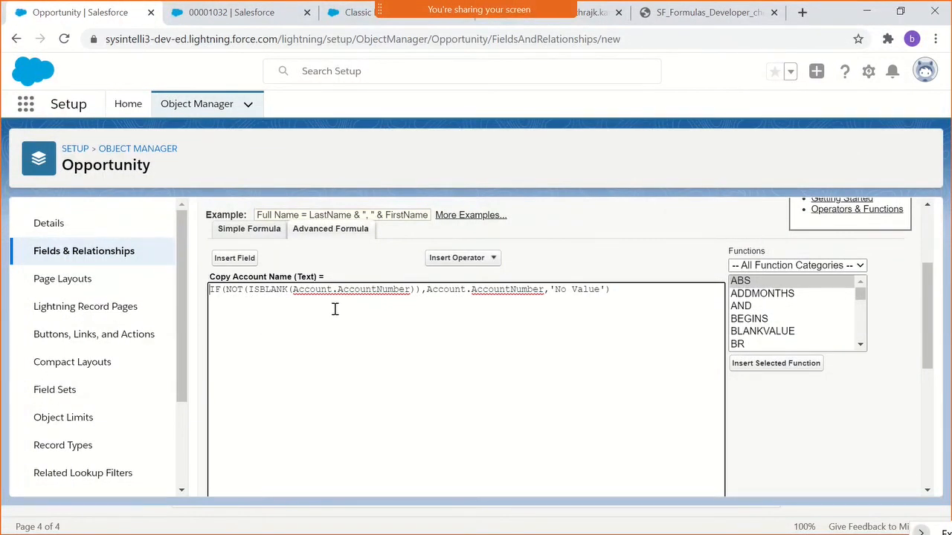
- Review the finished formula's ISBLANK condition, true value and false value by highlighting each part
left_click_drag(419, 289, 212, 290)
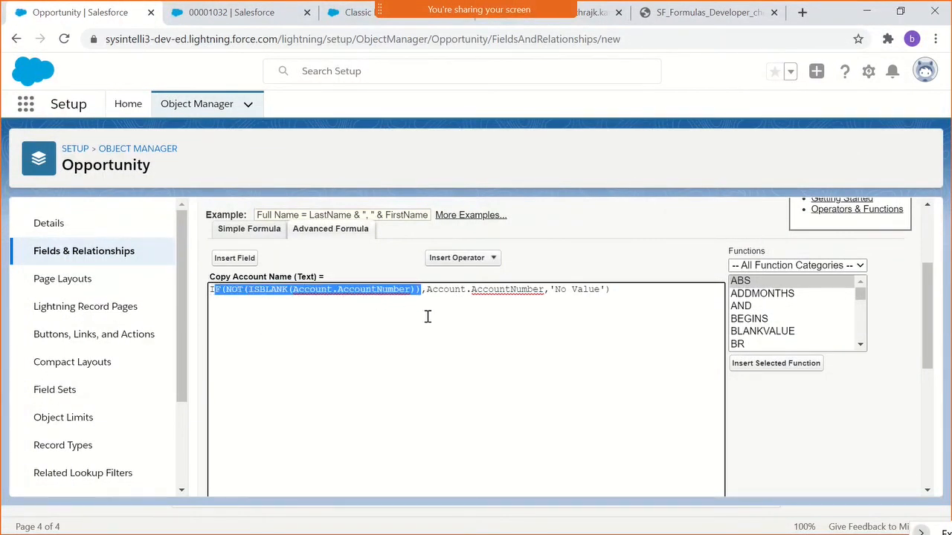
left_click(348, 290)
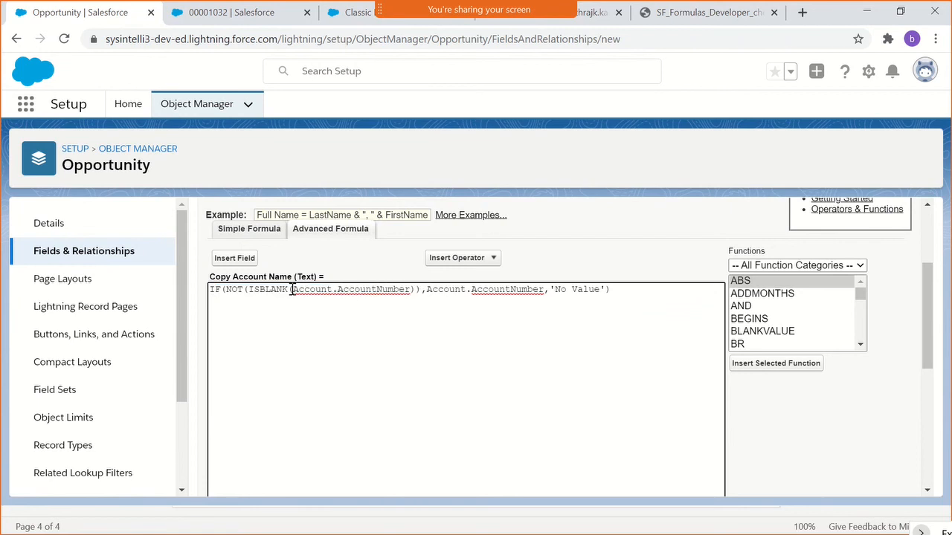
left_click_drag(292, 289, 408, 294)
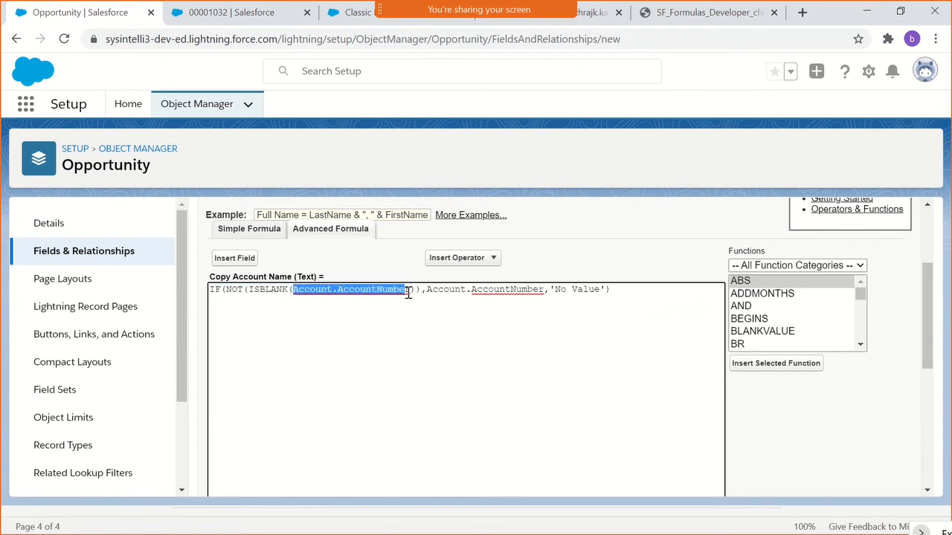
double_click(477, 293)
double_click(561, 295)
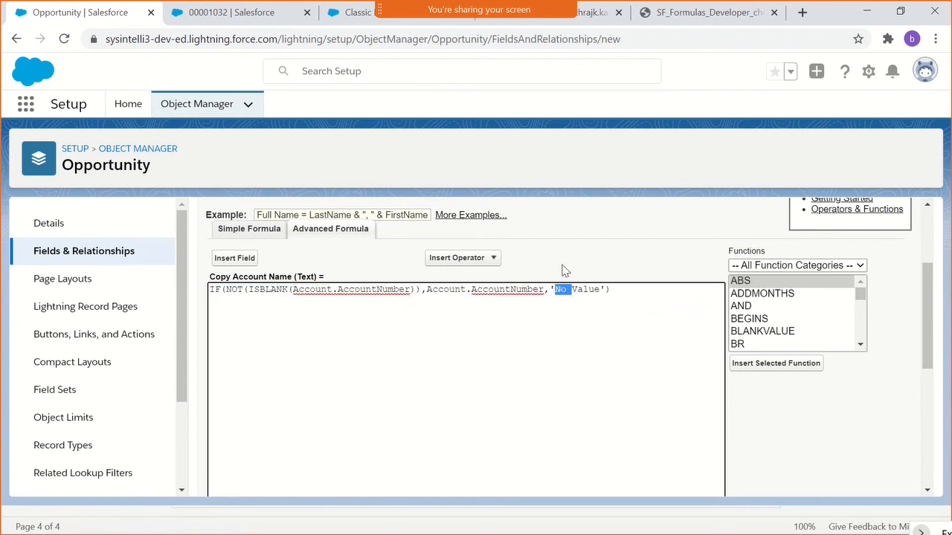
left_click(563, 265)
- Return to the output type step and rename the field label to Copy Account Number and the field name to Copy_Account_Number
scroll(554, 281, "down", 5)
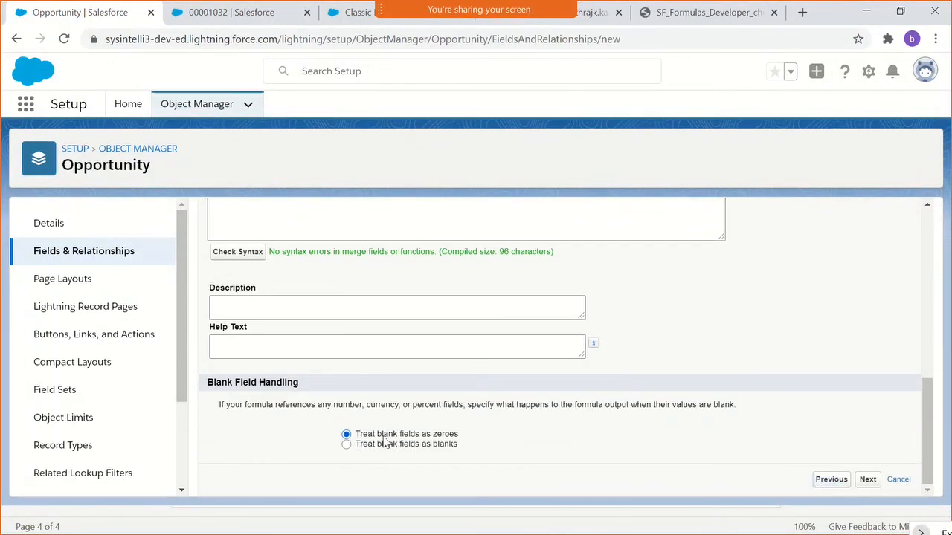
left_click(816, 480)
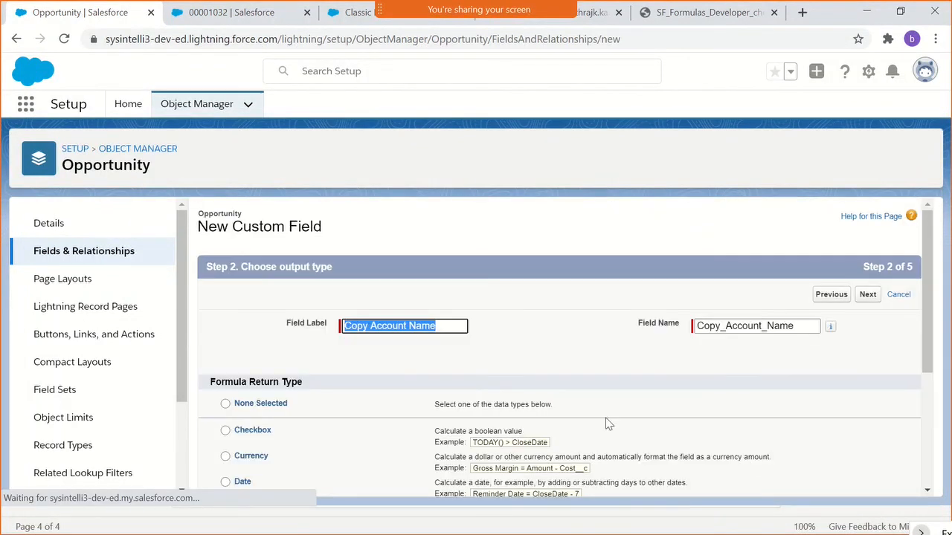
left_click(416, 326)
double_click(416, 325)
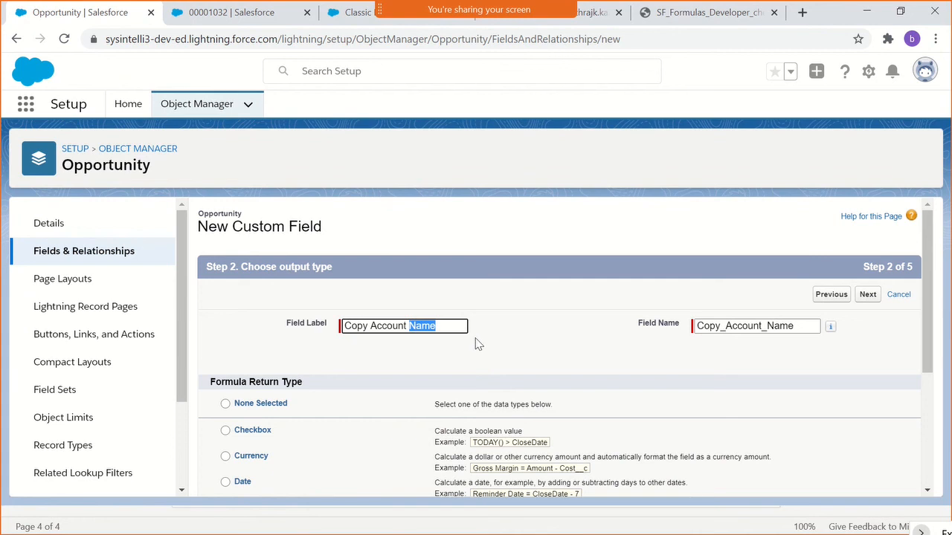
type("Number")
left_click(733, 332)
left_click_drag(813, 329, 779, 331)
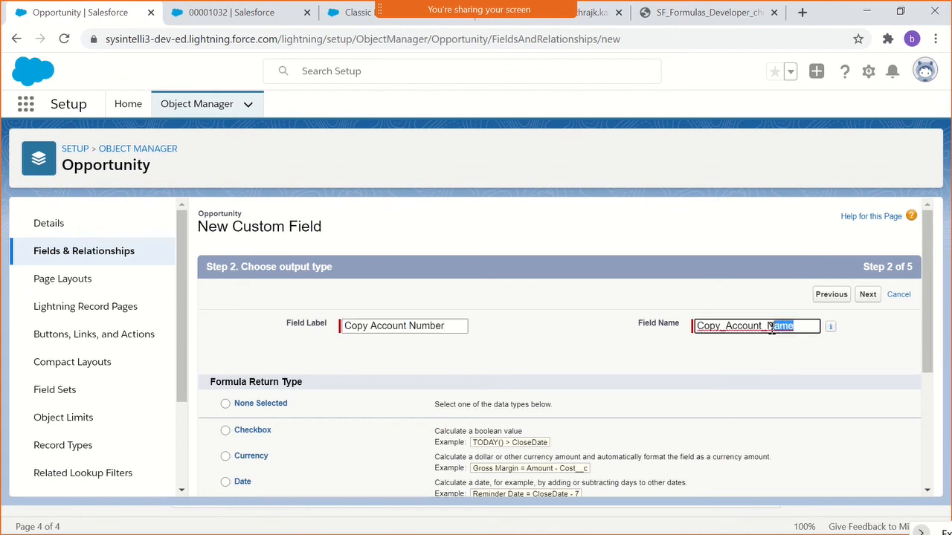
type("umber")
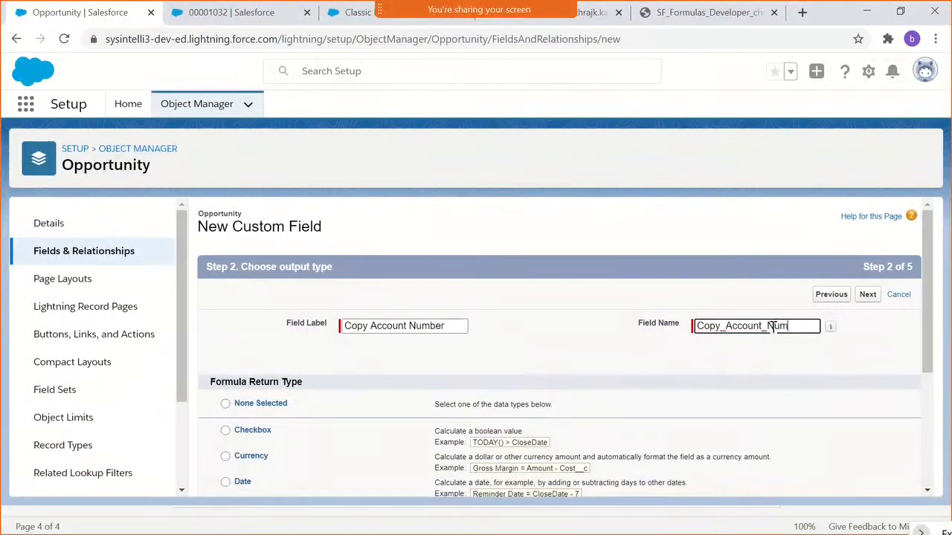
- Proceed past the output type and formula steps to the field-level security settings
left_click(869, 298)
scroll(587, 314, "down", 10)
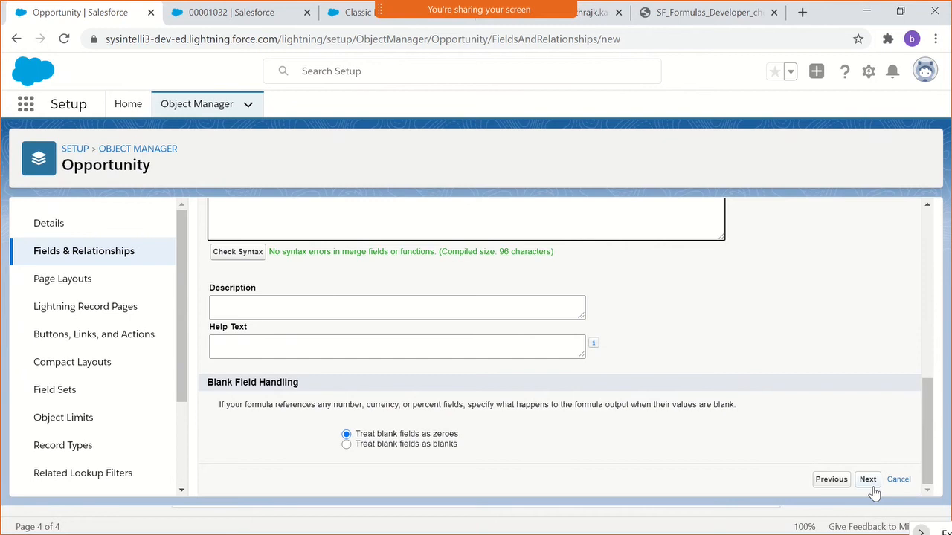
left_click(868, 479)
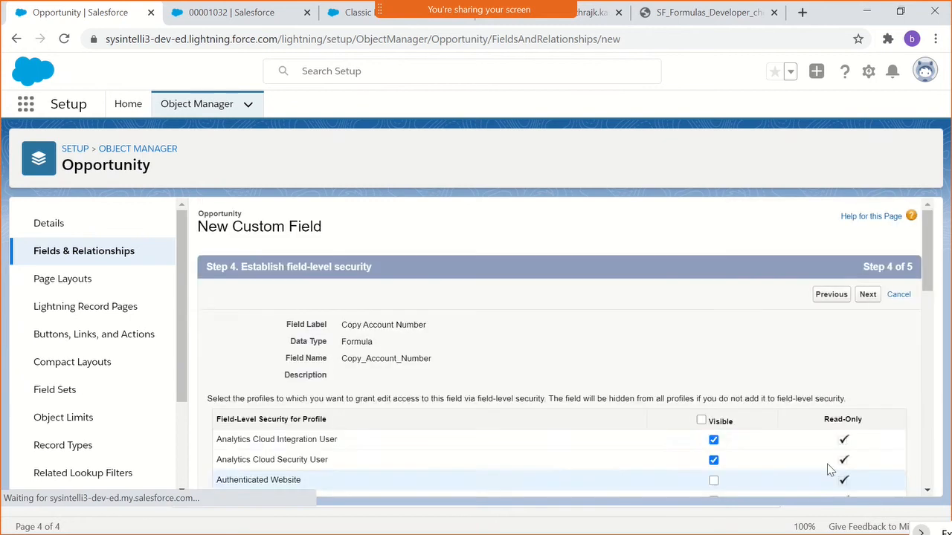
- Examine the field-level security list to see which profiles have visibility of the new field
scroll(766, 422, "down", 4)
scroll(767, 394, "up", 2)
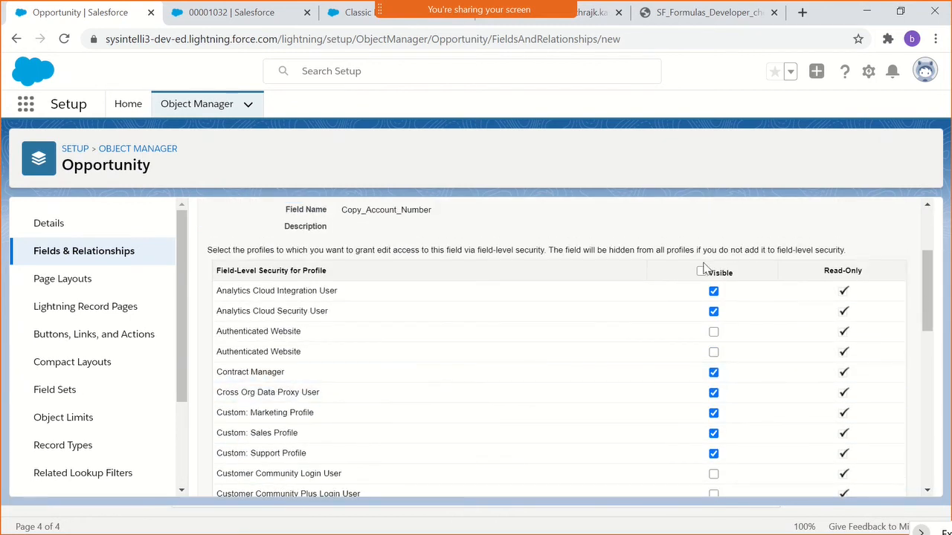
left_click_drag(824, 269, 818, 375)
left_click(818, 375)
scroll(818, 375, "down", 10)
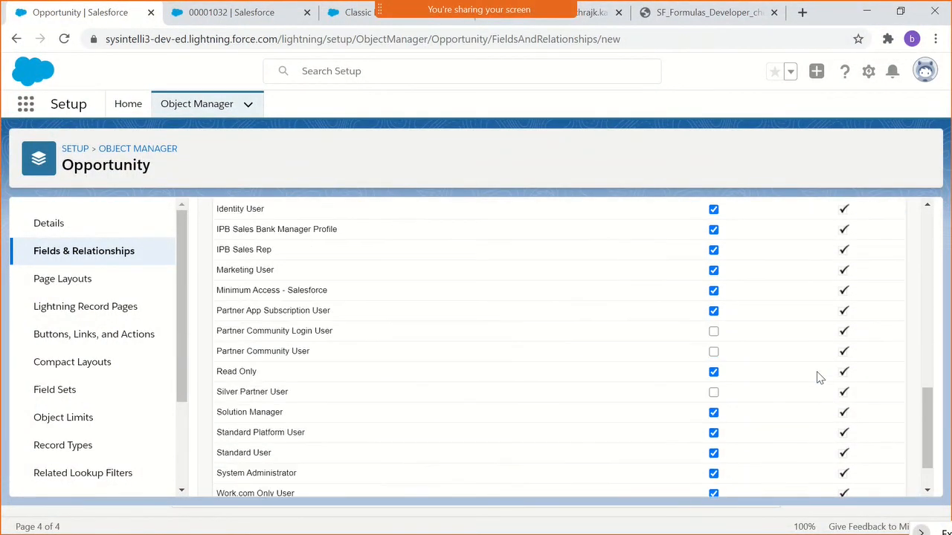
scroll(817, 378, "down", 1)
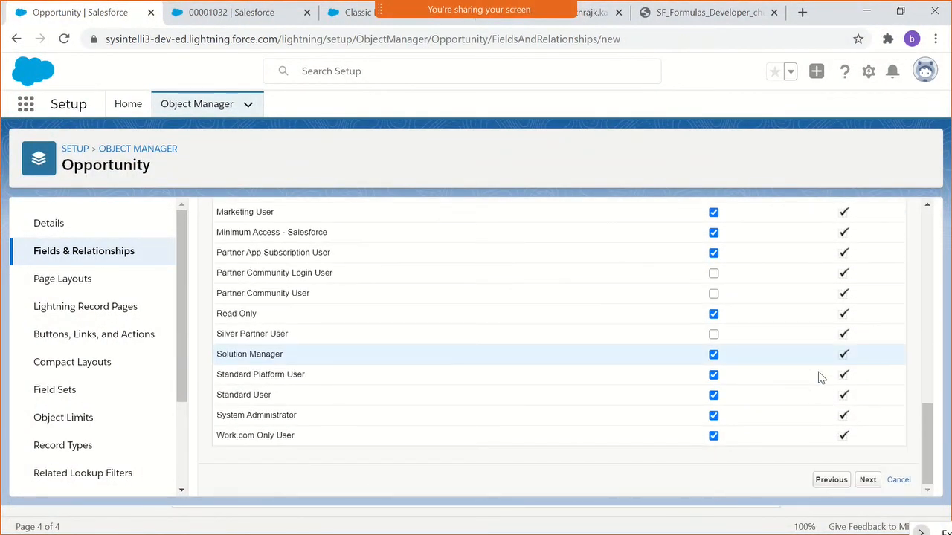
scroll(821, 378, "up", 2)
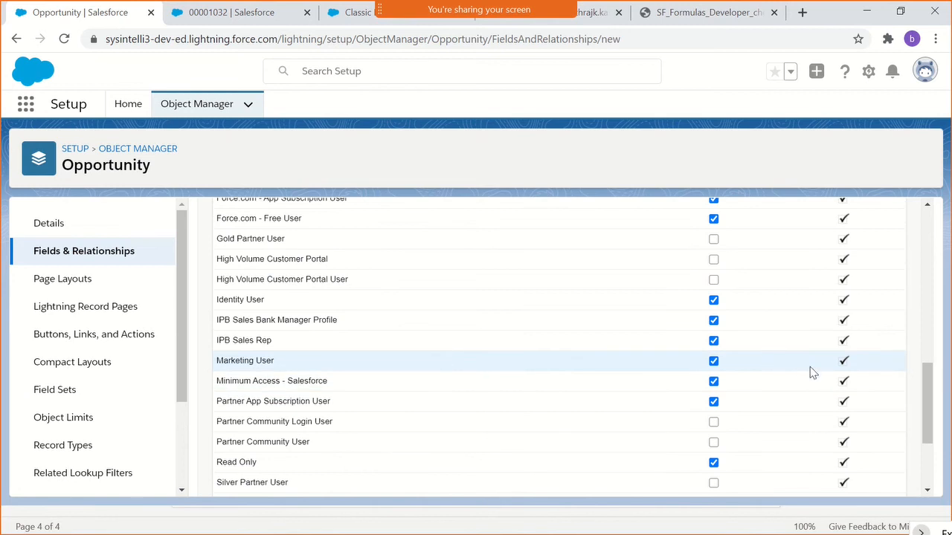
scroll(813, 372, "up", 5)
scroll(807, 243, "down", 6)
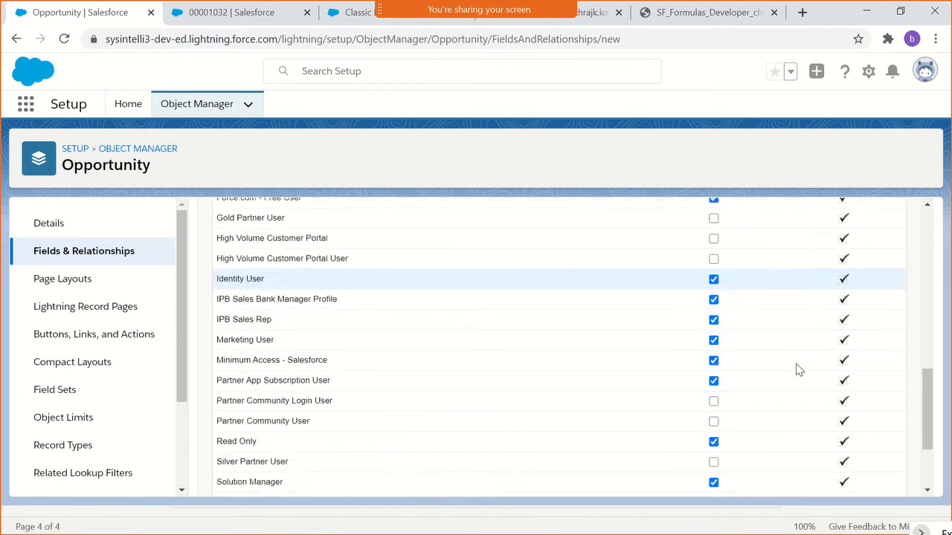
scroll(799, 372, "down", 2)
- Proceed to the page layouts and save the field with all Opportunity layouts selected
left_click(868, 481)
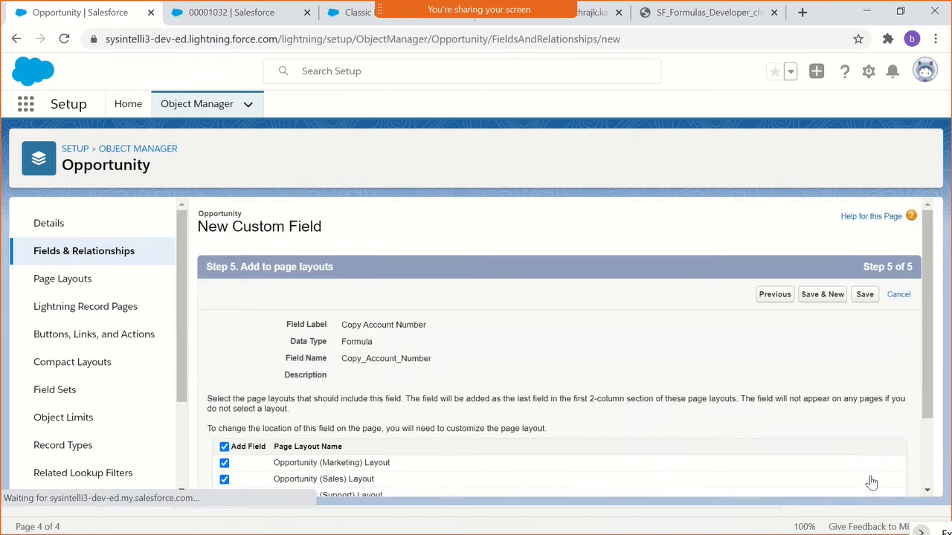
scroll(483, 382, "down", 1)
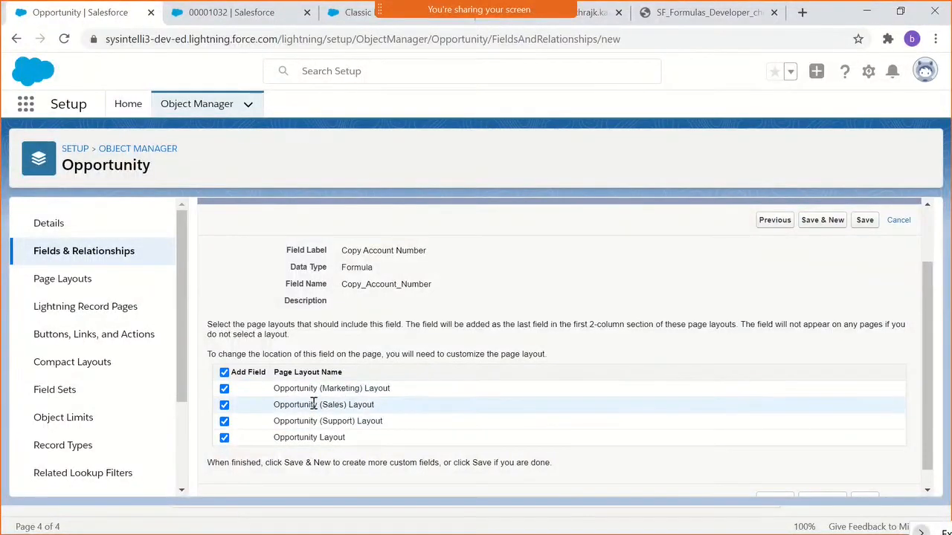
scroll(313, 404, "up", 1)
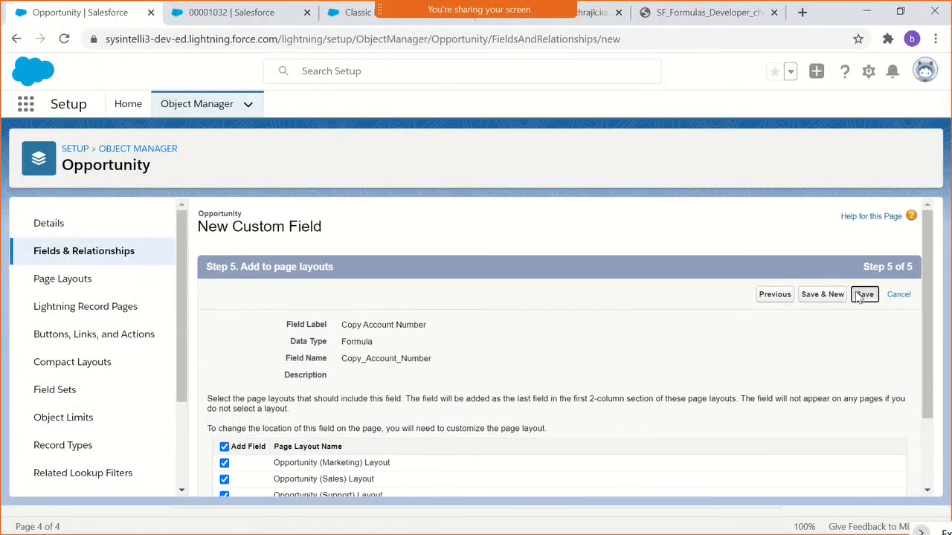
left_click(863, 295)
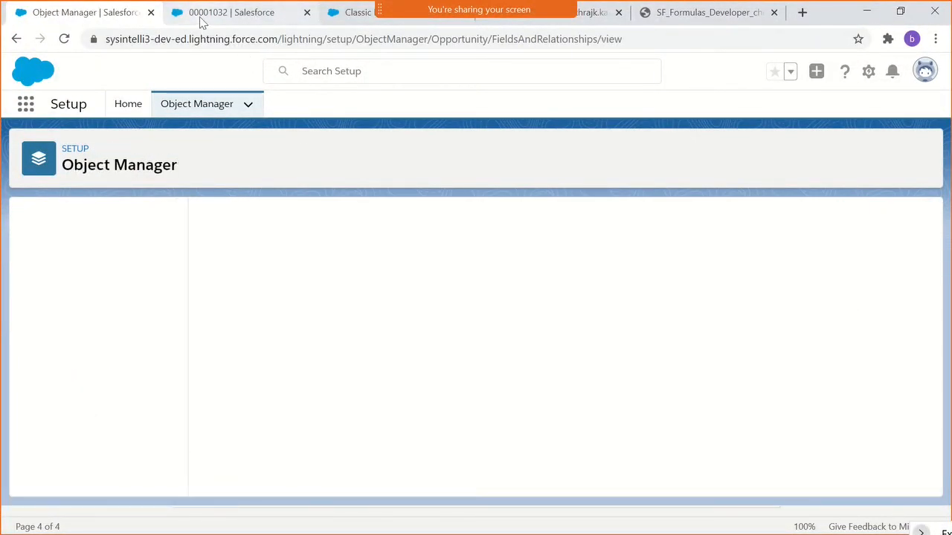
- Open the details of the SHI 2021 opportunity in the sales app and examine its Copy Account Number field
left_click(201, 23)
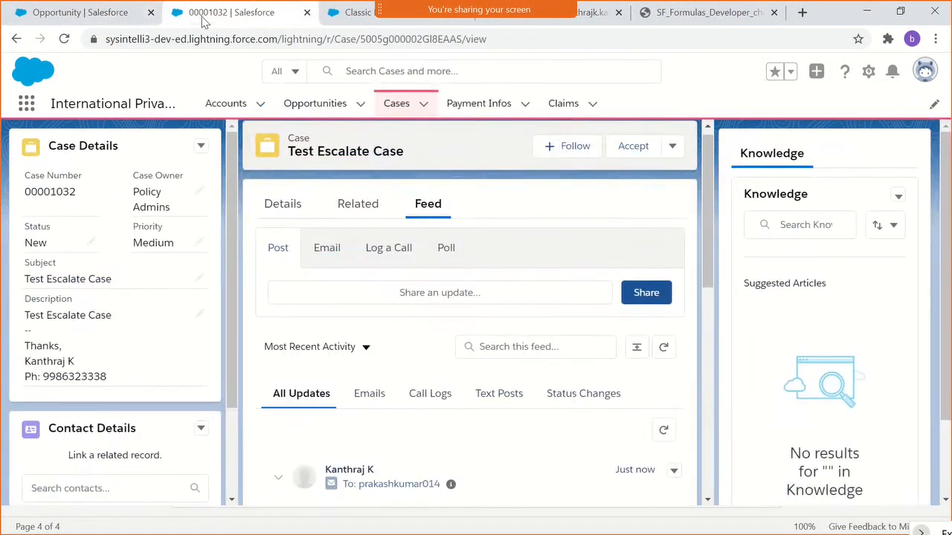
left_click(304, 108)
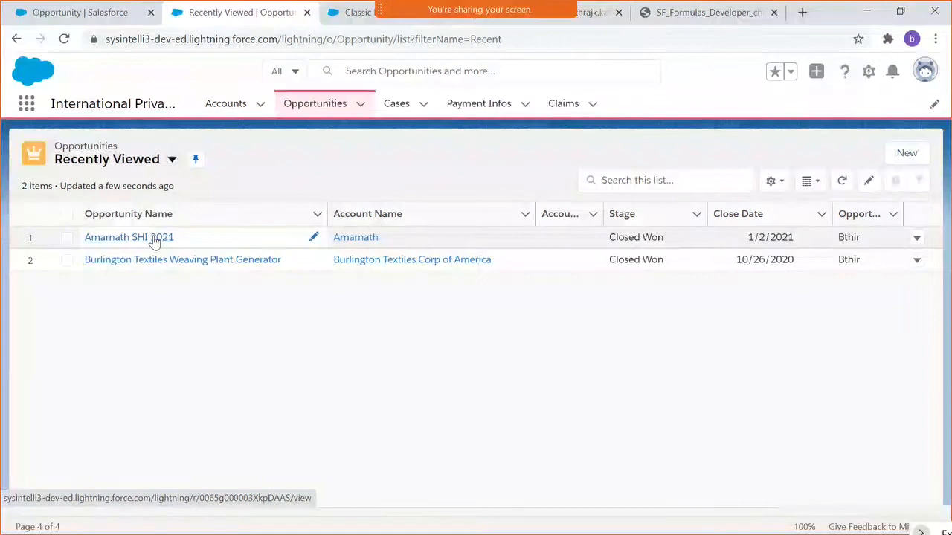
left_click(152, 238)
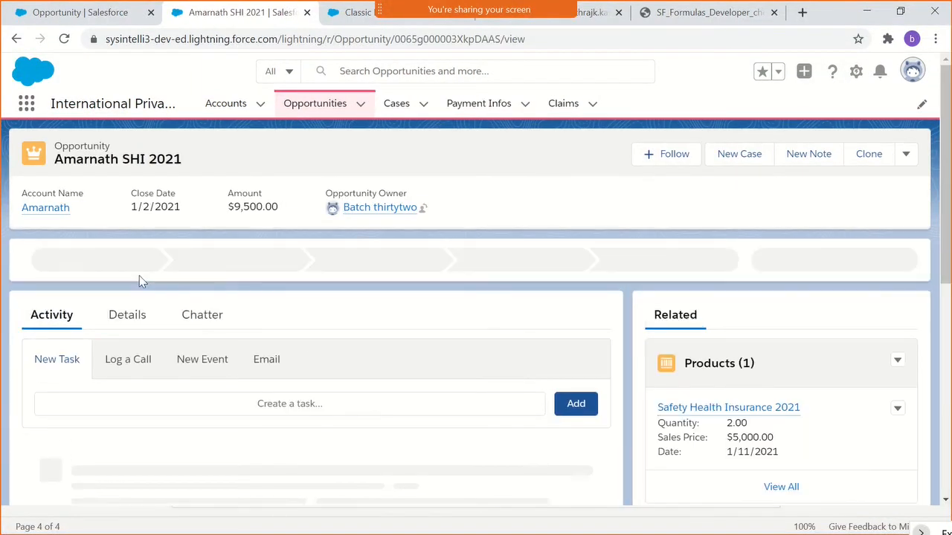
left_click(128, 315)
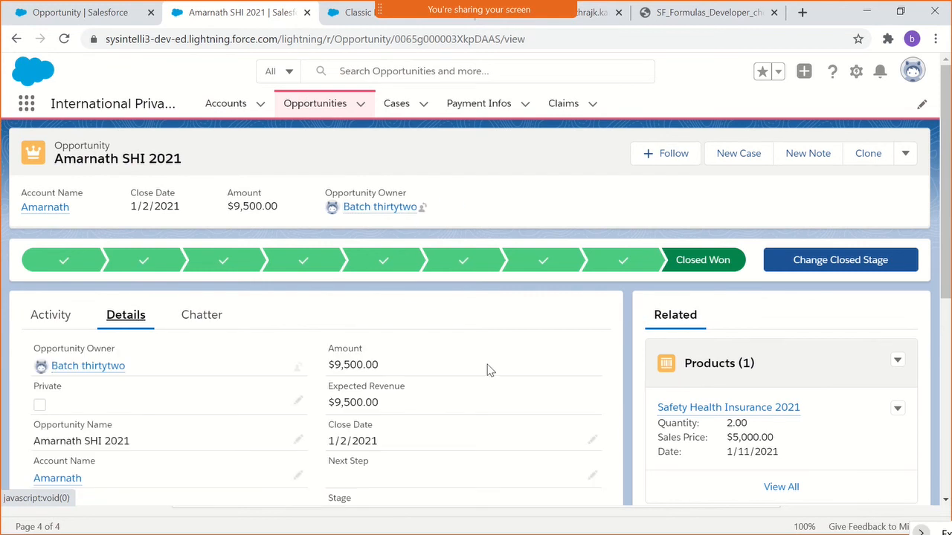
scroll(490, 370, "down", 2)
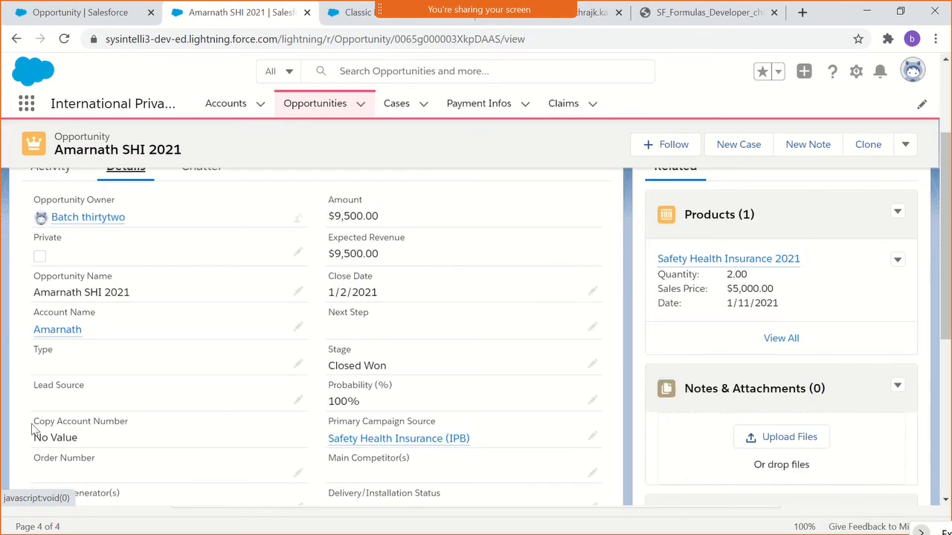
left_click_drag(38, 422, 138, 424)
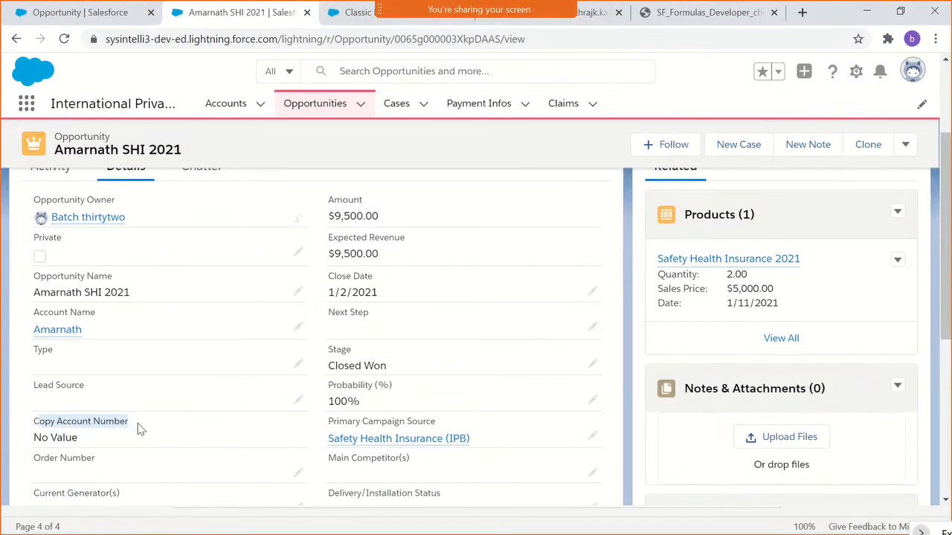
left_click(140, 424)
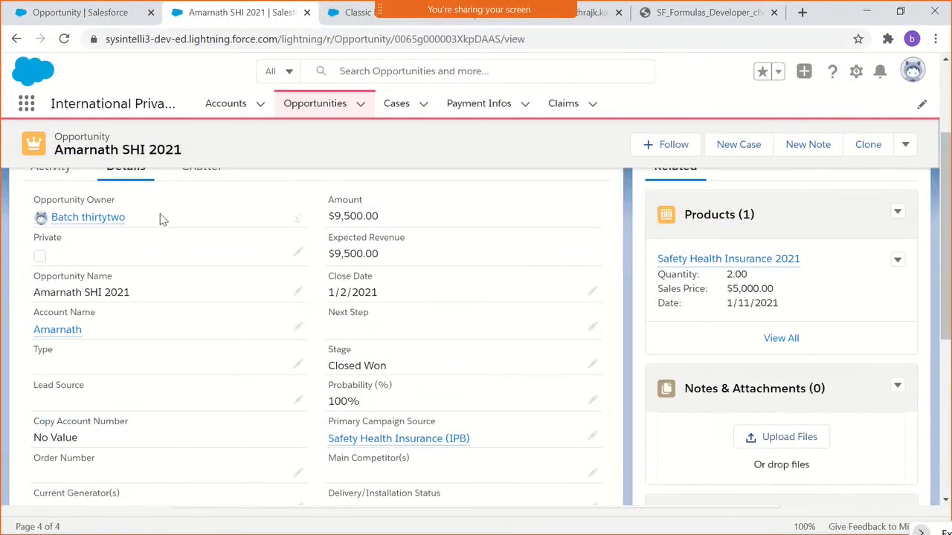
- Open the opportunity's linked account, fill in its blank Account Number field and save the record
left_click(65, 331)
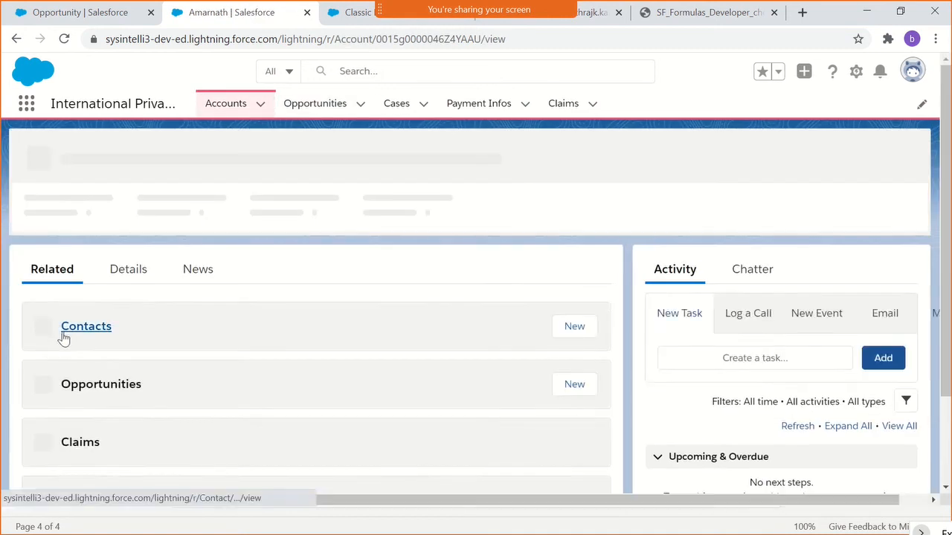
left_click(126, 265)
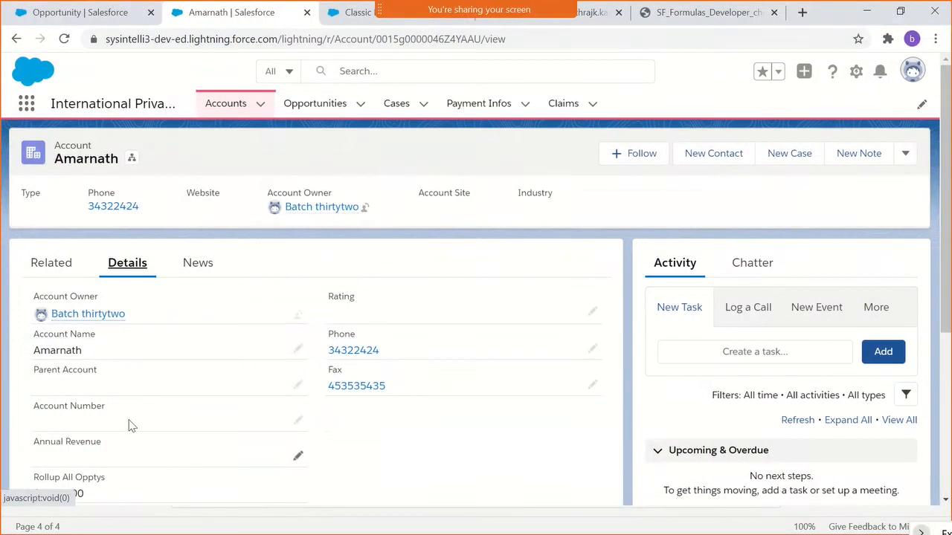
left_click(299, 423)
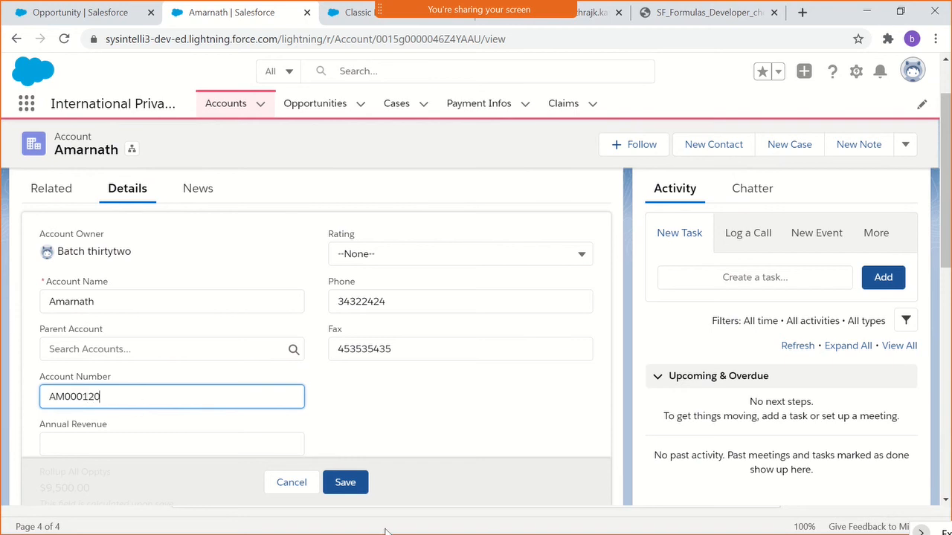
left_click(334, 487)
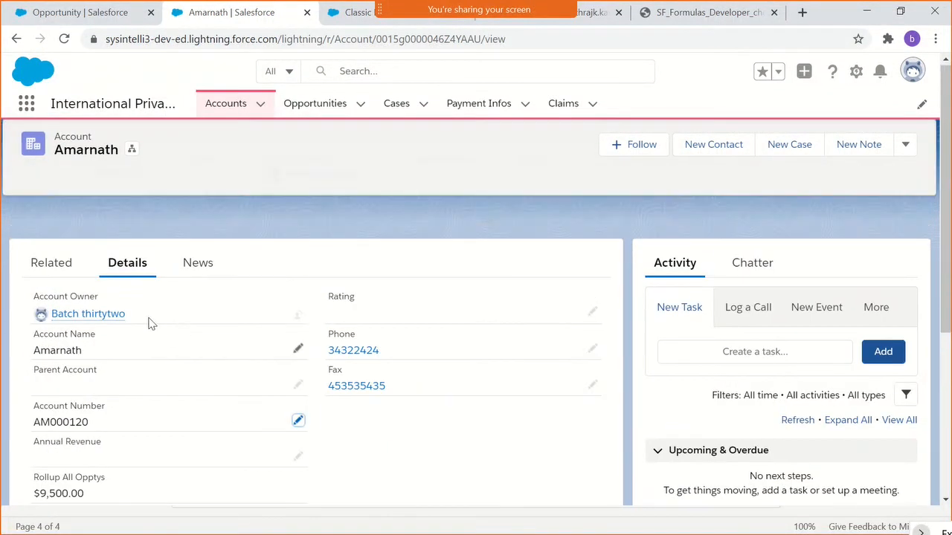
- Return to the SHI 2021 opportunity from the account's related opportunities and check the Copy Account Number value in its details
left_click(72, 6)
left_click(217, 13)
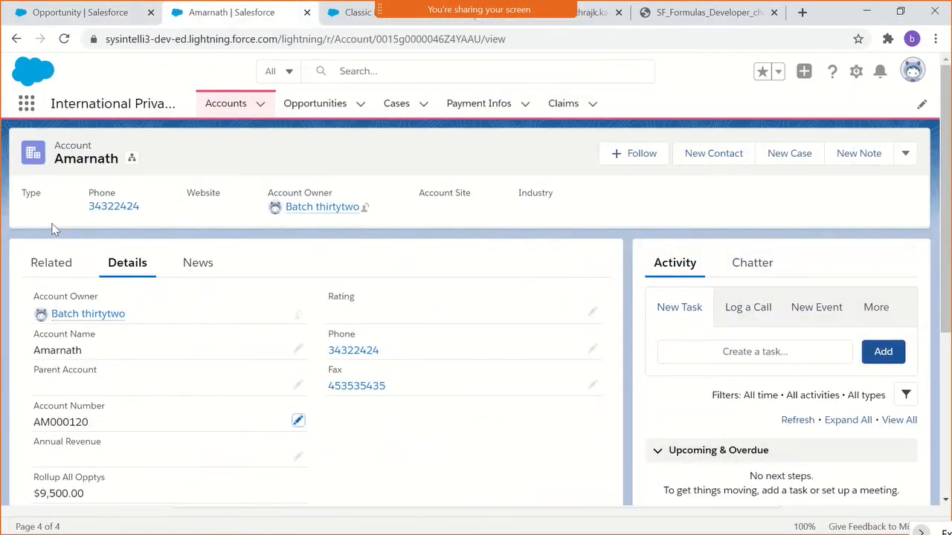
left_click(78, 264)
scroll(149, 389, "down", 2)
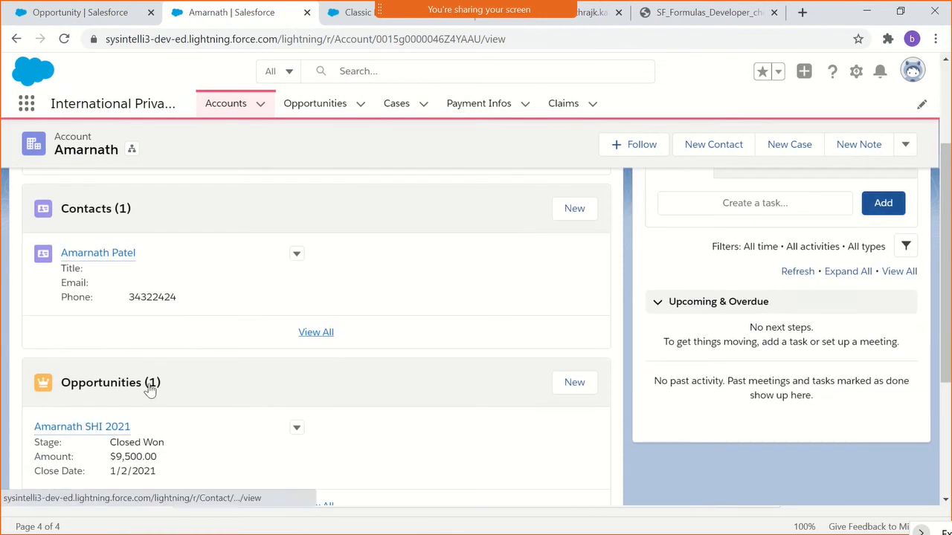
left_click(83, 427)
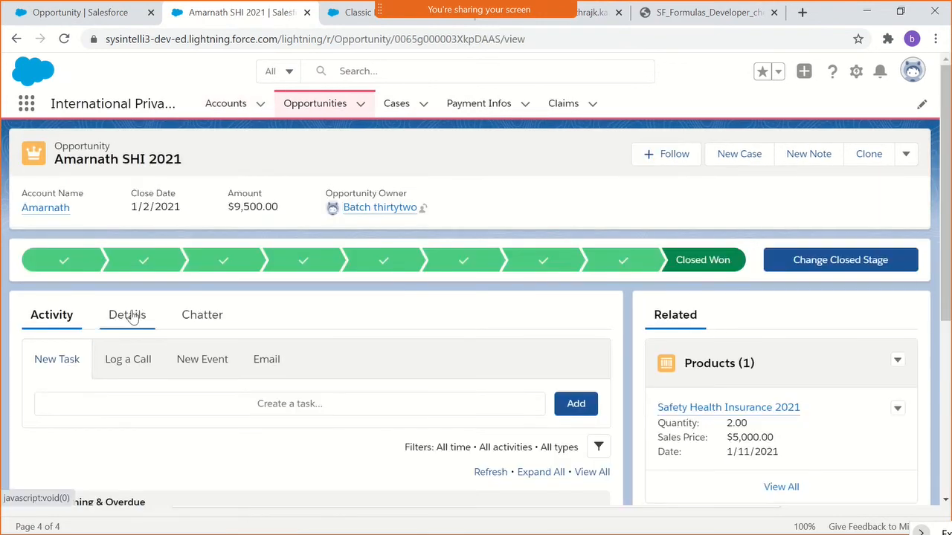
left_click(128, 315)
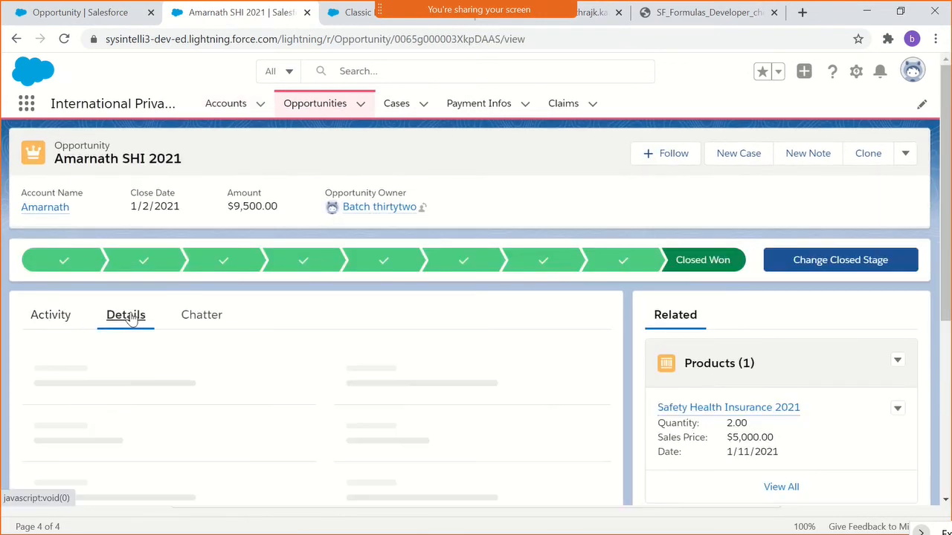
scroll(207, 311, "down", 2)
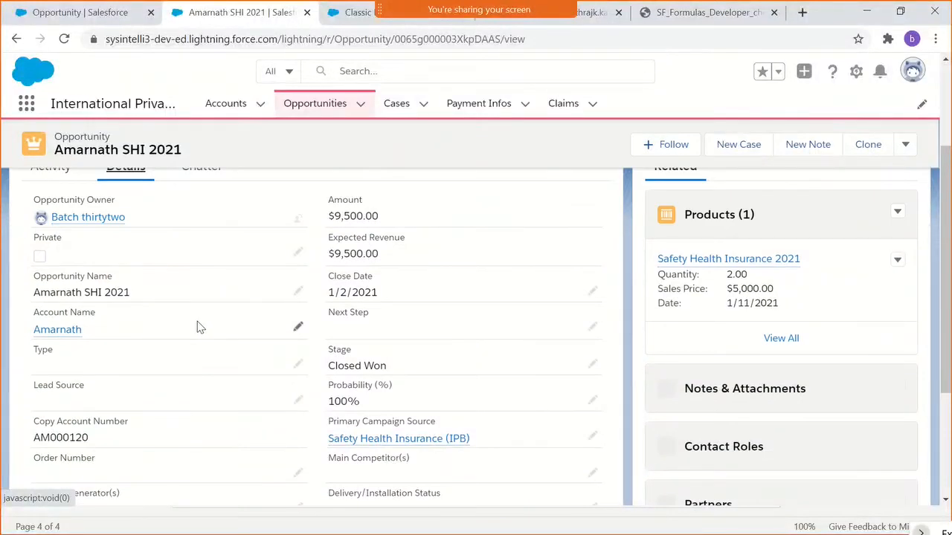
scroll(199, 327, "down", 1)
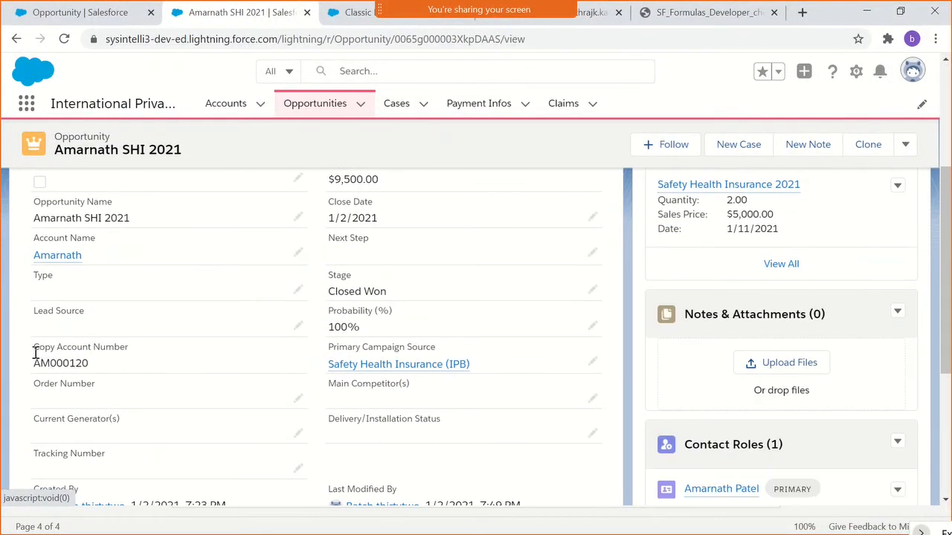
left_click_drag(34, 353, 97, 366)
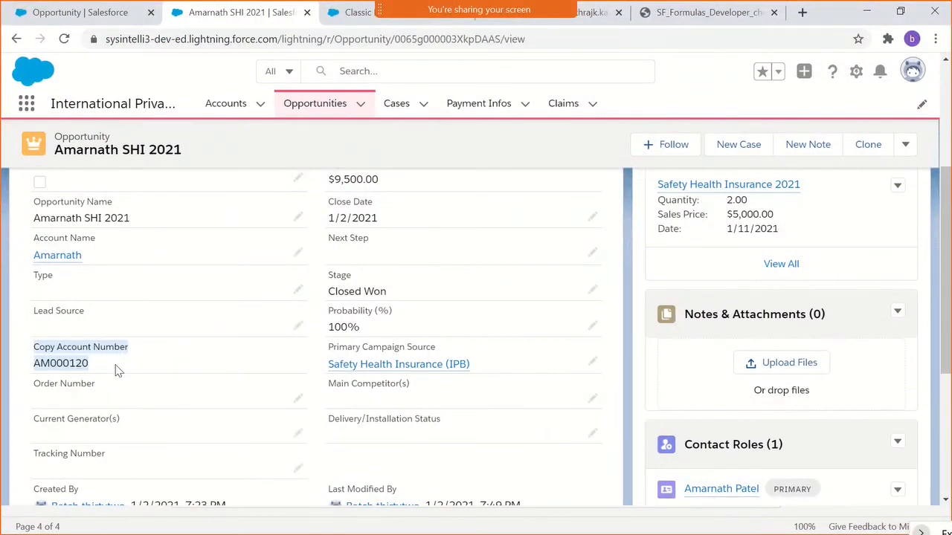
left_click(116, 370)
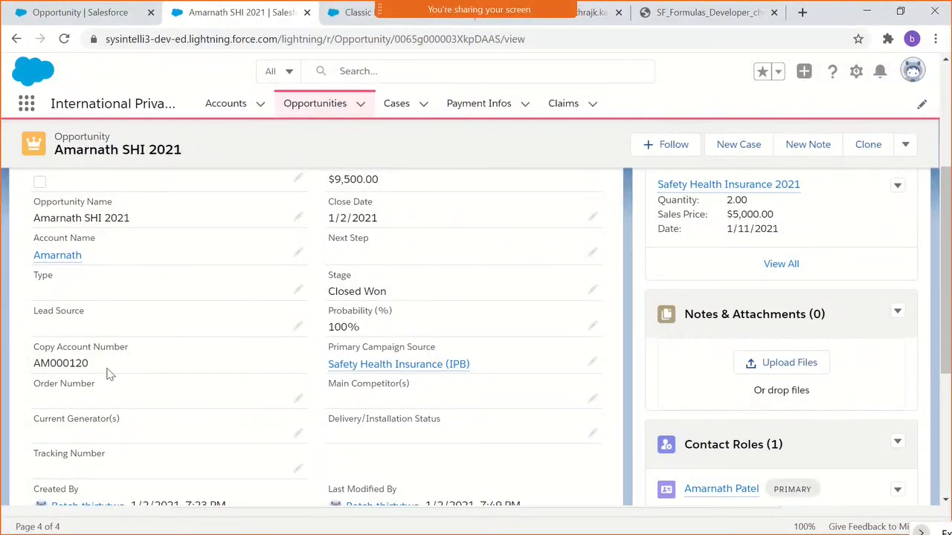
left_click_drag(108, 372, 34, 364)
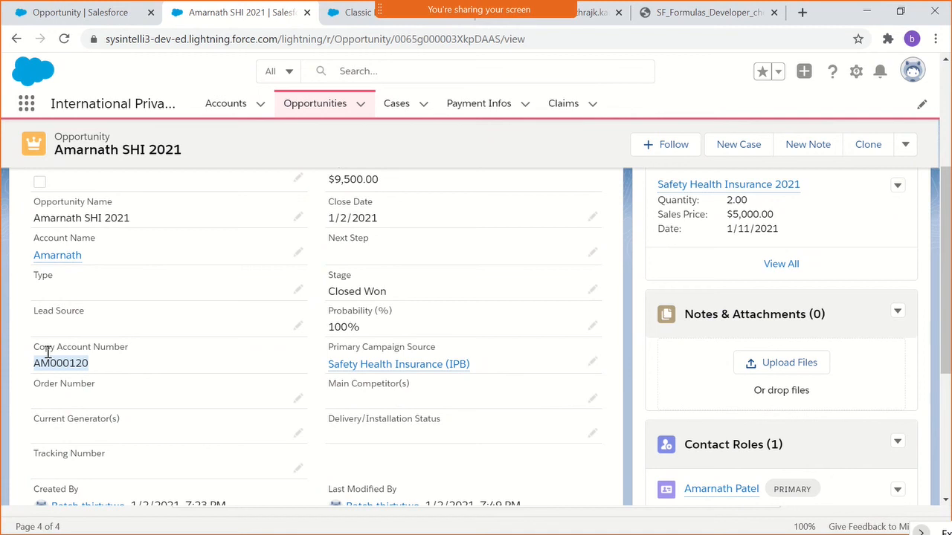
- Return to the Opportunity fields in Setup and open the Copy Account Number field definition for editing at its formula
left_click(84, 16)
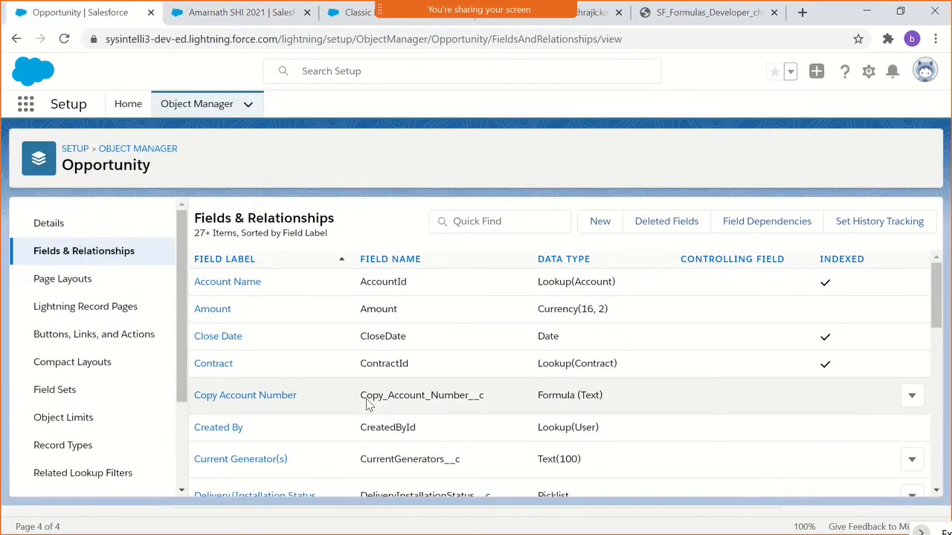
left_click(240, 395)
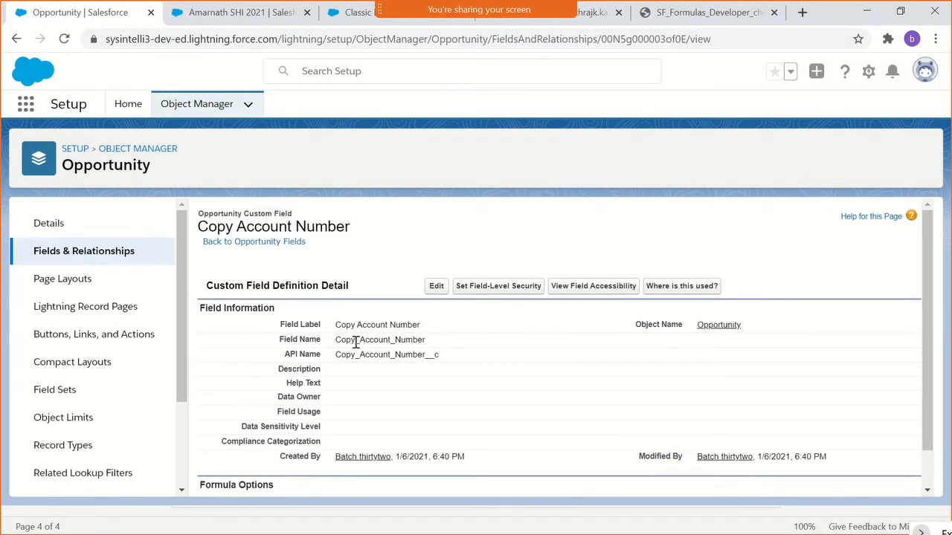
left_click(437, 289)
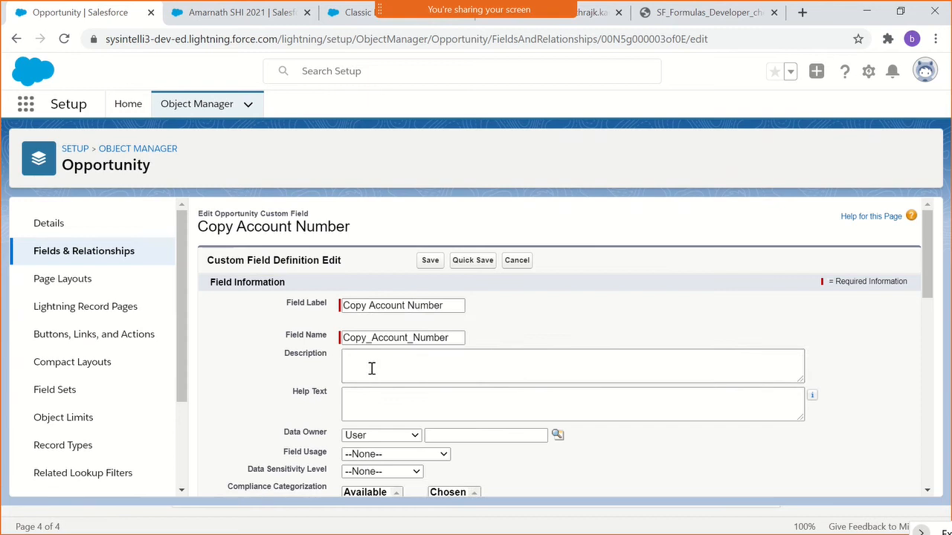
scroll(372, 368, "down", 5)
- Copy Account.AccountNumber from the ISBLANK condition onto a separate line below the existing formula
left_click(627, 323)
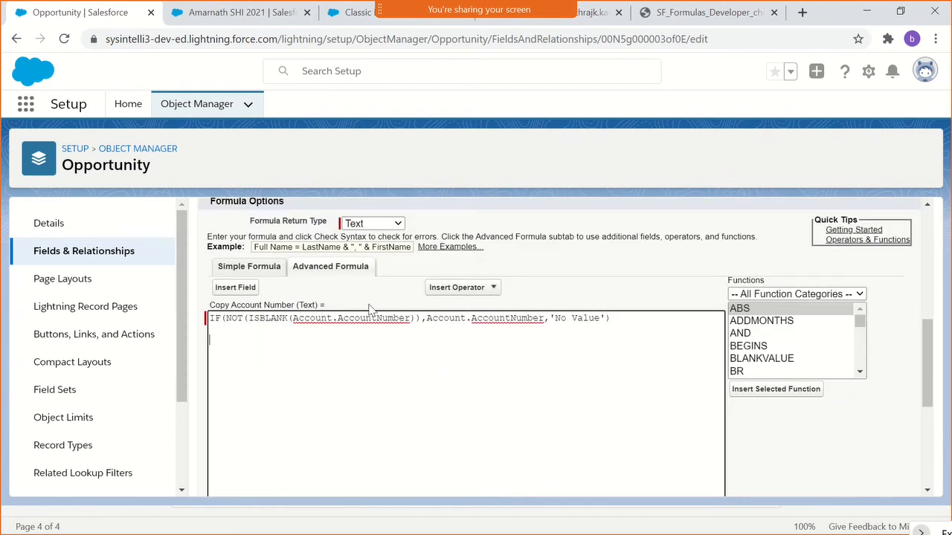
left_click_drag(295, 318, 413, 319)
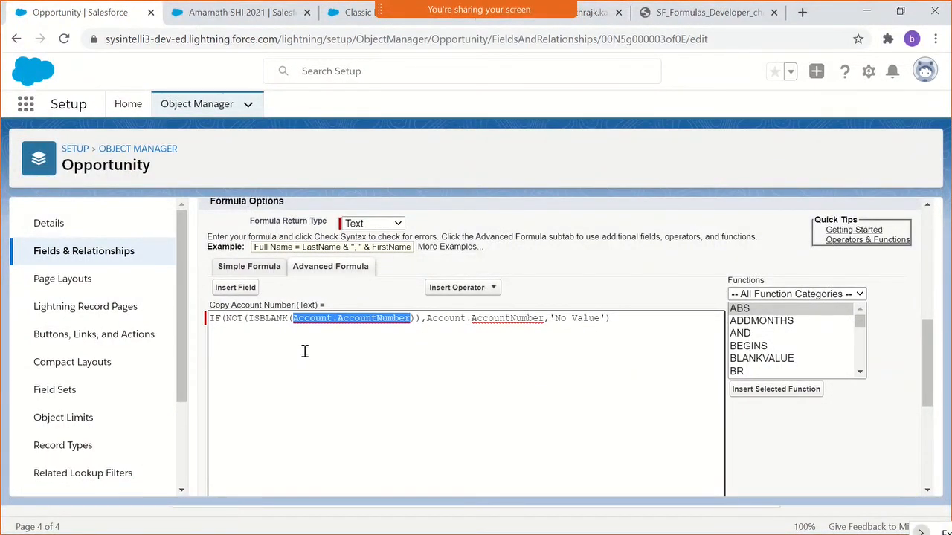
left_click(272, 345)
key("ctrl+v")
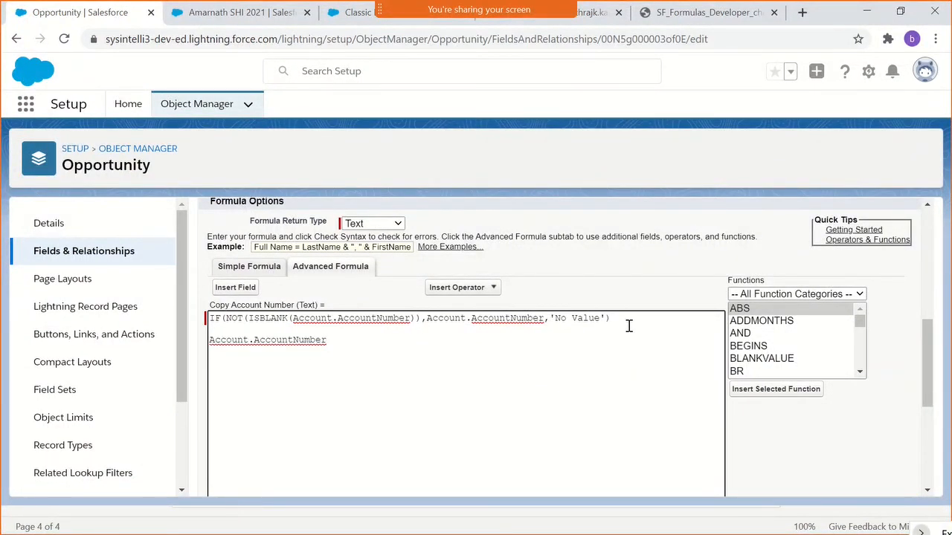
- Reduce the Copy Account Number formula to only Account.AccountNumber and save the field definition
left_click_drag(628, 326, 153, 323)
key("BackSpace")
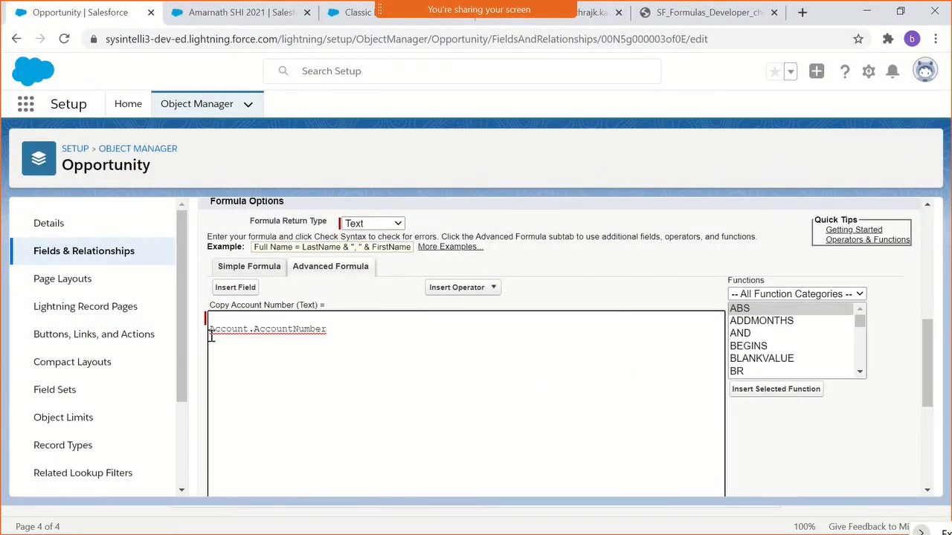
key("BackSpace")
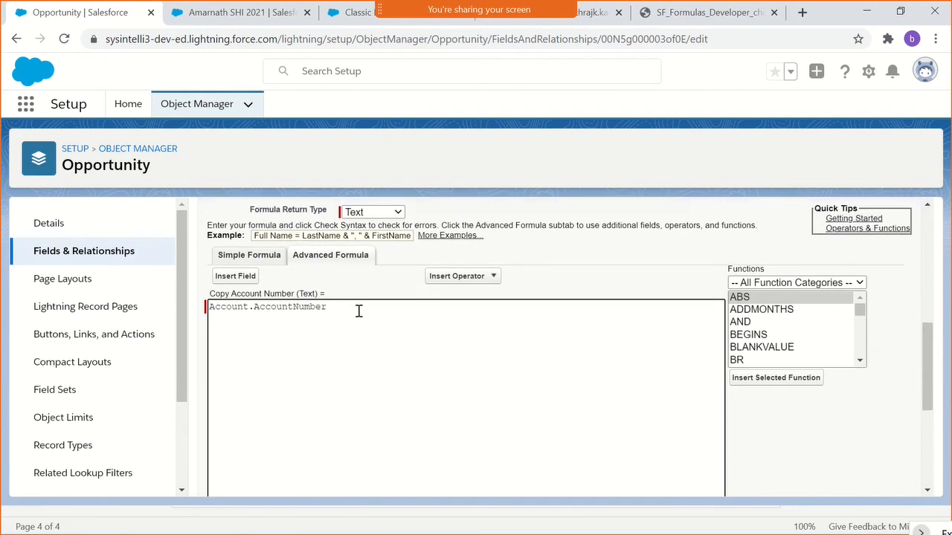
scroll(356, 312, "down", 5)
left_click(428, 478)
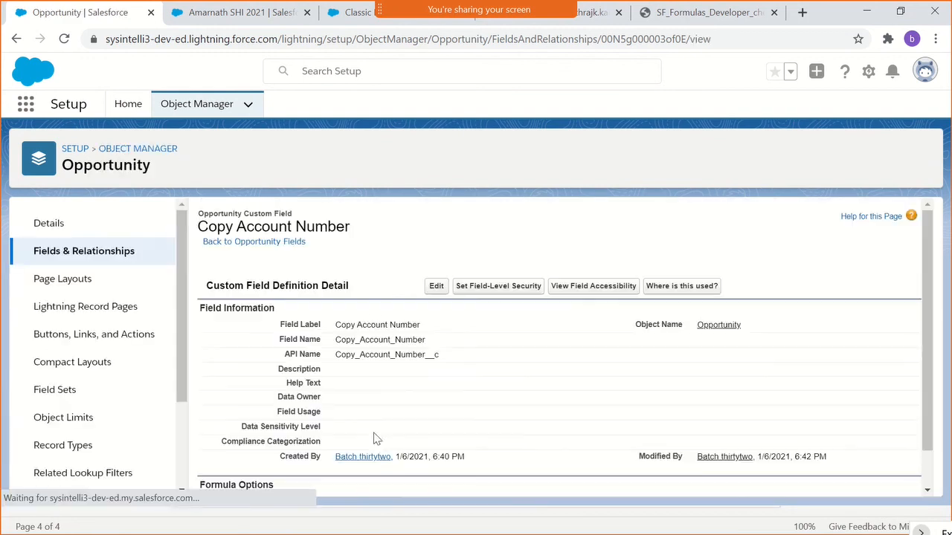
- Switch to the SHI 2021 opportunity, reload it and check the Copy Account Number value in its details
left_click(197, 13)
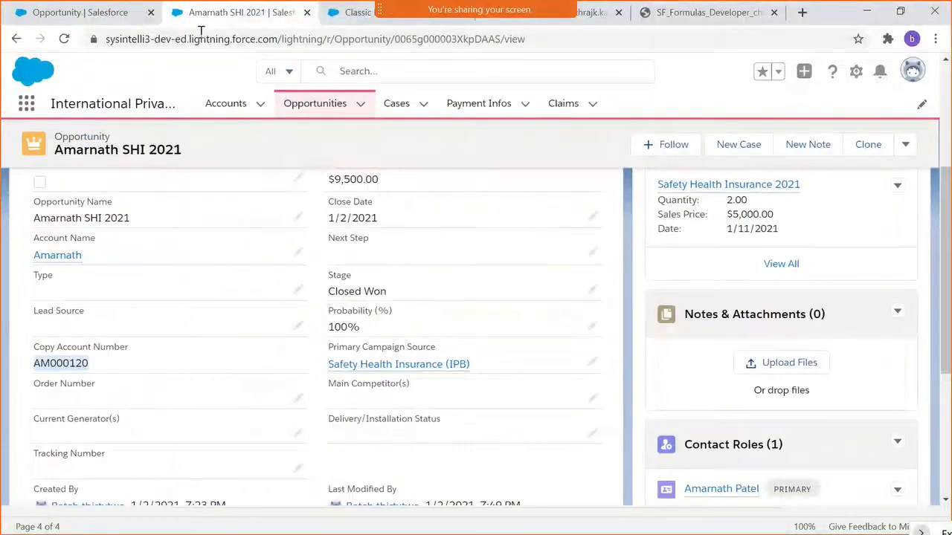
left_click(165, 43)
key("Return")
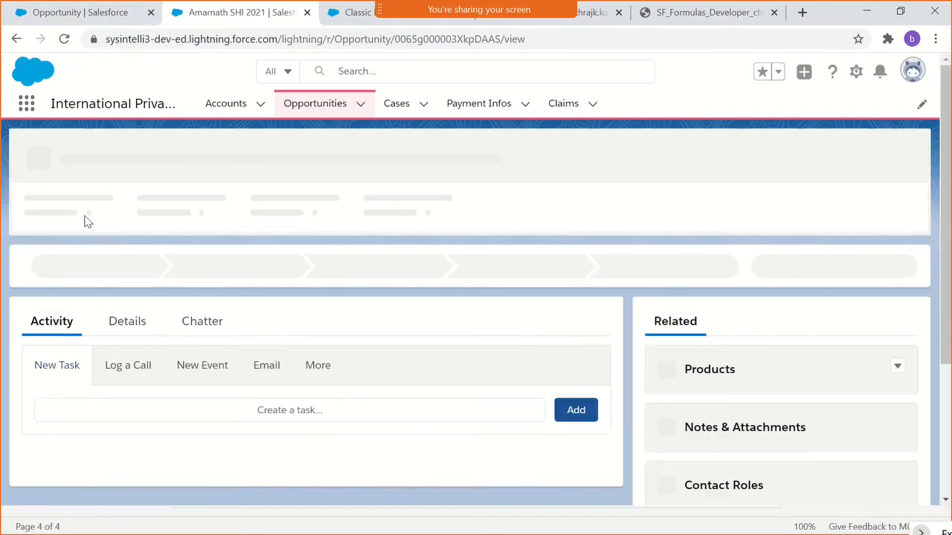
left_click(141, 320)
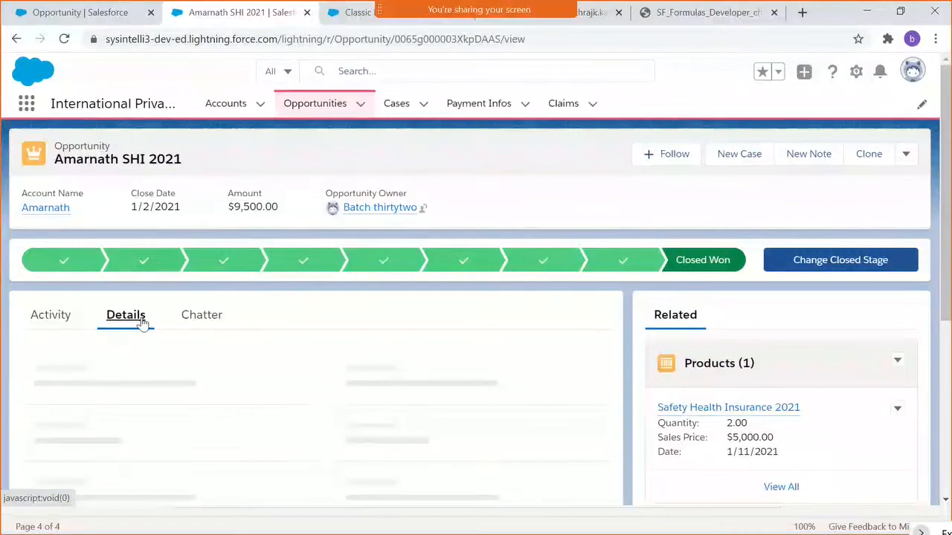
scroll(142, 323, "down", 3)
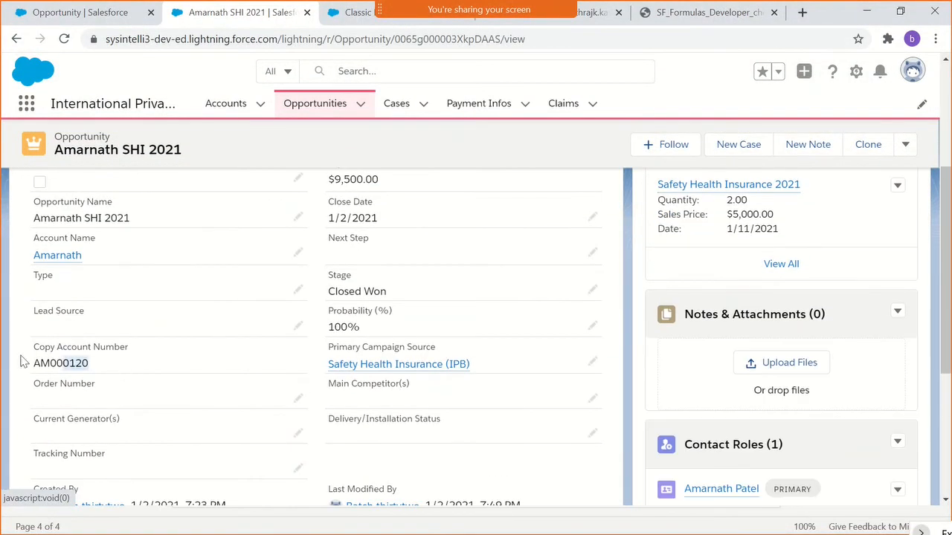
left_click_drag(22, 359, 44, 367)
left_click(50, 361)
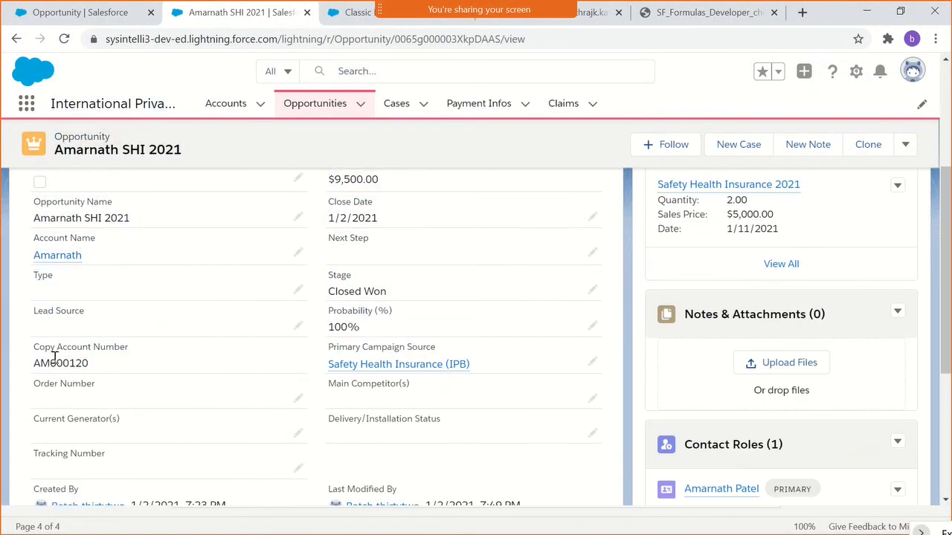
scroll(145, 340, "up", 5)
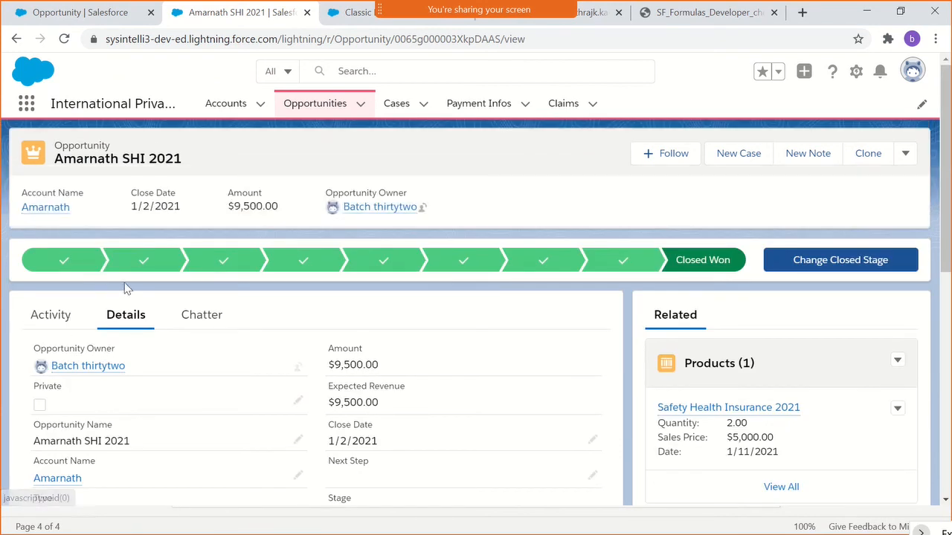
- Open the opportunity's linked account, clear its Account Number field and save the record
left_click(49, 209)
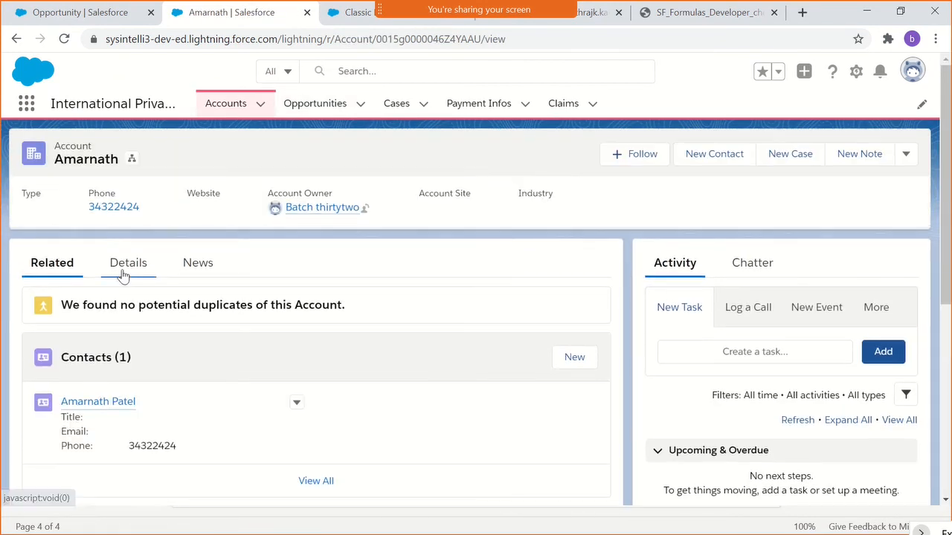
left_click(122, 266)
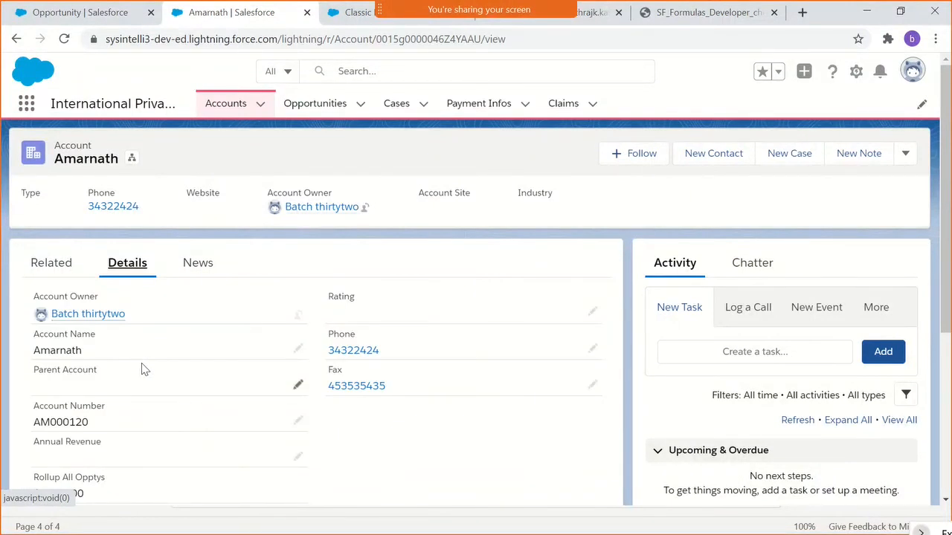
left_click(298, 422)
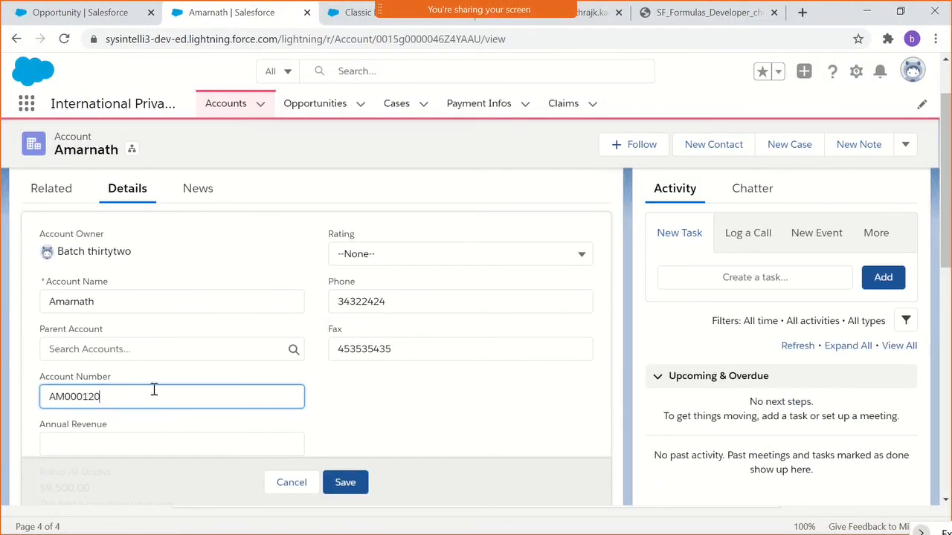
double_click(154, 389)
key("BackSpace")
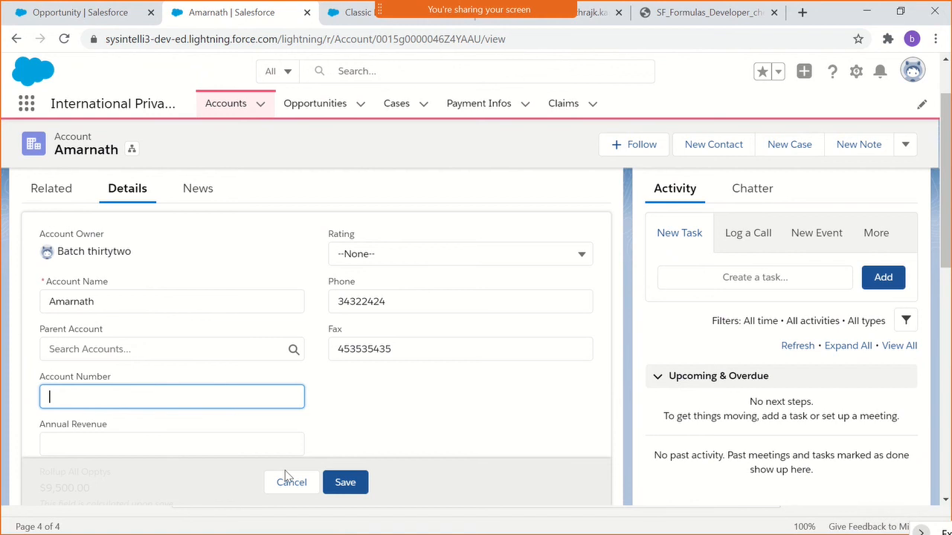
left_click(341, 483)
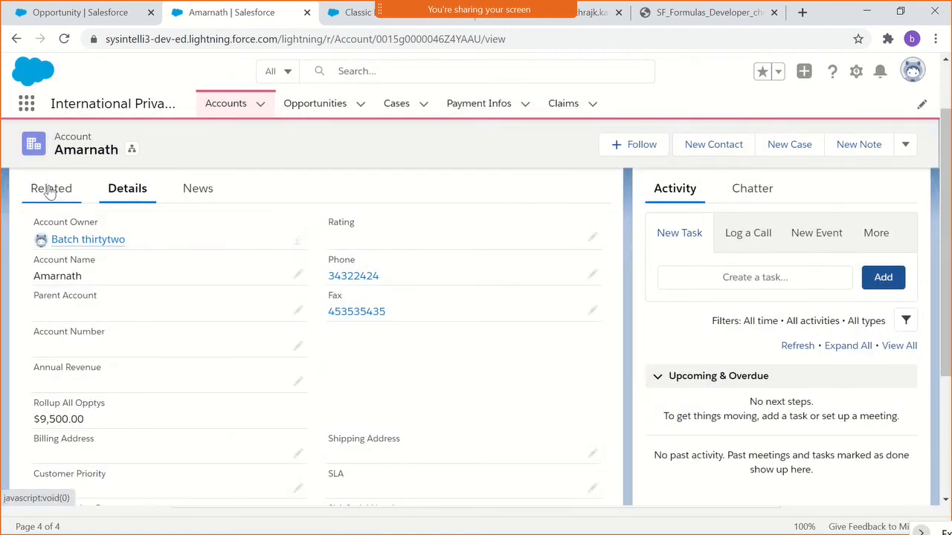
- Return to the SHI 2021 opportunity from the account's related opportunities and inspect Copy Account Number in its details
left_click(47, 187)
scroll(92, 383, "down", 2)
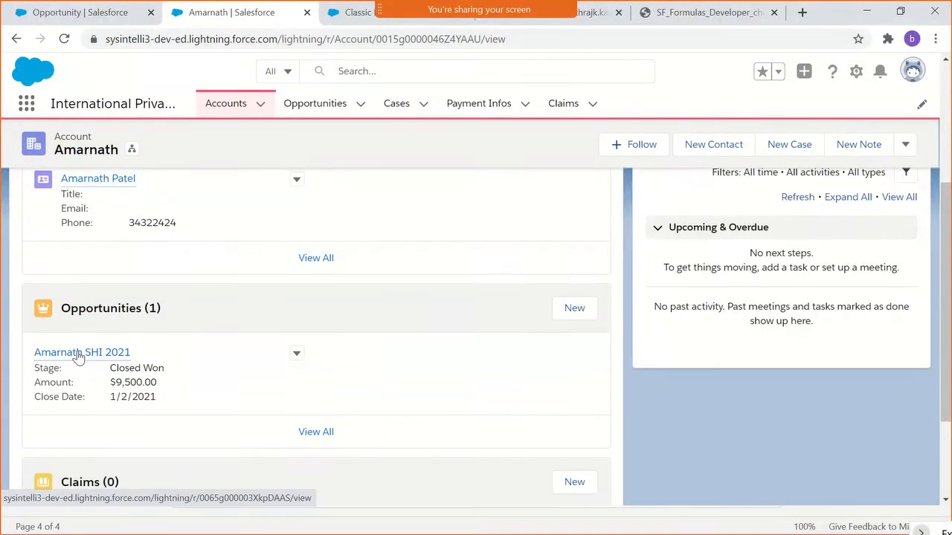
left_click(78, 353)
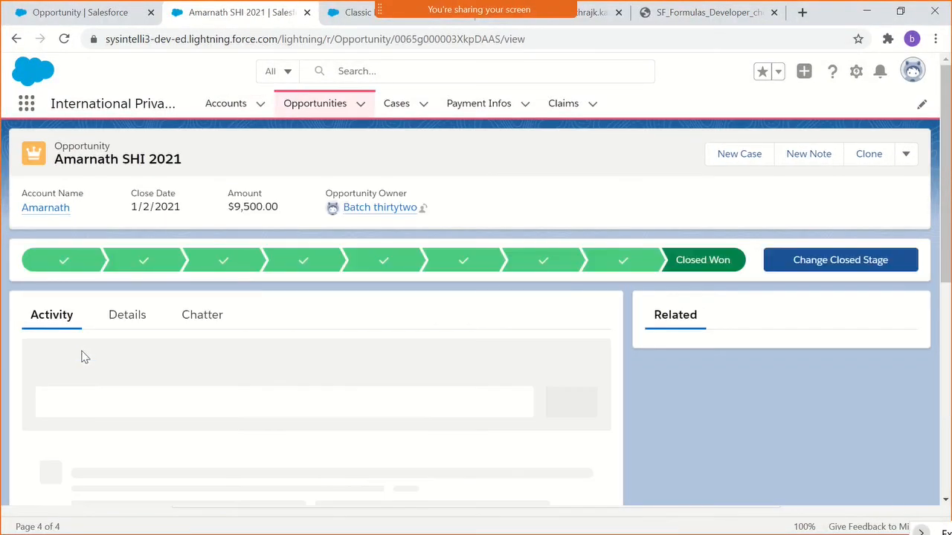
left_click(125, 326)
scroll(125, 327, "down", 3)
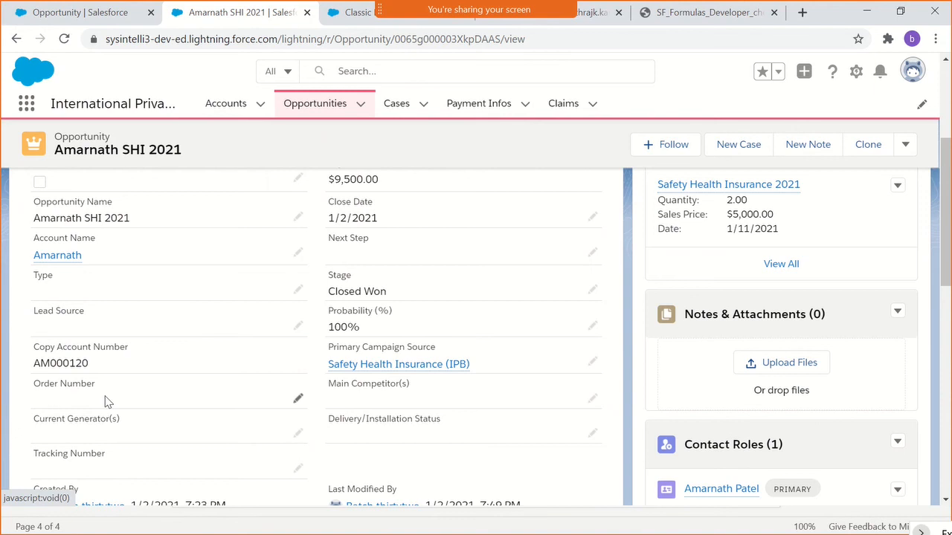
double_click(57, 362)
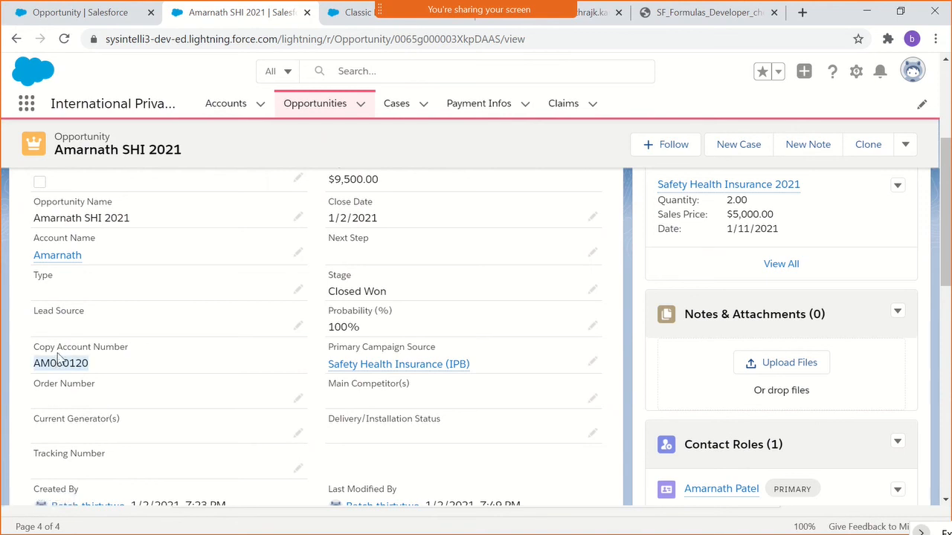
- Reload the SHI 2021 opportunity and recheck the Copy Account Number field in its details
left_click(64, 40)
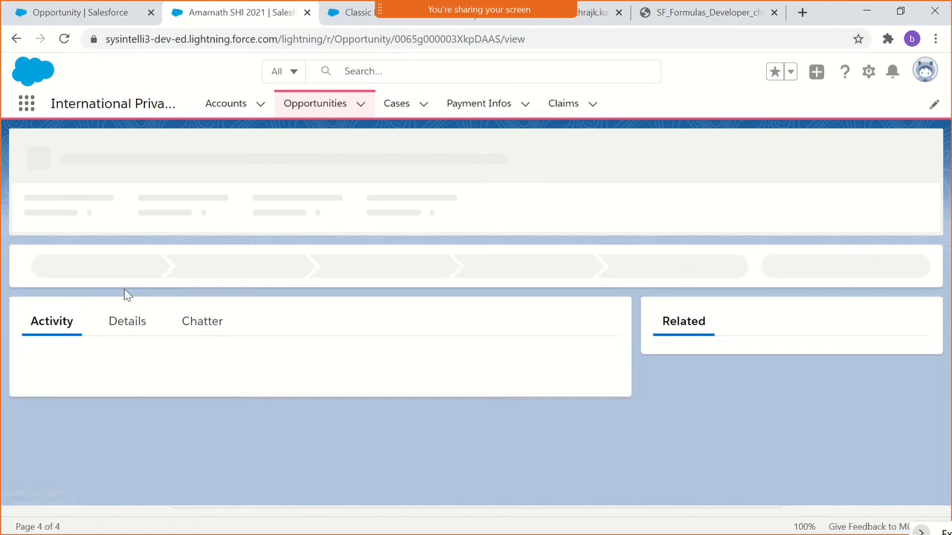
left_click(124, 318)
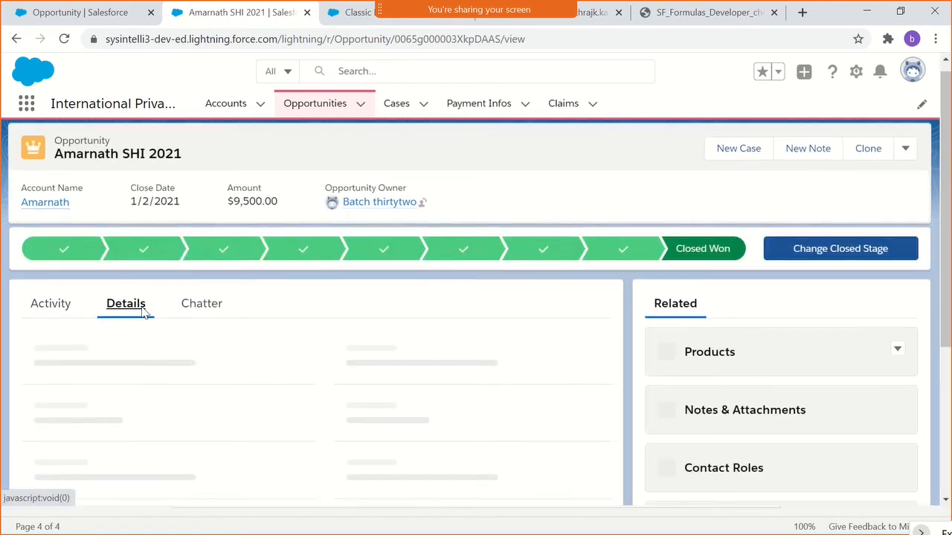
scroll(147, 311, "down", 3)
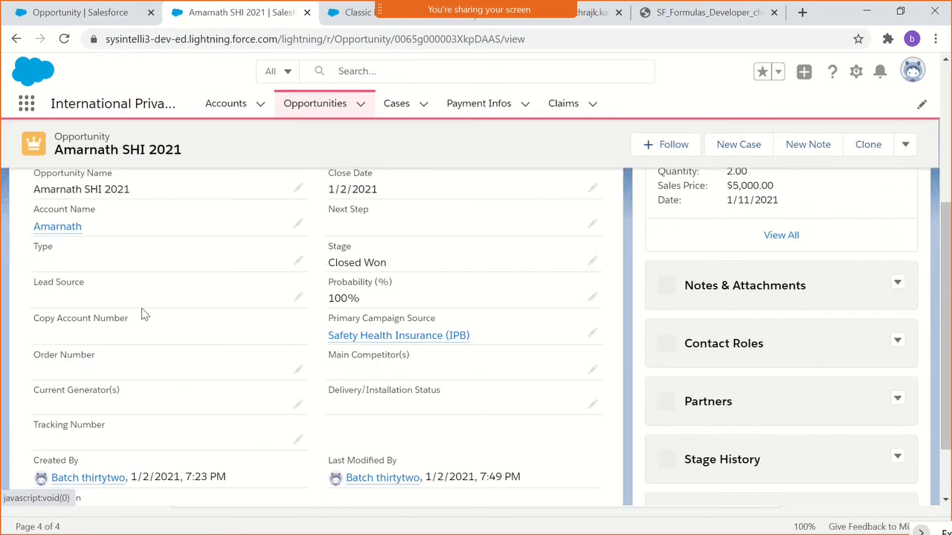
scroll(141, 310, "up", 2)
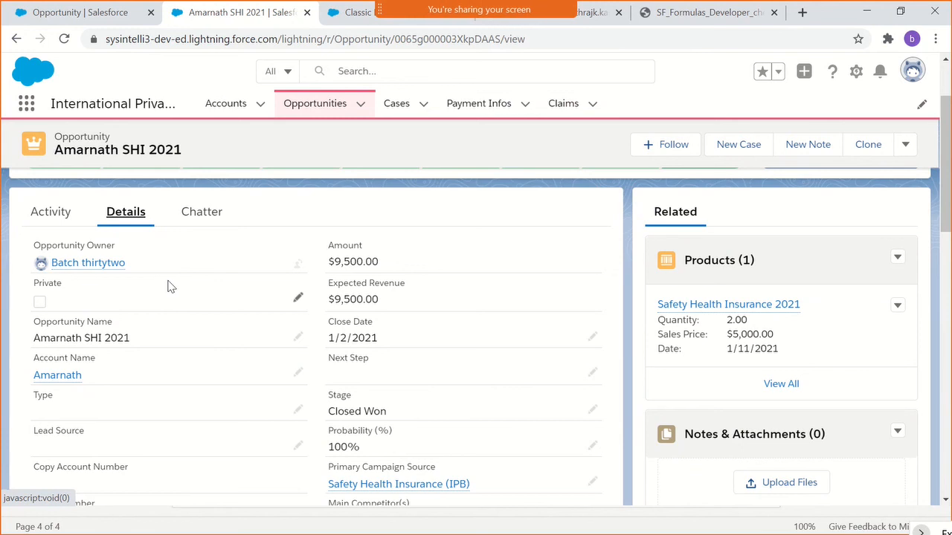
scroll(104, 399, "down", 1)
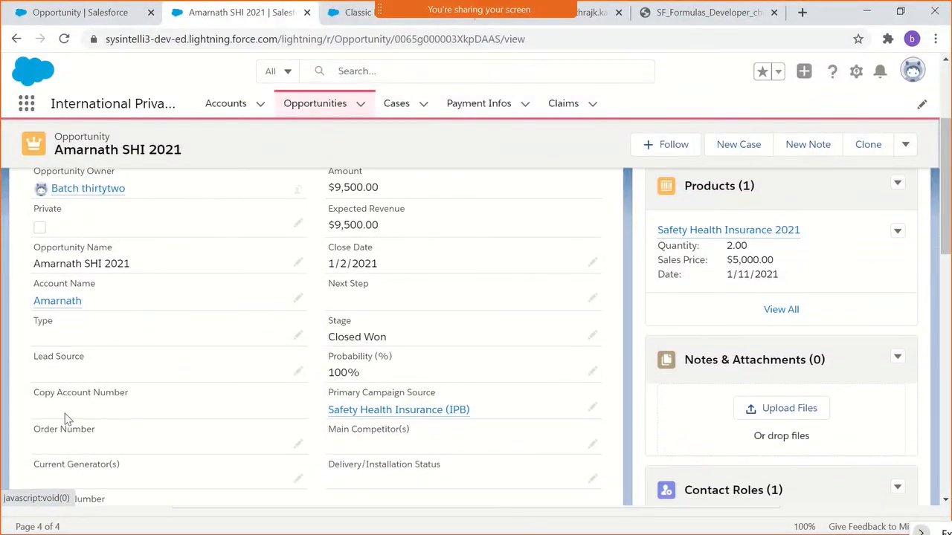
- Edit the Copy Account Number field in Setup and replace its formula with IF(NOT(ISBLANK(Account.AccountNumber)),Account.AccountNumber,'No Value')
left_click(74, 14)
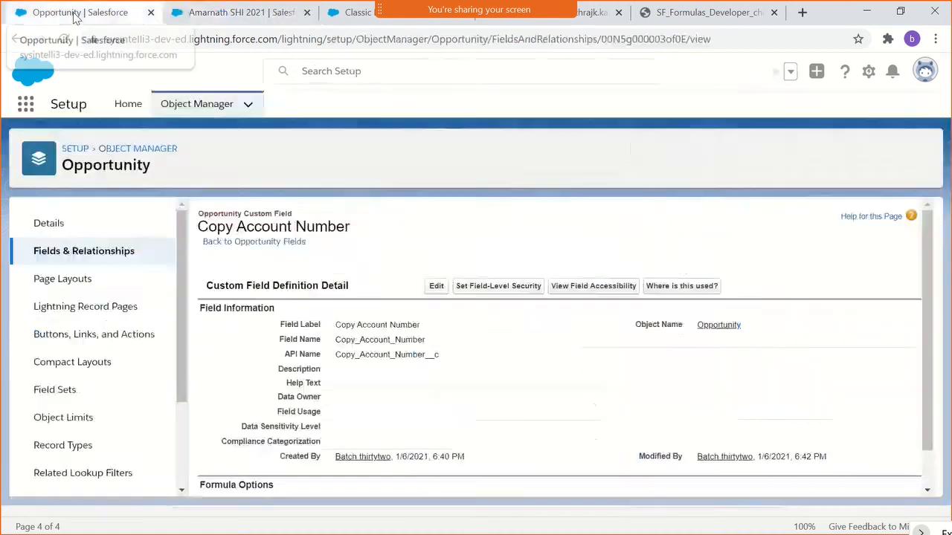
left_click(438, 287)
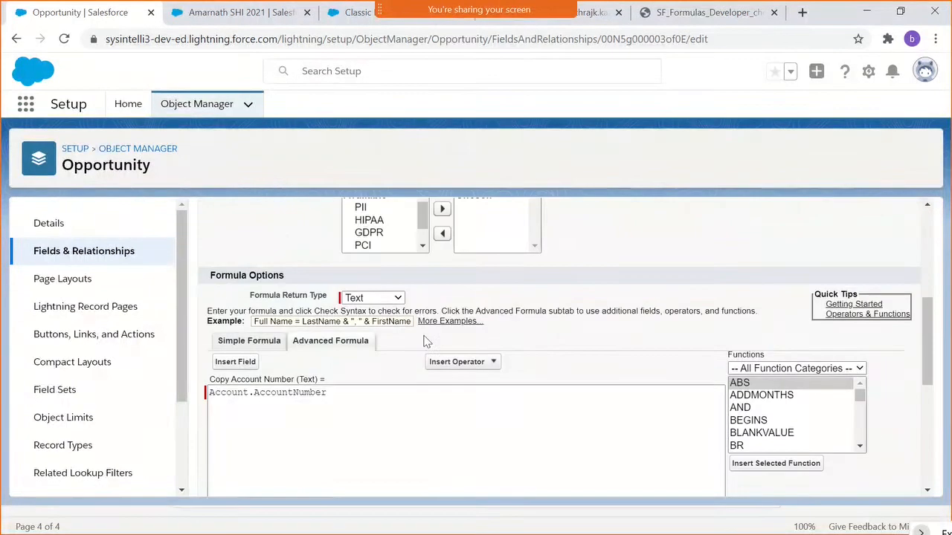
left_click(347, 400)
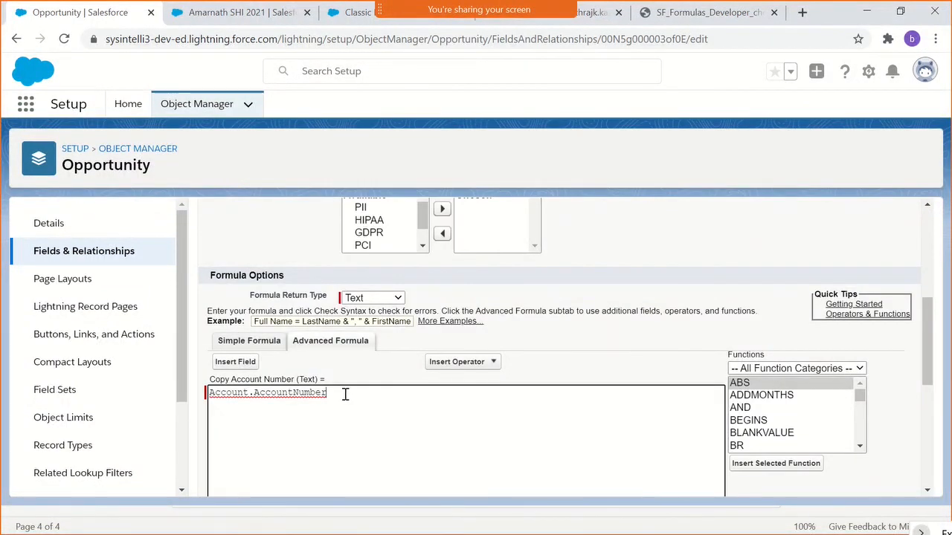
key("Return")
type("IF(NOT(ISBLANK(Account.AccountNumber)),Account.AccountNumber,'No Value')")
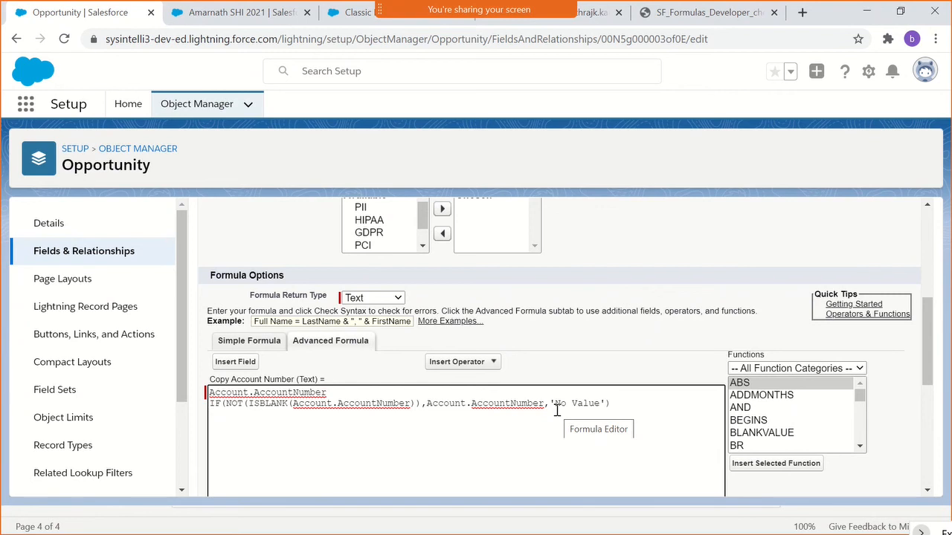
left_click_drag(346, 392, 156, 399)
key("BackSpace")
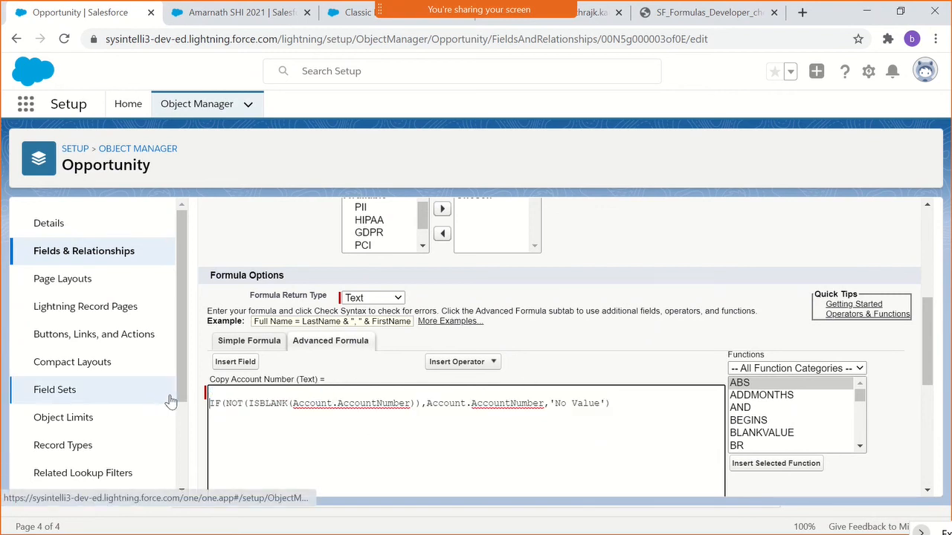
key("Delete")
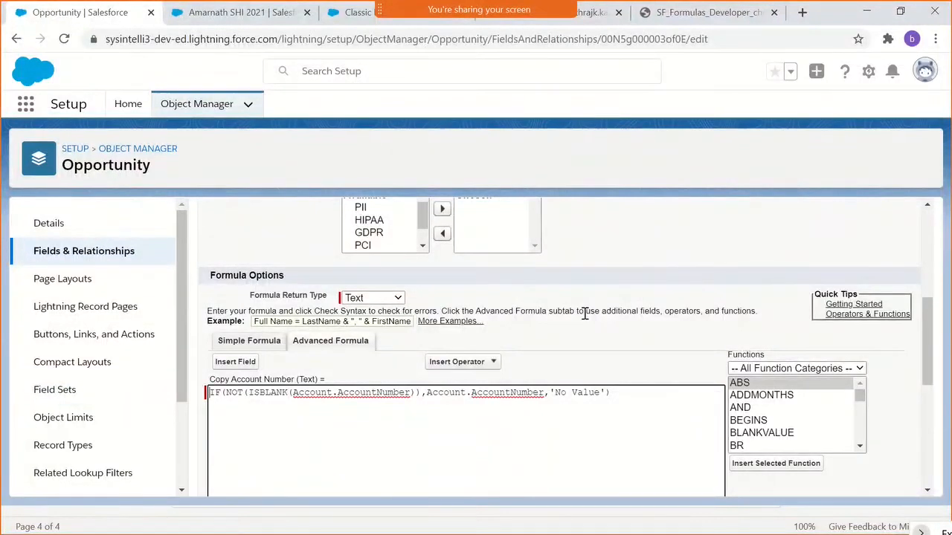
- Review the IF formula's condition and return values and save the Copy Account Number field definition
scroll(581, 346, "down", 1)
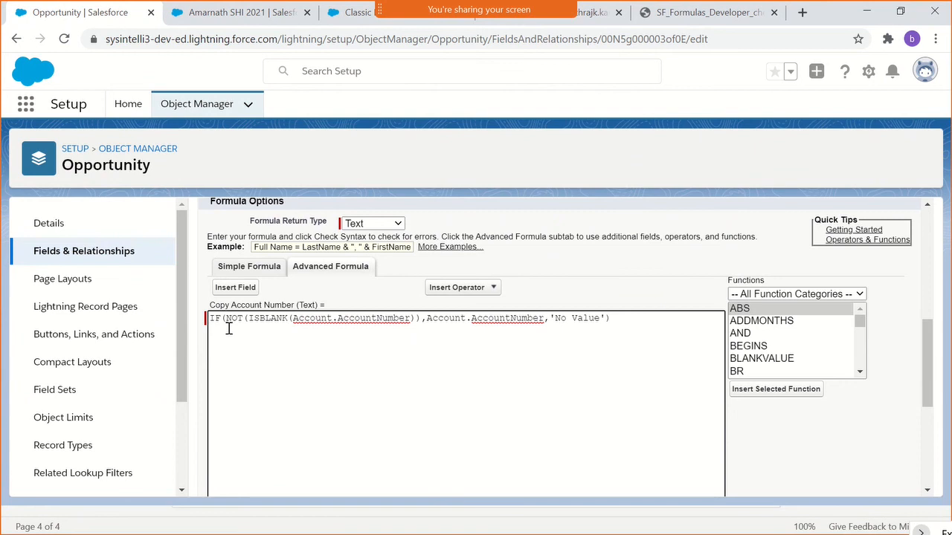
left_click_drag(230, 318, 415, 316)
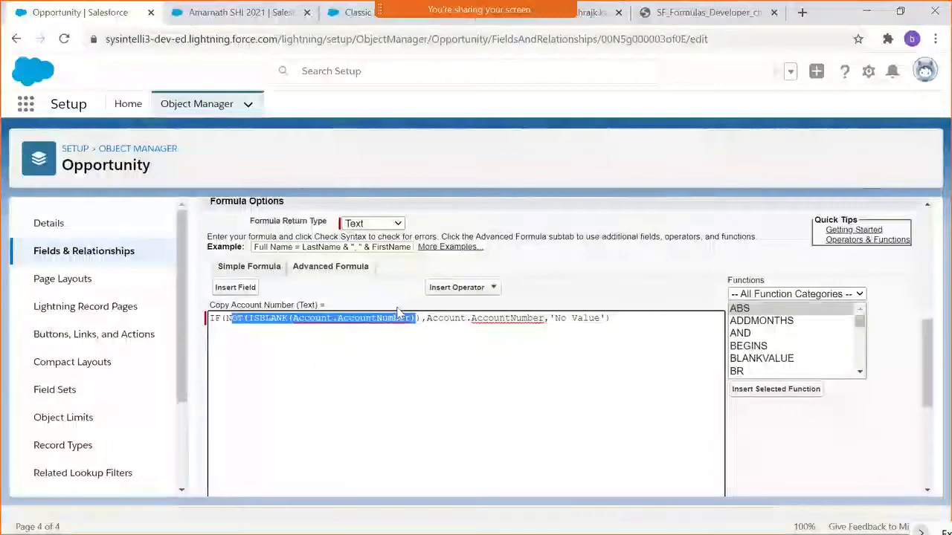
left_click_drag(426, 318, 548, 327)
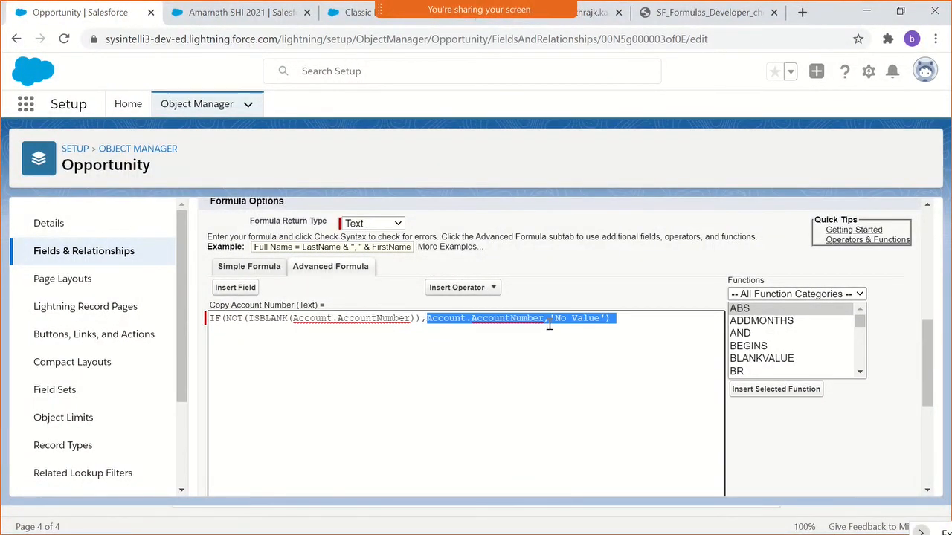
left_click(588, 302)
scroll(554, 299, "down", 3)
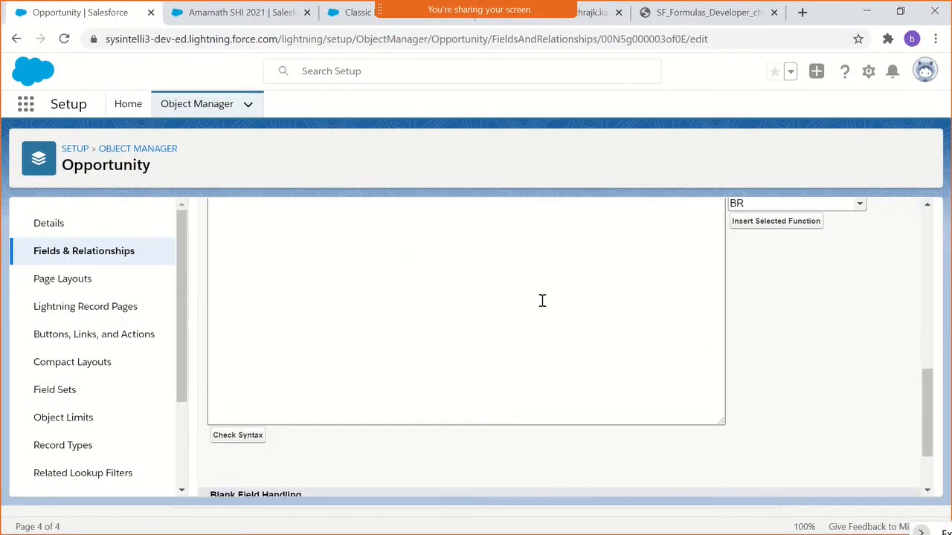
scroll(542, 300, "down", 1)
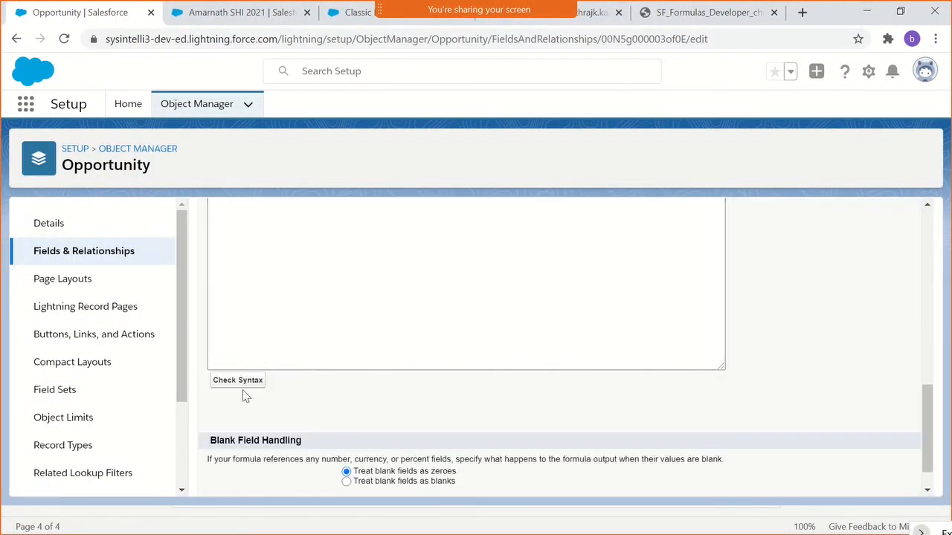
scroll(547, 465, "down", 1)
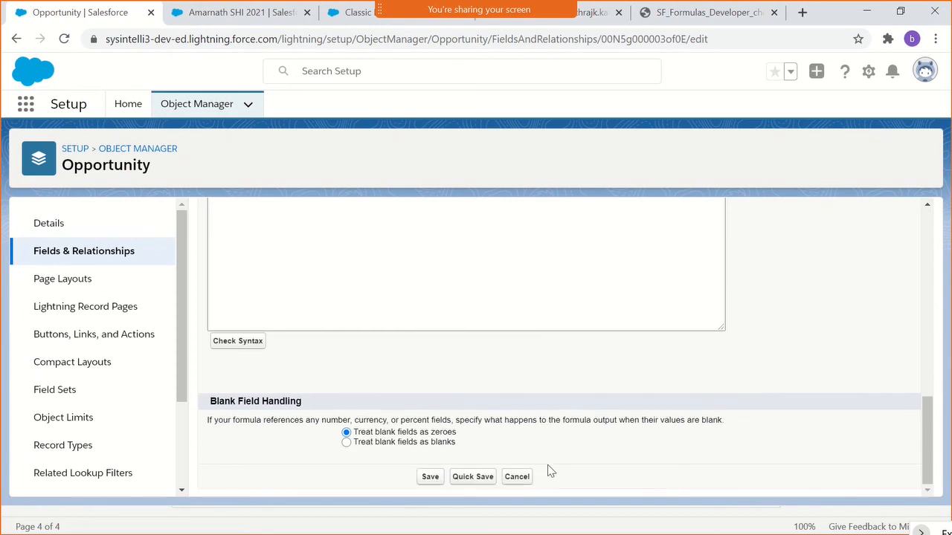
left_click(443, 480)
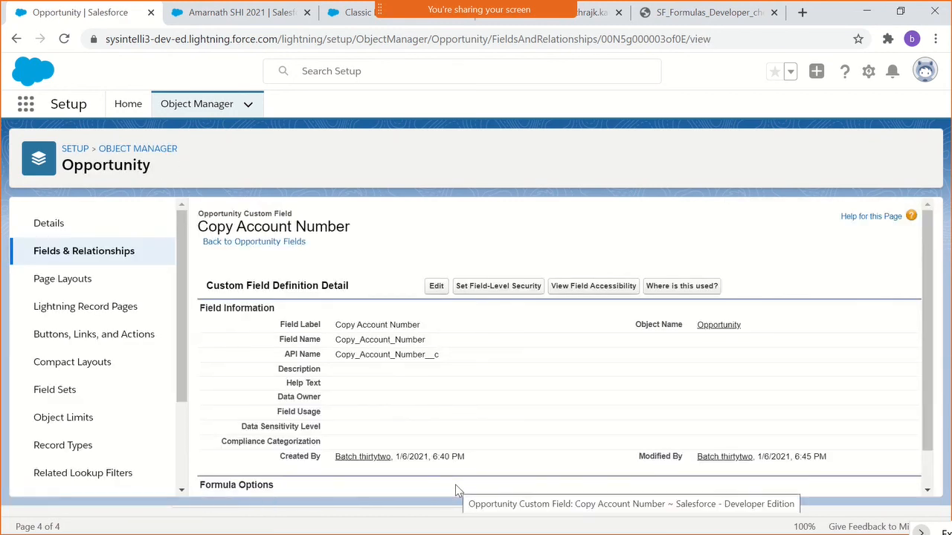
- Switch to the SF_Formulas_Developer_cheatsheet_web.pdf document and look through its Informational Functions up to page 2
left_click(666, 22)
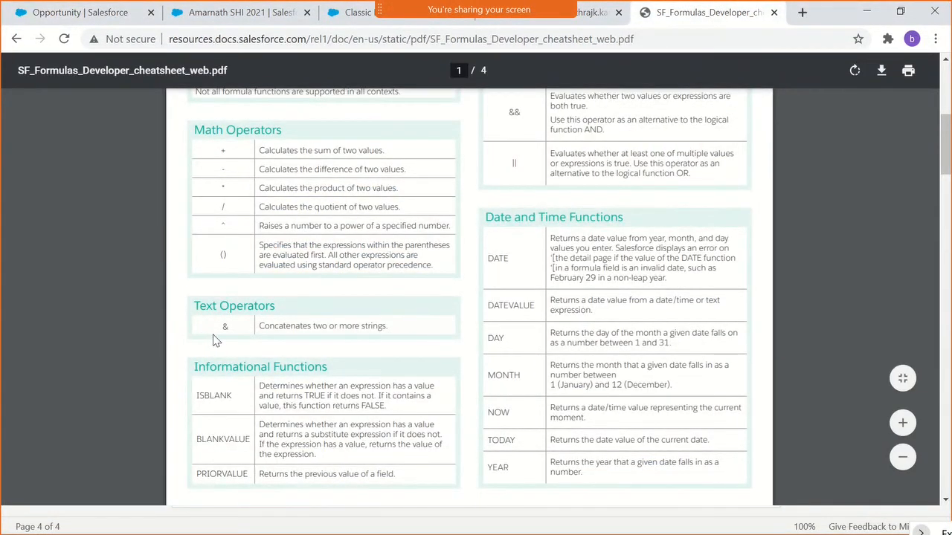
scroll(214, 340, "down", 3)
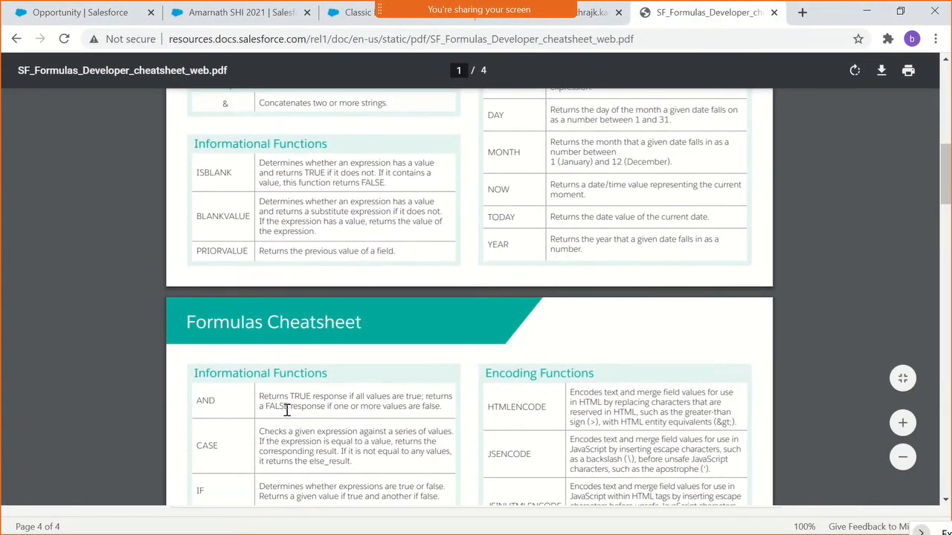
scroll(265, 384, "down", 2)
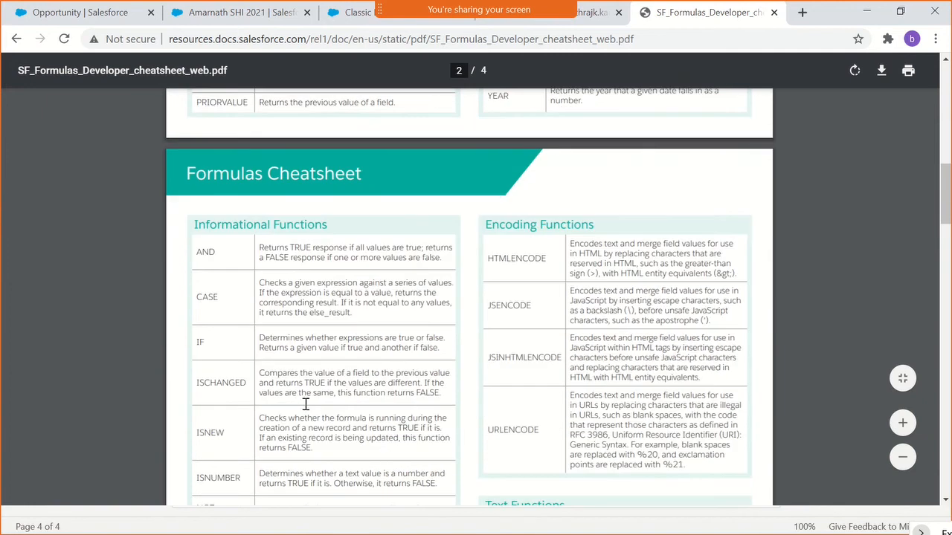
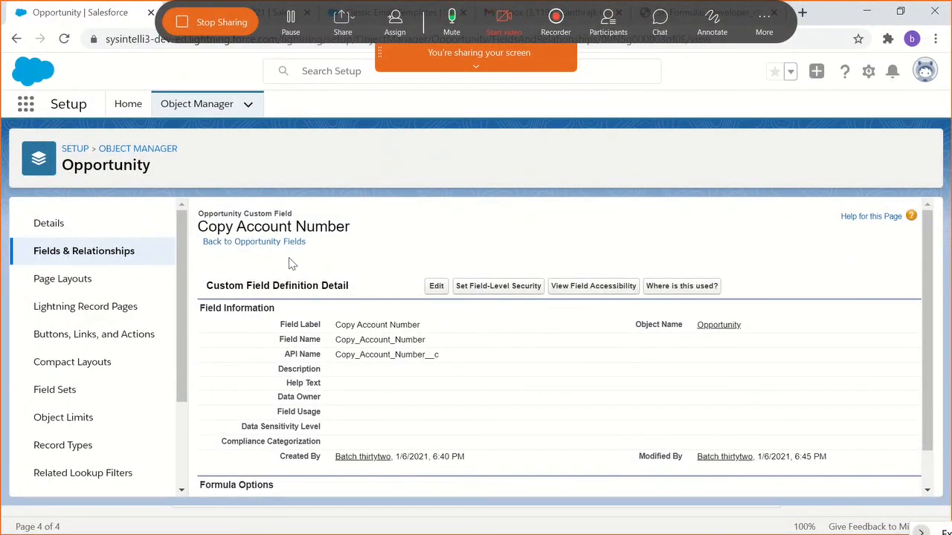
- Open the Account object's Fields & Relationships in Object Manager and look through its field list
left_click(115, 152)
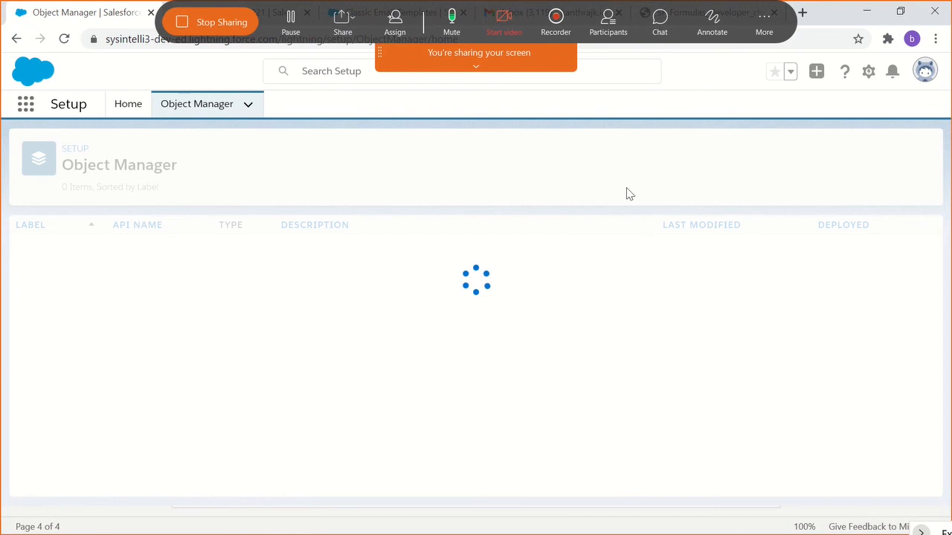
left_click(678, 154)
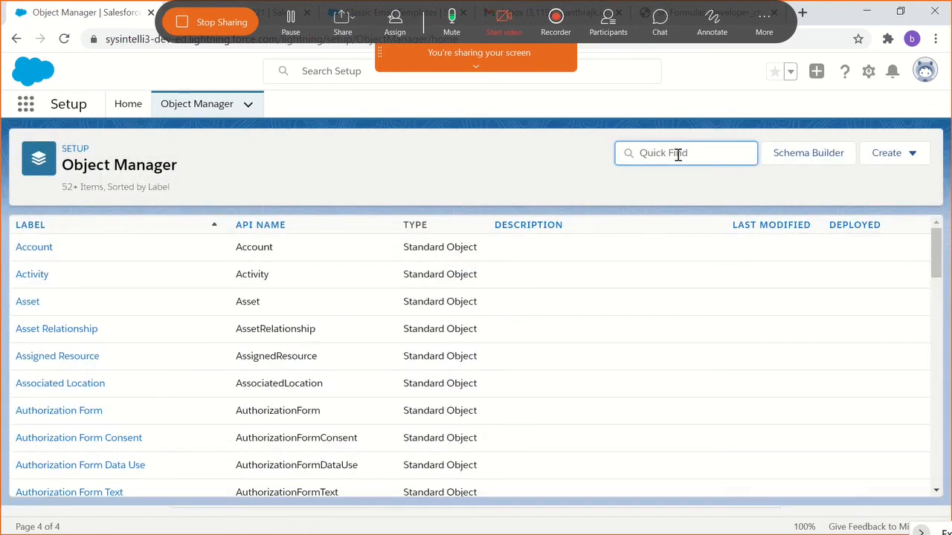
left_click(21, 254)
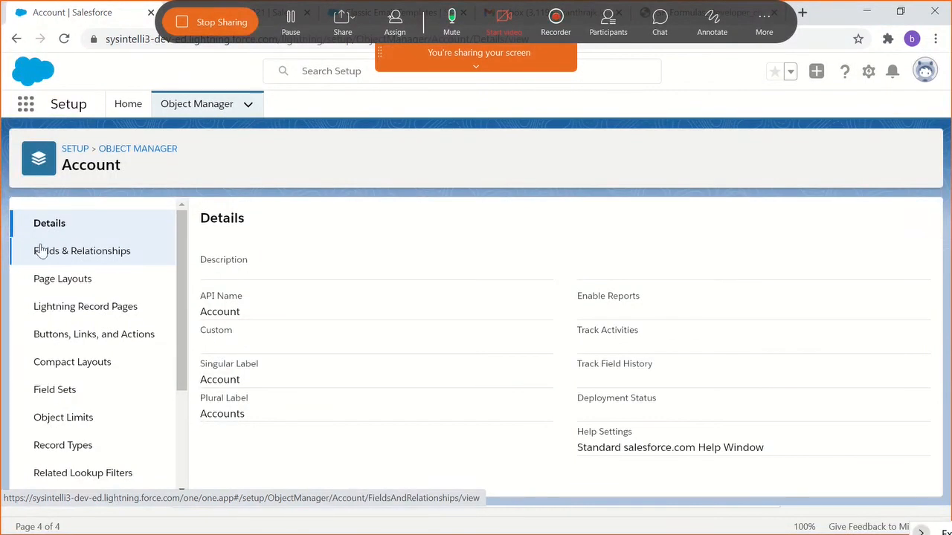
left_click(99, 257)
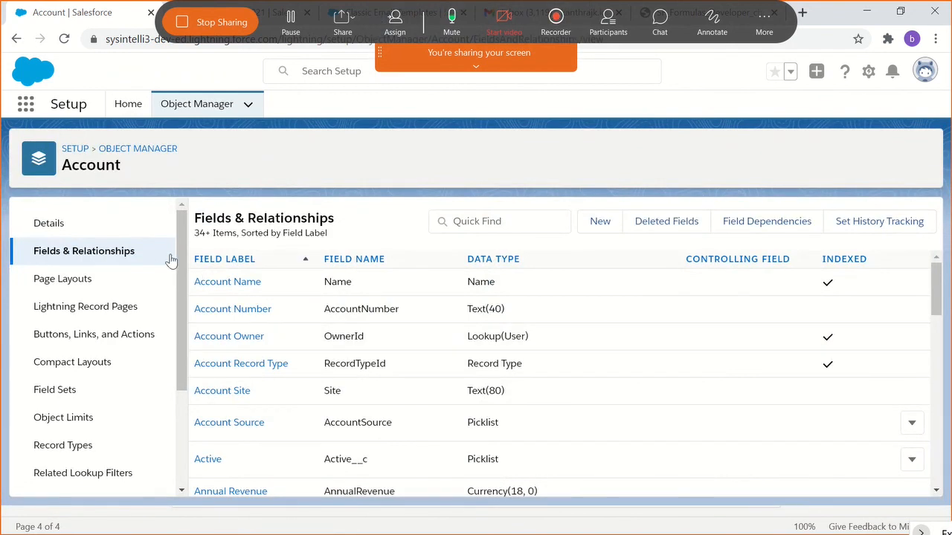
scroll(386, 360, "down", 2)
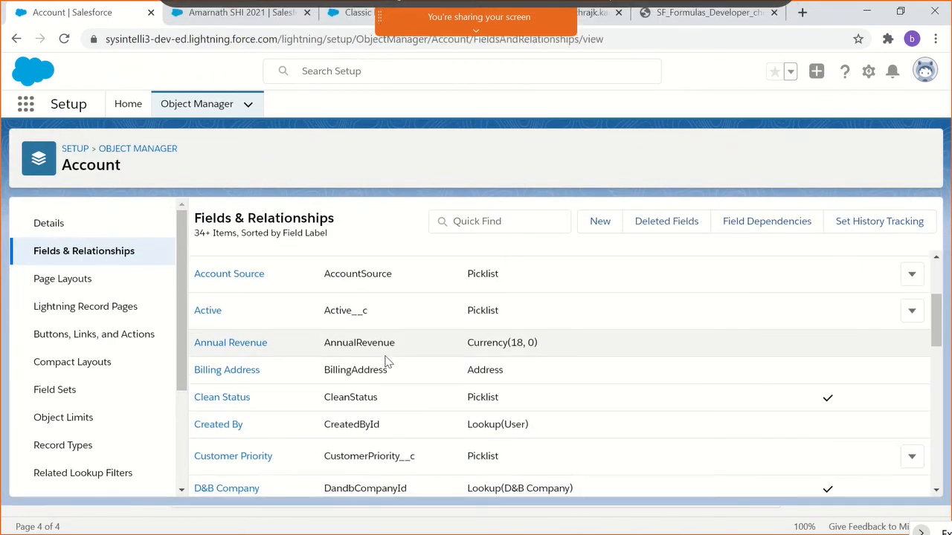
scroll(386, 361, "down", 3)
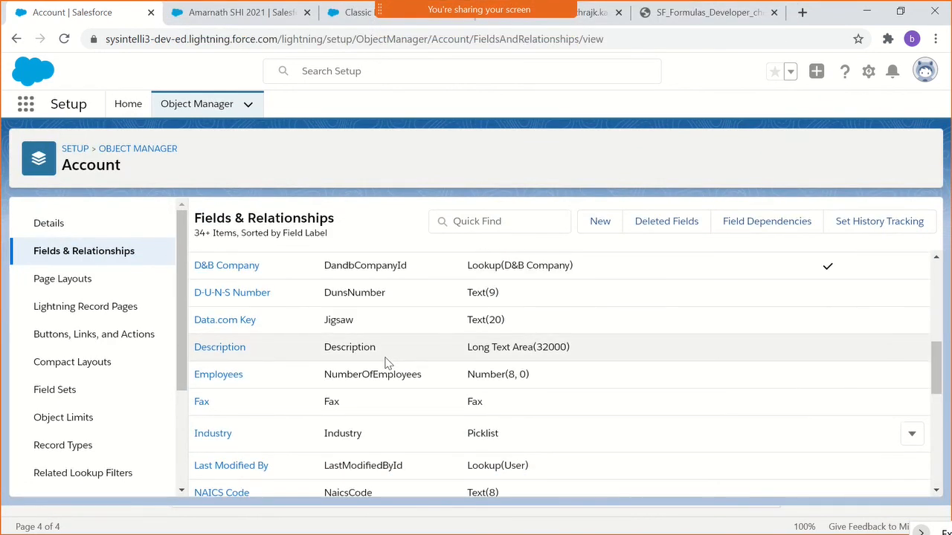
scroll(386, 362, "up", 1)
scroll(385, 365, "down", 4)
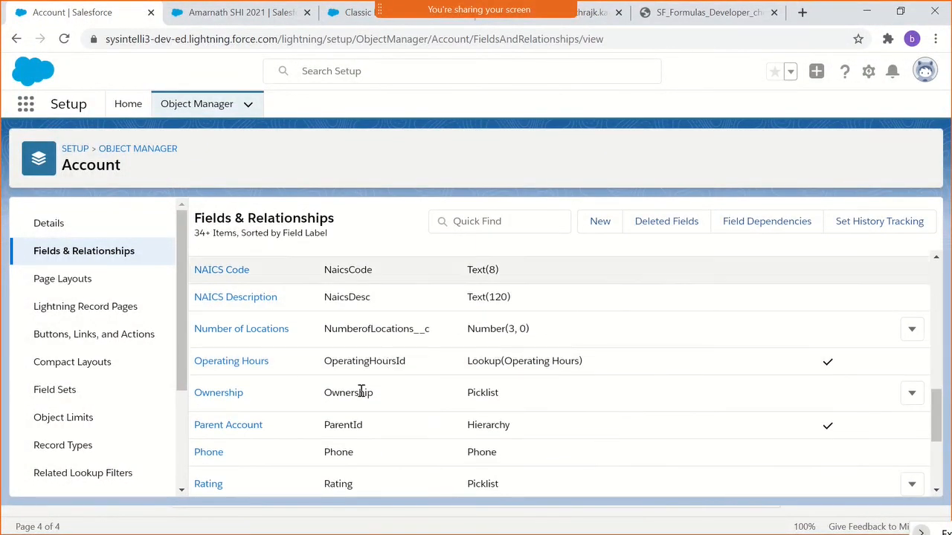
scroll(350, 398, "down", 3)
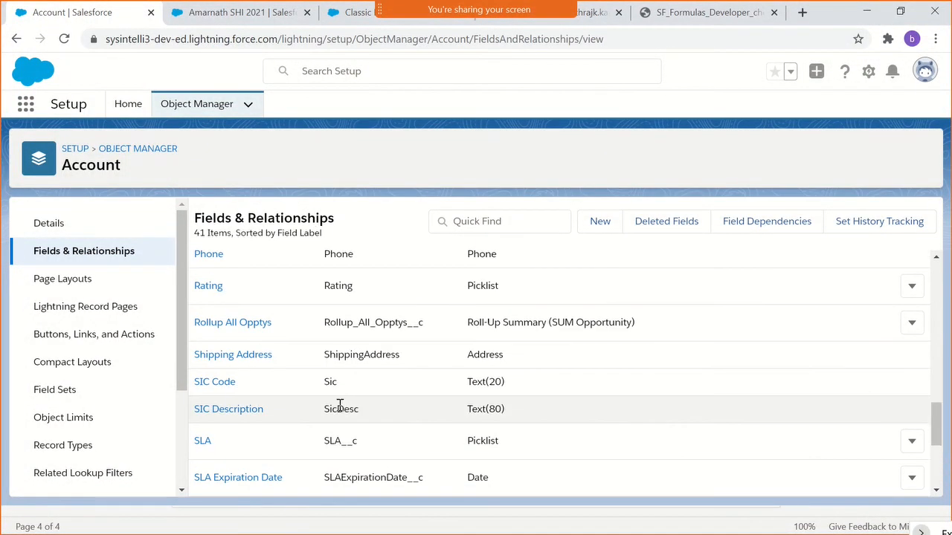
scroll(339, 405, "up", 2)
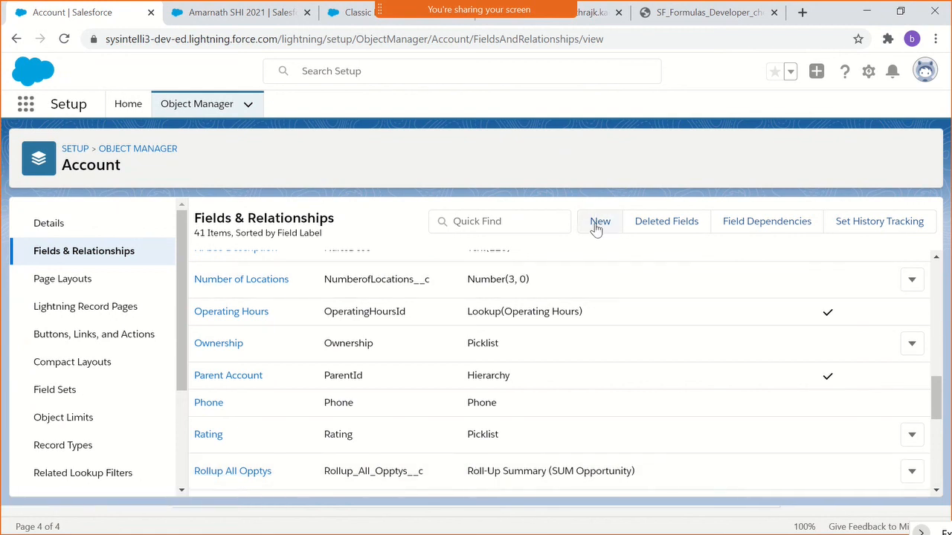
- Start a new custom field on Account and examine the Auto Number, Formula and Roll-Up Summary data types
left_click(596, 224)
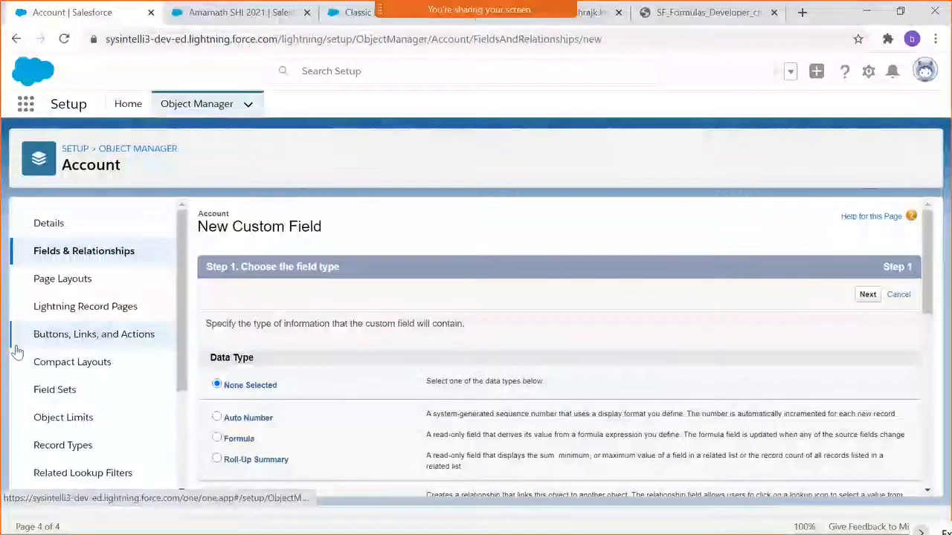
scroll(268, 421, "down", 1)
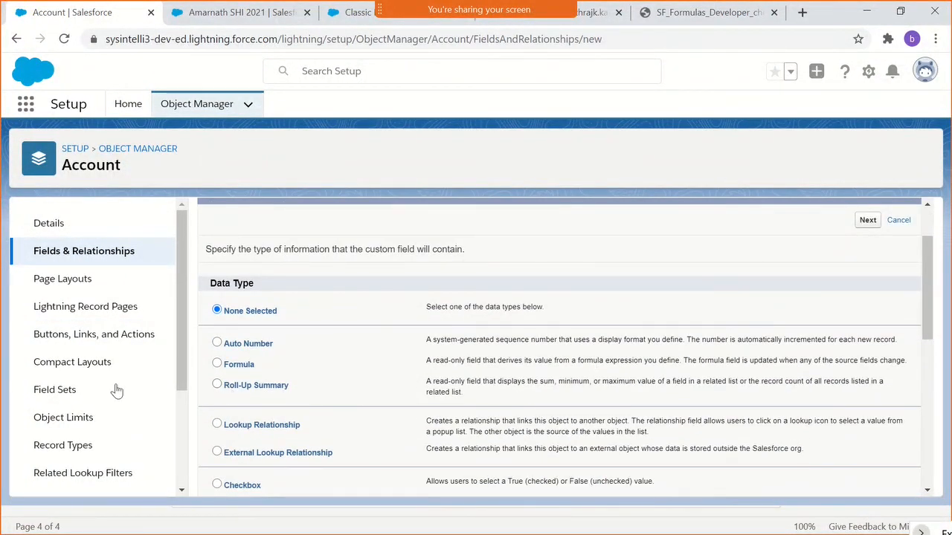
left_click_drag(291, 392, 228, 398)
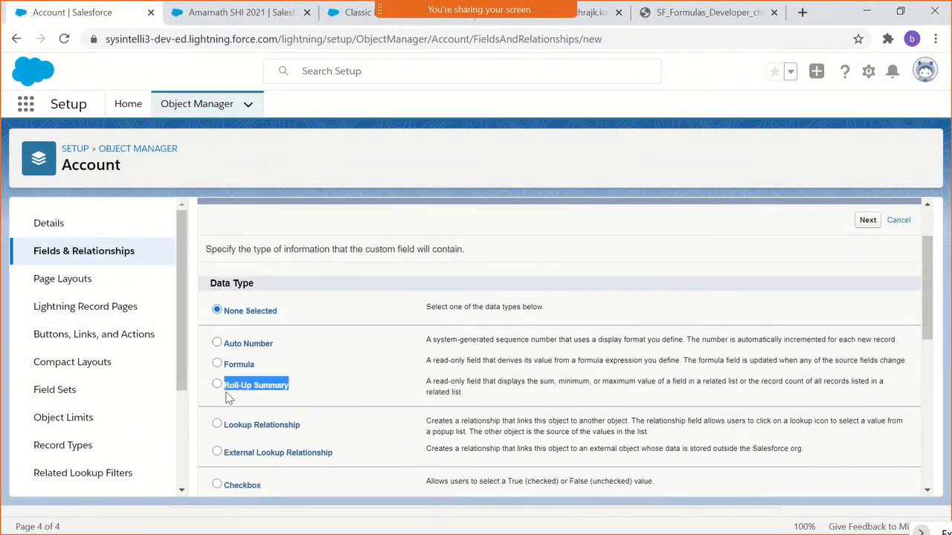
left_click(381, 395)
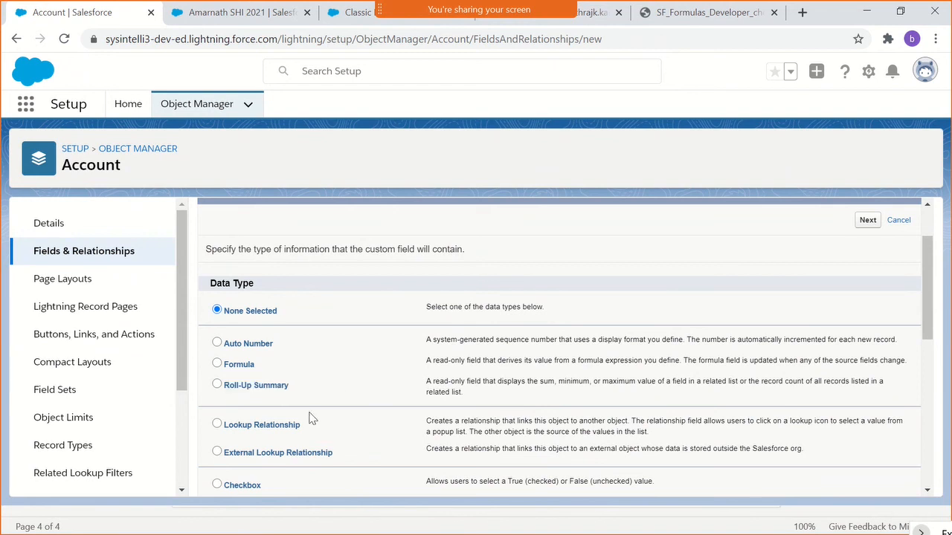
scroll(305, 414, "down", 1)
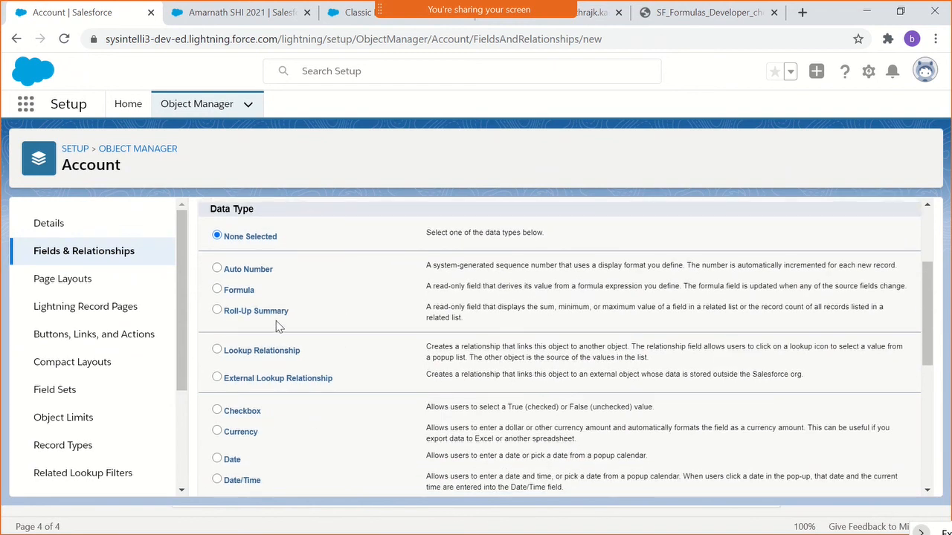
left_click_drag(287, 313, 227, 290)
left_click_drag(274, 268, 222, 269)
left_click_drag(289, 312, 221, 269)
left_click(499, 328)
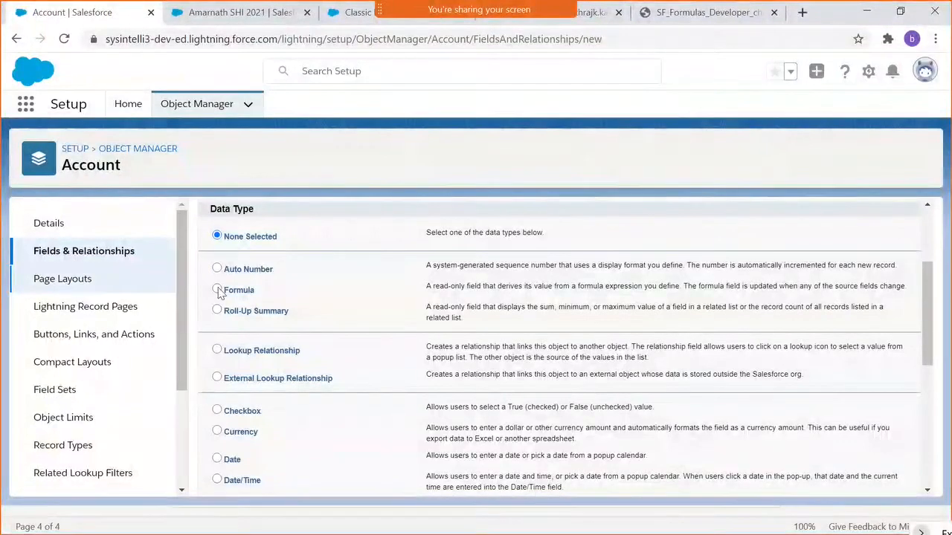
- Highlight and read the description of the Formula data type, comparing it with Roll-Up Summary
double_click(510, 286)
triple_click(508, 286)
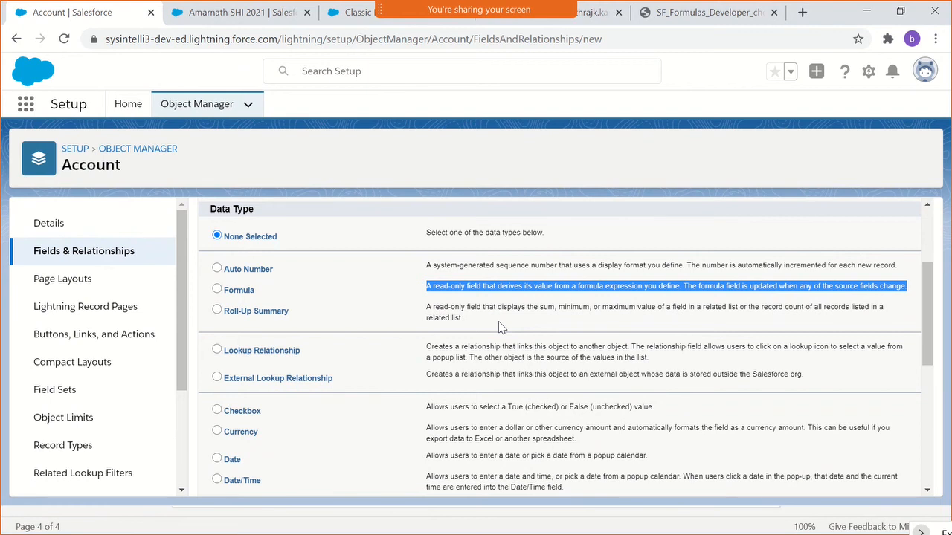
left_click(455, 318)
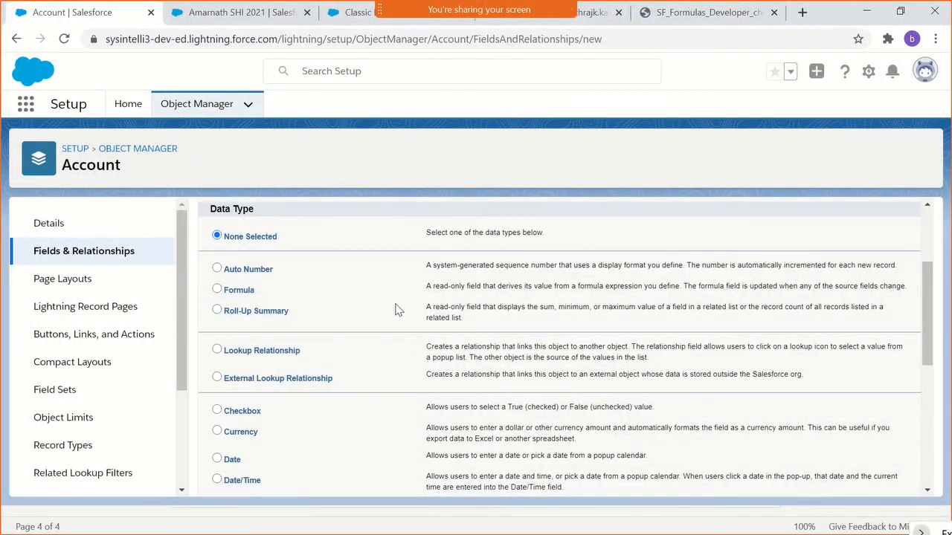
scroll(437, 332, "down", 1)
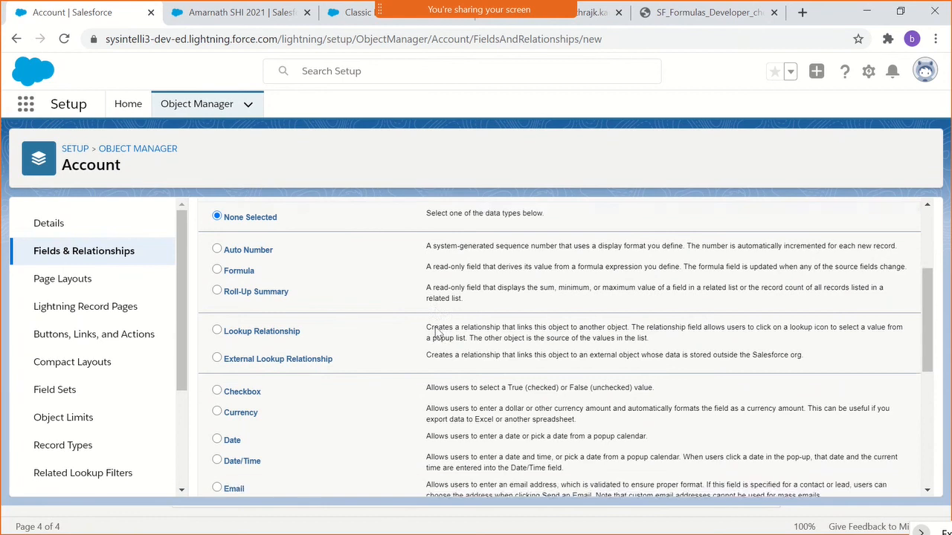
scroll(438, 333, "up", 2)
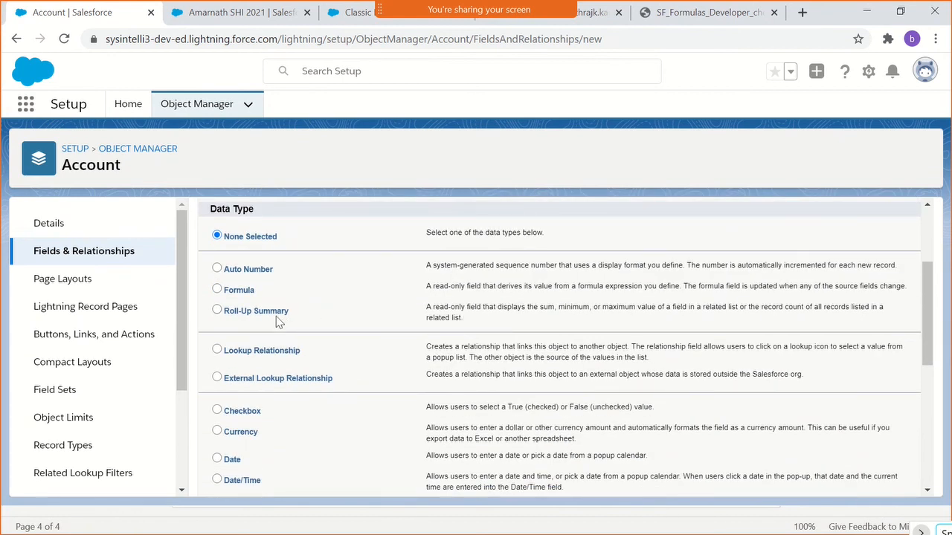
- Leave the new custom field form and open the existing Rollup All Opptys field of Account for editing
left_click(105, 263)
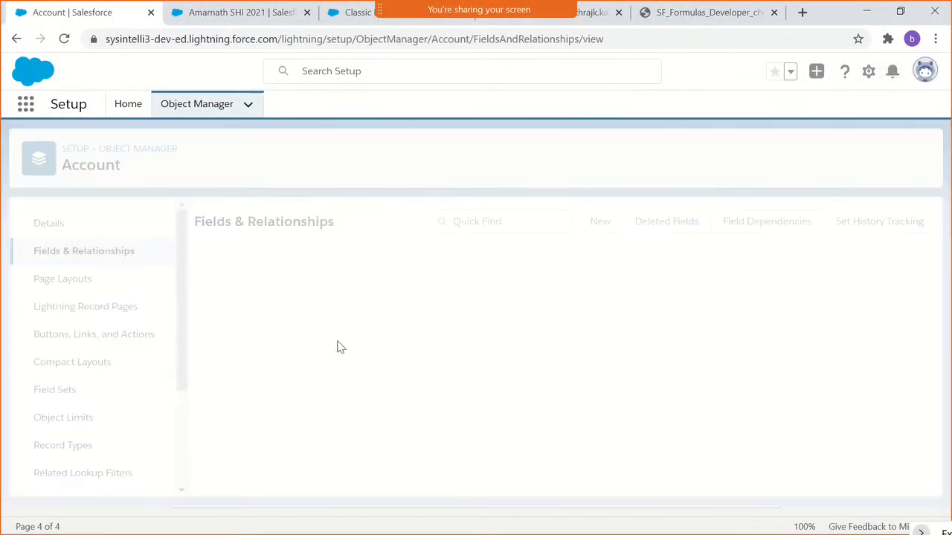
scroll(339, 349, "down", 5)
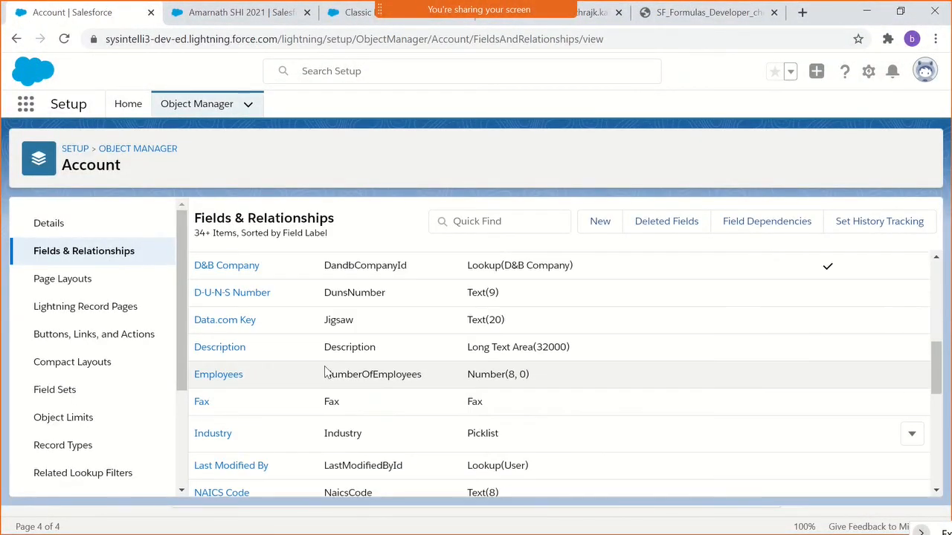
scroll(325, 372, "down", 5)
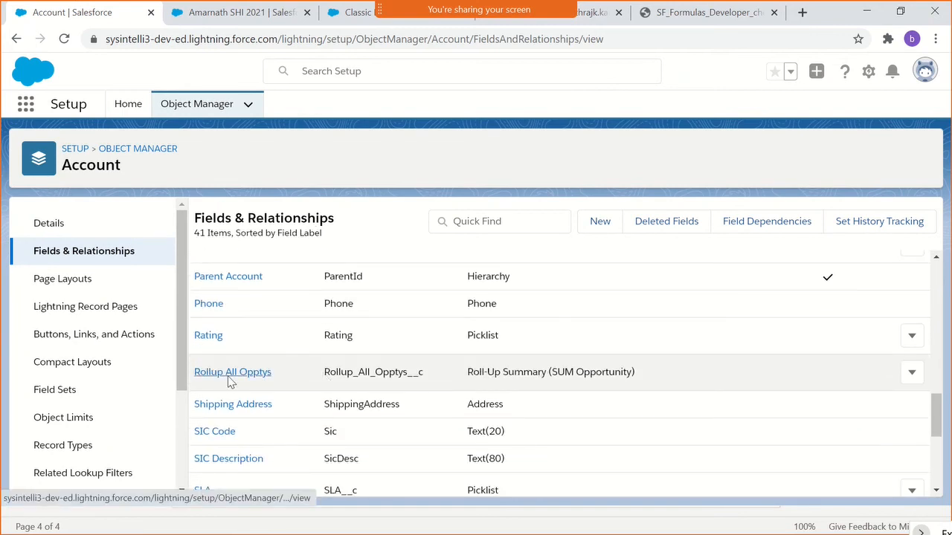
left_click(231, 374)
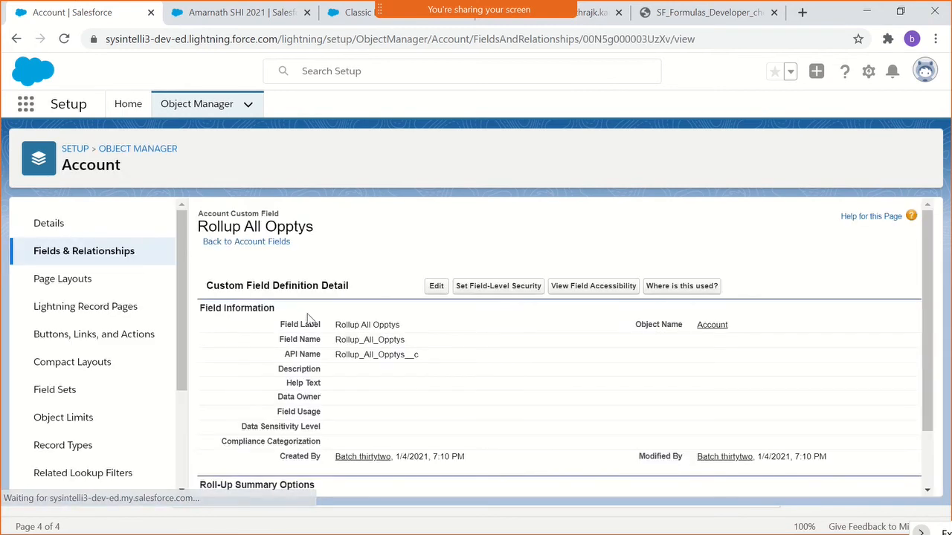
left_click(437, 288)
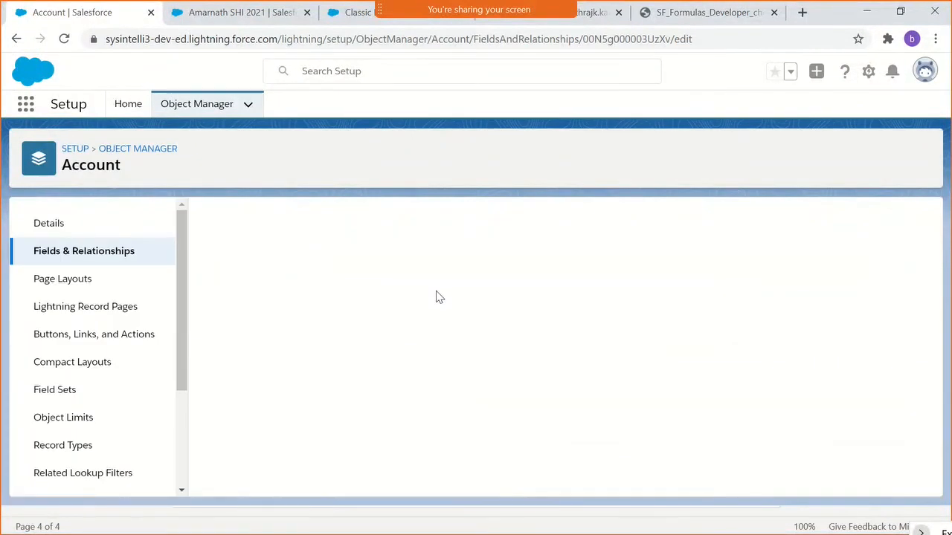
- Switch the roll-up type to COUNT, return it to SUM and choose Amount as the field to aggregate
scroll(438, 331, "down", 3)
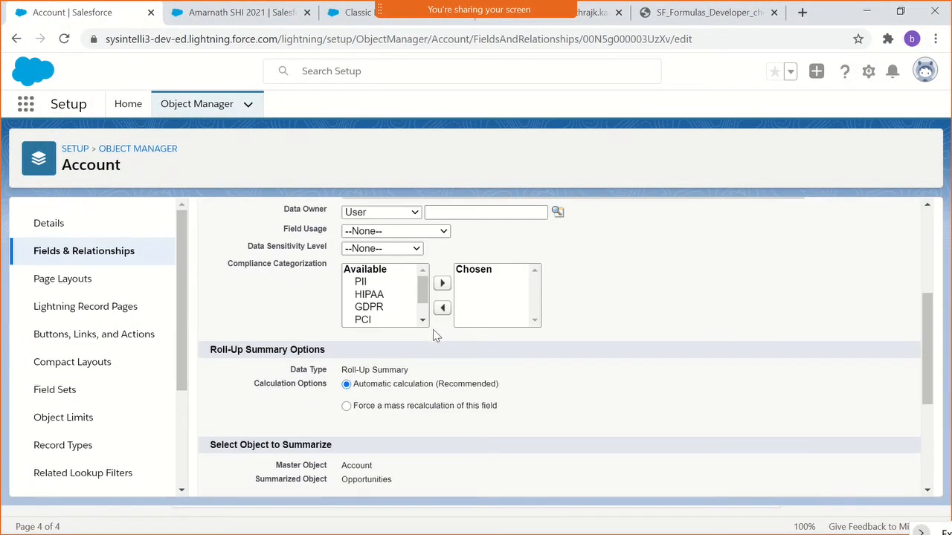
scroll(435, 335, "down", 3)
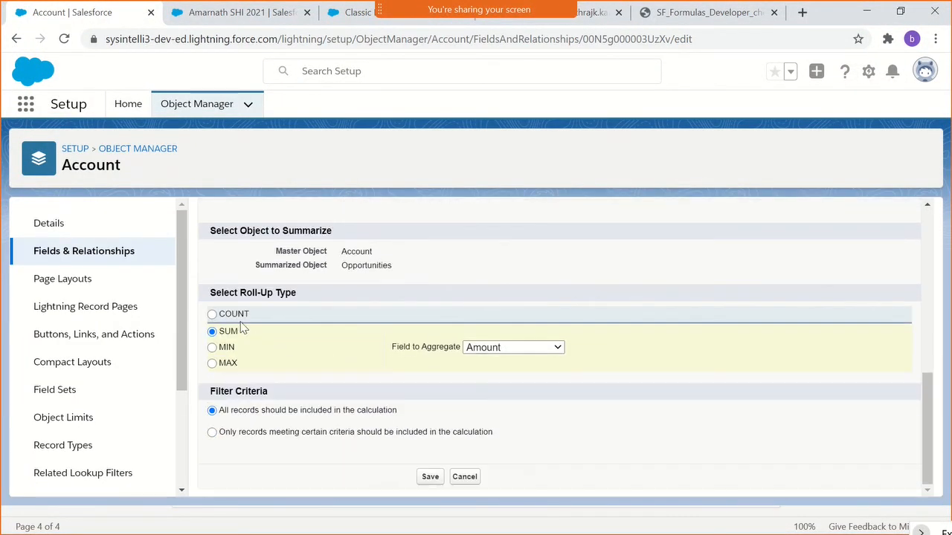
left_click(241, 319)
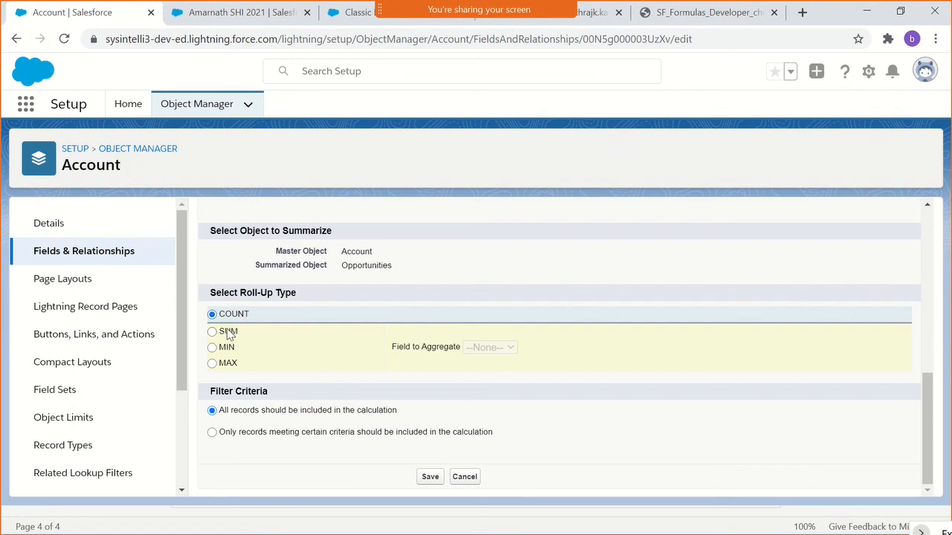
left_click(228, 334)
left_click(495, 348)
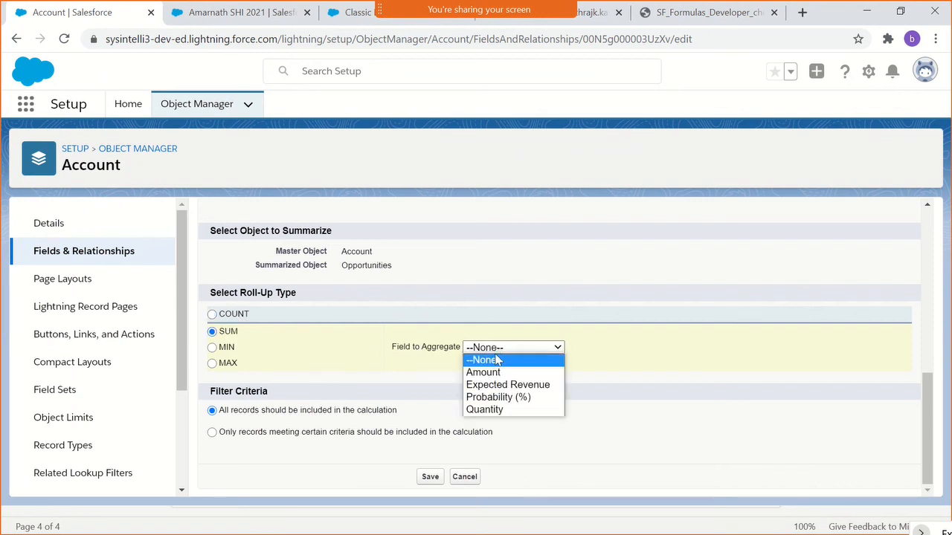
left_click(494, 374)
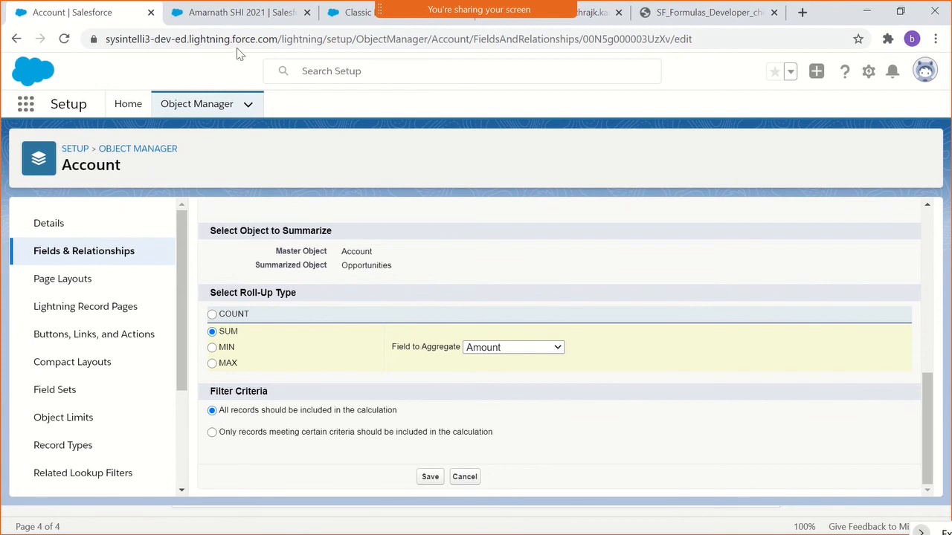
- Switch to the open SHI 2021 opportunity record and examine its detail fields, including Account Name, Amount and Expected Revenue
left_click(225, 23)
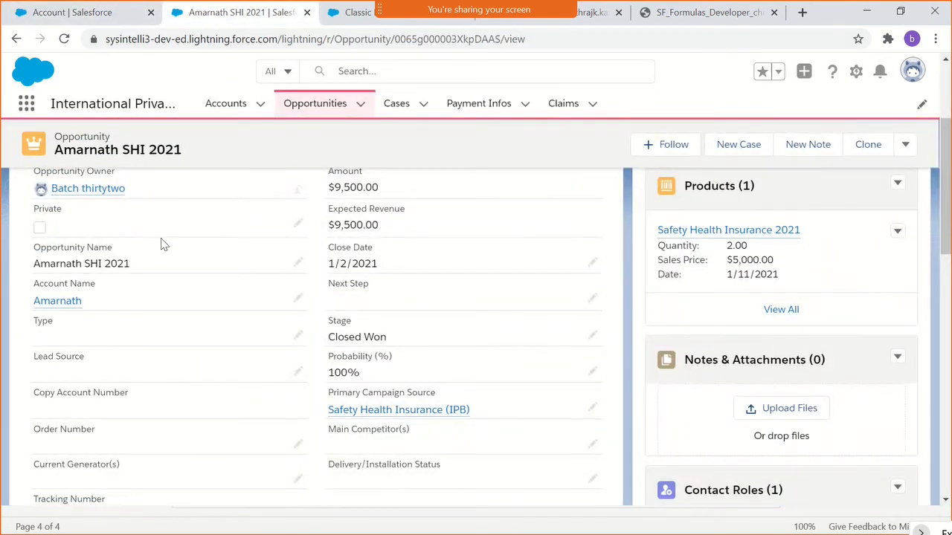
scroll(235, 391, "down", 3)
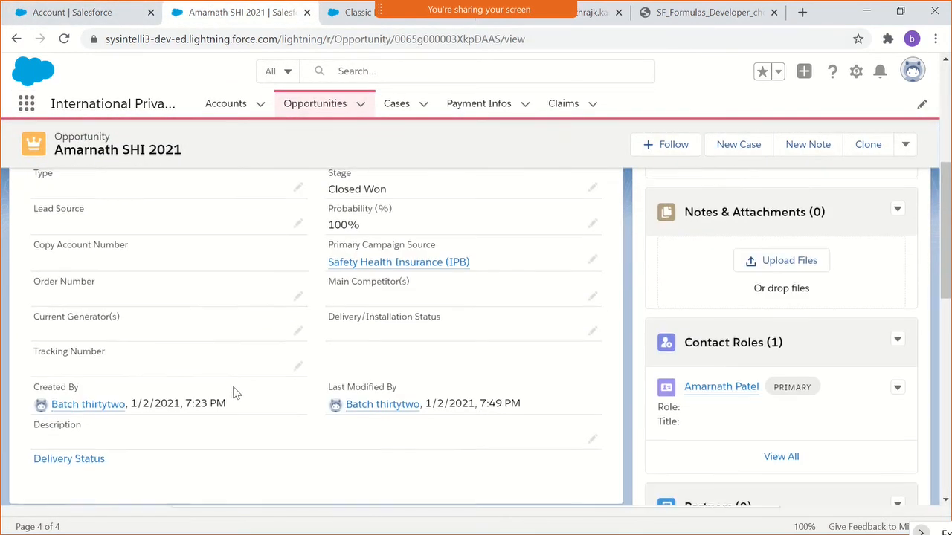
scroll(235, 391, "up", 3)
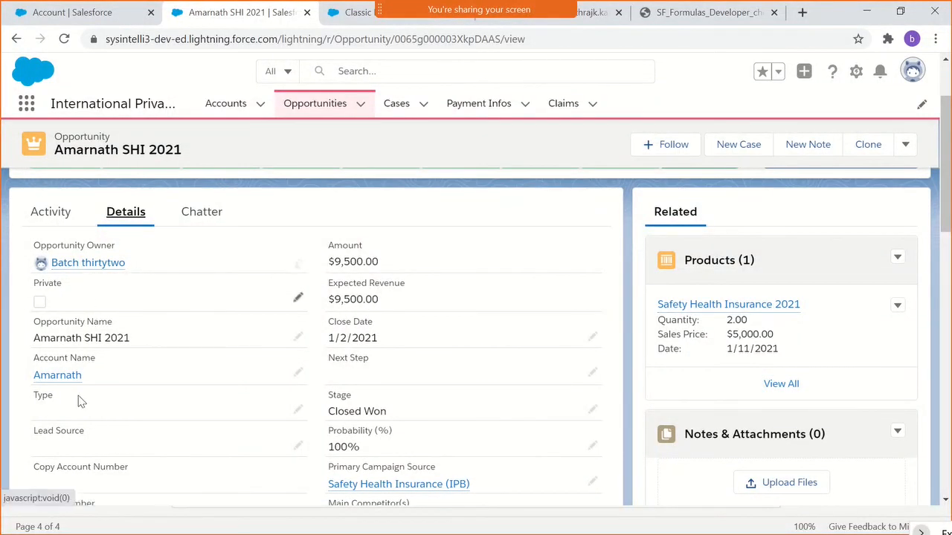
scroll(78, 396, "down", 1)
scroll(352, 284, "up", 1)
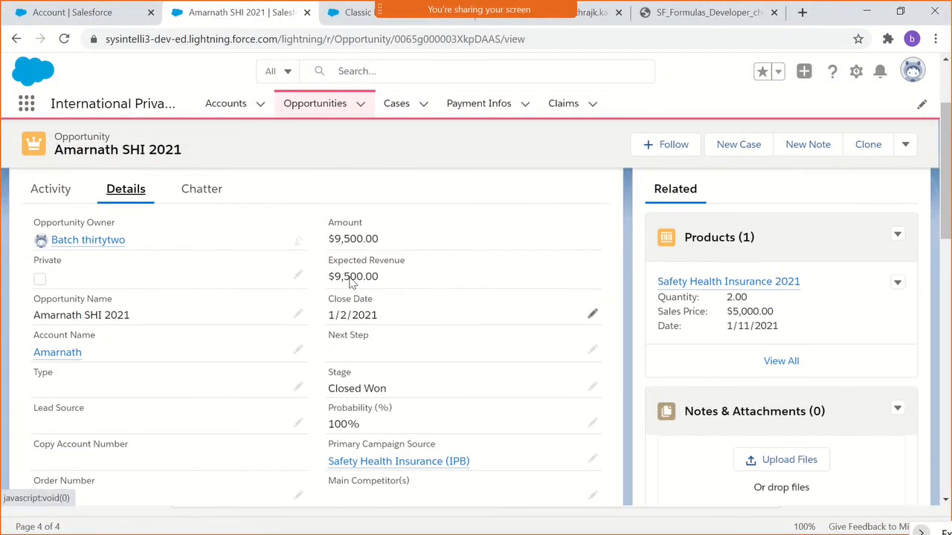
scroll(361, 365, "down", 2)
scroll(186, 424, "down", 1)
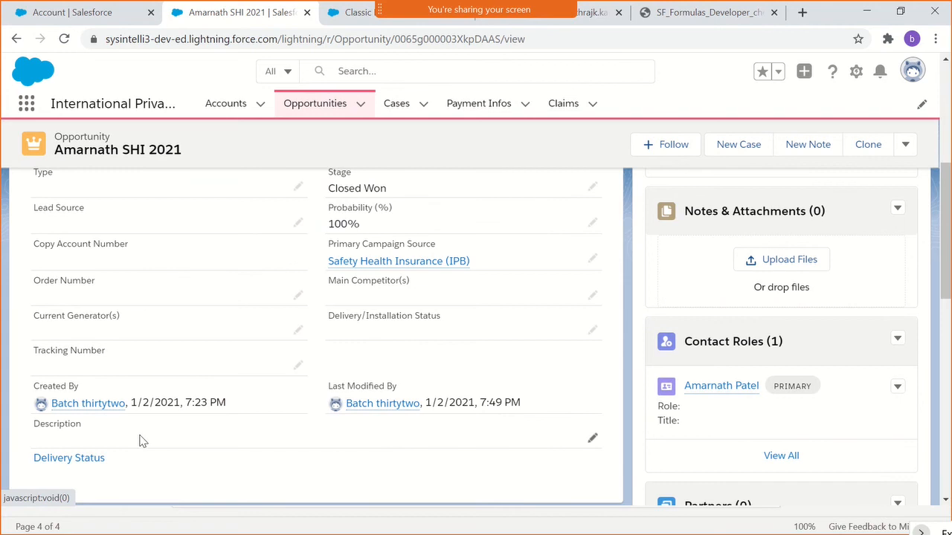
scroll(238, 389, "up", 3)
scroll(123, 240, "up", 2)
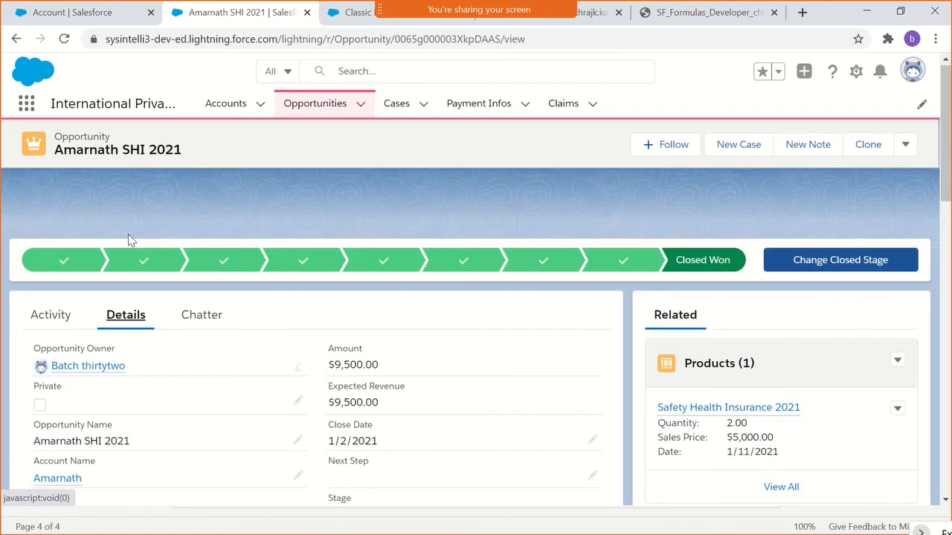
- Open the account linked to the opportunity, find Rollup All Opptys in its details and highlight the field's value
left_click(41, 213)
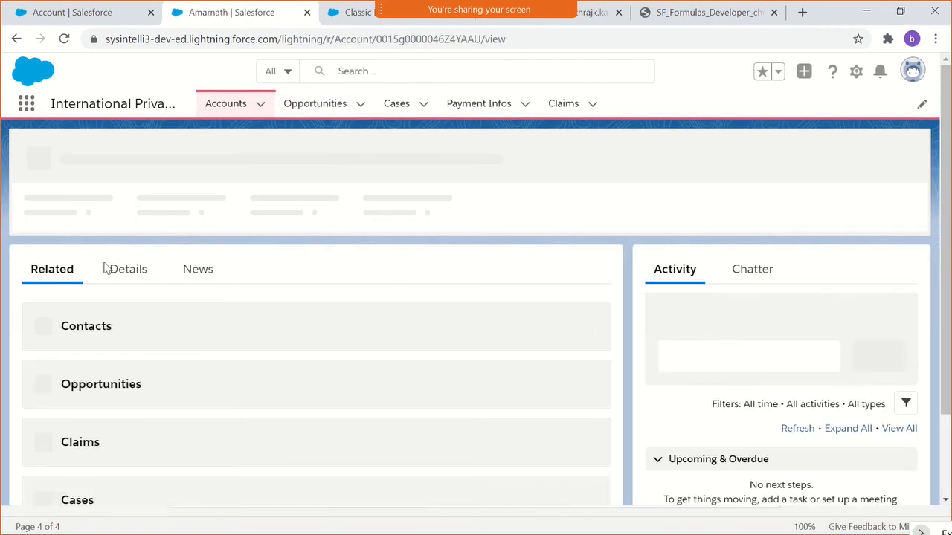
left_click(123, 270)
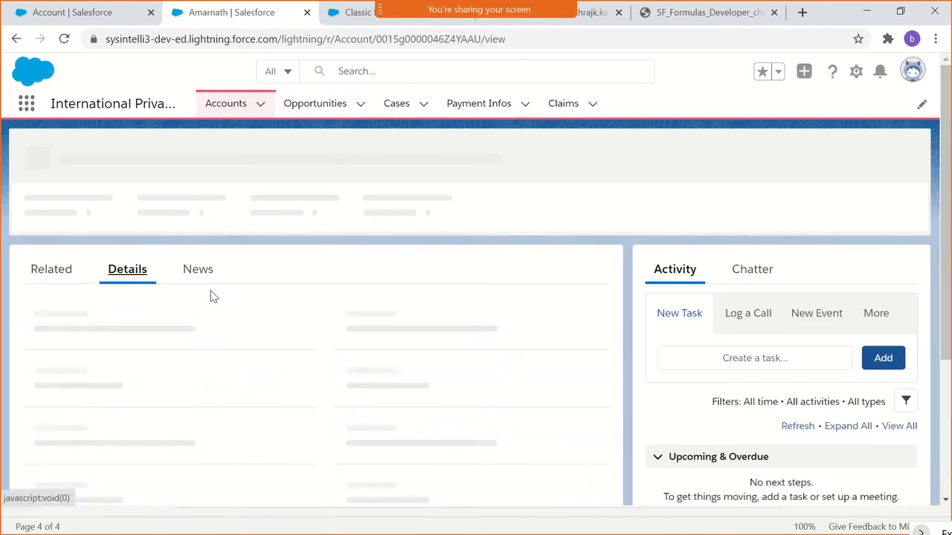
scroll(238, 316, "down", 1)
scroll(241, 322, "down", 1)
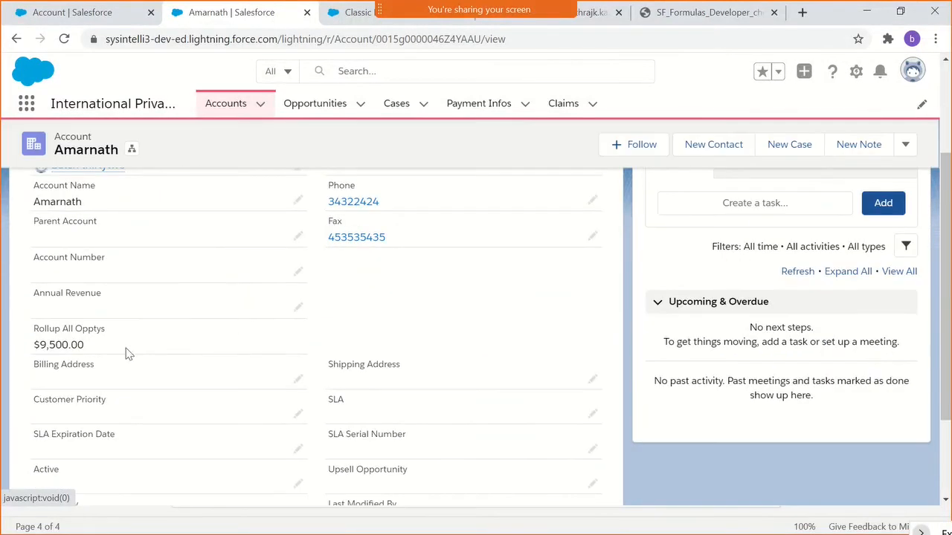
left_click_drag(32, 329, 93, 344)
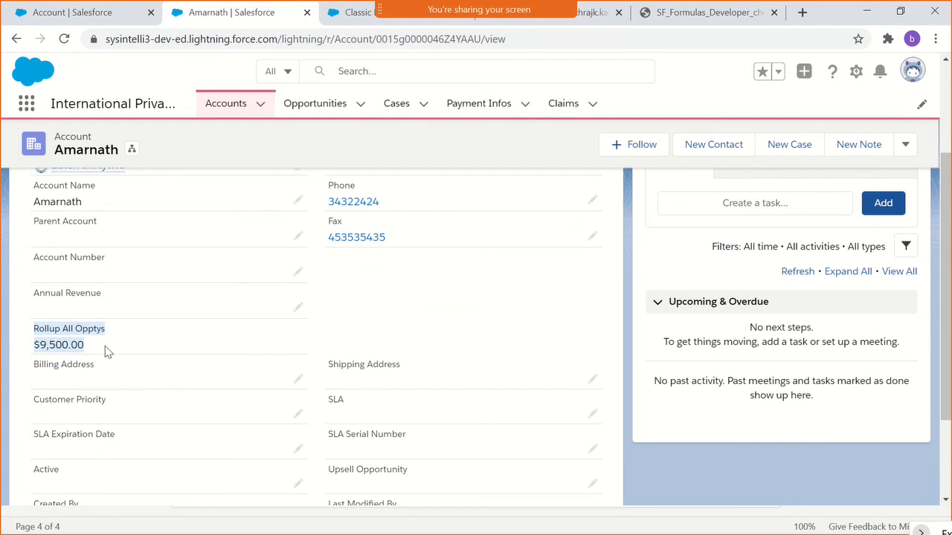
left_click(96, 350)
left_click_drag(33, 349, 94, 348)
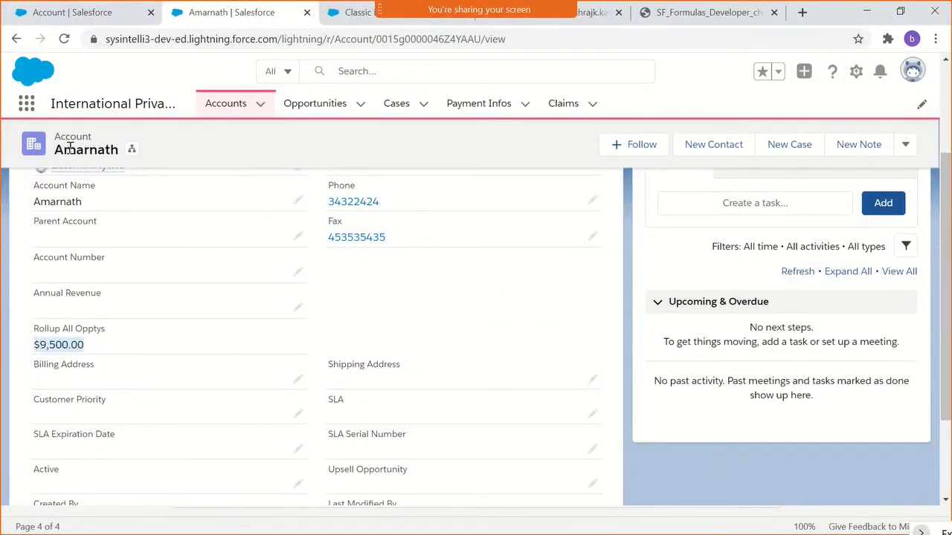
- Switch to the SaLesforce -ADM + DEV PDF and highlight topic 11 on formula and roll-up summary fields, followed by topic 12, Data Validation rules
key("alt+Tab")
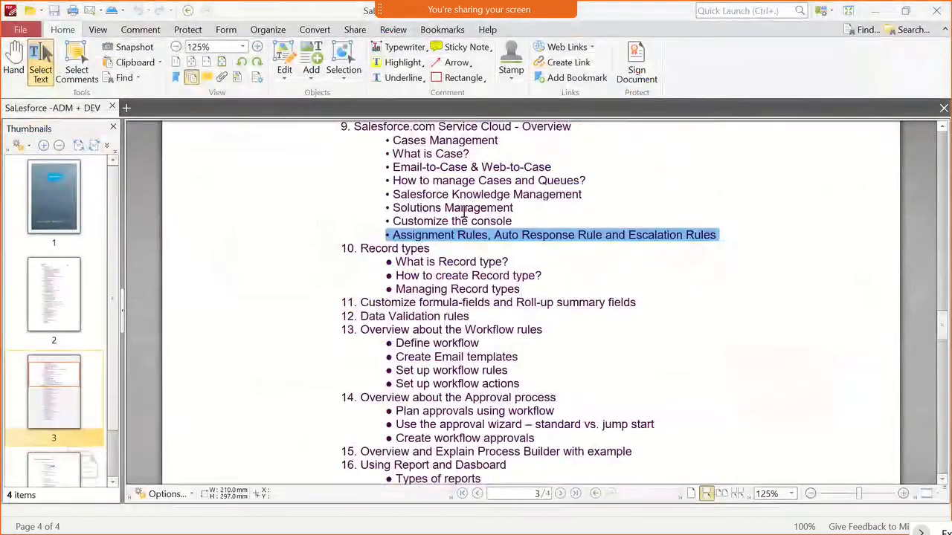
left_click(467, 272)
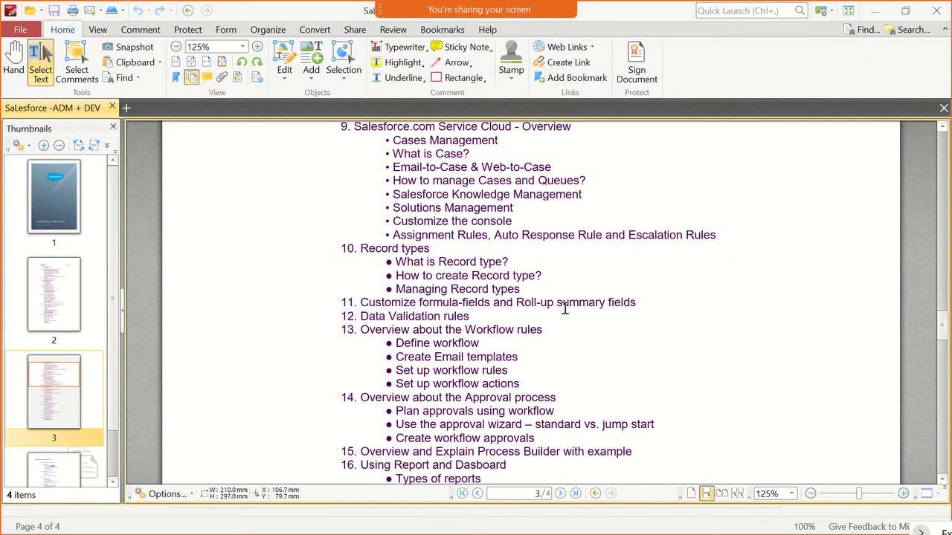
left_click_drag(643, 301, 451, 289)
scroll(462, 285, "down", 2)
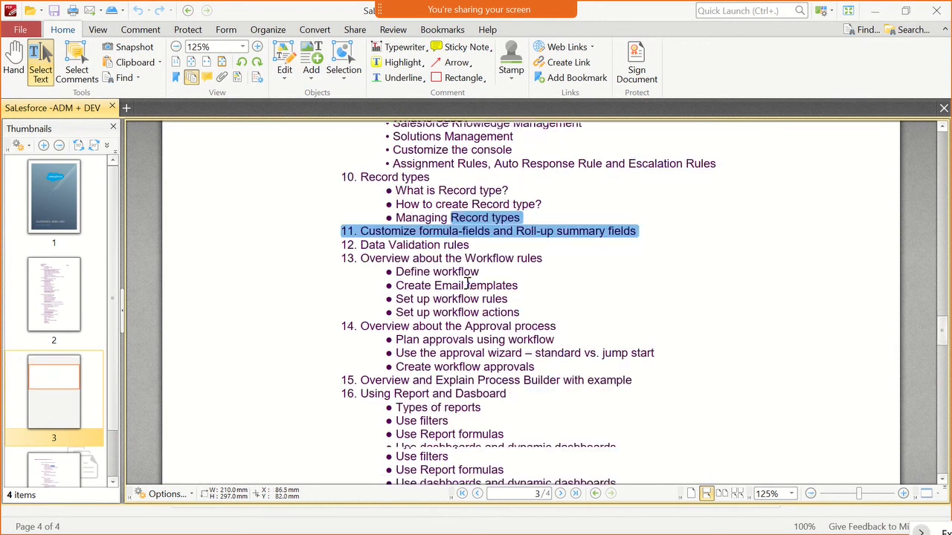
scroll(467, 283, "up", 1)
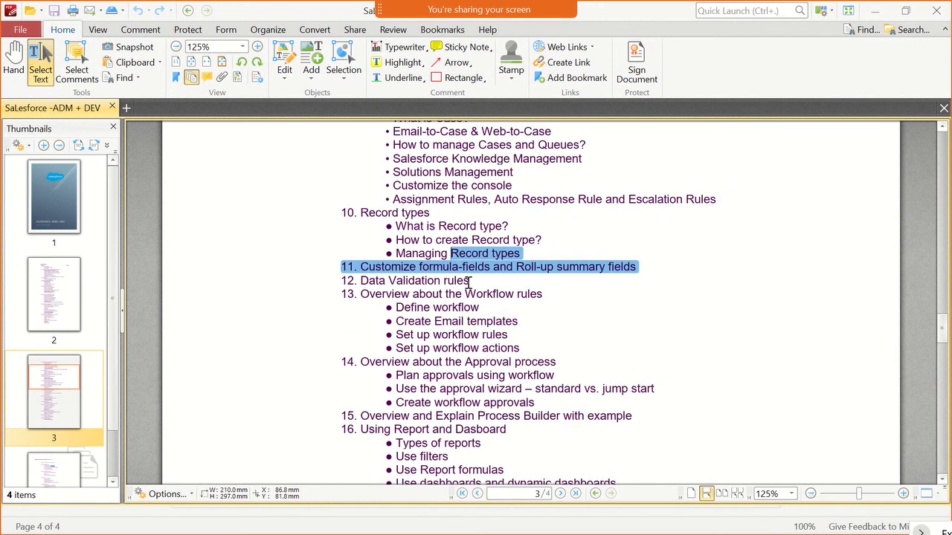
left_click(469, 281)
left_click_drag(477, 280, 362, 280)
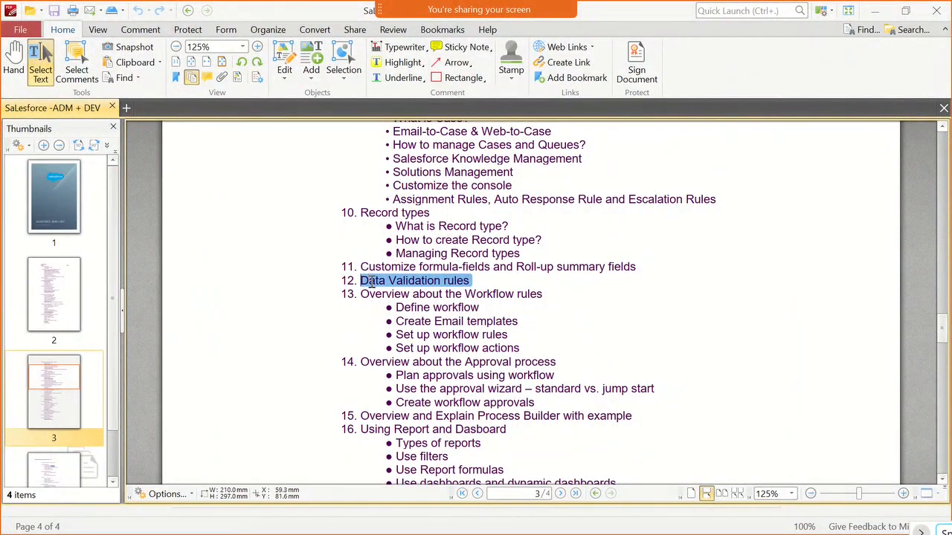
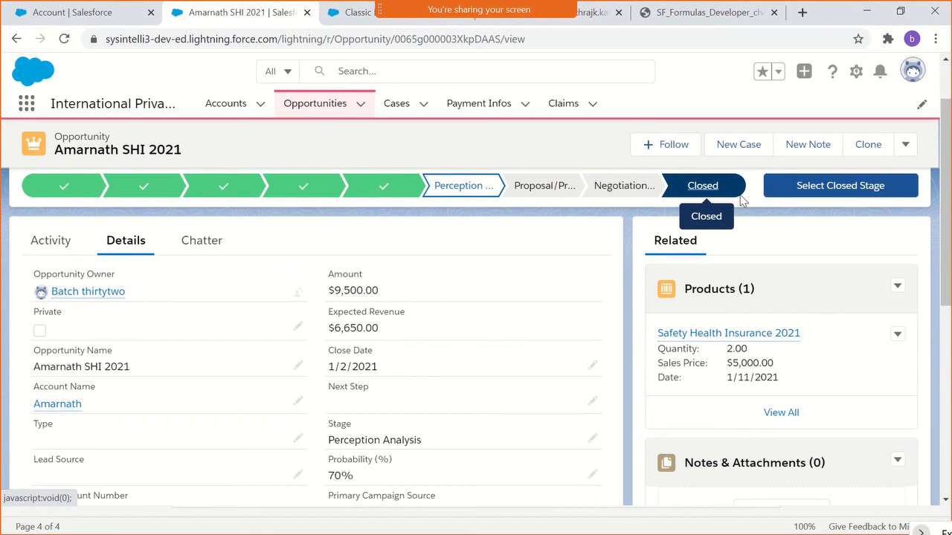
- Close the open SHI 2021 opportunity with the stage Closed Won and save the change
left_click(808, 195)
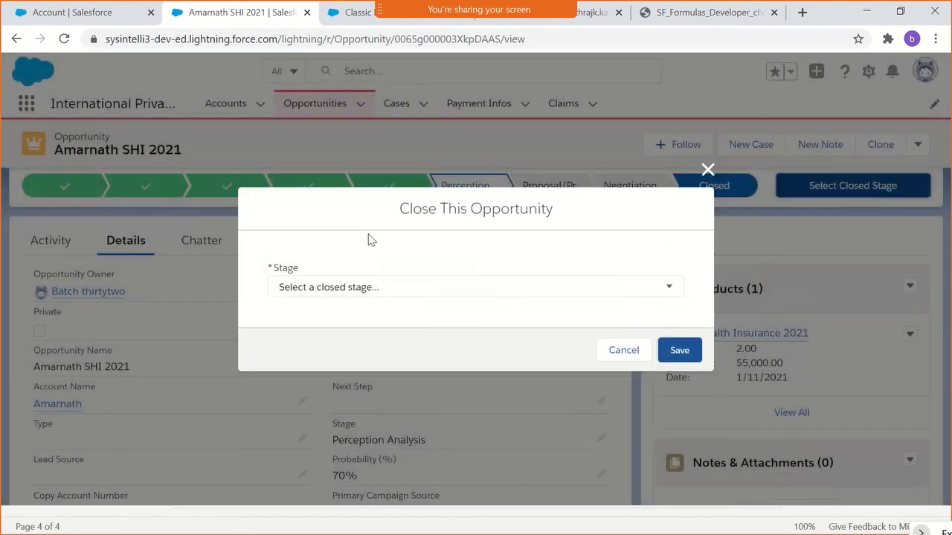
left_click(378, 287)
left_click(374, 318)
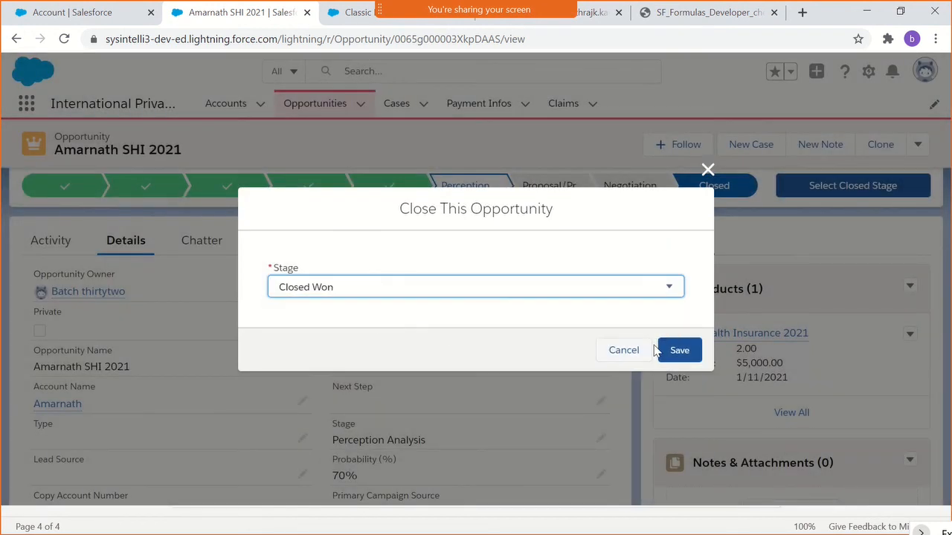
left_click(668, 351)
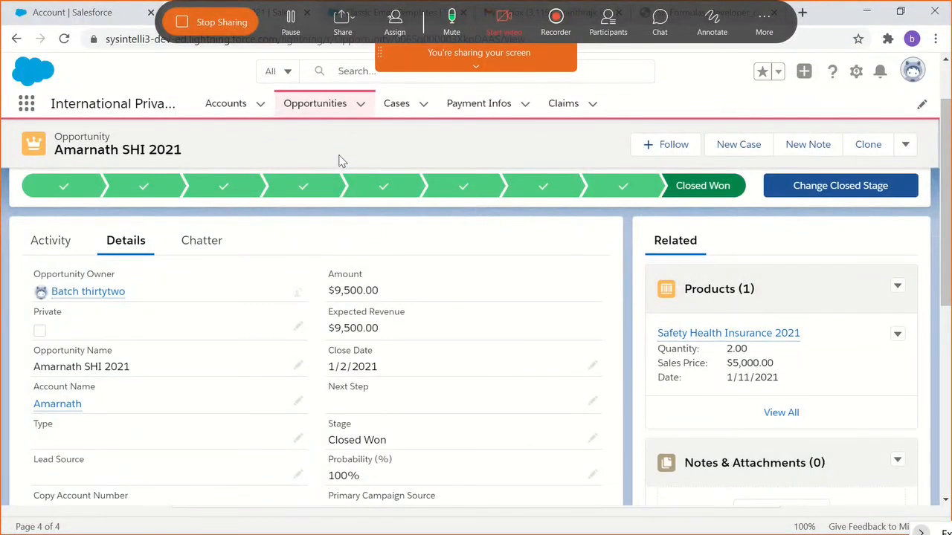
- Mute and unmute the meeting microphone, and highlight the opportunity's Close Date value
key("alt+a")
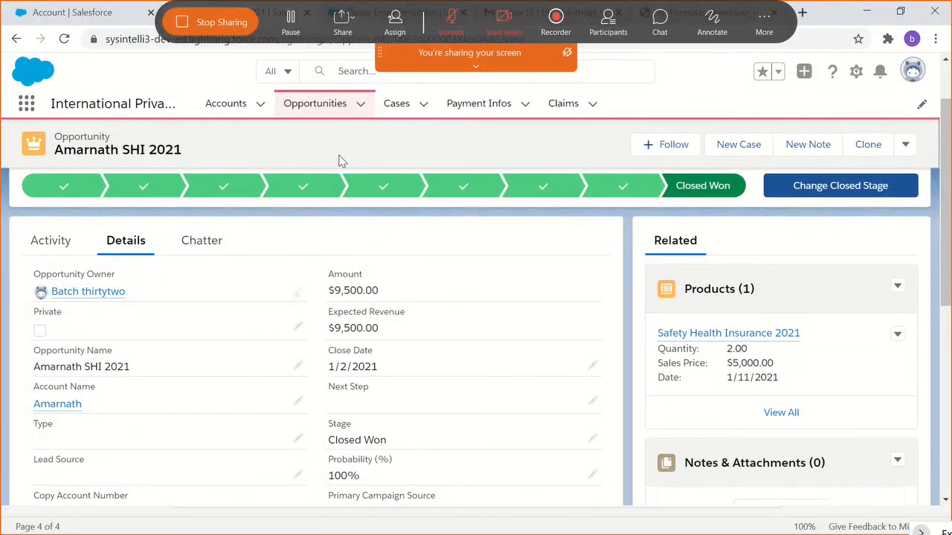
key("alt+a")
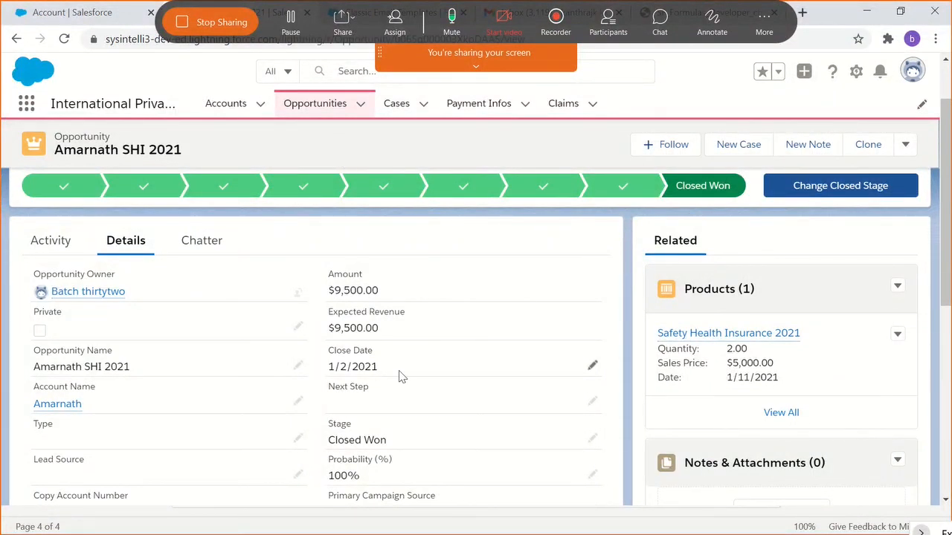
left_click_drag(399, 375, 324, 370)
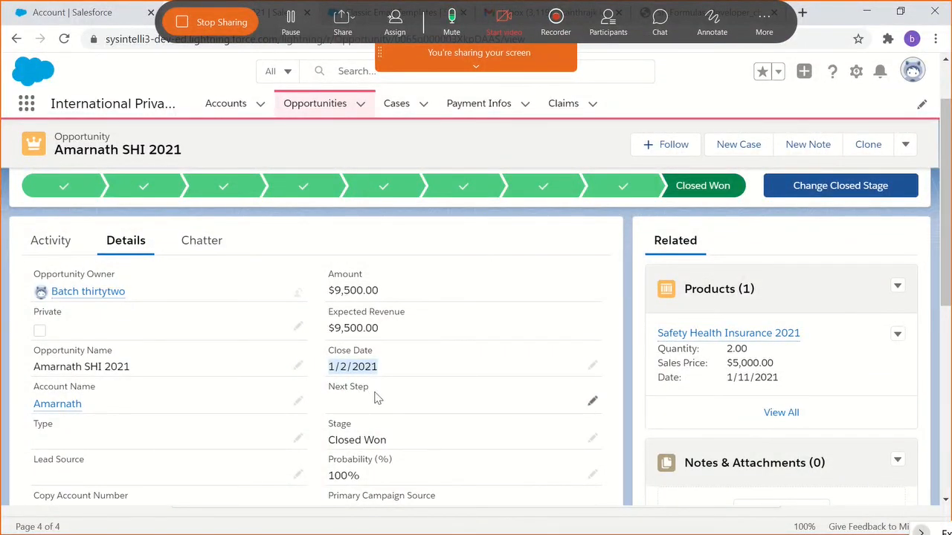
- Switch to the Setup page, find the Opportunity object by searching for "oppo" and open its validation rules
left_click(65, 15)
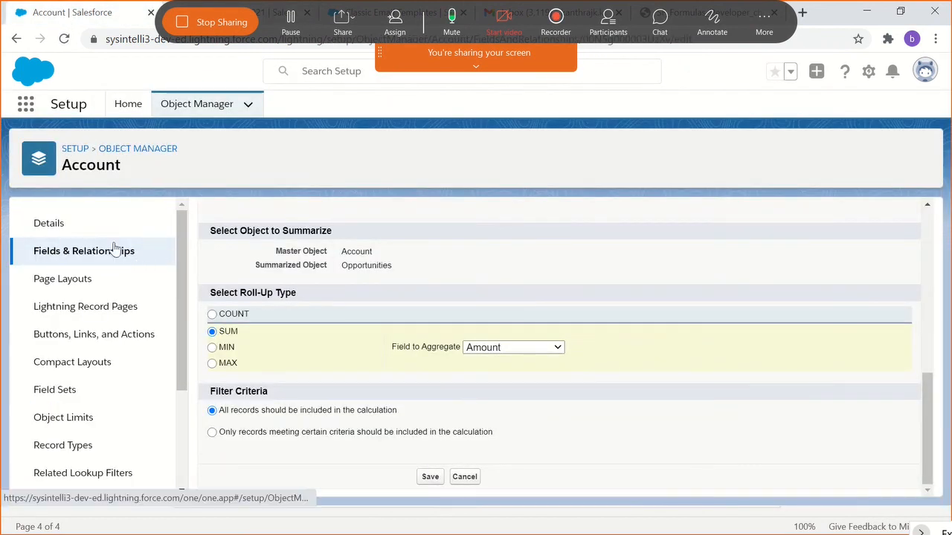
left_click(175, 110)
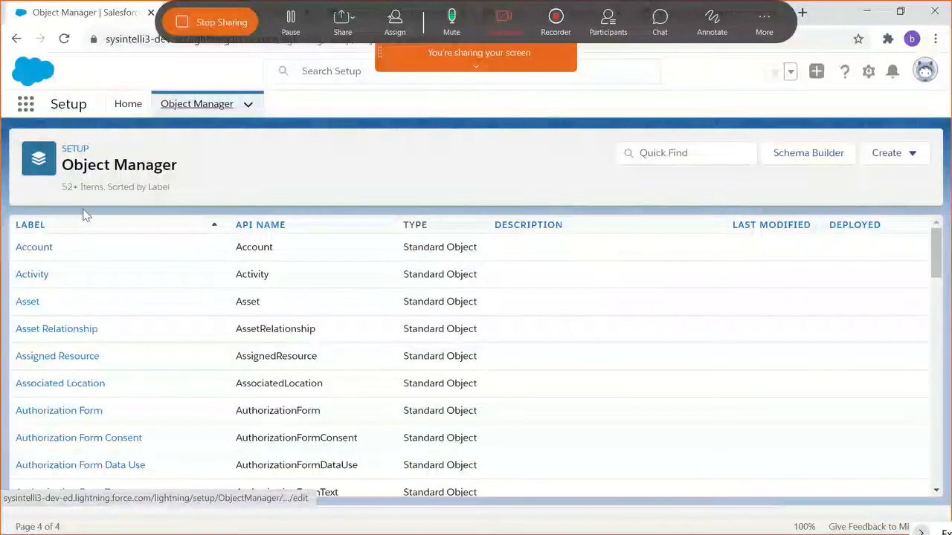
left_click(689, 152)
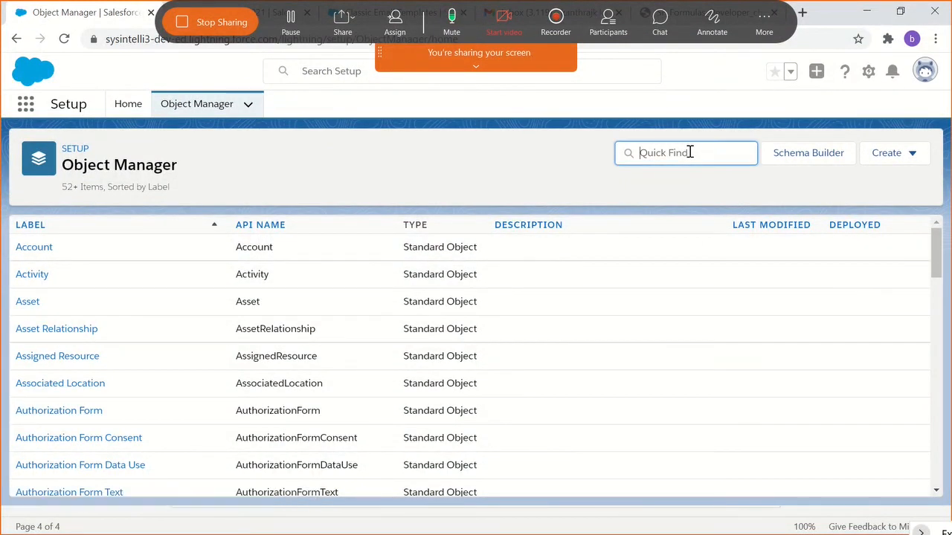
type("oppo")
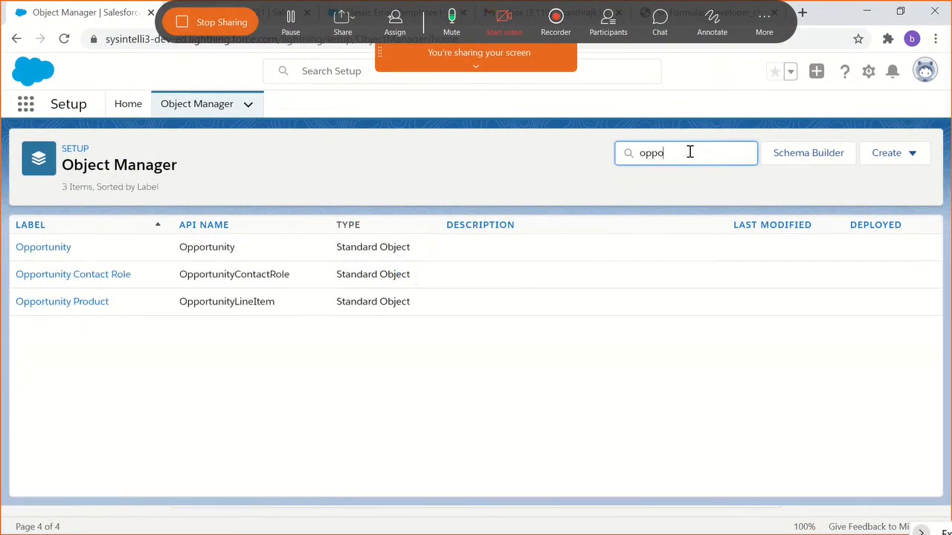
left_click(43, 248)
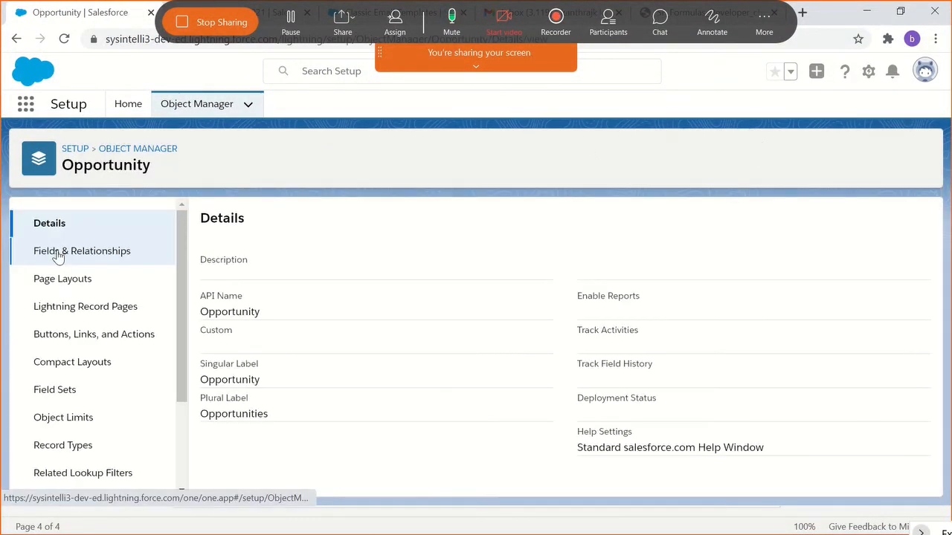
scroll(67, 349, "down", 2)
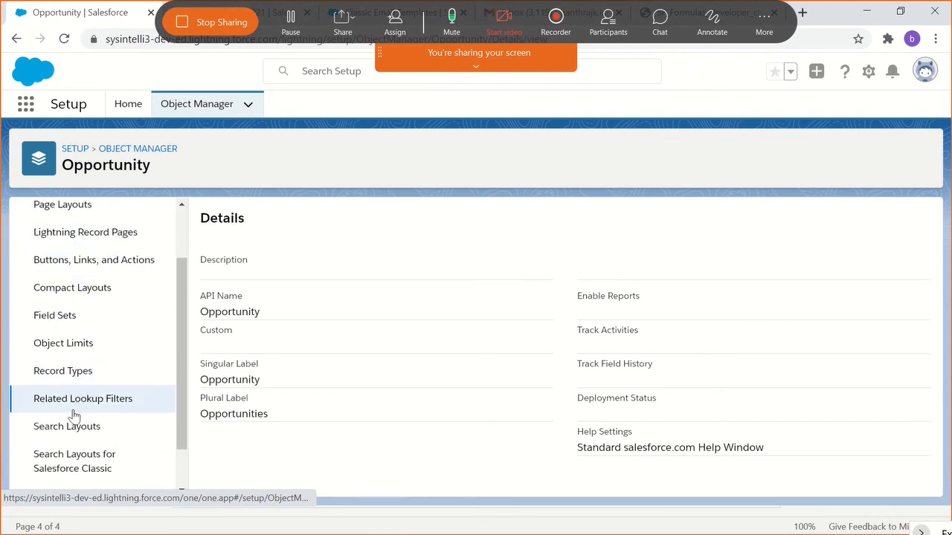
scroll(72, 431, "down", 1)
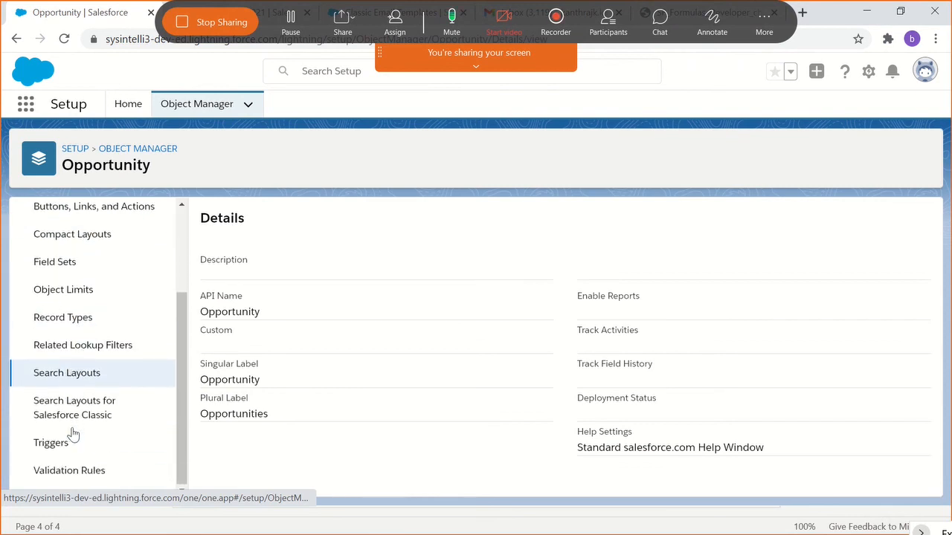
left_click(74, 472)
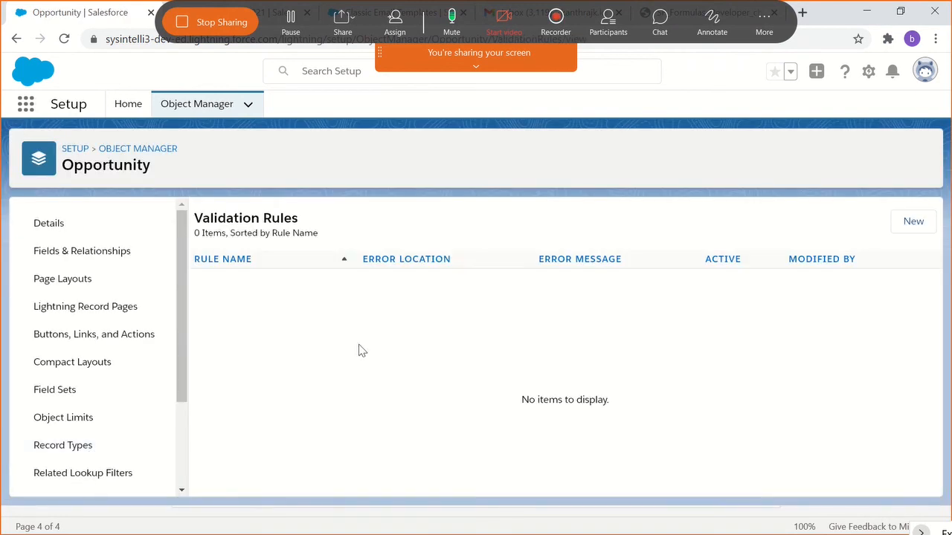
- Start a new Opportunity validation rule and name it CloseDateCheck
left_click(915, 222)
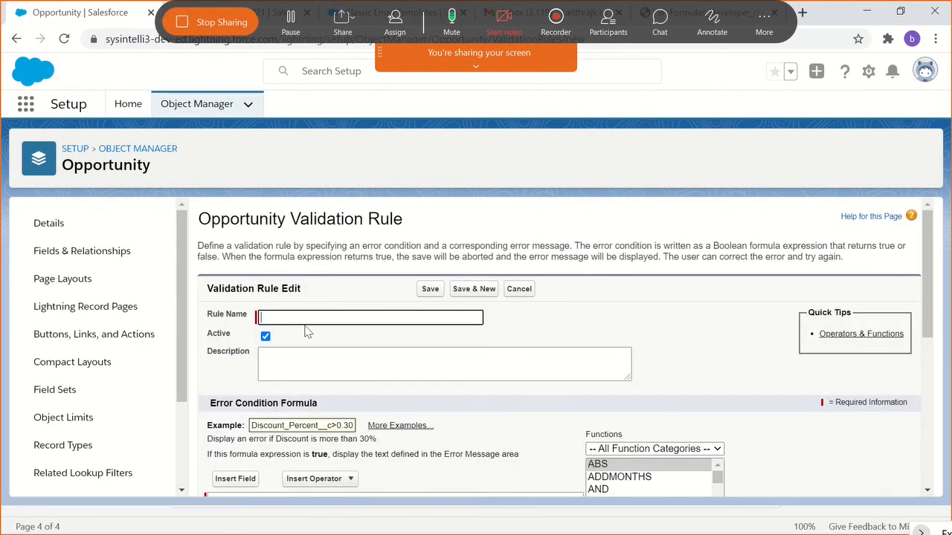
type("CLos")
key("BackSpace")
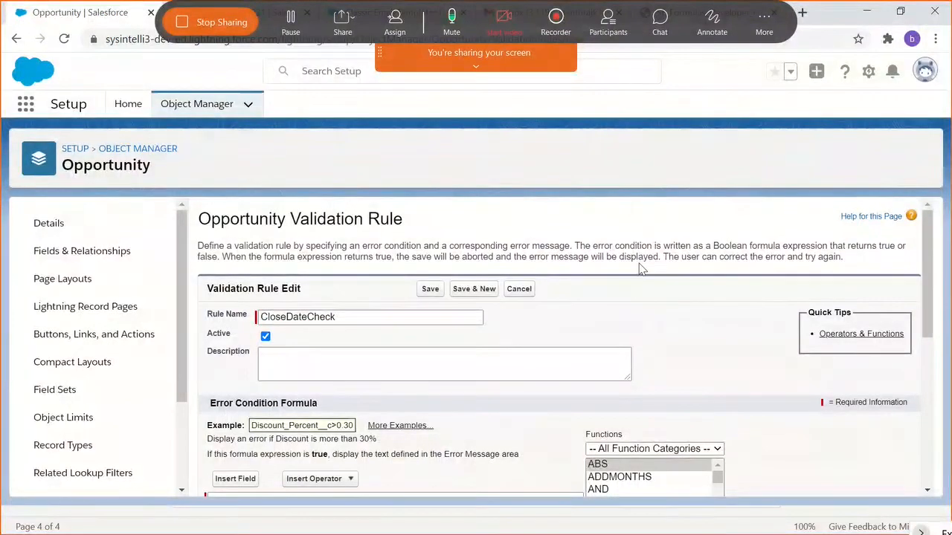
- Insert the IF function template into the rule's error condition formula
scroll(620, 280, "down", 1)
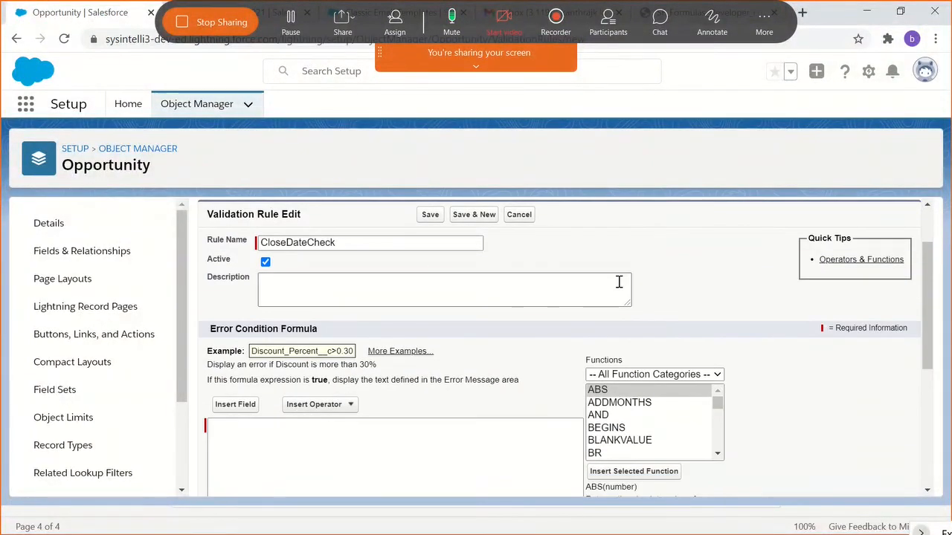
left_click(475, 66)
left_click(476, 175)
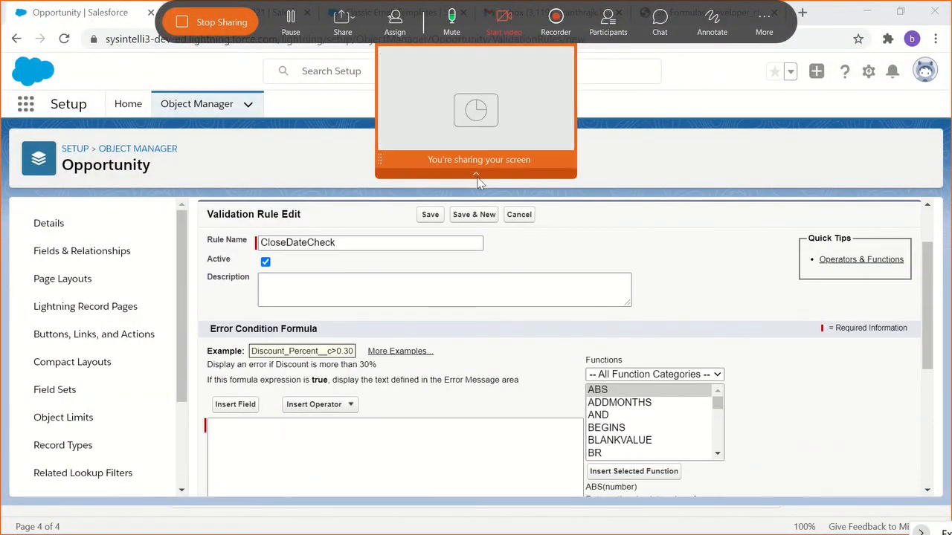
scroll(417, 364, "down", 2)
left_click(311, 338)
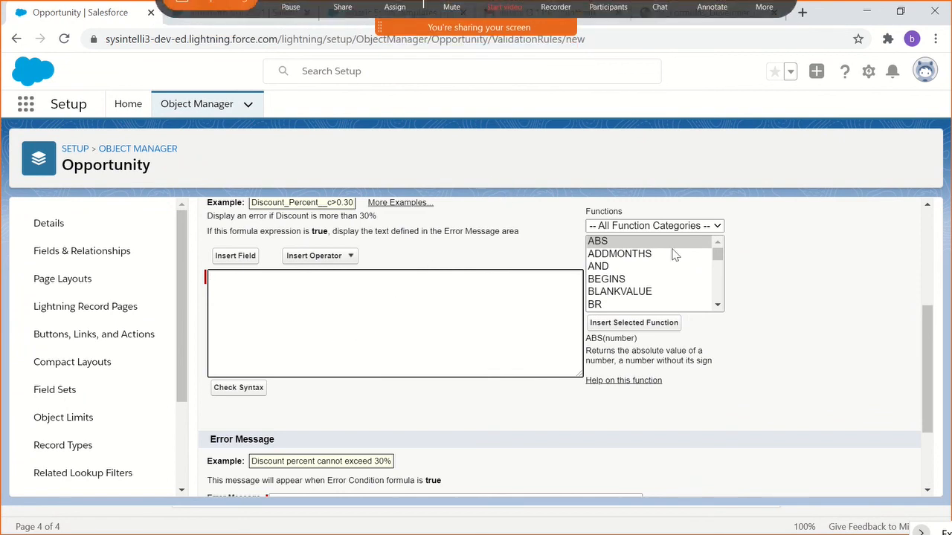
scroll(506, 293, "down", 1)
scroll(638, 297, "up", 1)
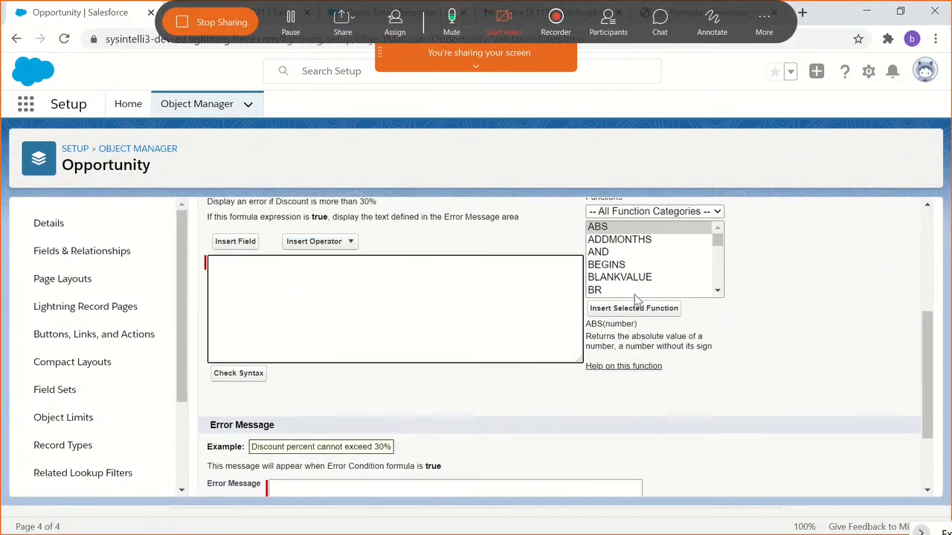
left_click(633, 279)
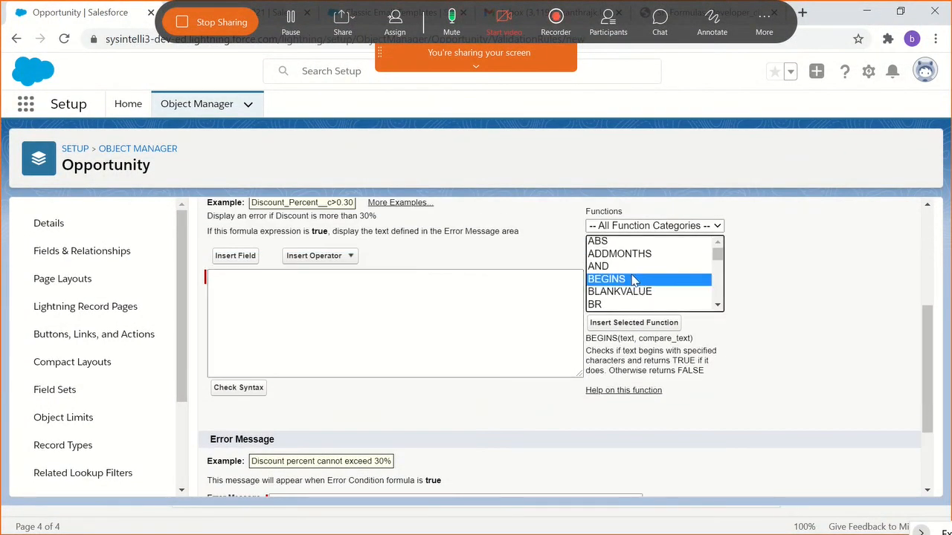
key("i")
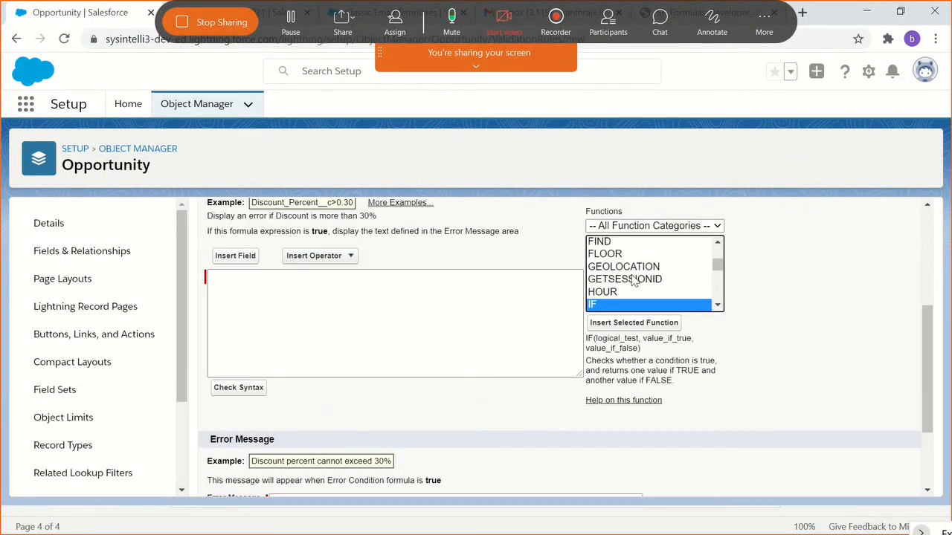
left_click(616, 323)
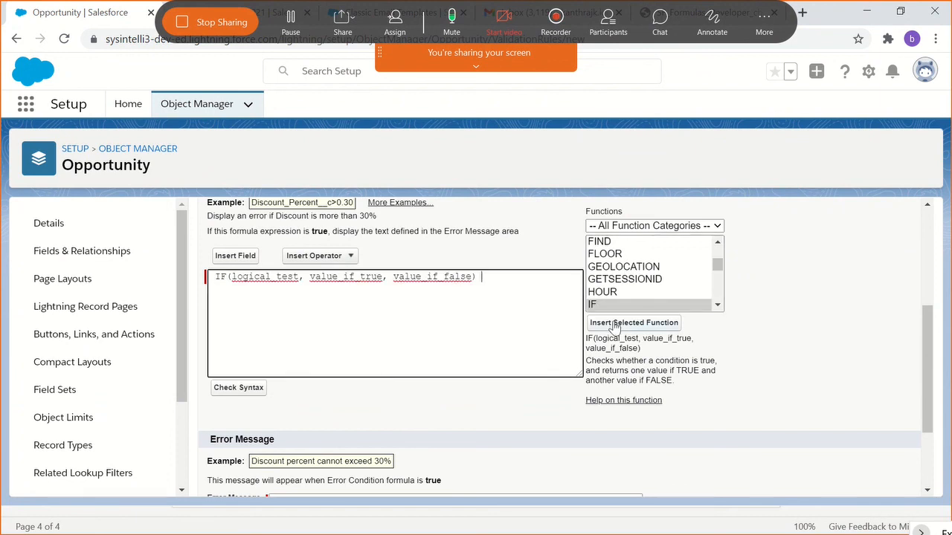
- Try to replace the logical_test placeholder with the Close Date field, and clear the whole error condition formula
double_click(292, 280)
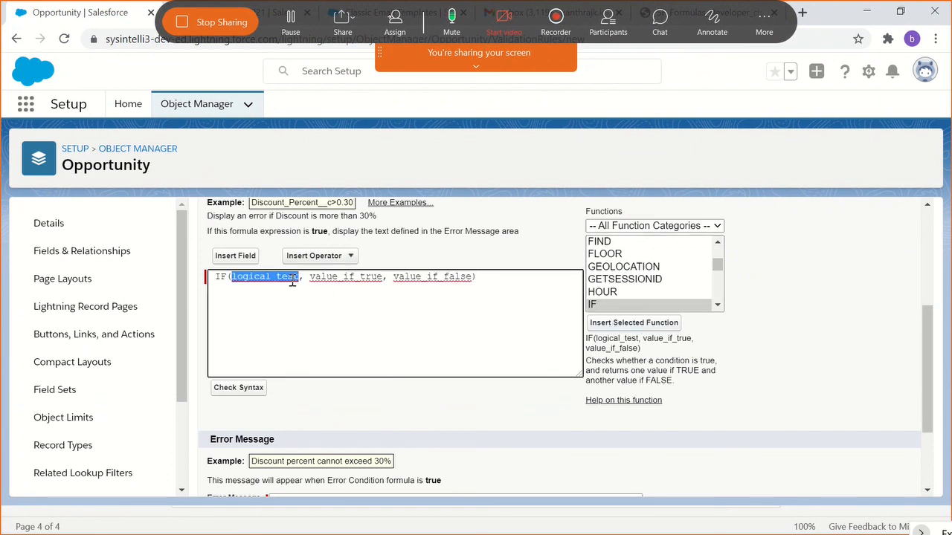
scroll(271, 295, "up", 1)
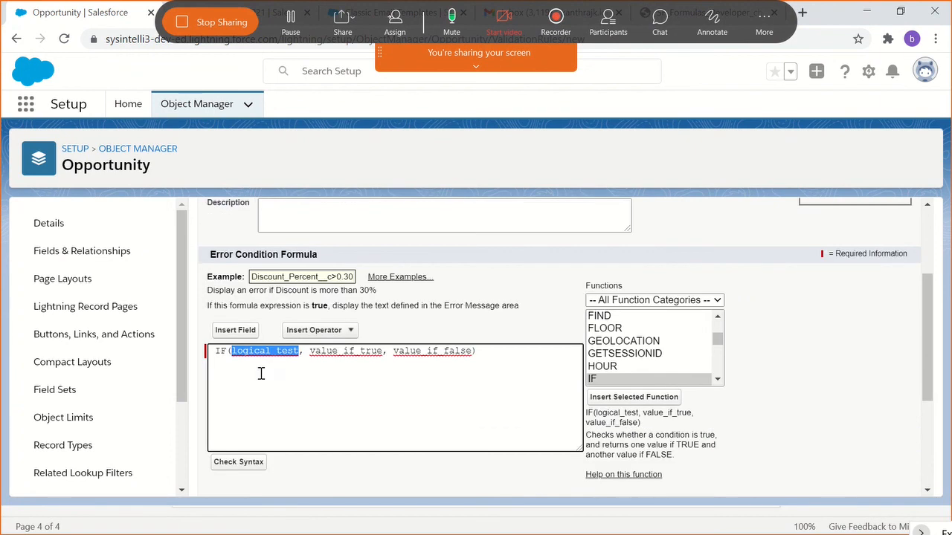
left_click(238, 342)
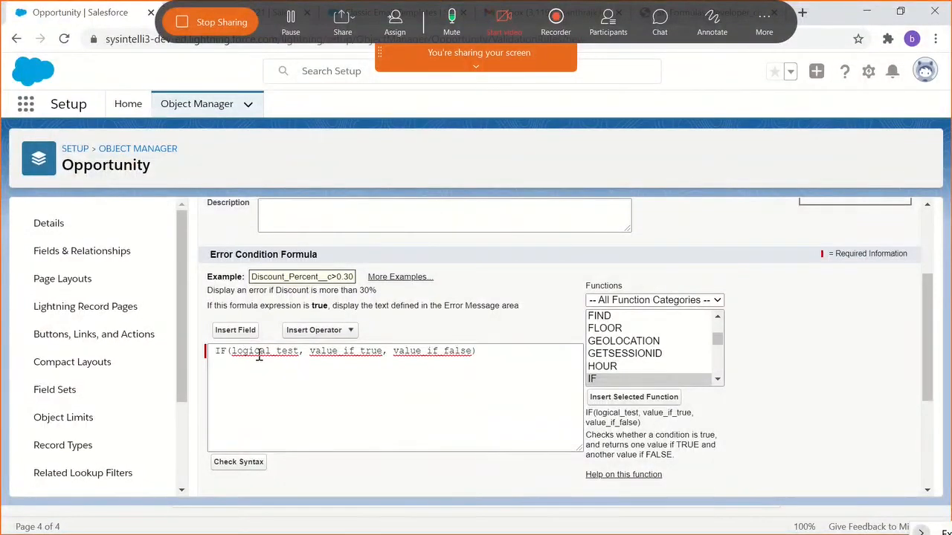
left_click(263, 354)
double_click(265, 352)
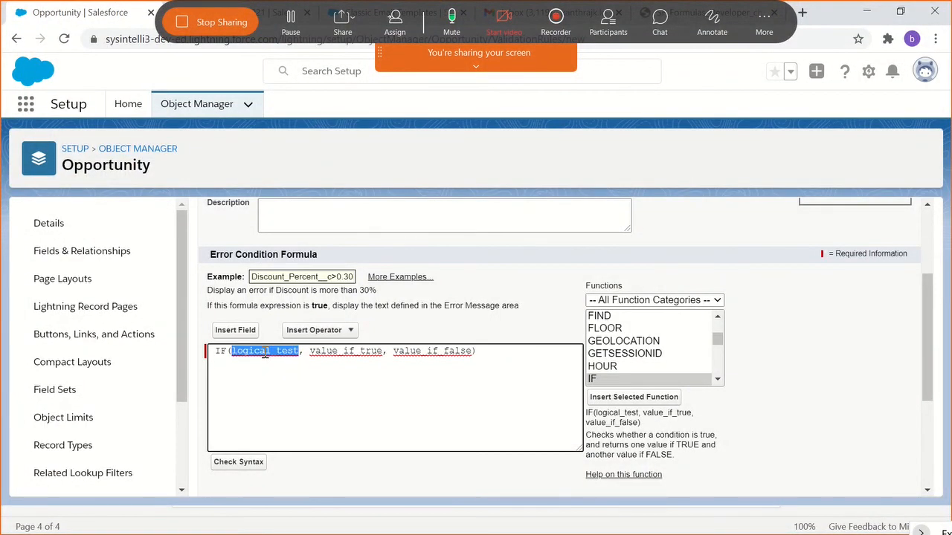
key("BackSpace")
left_click(235, 329)
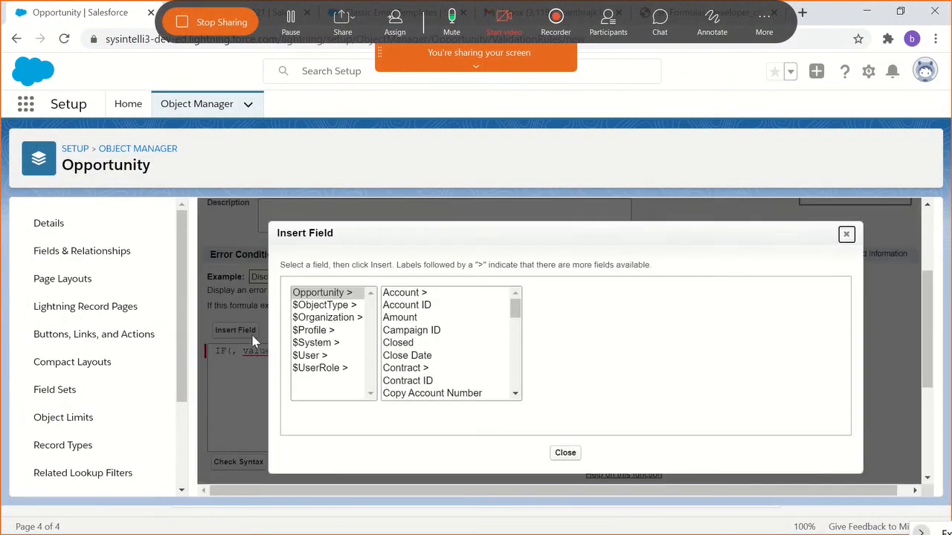
left_click(430, 358)
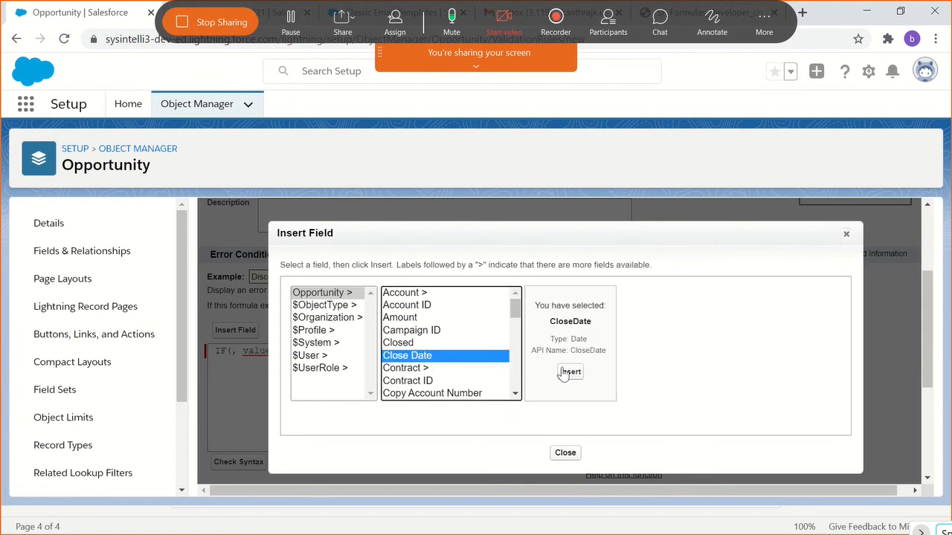
left_click(565, 453)
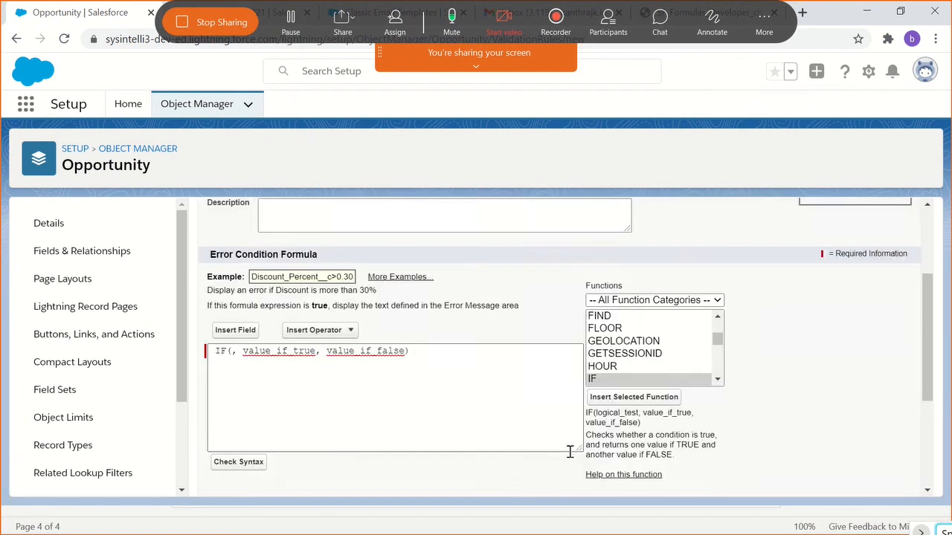
triple_click(431, 359)
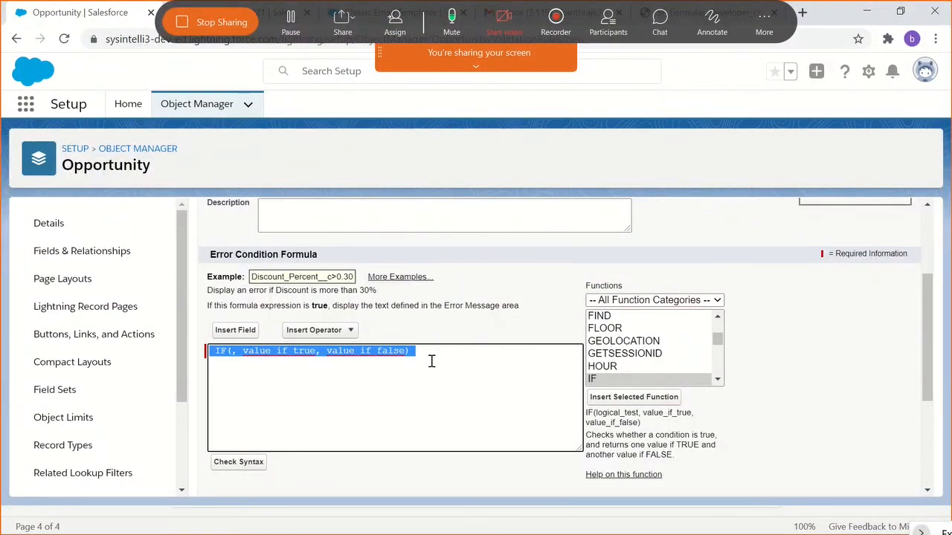
key("BackSpace")
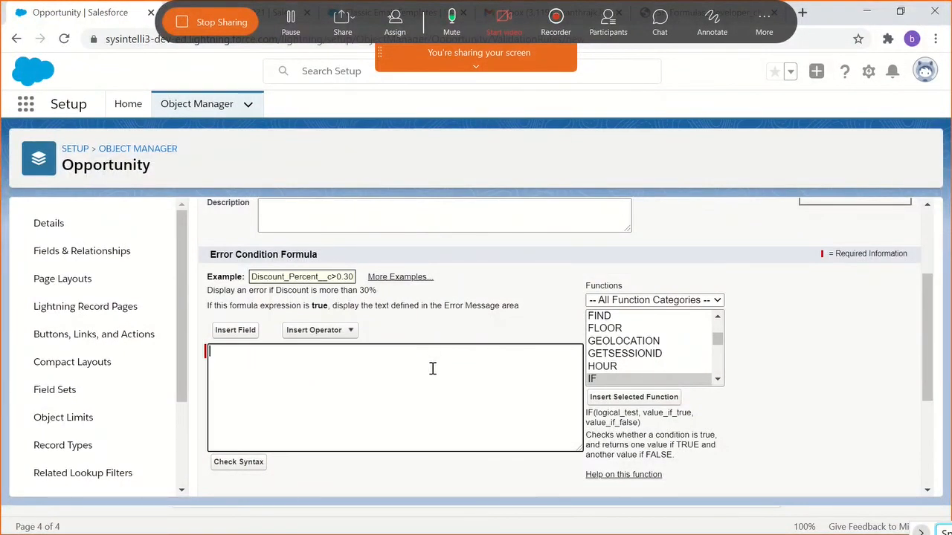
left_click(650, 380)
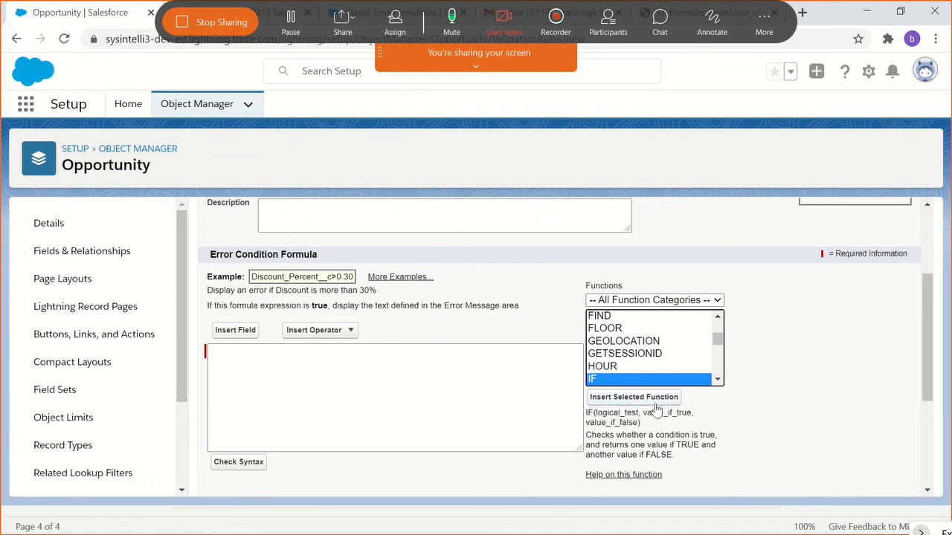
key("ctrl+m")
key("ctrl+m")
left_click(785, 356)
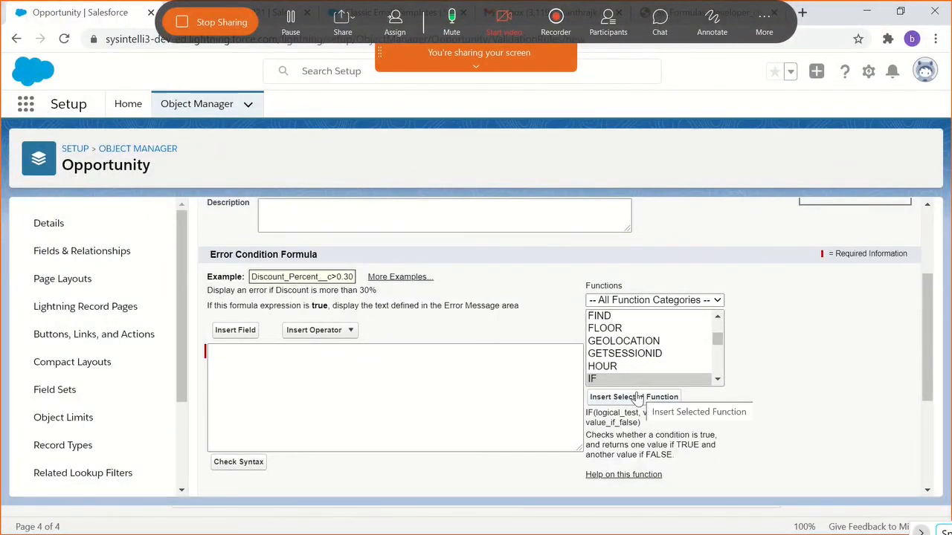
scroll(422, 297, "up", 1)
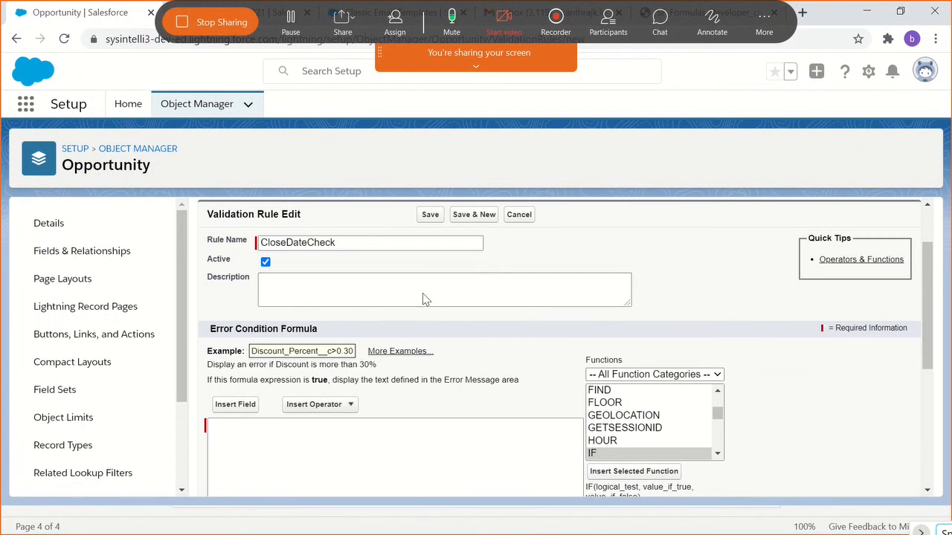
- Insert the IF function template into the empty error condition formula and highlight its logical_test, value_if_true and value_if_false placeholders
scroll(615, 340, "down", 1)
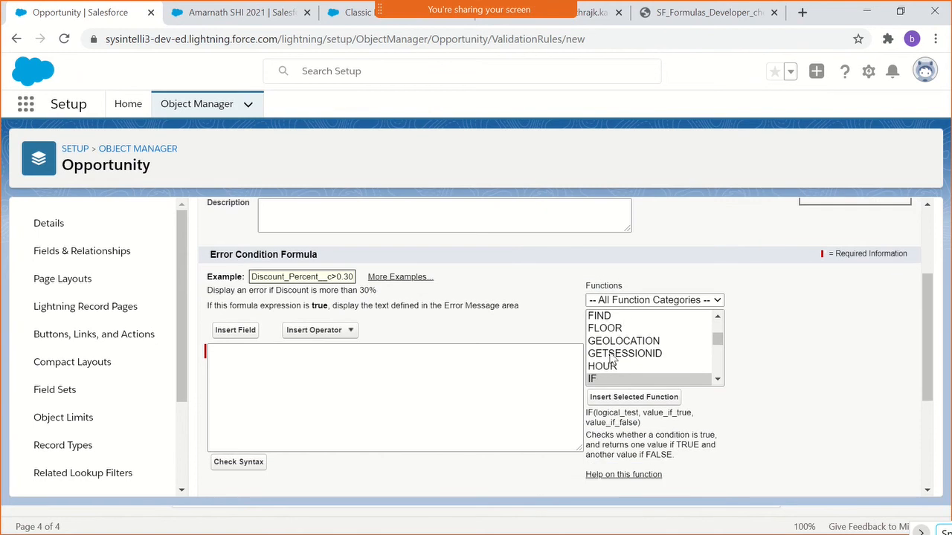
left_click(634, 355)
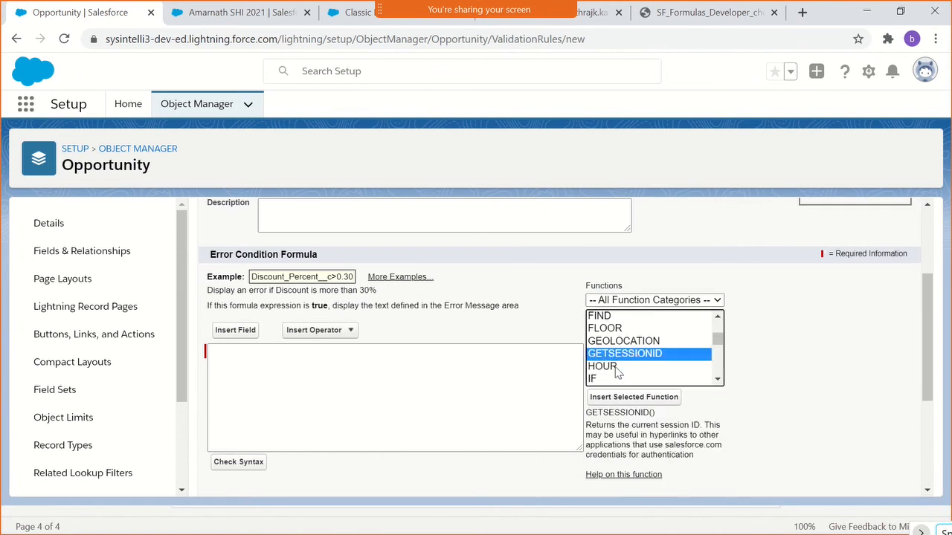
left_click(614, 367)
left_click(615, 378)
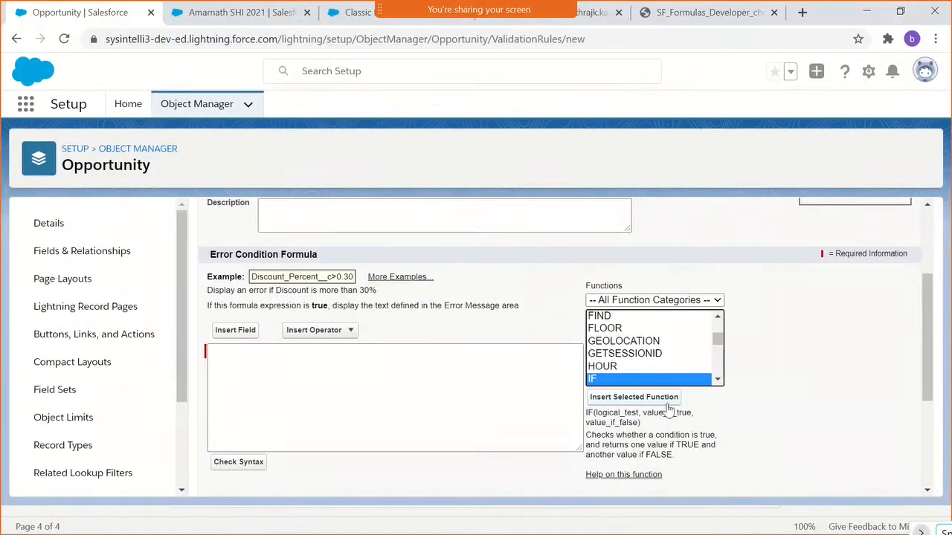
left_click(631, 399)
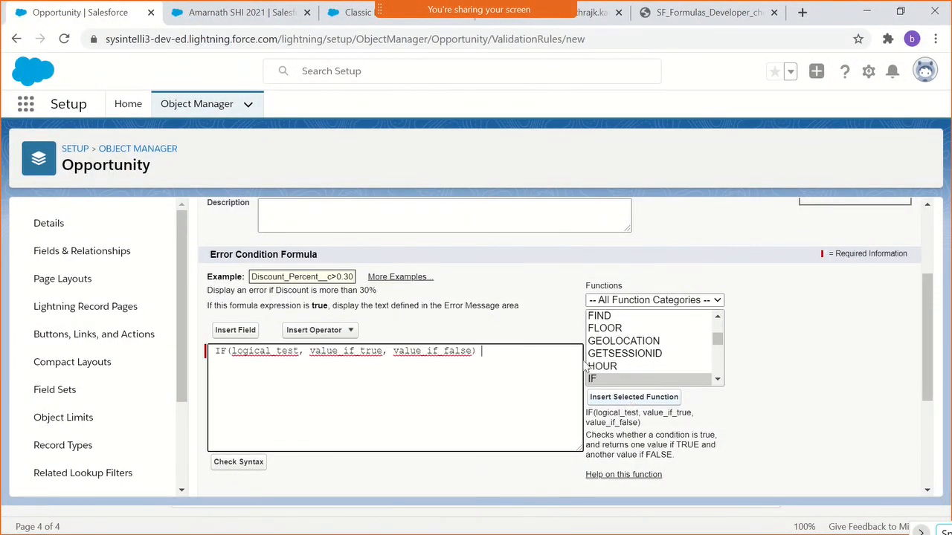
double_click(247, 356)
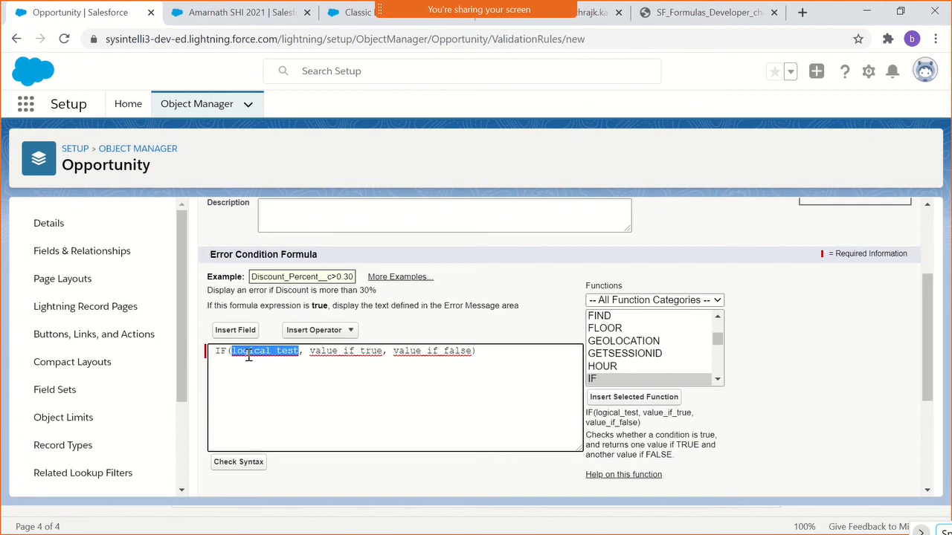
left_click(334, 354)
double_click(334, 354)
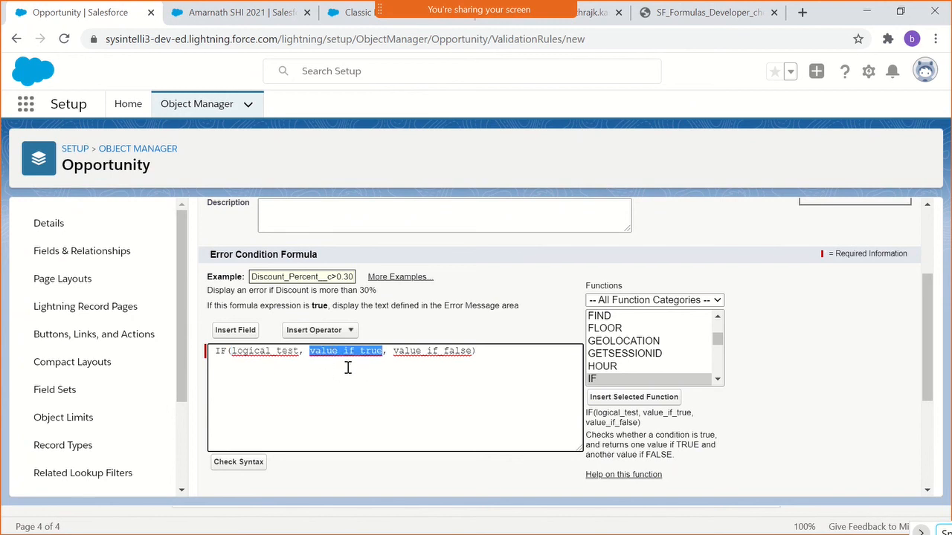
double_click(431, 354)
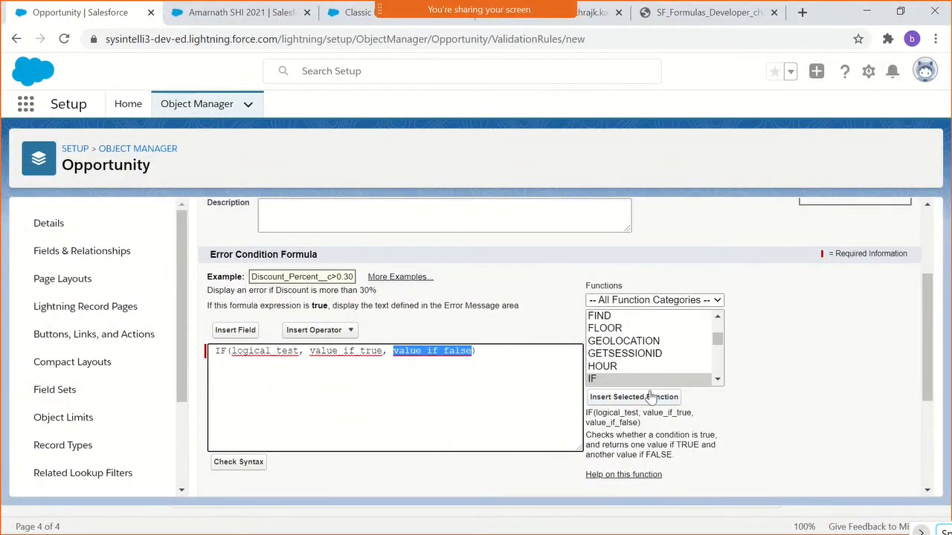
- Insert the ISPICKVAL function template below the IF template and highlight its picklist_field and text_literal placeholders
scroll(655, 361, "down", 4)
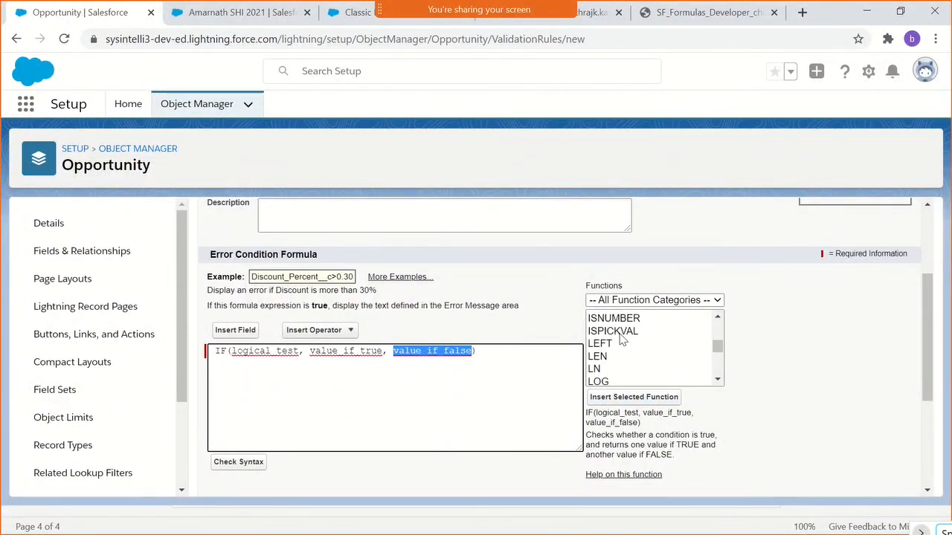
left_click(622, 338)
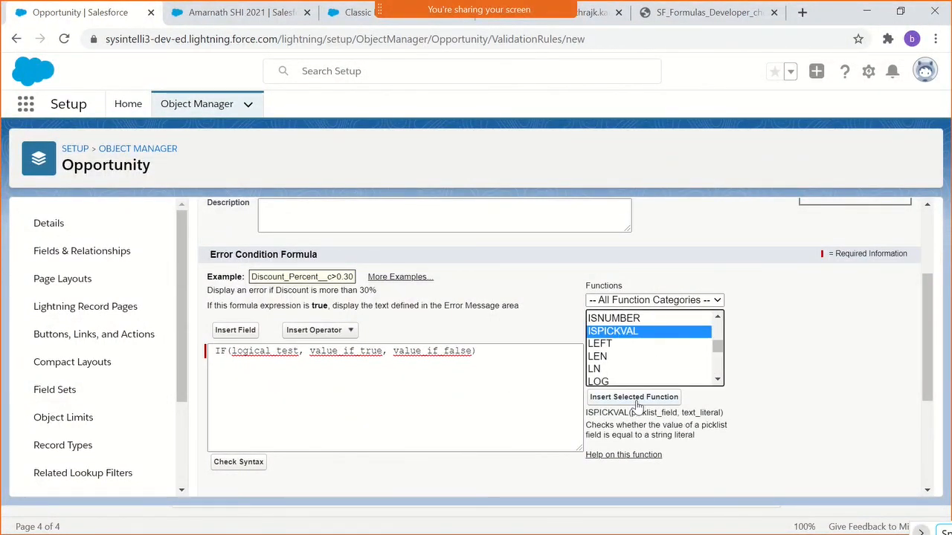
left_click(471, 365)
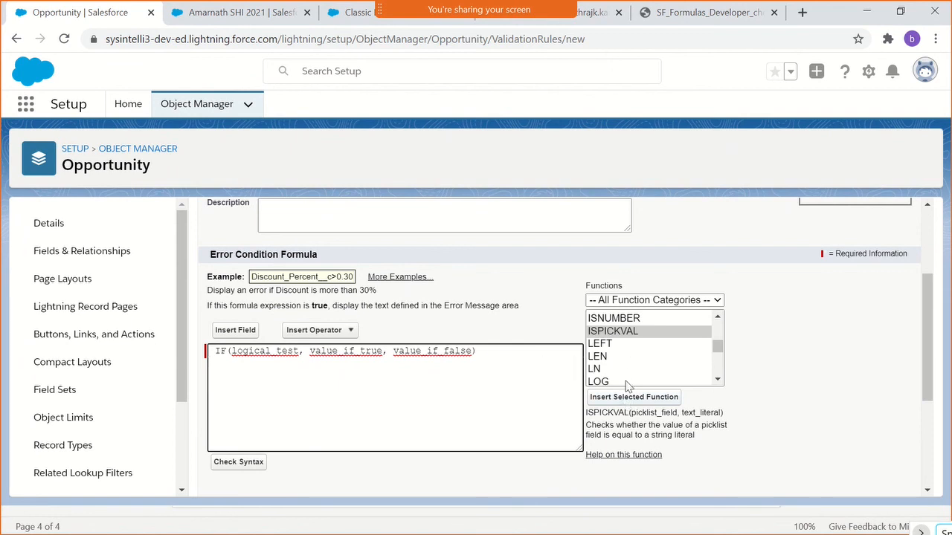
left_click(620, 347)
left_click(616, 332)
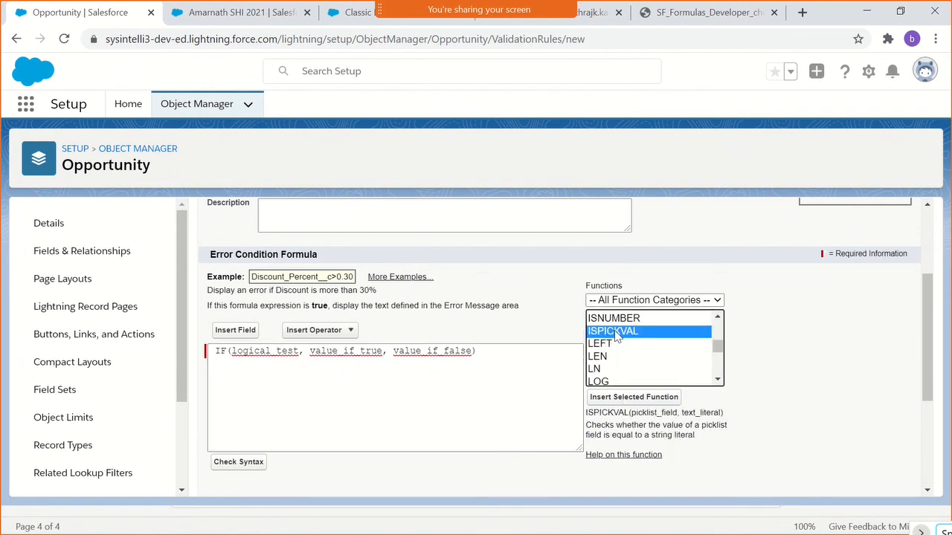
left_click(632, 397)
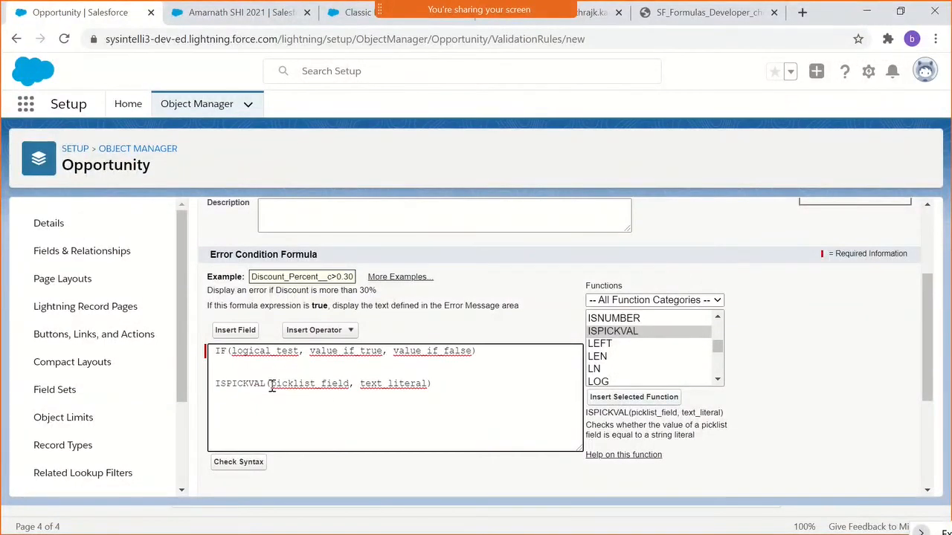
double_click(245, 383)
double_click(301, 384)
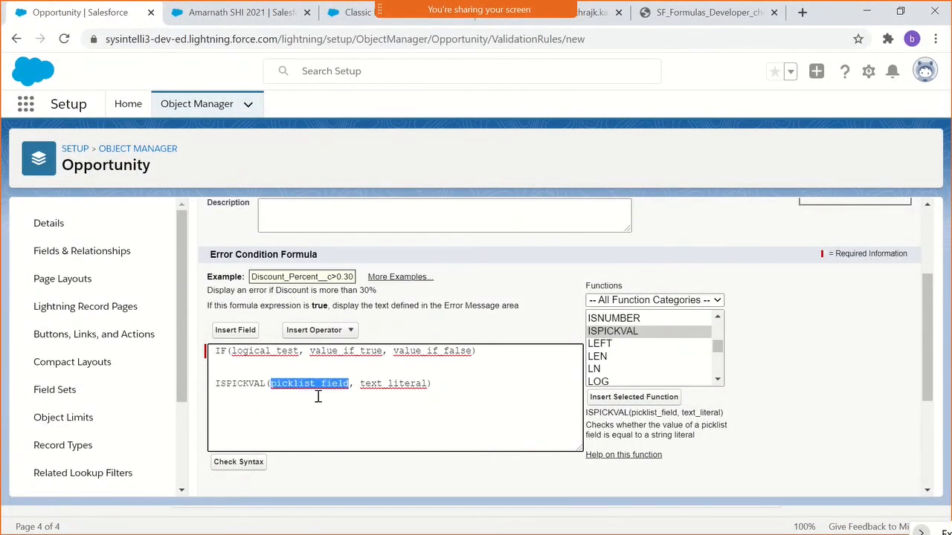
double_click(377, 385)
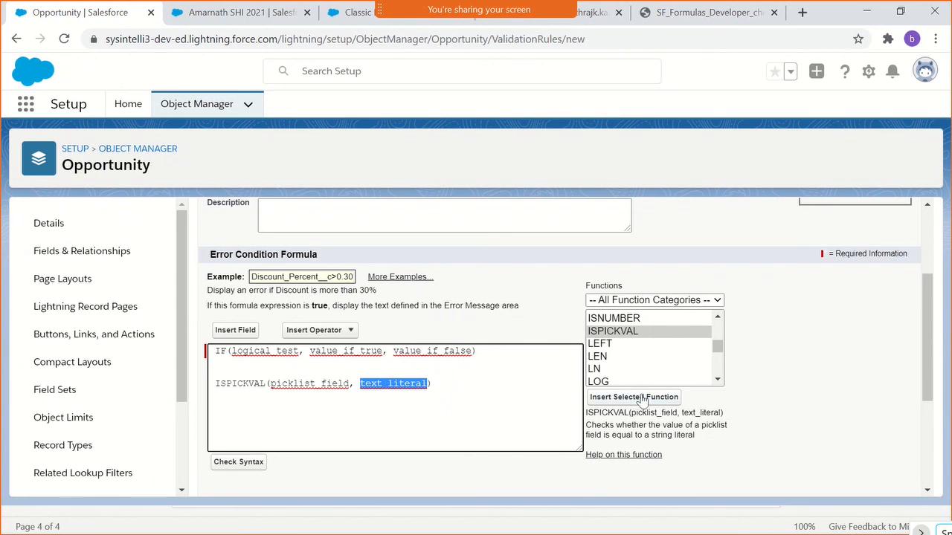
- Try to insert the AND function in place of text_literal, and remove everything below the IF template from the formula
left_click(626, 357)
type("an")
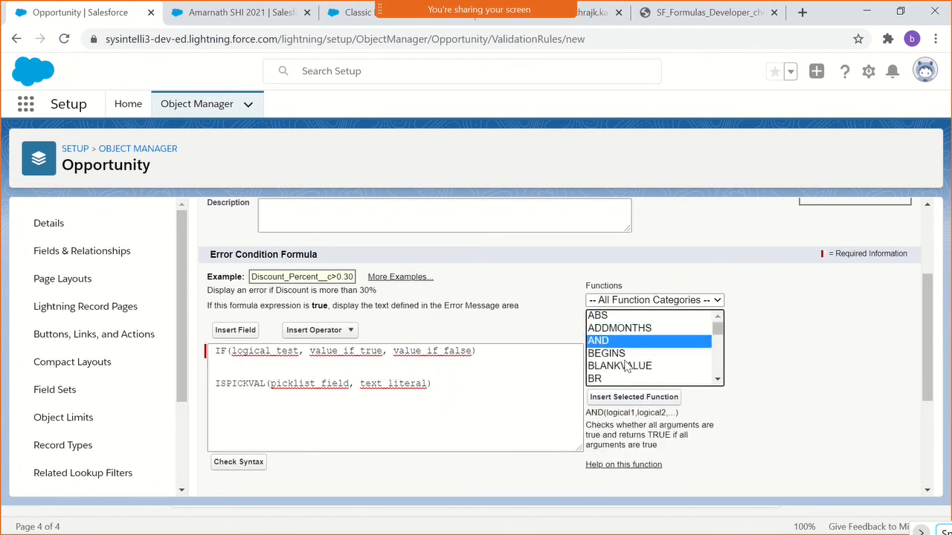
left_click(623, 398)
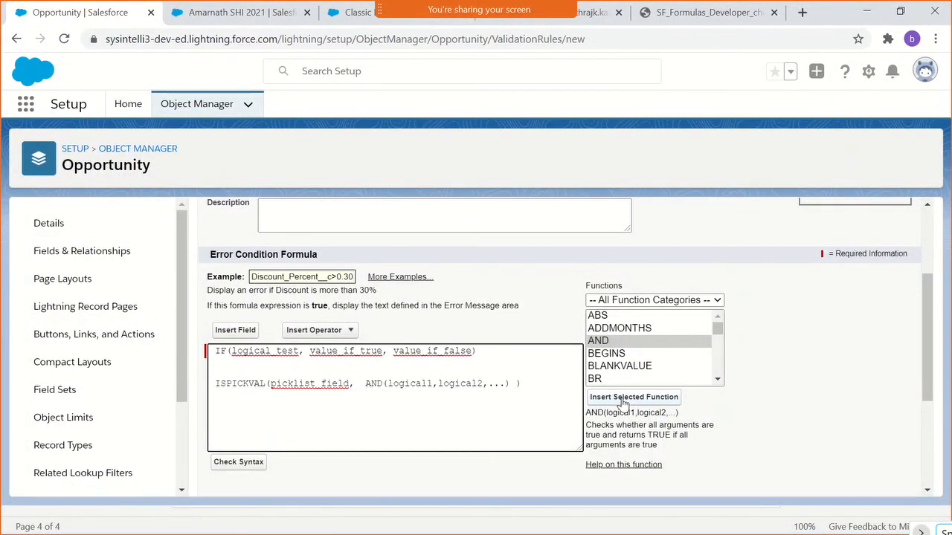
key("ctrl+z")
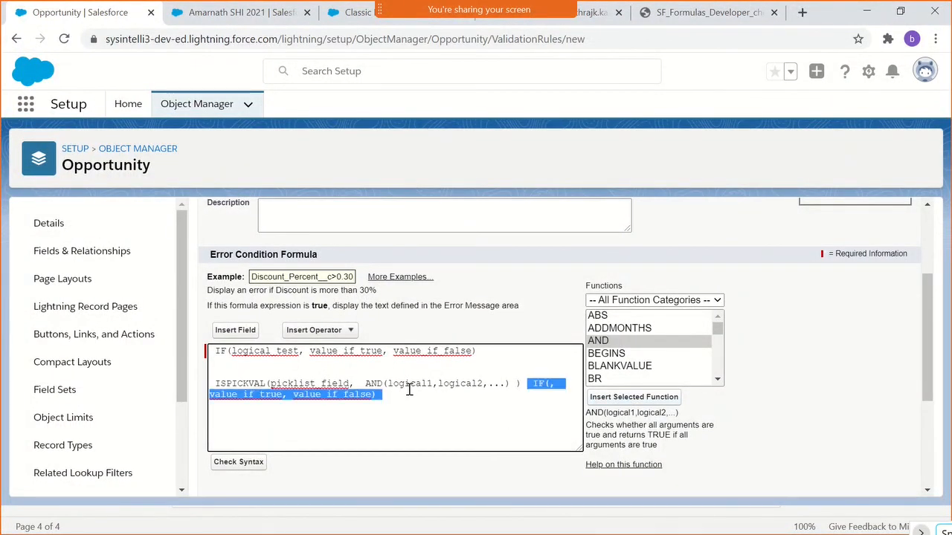
key("ctrl+z")
key("ctrl+z")
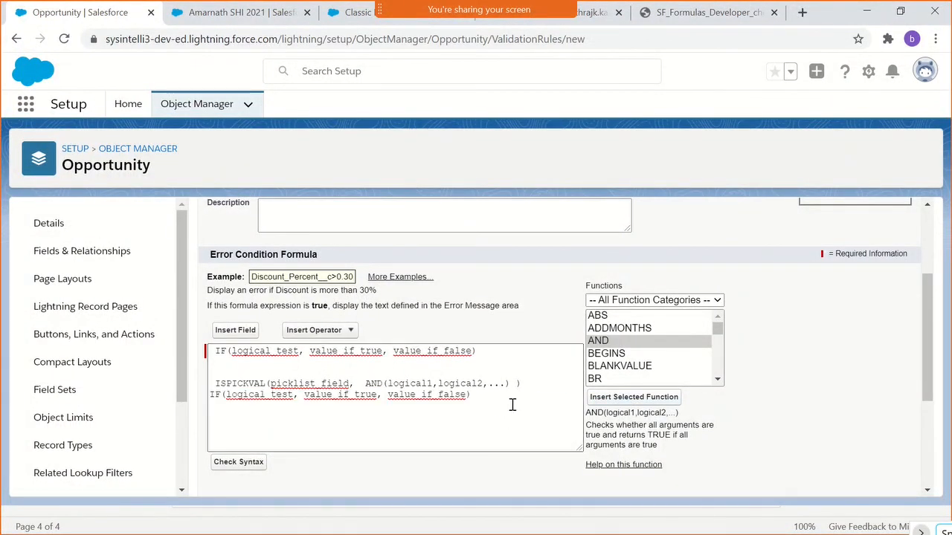
left_click_drag(512, 404, 221, 374)
key("BackSpace")
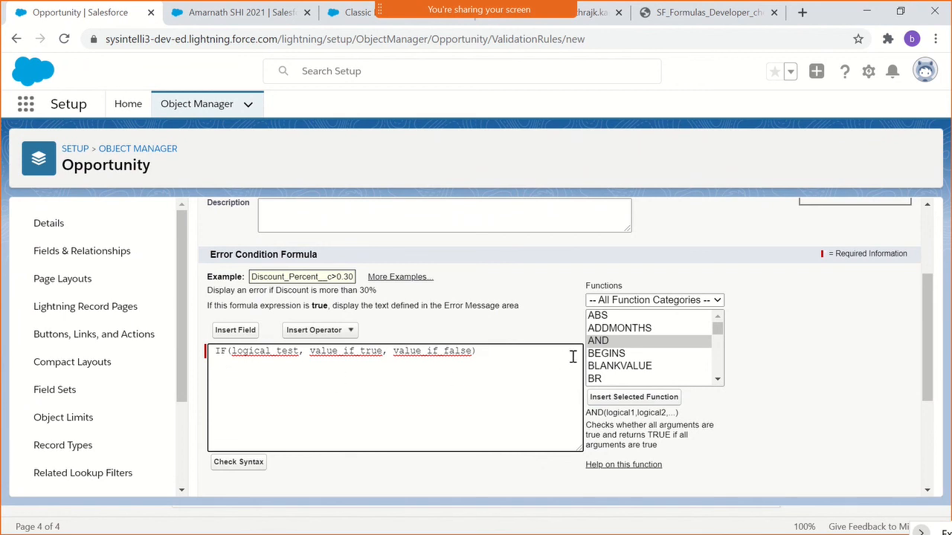
- Insert the AND function template on its own line below the IF template and highlight its logical arguments
left_click(596, 343)
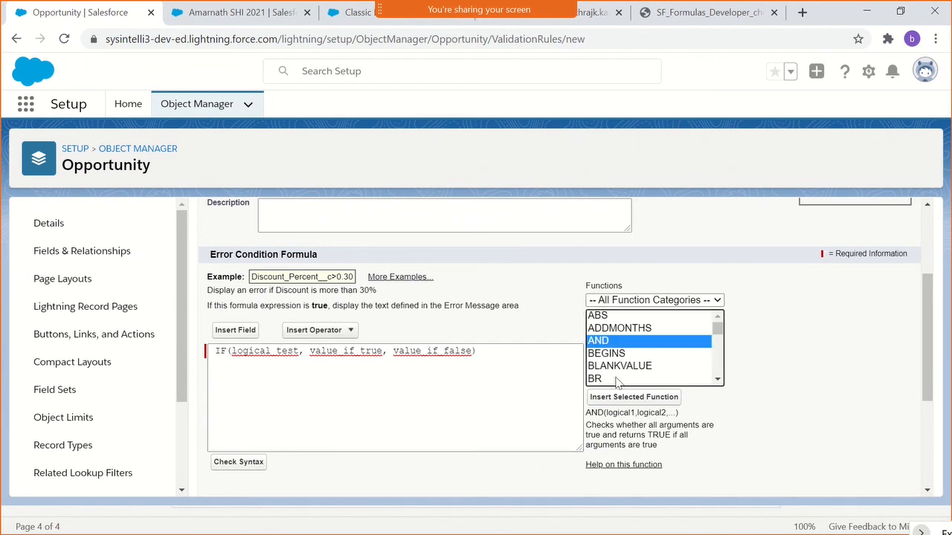
left_click(506, 400)
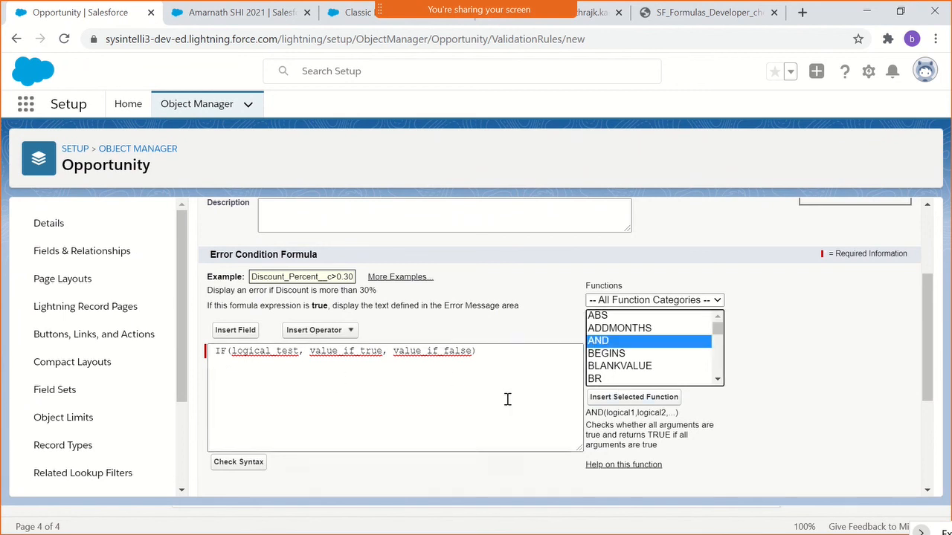
left_click(625, 396)
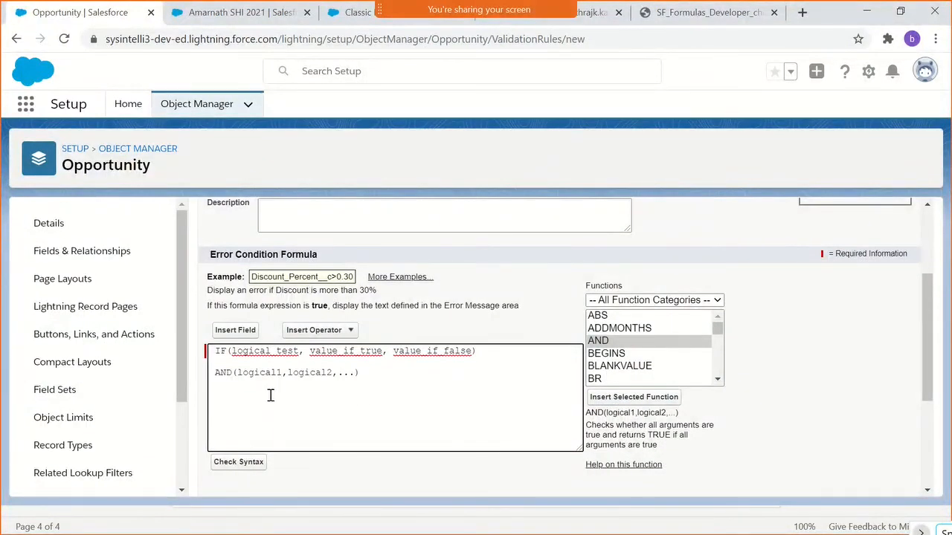
double_click(226, 375)
left_click_drag(281, 373, 421, 370)
left_click(304, 379)
- Write the example expression 1 AND 2 AND 3 below the AND template and highlight it
left_click(280, 400)
key("Return")
key("Return")
type("1 AND 2 AND 2")
left_click_drag(211, 395, 332, 404)
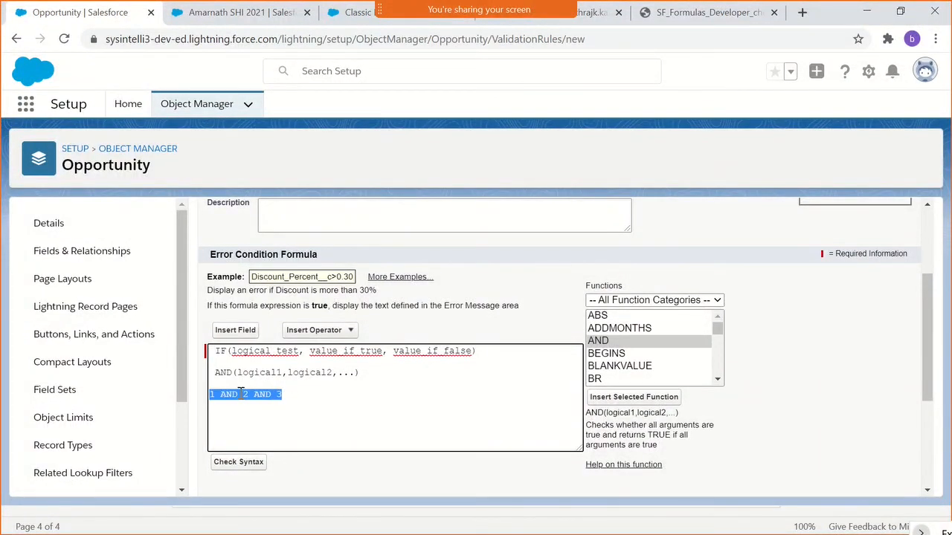
- Write the function-style example AND(1,2,3) directly after the AND template on the same line
left_click(372, 374)
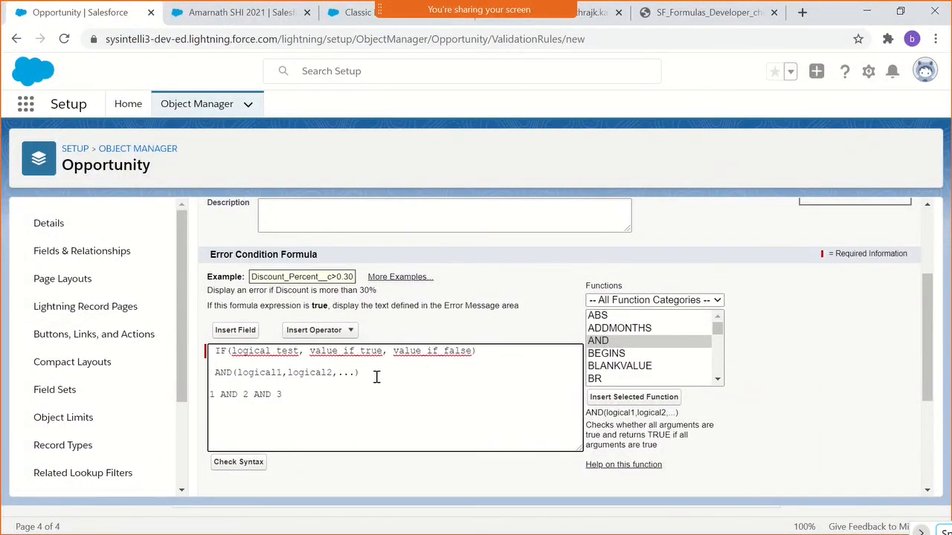
type("AND()")
key("Left")
type("1,2 ,3")
- Move AND(1,2,3) to its own line below the AND template, separated by a blank line, and compare it with 1 AND 2 AND 3
left_click(412, 372)
key("BackSpace")
left_click_drag(425, 376, 362, 376)
key("ctrl+c")
key("BackSpace")
key("Return")
key("ctrl+v")
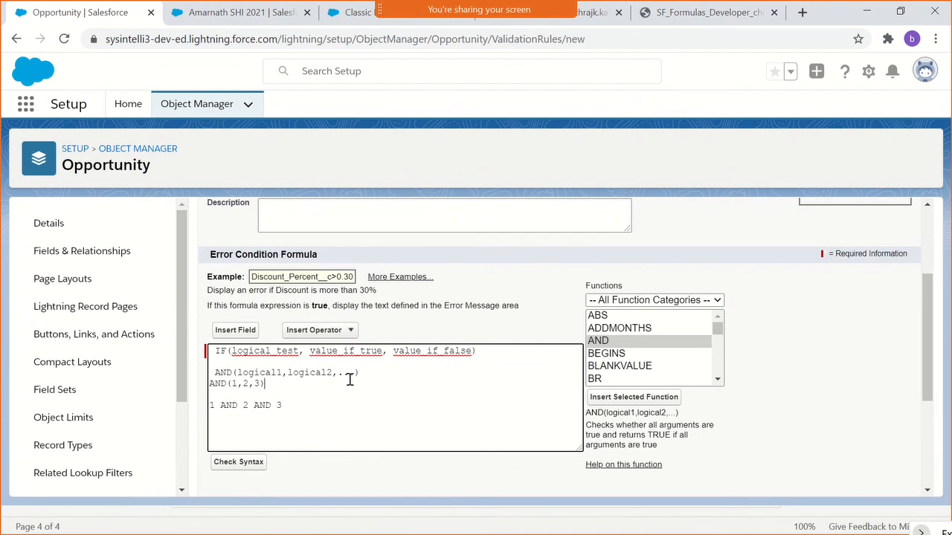
left_click(367, 376)
key("Return")
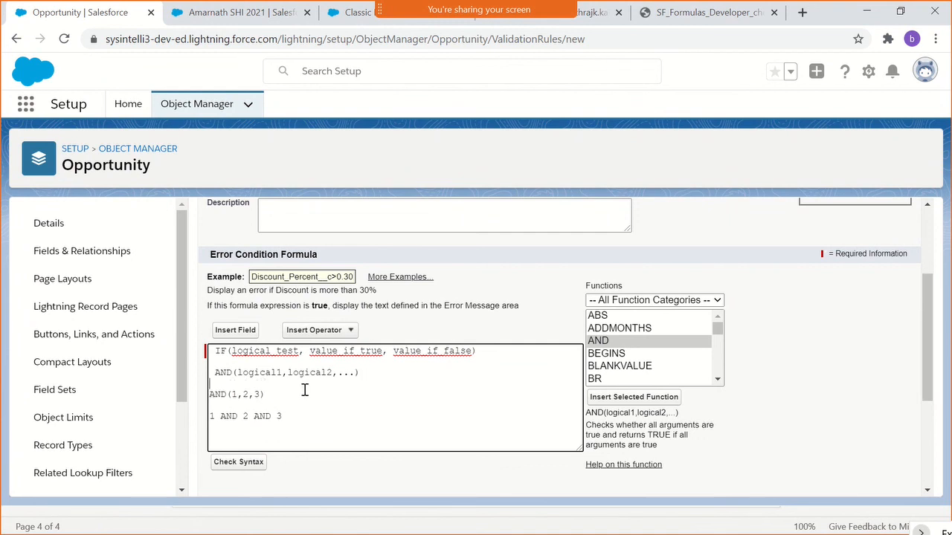
double_click(225, 417)
double_click(261, 417)
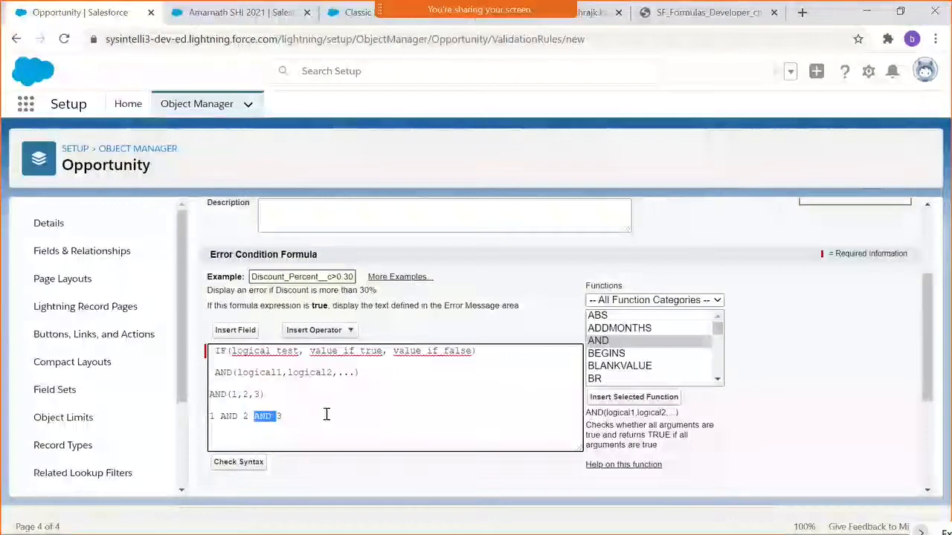
double_click(217, 395)
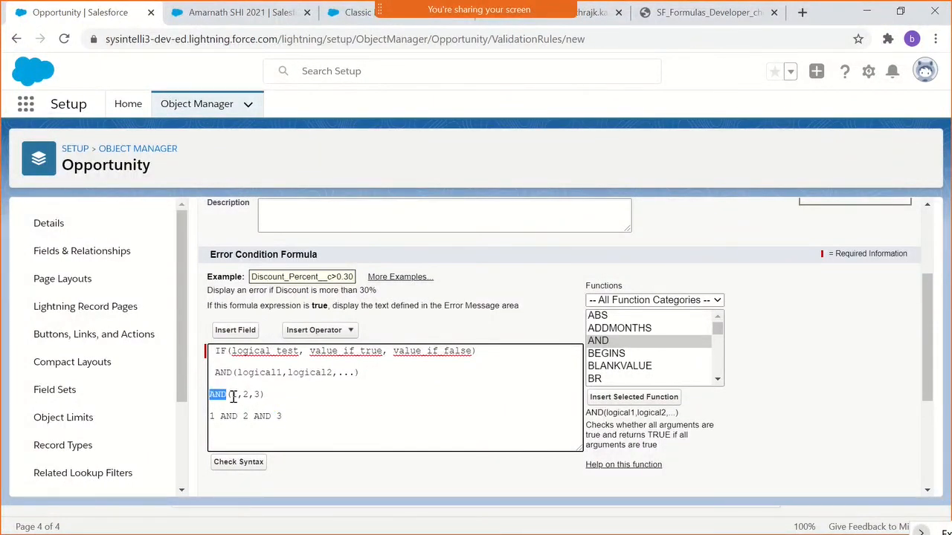
left_click_drag(231, 395, 260, 397)
left_click(287, 395)
- Add the example condition (1 ==1 AND 2==2 AND 3!=4) below 1 AND 2 AND 3 and highlight it
left_click(301, 414)
key("Return")
type("()")
key("Left")
type("1 ==1 AND 2")
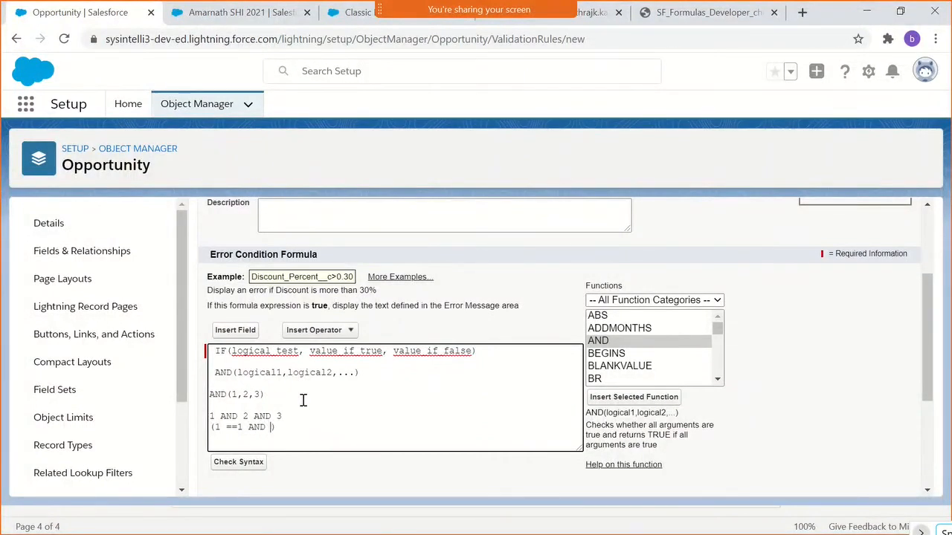
type("==2 AND 3!=4")
left_click_drag(215, 427, 343, 427)
left_click_drag(211, 427, 349, 426)
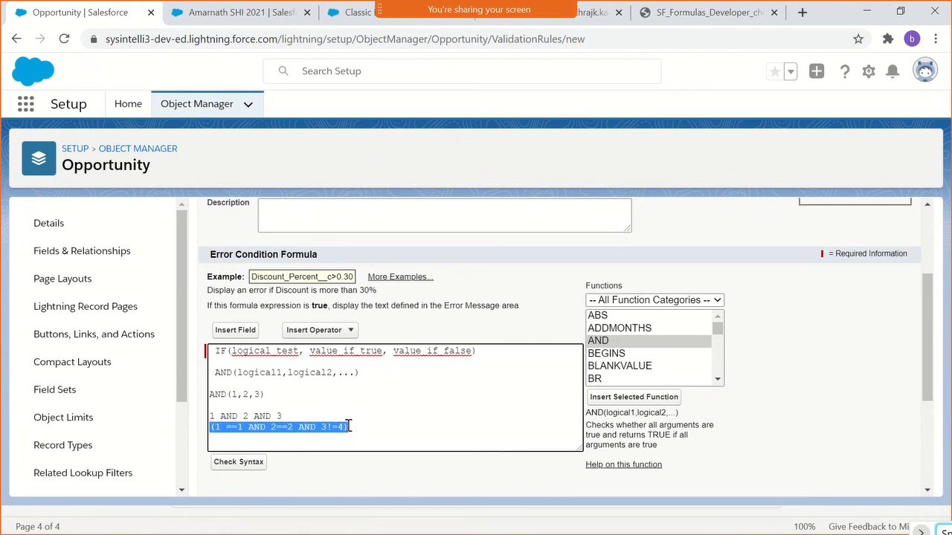
- Rewrite the last example condition in function form as AND (1 ==1, 2==2 ,3!=4)
double_click(256, 429)
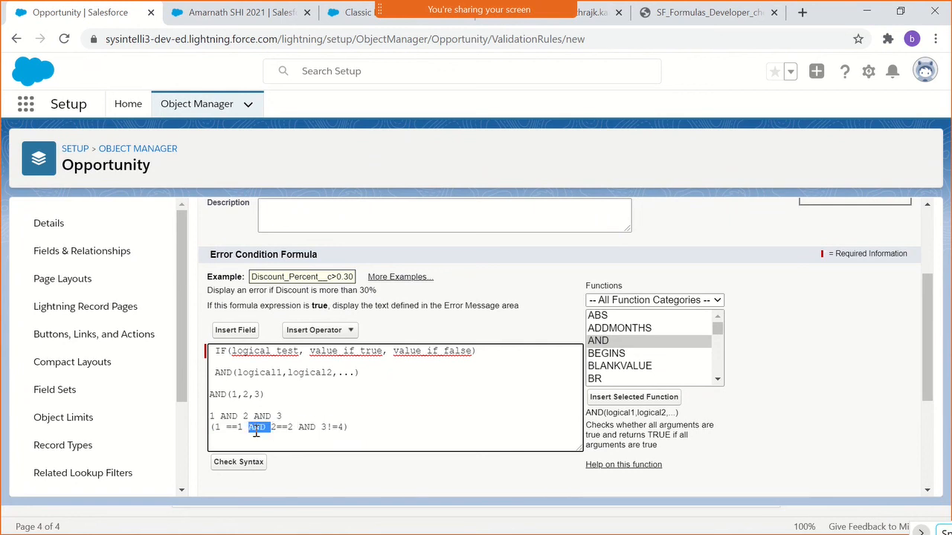
key("BackSpace")
left_click(210, 429)
type("AND")
left_click(270, 428)
type(",")
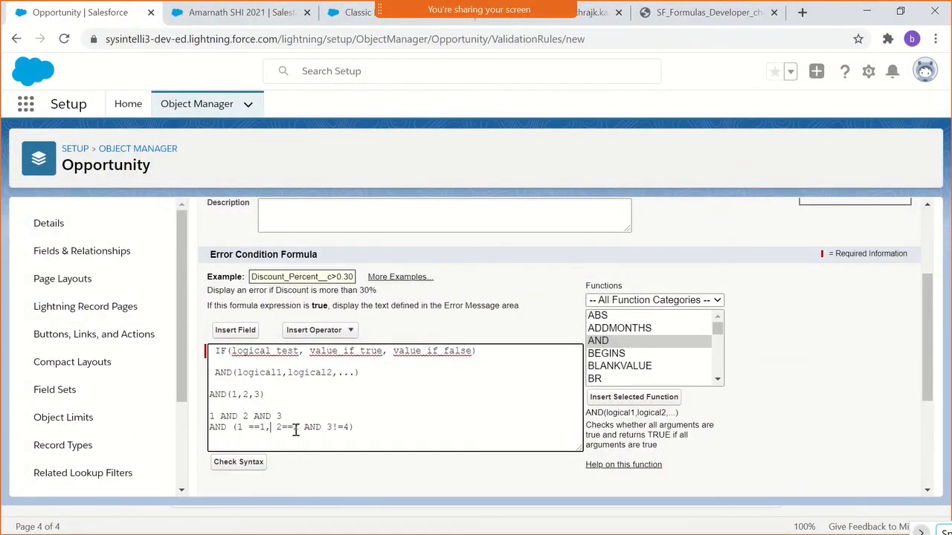
left_click(304, 428)
type(",")
double_click(324, 429)
key("BackSpace")
- Delete the 1 AND 2 AND 3 example and highlight the AND (1 ==1, 2==2 ,3!=4) line
left_click_drag(281, 417, 209, 422)
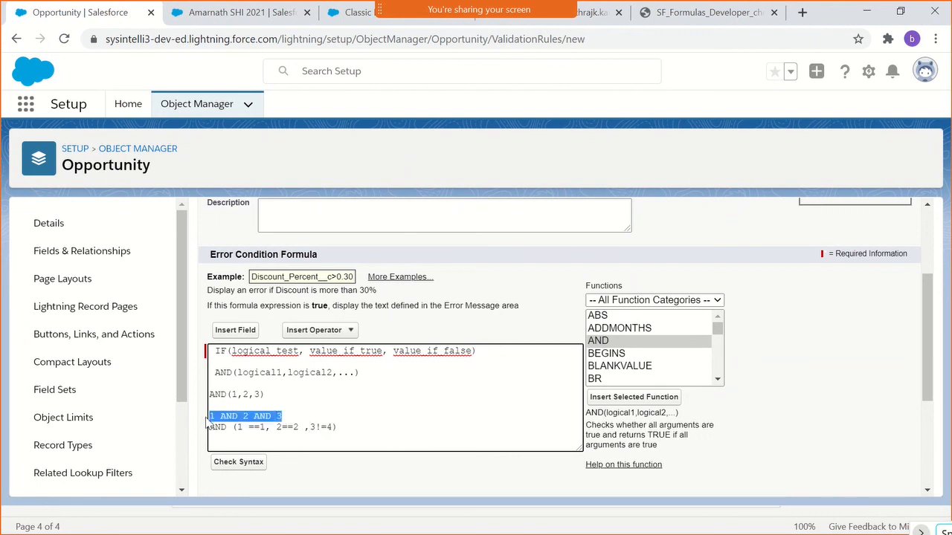
key("BackSpace")
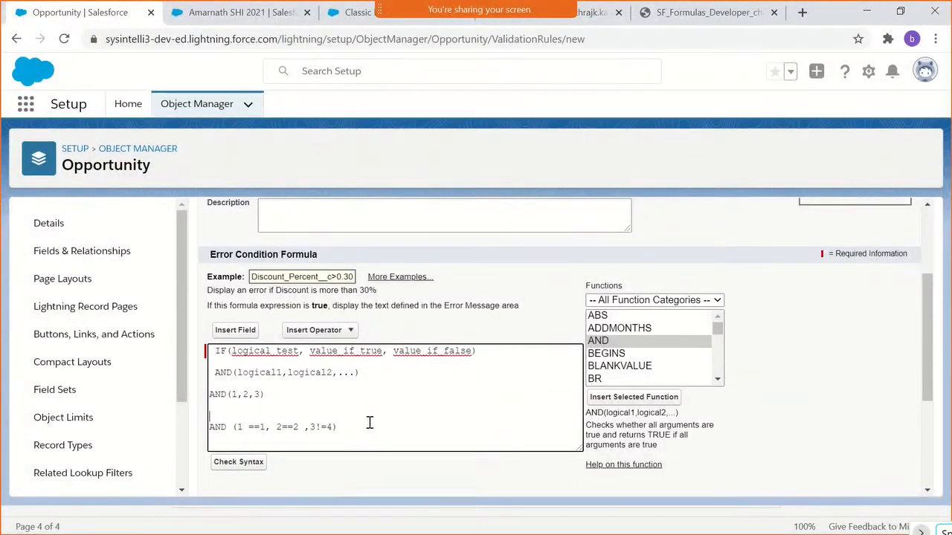
left_click_drag(369, 423, 191, 440)
left_click(225, 433)
double_click(221, 429)
left_click_drag(237, 426, 202, 437)
left_click(340, 429)
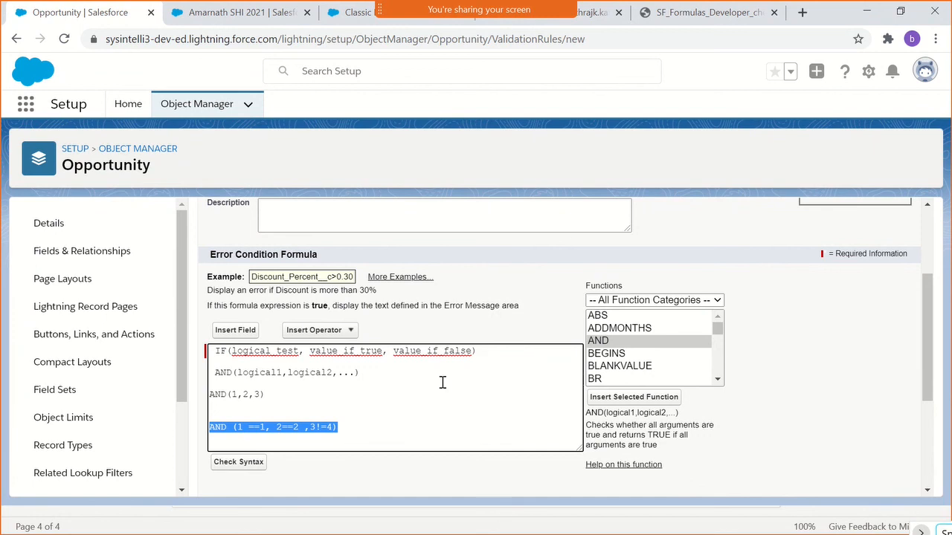
- Delete the AND template and both AND examples from the error condition formula, and remove the space before IF
left_click(345, 428)
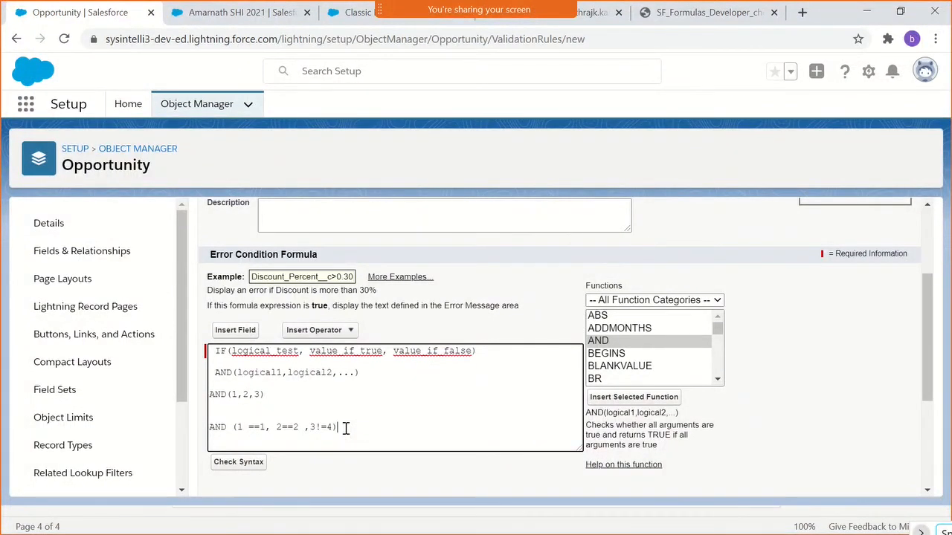
left_click_drag(345, 427, 211, 374)
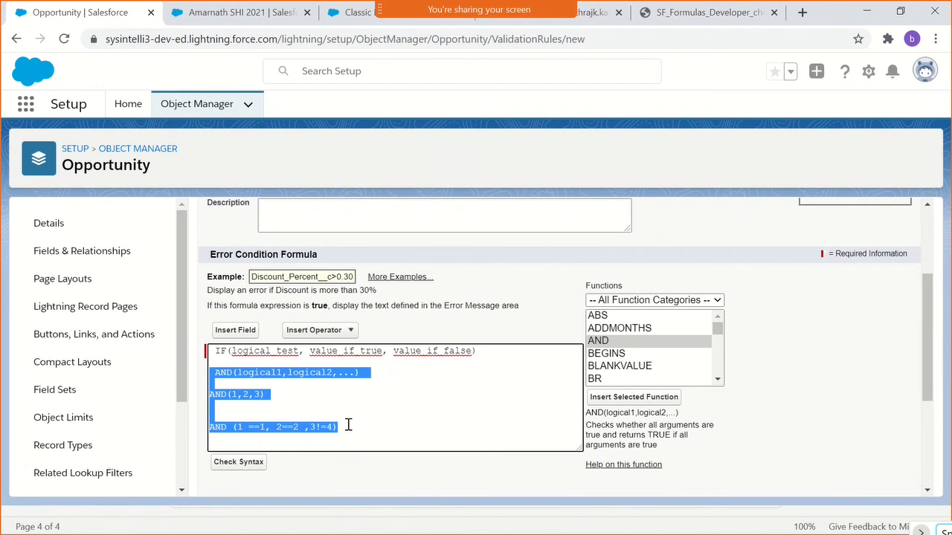
key("BackSpace")
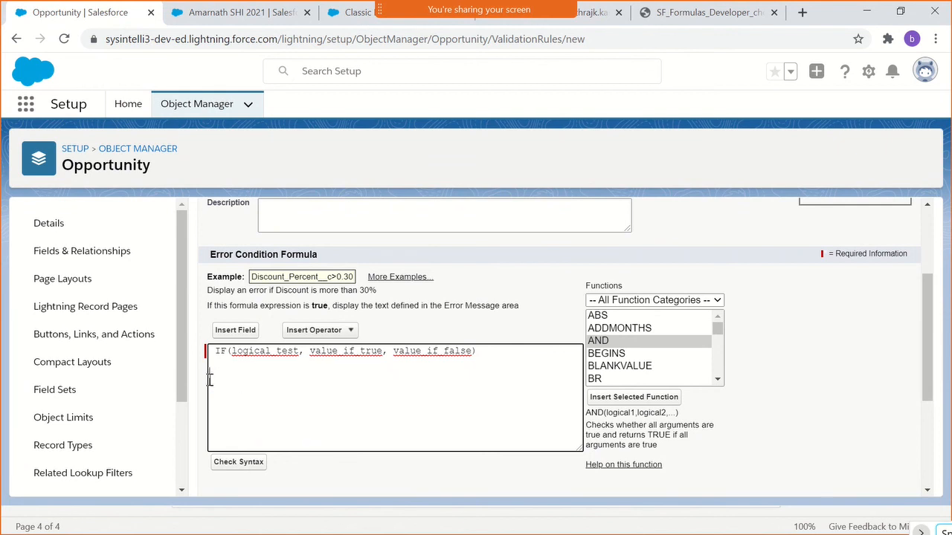
left_click(216, 353)
key("BackSpace")
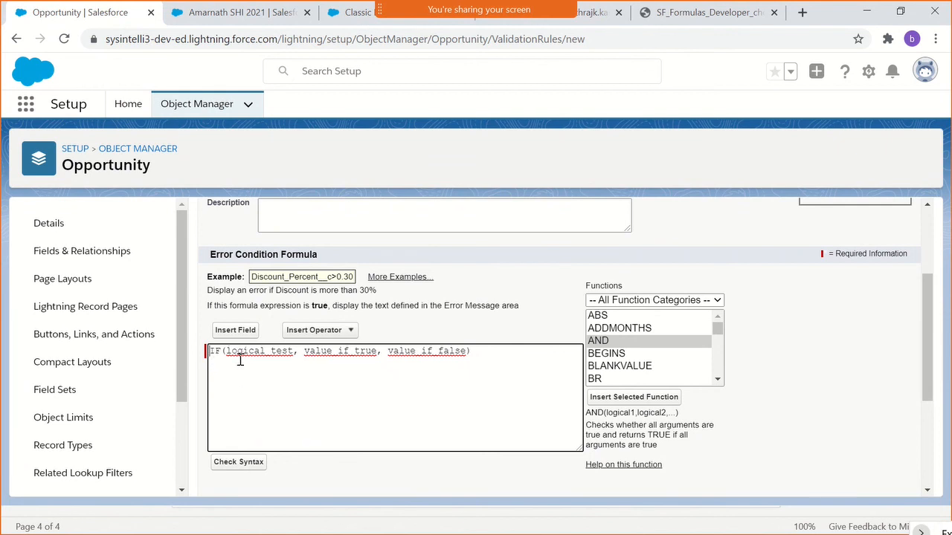
- Rename the validation rule as CloseDateCheck
scroll(290, 365, "up", 2)
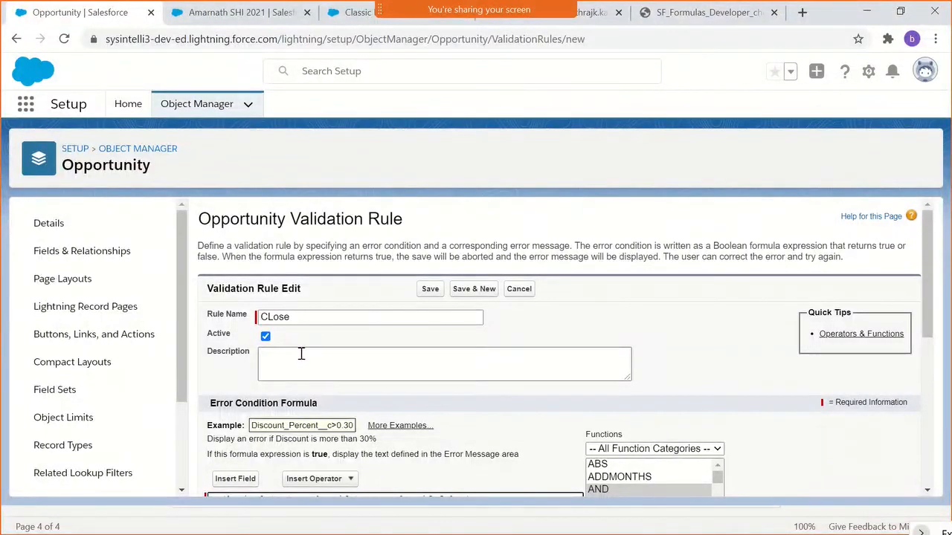
left_click(278, 321)
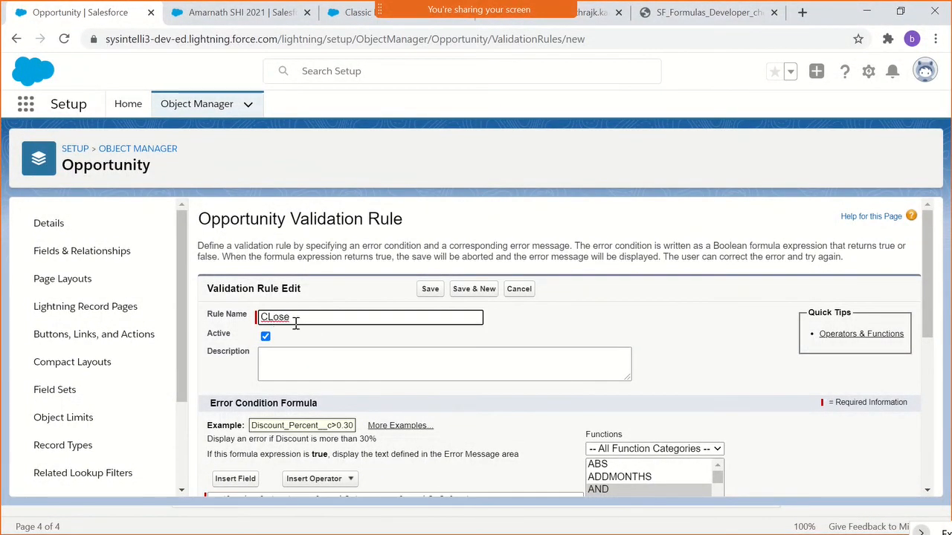
key("BackSpace")
type("loseDateCheck")
- Replace the logical_test placeholder in the IF formula with the Opportunity Close Date field followed by the >= operator
scroll(298, 288, "down", 1)
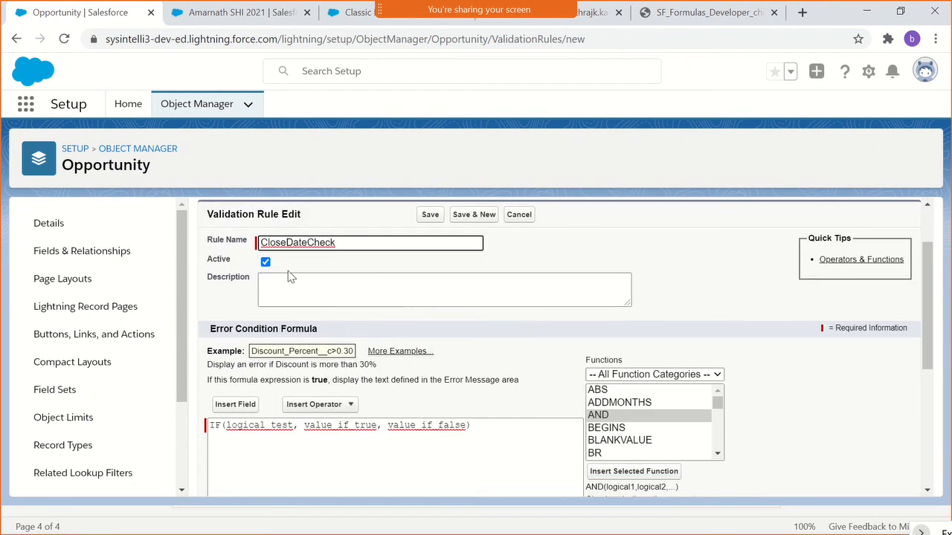
scroll(467, 417, "down", 1)
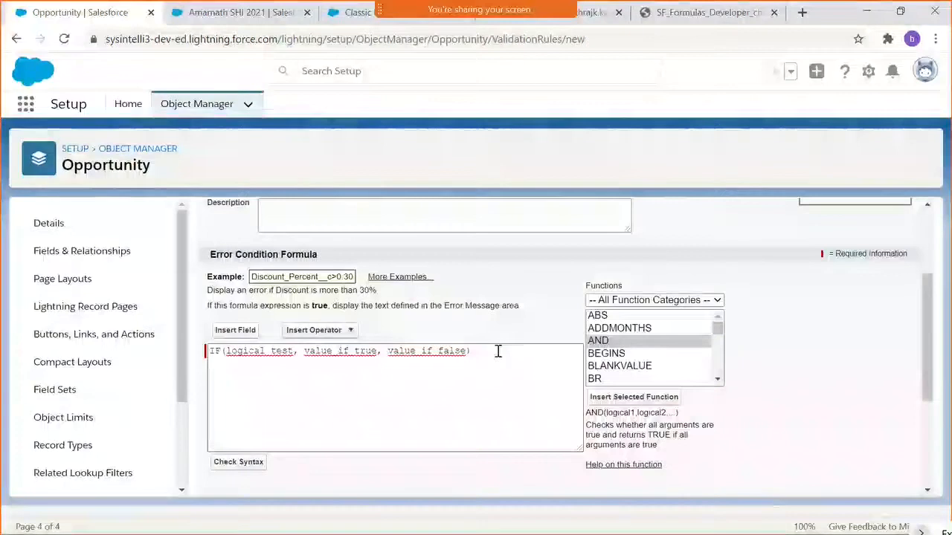
double_click(278, 352)
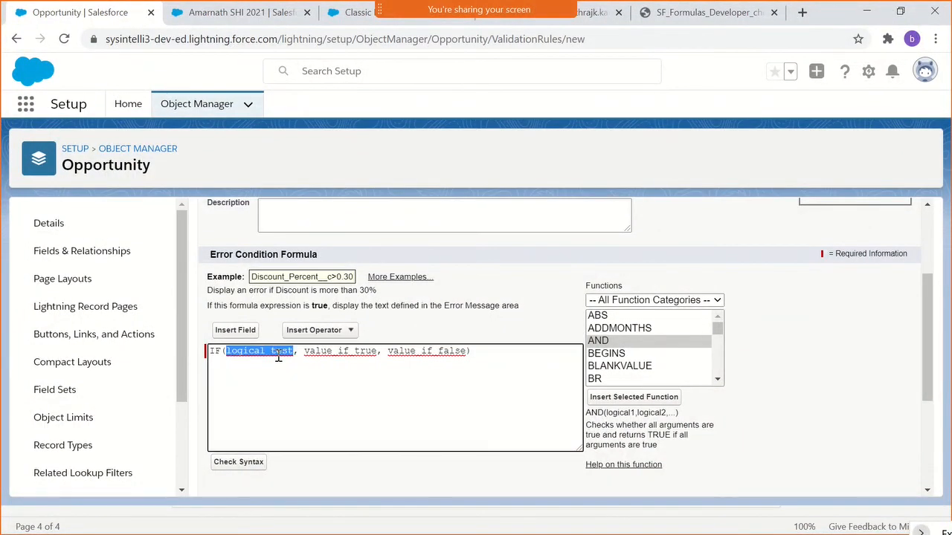
key("BackSpace")
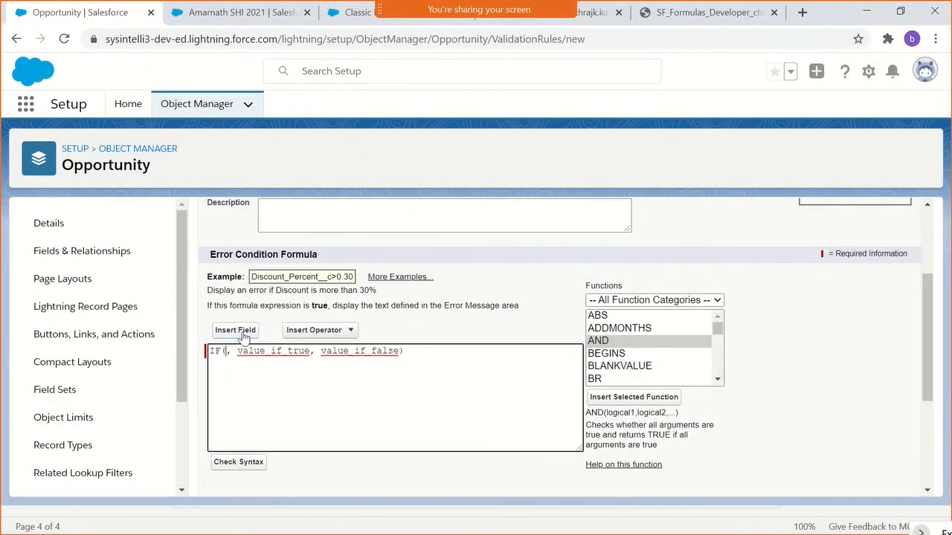
left_click(236, 330)
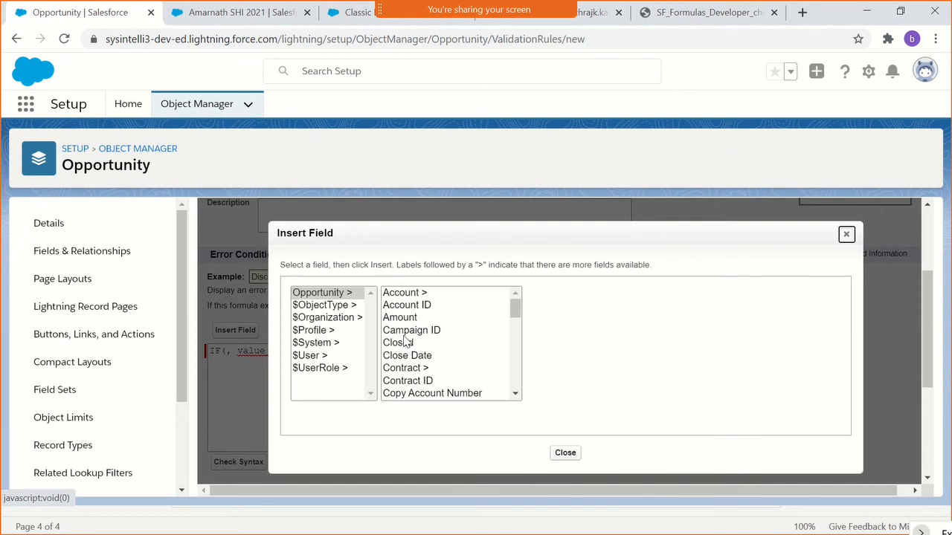
left_click(405, 335)
left_click(406, 356)
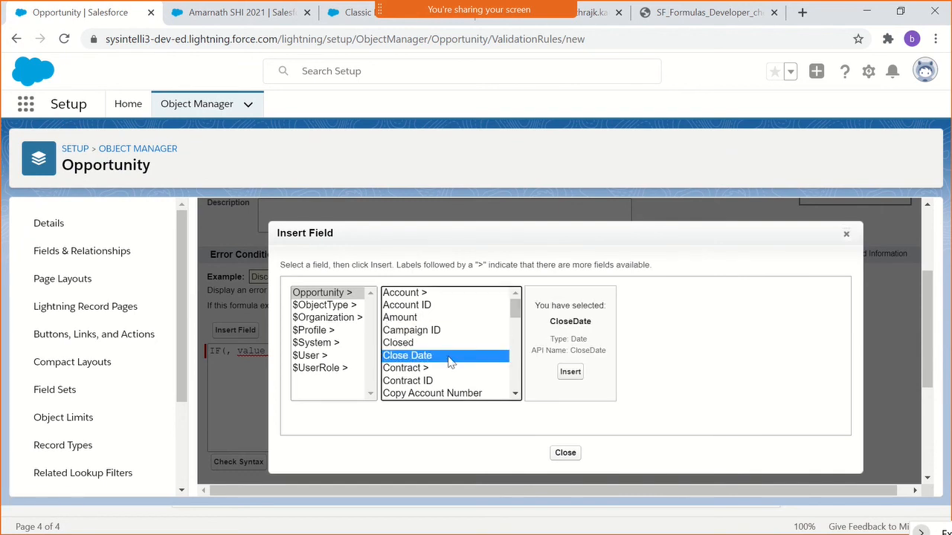
left_click(573, 372)
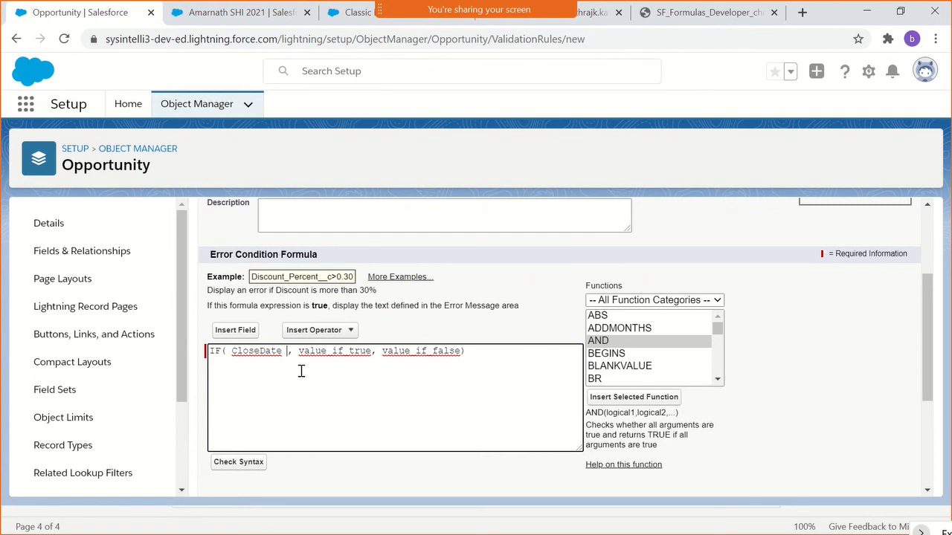
type(">")
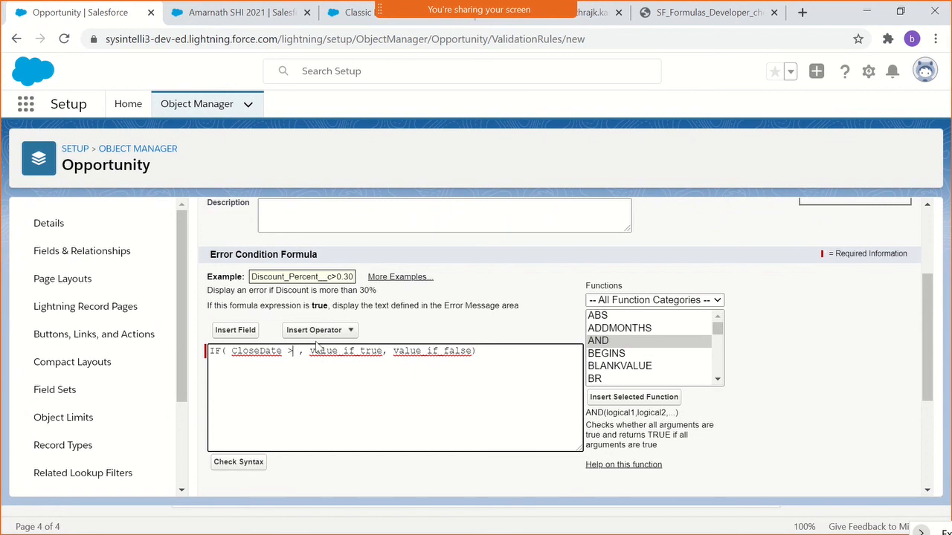
type("=")
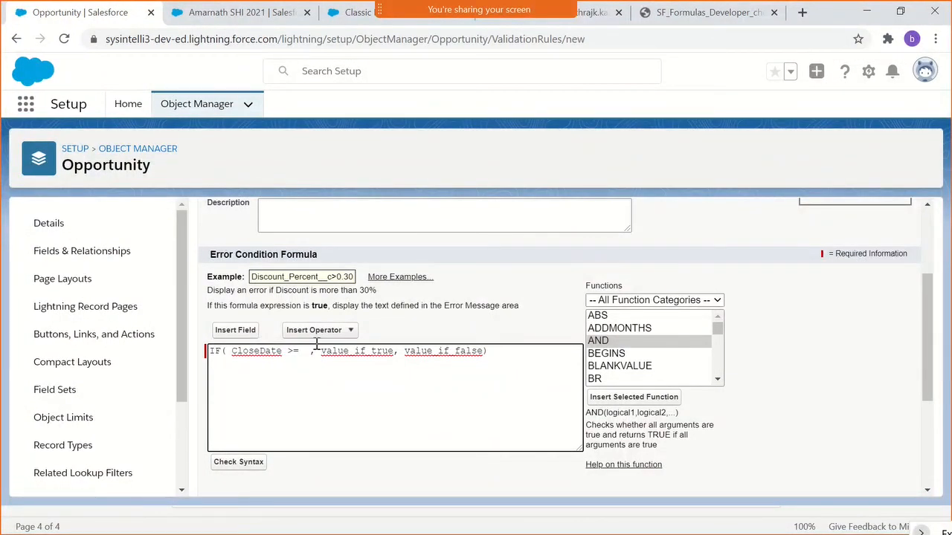
- Browse the $System, $ObjectType, $Organization and $Profile groups of insertable fields for a current-date value to compare against
left_click(233, 332)
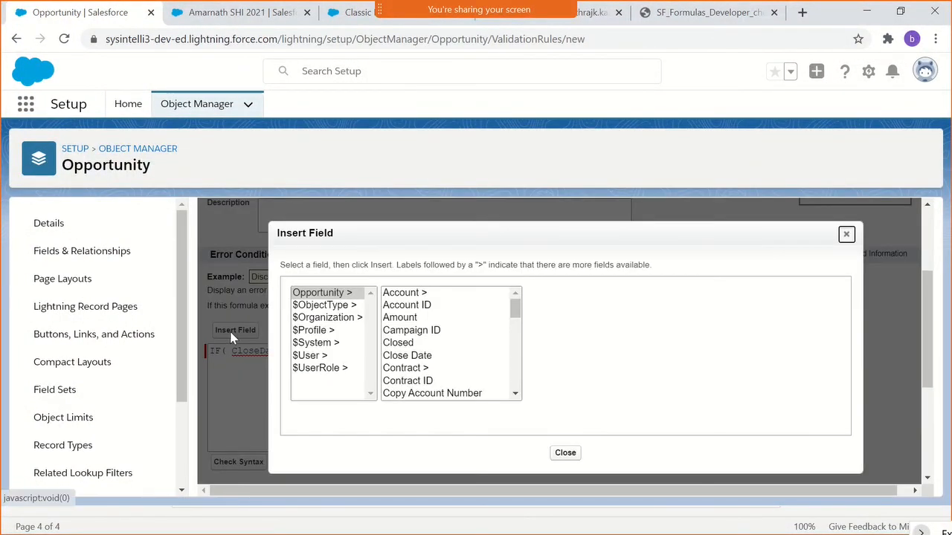
left_click(333, 345)
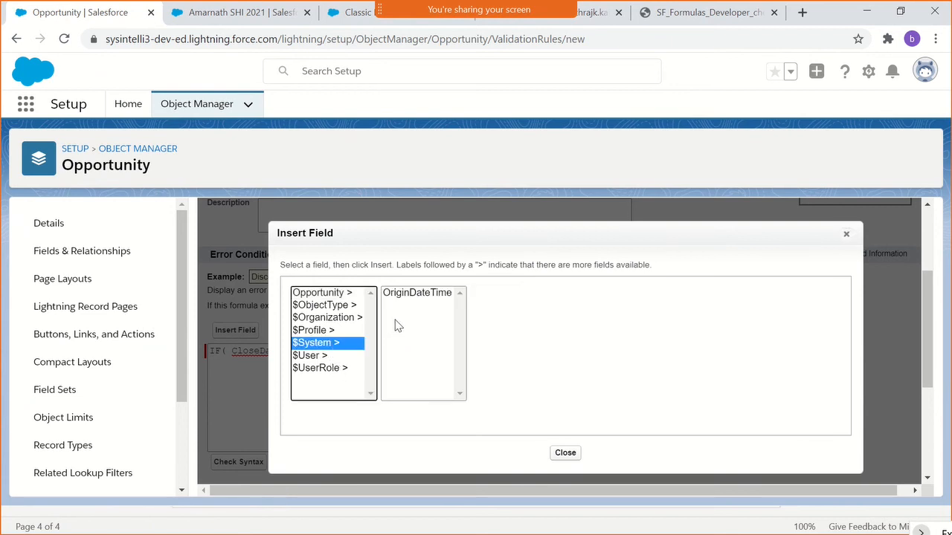
left_click(339, 308)
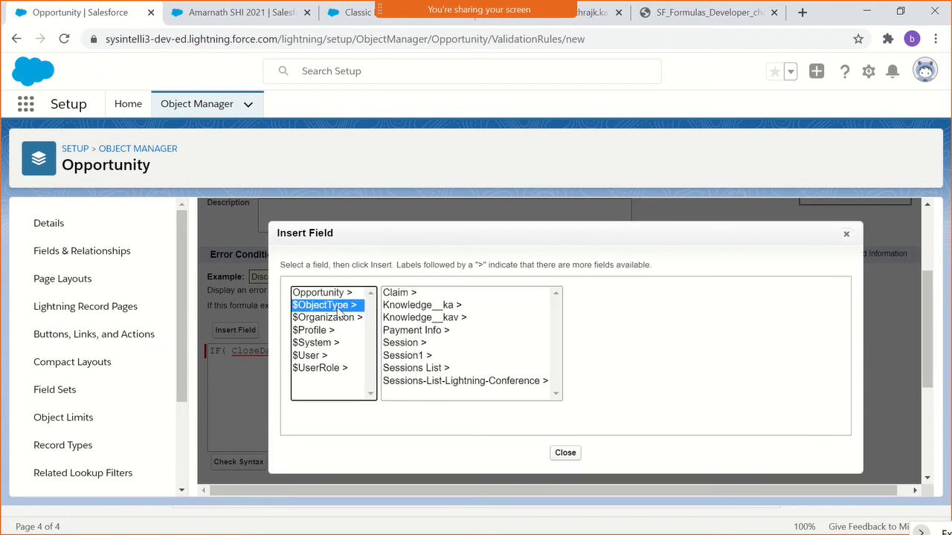
left_click(336, 318)
left_click(334, 335)
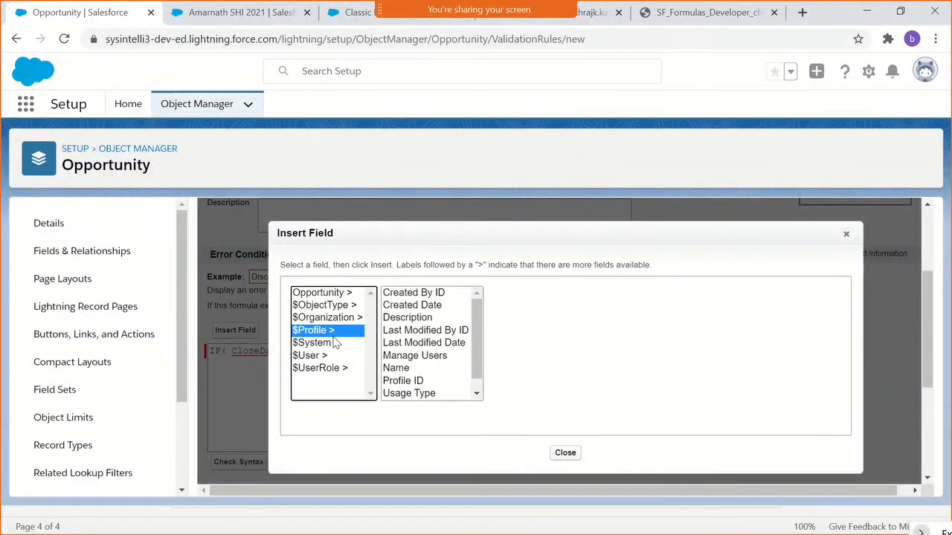
scroll(400, 364, "down", 1)
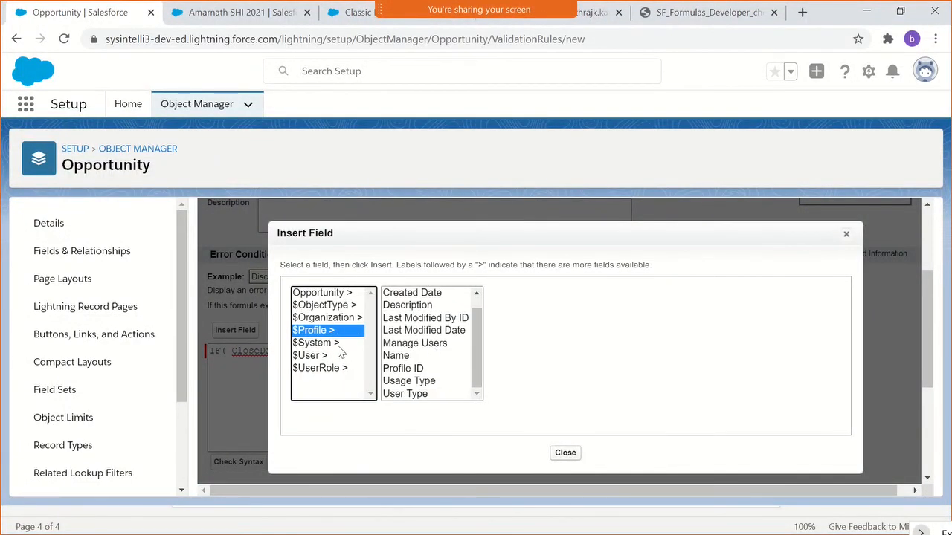
left_click(341, 344)
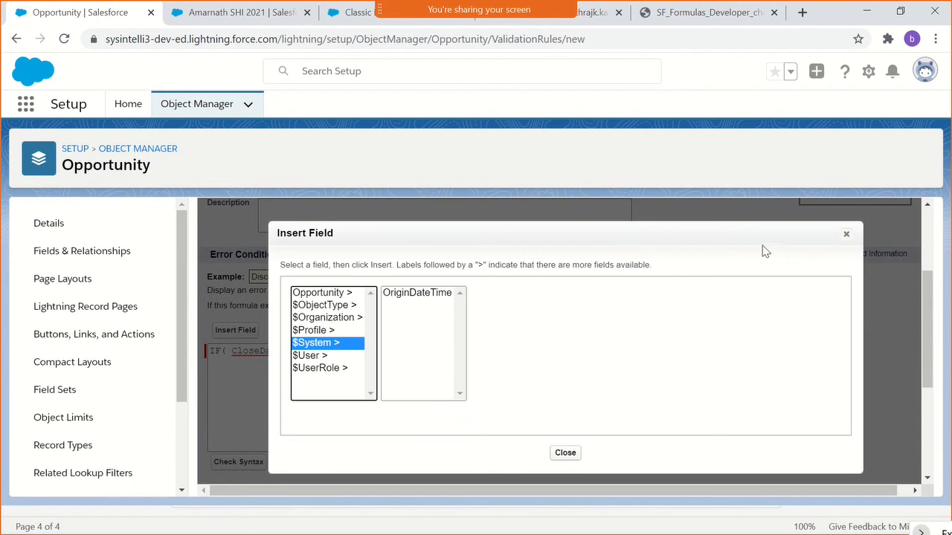
left_click(845, 234)
- Find the TODAY function, highlight its description and insert it after CloseDate >= in the formula
left_click(303, 351)
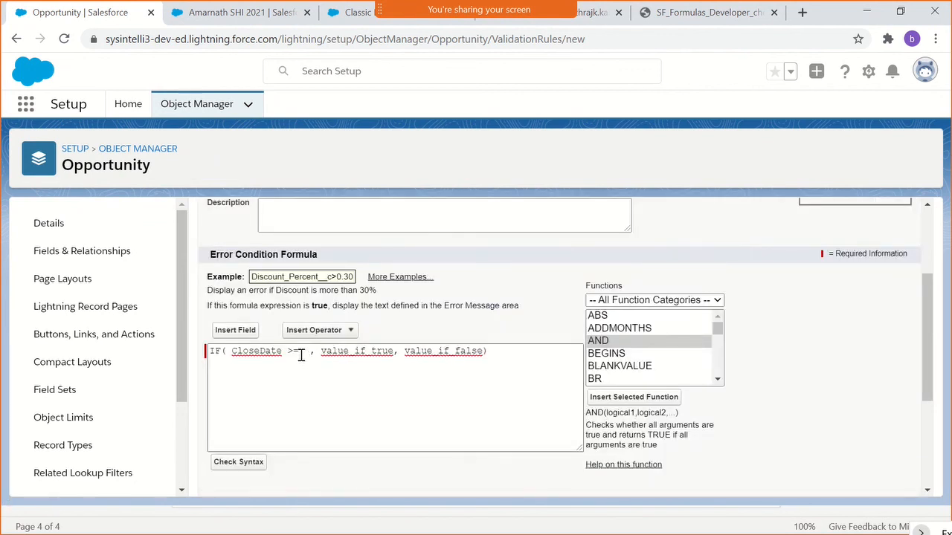
left_click(616, 329)
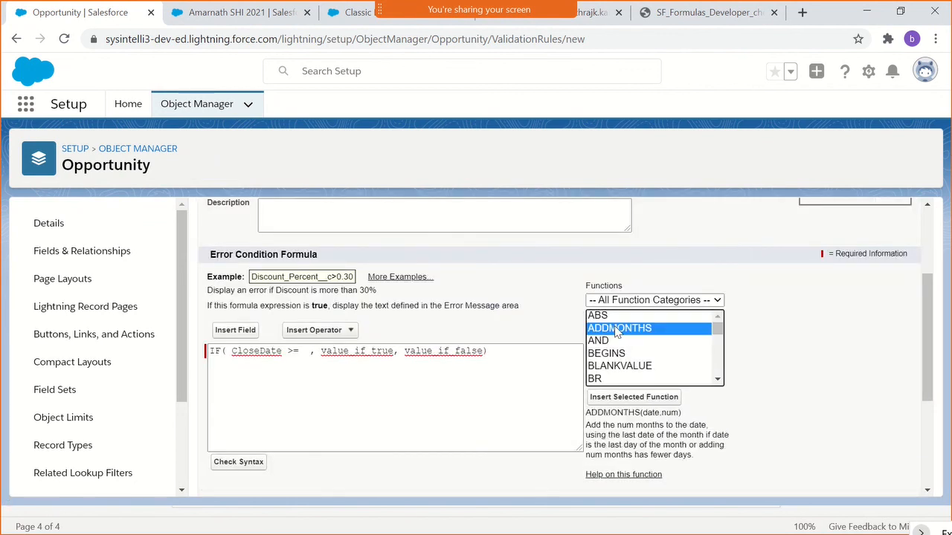
key("s")
key("Down")
key("Down")
key("Up")
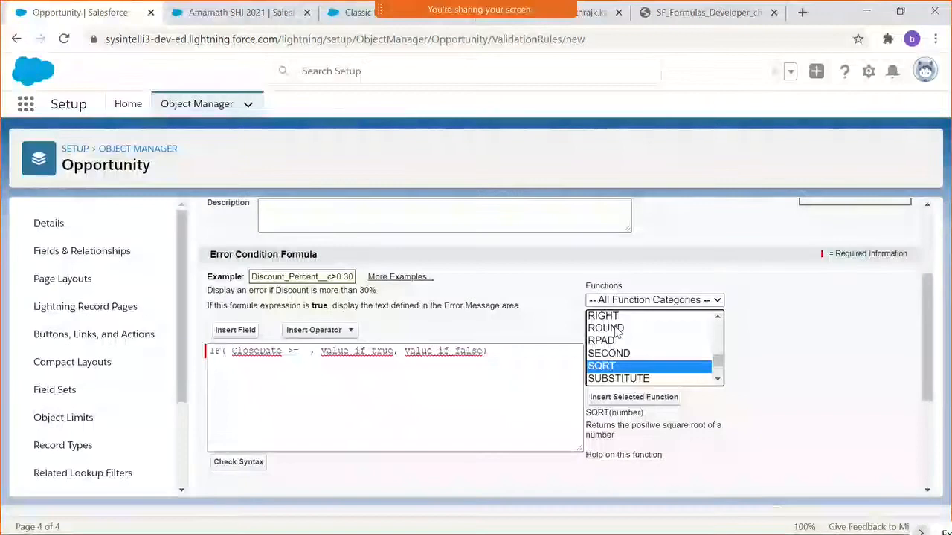
key("t")
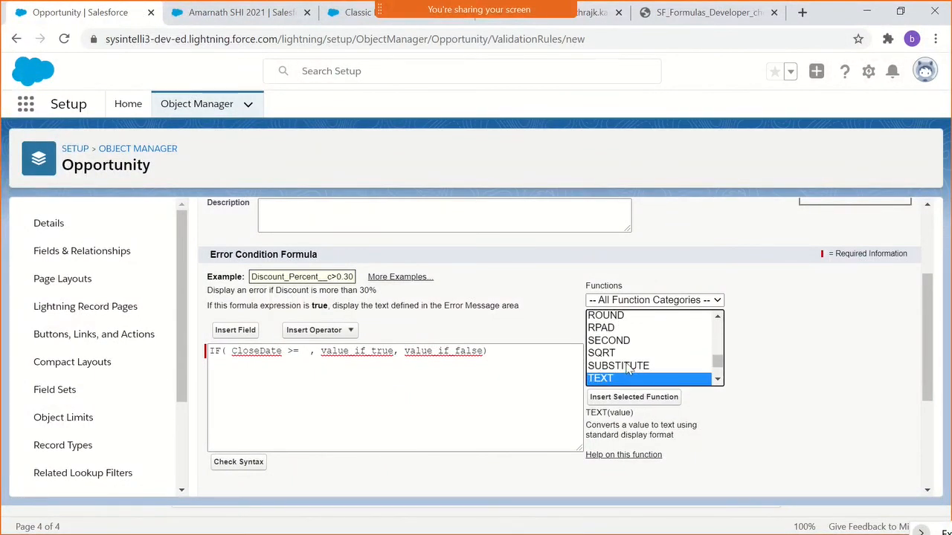
key("Down")
key("Down")
key("Down")
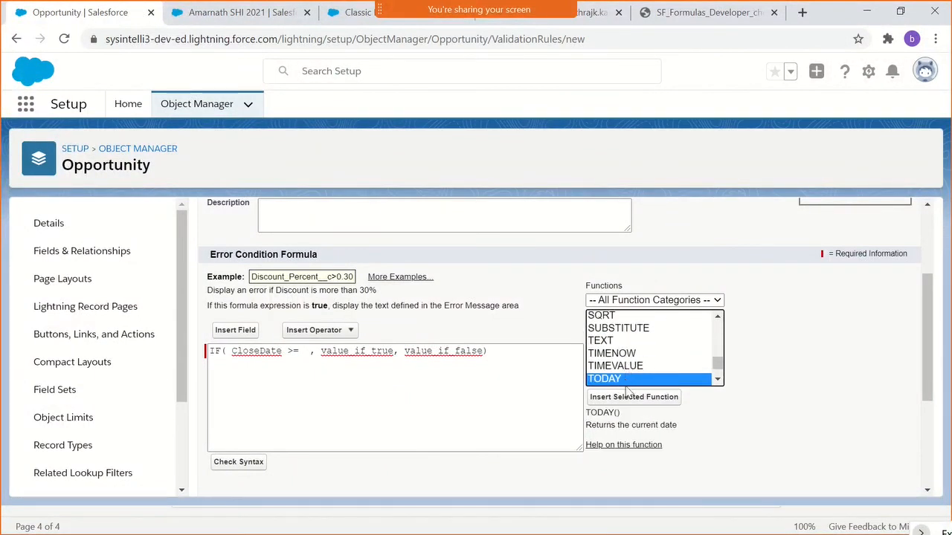
left_click_drag(599, 426, 677, 425)
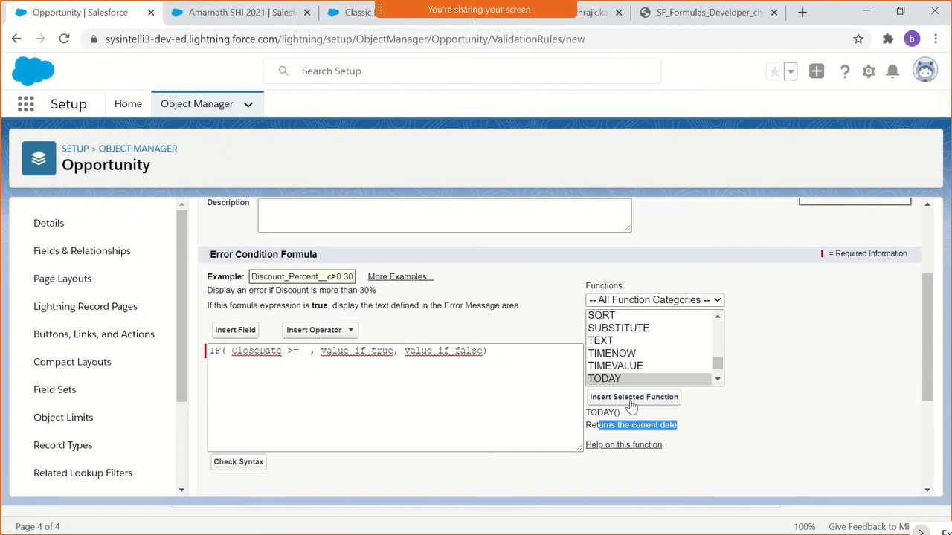
left_click(613, 399)
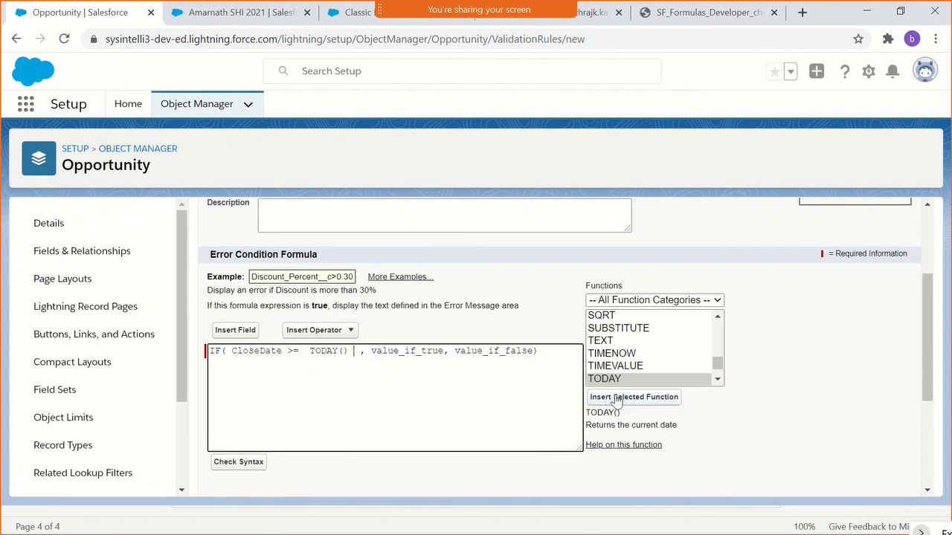
- Highlight the CloseDate >= TODAY() condition, dismiss the meeting notice and check the formula's syntax
left_click_drag(232, 351, 350, 352)
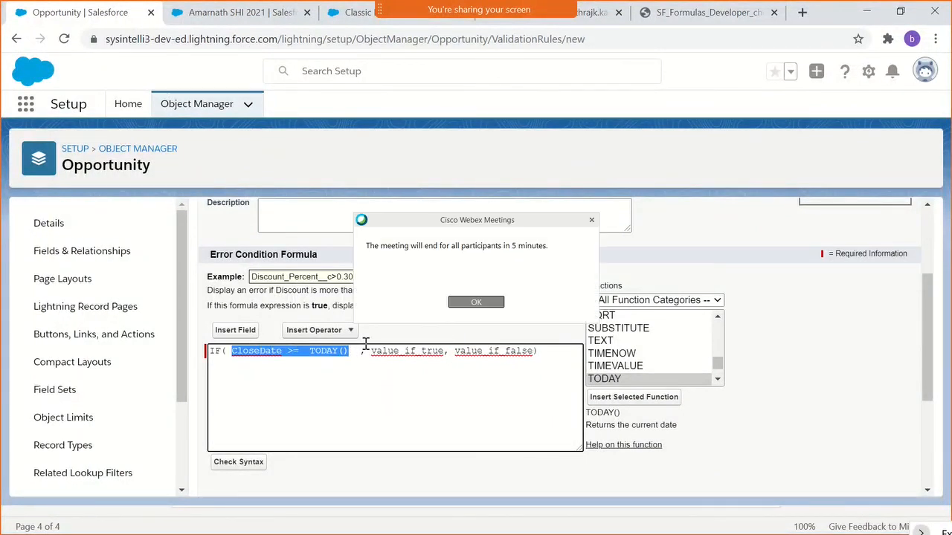
left_click(477, 304)
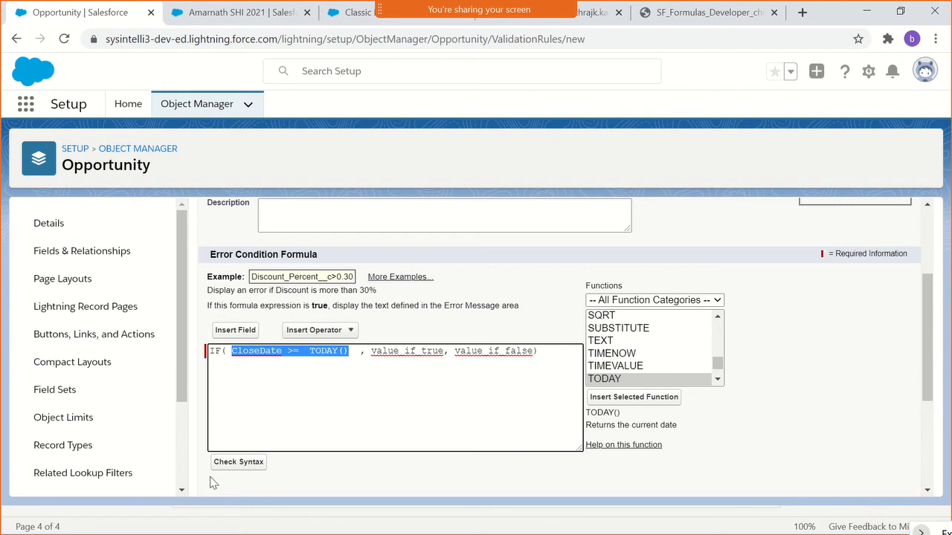
left_click(243, 462)
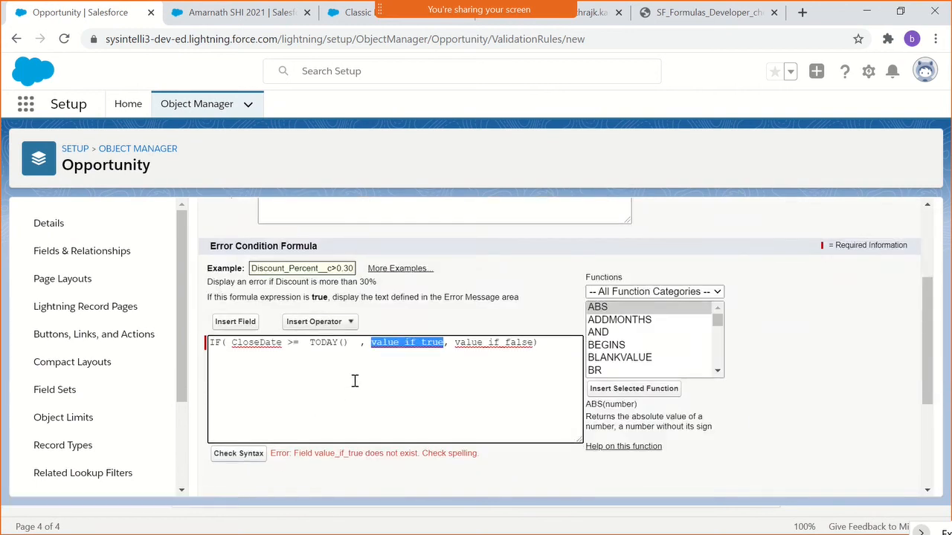
- Replace value_if_true with true and value_if_false with false, and remove the extra spaces after TODAY()
type("true")
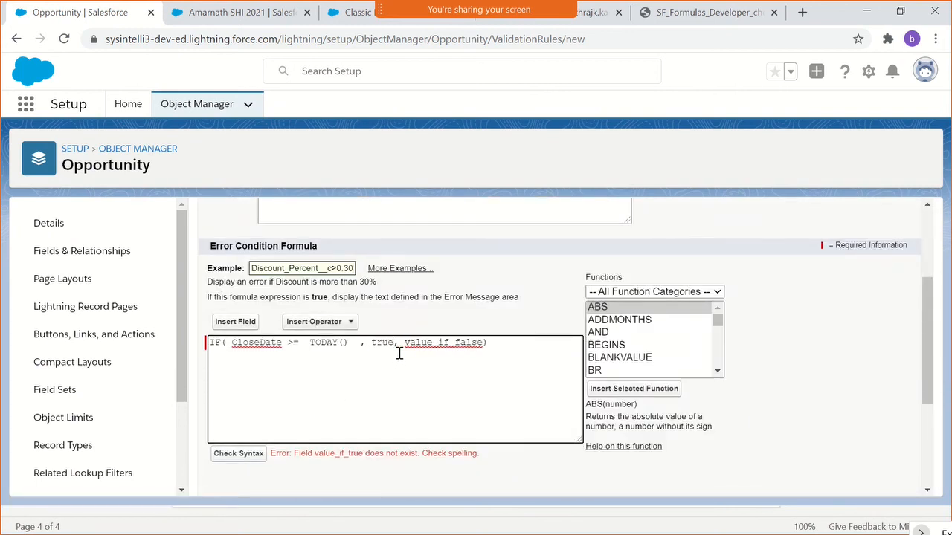
double_click(435, 344)
type("fa")
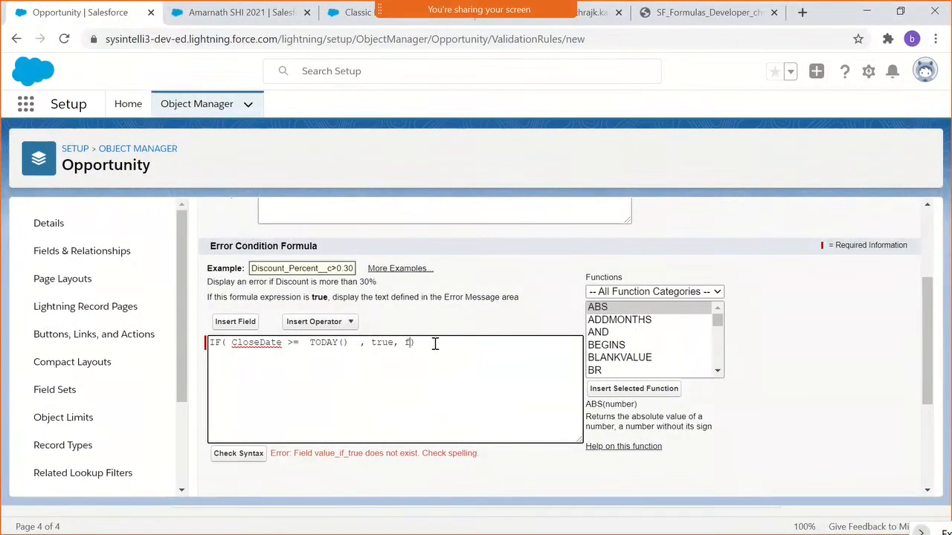
type("lse")
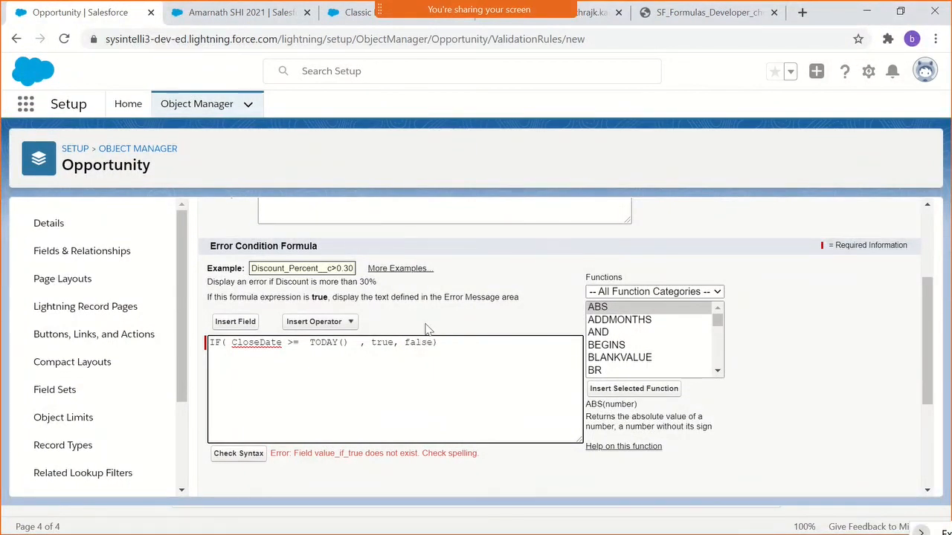
key("BackSpace")
key("BackSpace")
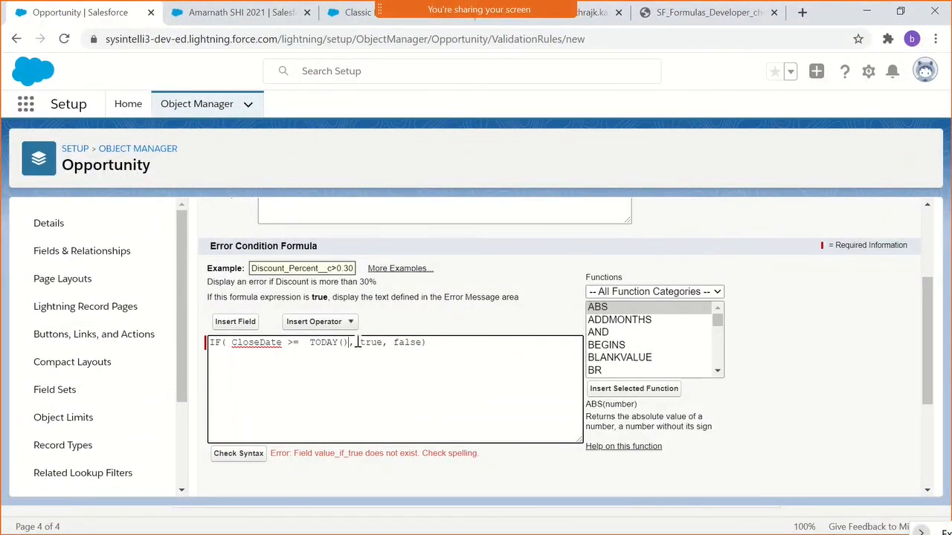
- Enter "Closed date cannot be lesser than Today!" as the rule's error message
scroll(391, 376, "down", 3)
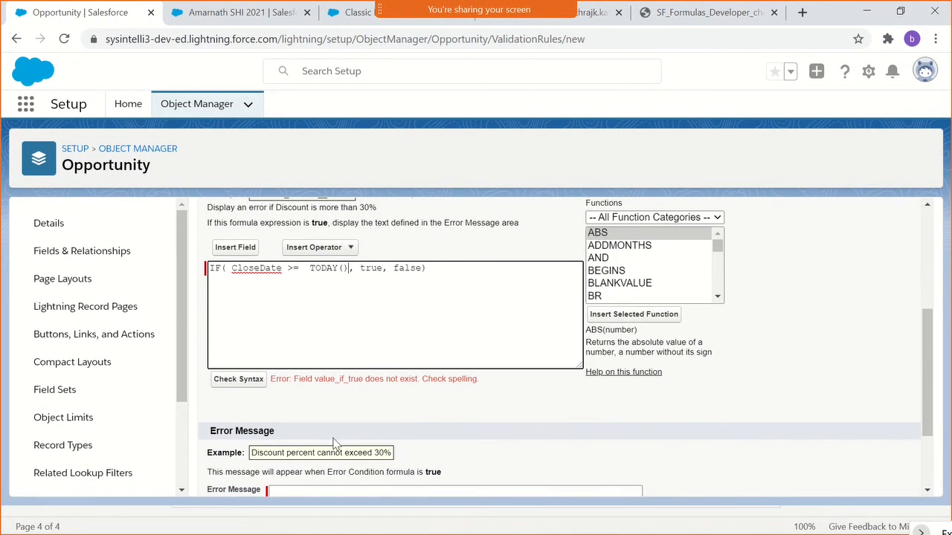
left_click(296, 390)
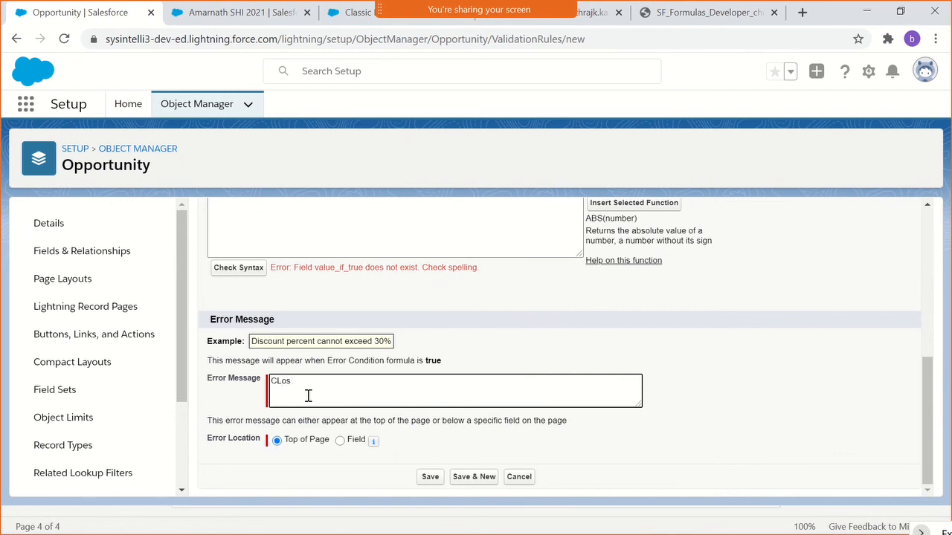
type("Closed date can")
type("not be lesser than Today")
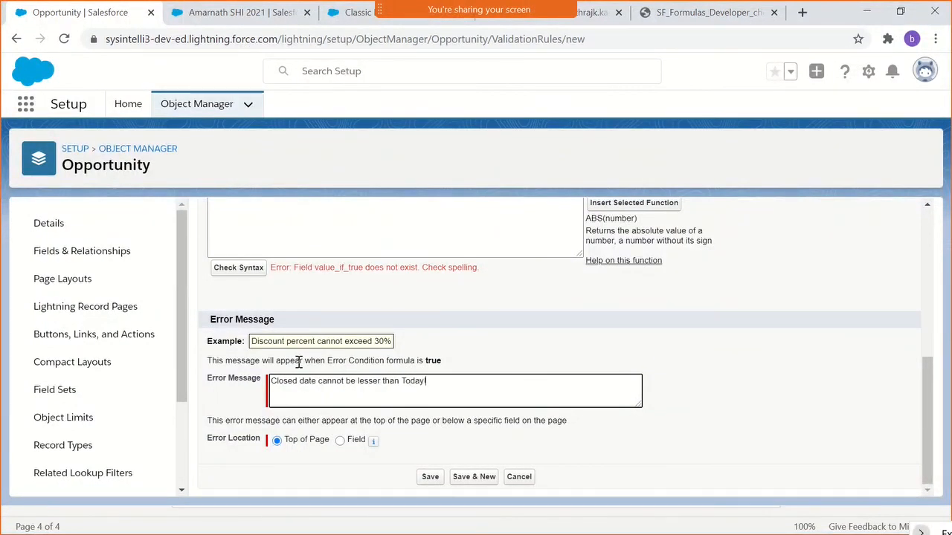
- Place the error at the Close Date field, save the rule and highlight its CloseDate >= TODAY() condition
left_click(340, 441)
left_click(384, 442)
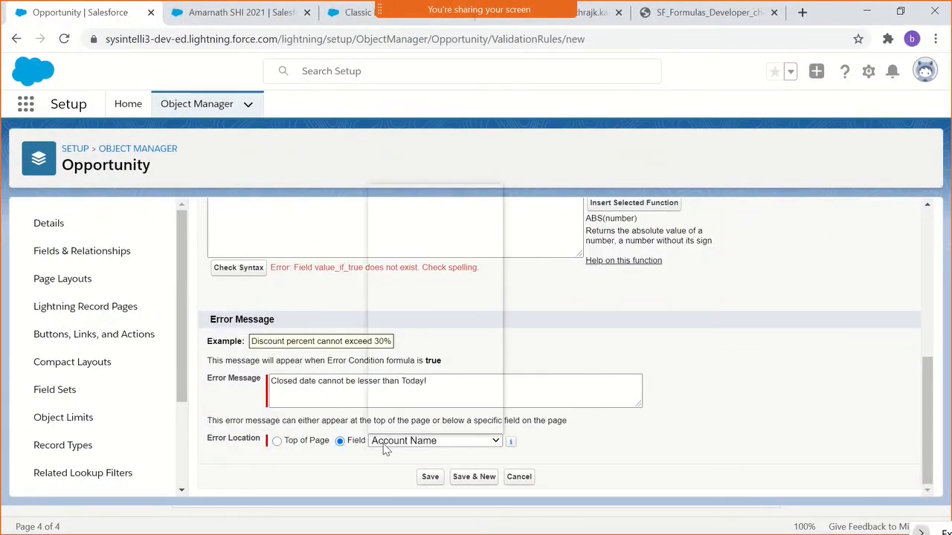
left_click(397, 214)
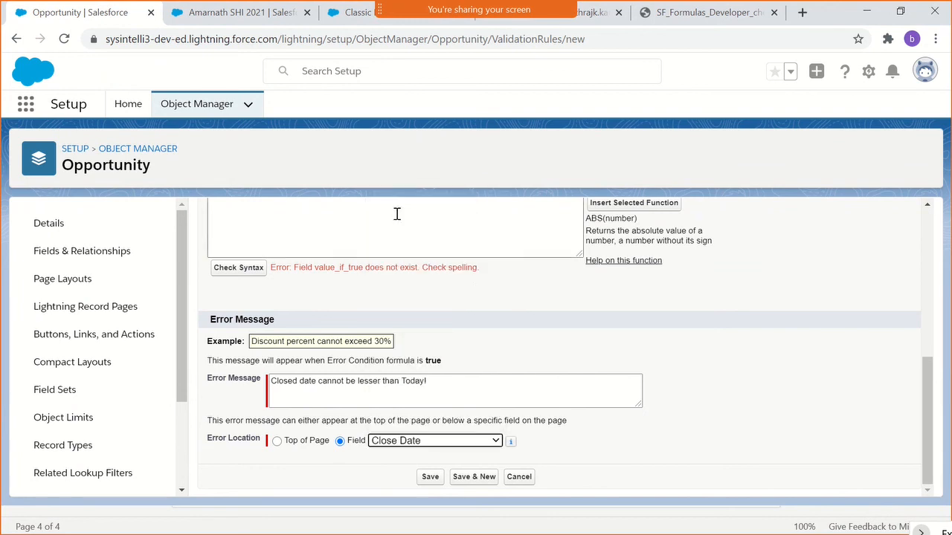
left_click(432, 478)
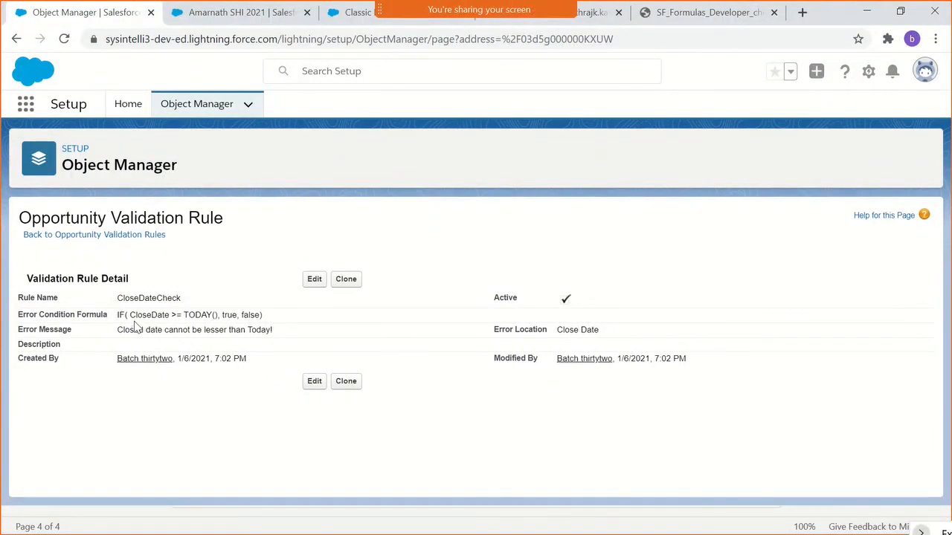
left_click_drag(134, 316, 211, 316)
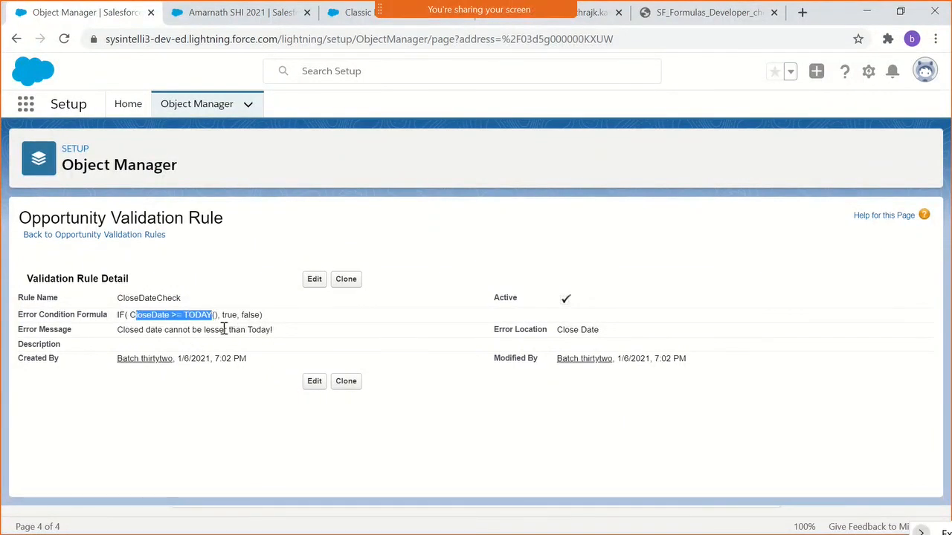
left_click(305, 353)
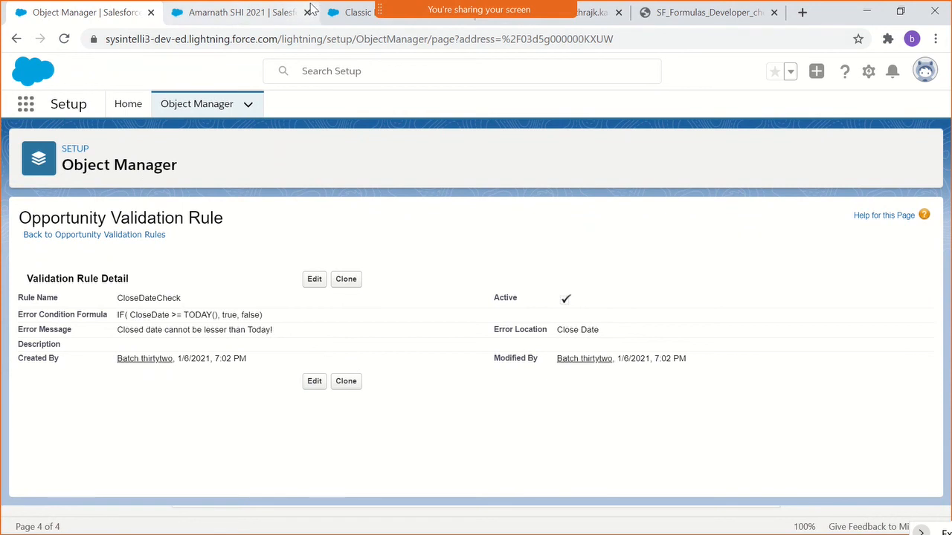
- Switch to the opportunity record and change its closed stage back to the Proposal stage
left_click(246, 12)
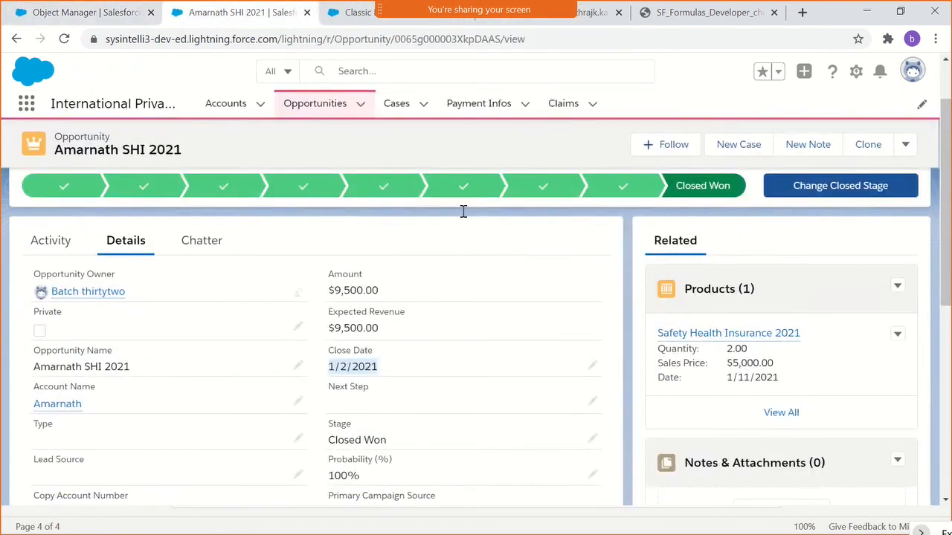
scroll(497, 321, "up", 2)
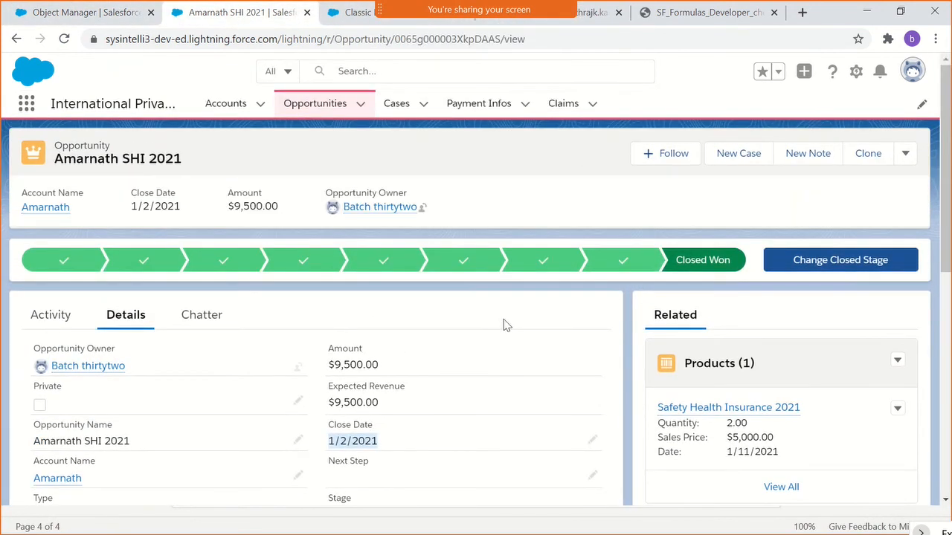
left_click(539, 264)
left_click(793, 274)
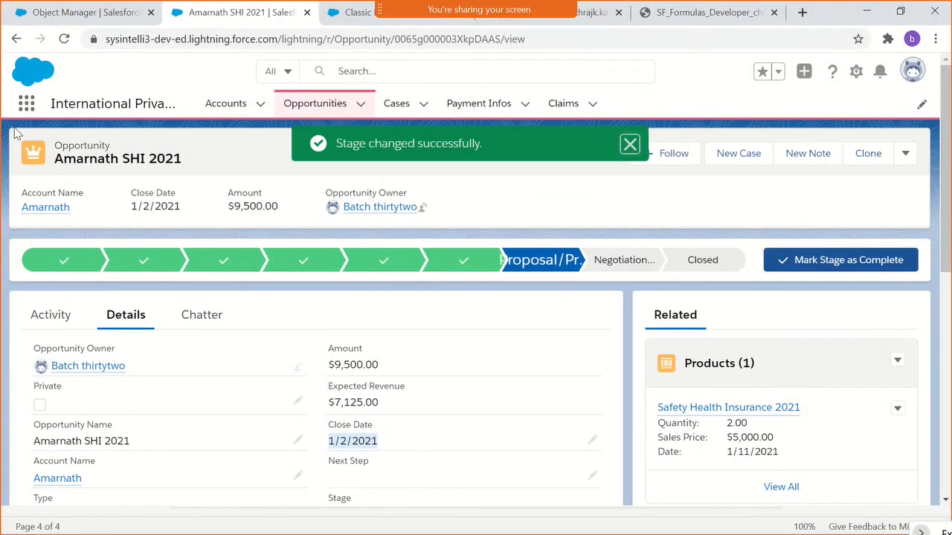
- Close the opportunity with the Closed Won stage and save it
left_click(729, 265)
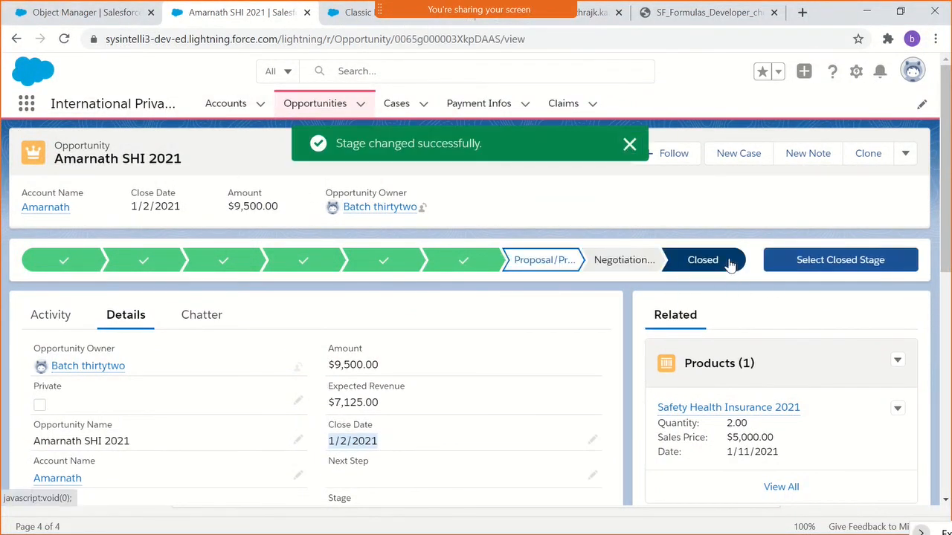
left_click(818, 266)
left_click(485, 290)
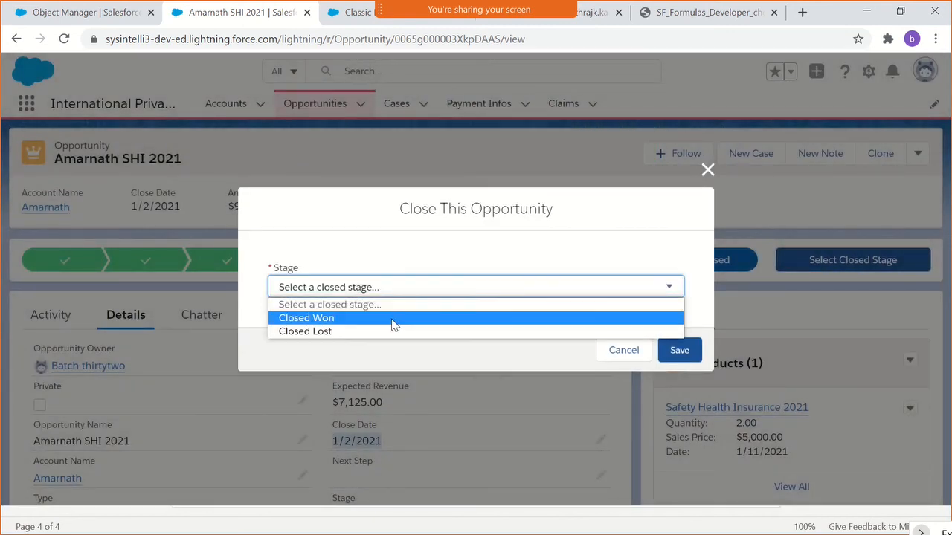
left_click(392, 320)
left_click(677, 351)
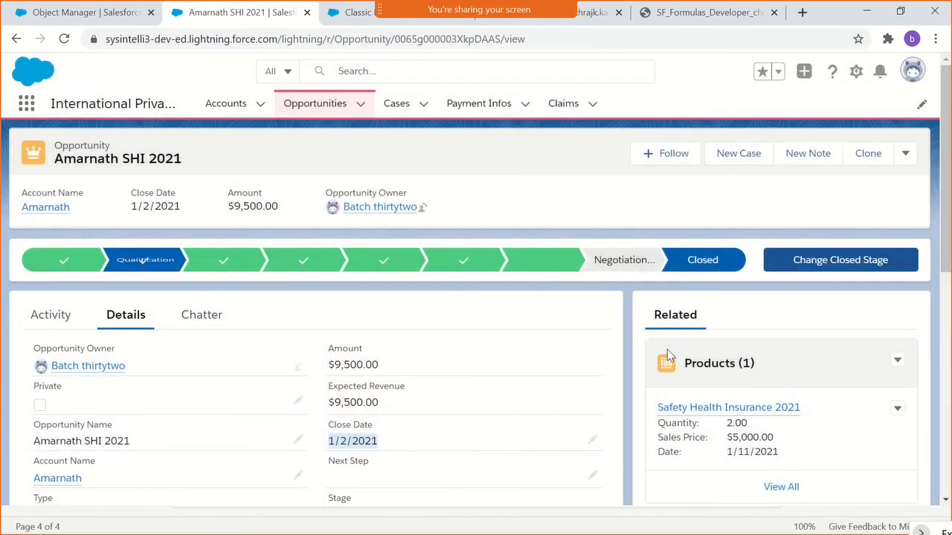
- Try to save the opportunity with a Close Date of 1/15/2021, and dismiss the error notice
scroll(376, 417, "down", 1)
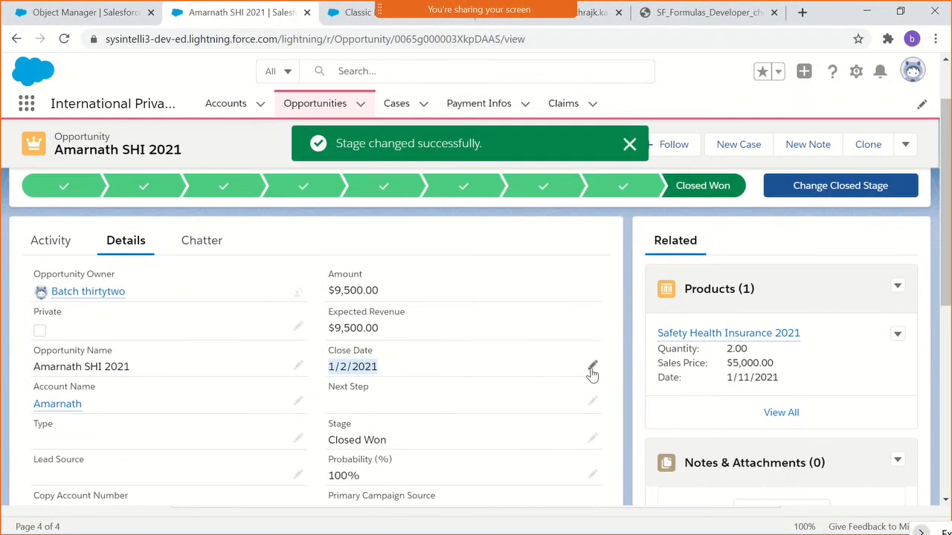
left_click(592, 370)
double_click(472, 384)
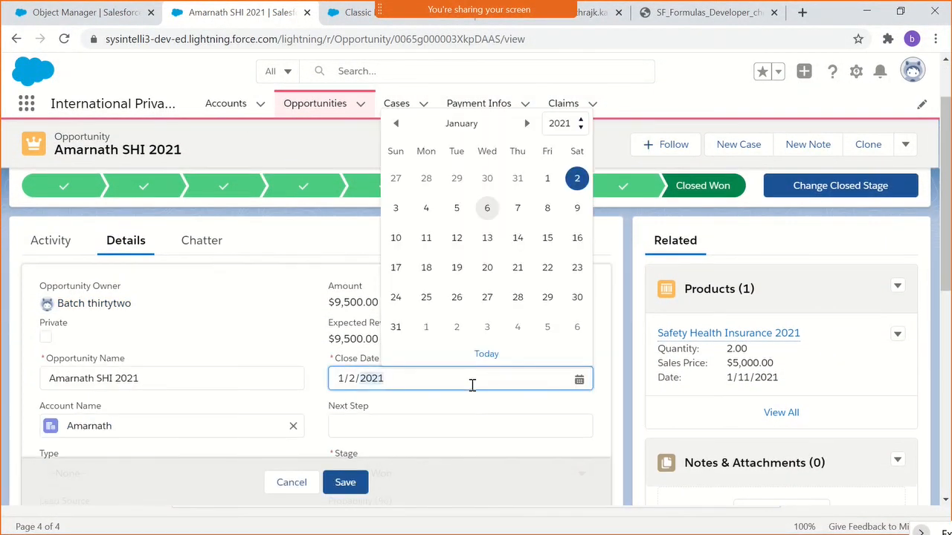
left_click(548, 240)
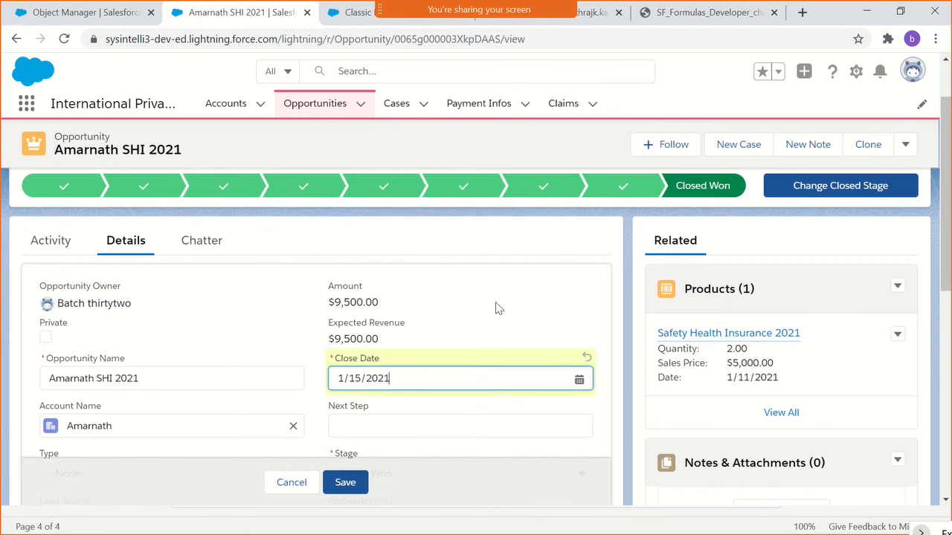
left_click(345, 483)
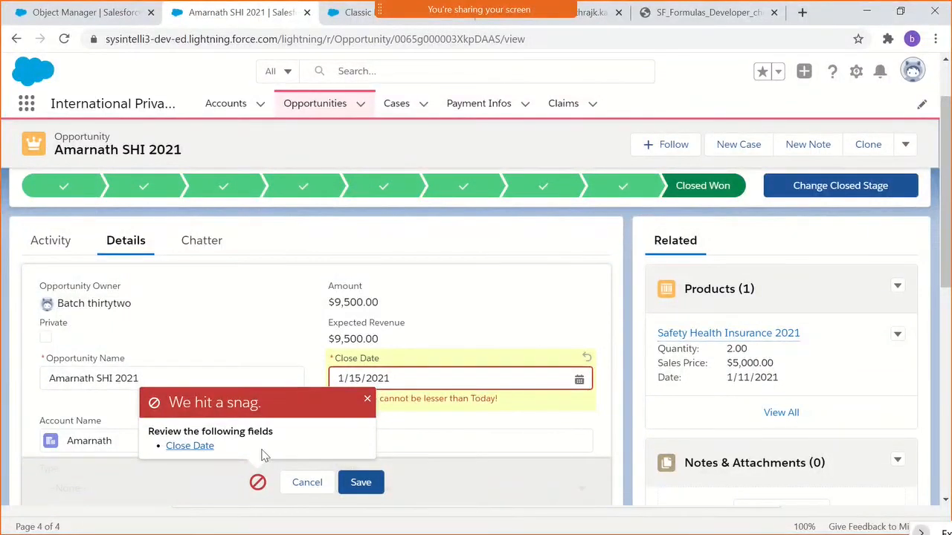
left_click(496, 433)
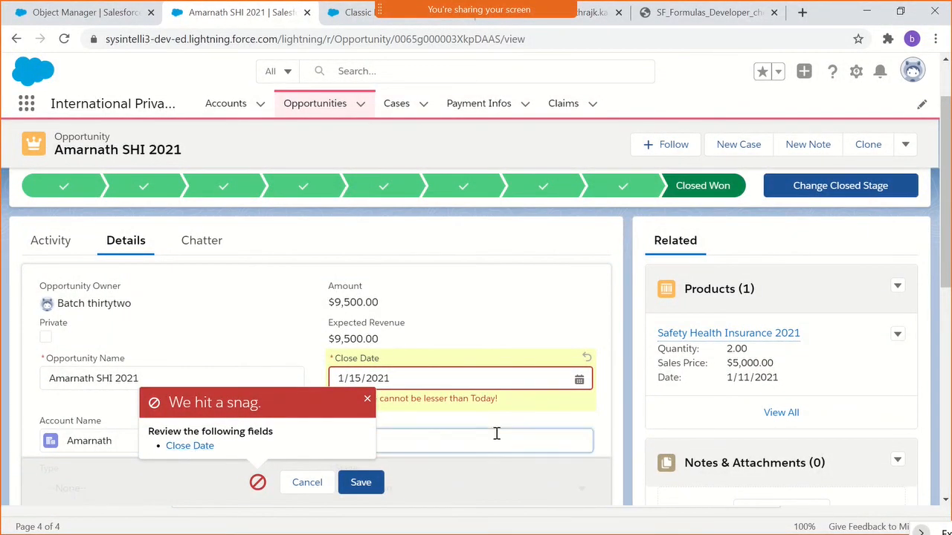
left_click(368, 401)
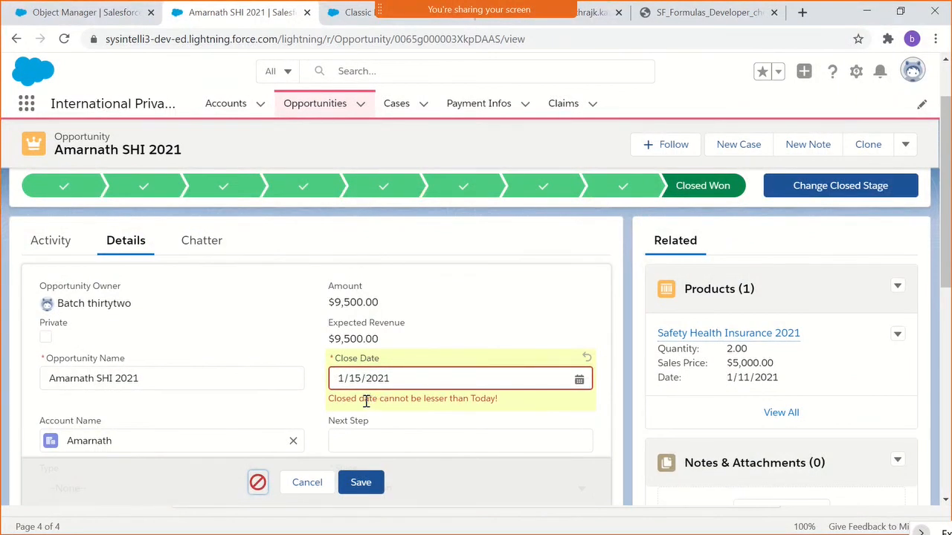
- Return to the CloseDateCheck rule in Setup, open it for editing and review its formula and error message
left_click(64, 16)
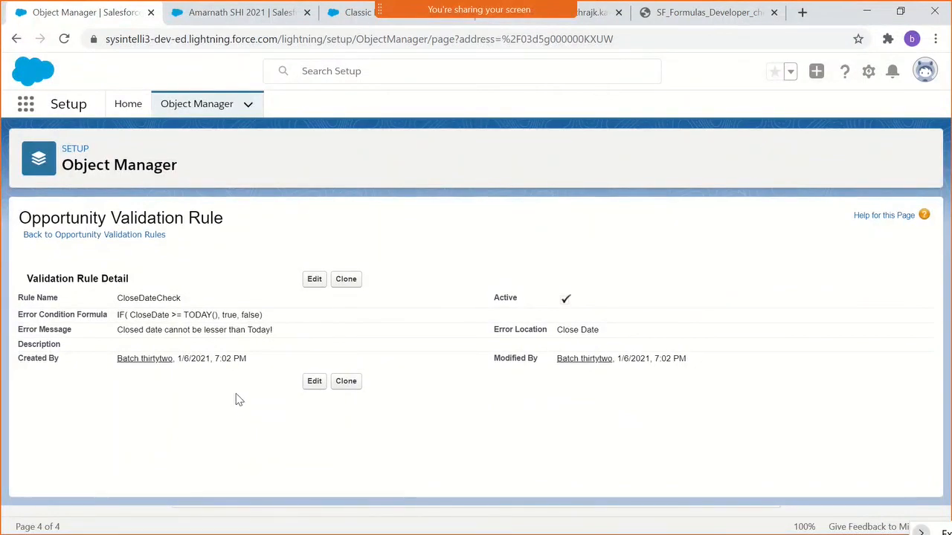
left_click(313, 282)
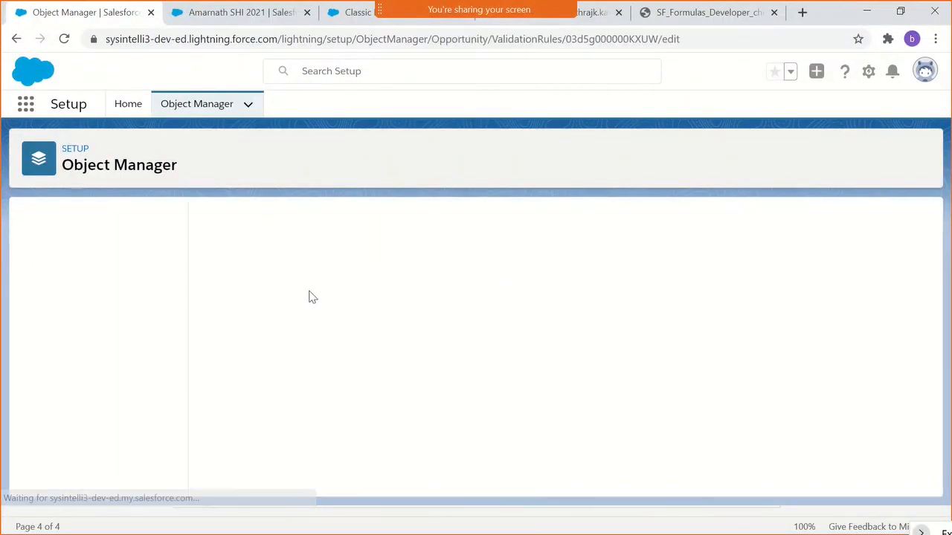
scroll(371, 353, "down", 3)
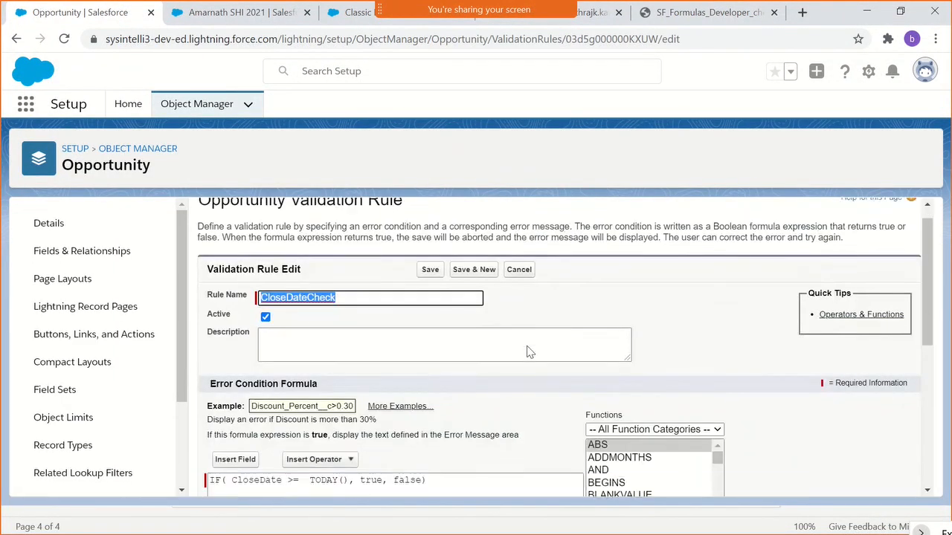
scroll(374, 350, "up", 2)
scroll(375, 351, "down", 3)
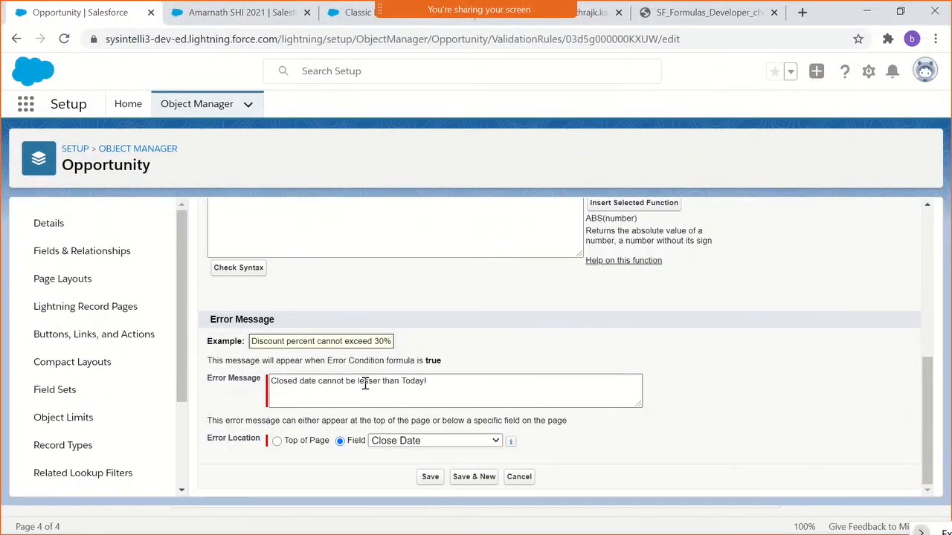
scroll(365, 385, "up", 1)
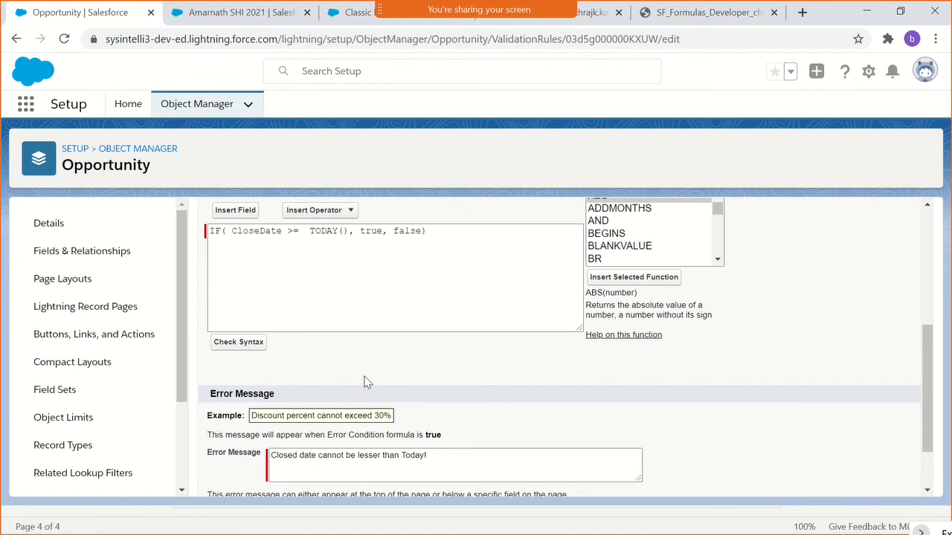
- Change the comparison operator between CloseDate and TODAY() in the error condition formula to !=
left_click(293, 232)
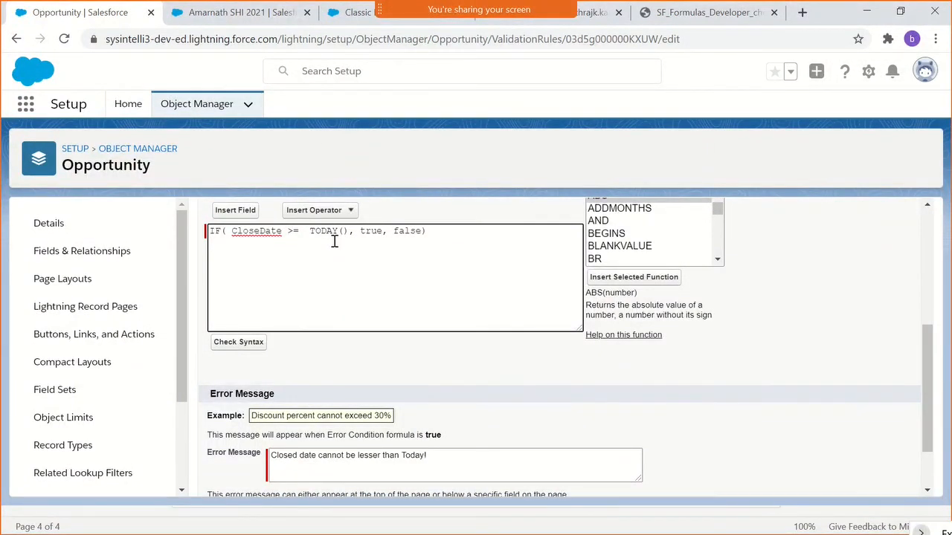
key("BackSpace")
type("=")
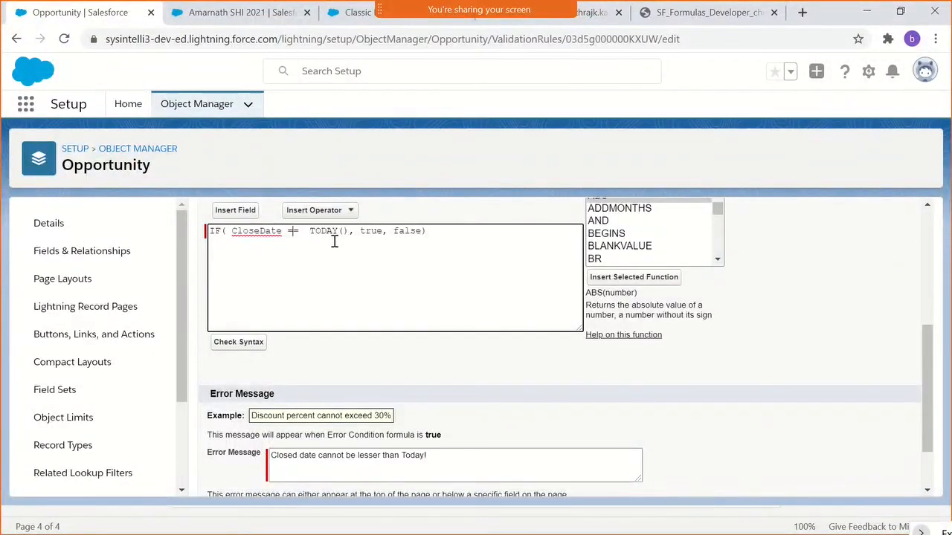
key("BackSpace")
type("!")
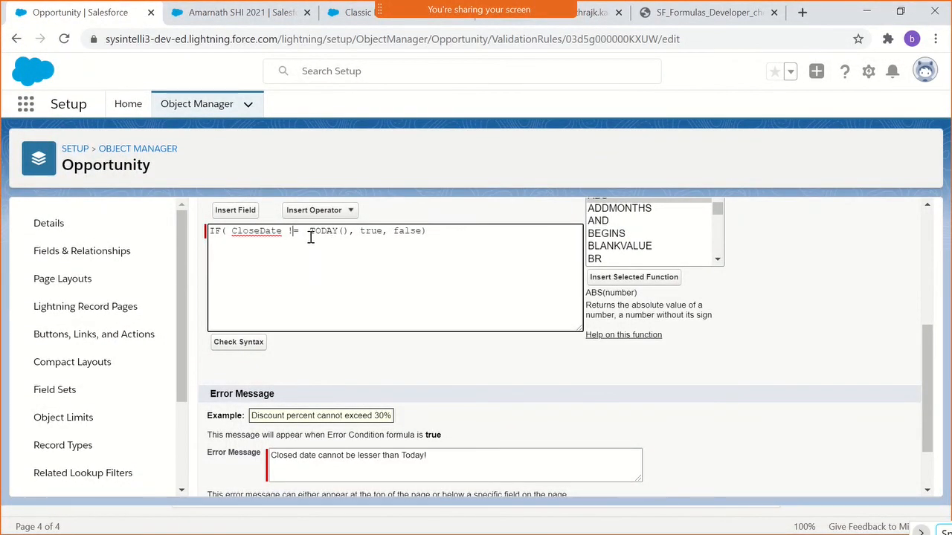
- Change the error message to "Closed date cannot be lesser or greater than Today!", recheck the formula and save the rule
scroll(381, 275, "down", 2)
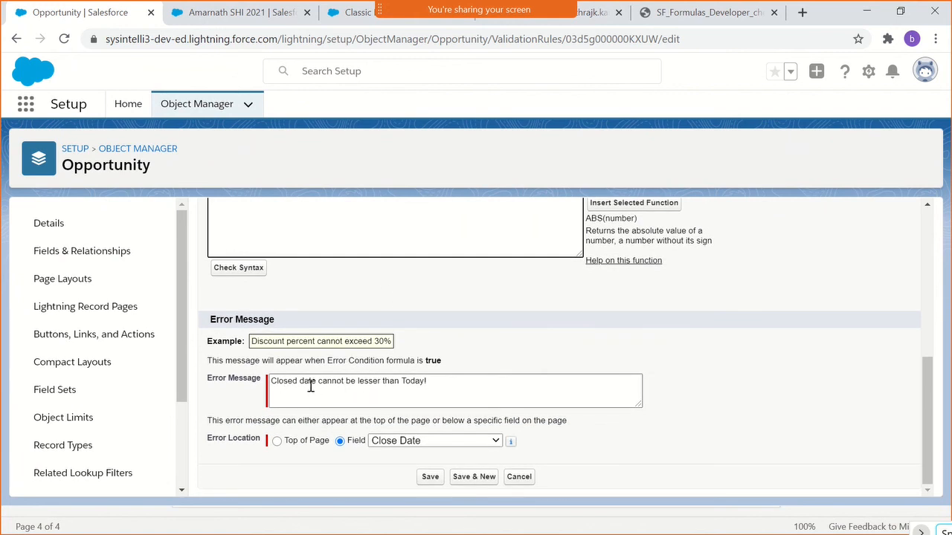
left_click(380, 383)
type("or great")
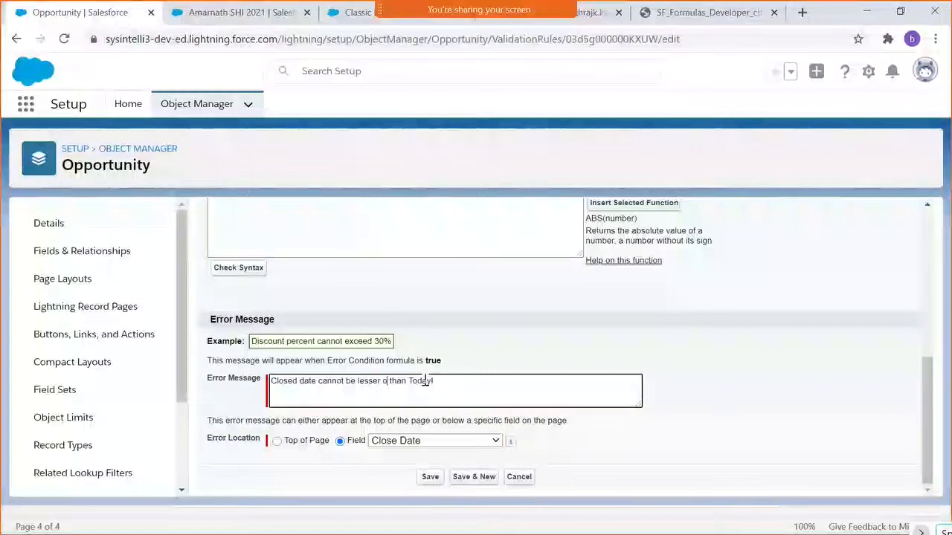
type("er")
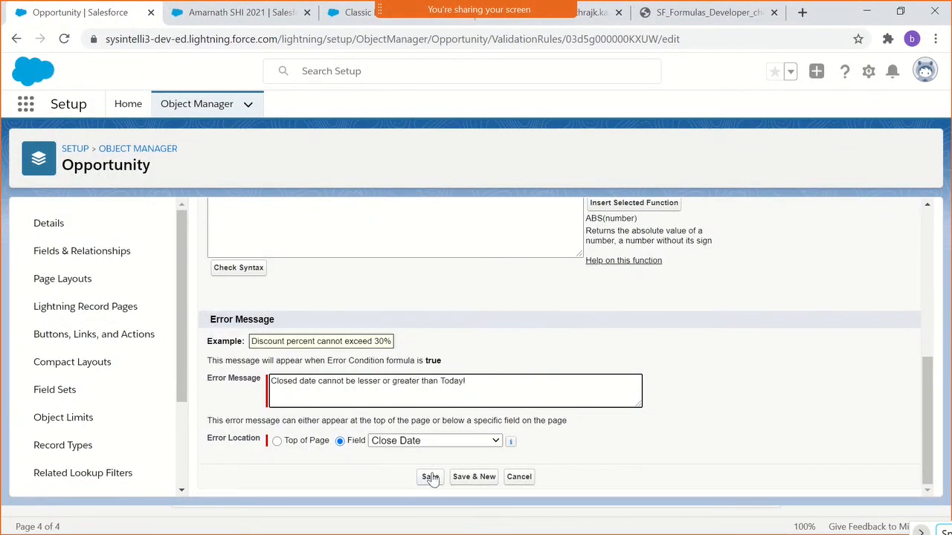
scroll(439, 435, "up", 2)
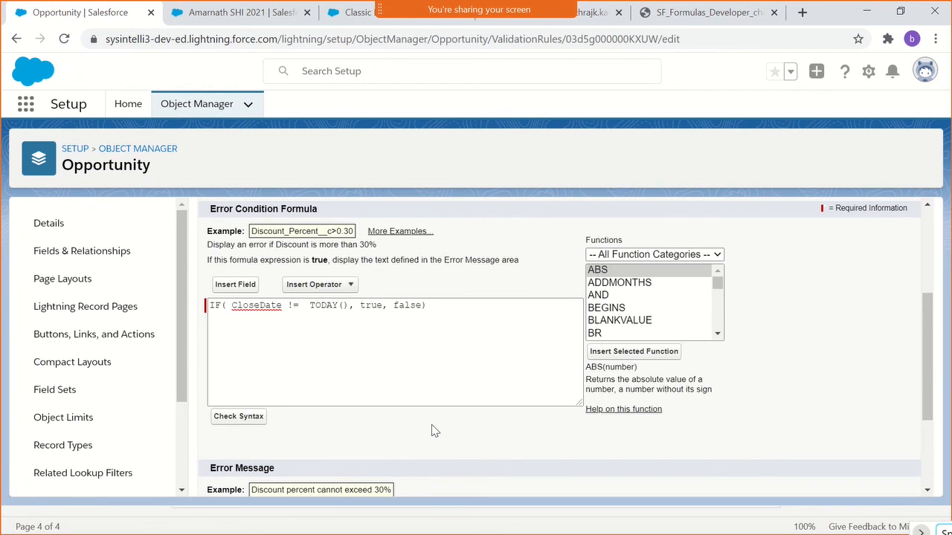
scroll(433, 411, "down", 2)
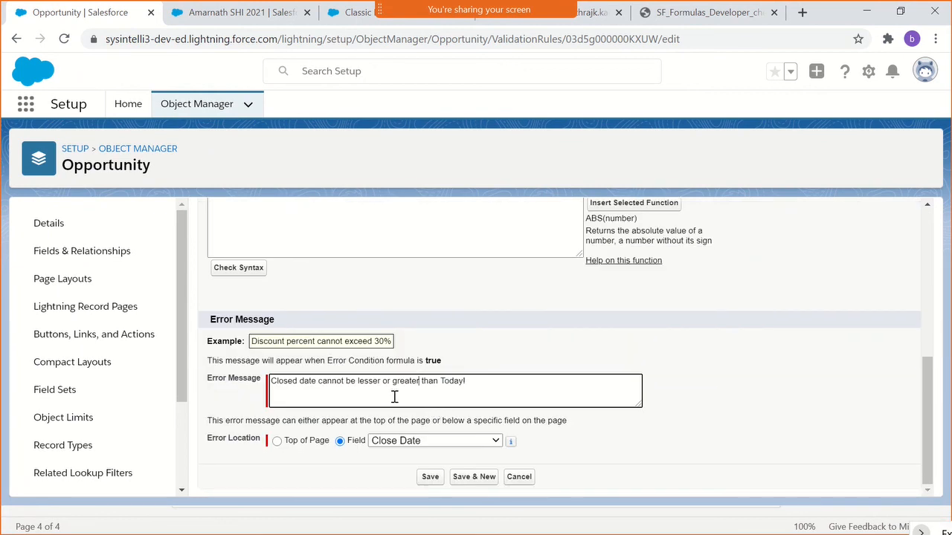
left_click(434, 479)
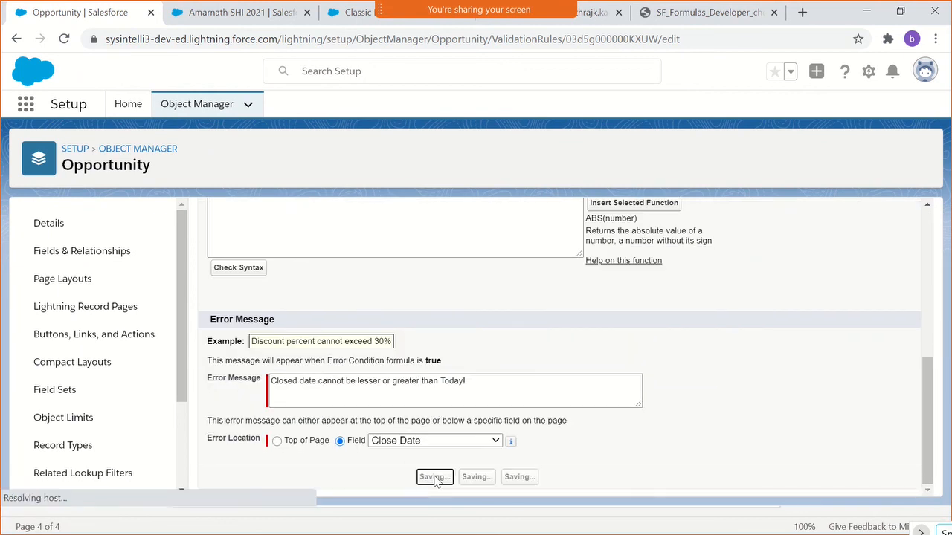
- Return to the opportunity record, retry saving it with the Close Date of 1/15/2021, and dismiss the error notice
left_click(236, 15)
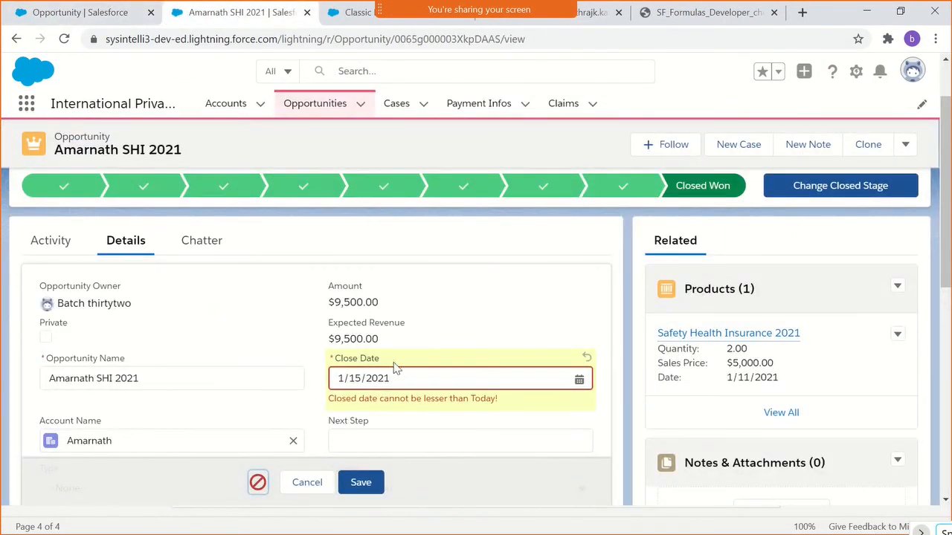
left_click(257, 484)
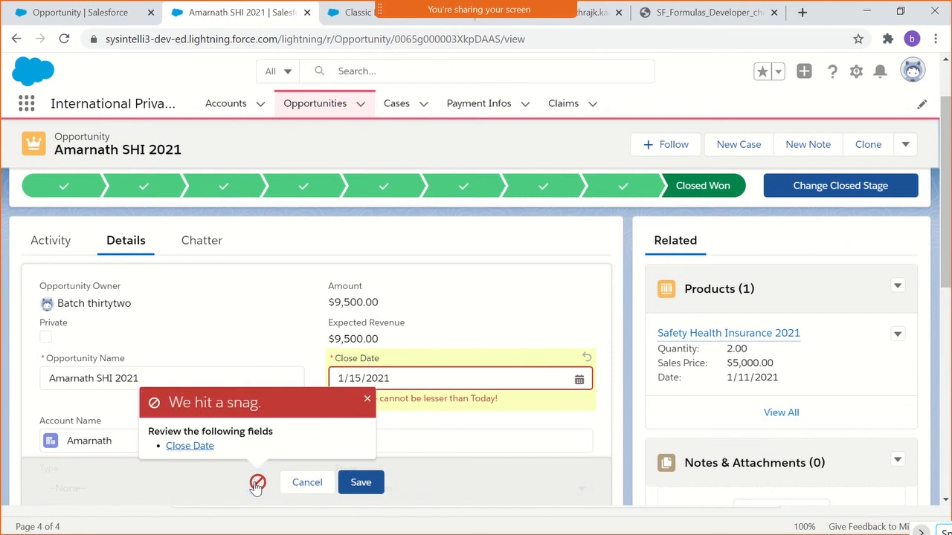
left_click(367, 402)
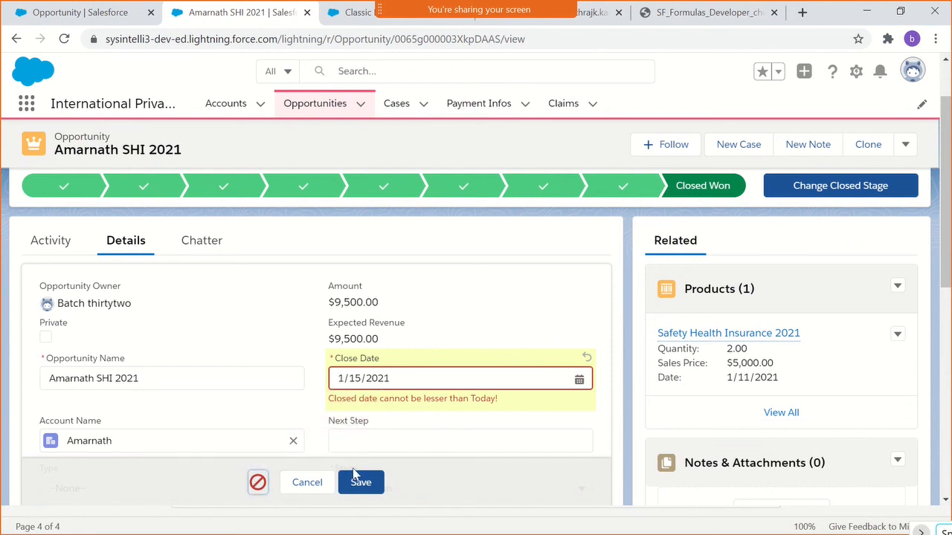
left_click(353, 485)
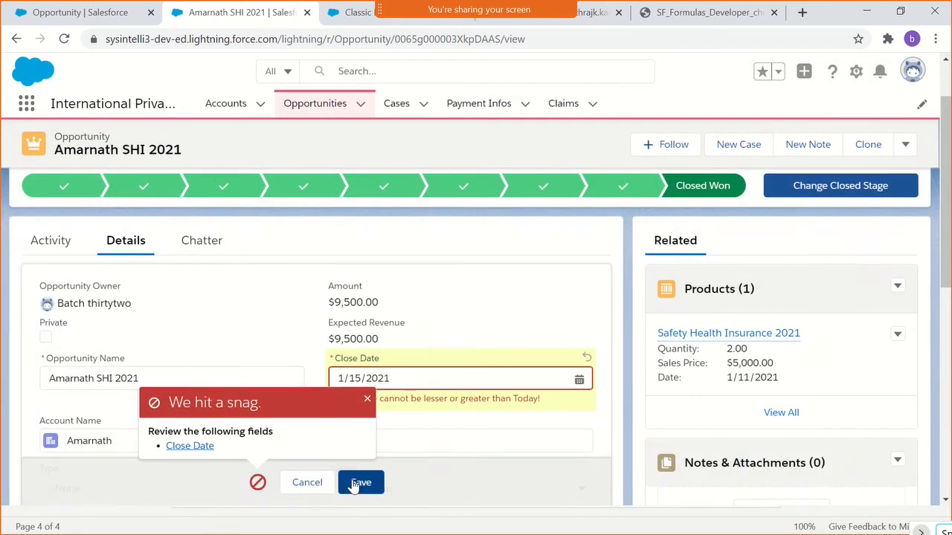
left_click(367, 400)
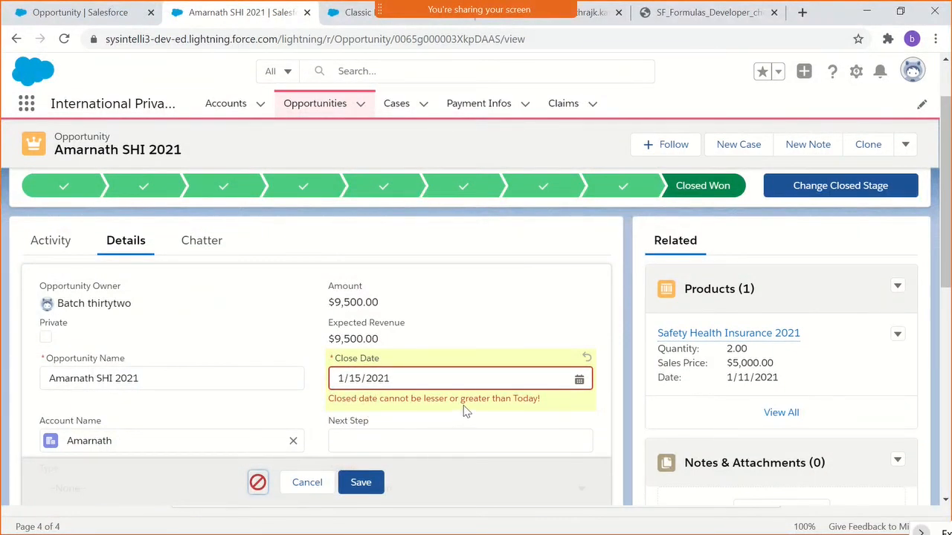
- Set the opportunity's Close Date to 1/6/2021 and save the record
left_click(579, 378)
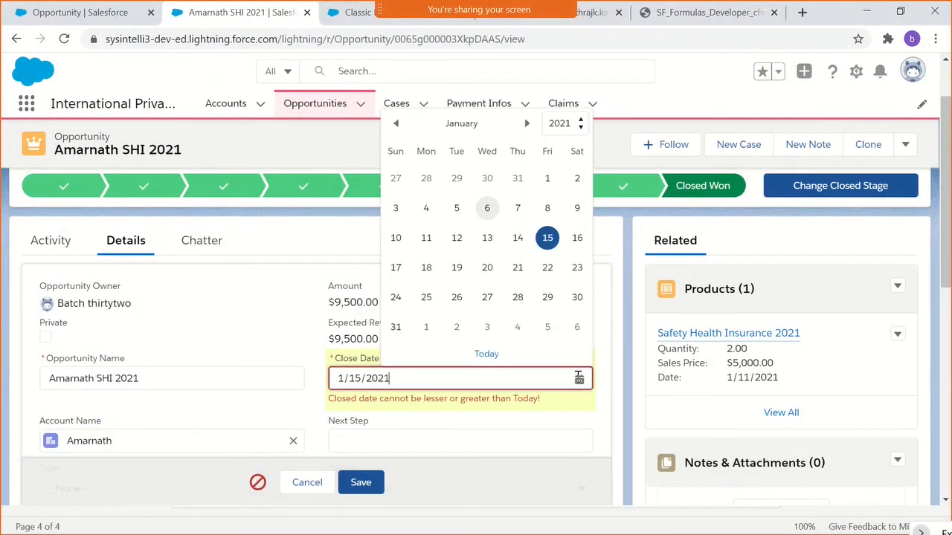
left_click(492, 211)
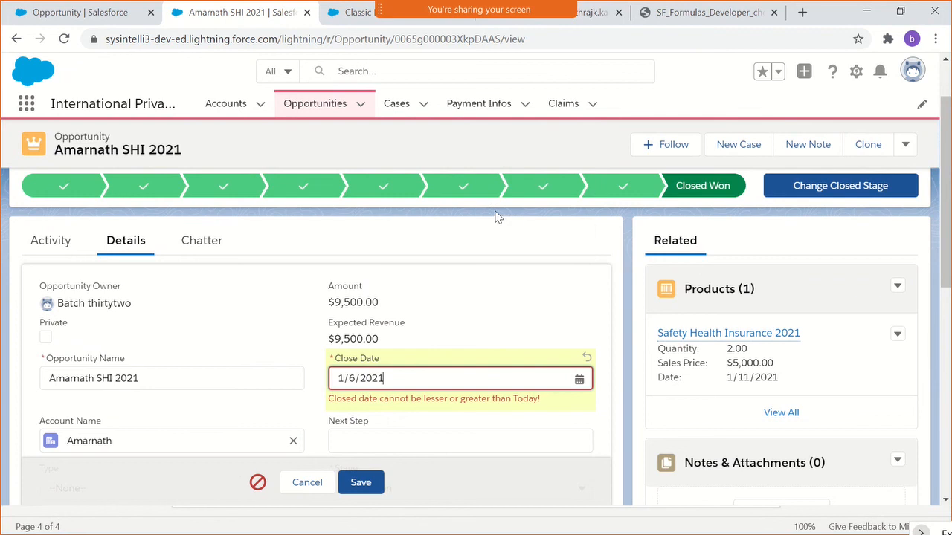
left_click(357, 483)
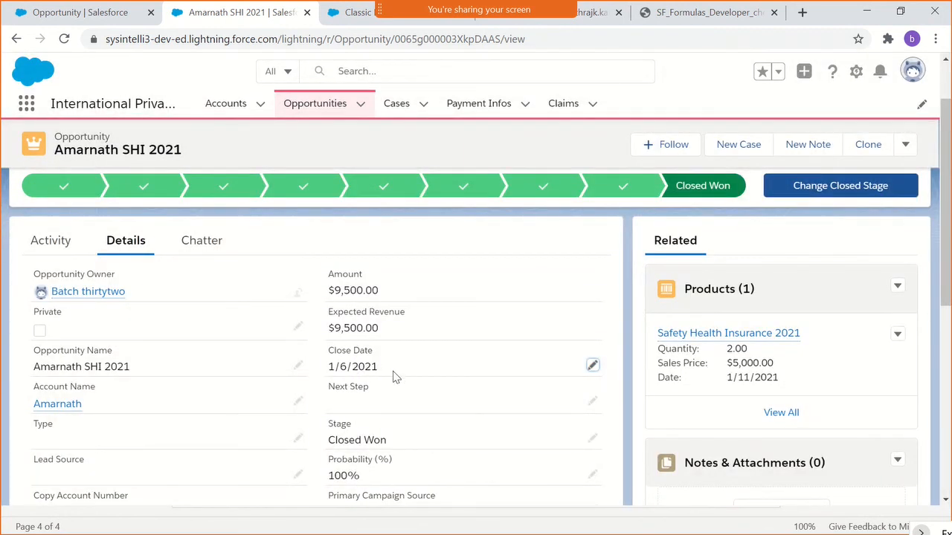
- Try to save the opportunity with a Close Date of 1/3/2021, and dismiss the error notice
left_click(593, 365)
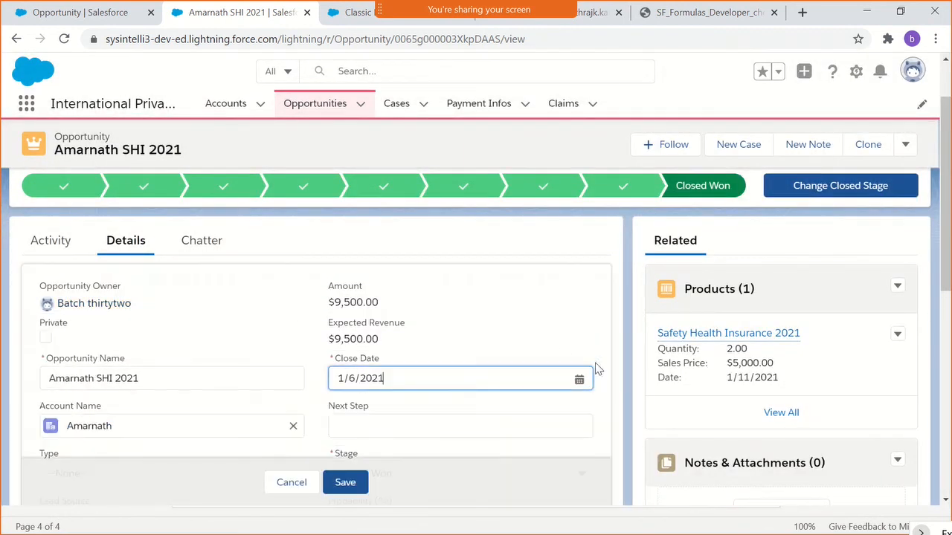
left_click(470, 384)
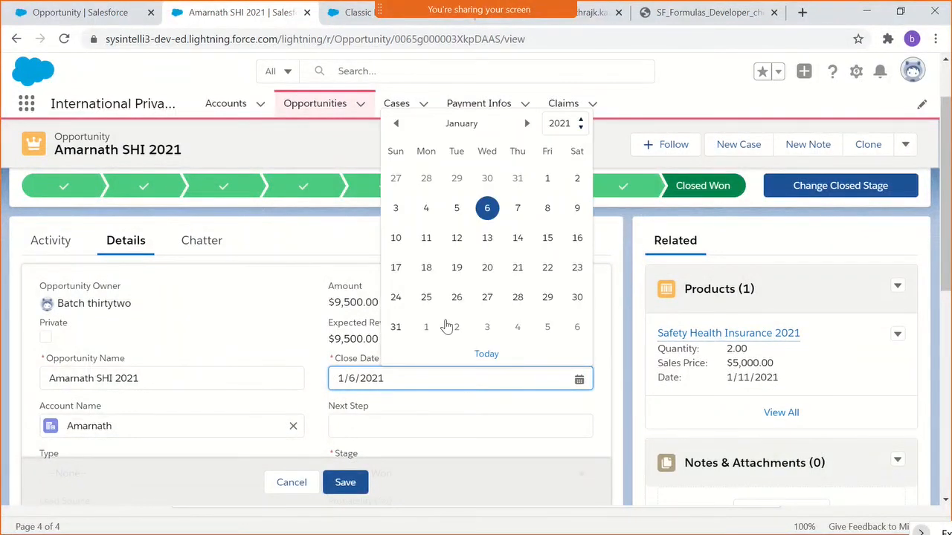
left_click(395, 209)
left_click(348, 480)
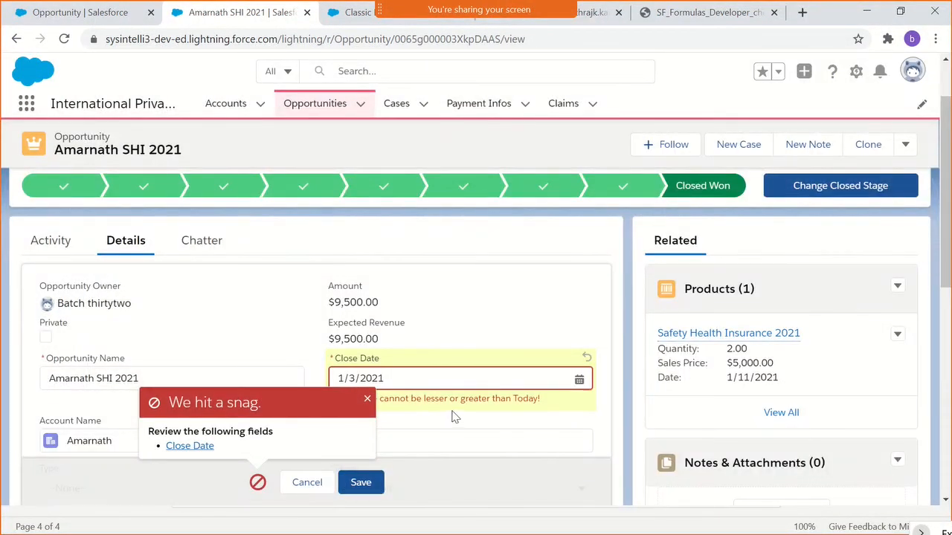
left_click(367, 400)
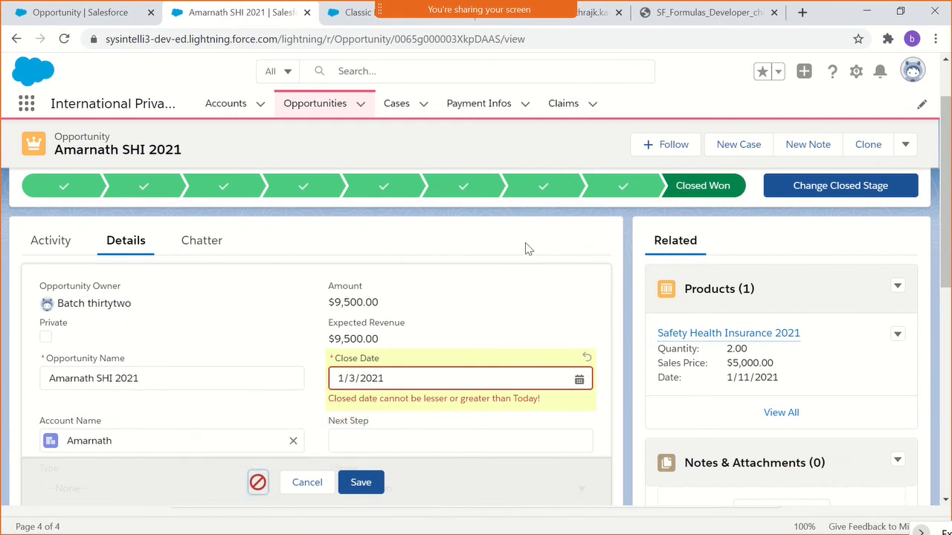
scroll(525, 245, "down", 3)
scroll(520, 253, "up", 4)
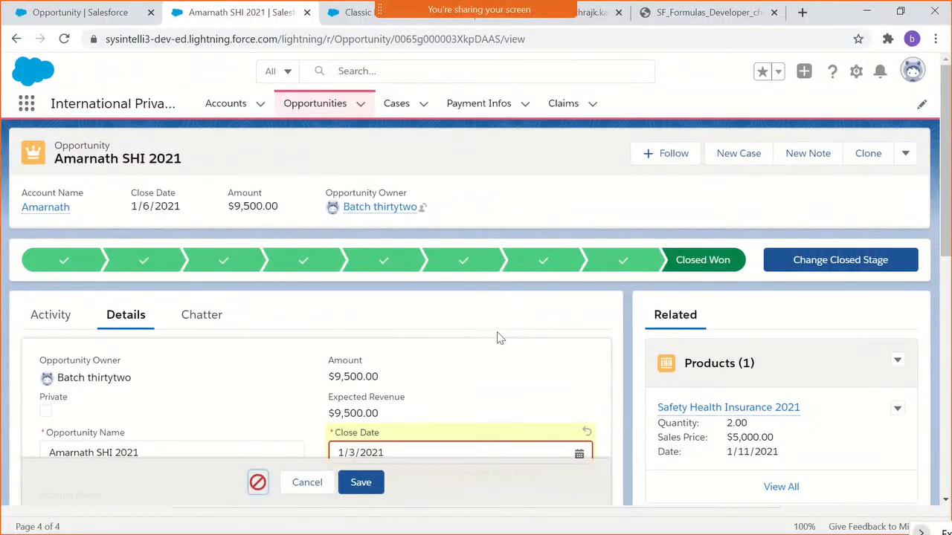
- Mark Perception Analysis as the opportunity's current stage and discard the pending Close Date edit
left_click(444, 273)
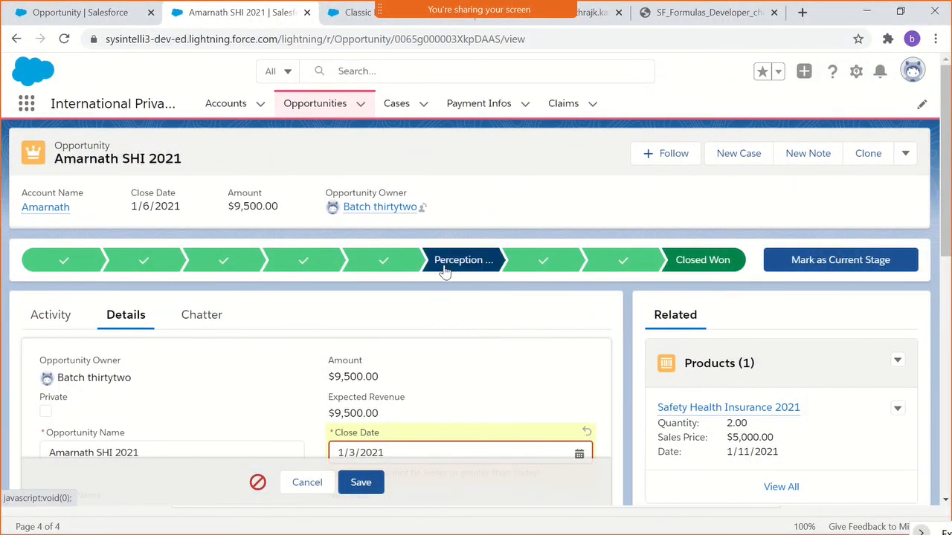
left_click(798, 258)
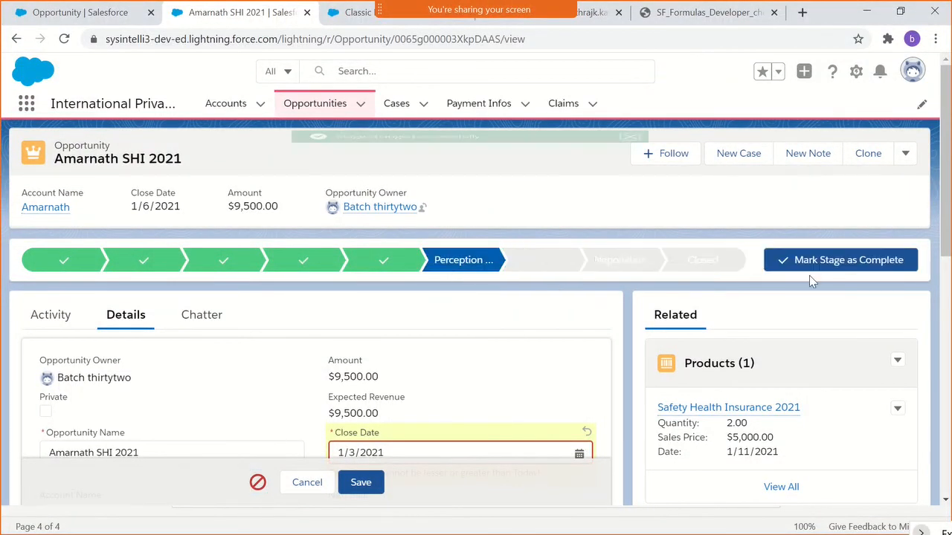
left_click(629, 144)
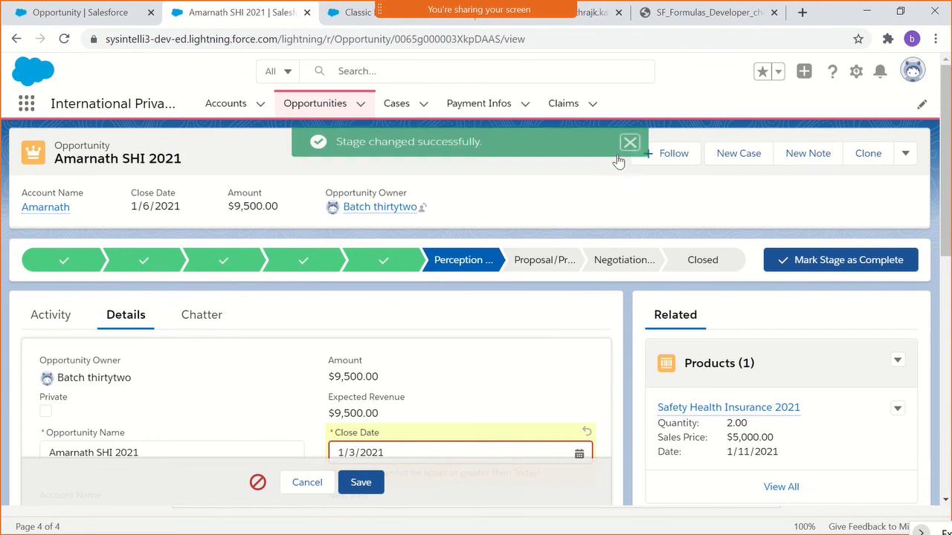
scroll(461, 350, "down", 2)
left_click(307, 483)
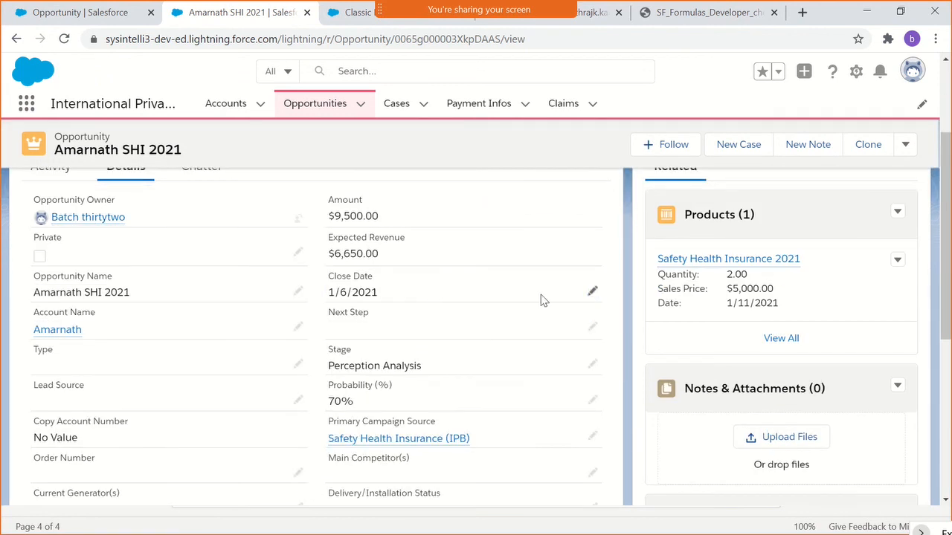
- Try to save the opportunity with a Close Date of 1/30/2021, dismiss the error notice and cancel the edit
left_click(592, 294)
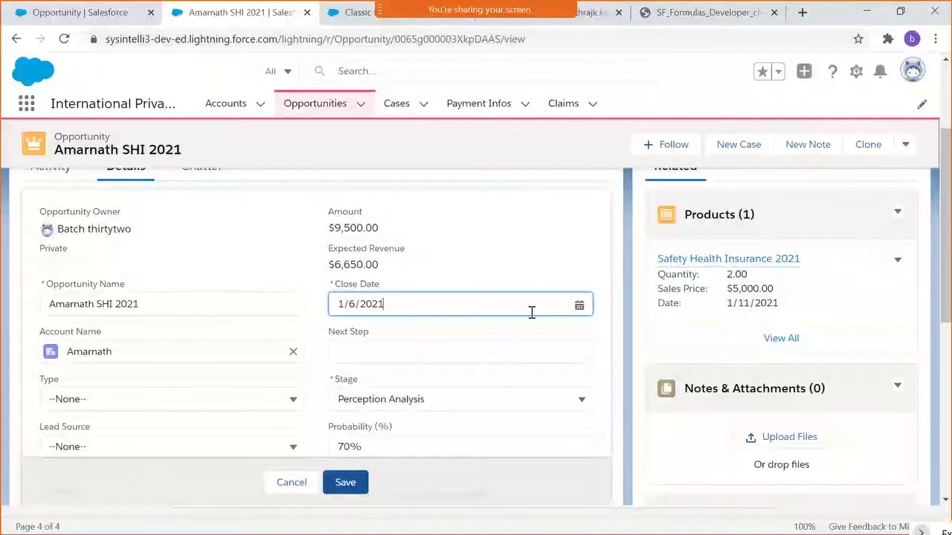
left_click(503, 306)
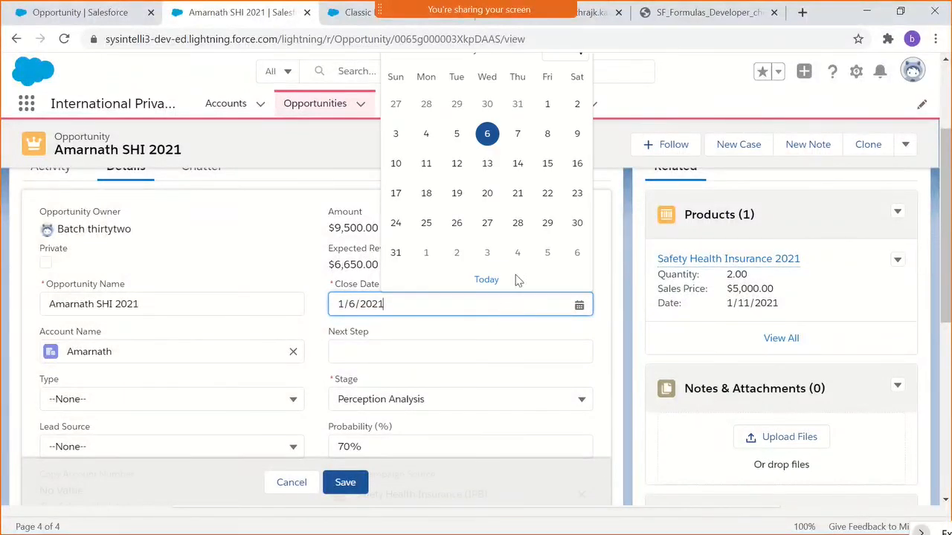
left_click(574, 225)
left_click(342, 483)
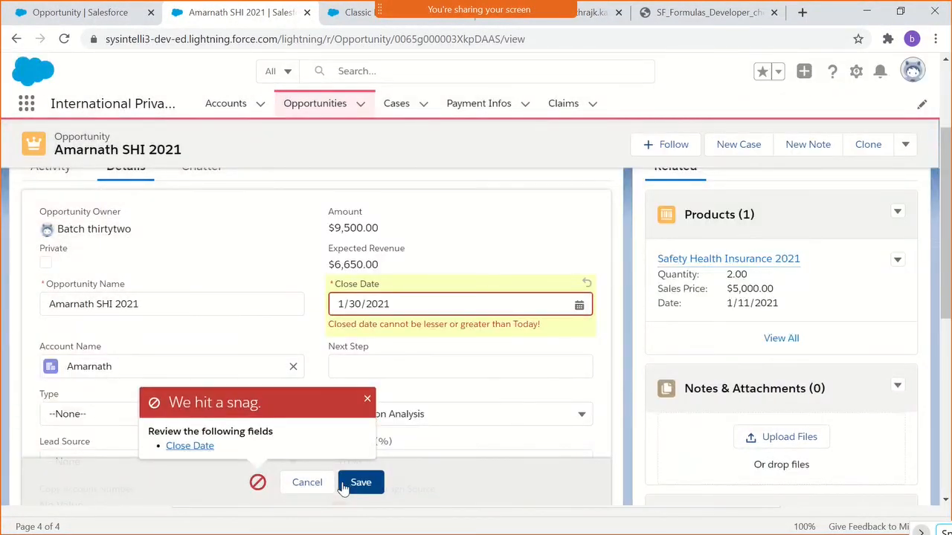
left_click(368, 399)
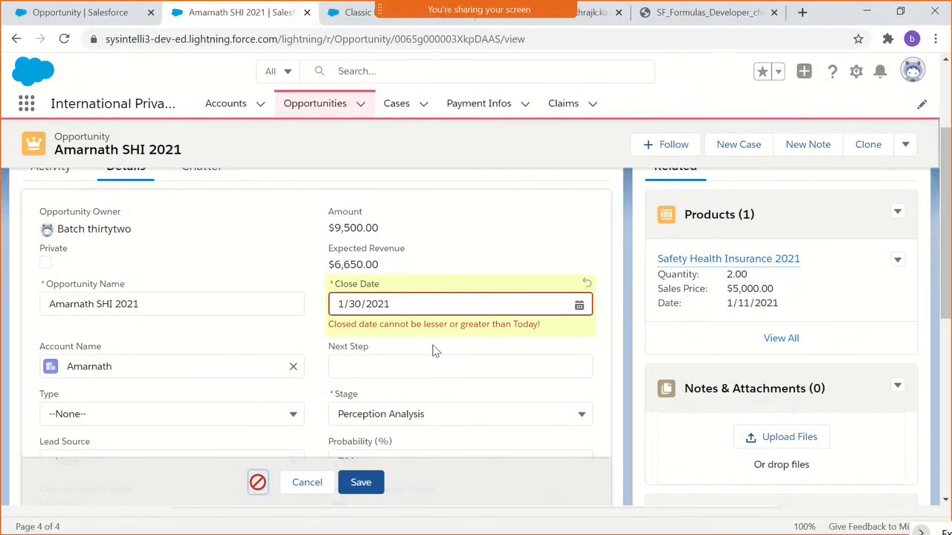
scroll(439, 338, "up", 2)
scroll(436, 332, "down", 1)
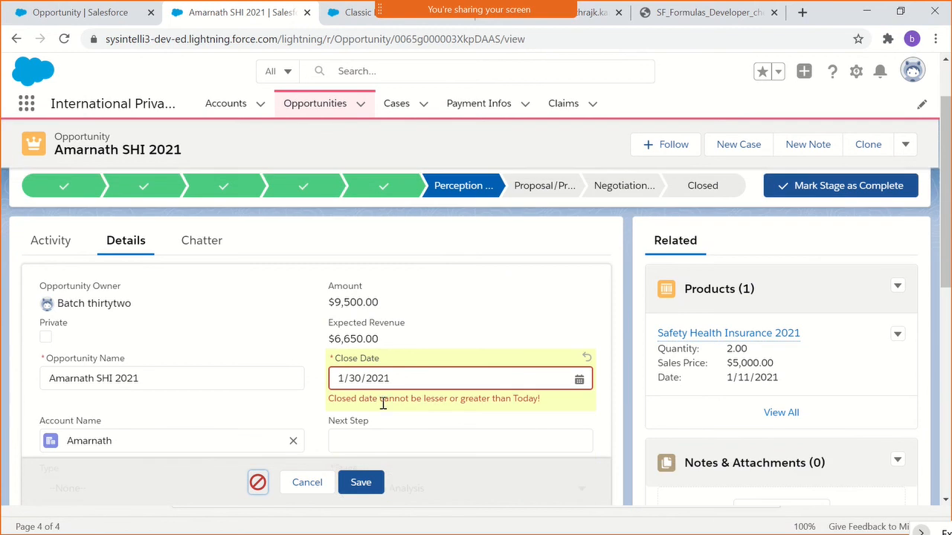
left_click(307, 481)
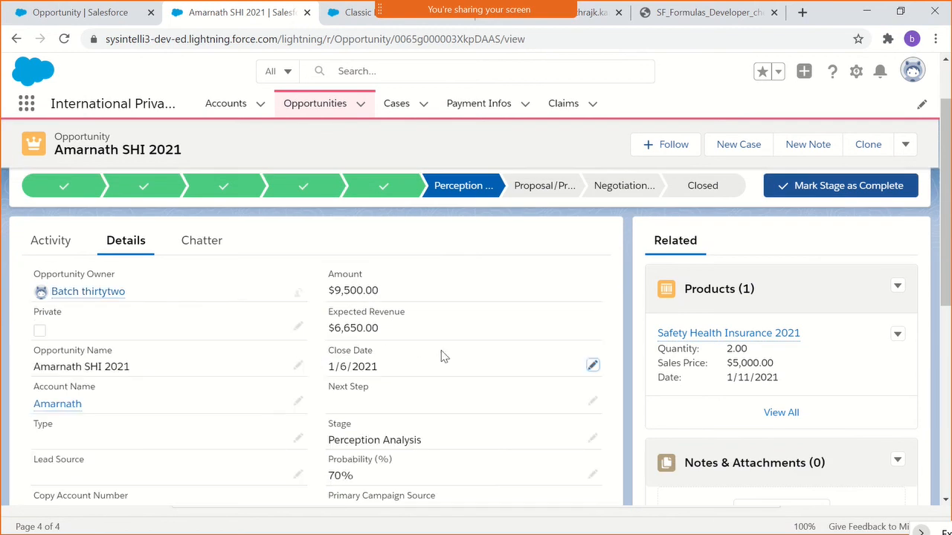
left_click(592, 367)
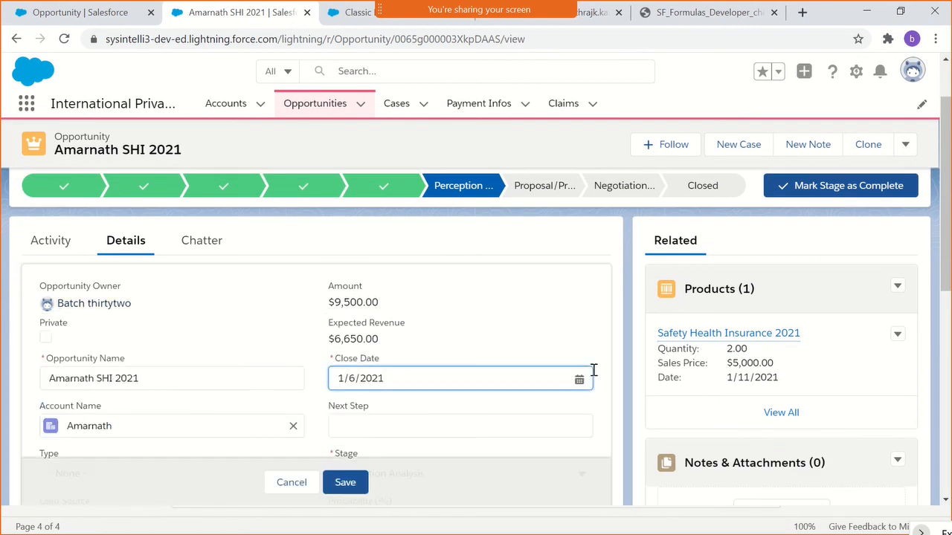
left_click(578, 380)
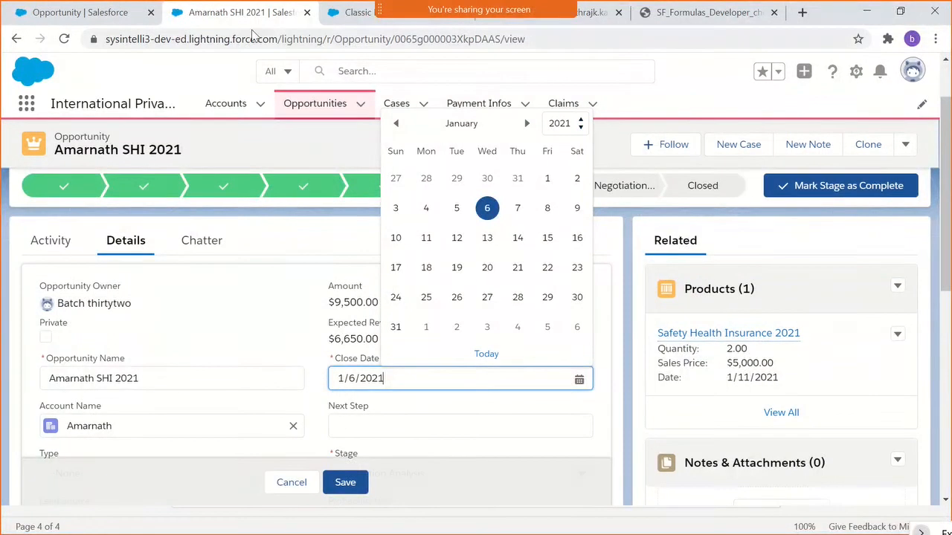
- Reopen the CloseDateCheck rule for editing and change the operator between CloseDate and TODAY() in its error condition formula to <=
left_click(82, 12)
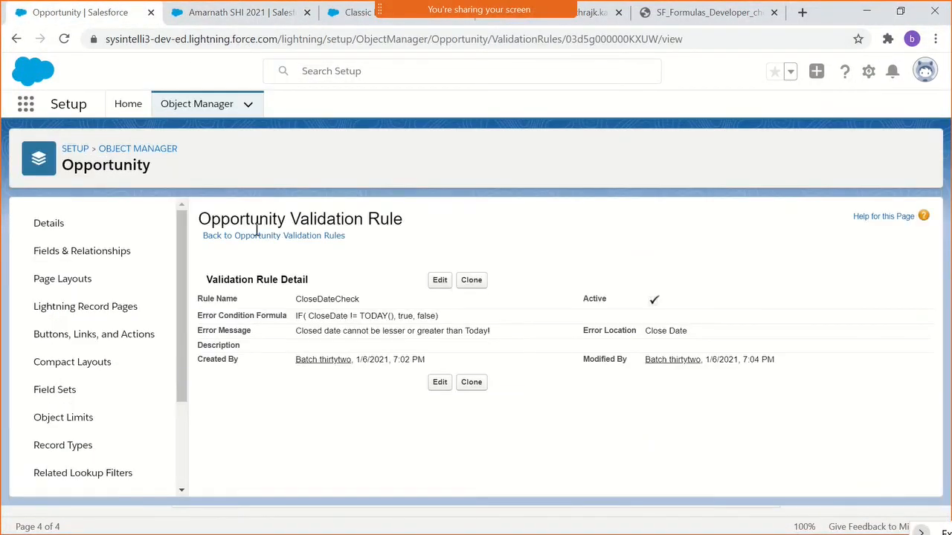
left_click(439, 281)
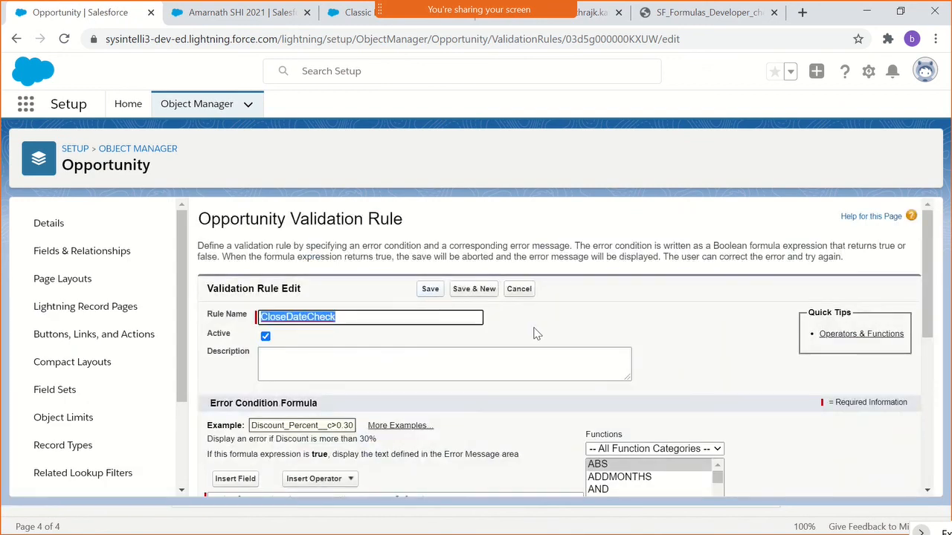
left_click(534, 328)
scroll(534, 327, "down", 2)
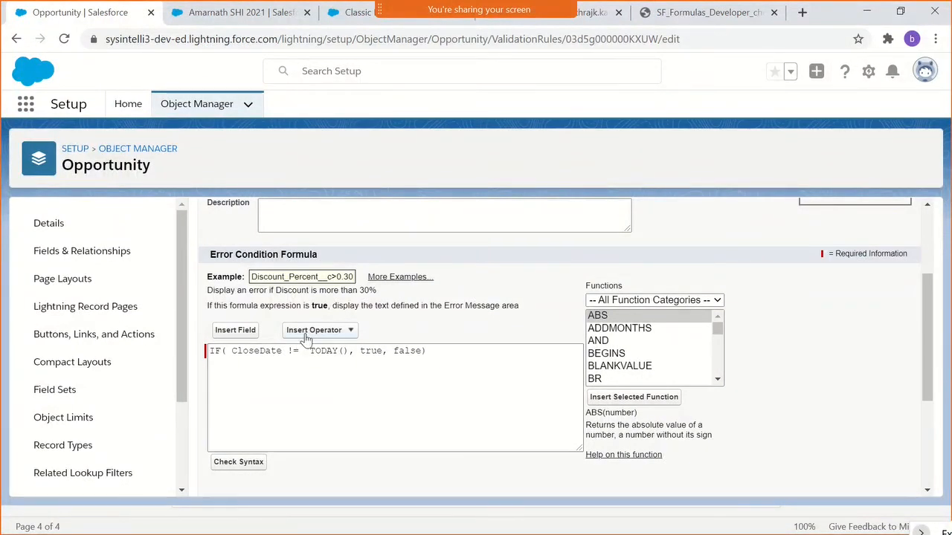
left_click(296, 351)
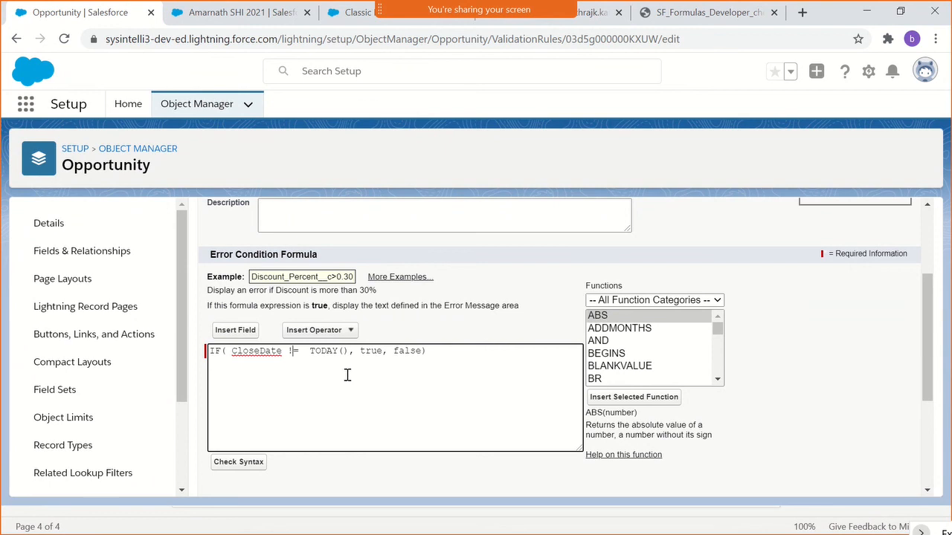
key("BackSpace")
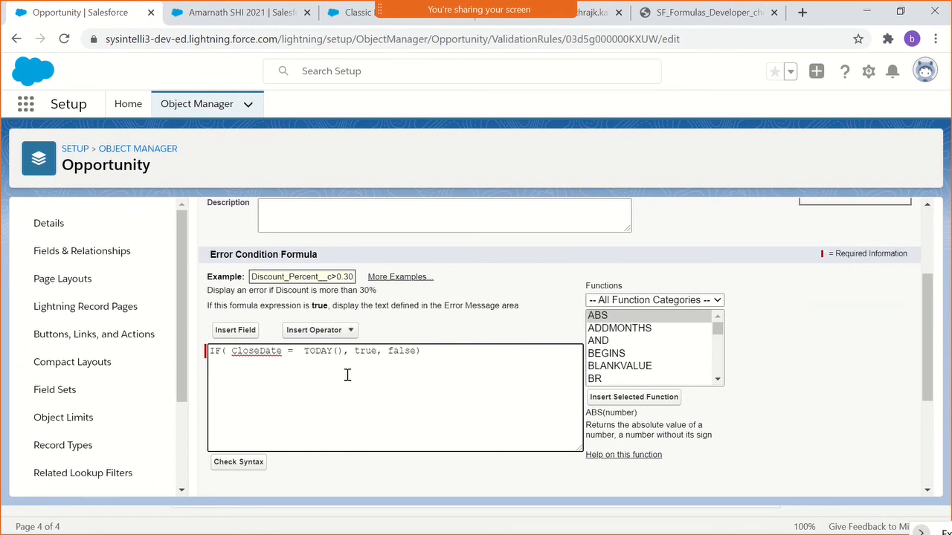
type("<")
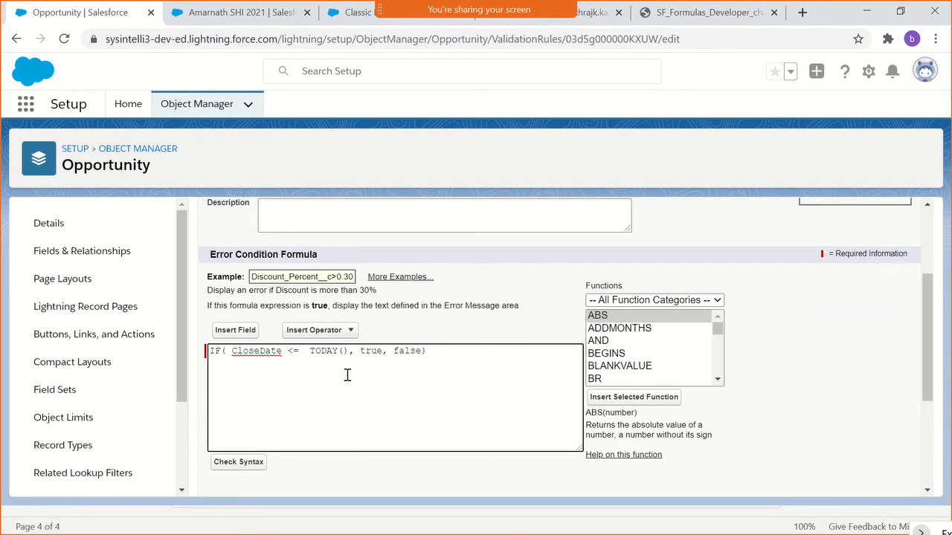
- Remove "lesser or" from the rule's error message and dismiss the meeting-ended notice
scroll(336, 459, "down", 1)
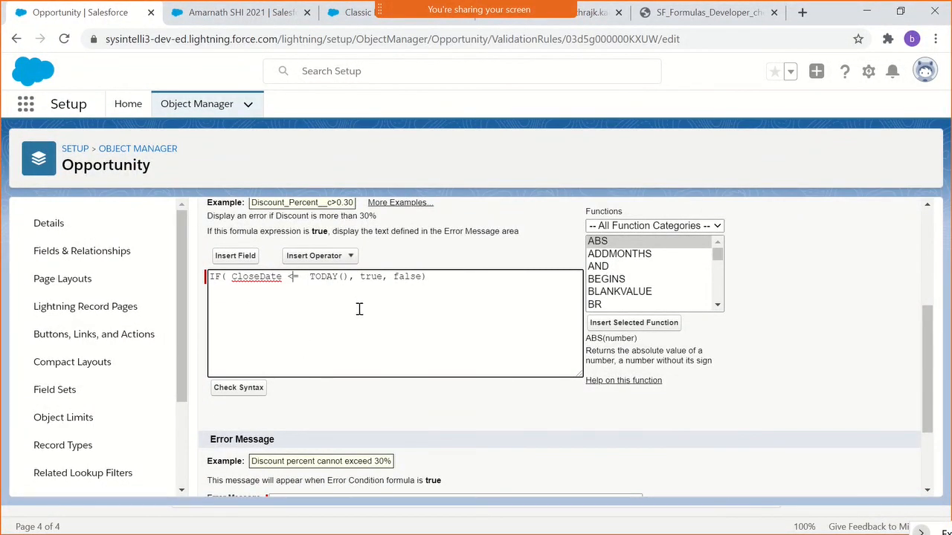
scroll(379, 315, "down", 2)
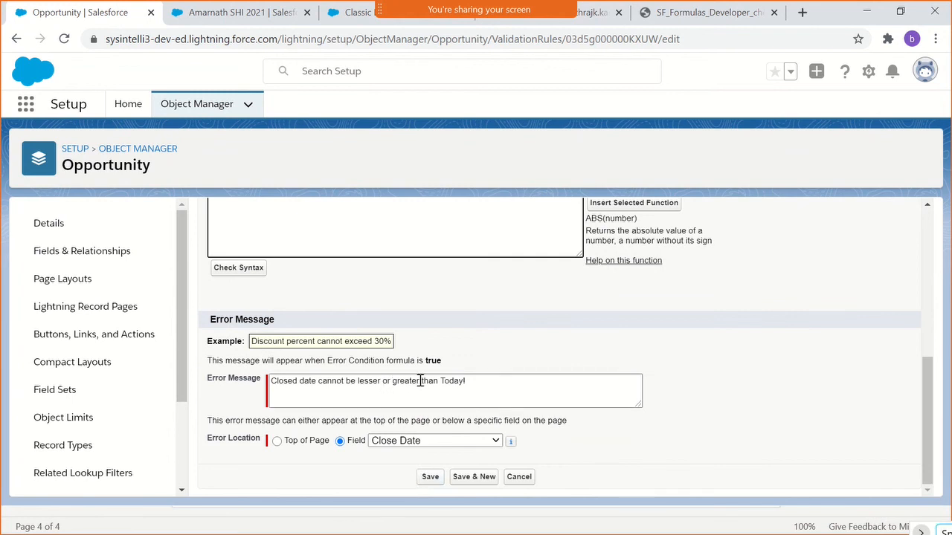
left_click_drag(391, 382, 355, 384)
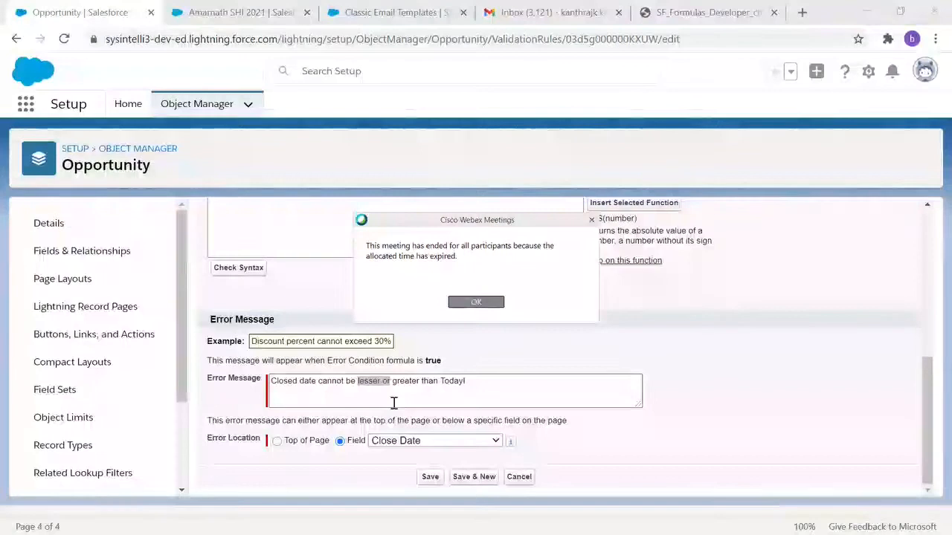
left_click(476, 303)
key("BackSpace")
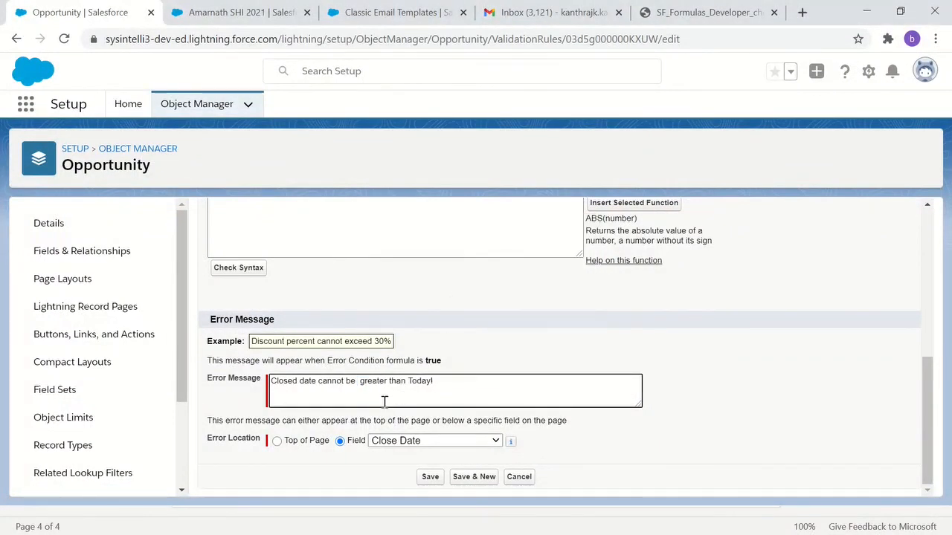
- Delete the extra space before "greater" in the CloseDateCheck rule's error message and save the rule
key("Delete")
left_click(428, 476)
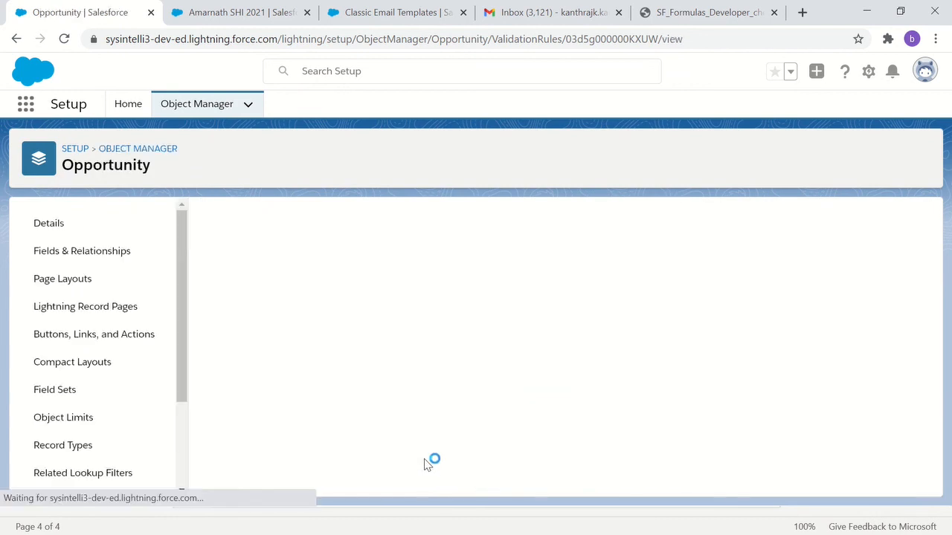
- Cancel the pending edit on the Amarnath SHI 2021 opportunity and reload its record page
left_click(227, 13)
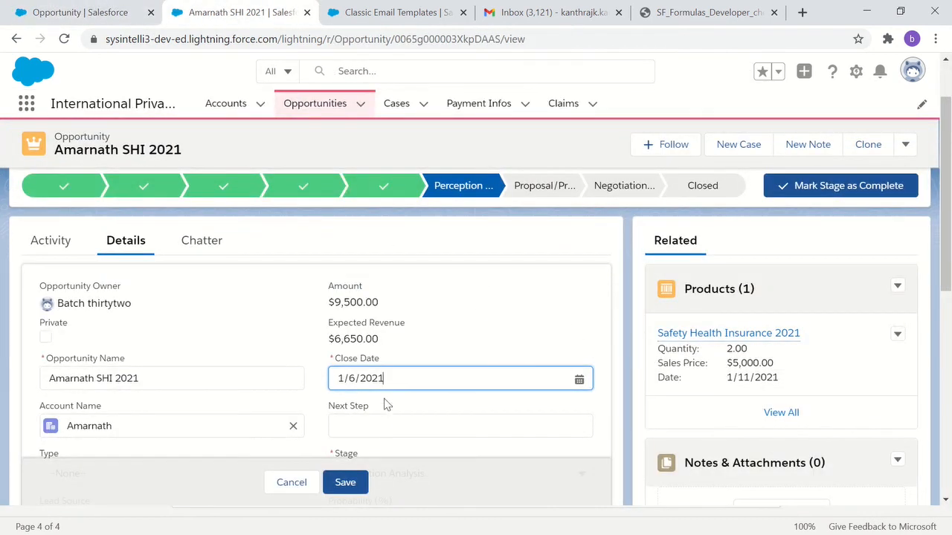
left_click(291, 482)
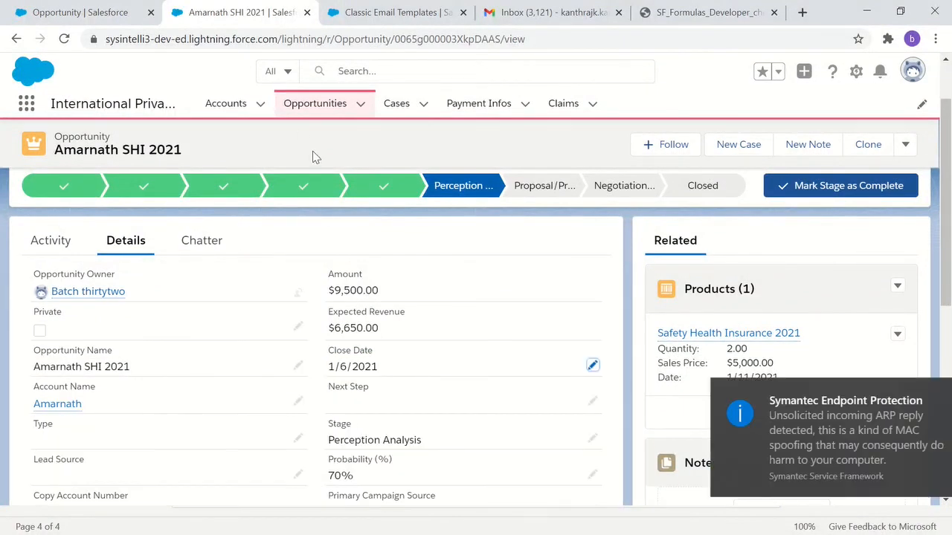
left_click(260, 37)
key("Return")
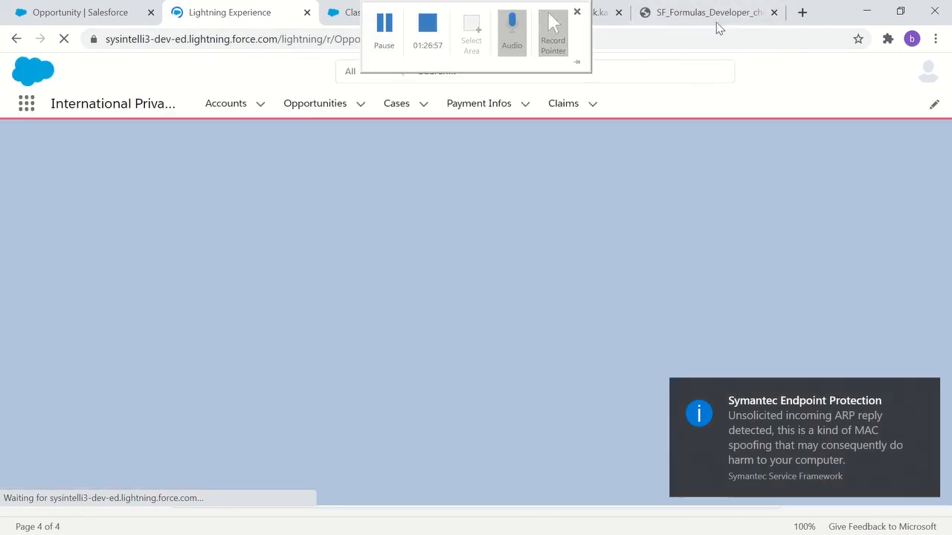
- Open the Webex site meet50.webex.com in a new browser tab
left_click(802, 12)
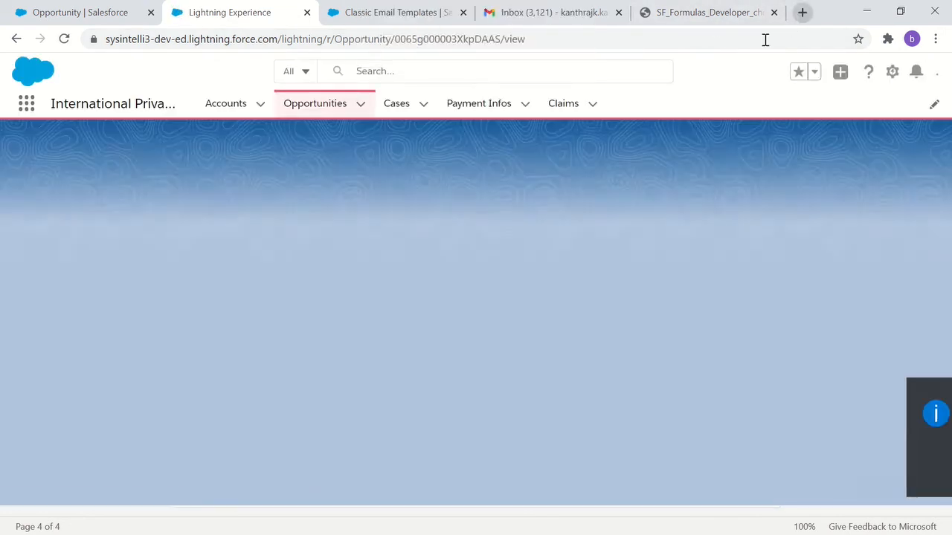
type("meet50.webex.com")
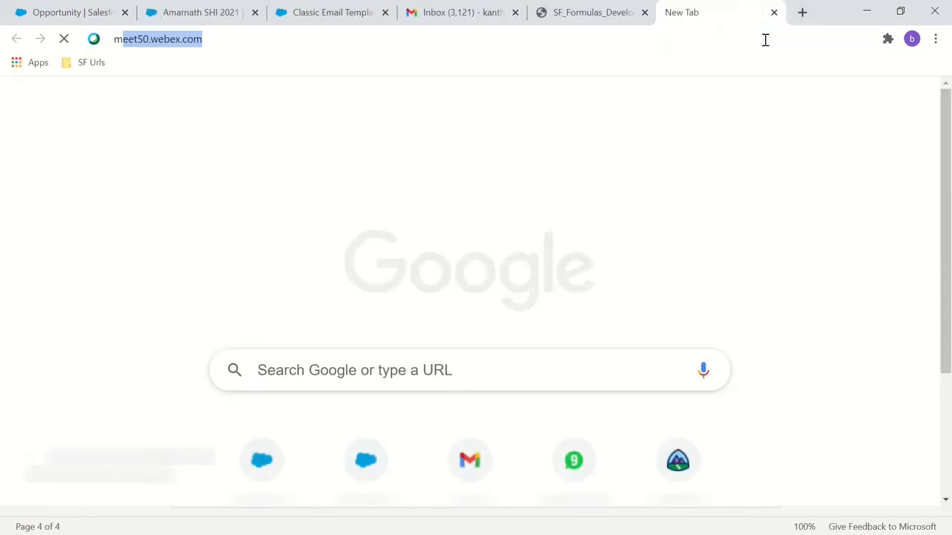
key("Return")
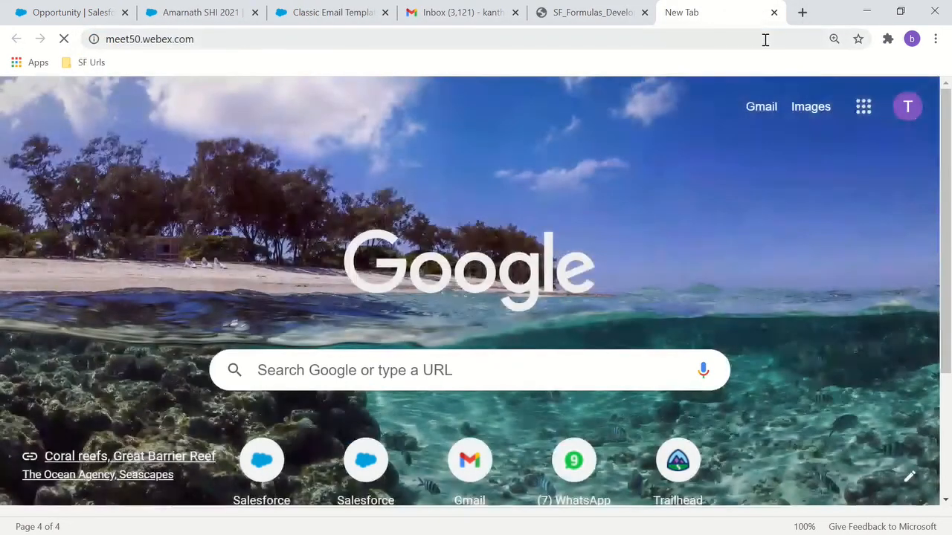
left_click(107, 18)
left_click(181, 21)
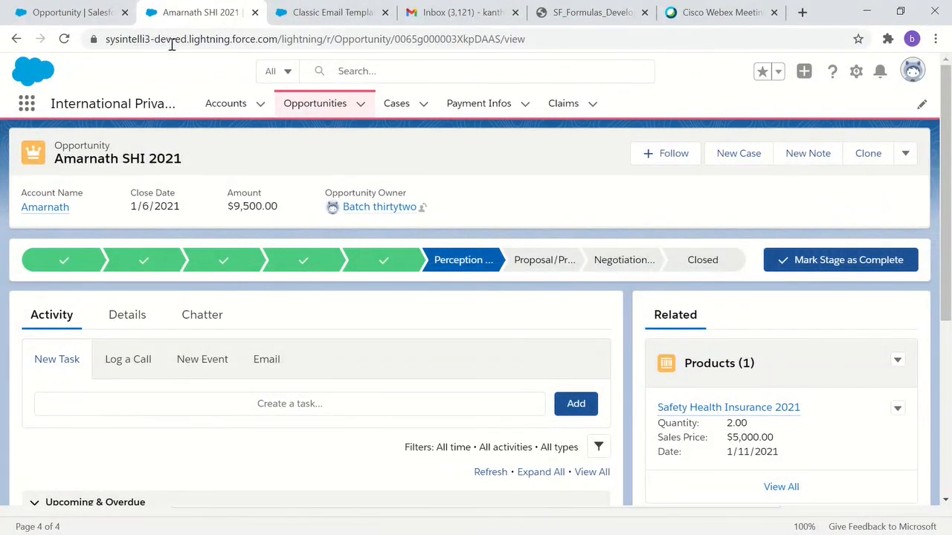
left_click(696, 23)
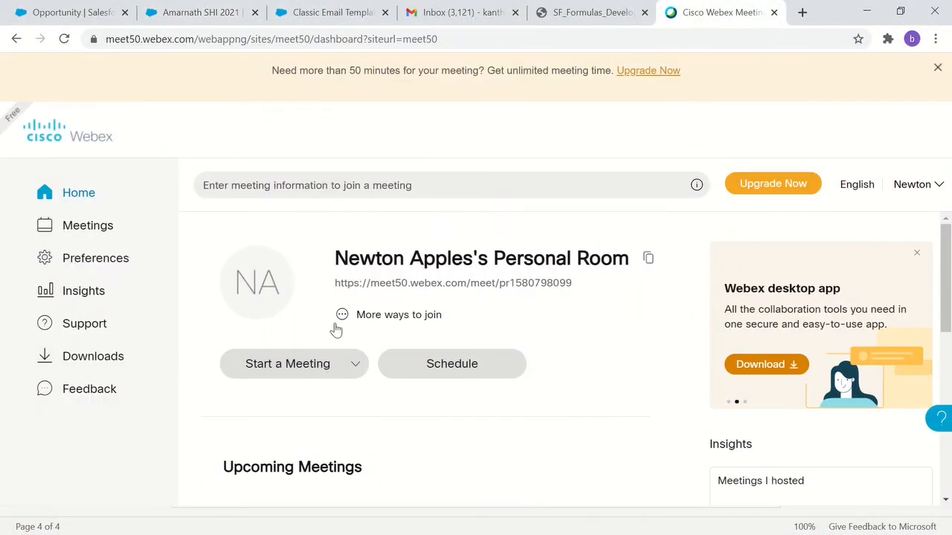
- Open the Thursday, Jan 7 Salesforce Adm + Dev session from the upcoming Webex meetings and join it
left_click(84, 227)
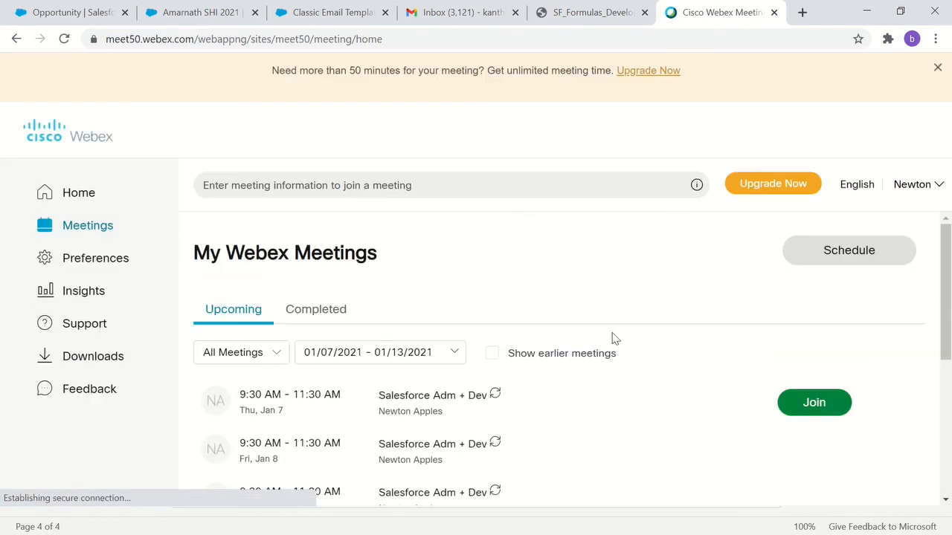
left_click(795, 401)
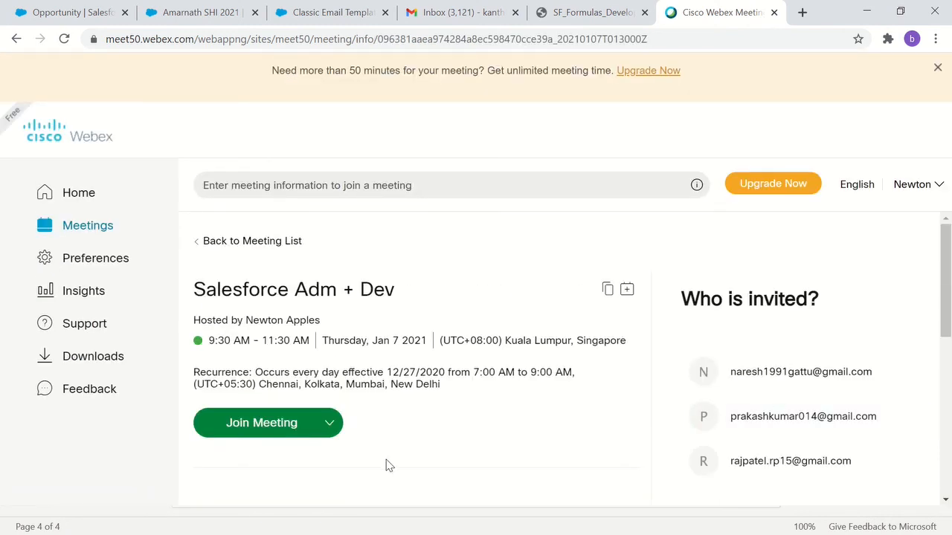
left_click(284, 435)
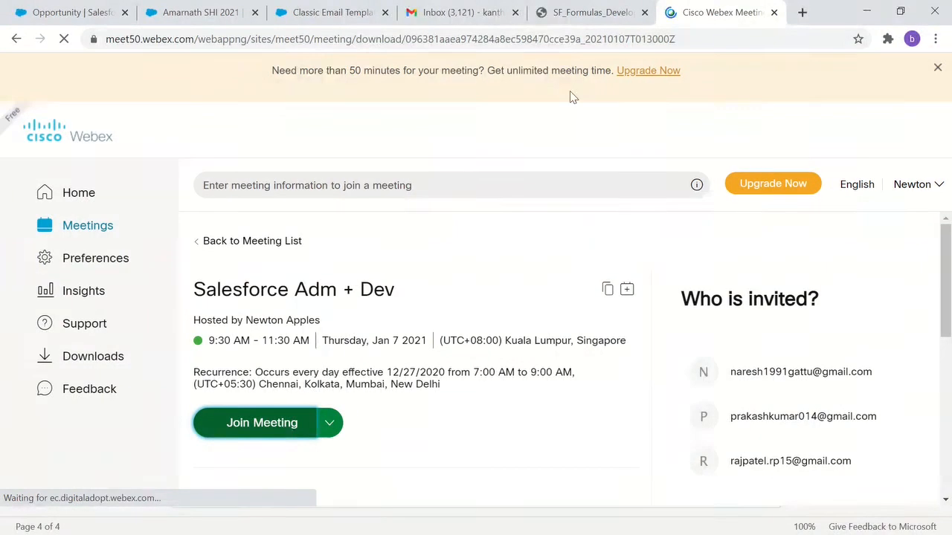
left_click(568, 12)
left_click(423, 21)
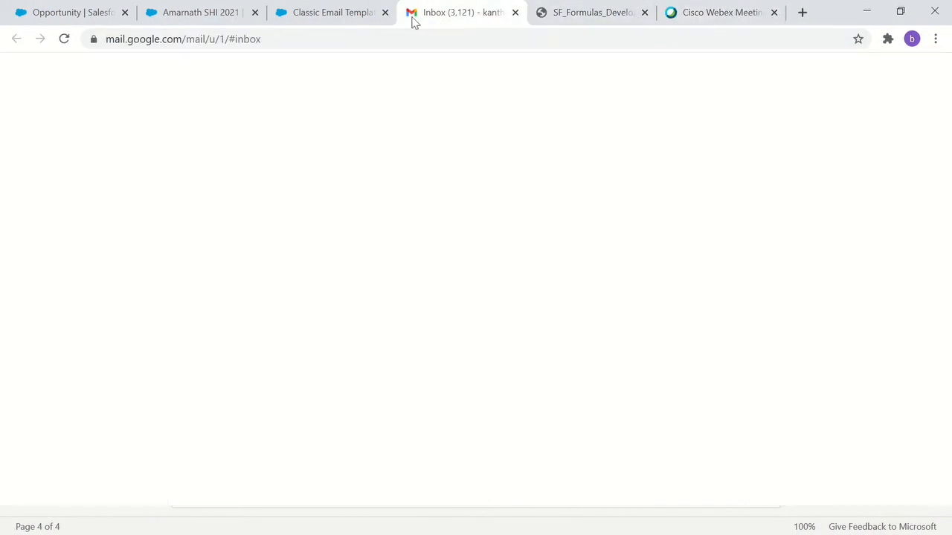
left_click(340, 21)
left_click(191, 20)
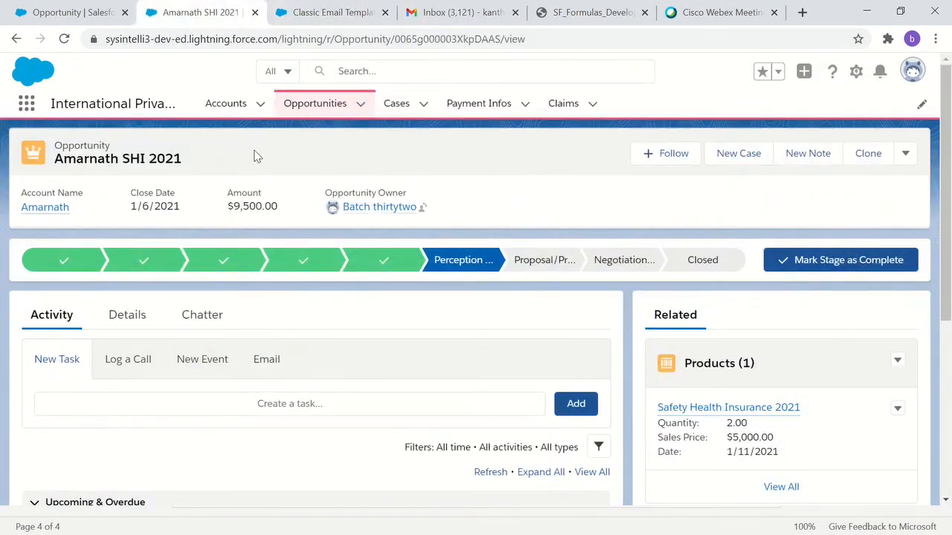
left_click(722, 21)
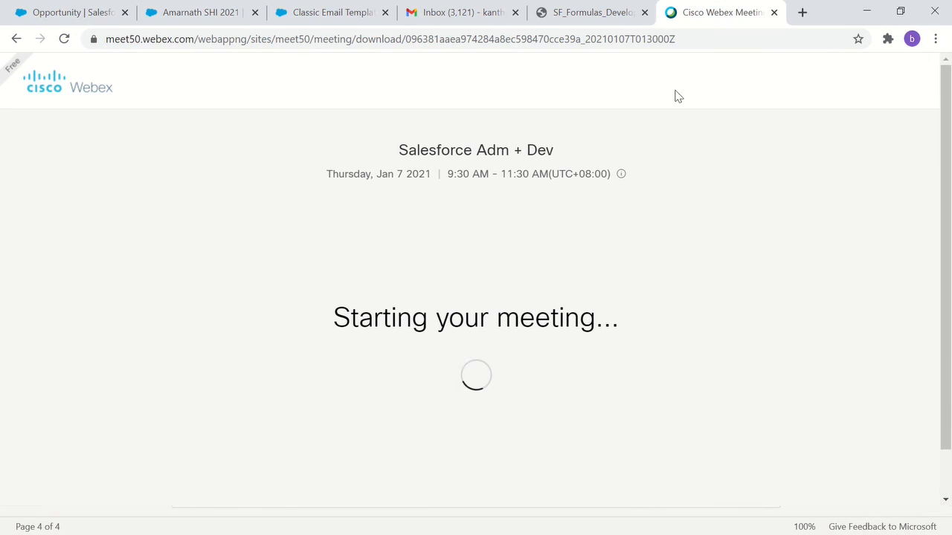
left_click(223, 10)
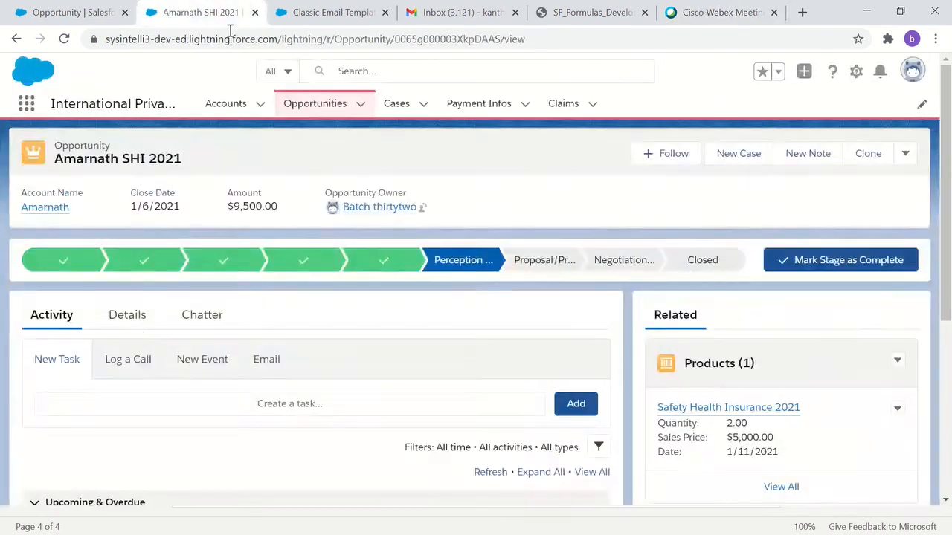
scroll(350, 319, "down", 2)
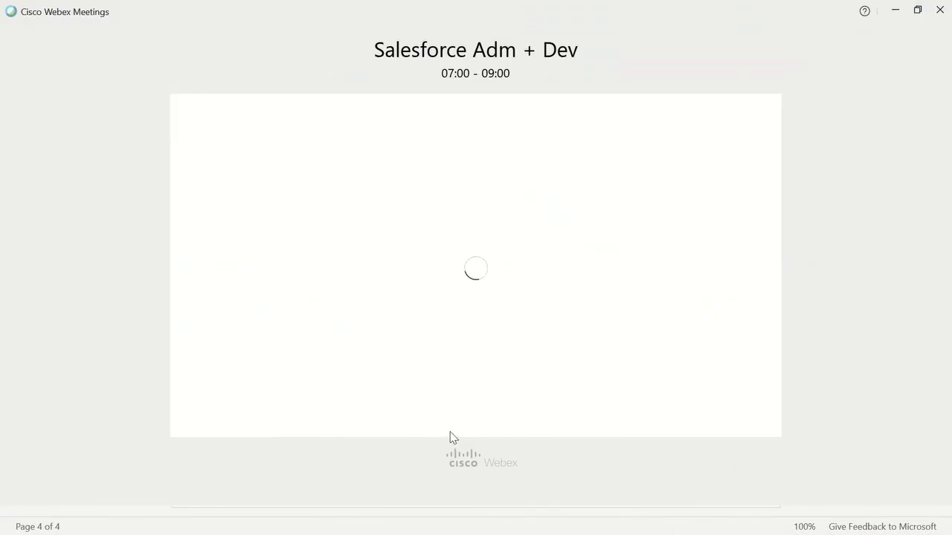
- Enter the Salesforce Adm + Dev meeting in Cisco Webex Meetings and share Screen 1 with the participants
left_click(558, 466)
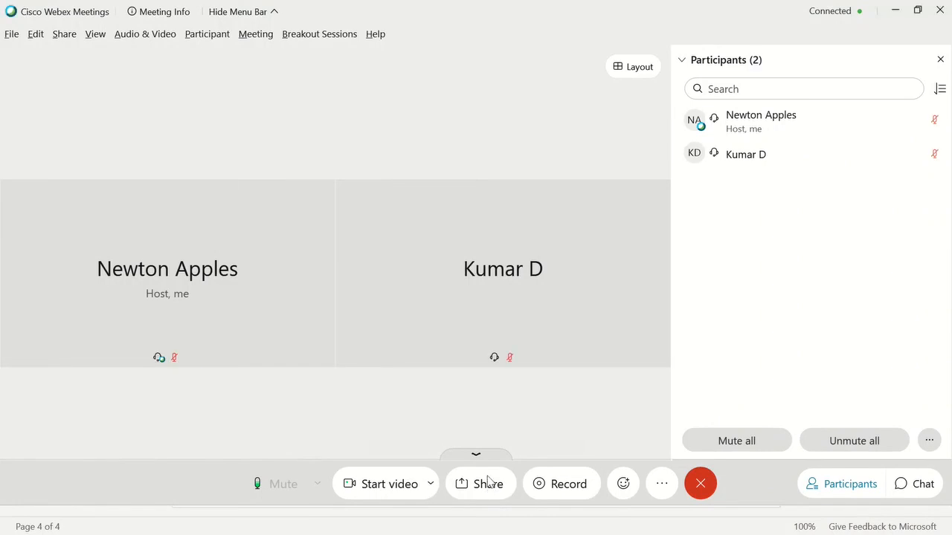
left_click(488, 483)
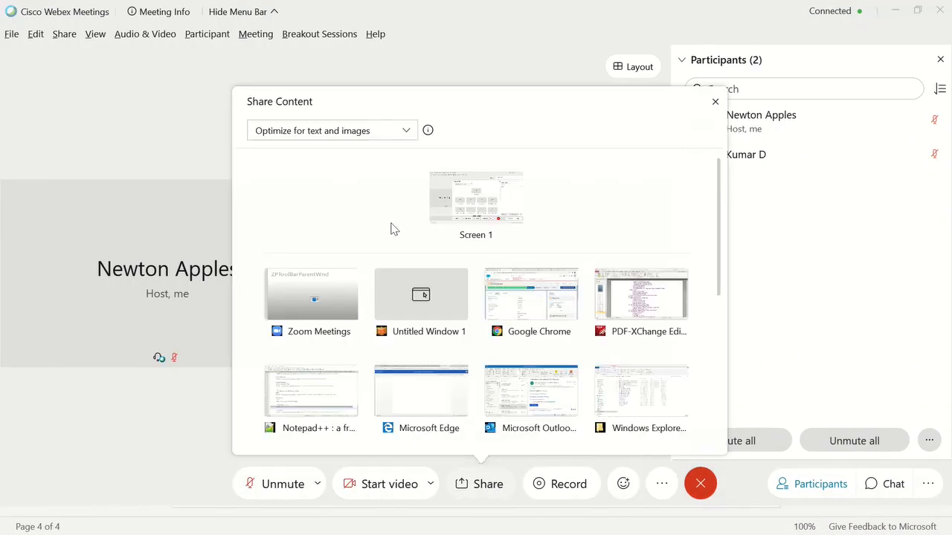
mouse_move(458, 221)
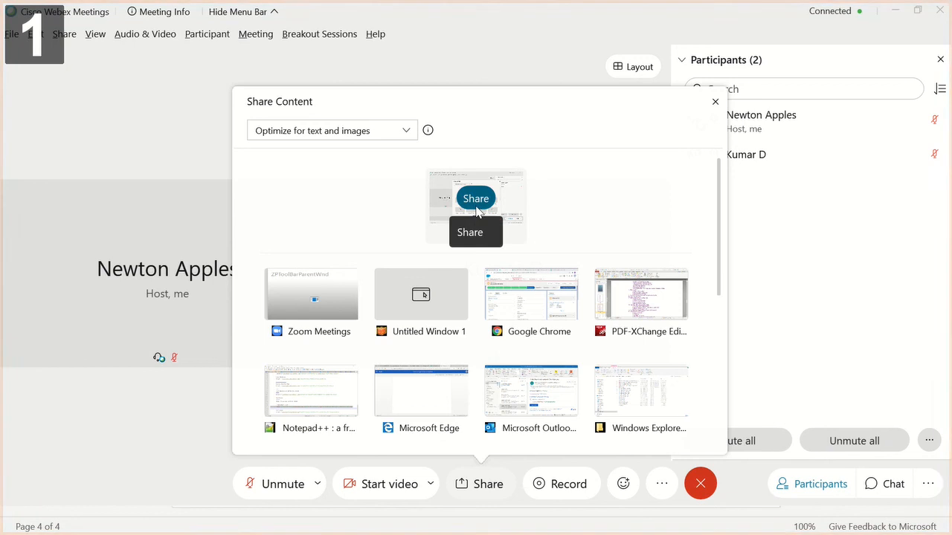
left_click(477, 199)
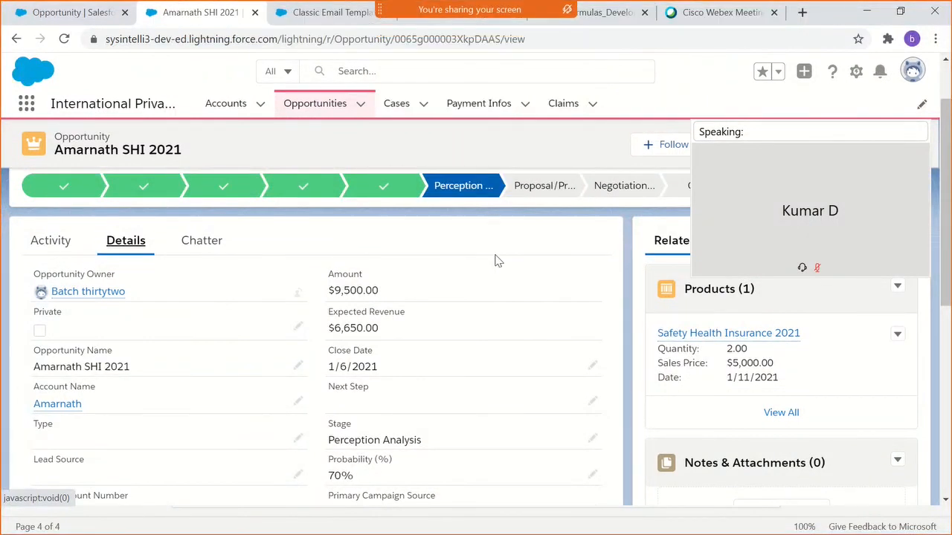
- Try to save the opportunity with a Close Date of 1/5/2021 and dismiss the error notice
double_click(419, 375)
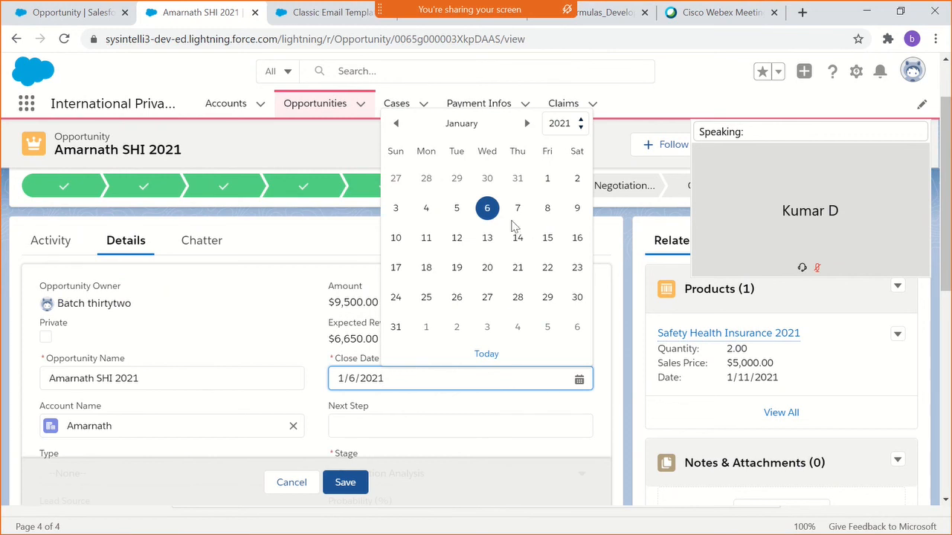
left_click(449, 211)
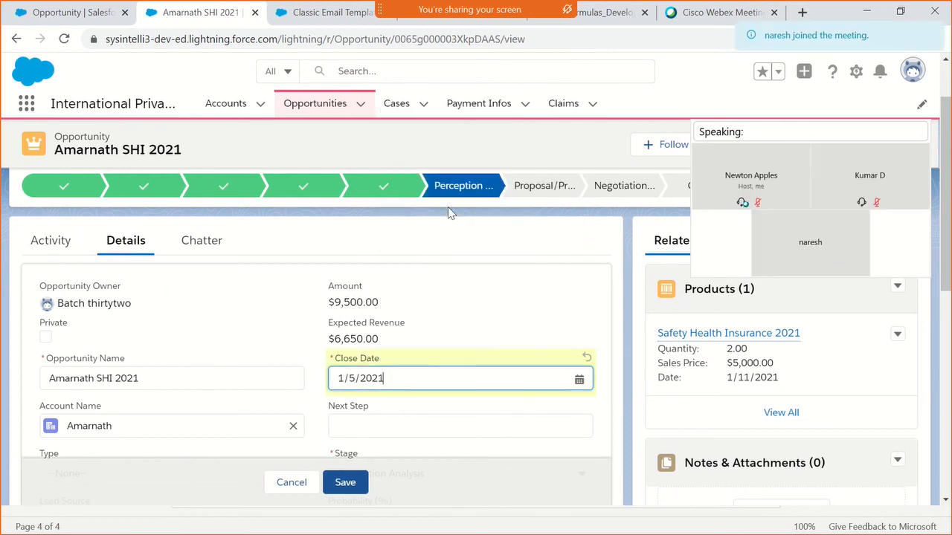
left_click(345, 488)
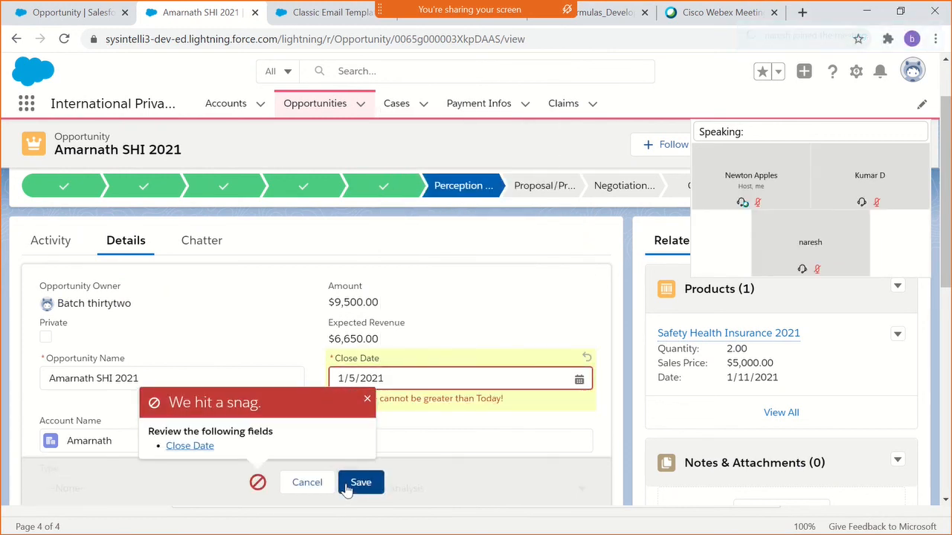
left_click(367, 400)
- Reopen the CloseDateCheck validation rule for editing and collapse the meeting's floating video panel
left_click(64, 12)
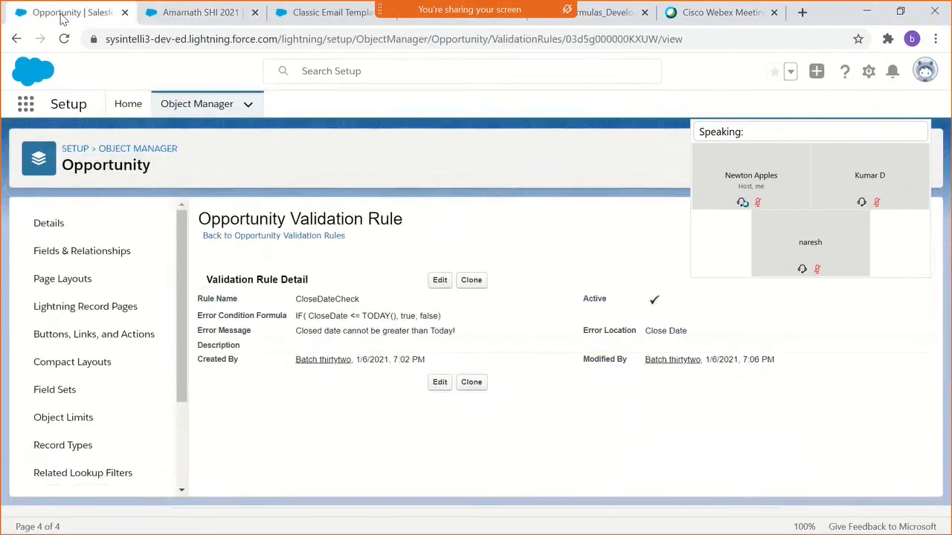
left_click(438, 282)
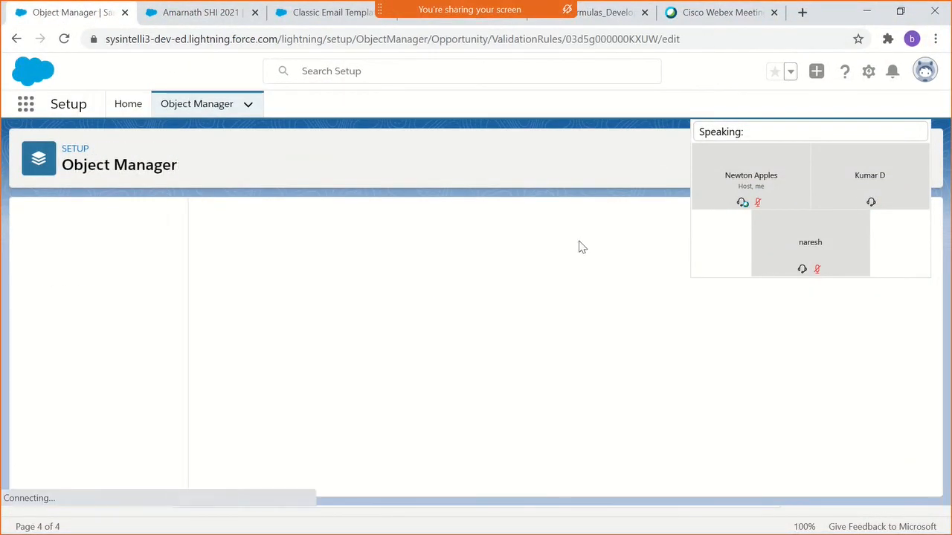
left_click(704, 107)
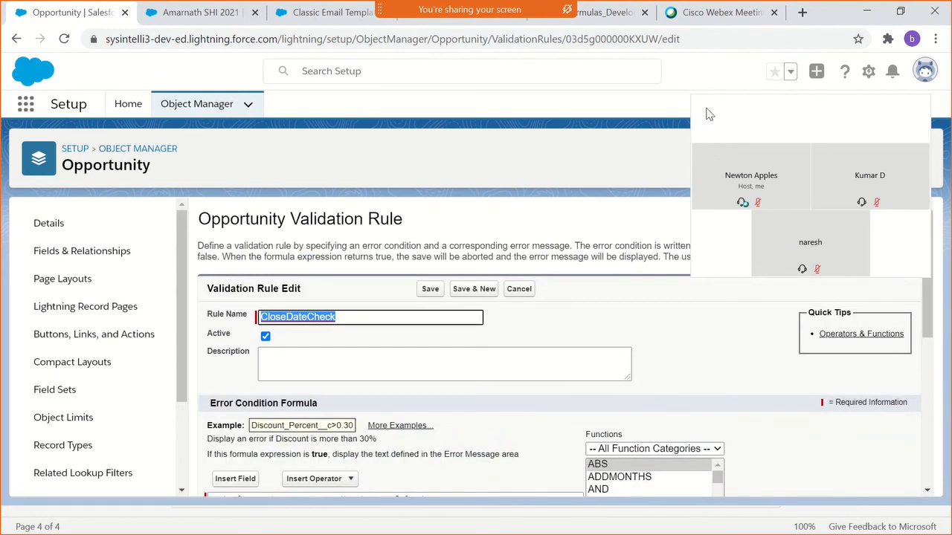
- Compare the rule's error condition formula and error message wording with the error shown under the opportunity's Close Date
scroll(541, 313, "down", 2)
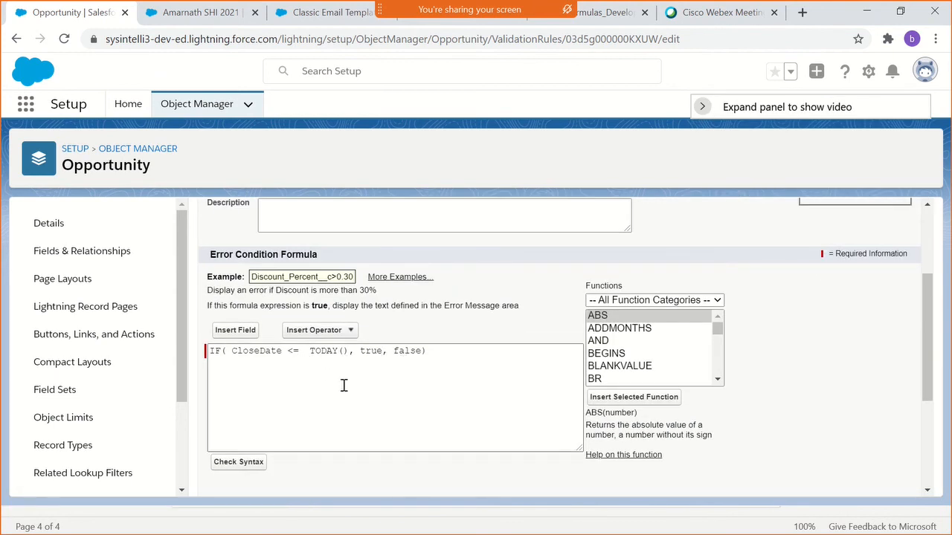
left_click(293, 354)
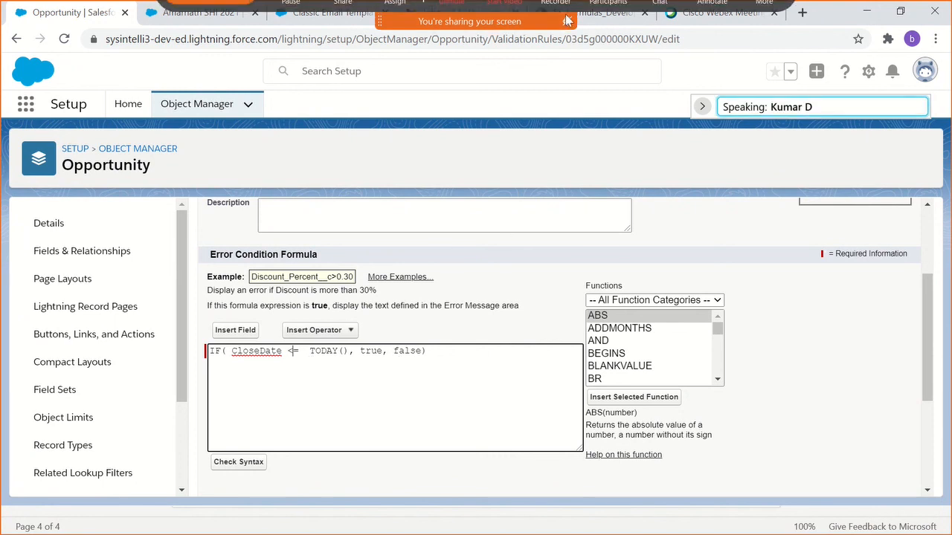
mouse_move(567, 7)
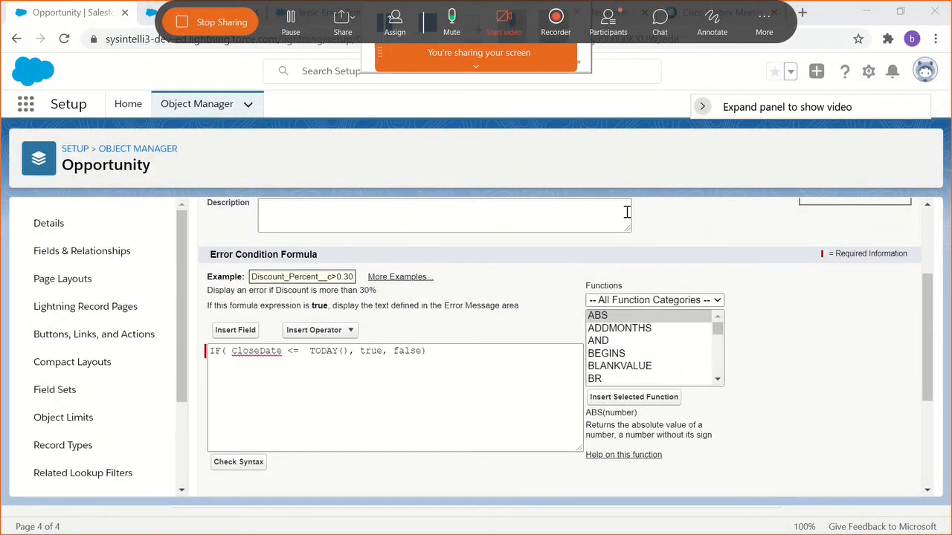
scroll(561, 273, "down", 1)
scroll(550, 287, "down", 3)
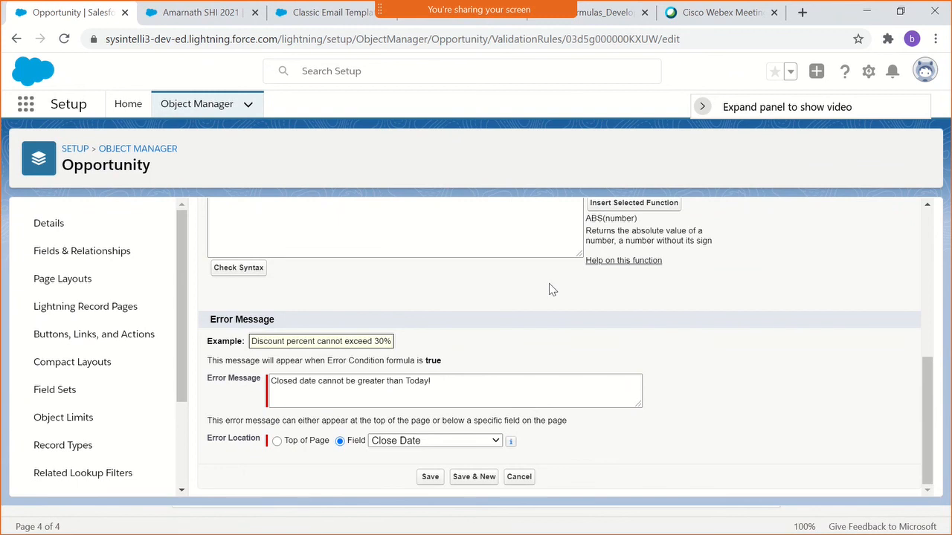
scroll(547, 291, "up", 2)
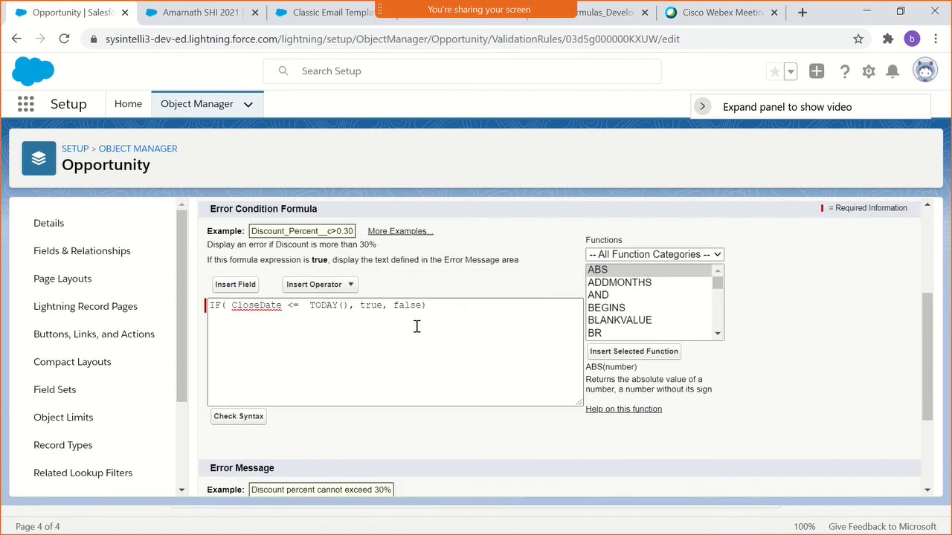
left_click(197, 12)
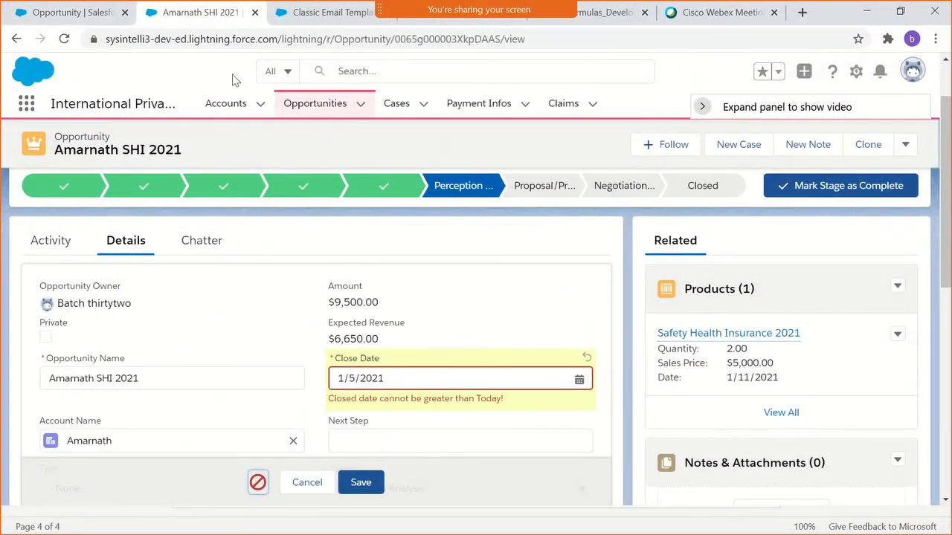
left_click(78, 12)
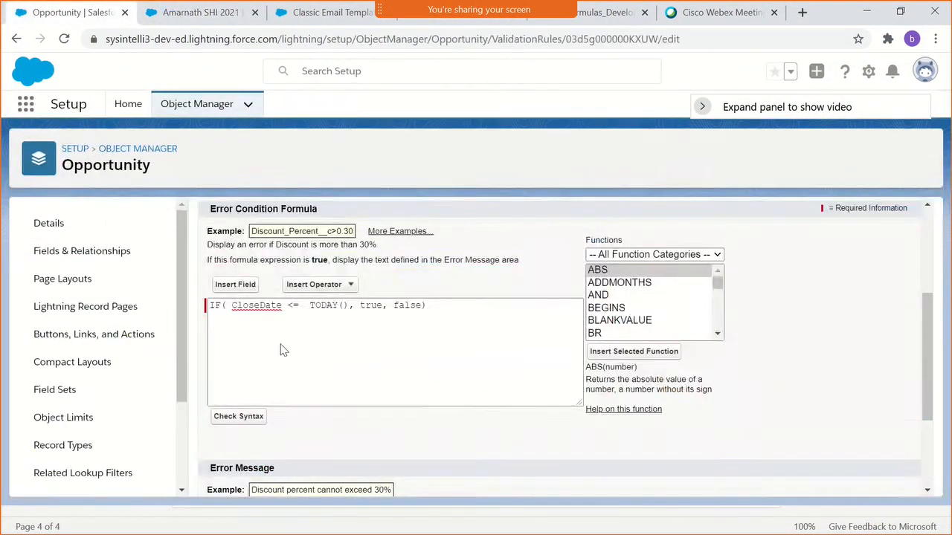
scroll(280, 350, "down", 2)
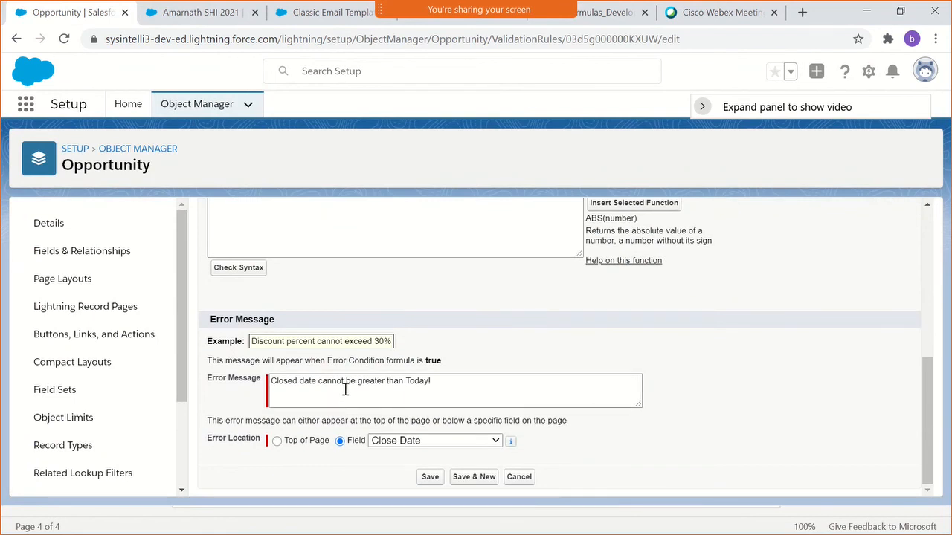
- Reword the CloseDateCheck rule's error message to "Closed date cannot be lesser than Today!" and save the rule
double_click(368, 383)
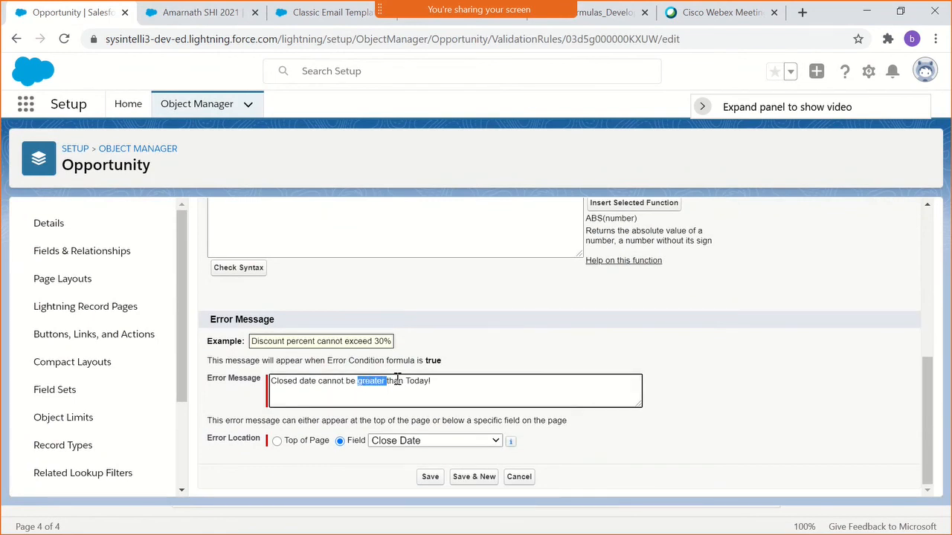
type("lesser")
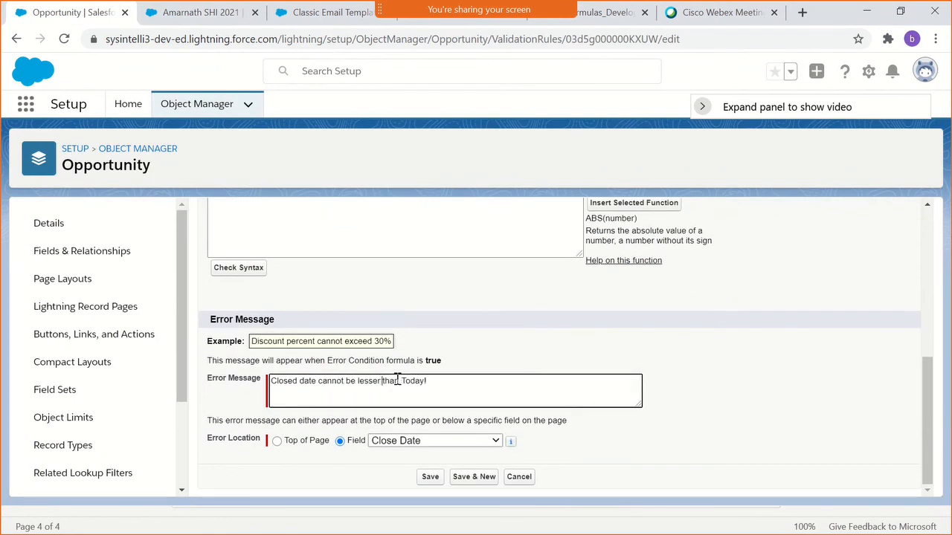
left_click(428, 481)
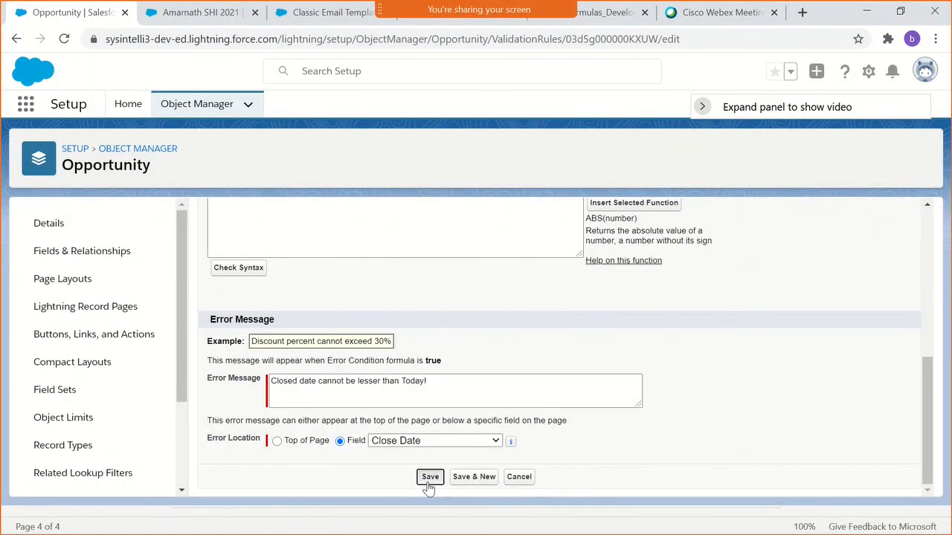
- Try to save the opportunity with a Close Date of 1/6/2021 and dismiss the error notice
left_click(179, 11)
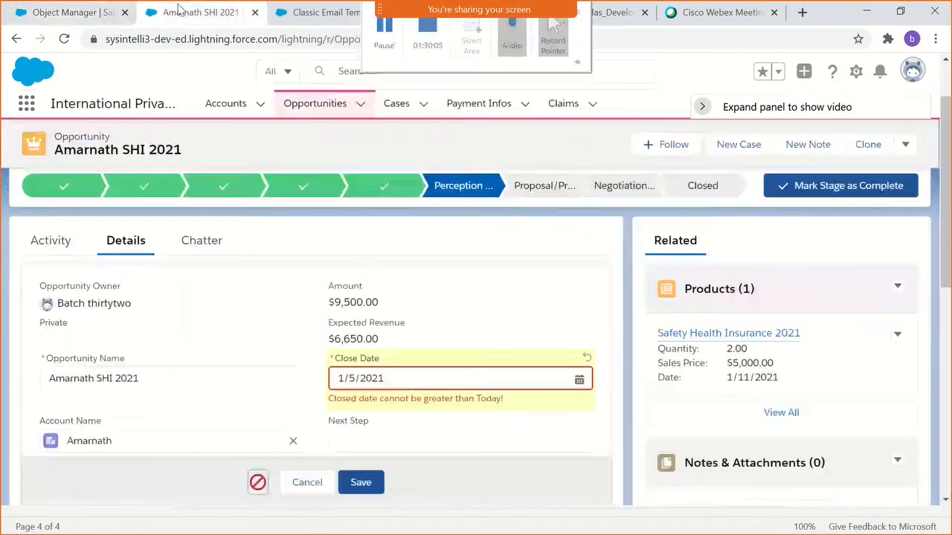
left_click(516, 386)
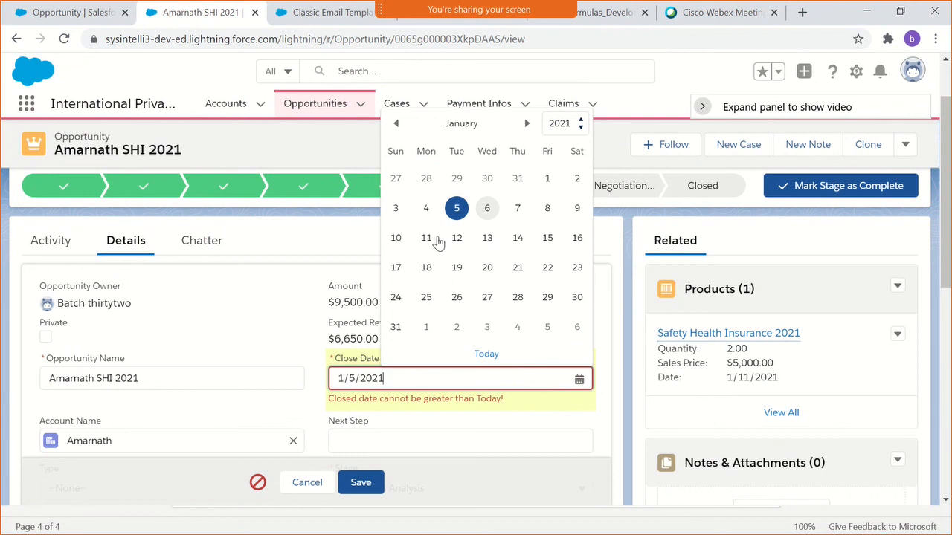
left_click(485, 214)
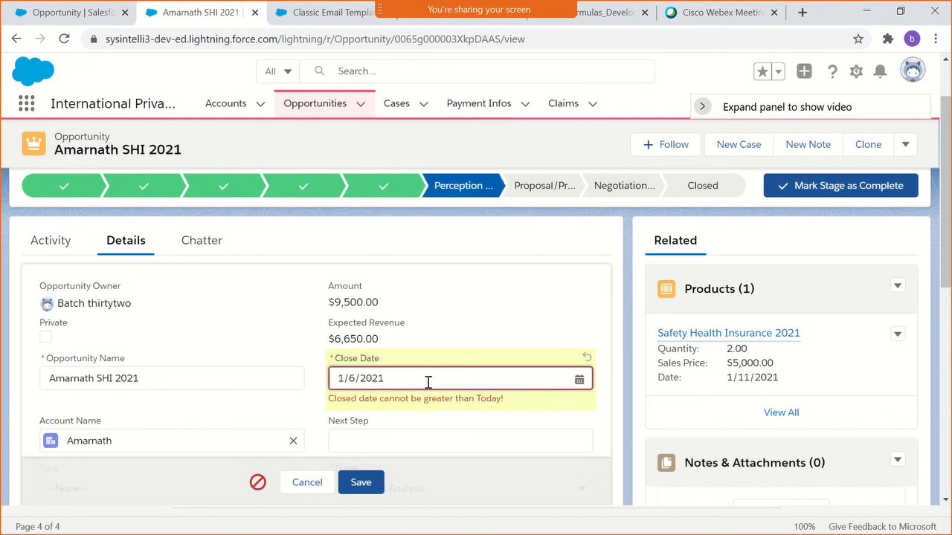
left_click(360, 485)
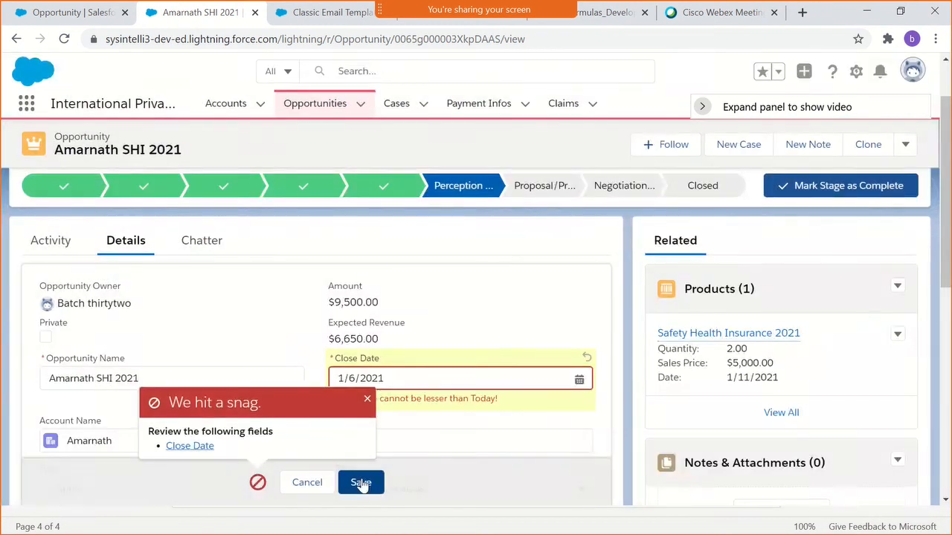
left_click(367, 400)
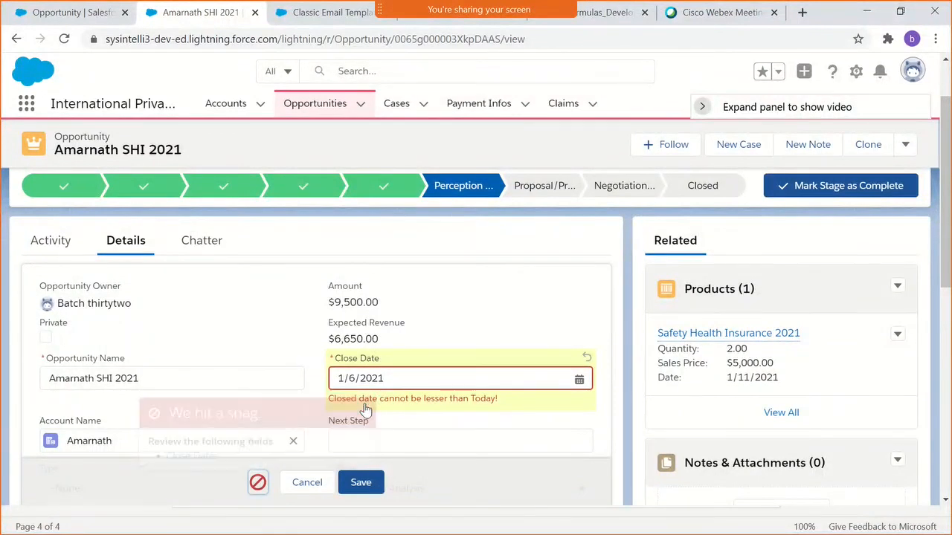
- Set the opportunity's Close Date to 1/7/2021 and save the record
left_click(404, 377)
left_click(519, 211)
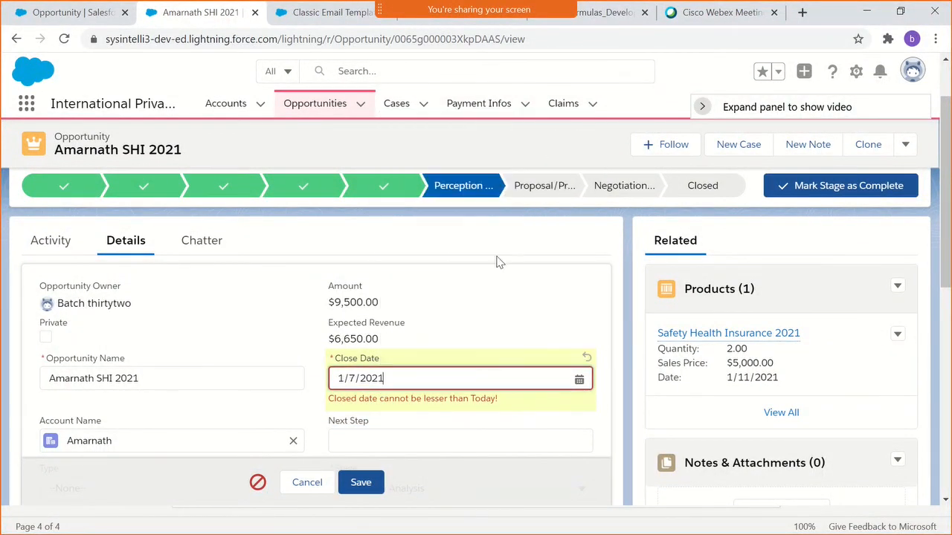
left_click(369, 479)
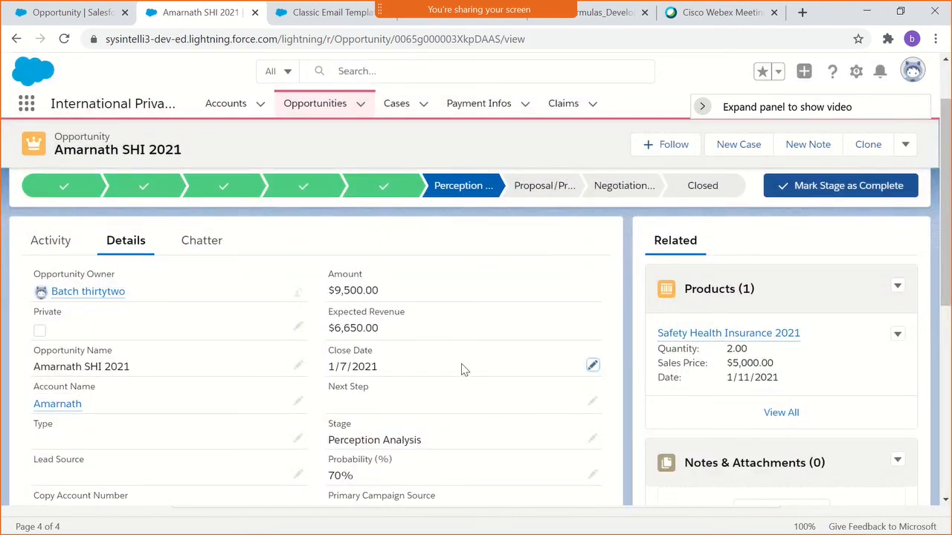
- Reopen the CloseDateCheck rule, change its error condition formula to IF( CloseDate < TODAY(), true, false), and save it
left_click(78, 12)
left_click(438, 280)
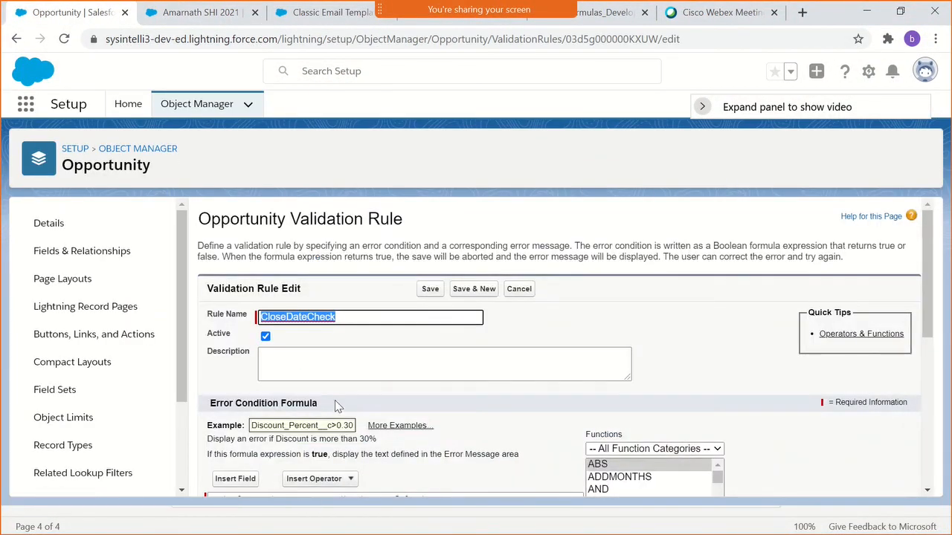
scroll(344, 404, "down", 2)
left_click(303, 354)
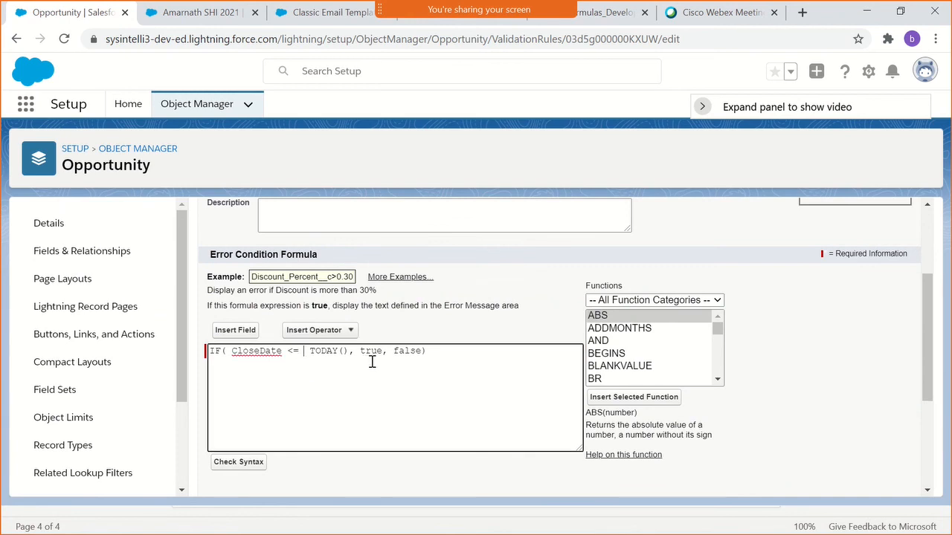
key("BackSpace")
key("BackSpace")
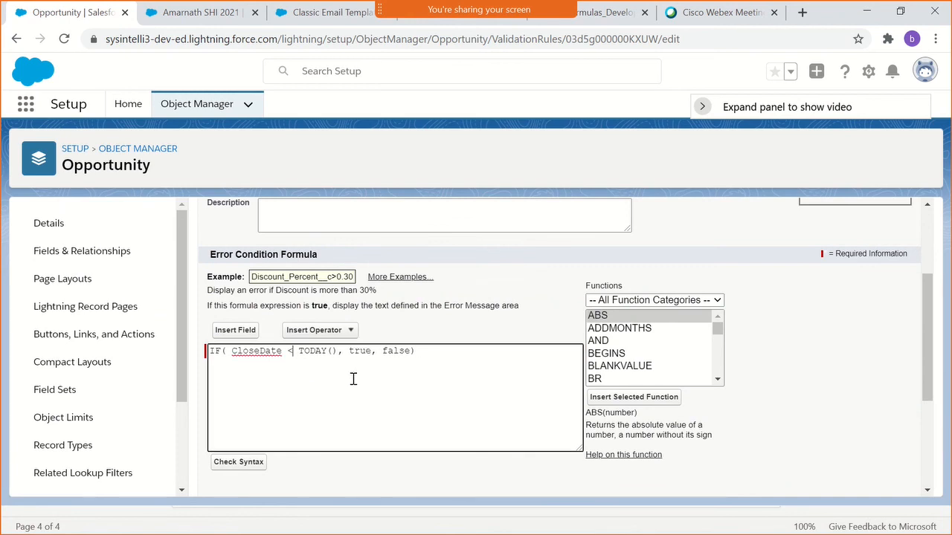
scroll(353, 379, "down", 3)
left_click(433, 478)
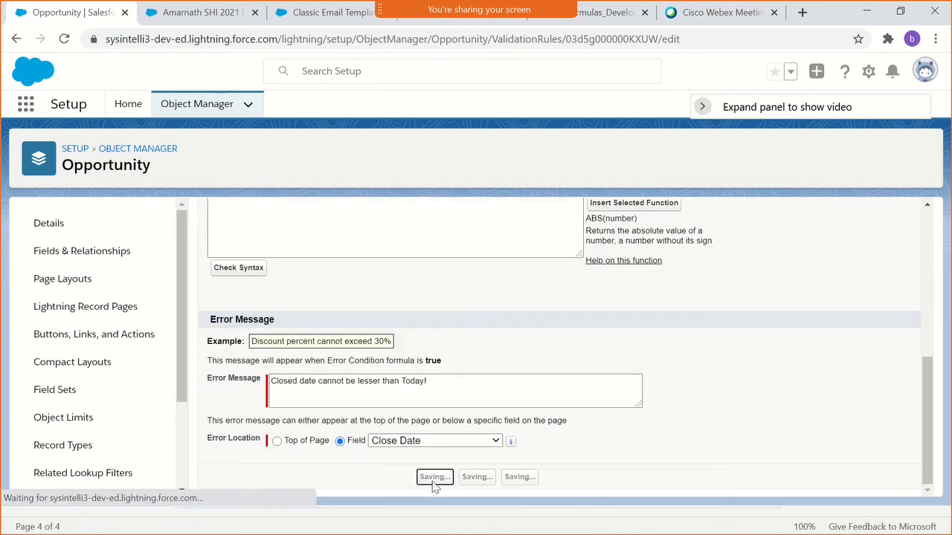
- Return to the opportunity record and bring up its Close Date in the details
left_click(197, 13)
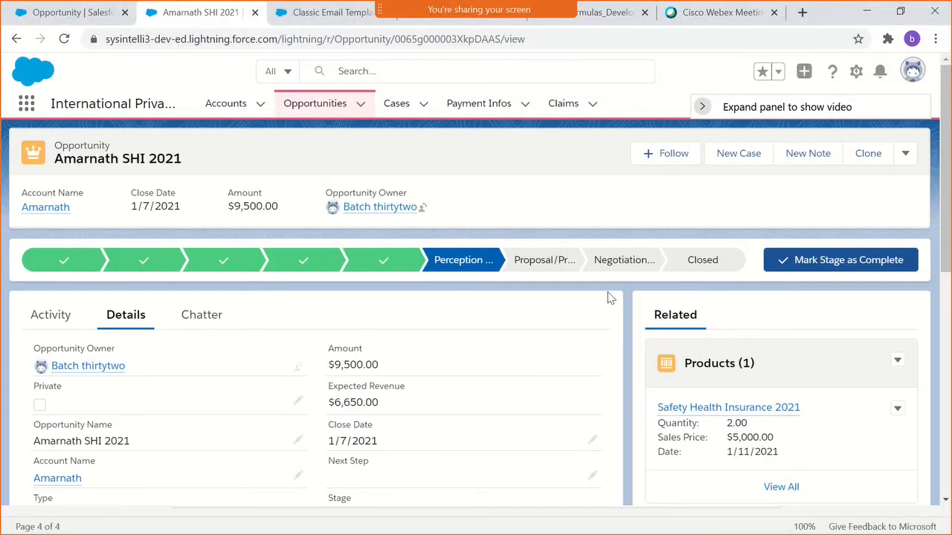
scroll(608, 298, "down", 1)
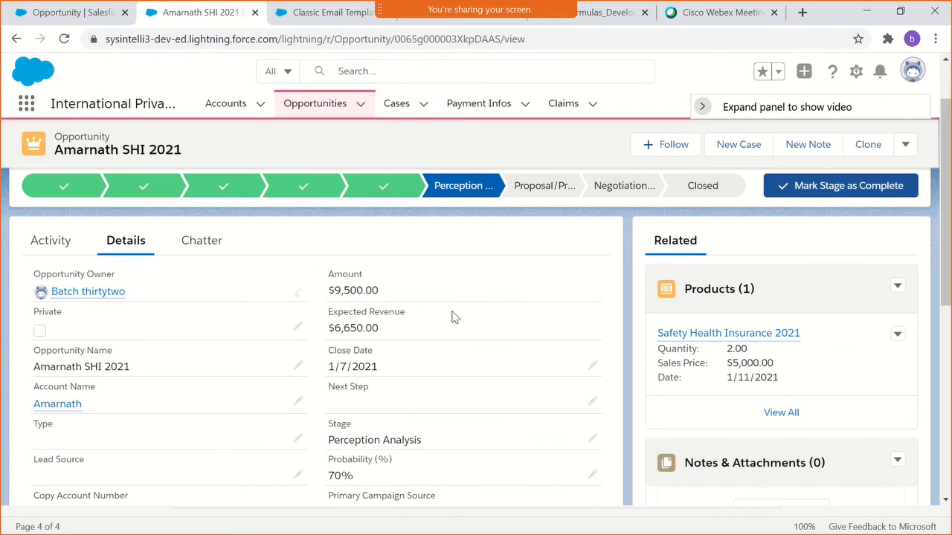
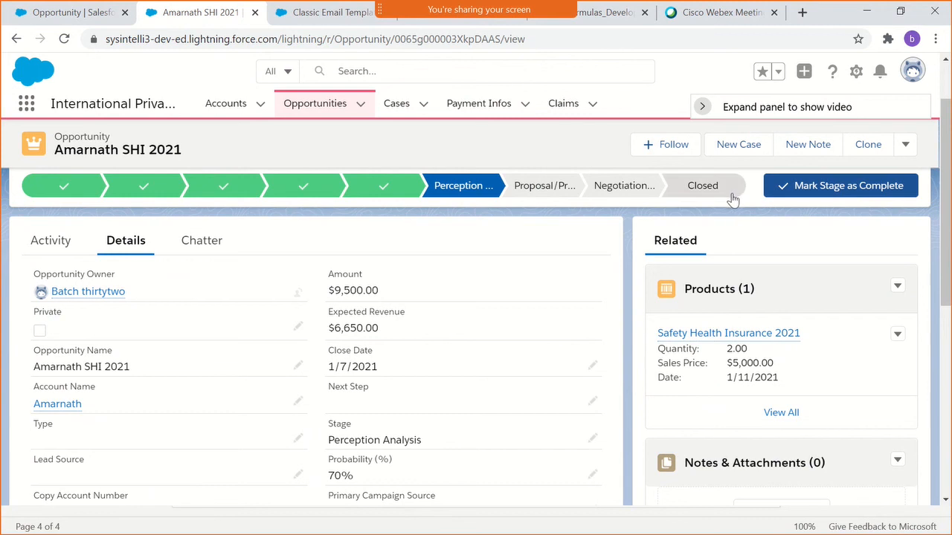
- Try to save the opportunity with a Close Date of 12/31/2020
scroll(215, 313, "up", 1)
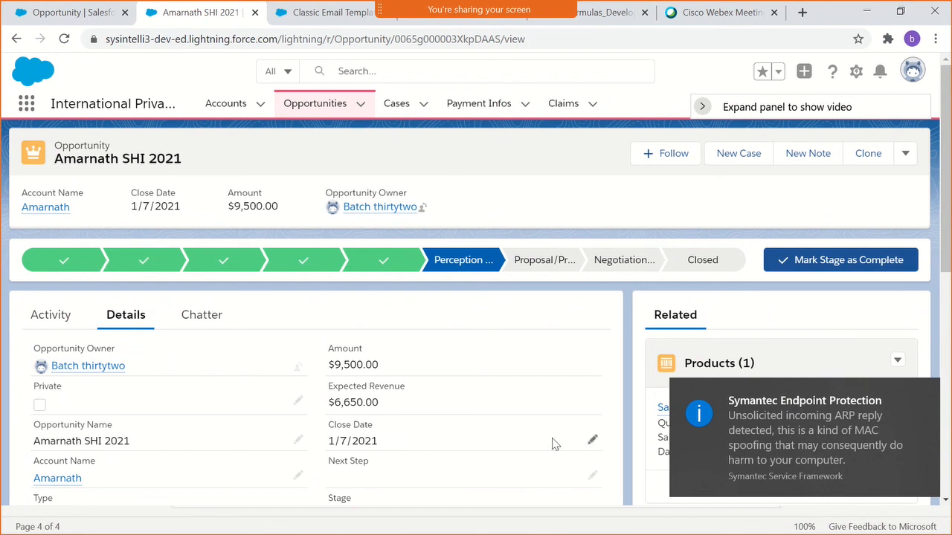
left_click(591, 439)
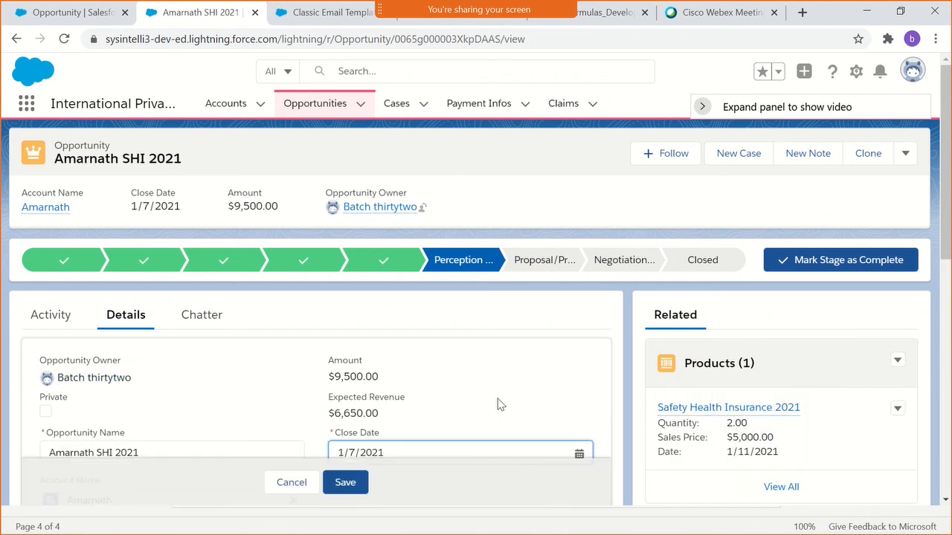
scroll(498, 402, "down", 2)
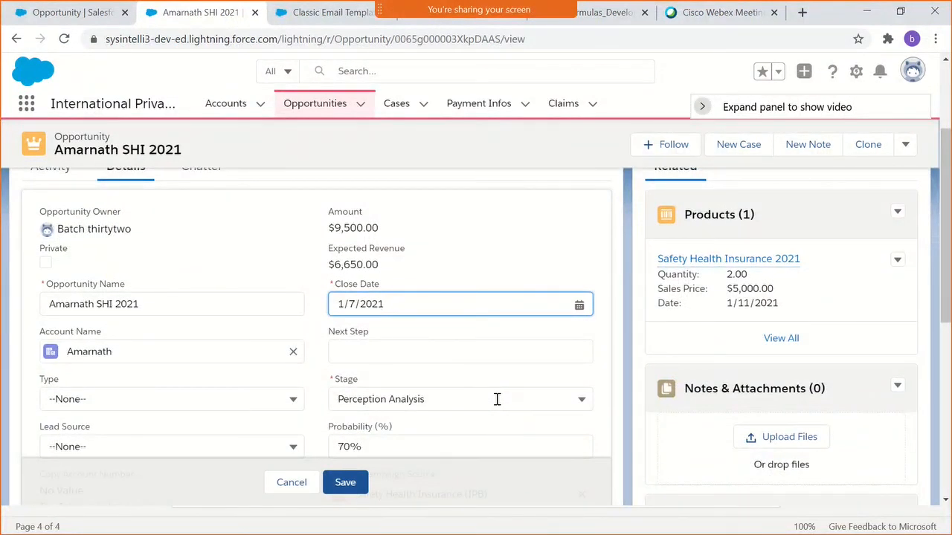
left_click(378, 304)
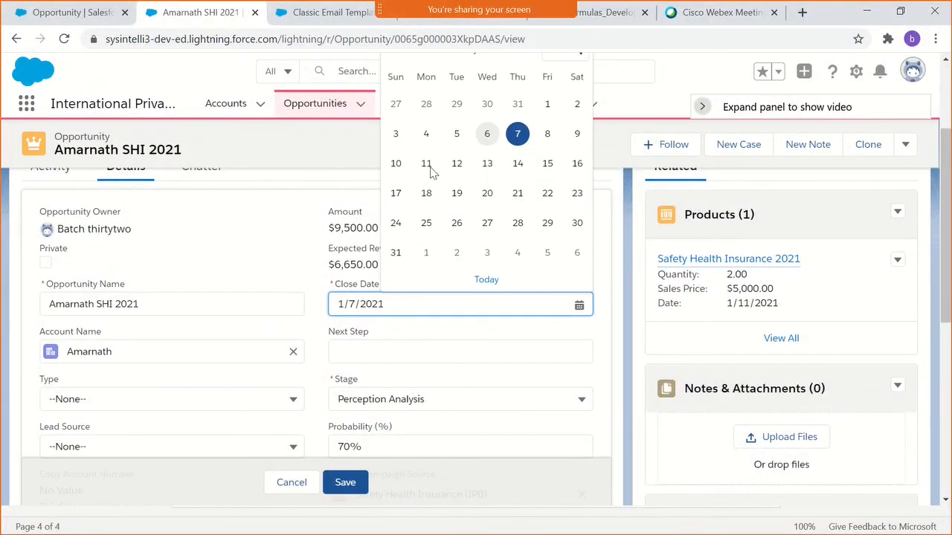
left_click(514, 105)
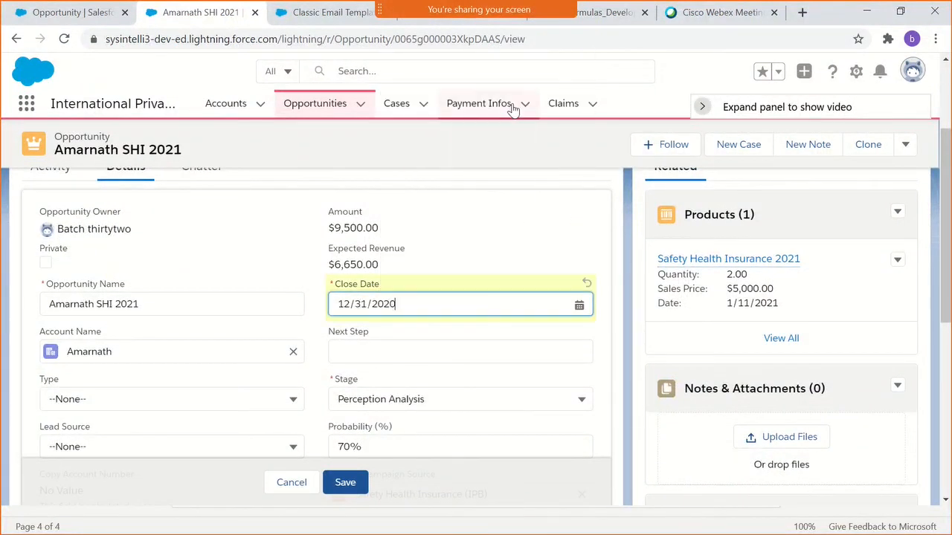
left_click(345, 483)
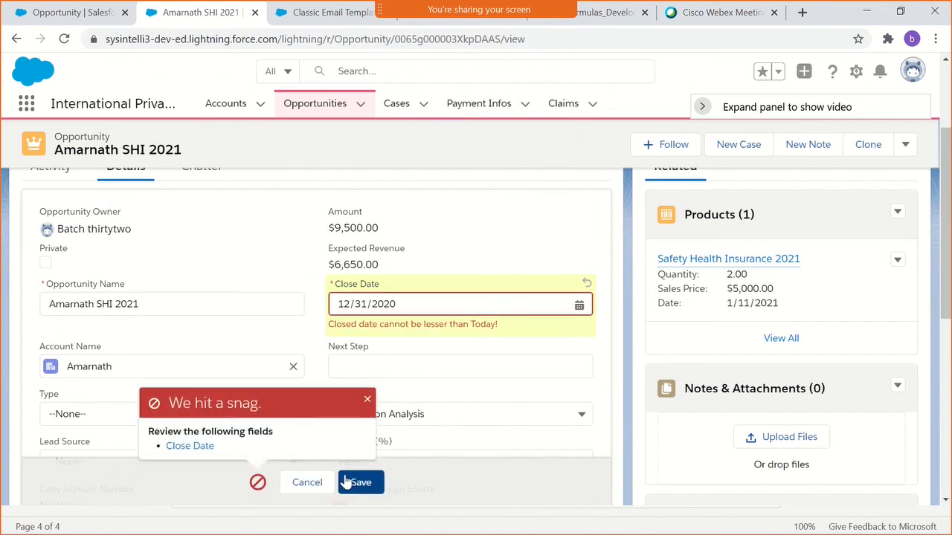
- Set the opportunity's Close Date to 1/29/2021 and save the record
left_click(427, 305)
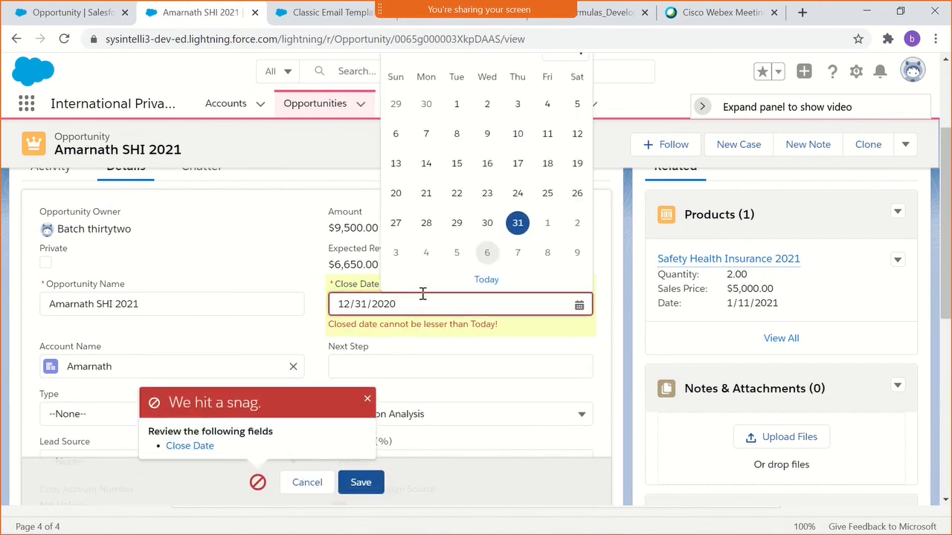
left_click(548, 255)
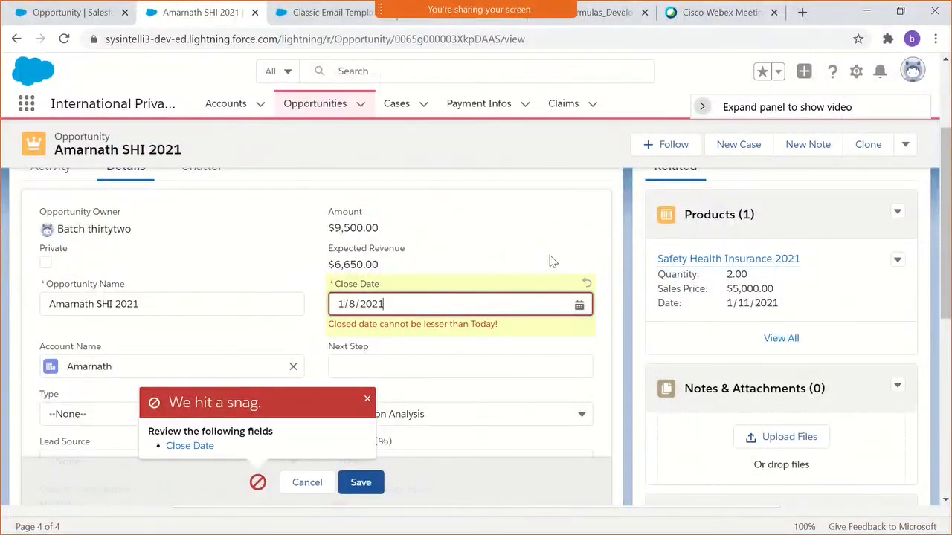
scroll(208, 293, "up", 3)
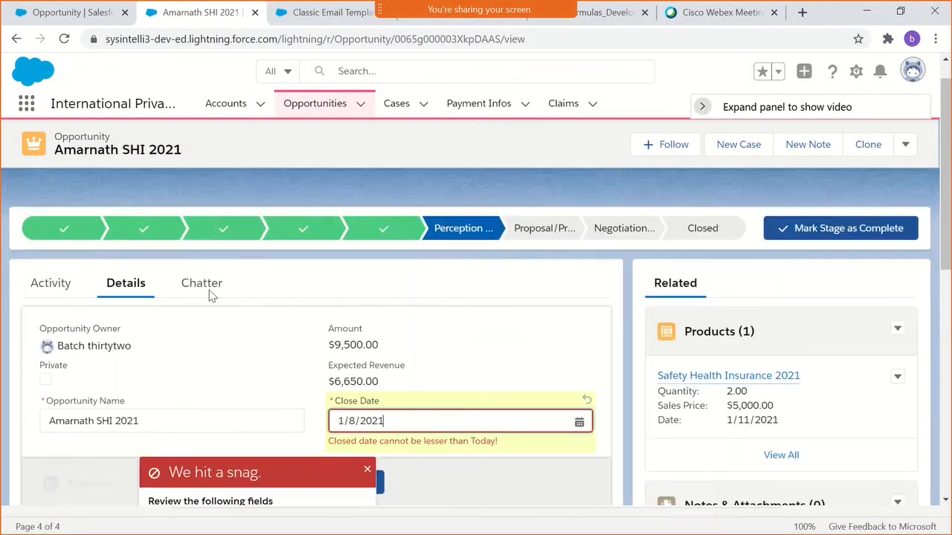
scroll(352, 300, "down", 2)
scroll(353, 300, "down", 1)
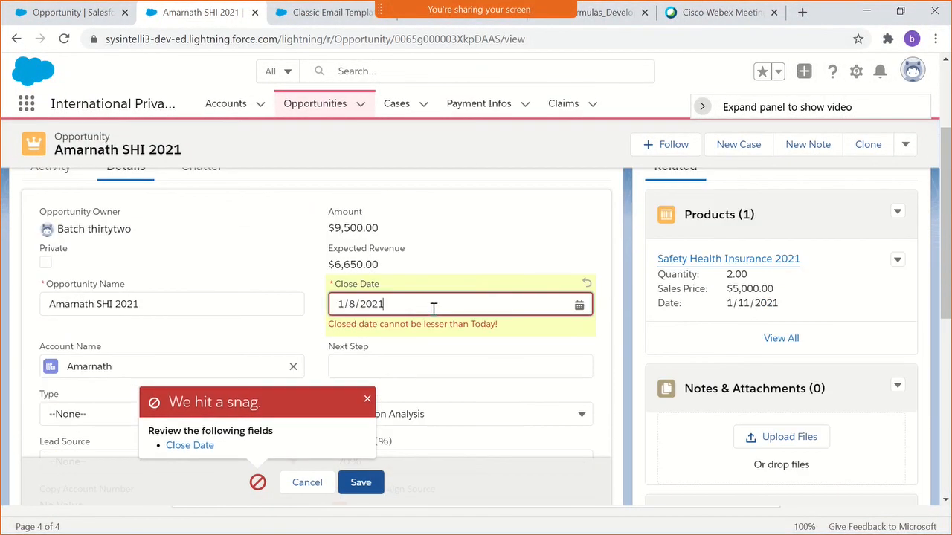
left_click(433, 307)
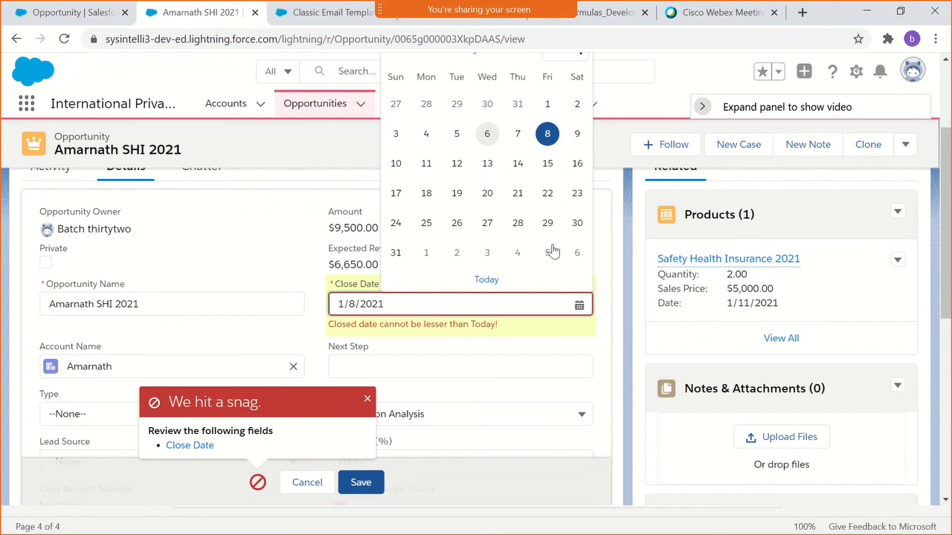
scroll(499, 242, "down", 1)
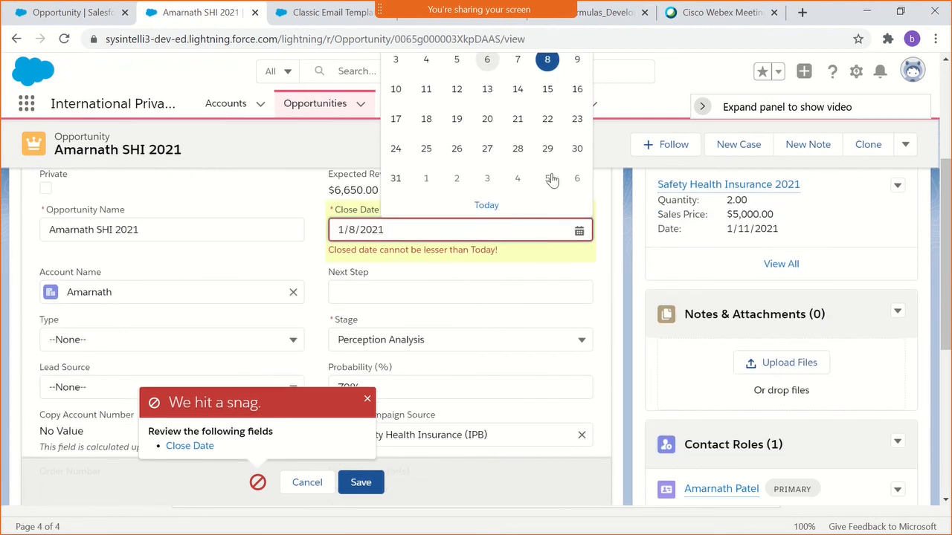
scroll(549, 173, "up", 2)
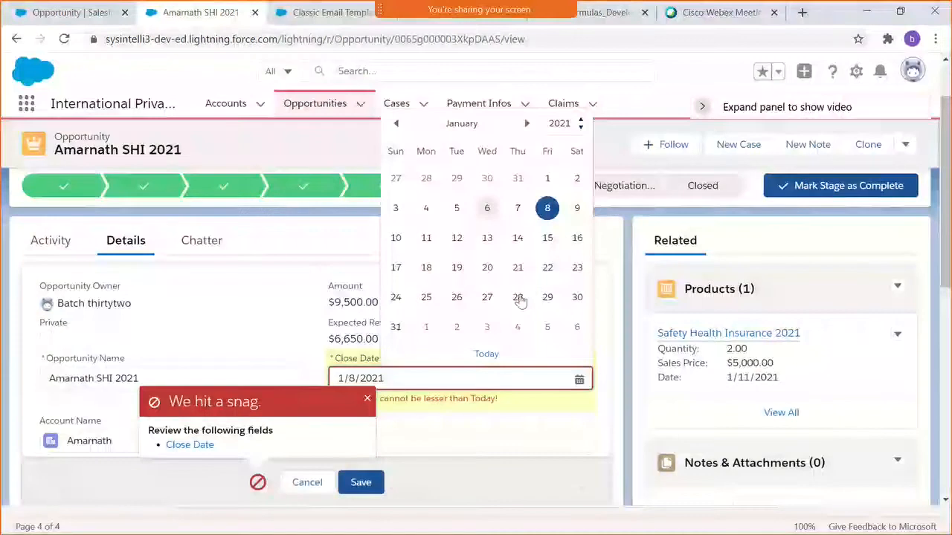
left_click(548, 297)
scroll(466, 328, "down", 1)
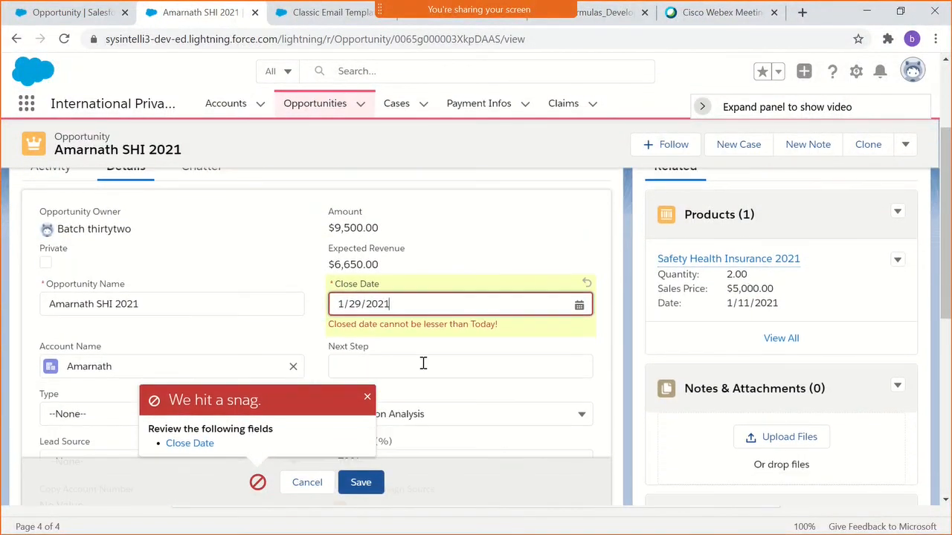
left_click(360, 482)
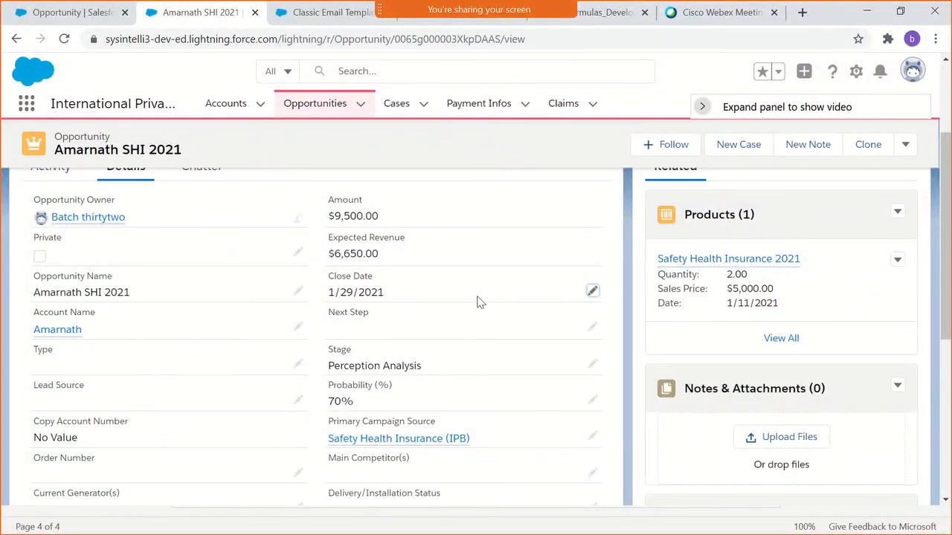
double_click(434, 300)
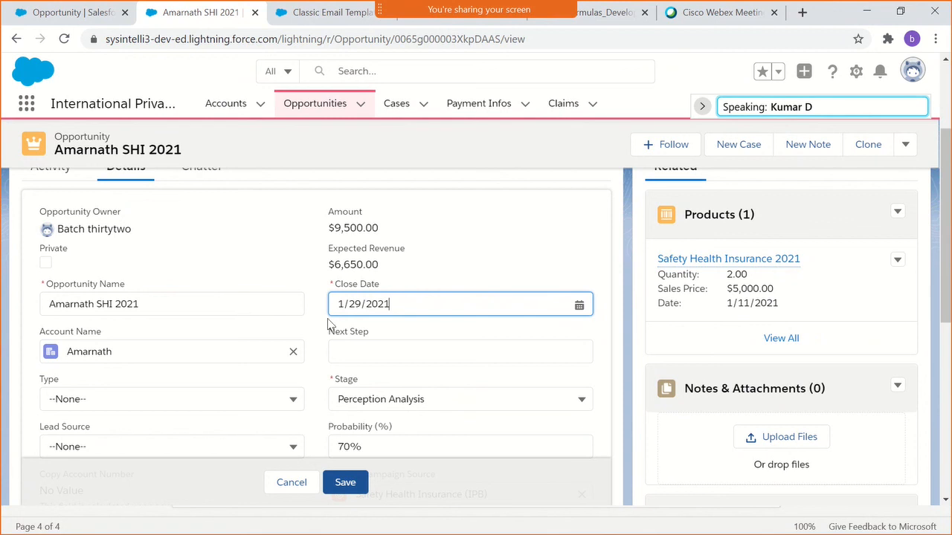
left_click(525, 175)
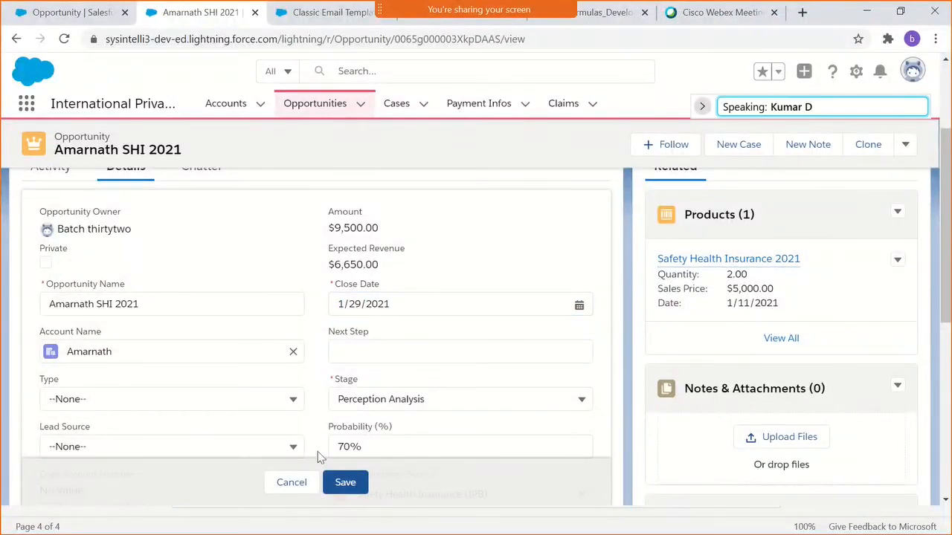
left_click(295, 485)
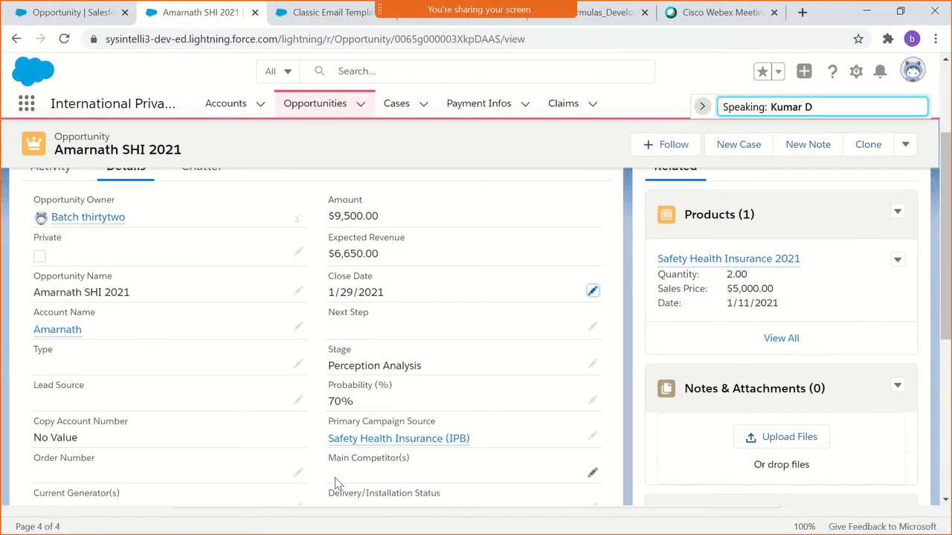
scroll(335, 483, "down", 3)
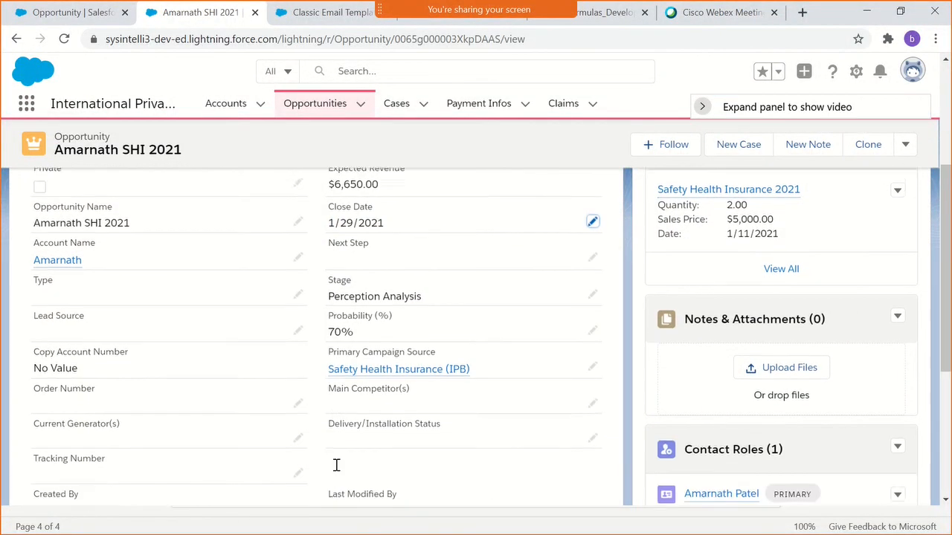
scroll(327, 458, "up", 3)
- Review the CloseDateCheck rule's error condition formula, error message and error location against the opportunity's Close Date
left_click(72, 12)
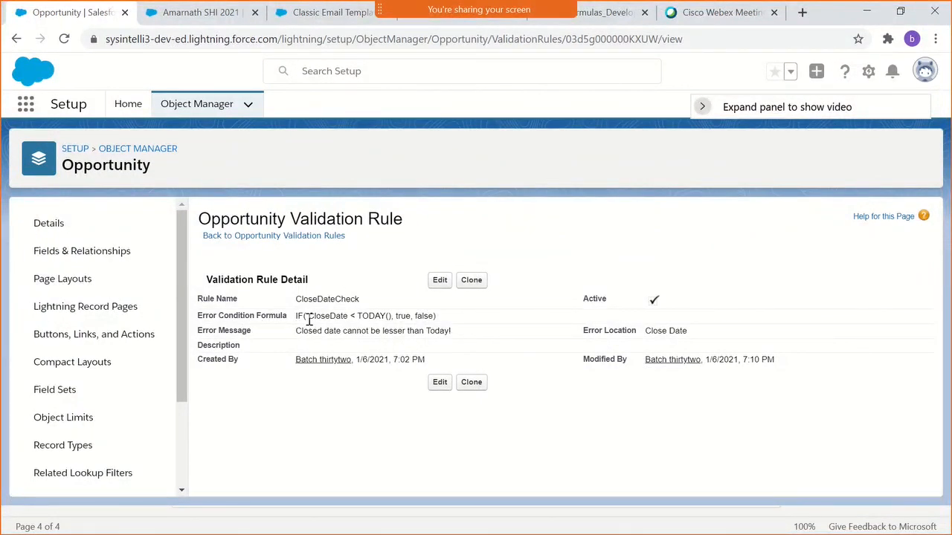
left_click_drag(297, 319, 467, 321)
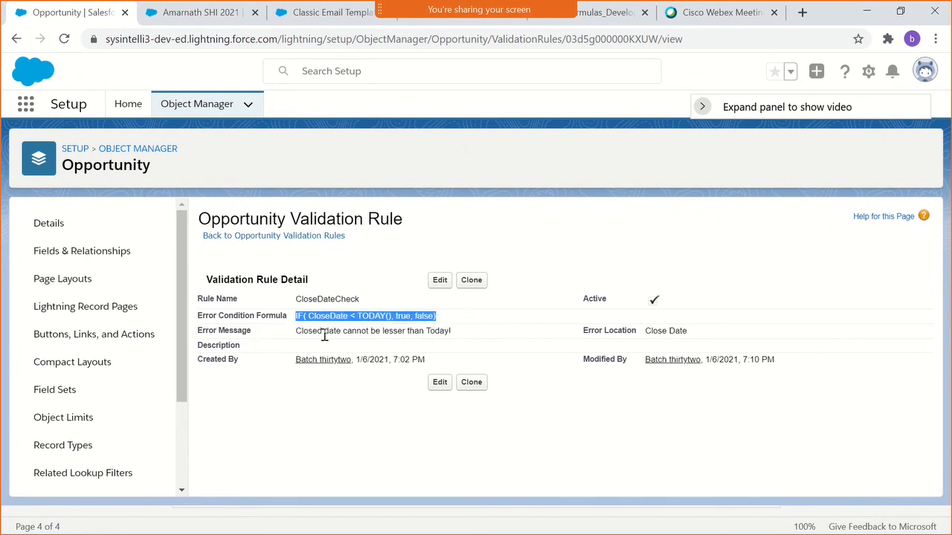
left_click_drag(295, 332, 458, 339)
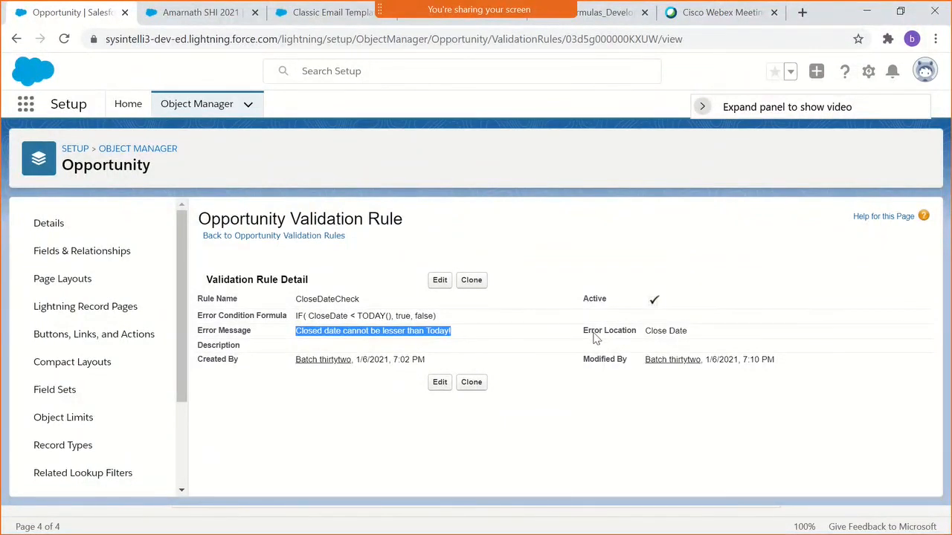
triple_click(664, 331)
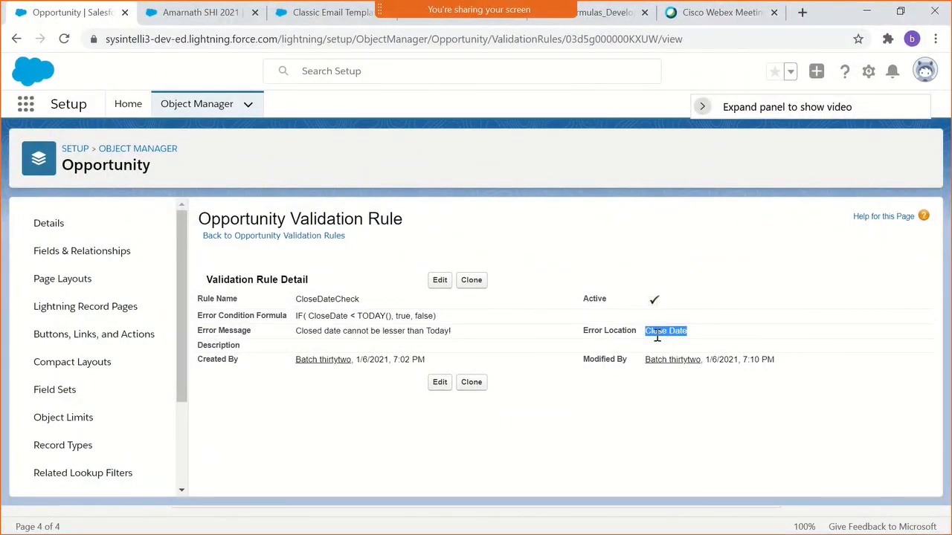
left_click(172, 12)
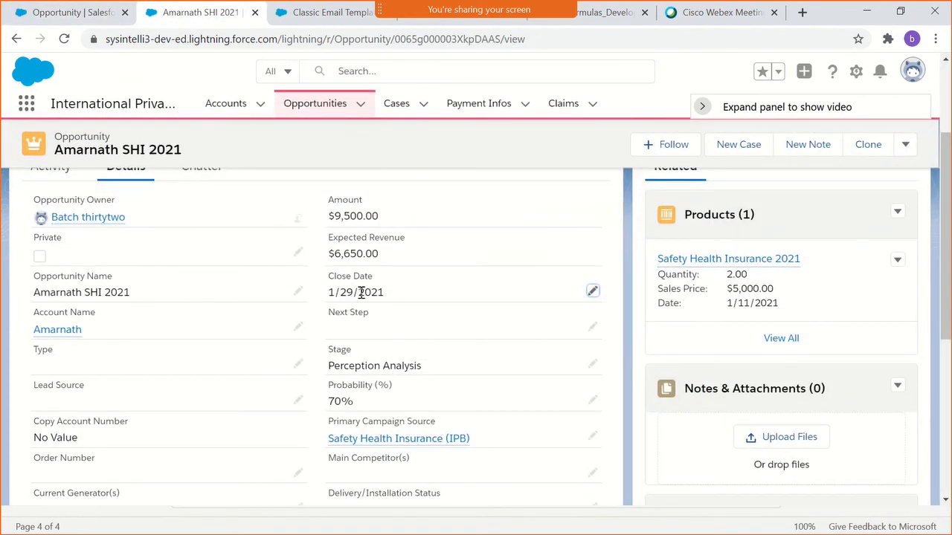
left_click(88, 13)
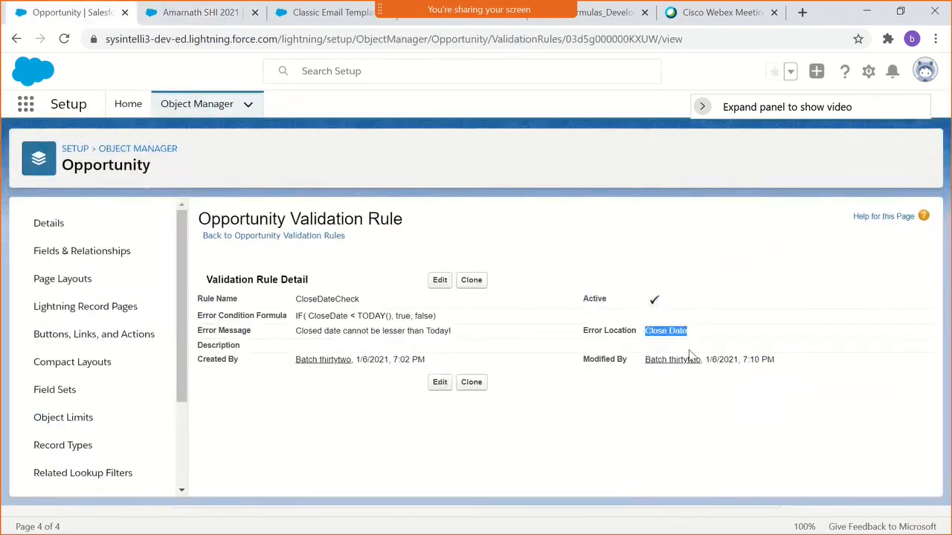
- Return to the opportunity record and try to save it with a Close Date of 12/27/2020
left_click(179, 12)
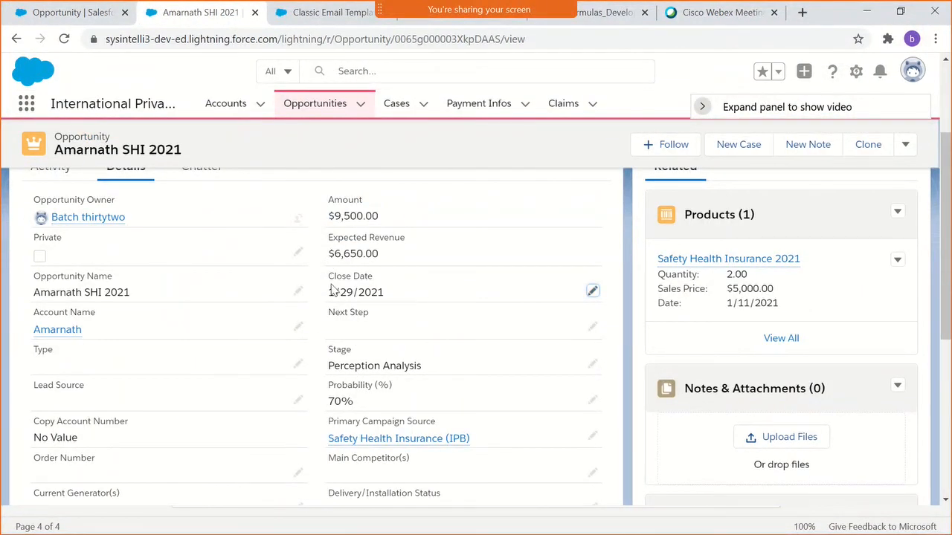
left_click_drag(329, 288, 383, 289)
double_click(385, 291)
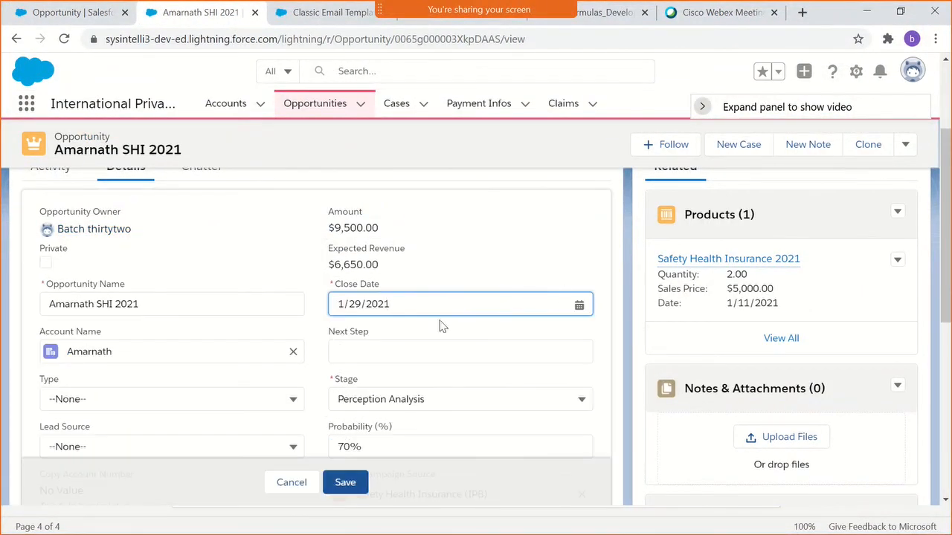
left_click(424, 301)
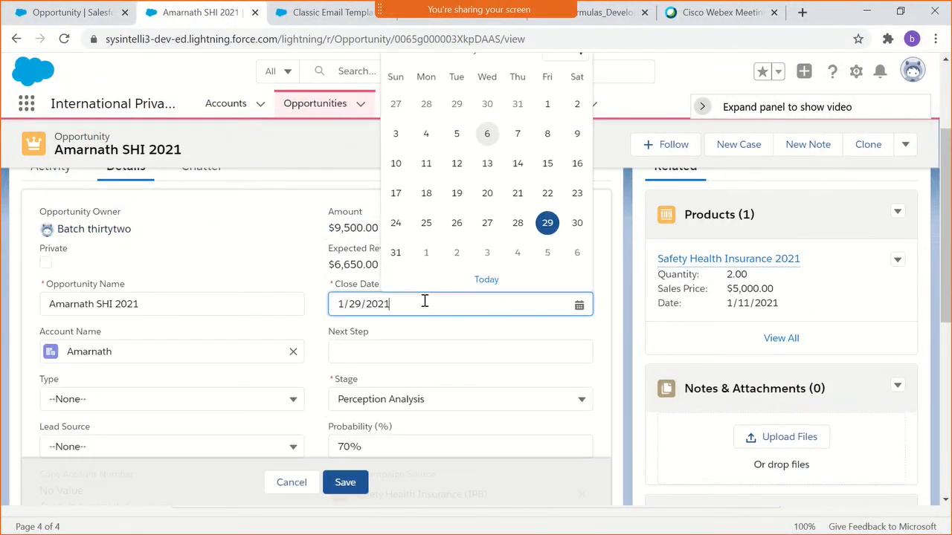
left_click(397, 105)
left_click(357, 483)
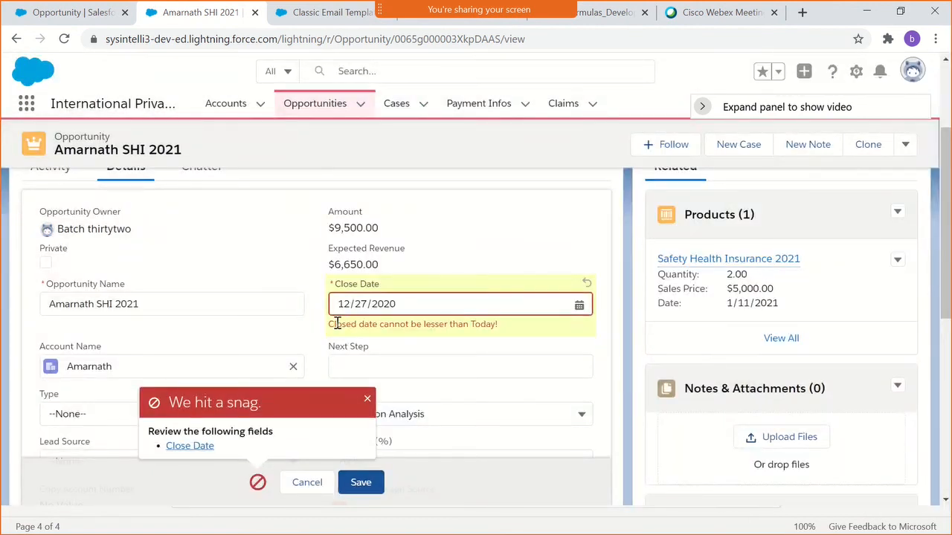
- Examine the validation error shown under Close Date and dismiss the error notice
left_click_drag(330, 323, 500, 325)
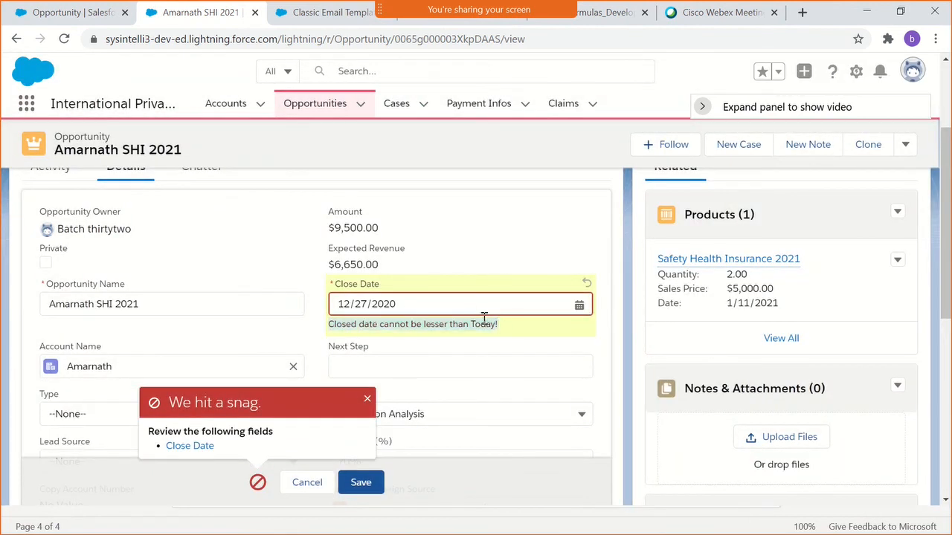
scroll(468, 328, "down", 4)
scroll(461, 327, "up", 5)
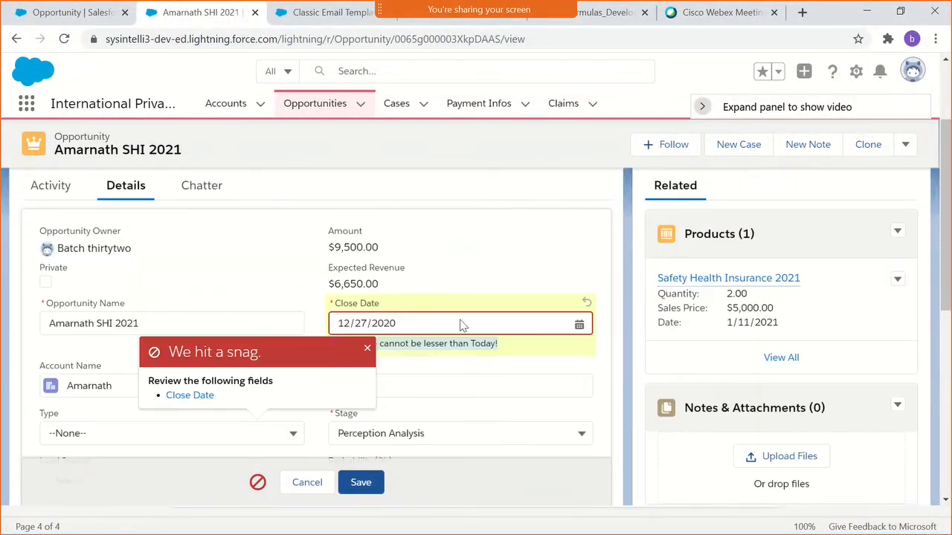
scroll(461, 325, "down", 1)
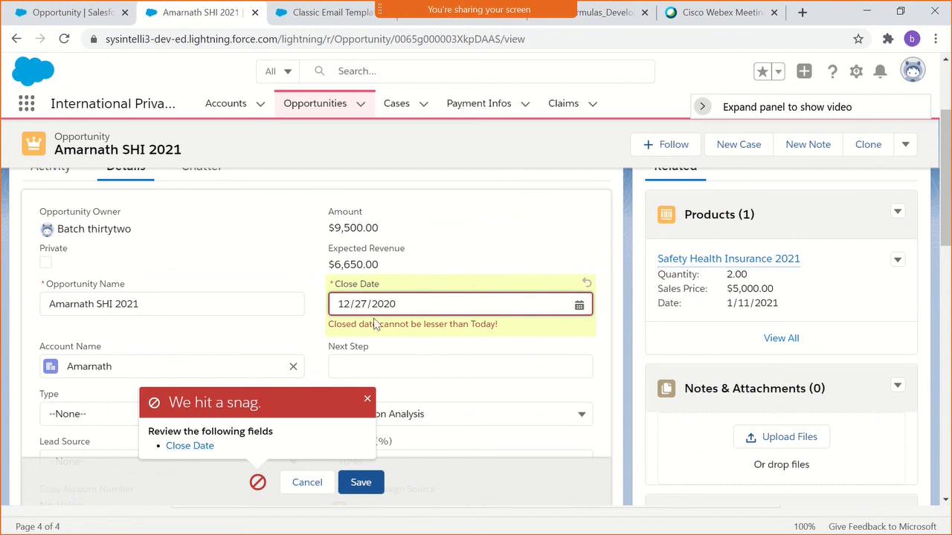
left_click(367, 403)
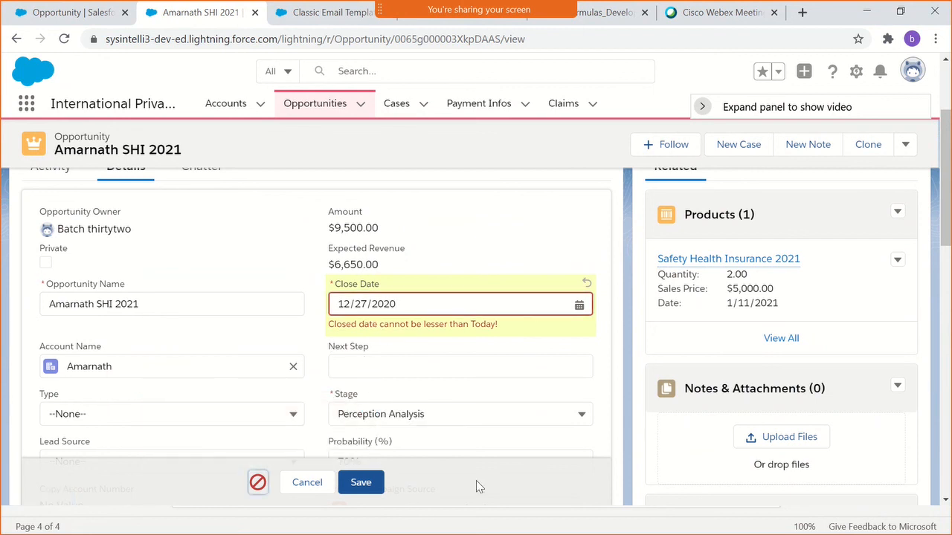
- Go back to the CloseDateCheck rule in Setup, and switch to the Salesforce -ADM + DEV course outline PDF
left_click(67, 12)
key("alt+Tab")
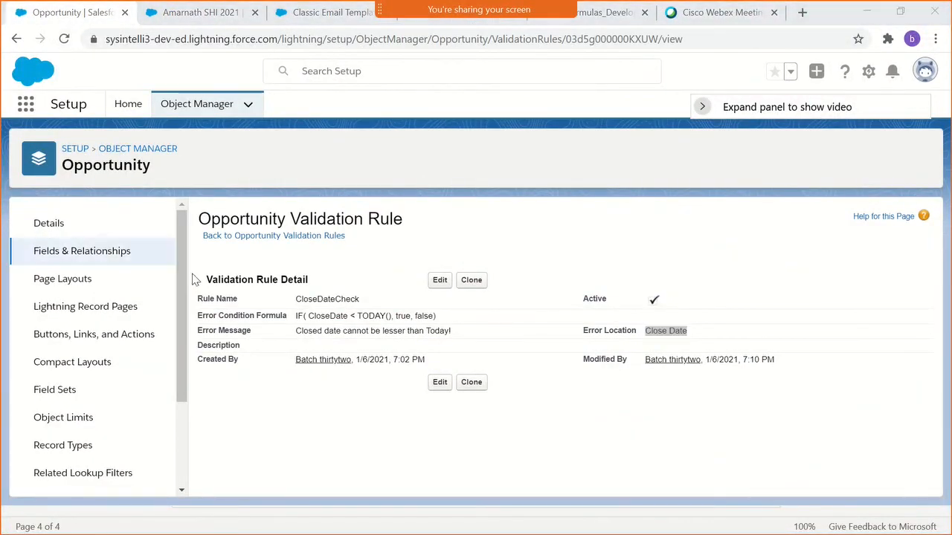
left_click(348, 188)
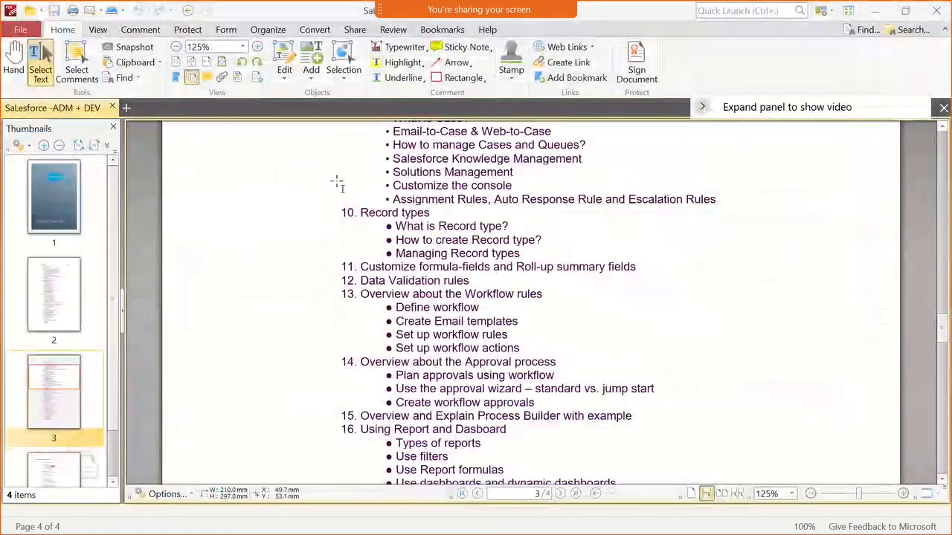
- Point out the Data Validation rules topic, item 12, in the course outline
double_click(407, 281)
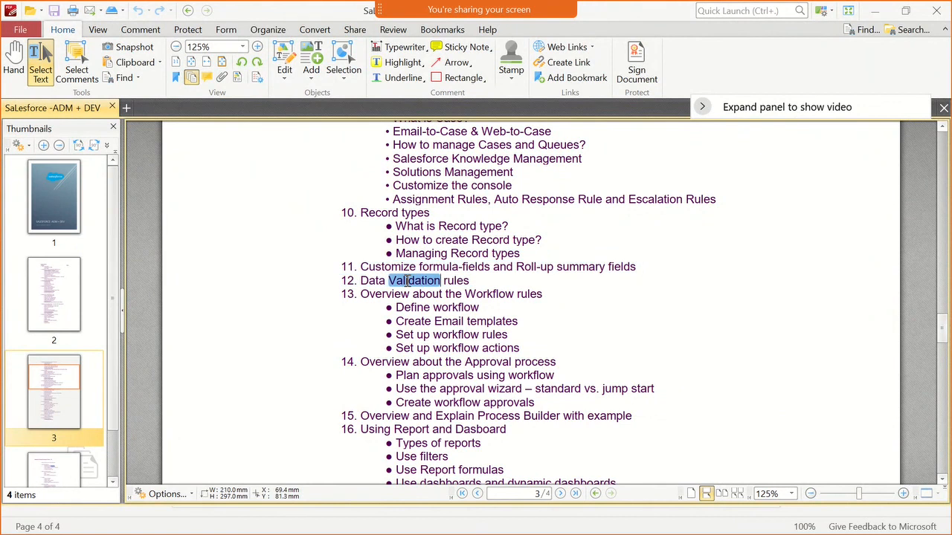
left_click(455, 280)
double_click(455, 280)
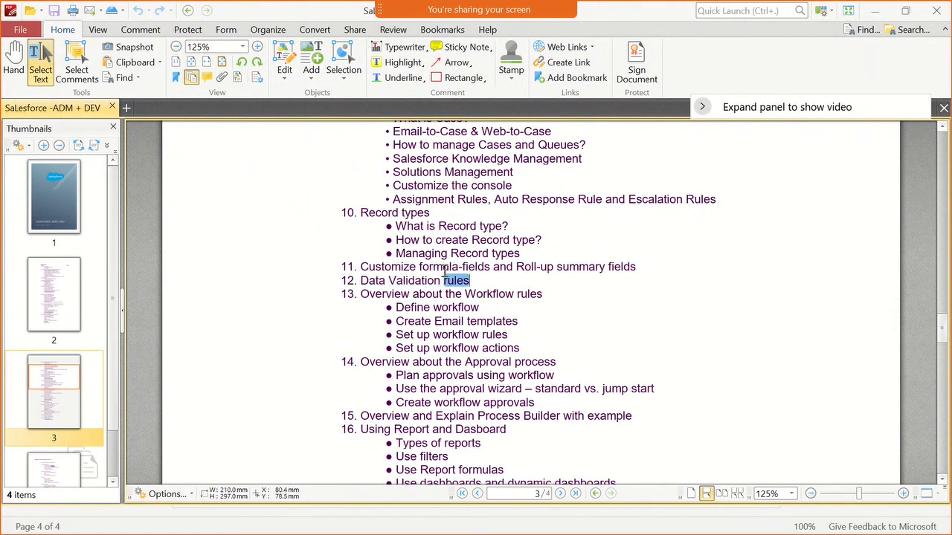
left_click(436, 282)
double_click(436, 281)
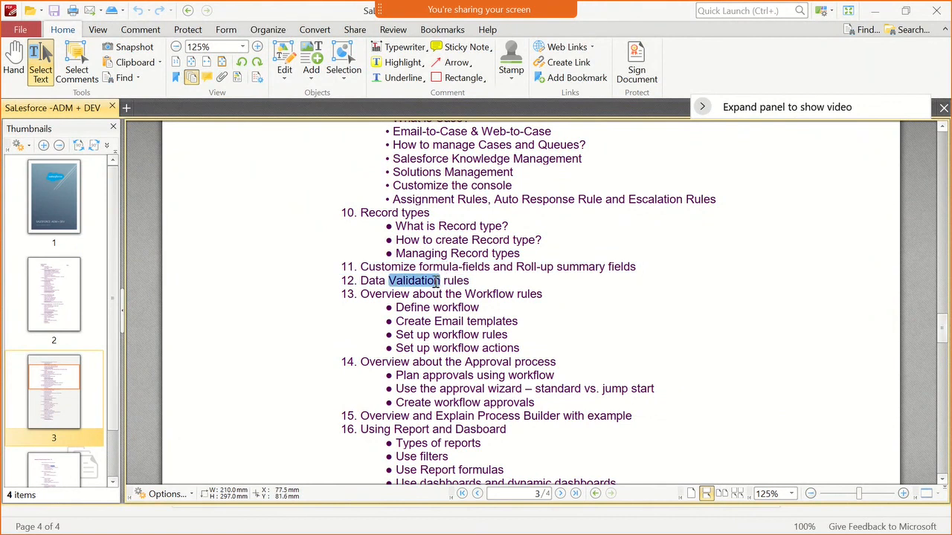
- Switch back to Salesforce and discard the unsaved Close Date edit on the opportunity record
key("alt+Tab")
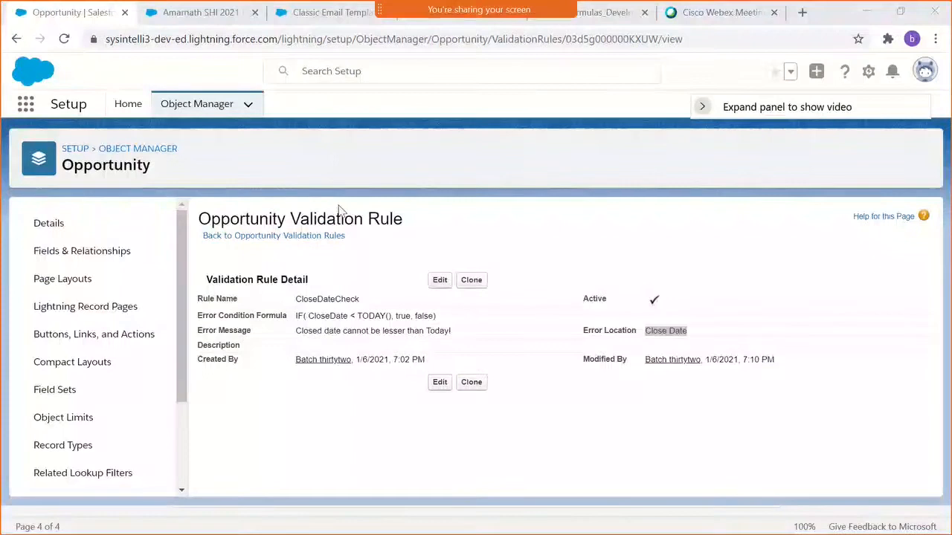
left_click_drag(296, 316, 315, 316)
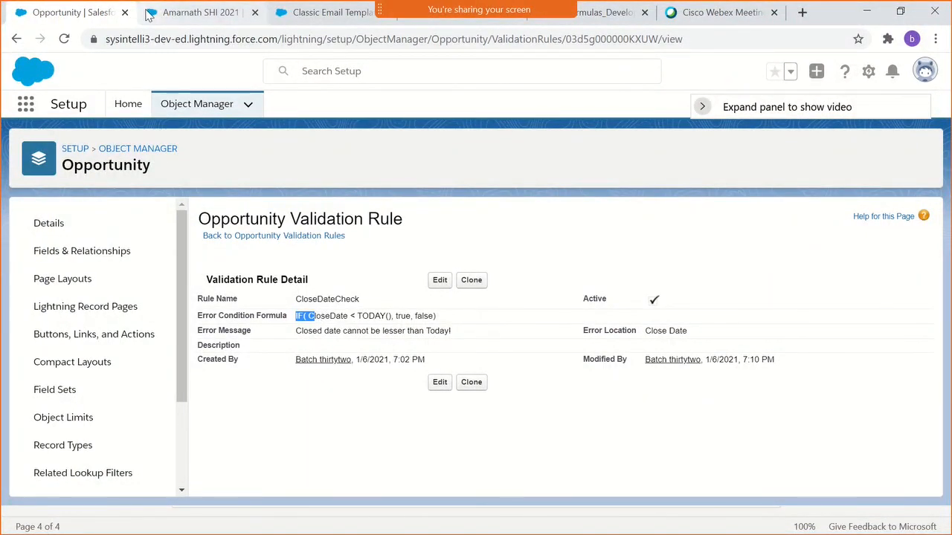
left_click(197, 12)
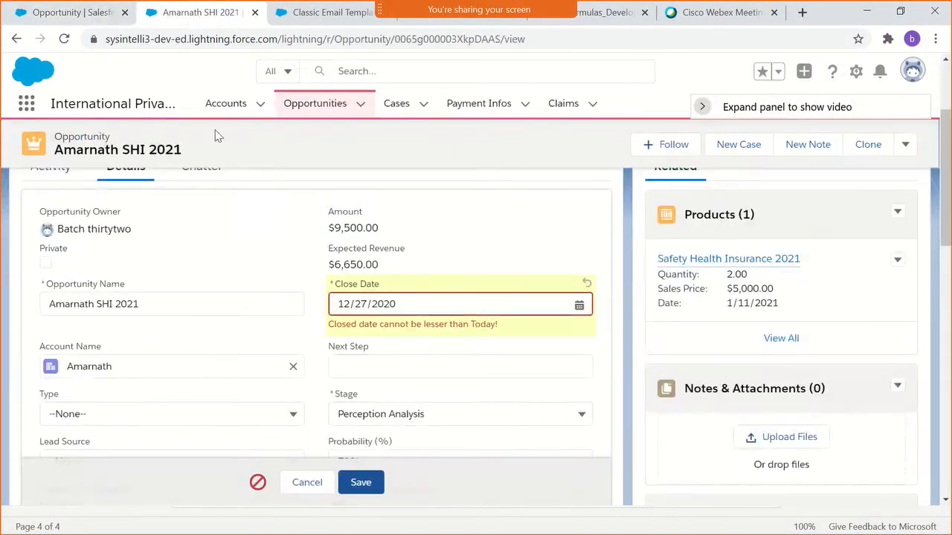
left_click(294, 483)
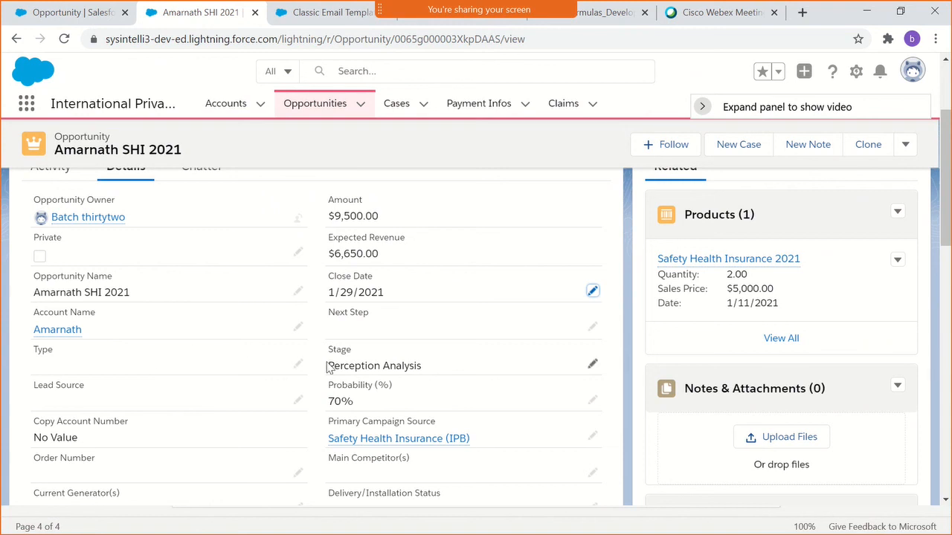
- Examine the opportunity's detail fields, focusing on Copy Account Number and its value
scroll(329, 363, "down", 1)
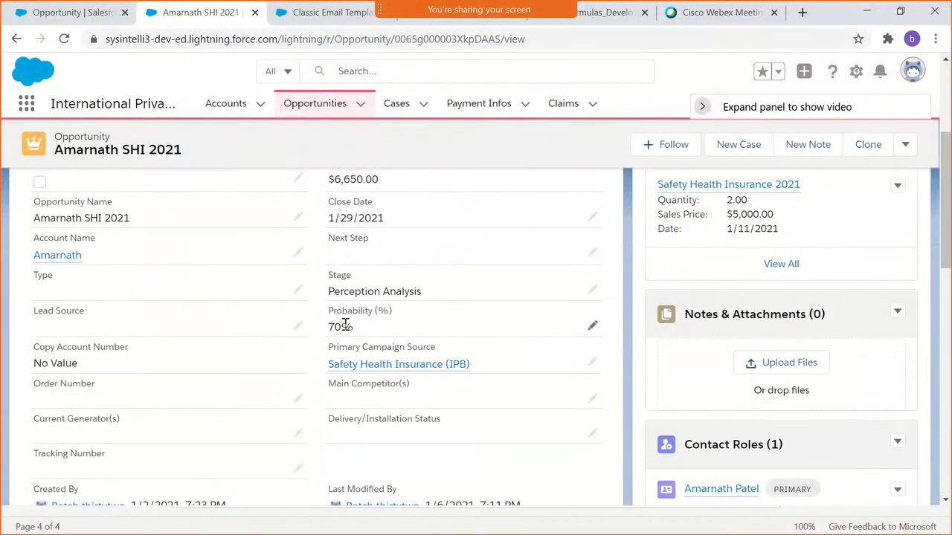
scroll(347, 325, "down", 1)
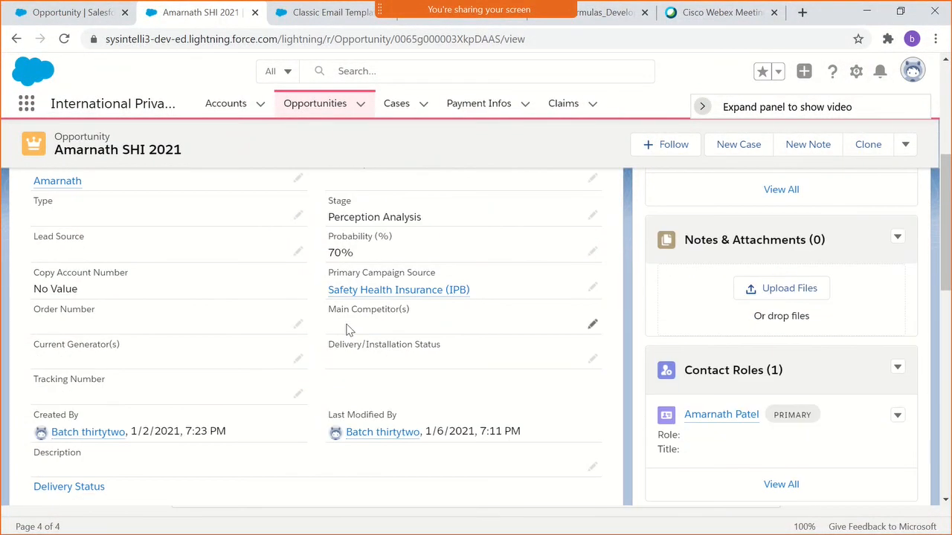
scroll(145, 318, "down", 1)
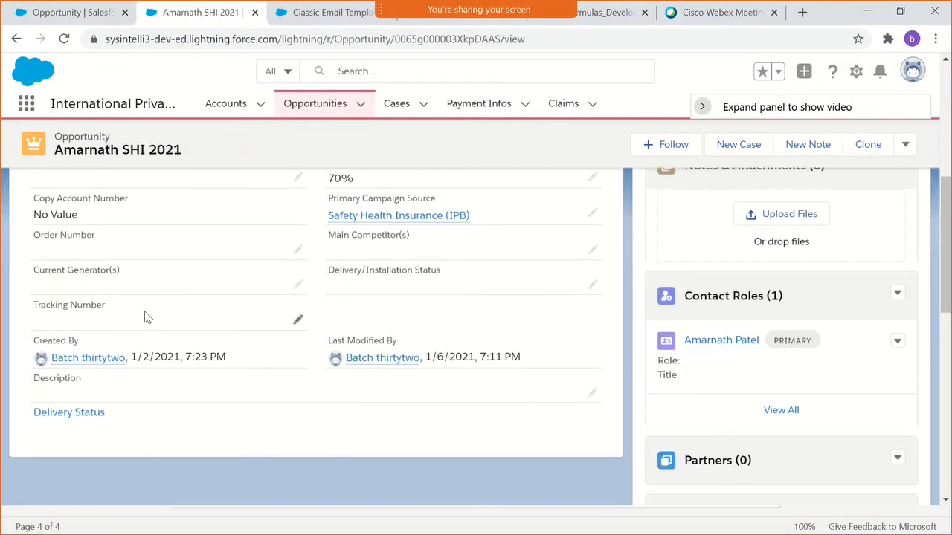
scroll(146, 318, "up", 1)
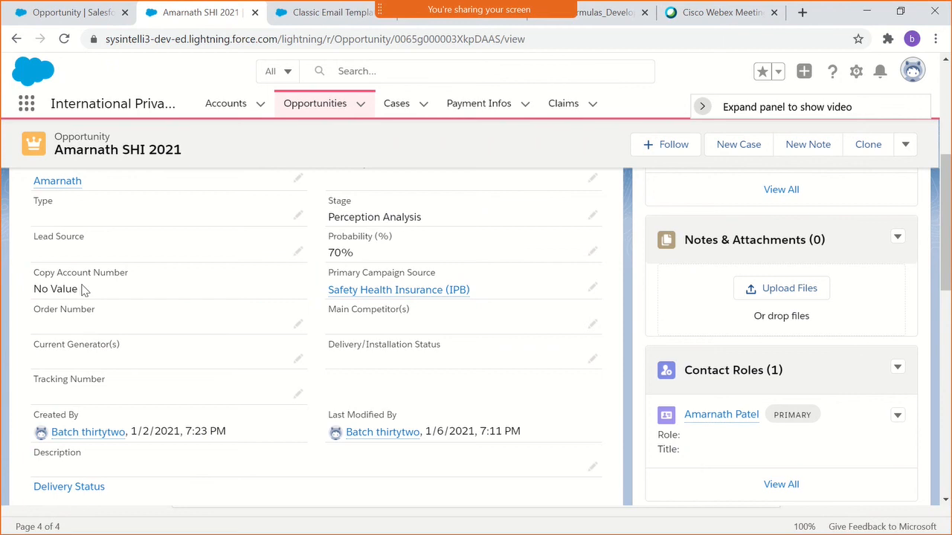
left_click_drag(84, 289, 40, 274)
double_click(84, 272)
scroll(105, 290, "up", 1)
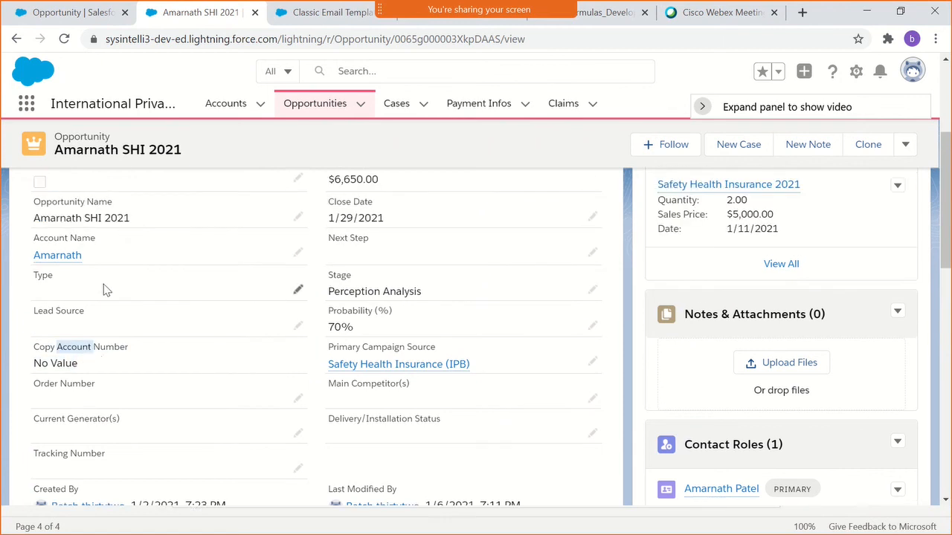
scroll(112, 312, "up", 3)
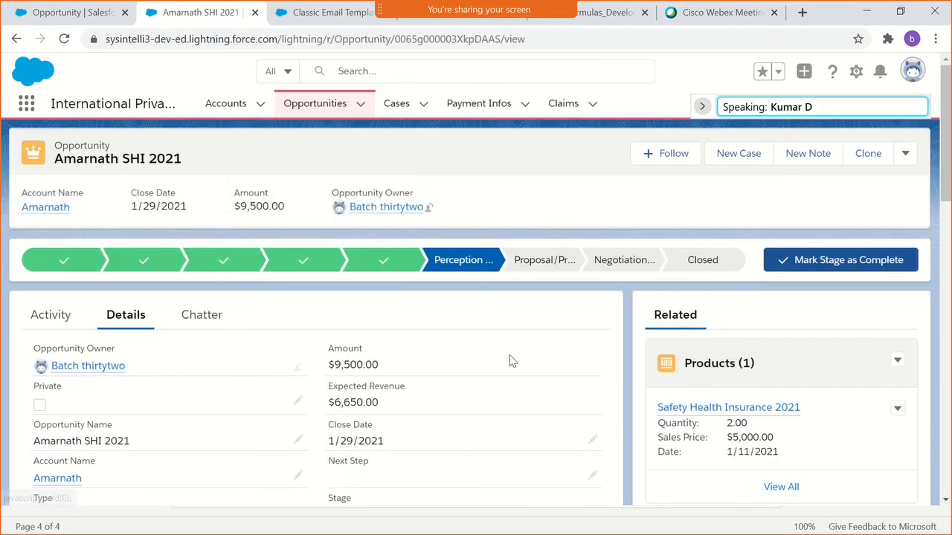
scroll(510, 361, "down", 1)
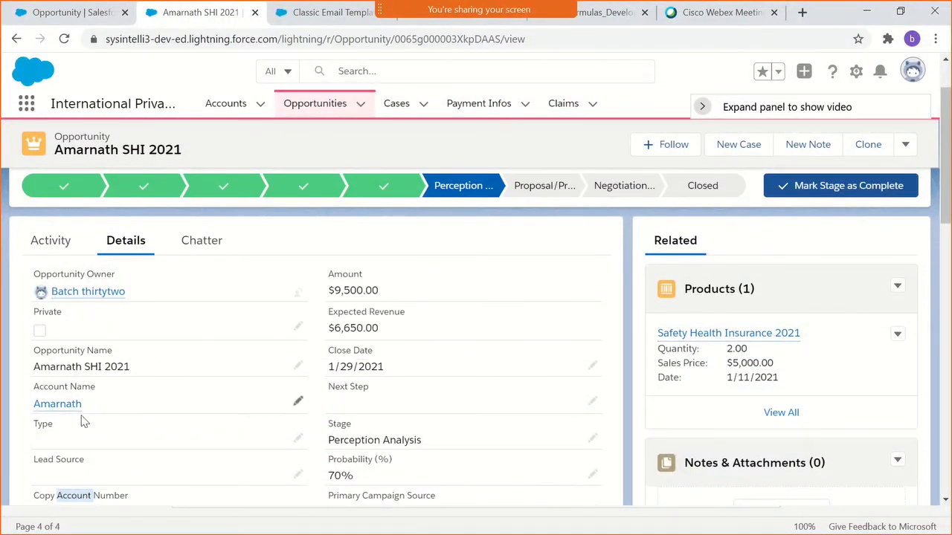
scroll(163, 456, "down", 2)
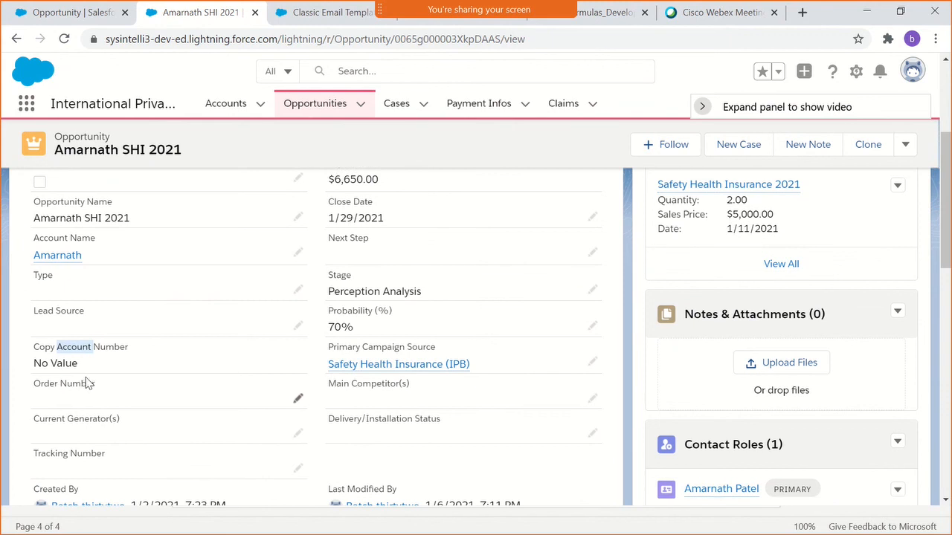
triple_click(104, 350)
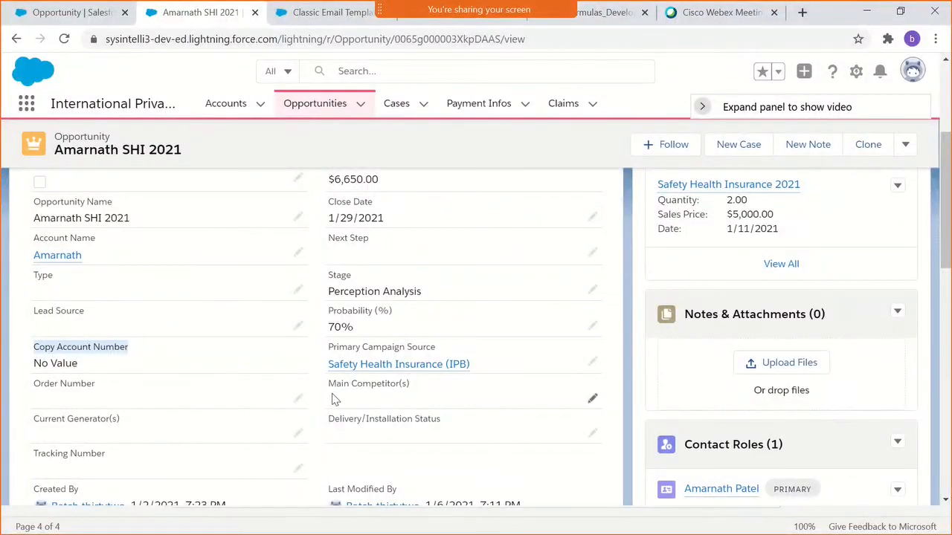
- Open the Opportunity object's validation rules in Setup and start a new rule
left_click(110, 12)
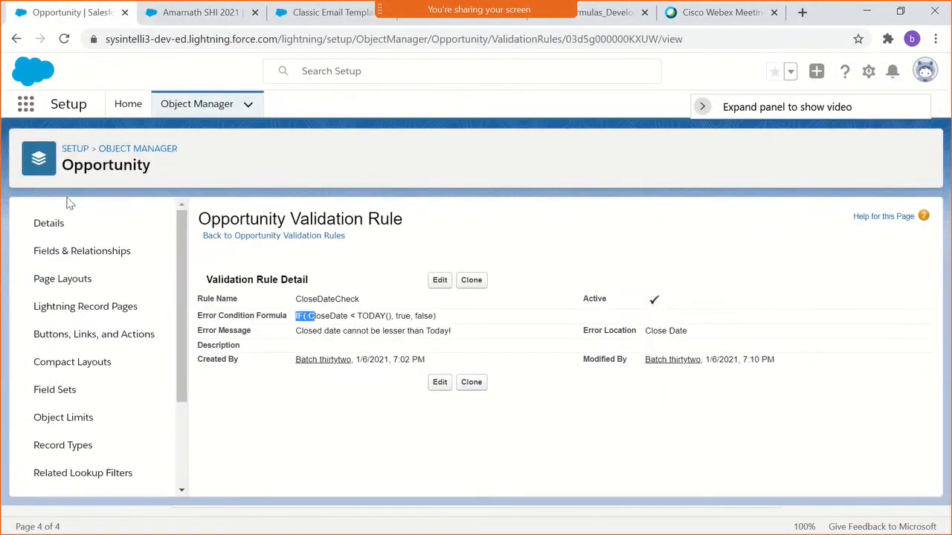
scroll(119, 349, "down", 2)
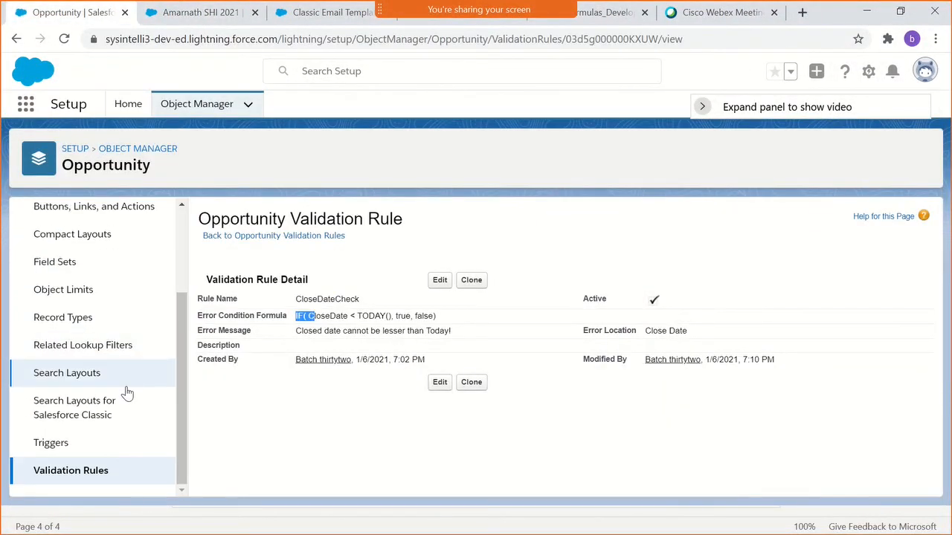
left_click(61, 473)
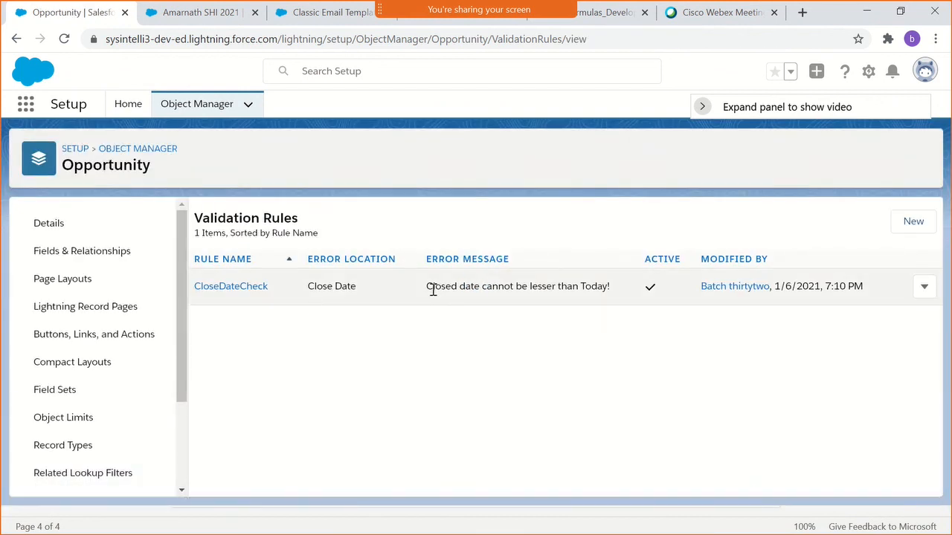
left_click_drag(432, 290, 608, 286)
left_click(578, 314)
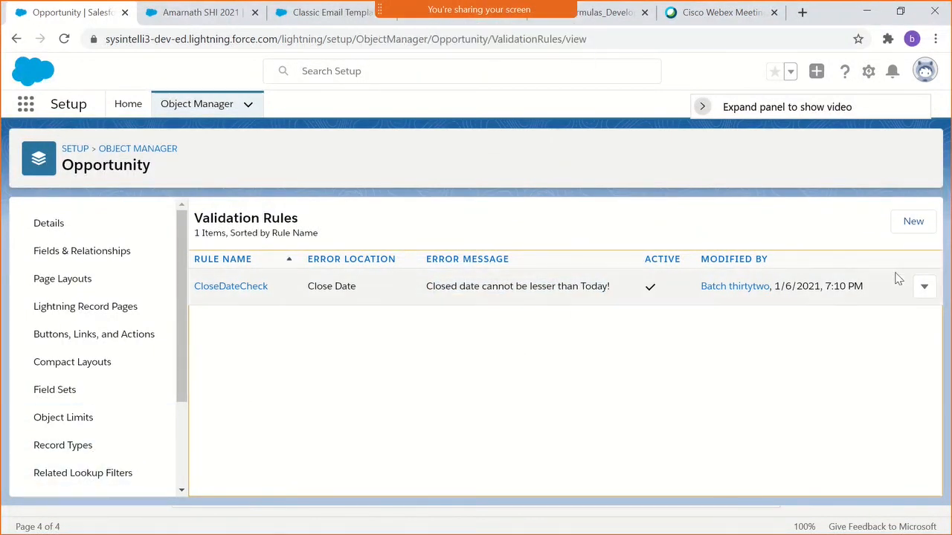
left_click(912, 235)
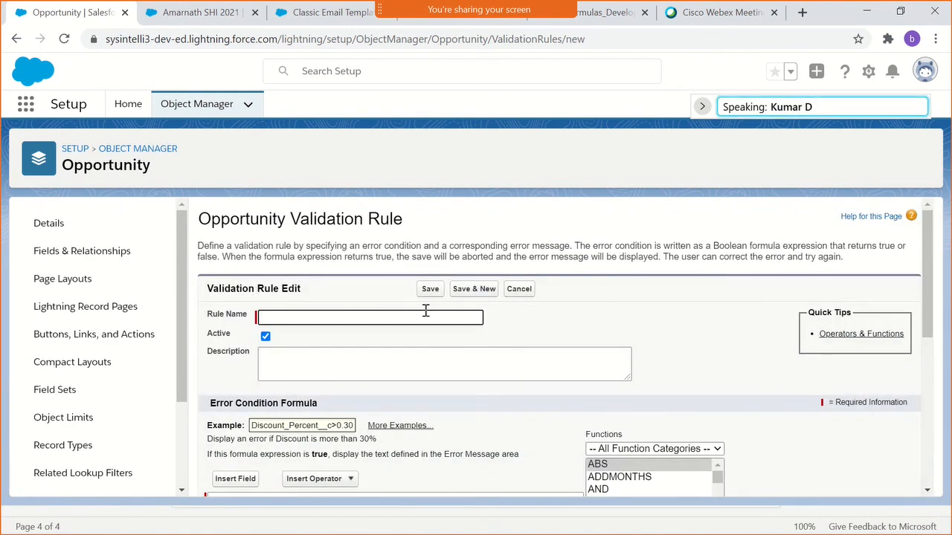
- Name the new validation rule CheckAccountNumberNotBlank
type("CheckAccountNumber")
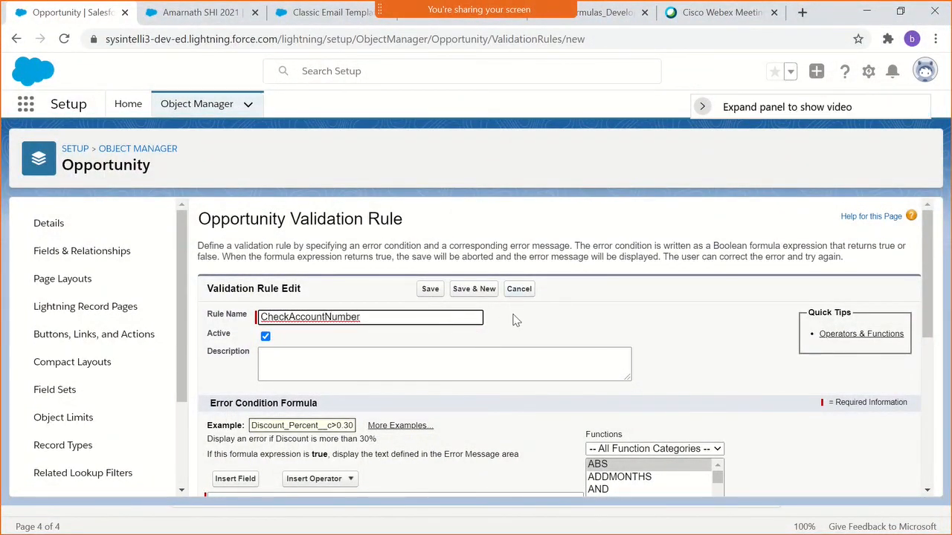
type("NotBlank")
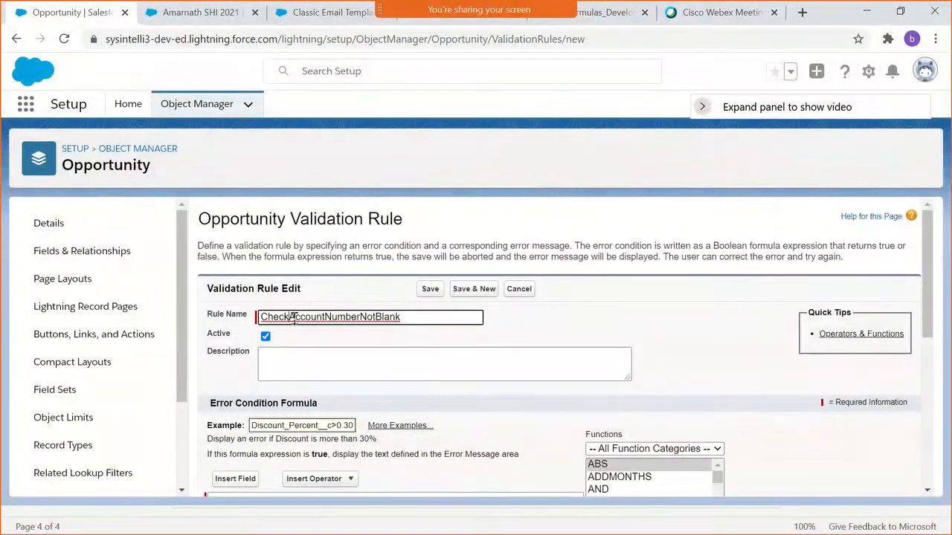
left_click(289, 317)
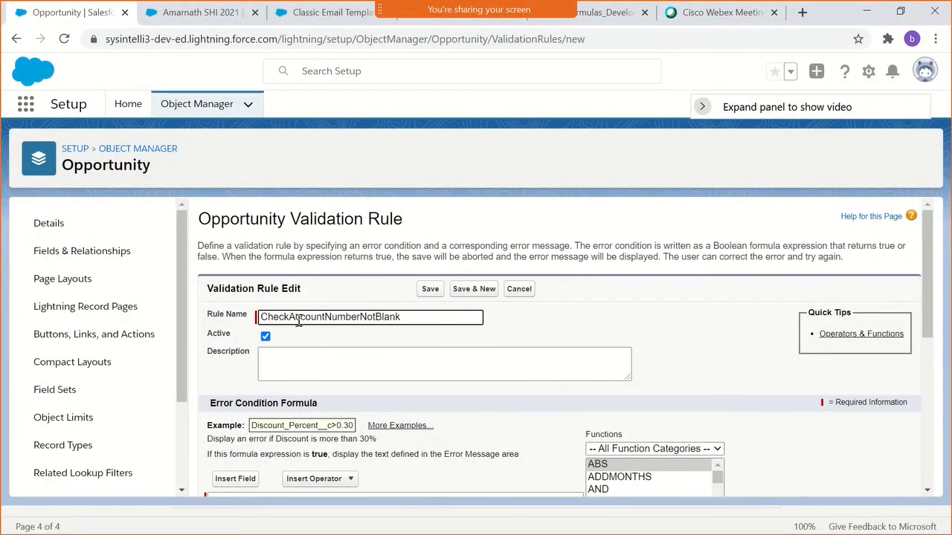
- Insert the related Account's Account Number field into the error condition formula
scroll(384, 391, "down", 2)
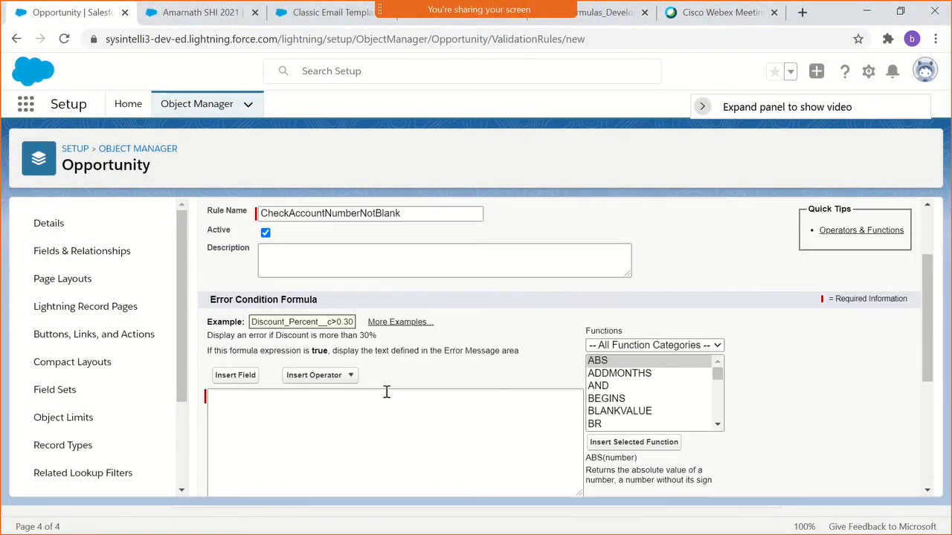
left_click(348, 405)
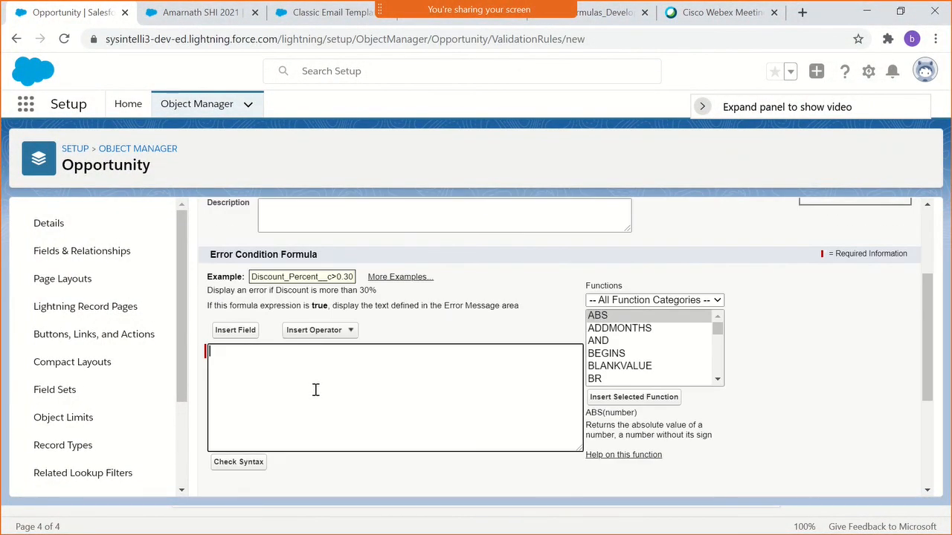
left_click(239, 331)
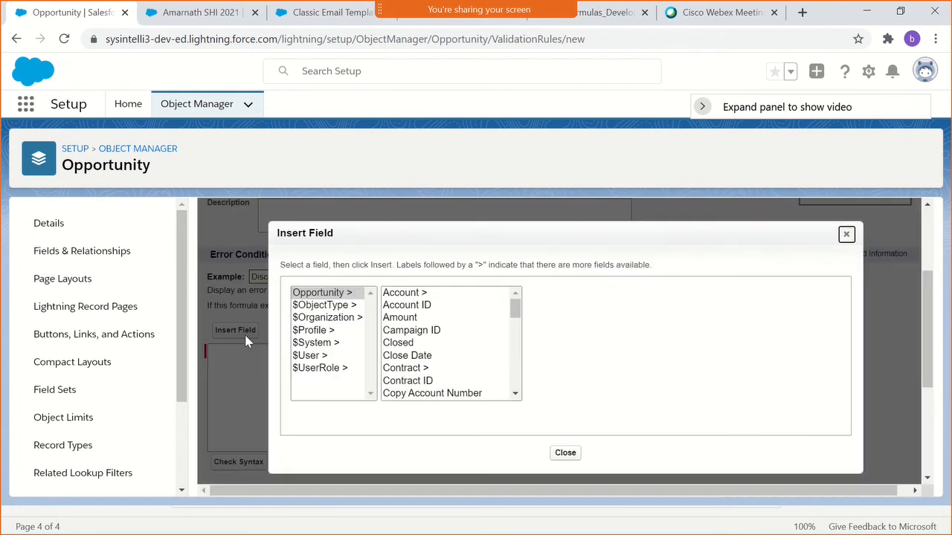
left_click(390, 293)
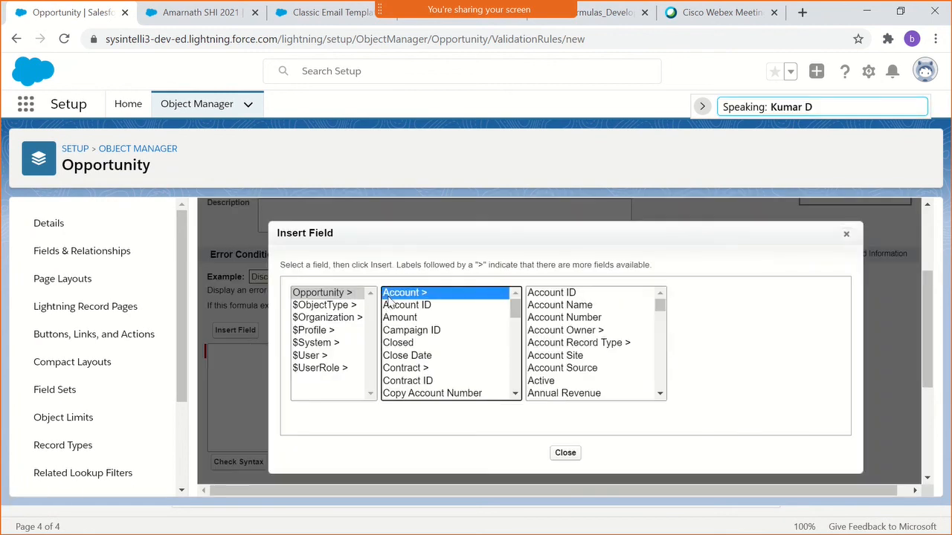
left_click(543, 318)
left_click(740, 377)
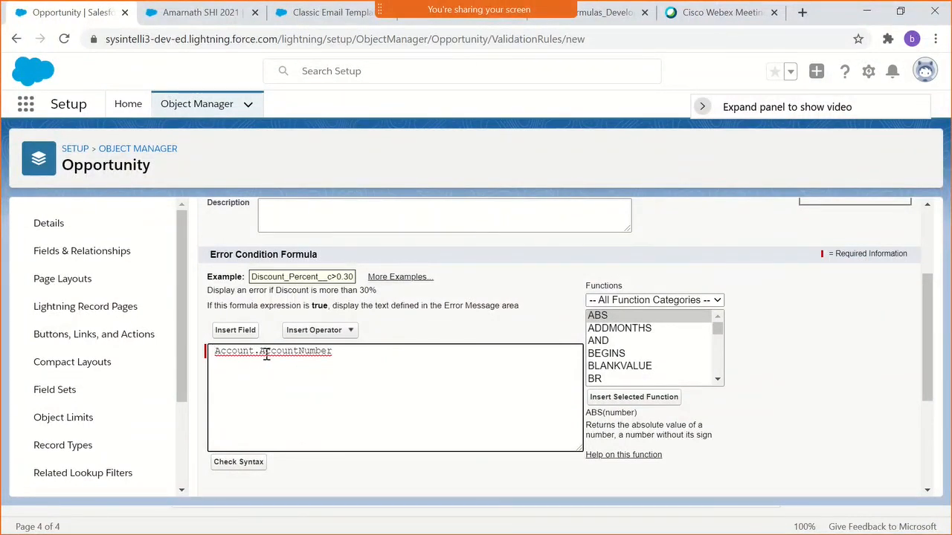
- Find the ISBLANK function and insert it below the Account.AccountNumber reference in the formula
type("IS")
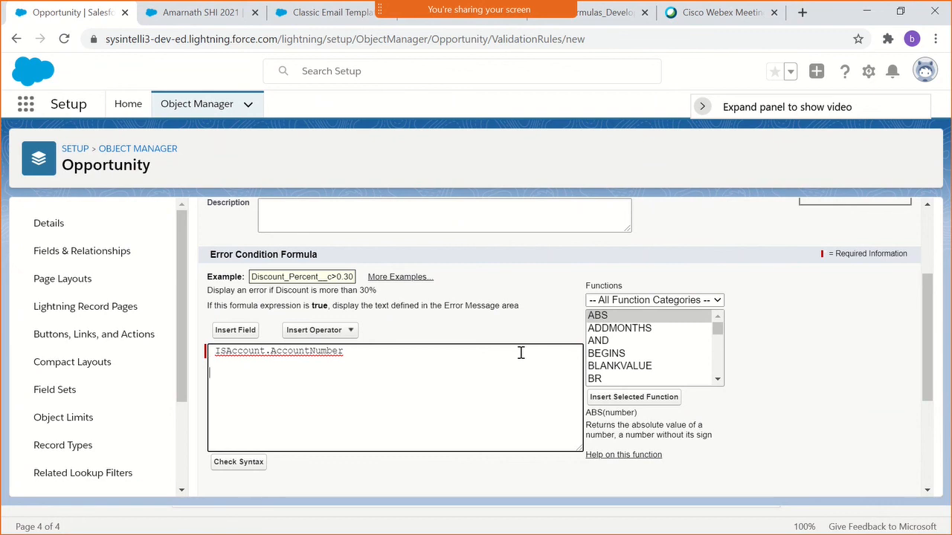
left_click(625, 343)
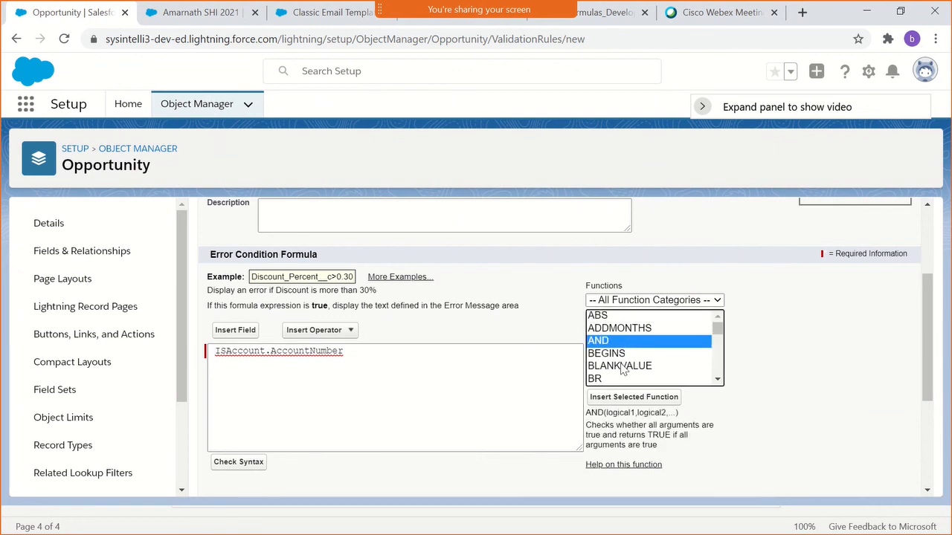
key("i")
key("Down")
key("Down")
key("Down")
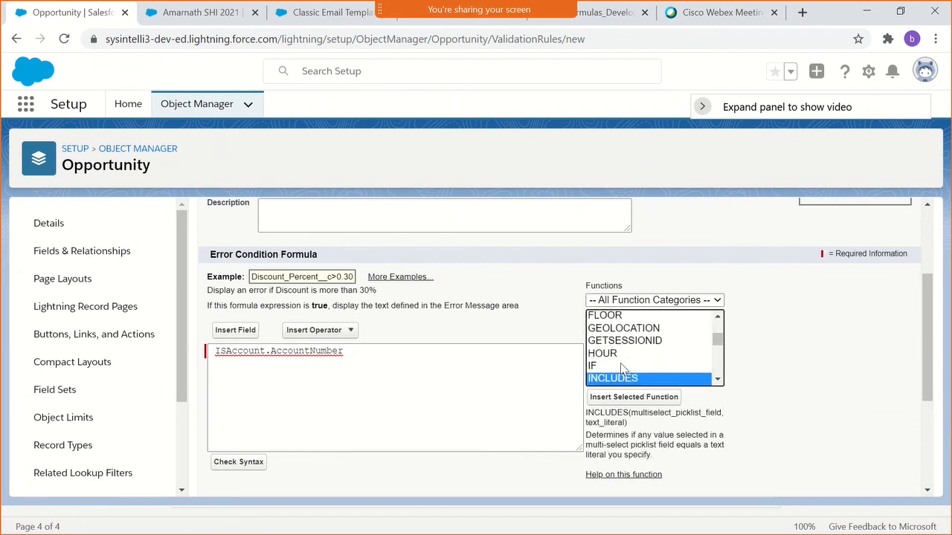
key("Up")
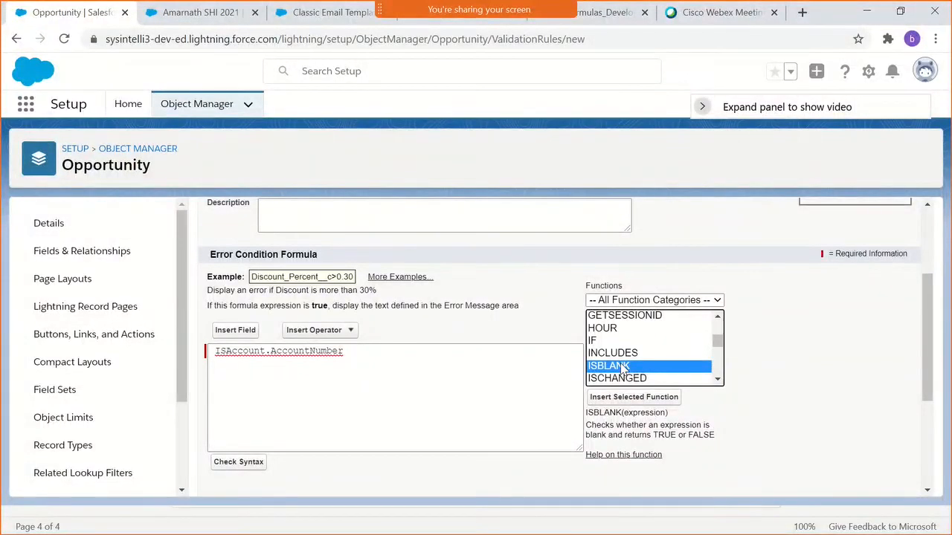
left_click(633, 397)
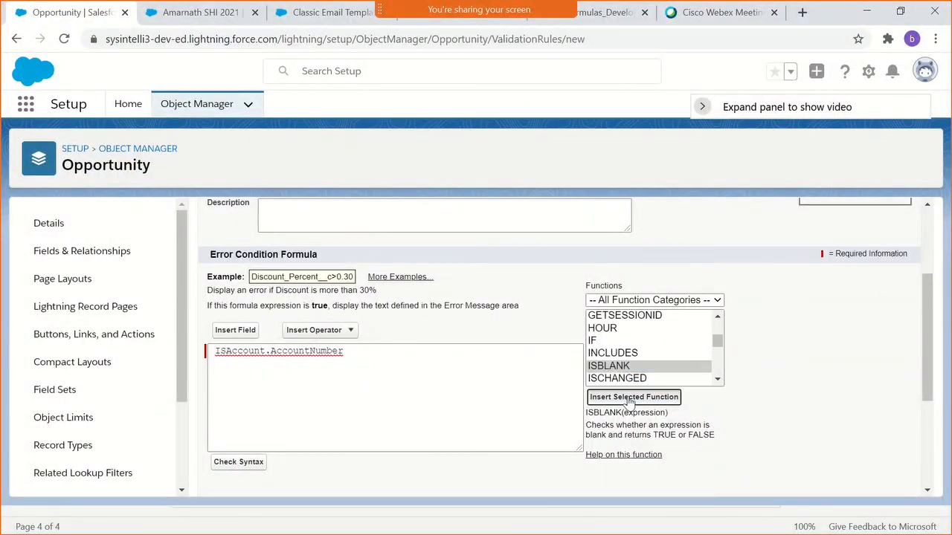
- Rewrite the error condition formula as ISBLANK(Account.AccountNumber) and check its syntax
double_click(290, 373)
key("BackSpace")
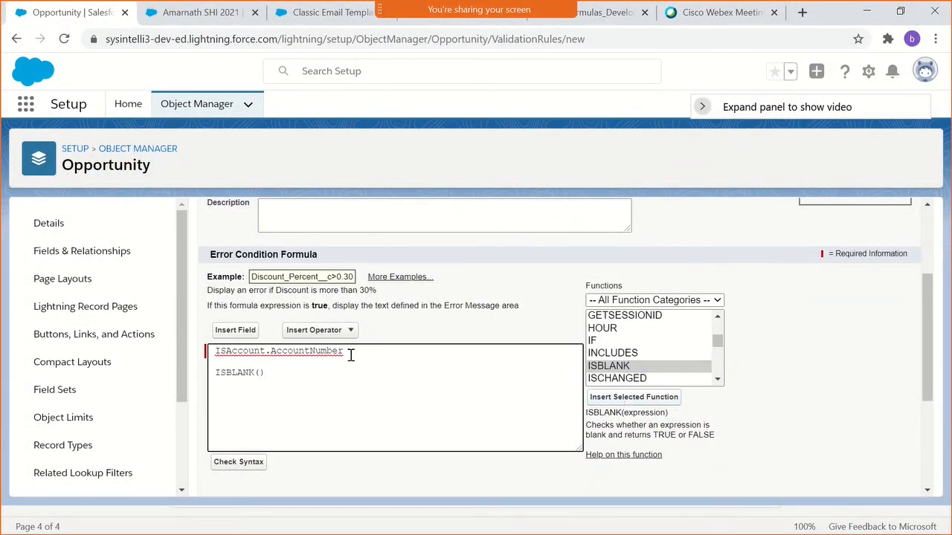
left_click_drag(340, 352, 228, 353)
key("BackSpace")
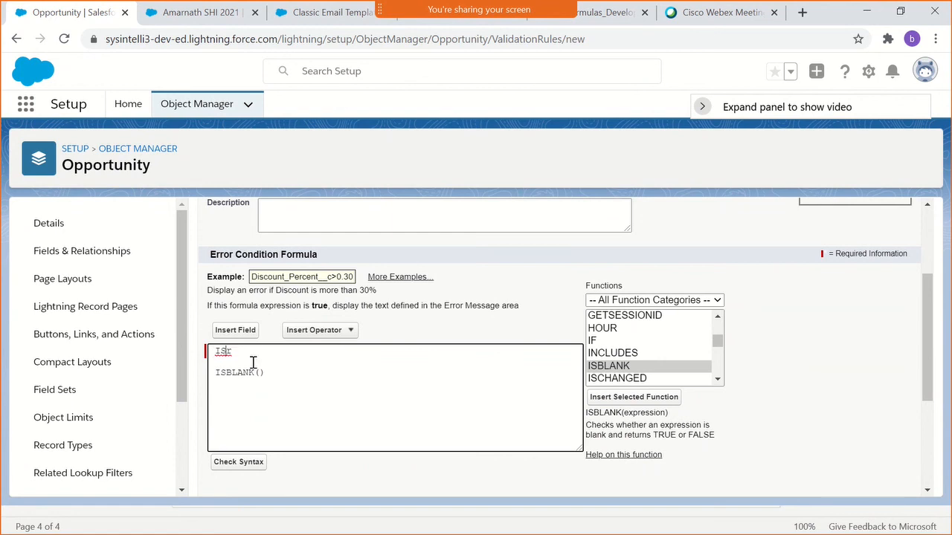
key("ctrl+z")
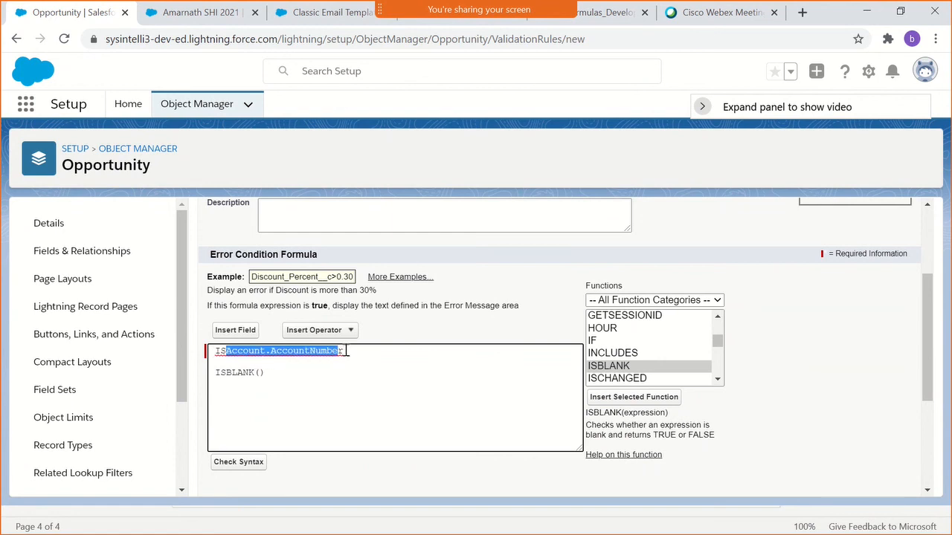
left_click_drag(342, 350, 211, 351)
key("BackSpace")
key("BackSpace")
key("BackSpace")
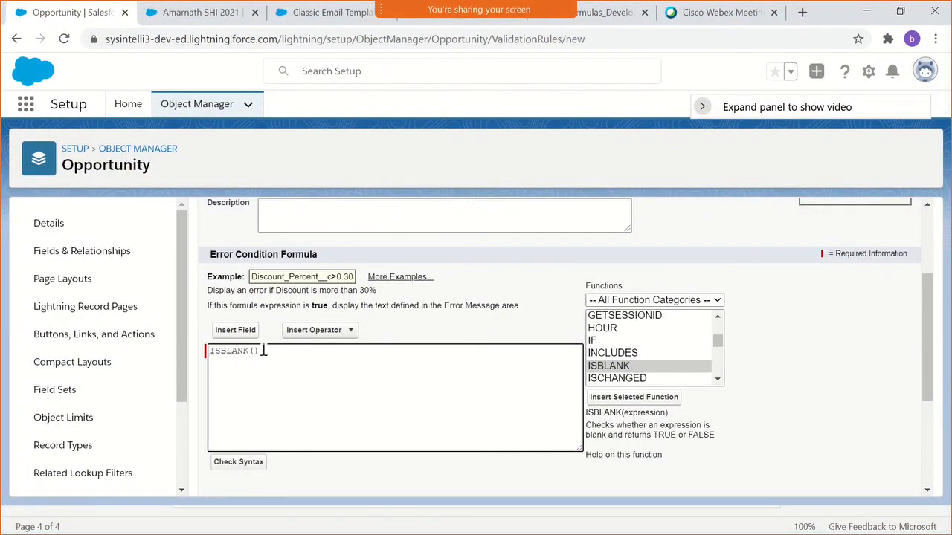
type("Account.AccountNumber")
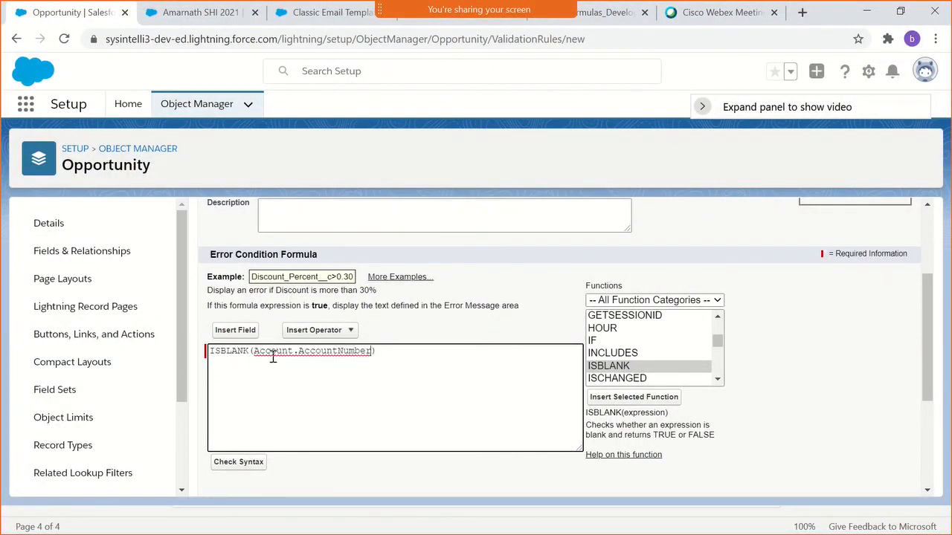
left_click(239, 465)
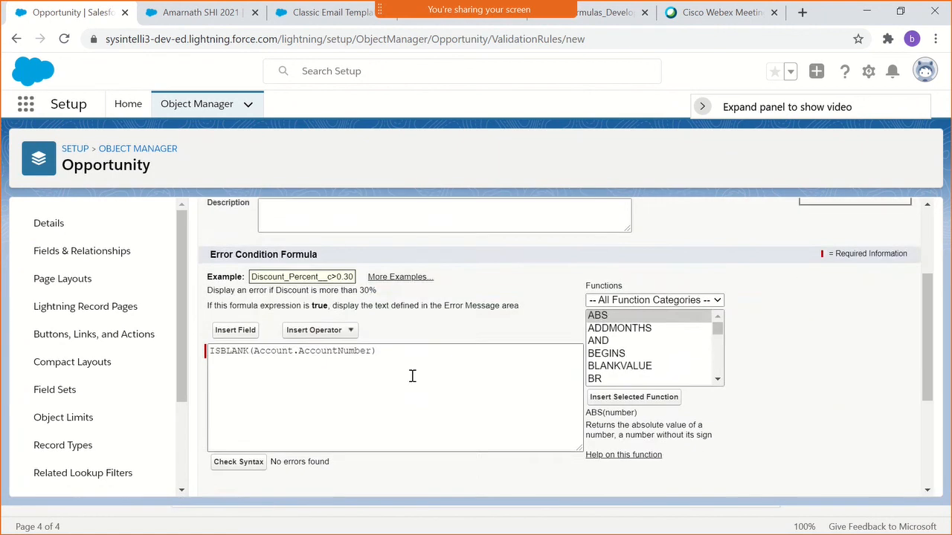
- Enter the rule's error message "Opportunity related Account number Cannot be blank"
scroll(371, 350, "down", 2)
left_click(293, 441)
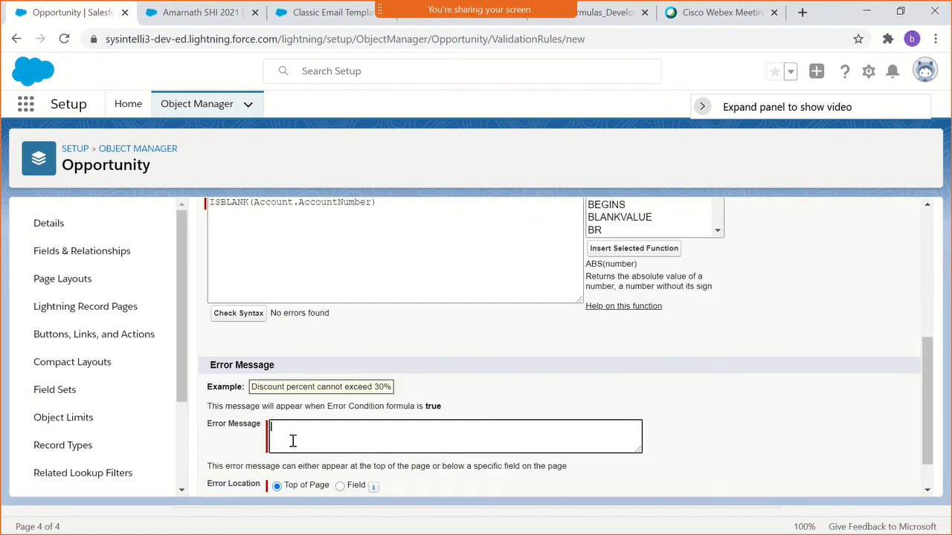
scroll(298, 440, "up", 1)
double_click(233, 279)
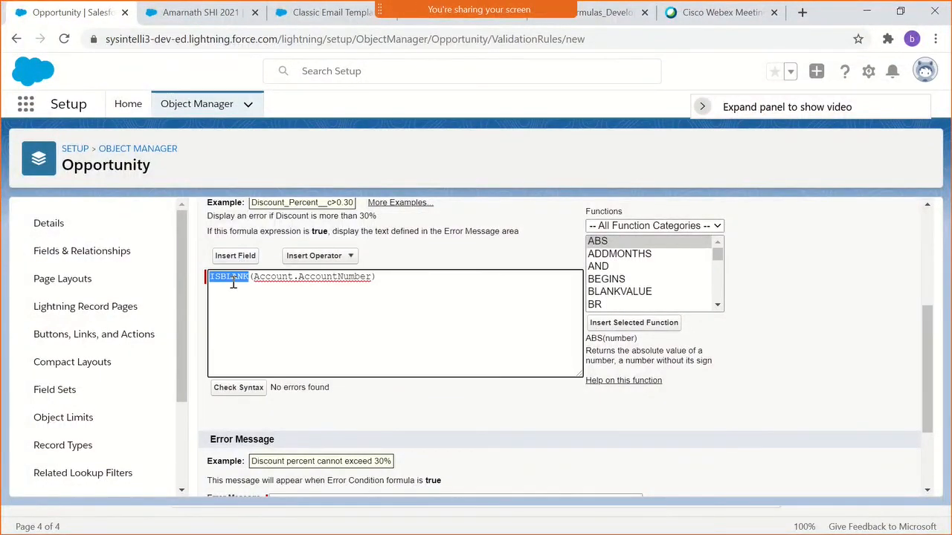
scroll(305, 319, "down", 1)
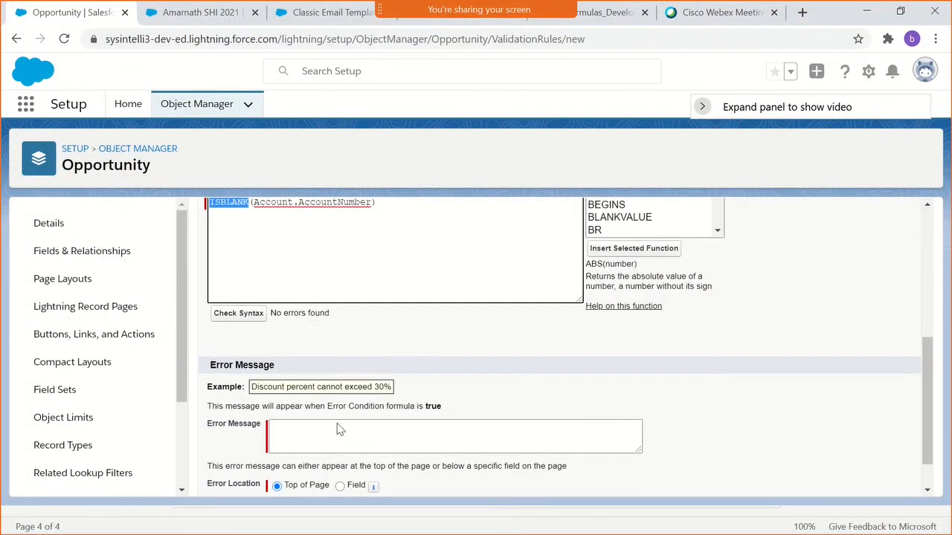
left_click(340, 430)
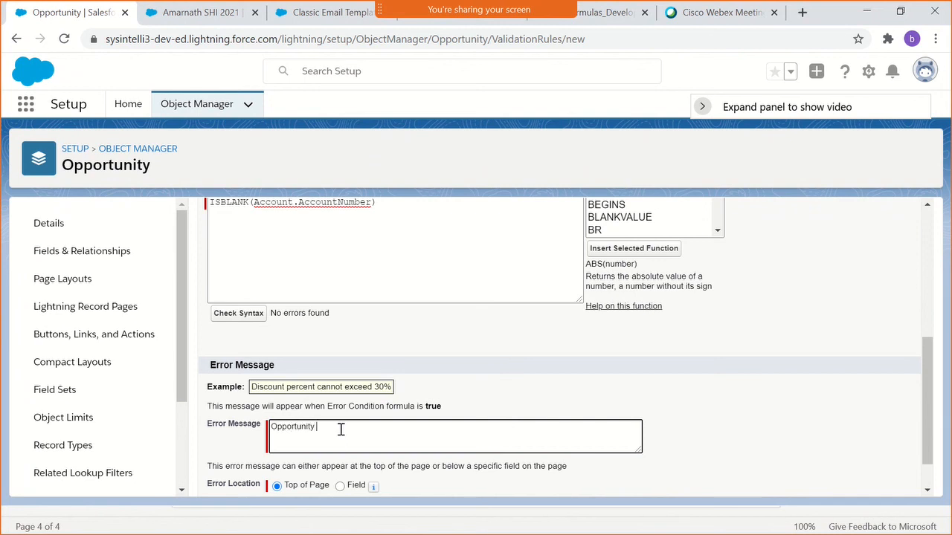
type("elated Account")
type("number")
type("be blank")
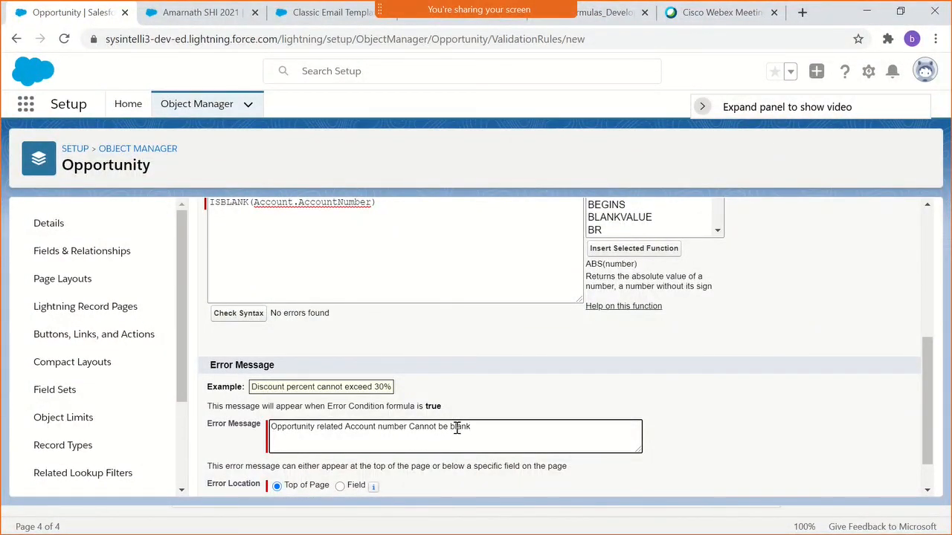
- Set the error location to the Account Name field and save the validation rule
scroll(440, 457, "down", 2)
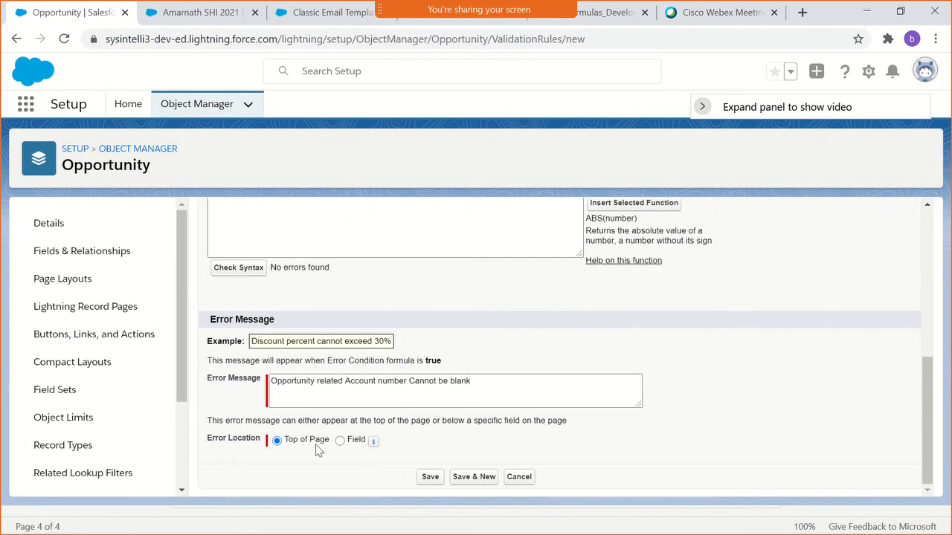
left_click(348, 444)
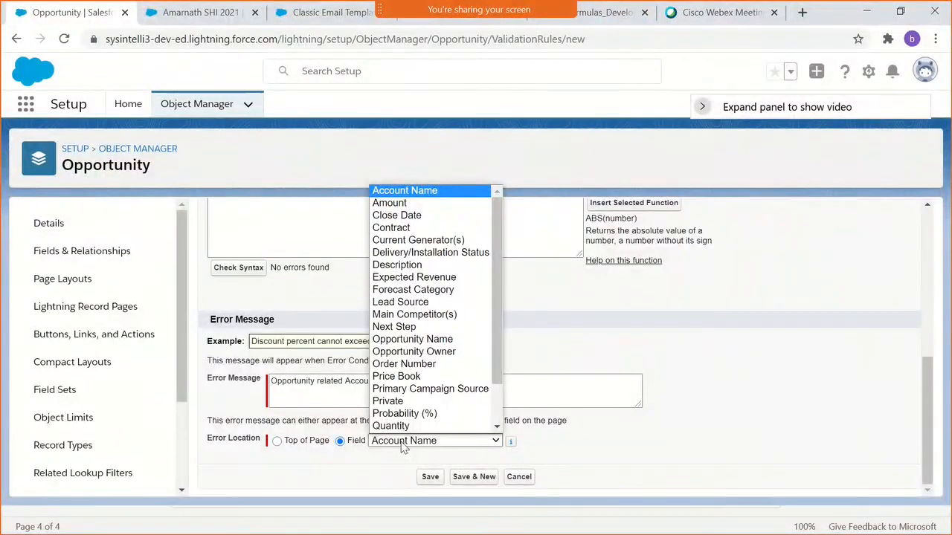
type("co")
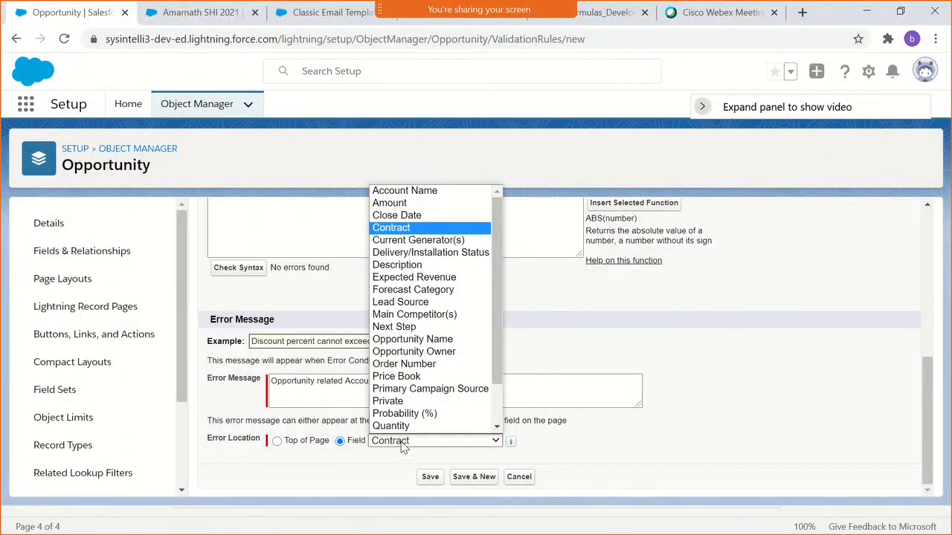
key("Down")
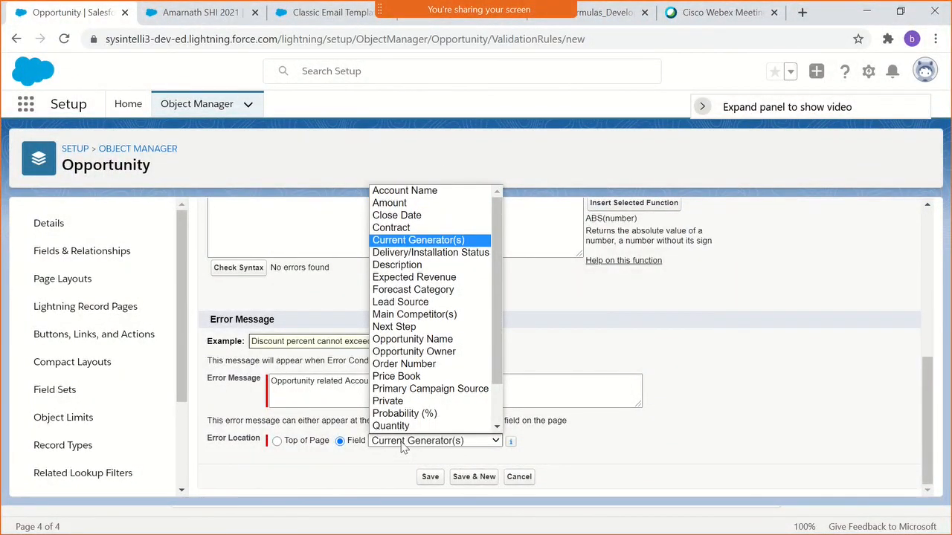
key("Up")
key("Down")
scroll(400, 354, "down", 2)
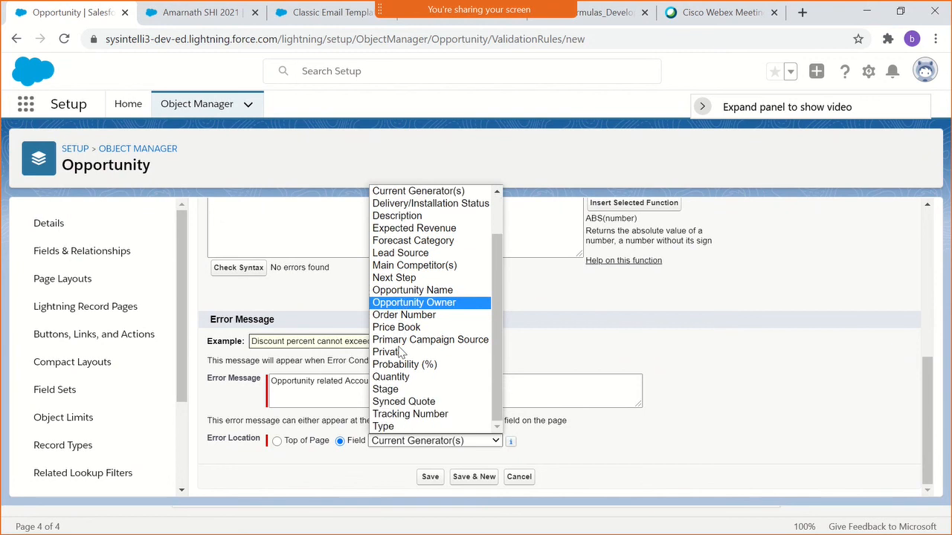
scroll(400, 354, "up", 2)
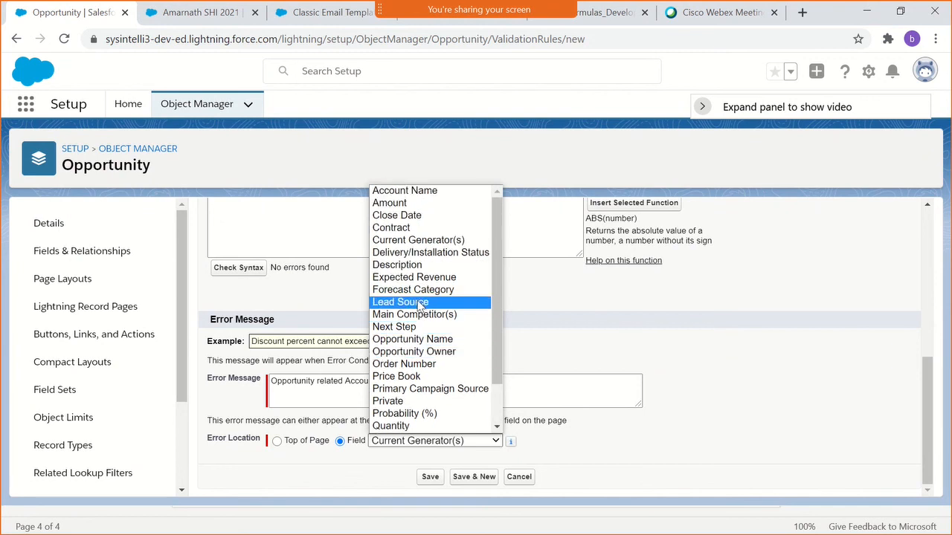
left_click(435, 192)
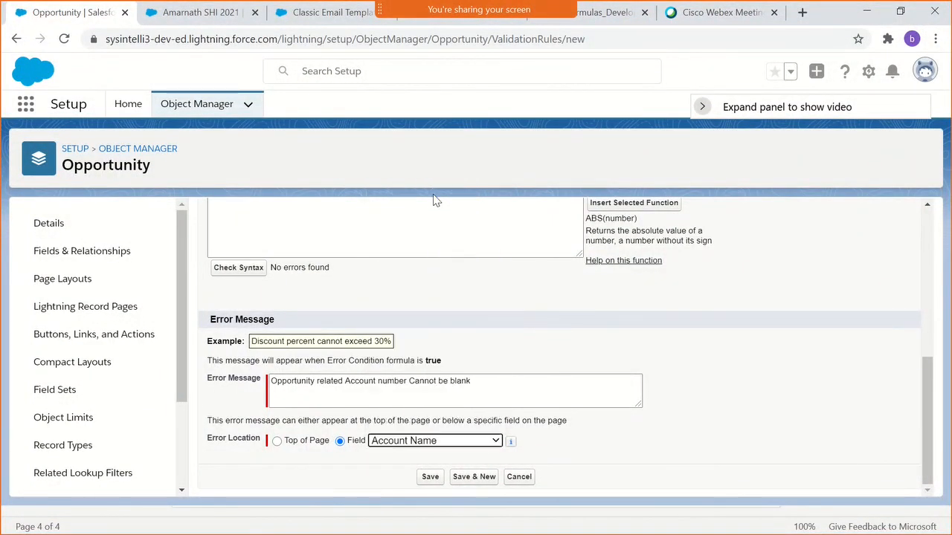
left_click(435, 479)
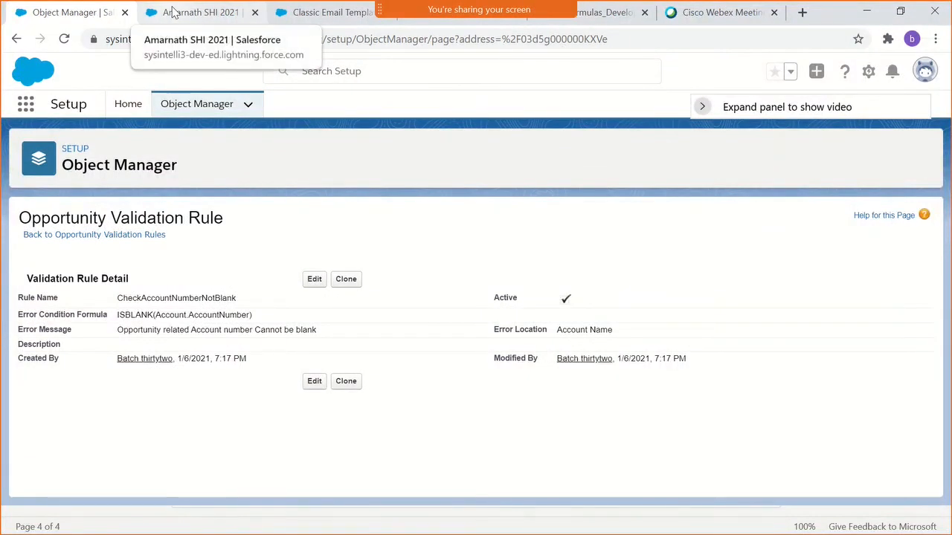
- Switch to the open opportunity record and try to save it in edit mode to test the rule, closing the error notice
left_click(172, 13)
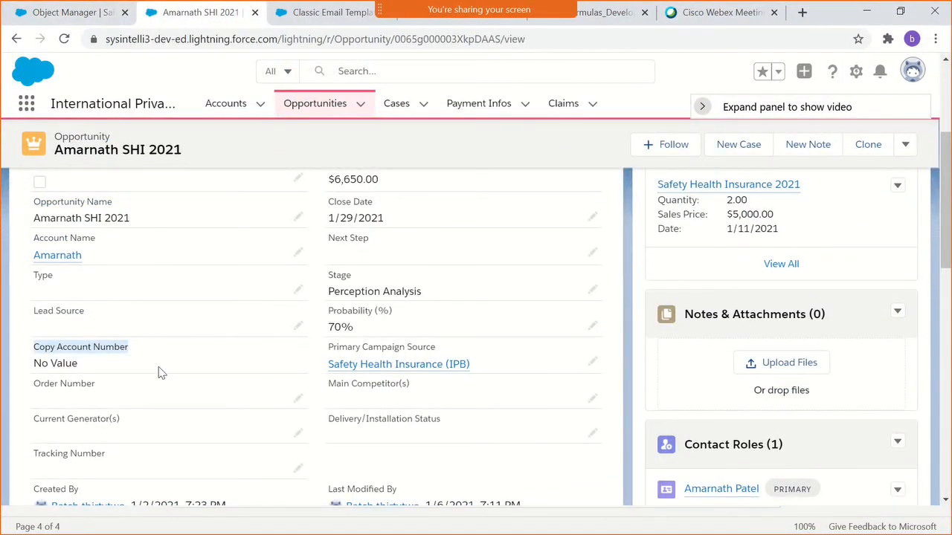
scroll(682, 261, "up", 3)
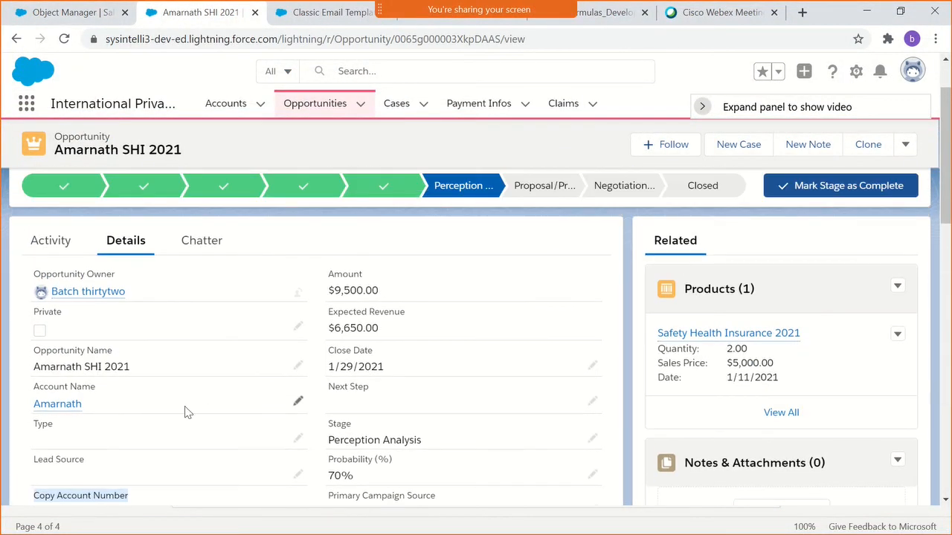
left_click(299, 328)
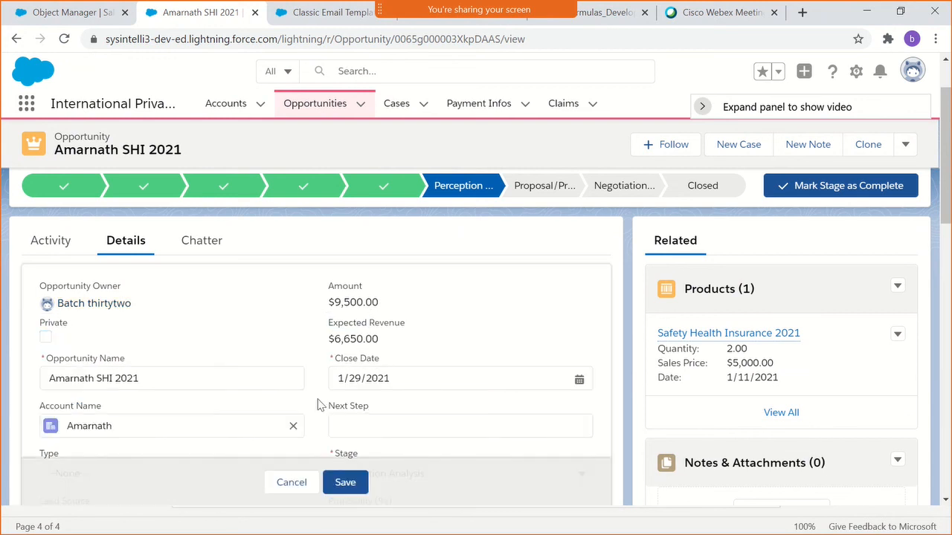
left_click(346, 482)
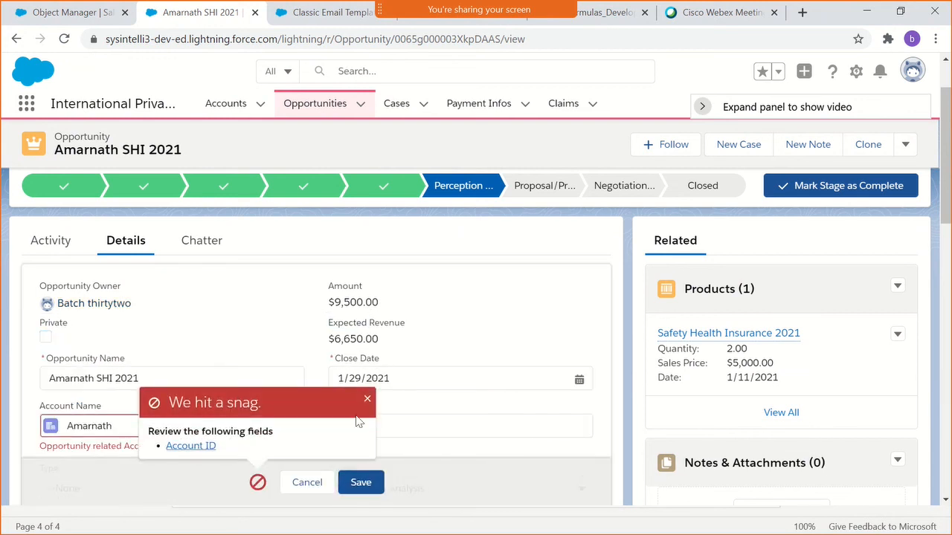
left_click(368, 399)
- Examine the Account Name error and the Copy Account Number field on the opportunity, and cancel the edit
scroll(223, 343, "down", 2)
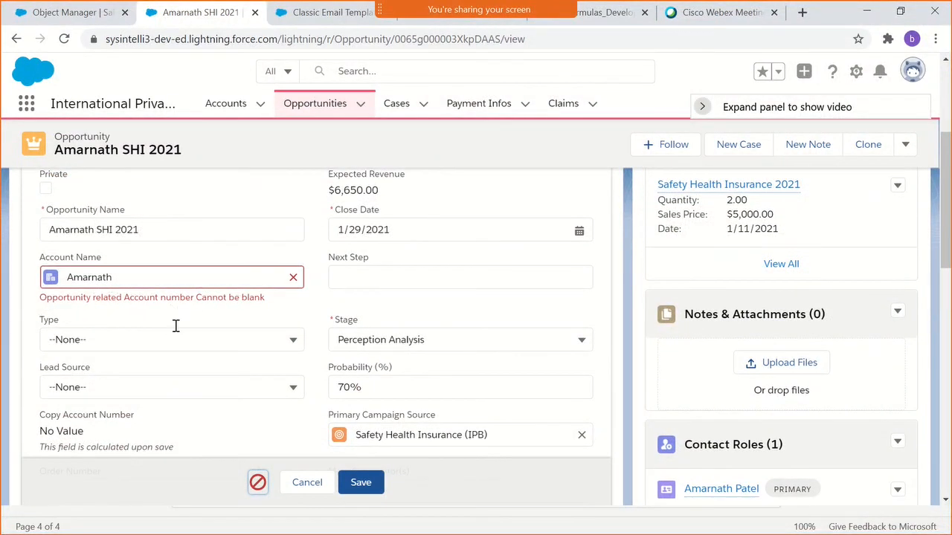
scroll(176, 331, "down", 2)
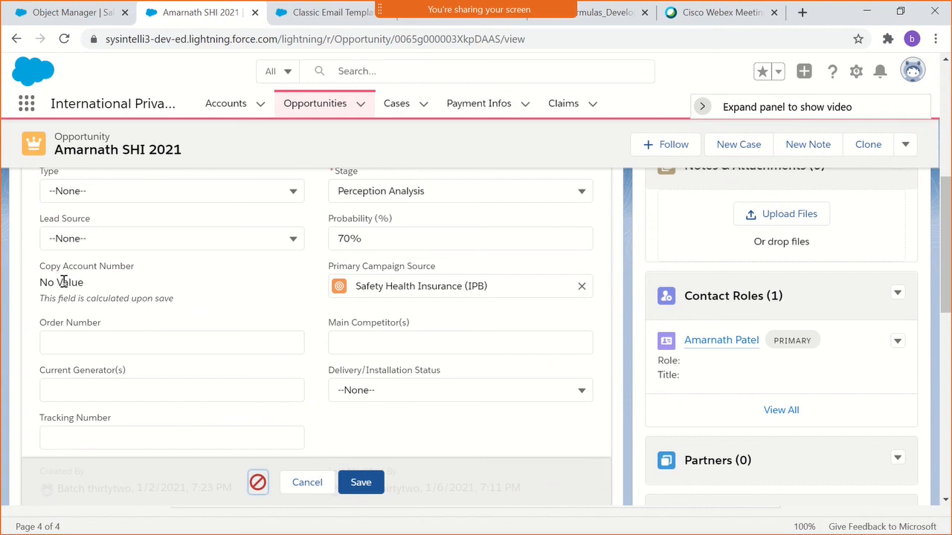
left_click_drag(63, 267, 134, 273)
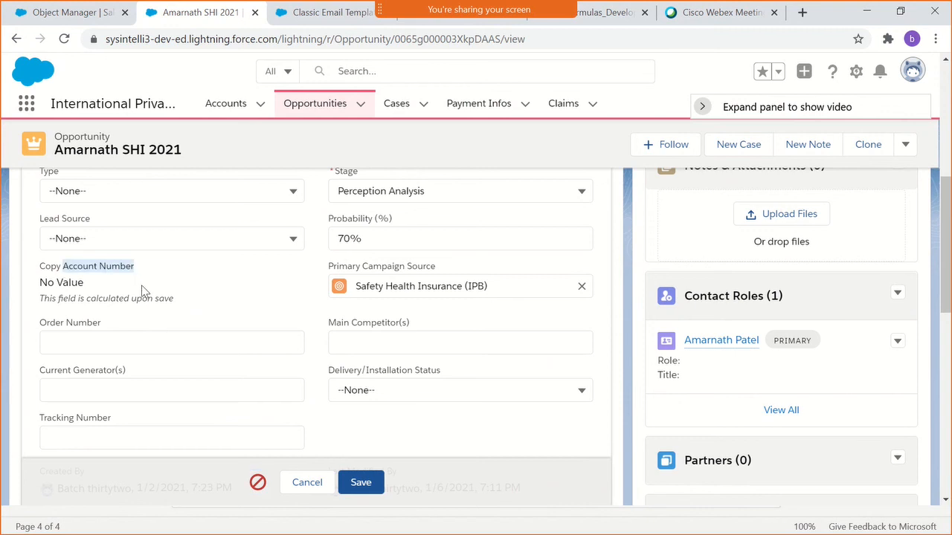
scroll(146, 290, "up", 3)
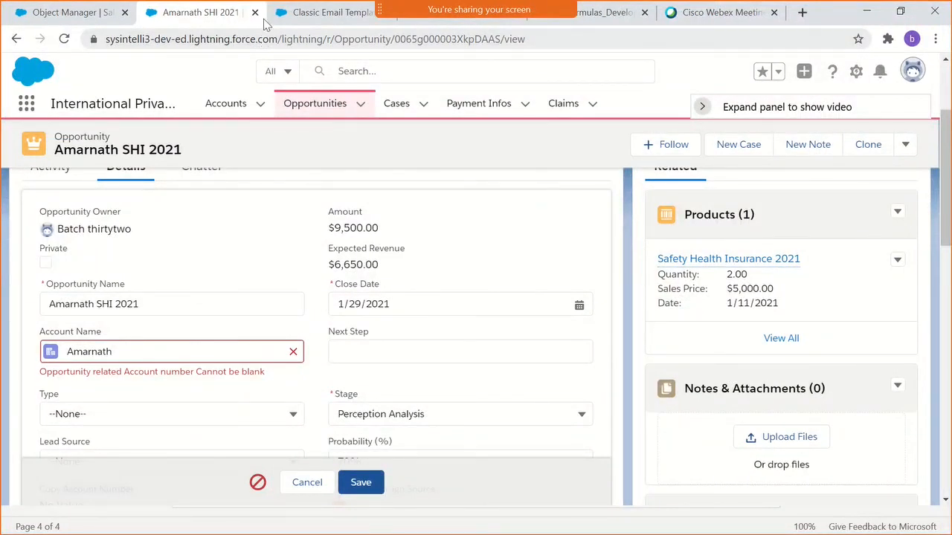
double_click(95, 351)
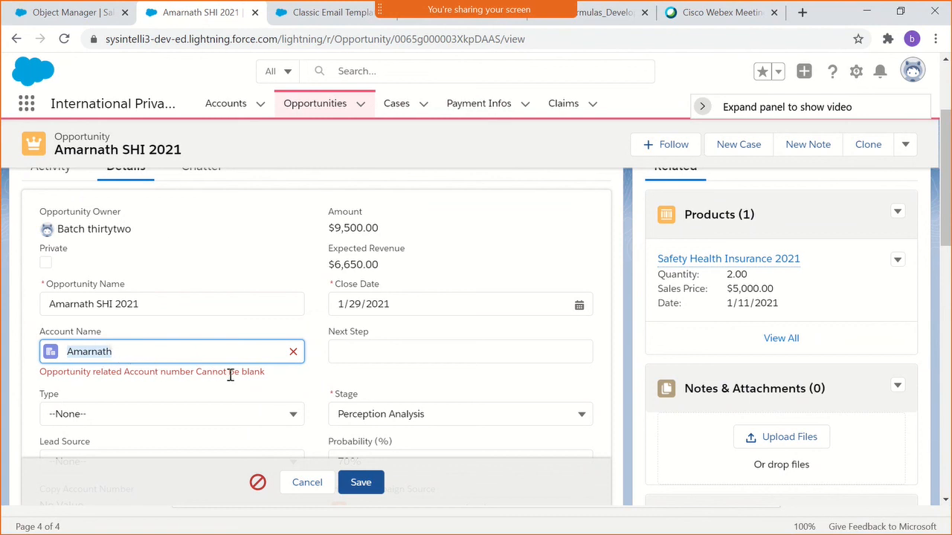
left_click(297, 485)
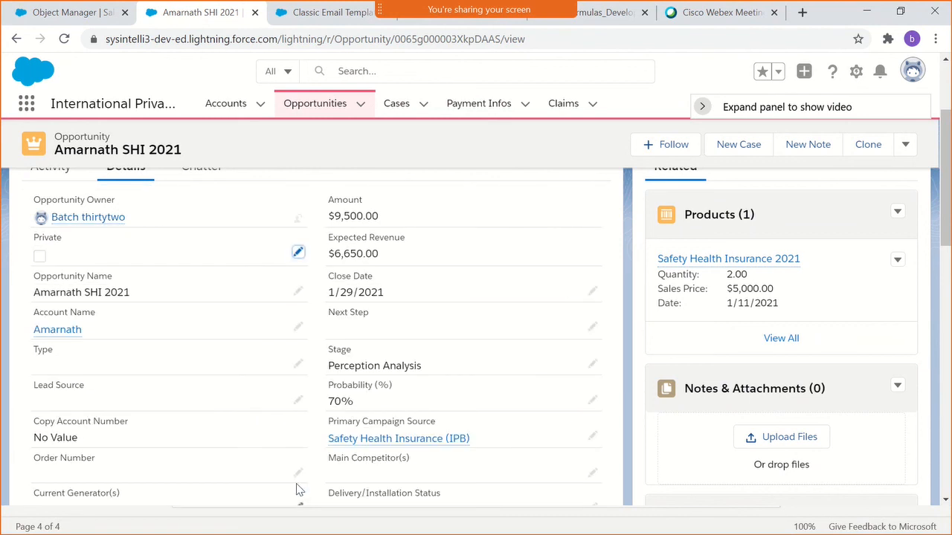
- Open the opportunity's related account, fill in its Account Number on the details, and save the account
left_click(52, 336)
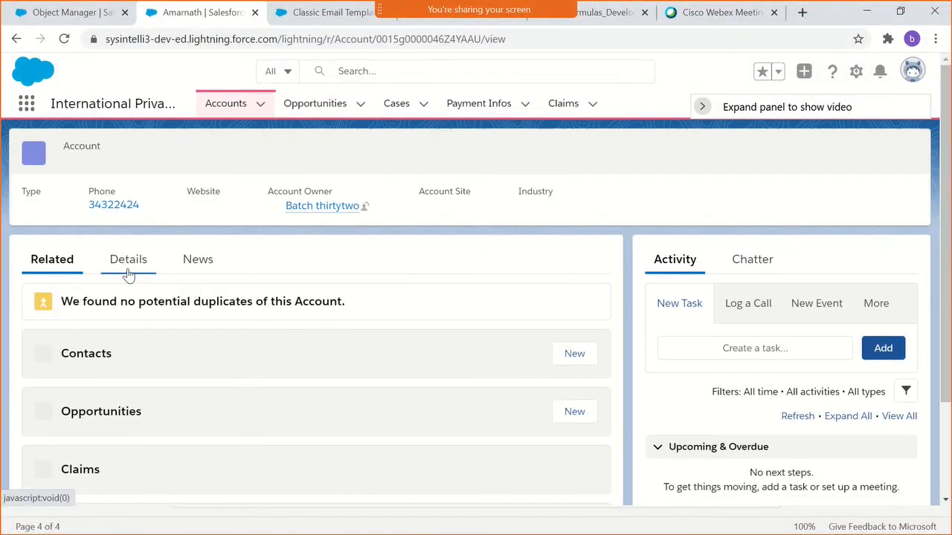
left_click(128, 272)
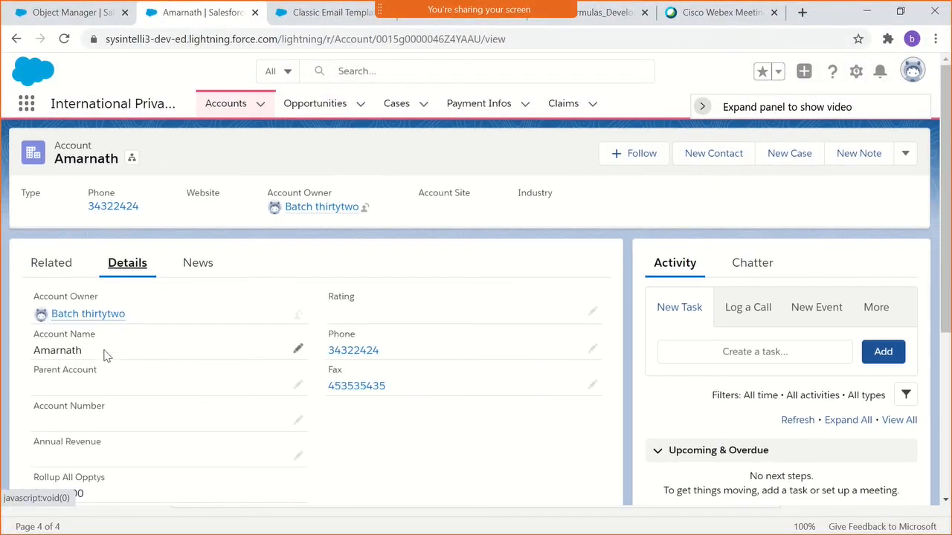
scroll(104, 355, "down", 1)
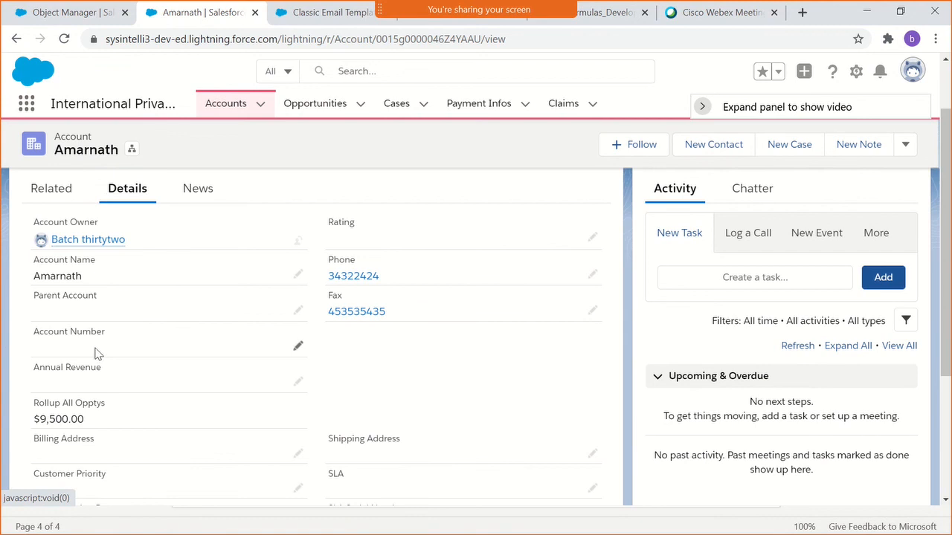
double_click(96, 354)
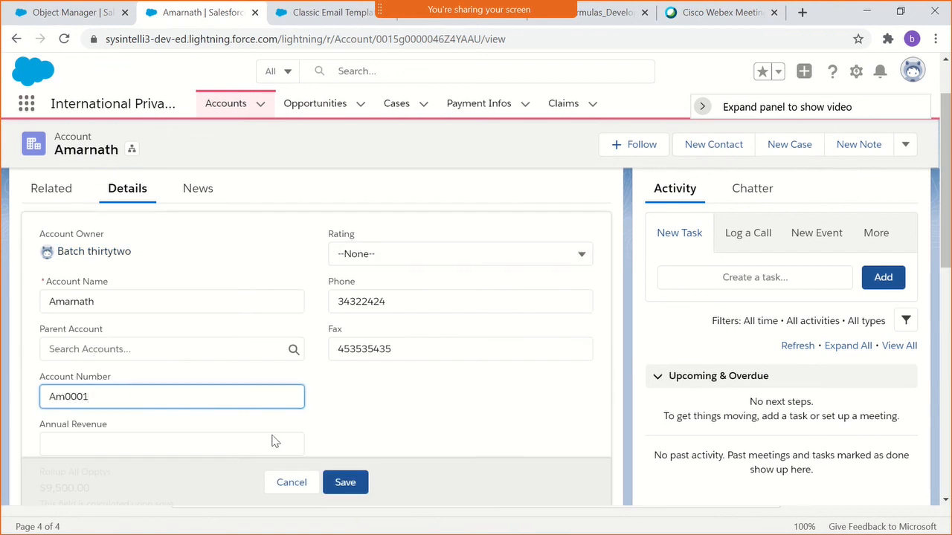
left_click(346, 484)
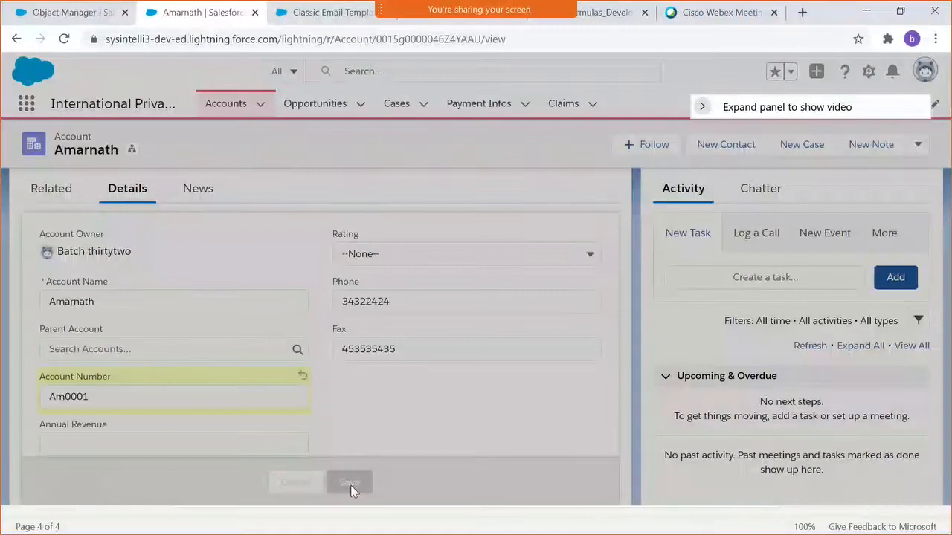
- Open the opportunity listed among the account's related records and show its details down to the Copy Account Number field
scroll(142, 372, "up", 1)
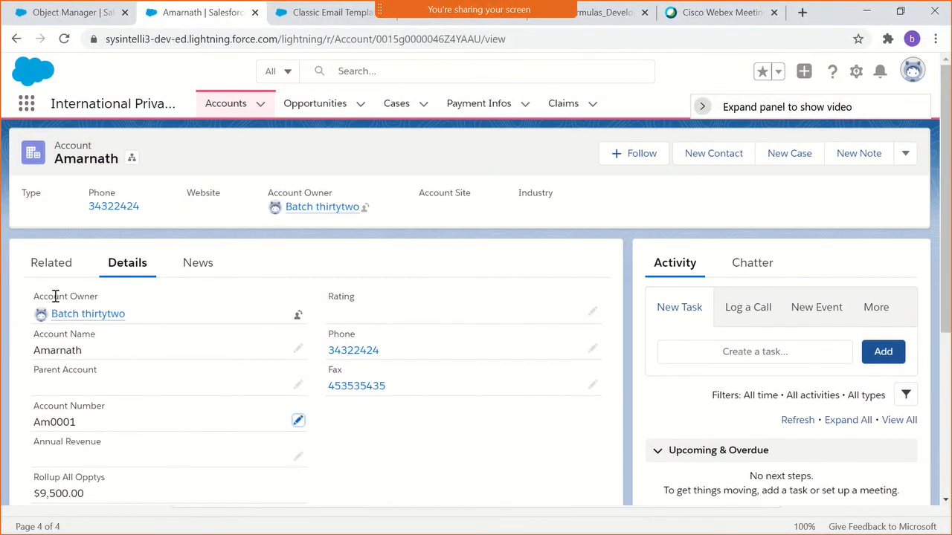
left_click(51, 263)
scroll(109, 403, "down", 3)
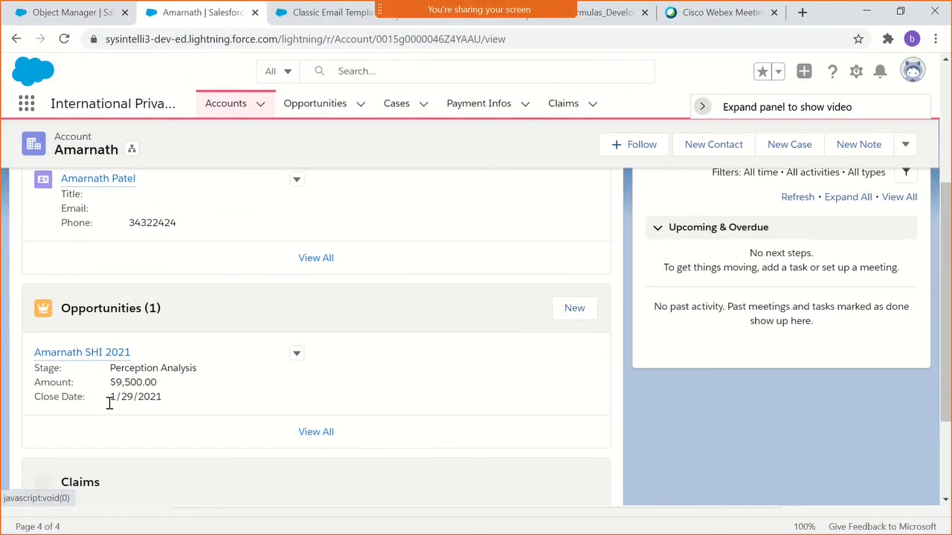
left_click(88, 356)
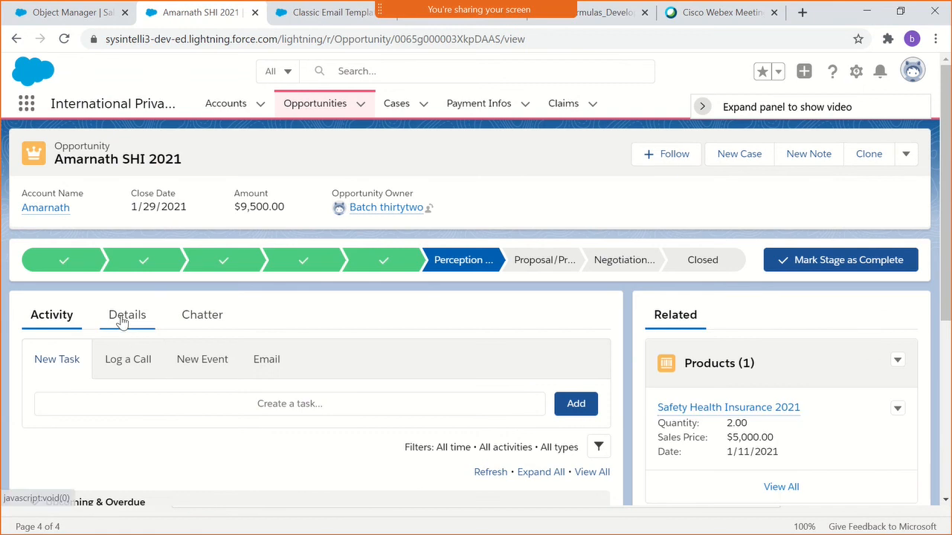
left_click(123, 317)
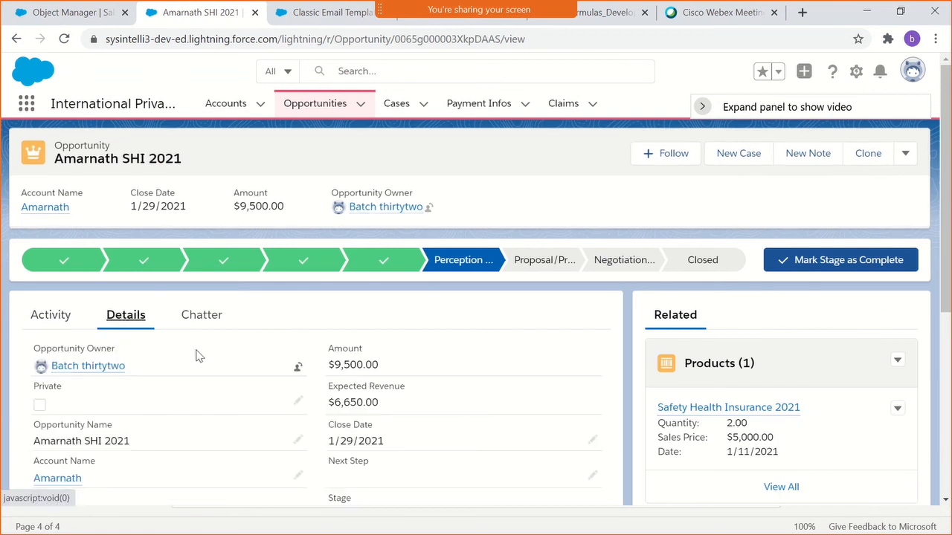
scroll(191, 365, "down", 2)
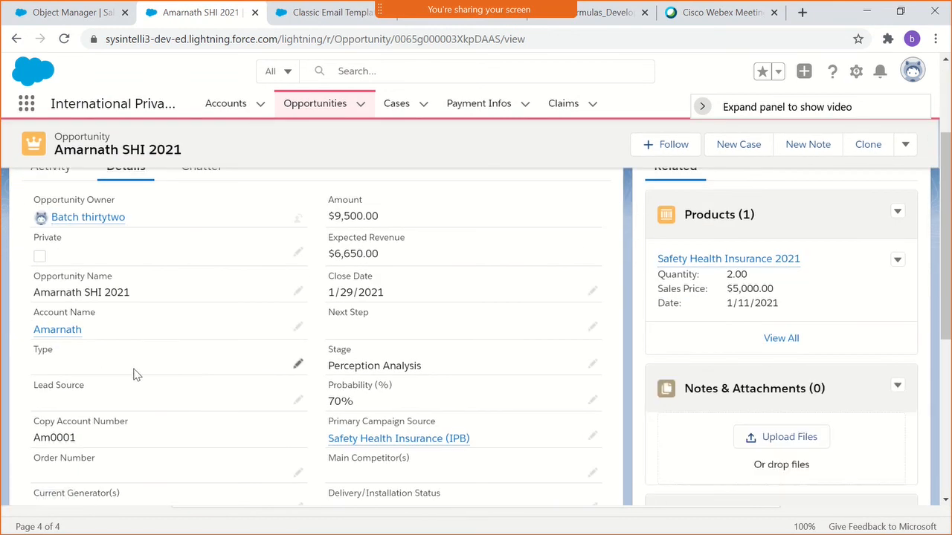
- Set the opportunity's Type to Existing Customer - Downgrade and save the record to test the rule
left_click(298, 364)
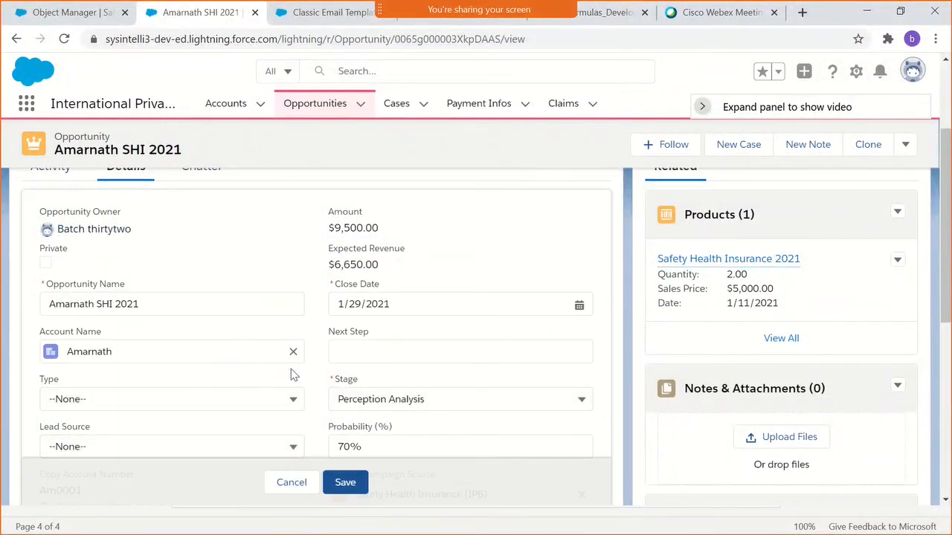
left_click(170, 399)
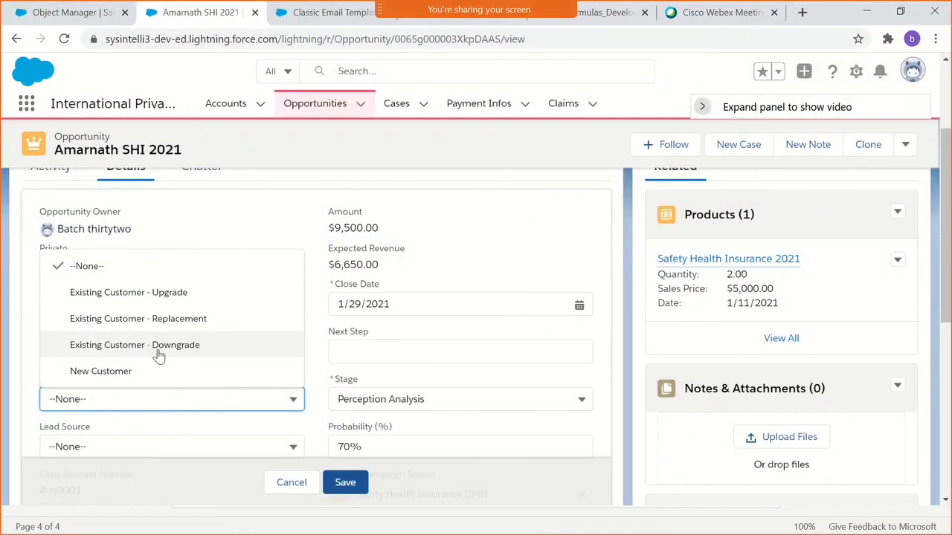
left_click(156, 347)
left_click(346, 483)
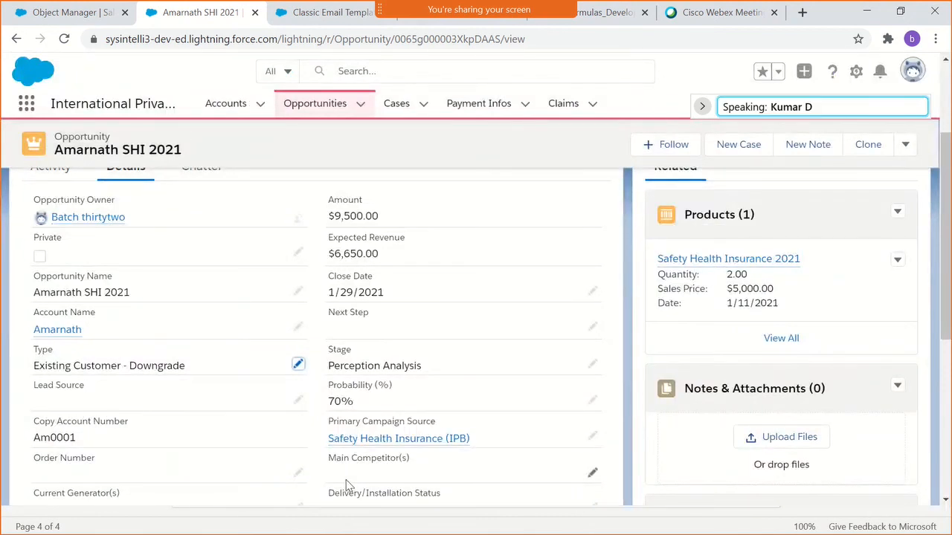
- Examine the opportunity's Copy Account Number and remaining details, check the validation rule's detail page, and return to the opportunity
scroll(173, 414, "down", 1)
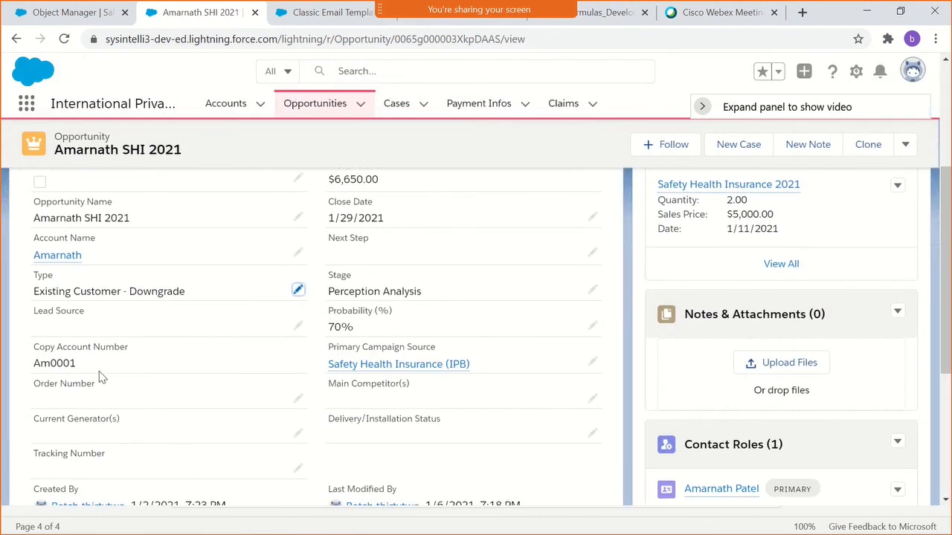
left_click_drag(77, 364, 33, 364)
scroll(91, 381, "up", 2)
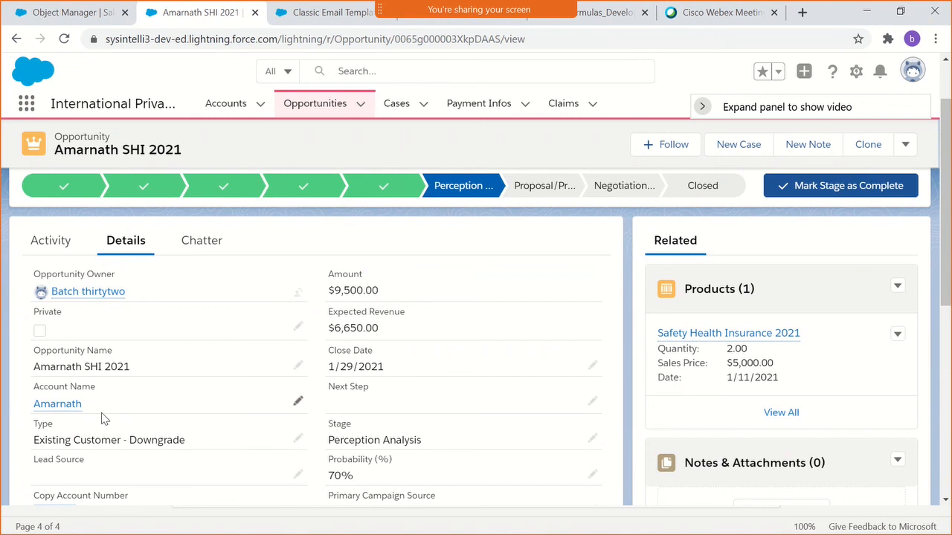
scroll(99, 397, "down", 1)
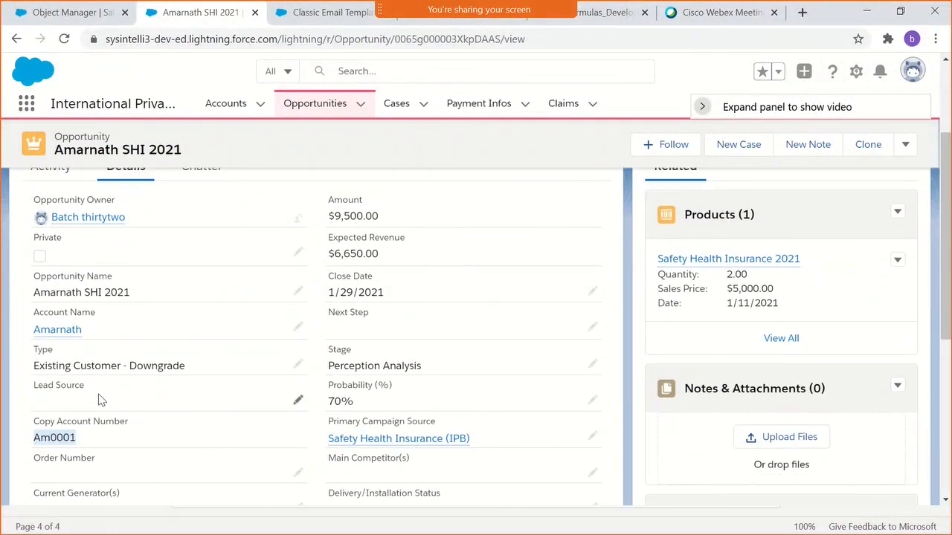
scroll(127, 434, "down", 2)
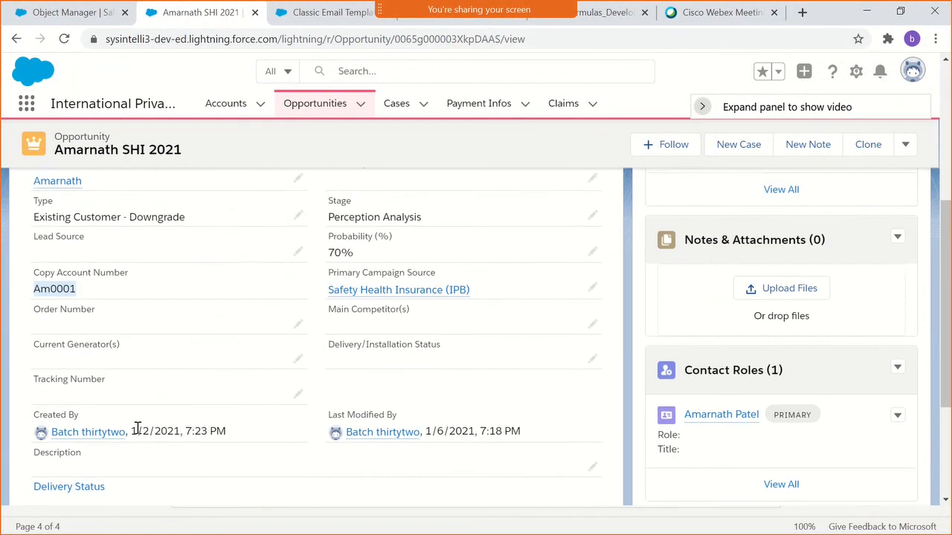
scroll(137, 437, "down", 1)
scroll(149, 444, "up", 1)
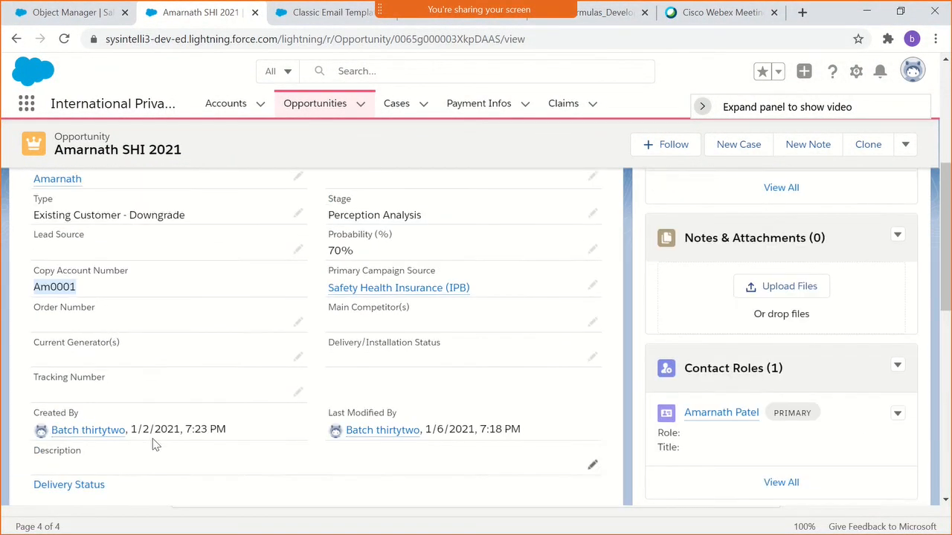
scroll(153, 444, "up", 5)
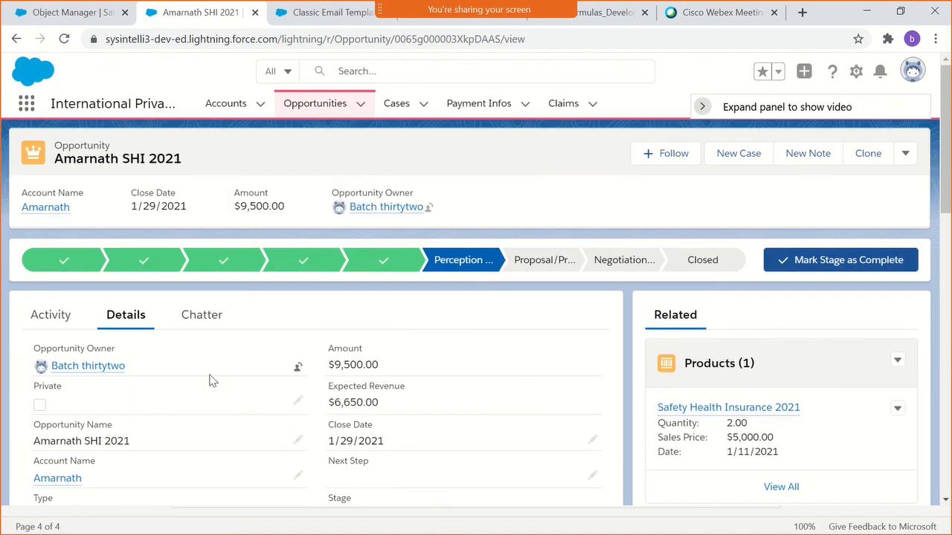
left_click(57, 17)
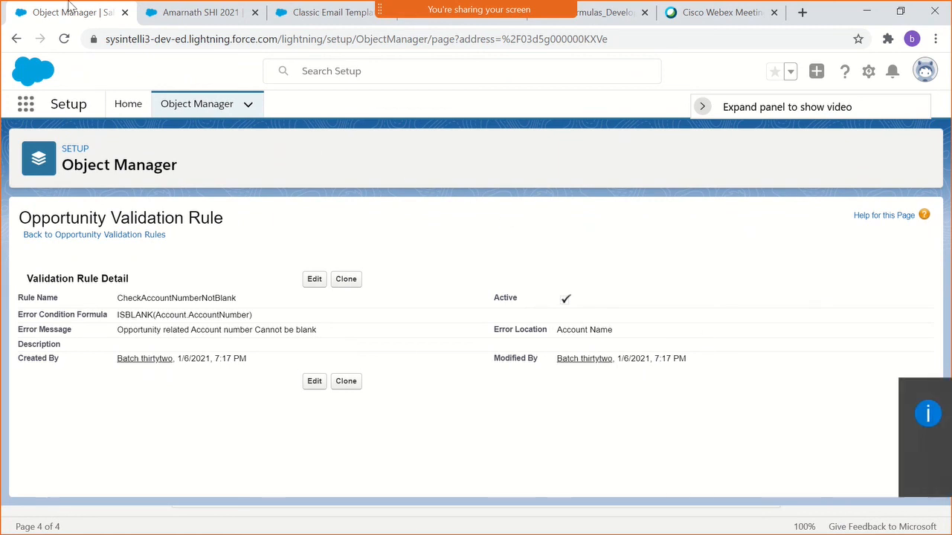
left_click(171, 21)
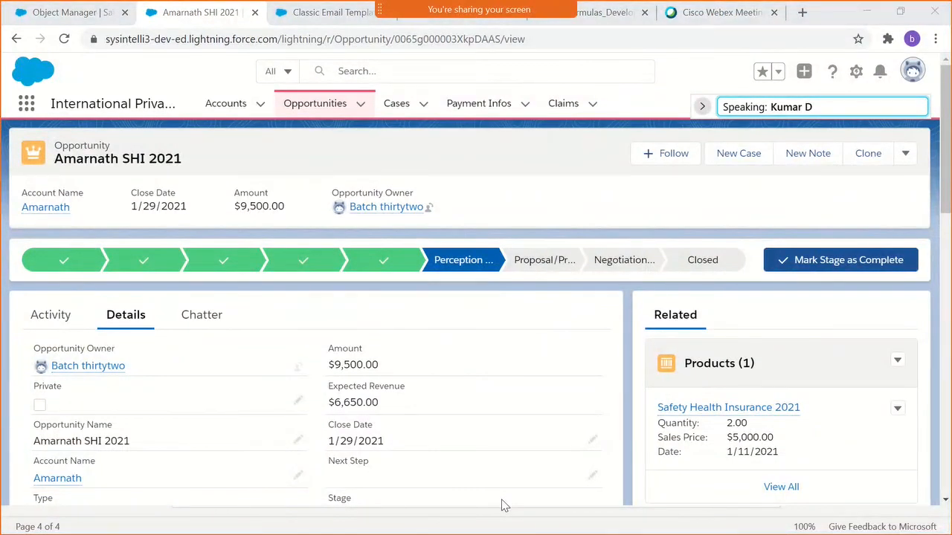
- Switch to the Salesforce course outline PDF and select topics 13 to 15, from Workflow rules through Process Builder with example
key("alt+Tab")
left_click(353, 156)
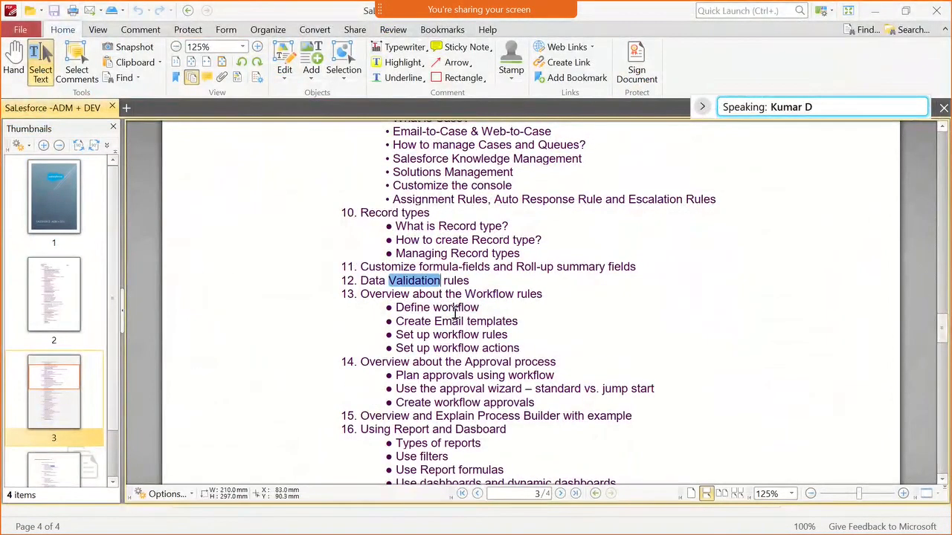
scroll(472, 284, "down", 2)
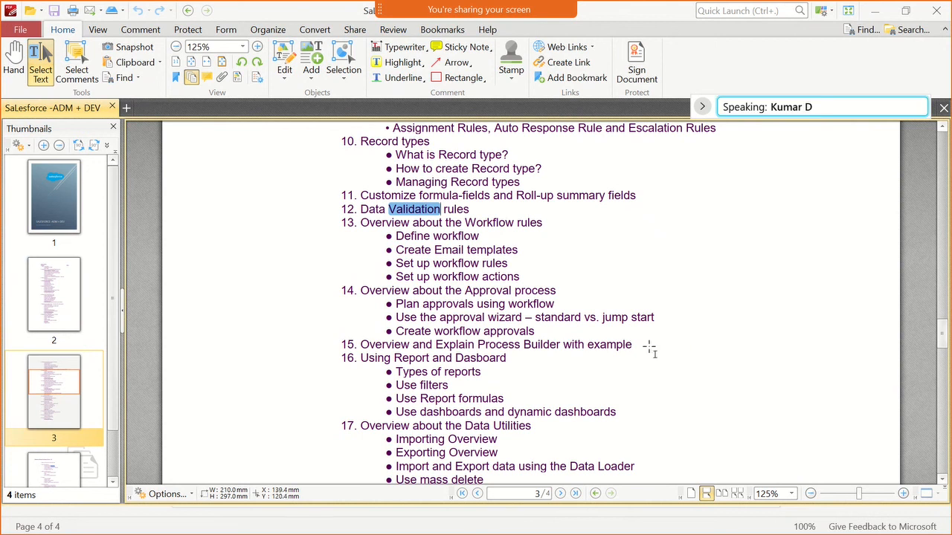
left_click_drag(544, 344, 336, 225)
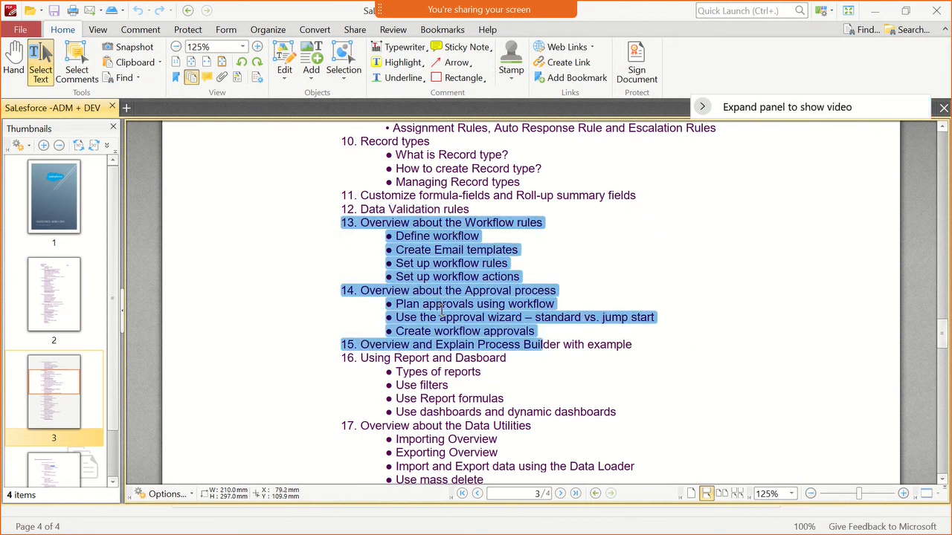
scroll(442, 310, "down", 6)
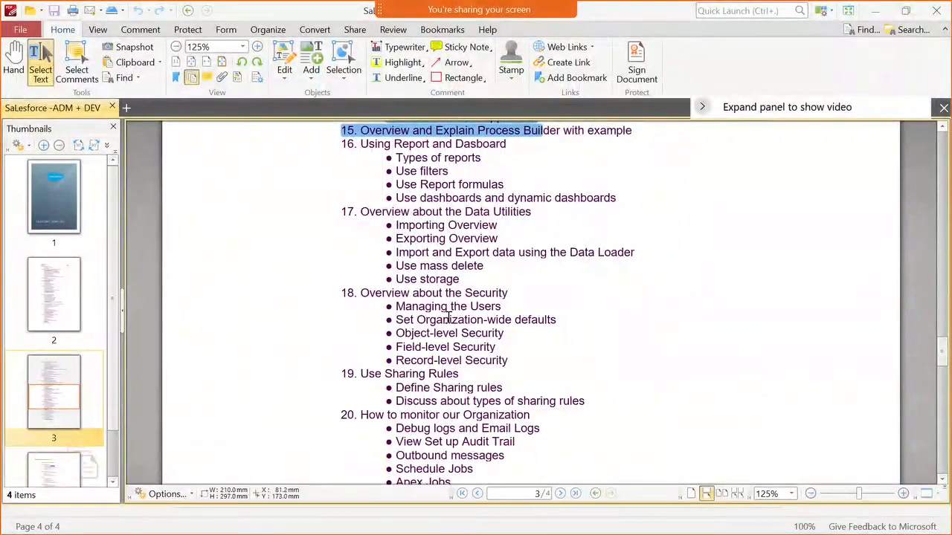
scroll(450, 317, "down", 7)
scroll(491, 354, "up", 7)
scroll(491, 349, "up", 3)
scroll(444, 345, "up", 1)
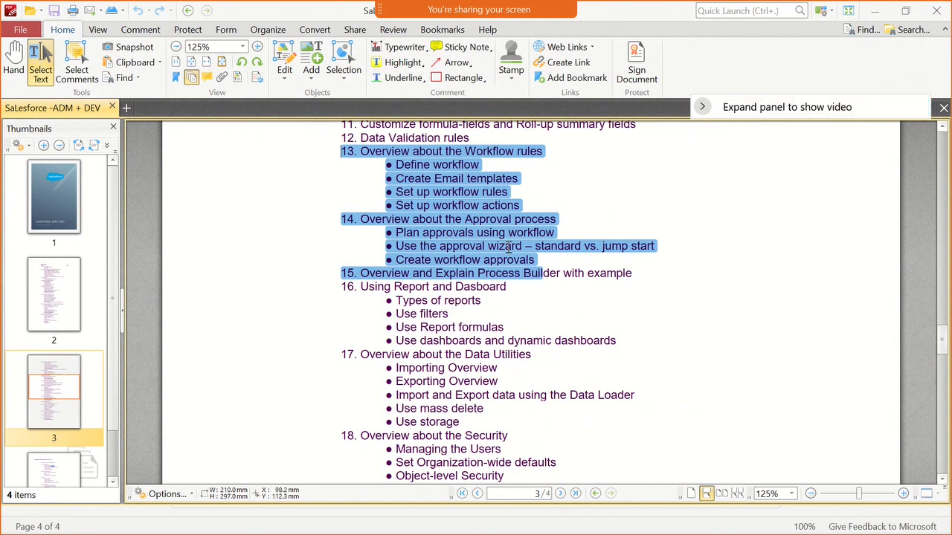
left_click_drag(633, 272, 339, 151)
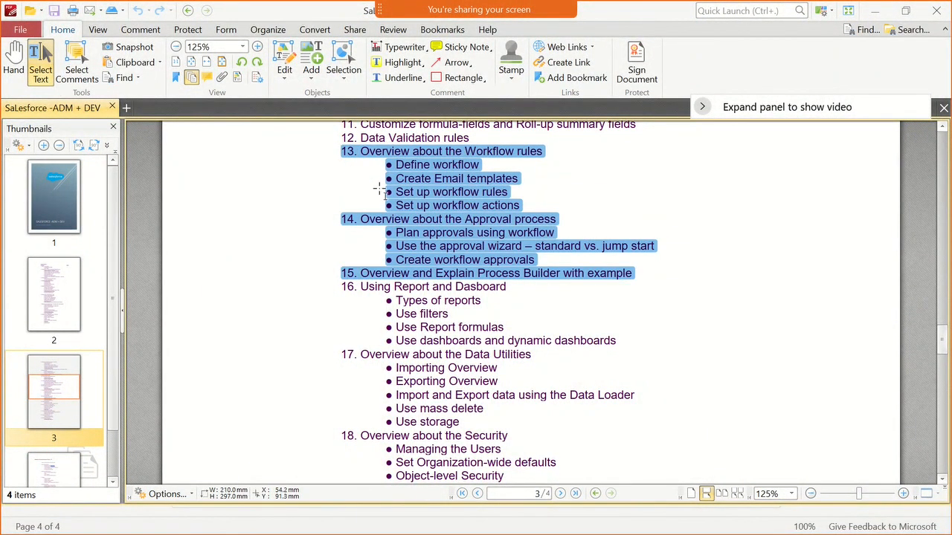
- Review the outline topics on reports, data utilities and security, clear the text selection, and return to the Data Validation rules topic
scroll(466, 360, "down", 1)
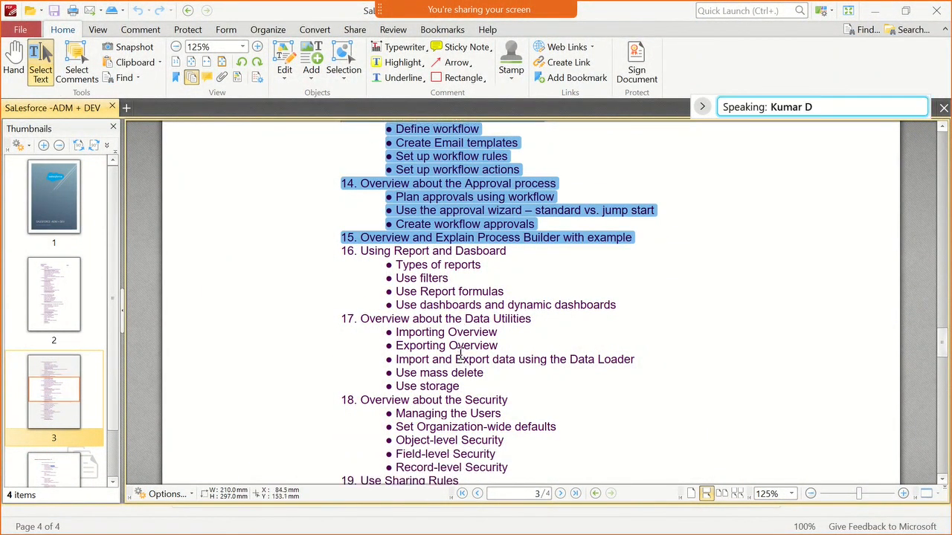
scroll(460, 355, "down", 2)
scroll(449, 358, "down", 1)
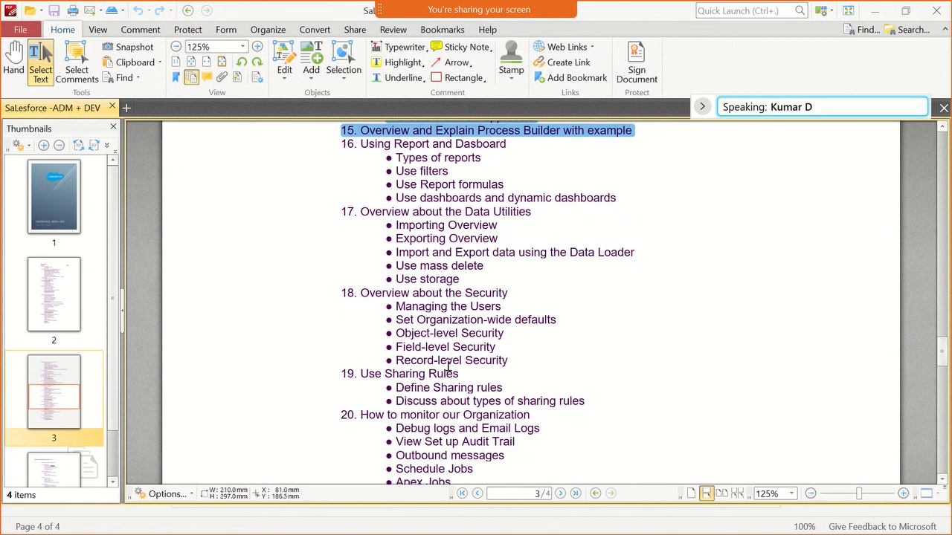
scroll(449, 364, "up", 6)
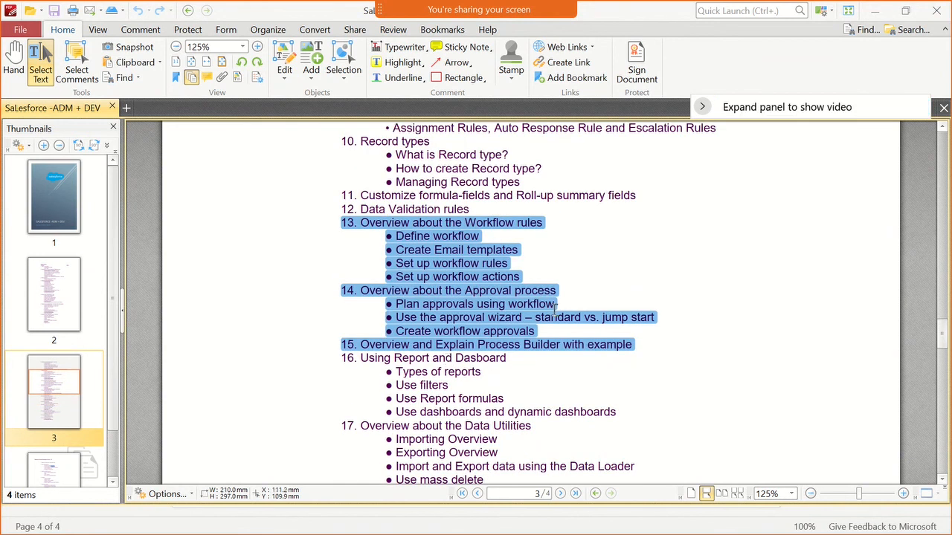
left_click(554, 309)
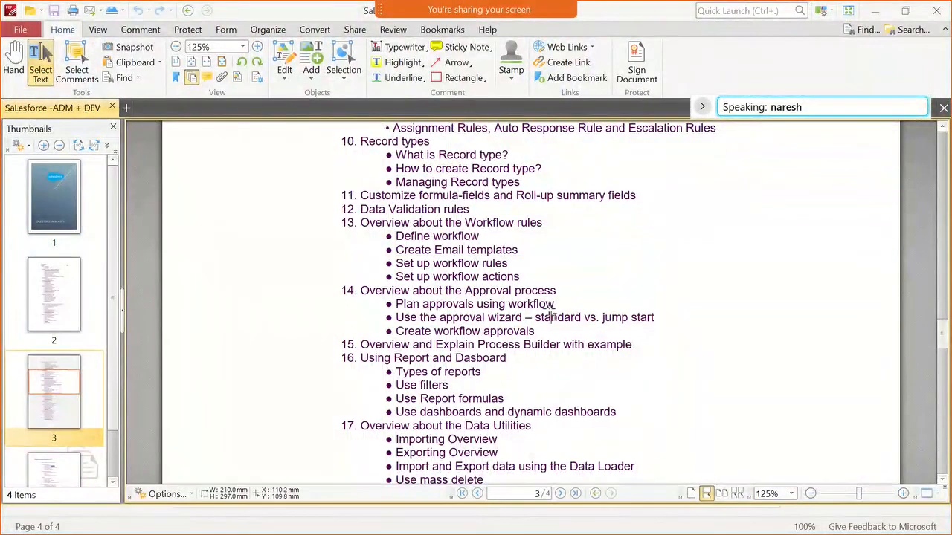
scroll(550, 311, "up", 1)
scroll(550, 310, "up", 1)
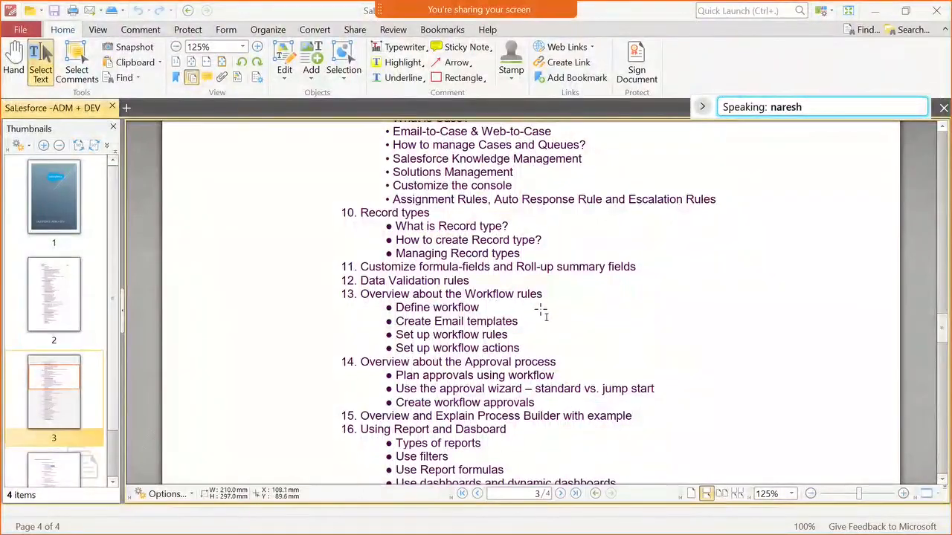
- Switch back to Salesforce in the browser and view the CheckAccountNumberNotBlank rule's detail page, briefly checking the course outline PDF
key("alt+Tab")
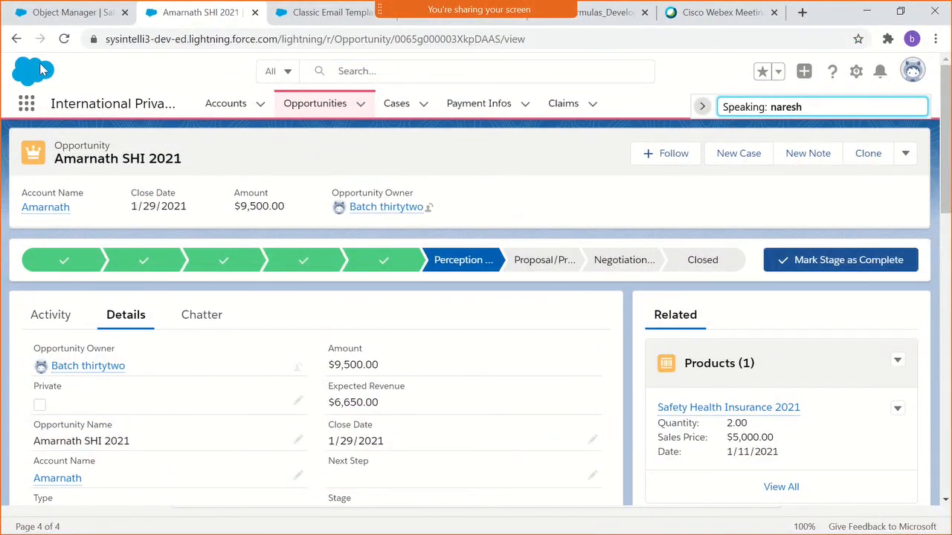
left_click(71, 16)
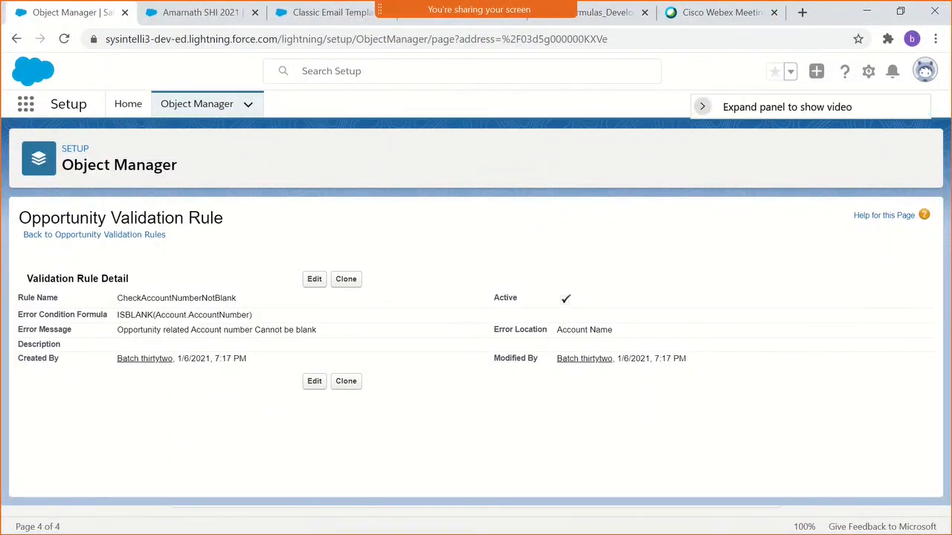
key("alt+Tab")
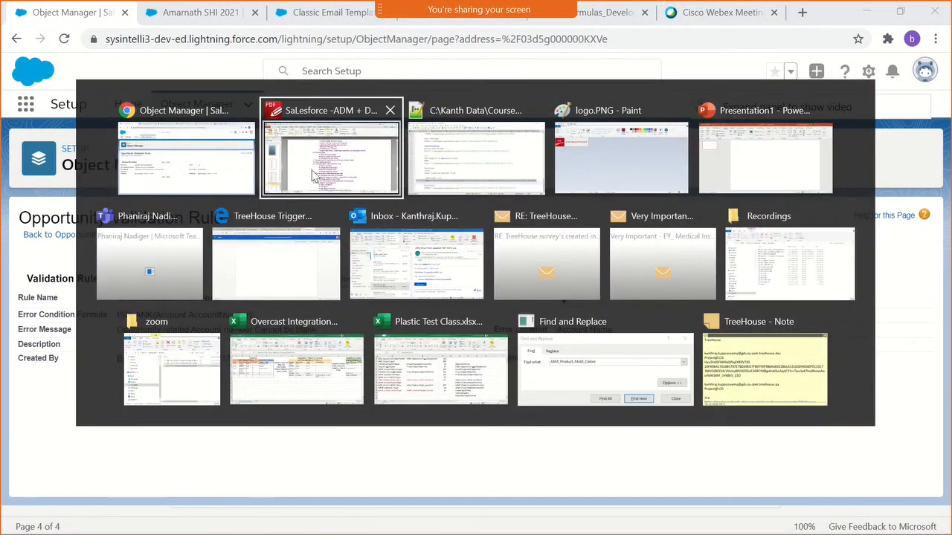
left_click(200, 157)
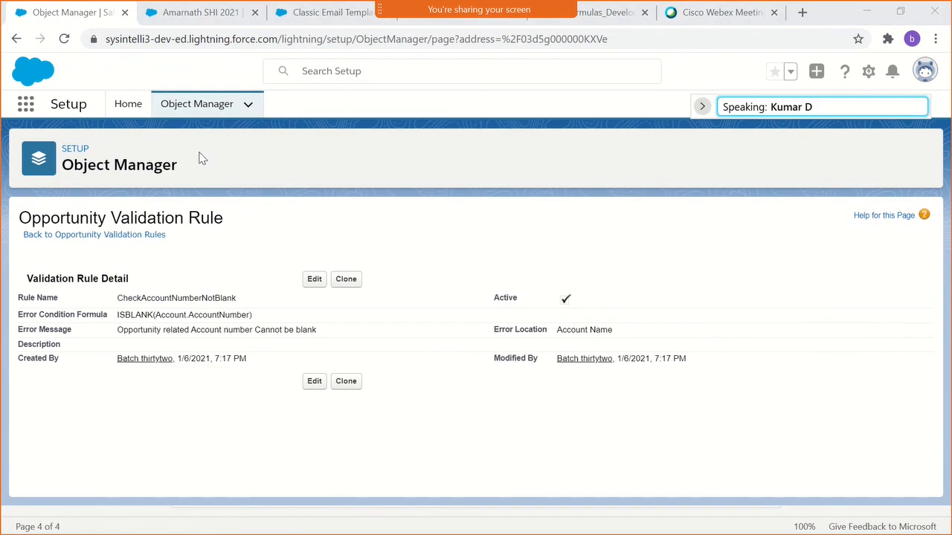
key("alt+Tab")
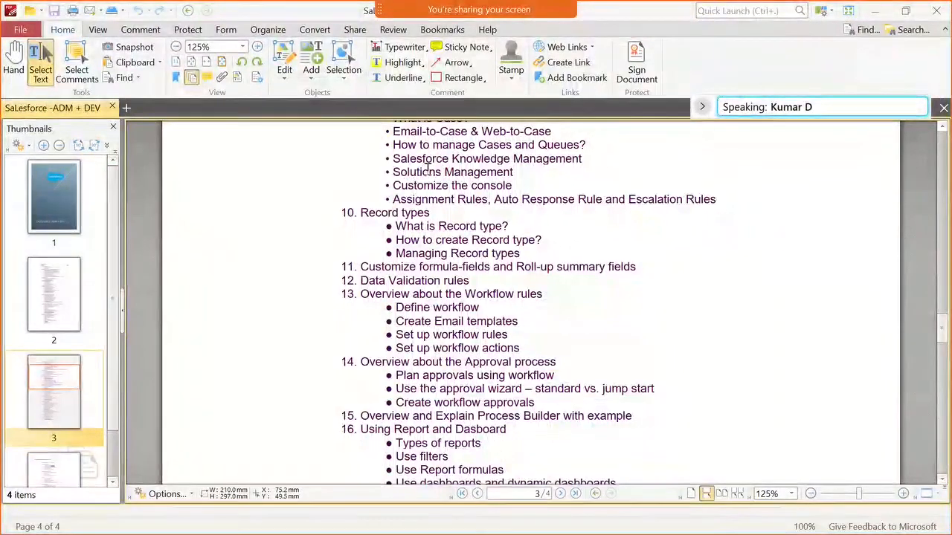
key("alt+Tab")
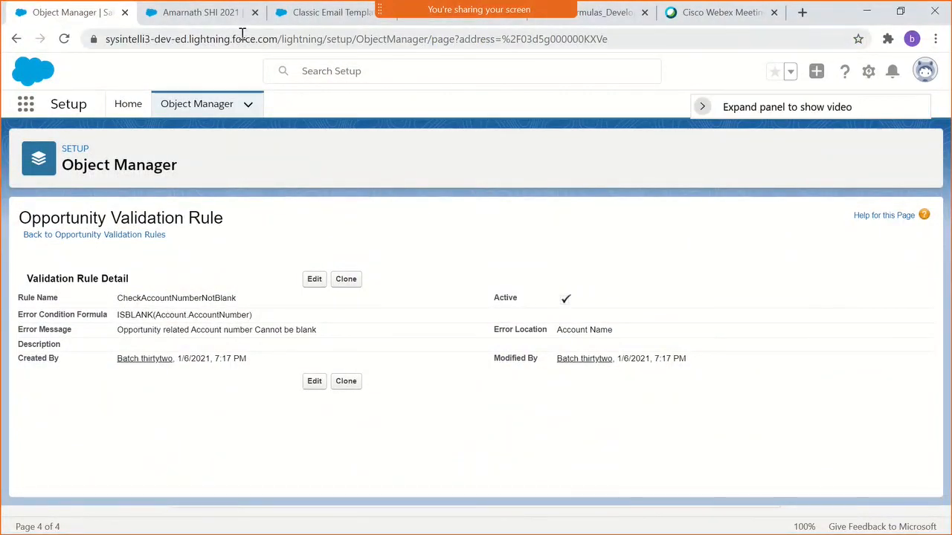
- View the escalated case template in Classic Email Templates and clear the text selection in its plain text preview
left_click(212, 13)
left_click(324, 13)
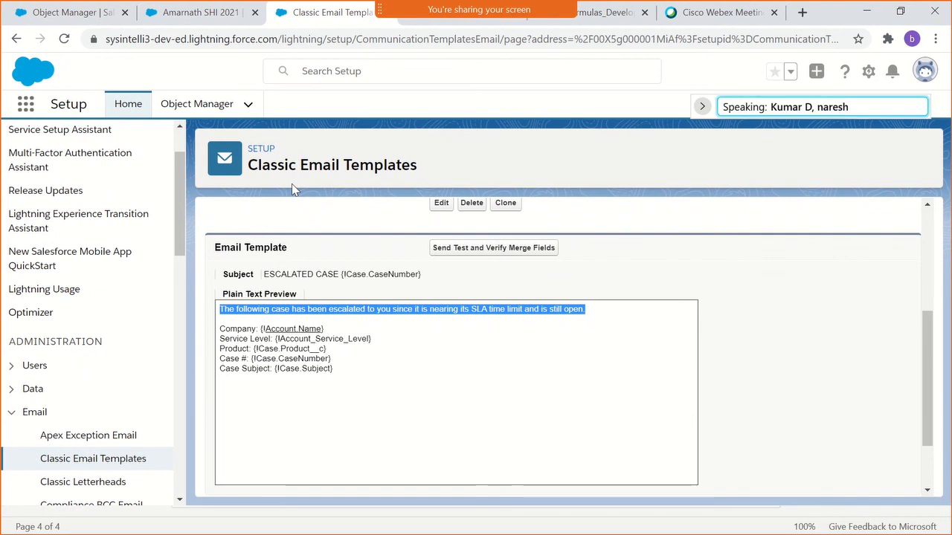
left_click(644, 268)
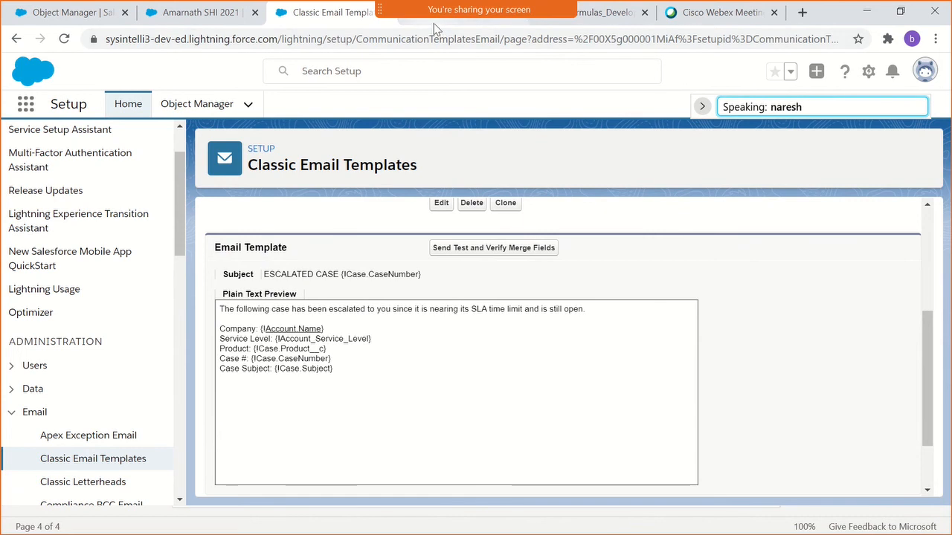
- Switch to Gmail and view the escalated case email from Case Notification in the inbox
left_click(433, 23)
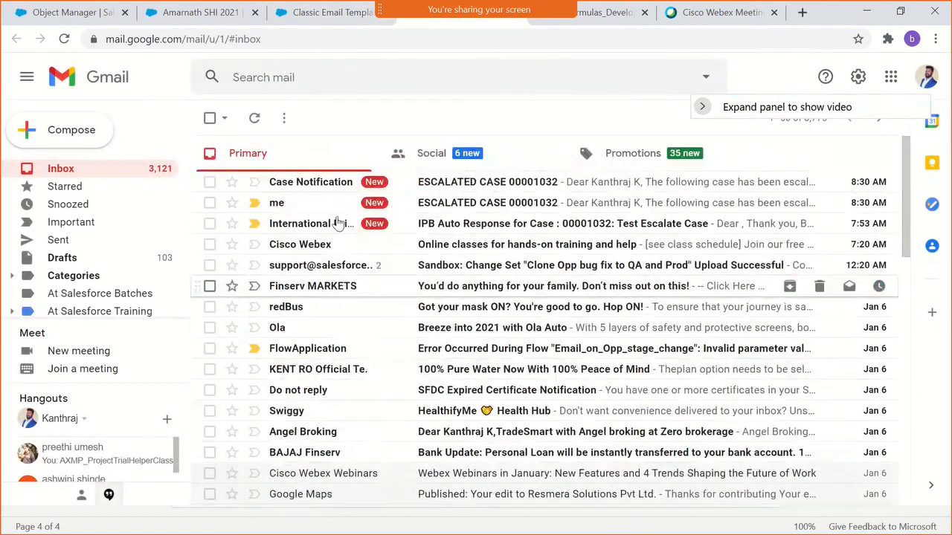
left_click(321, 187)
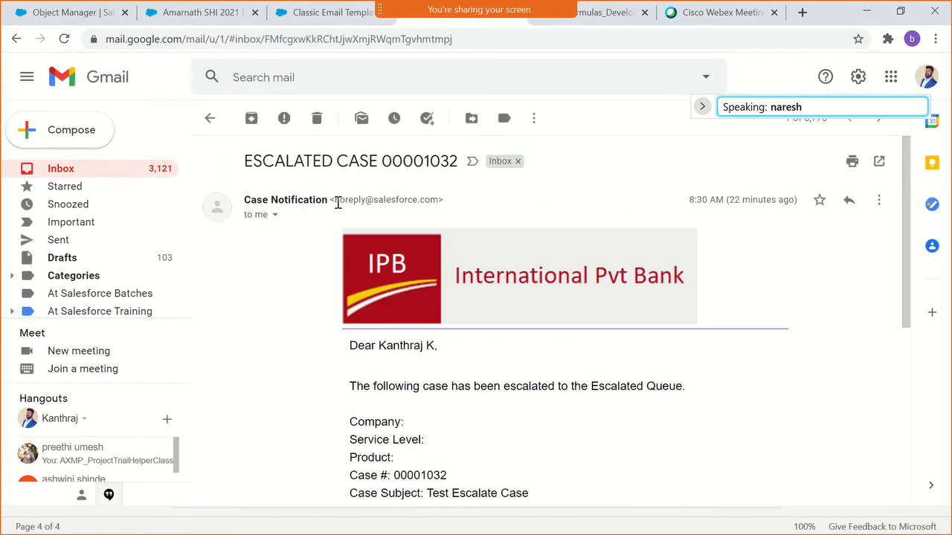
scroll(446, 335, "down", 2)
scroll(452, 357, "up", 1)
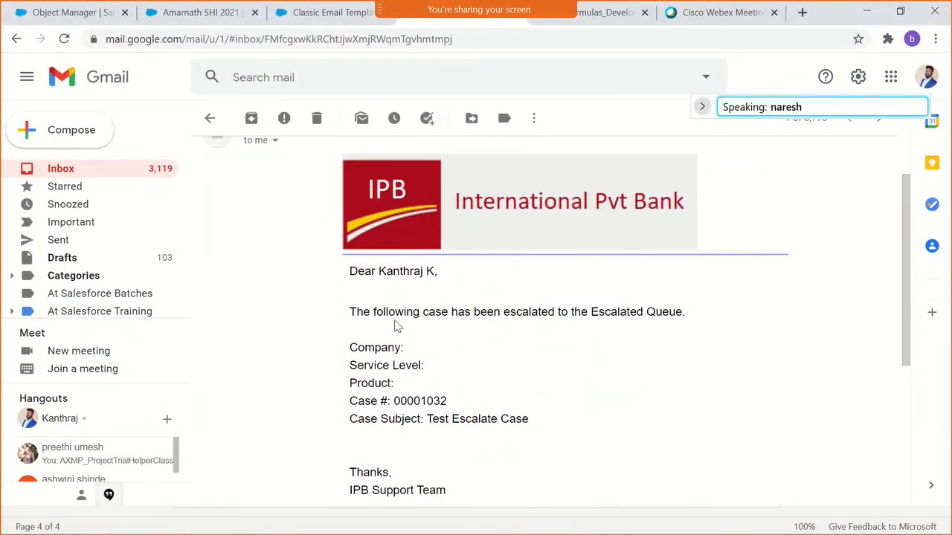
- Highlight the email's message body and its footer text one after the other, clearing each selection
left_click_drag(348, 270, 500, 443)
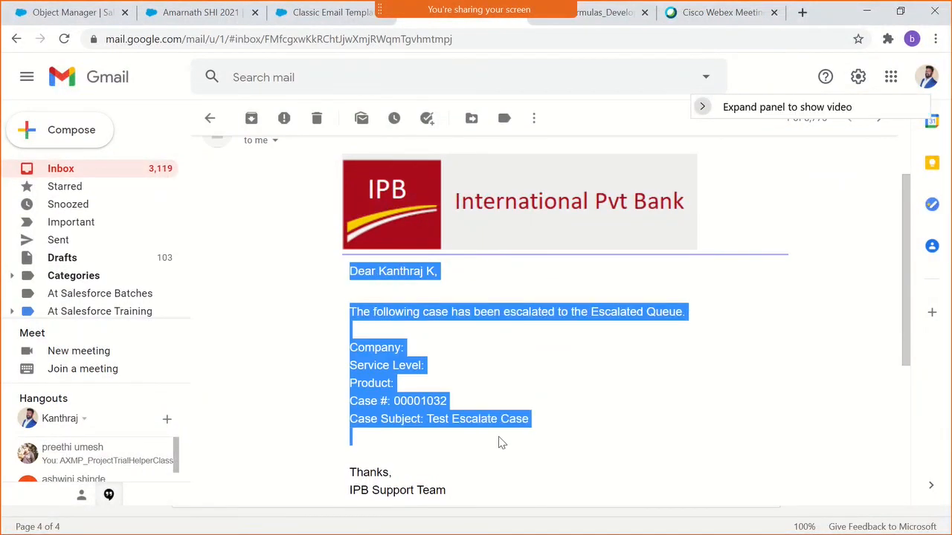
scroll(500, 442, "down", 2)
scroll(497, 416, "down", 1)
left_click(498, 367)
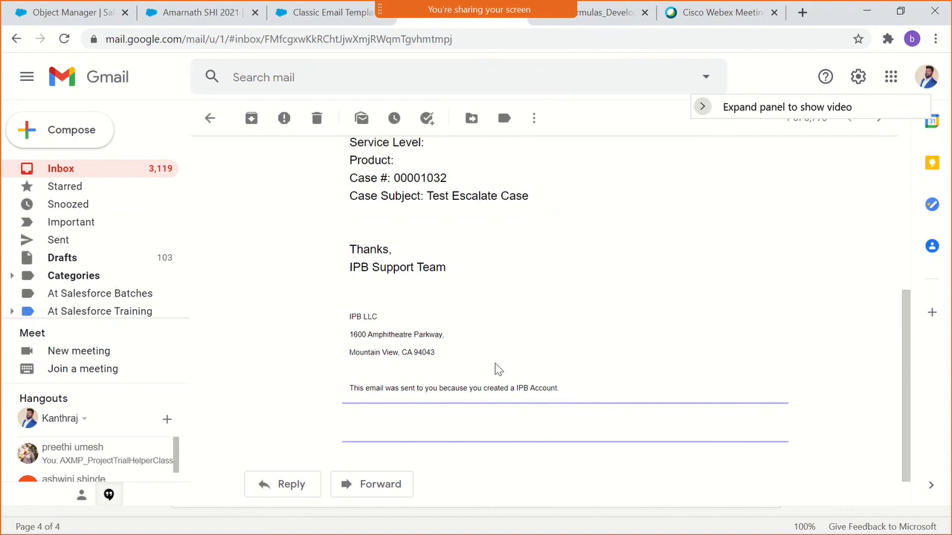
left_click_drag(556, 388, 348, 315)
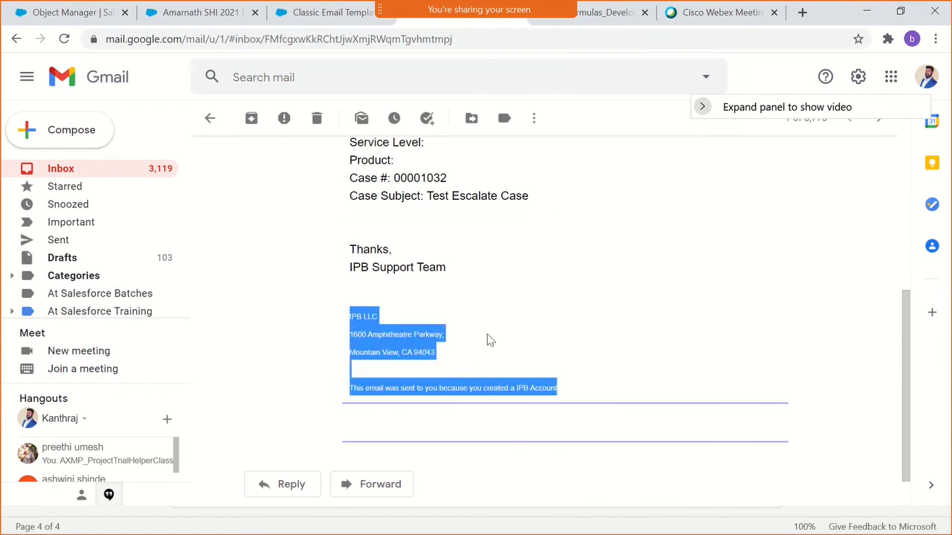
left_click(497, 352)
- Examine the escalated case email from the bank logo header through the case fields to the signature and footer
scroll(500, 377, "up", 1)
scroll(501, 378, "up", 3)
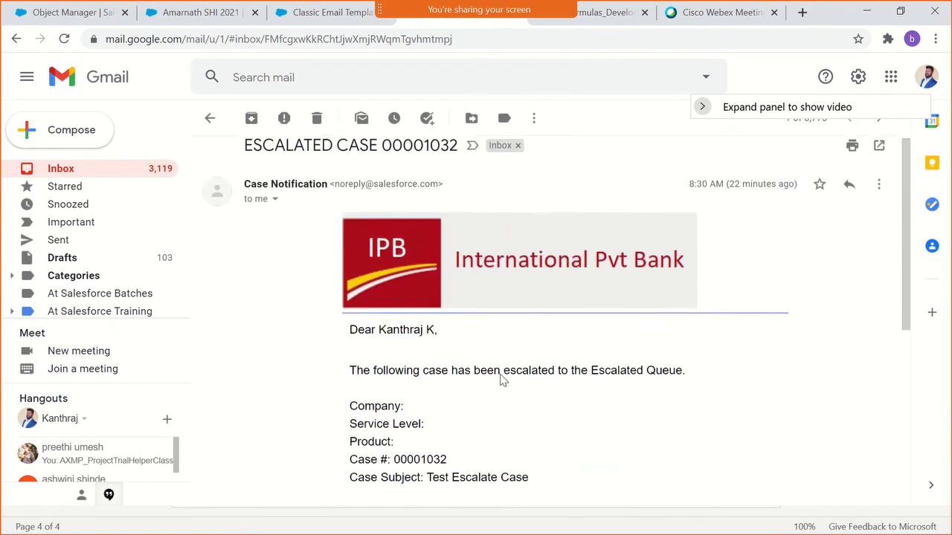
scroll(501, 379, "down", 2)
scroll(502, 383, "up", 1)
scroll(502, 388, "up", 2)
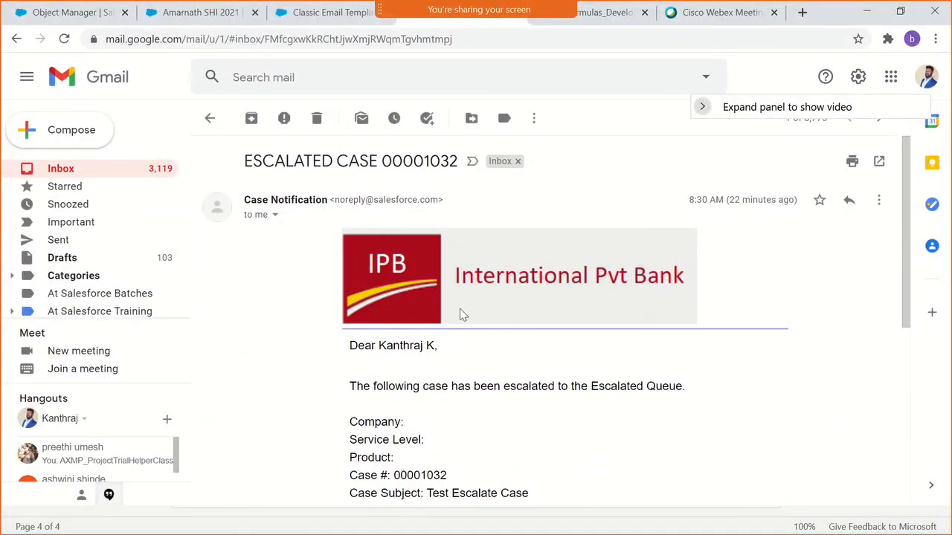
scroll(461, 316, "down", 3)
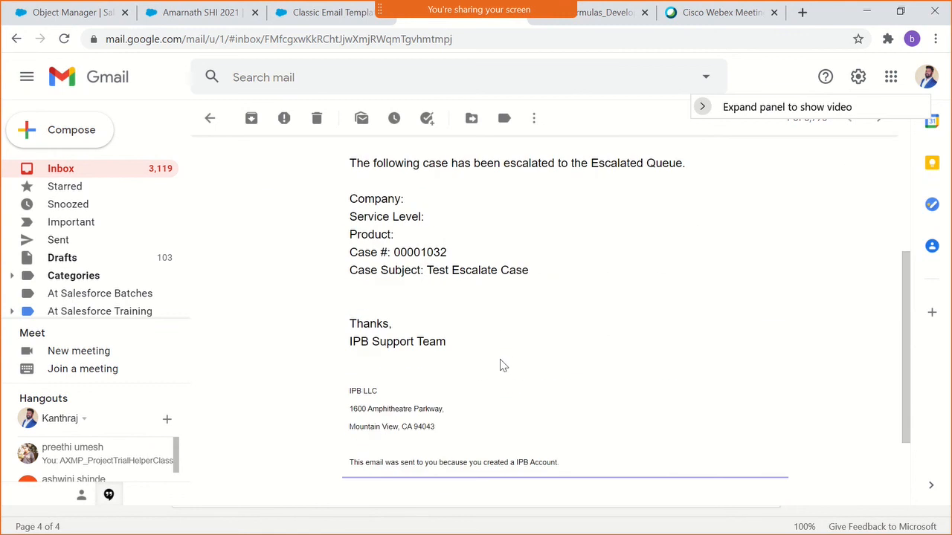
scroll(500, 359, "up", 3)
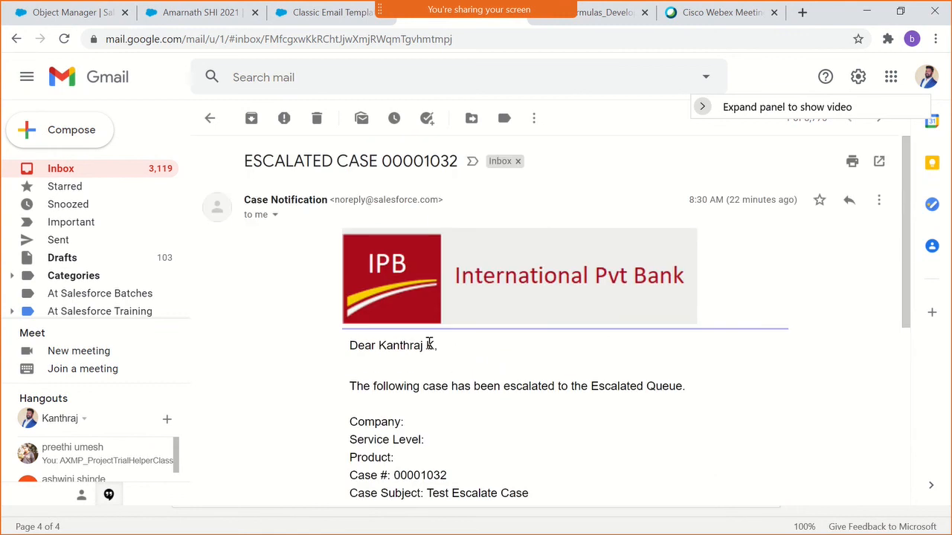
scroll(432, 374, "down", 1)
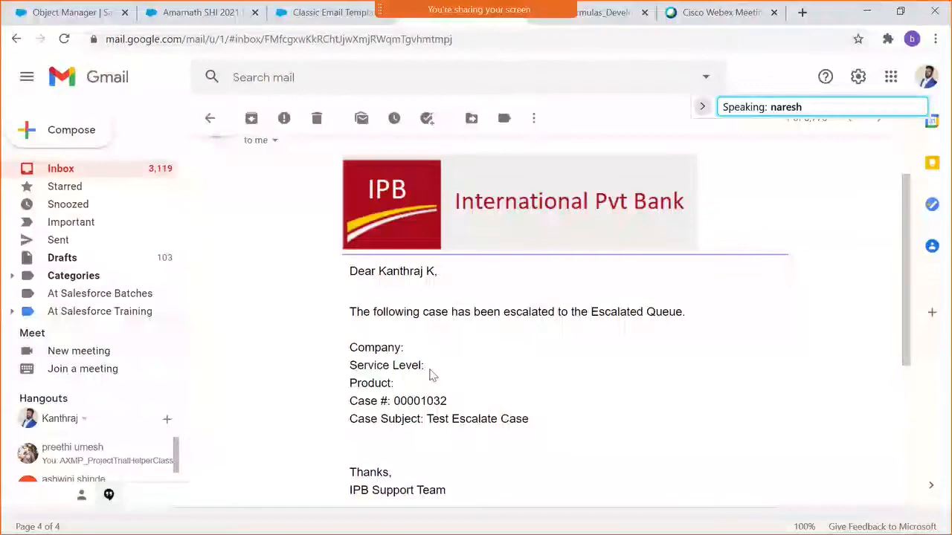
- Stop sharing the screen in Cisco Webex Meetings and end the meeting
mouse_move(470, 6)
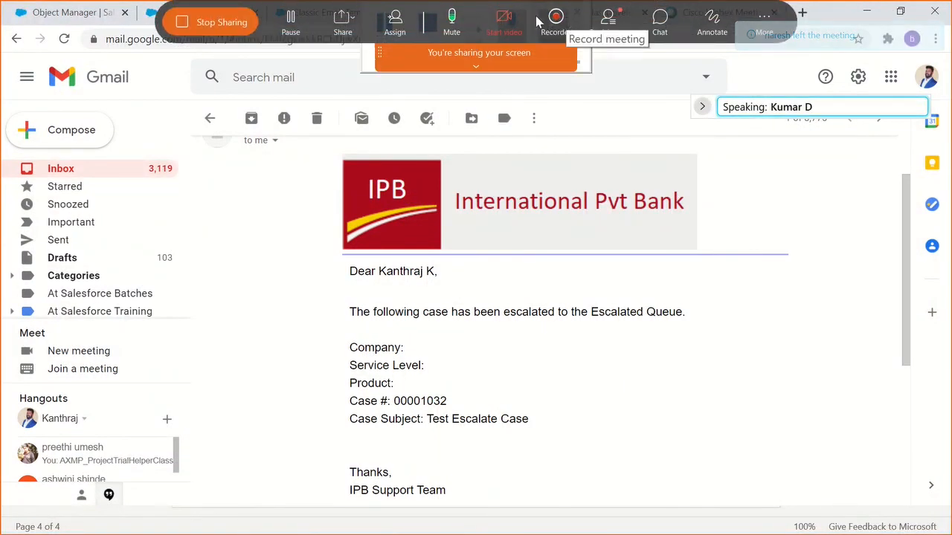
left_click(220, 22)
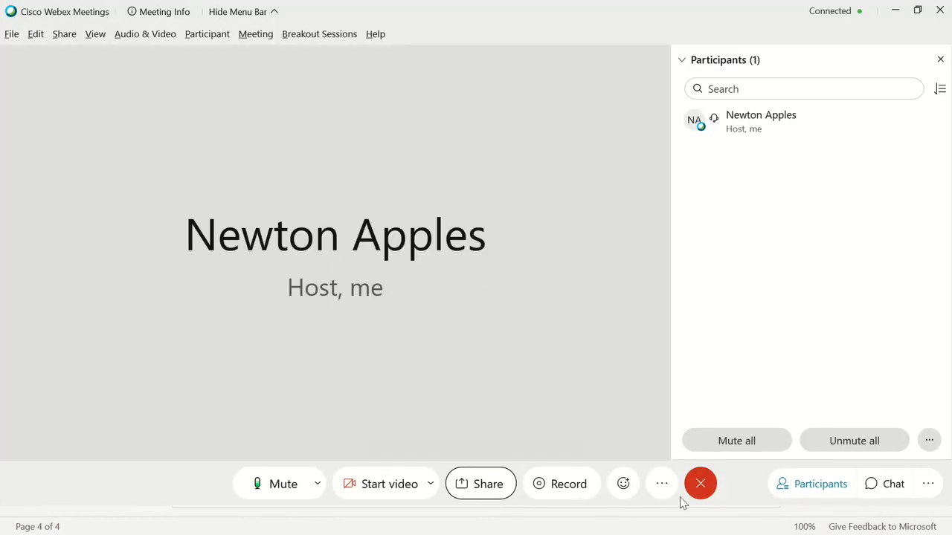
left_click(699, 485)
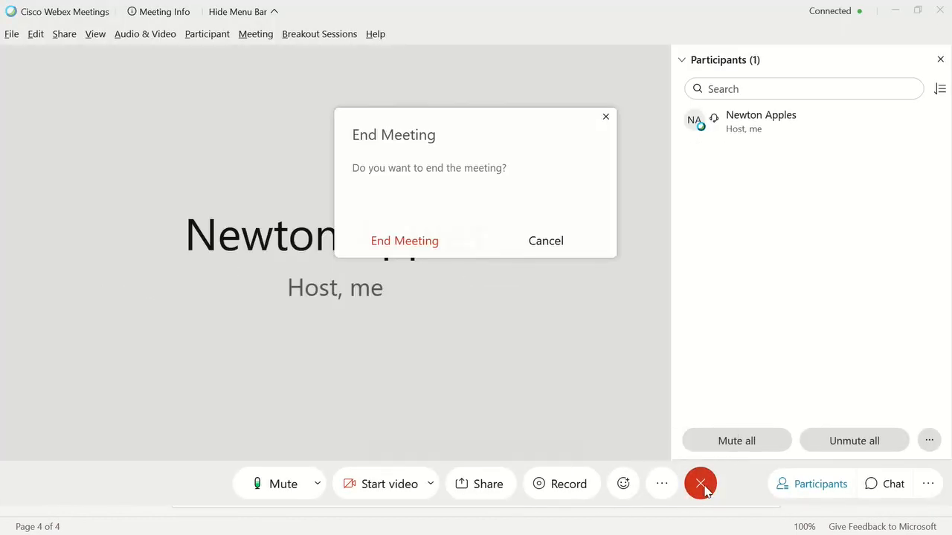
left_click(371, 244)
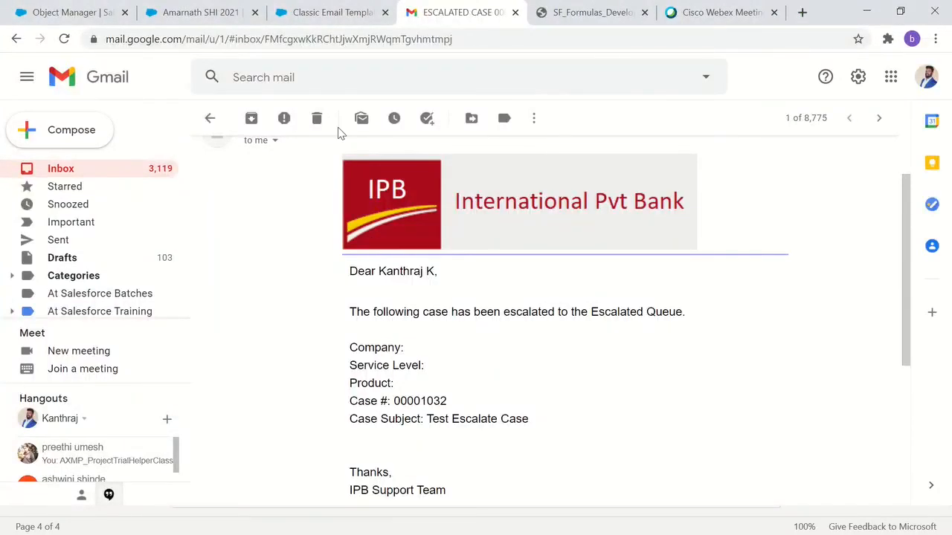